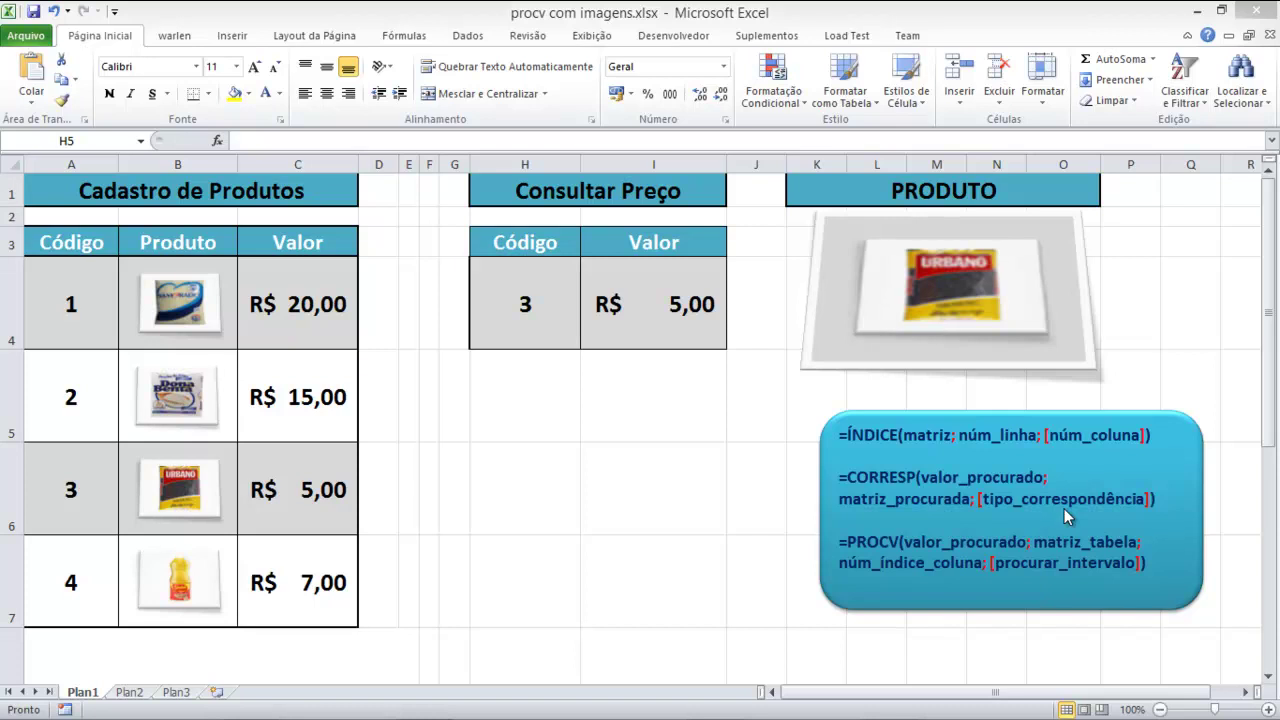
Step: Enter product code 1 as the lookup code in H4
click(503, 440)
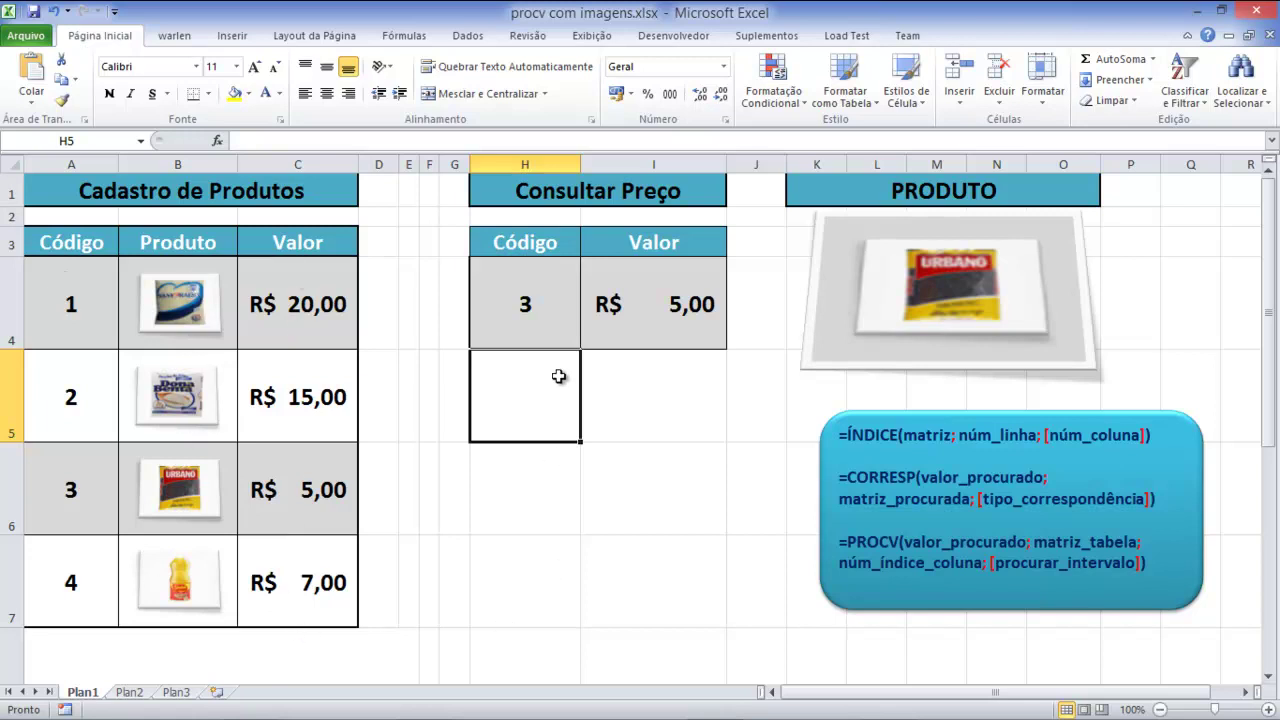
click(529, 322)
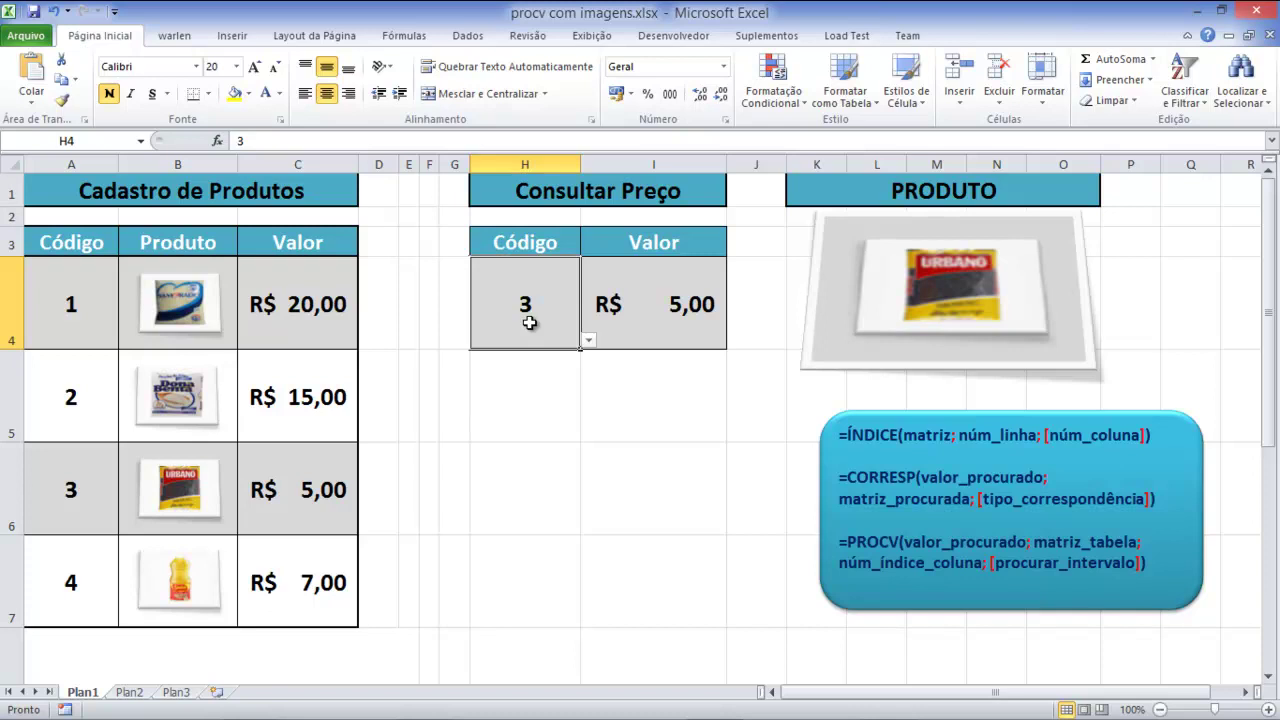
text(1)
key(Return)
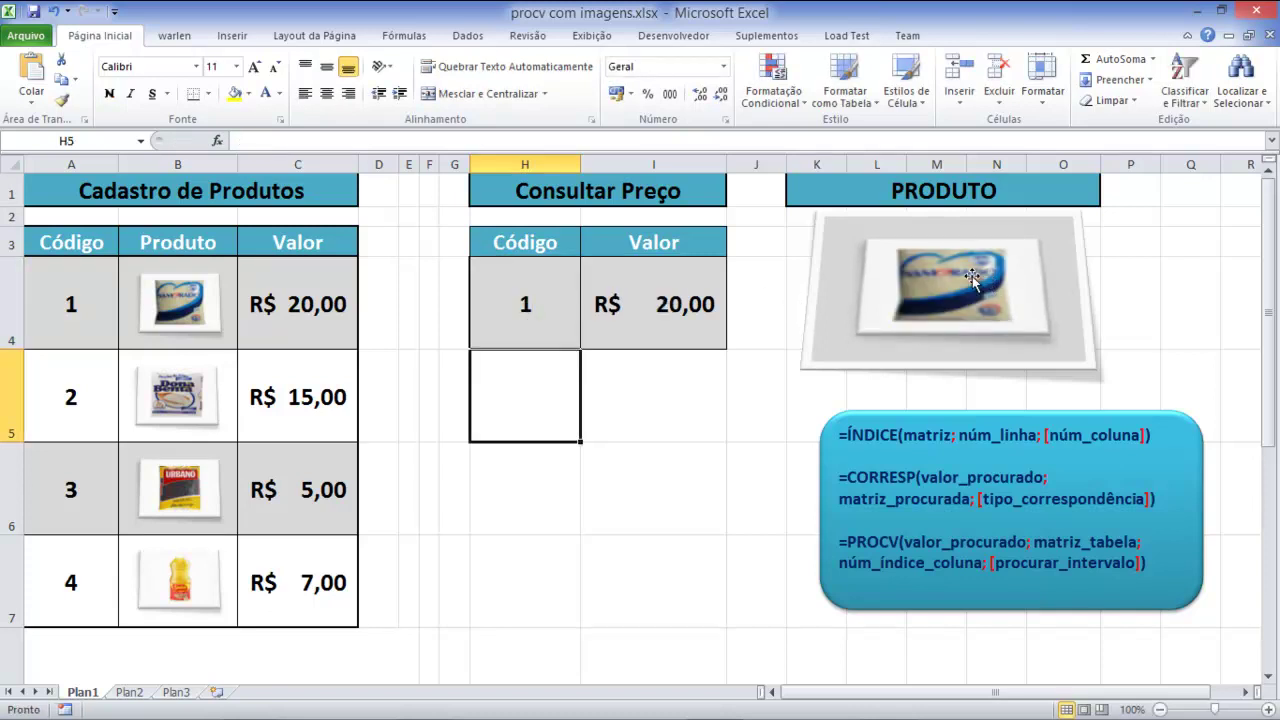
Step: Change the lookup code to 4, showing R$ 7,00, and review I4's PROCV price formula
click(527, 302)
text(4)
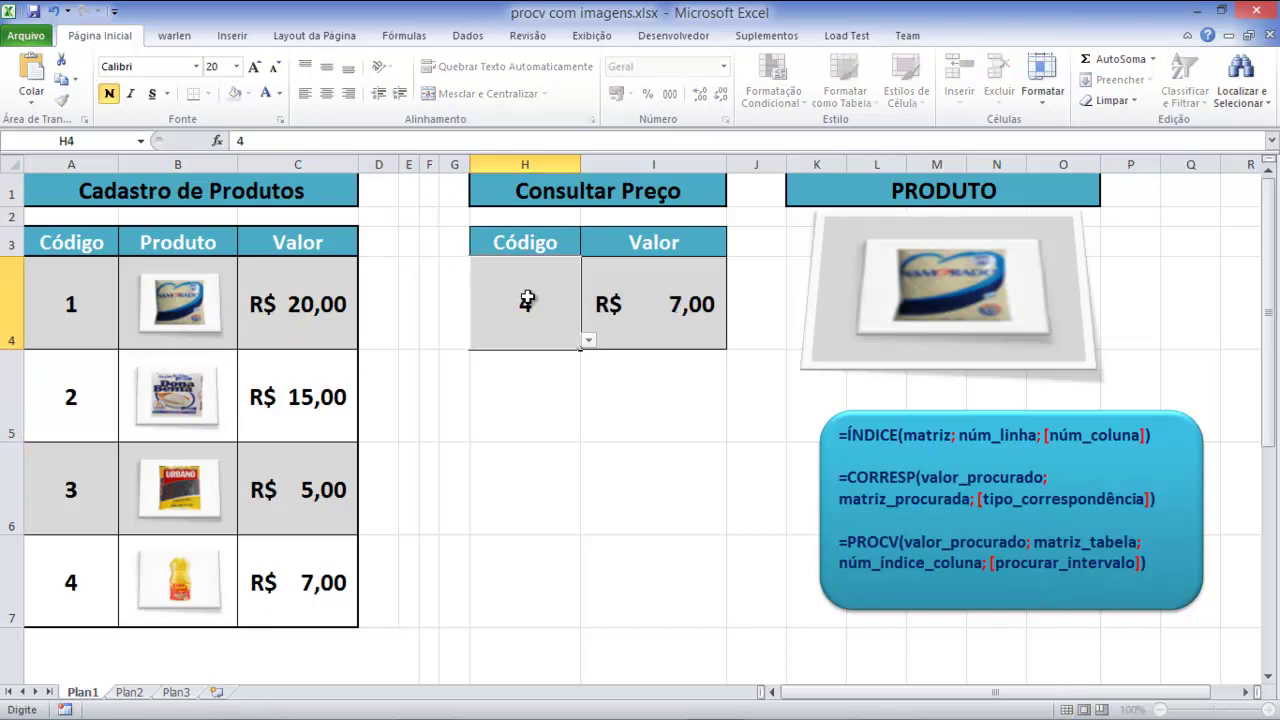
key(Return)
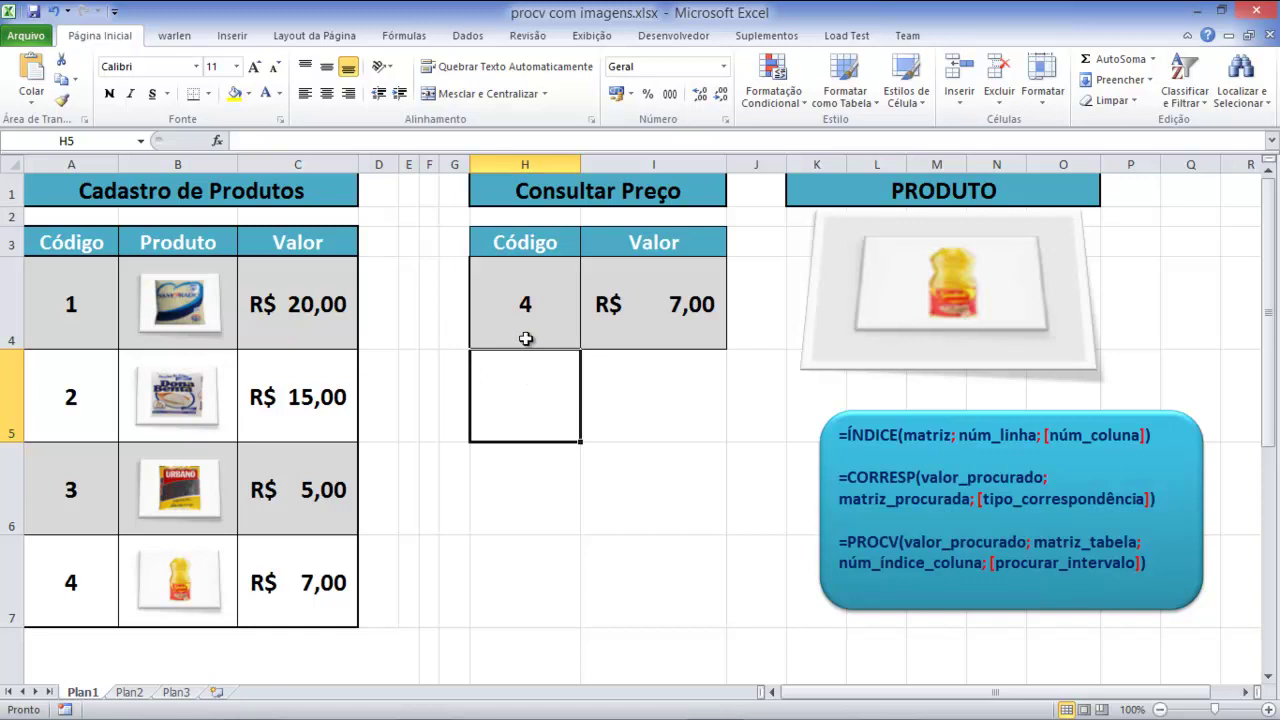
click(657, 303)
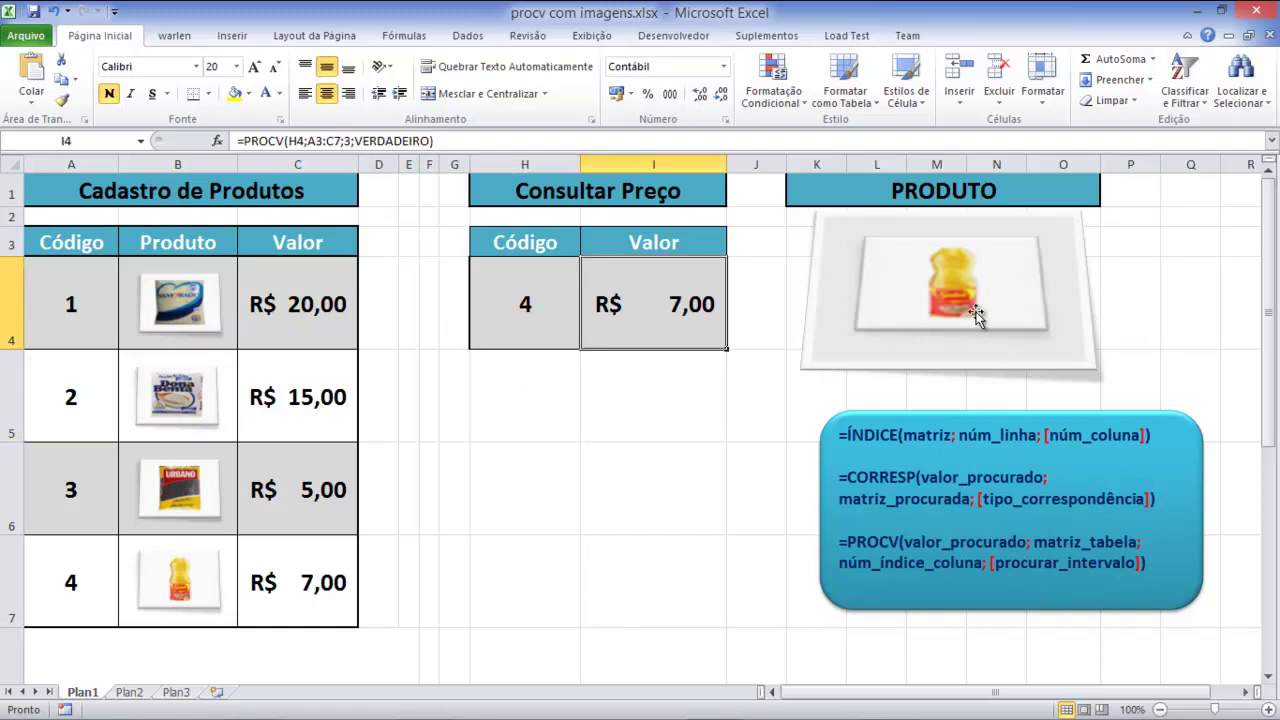
click(684, 414)
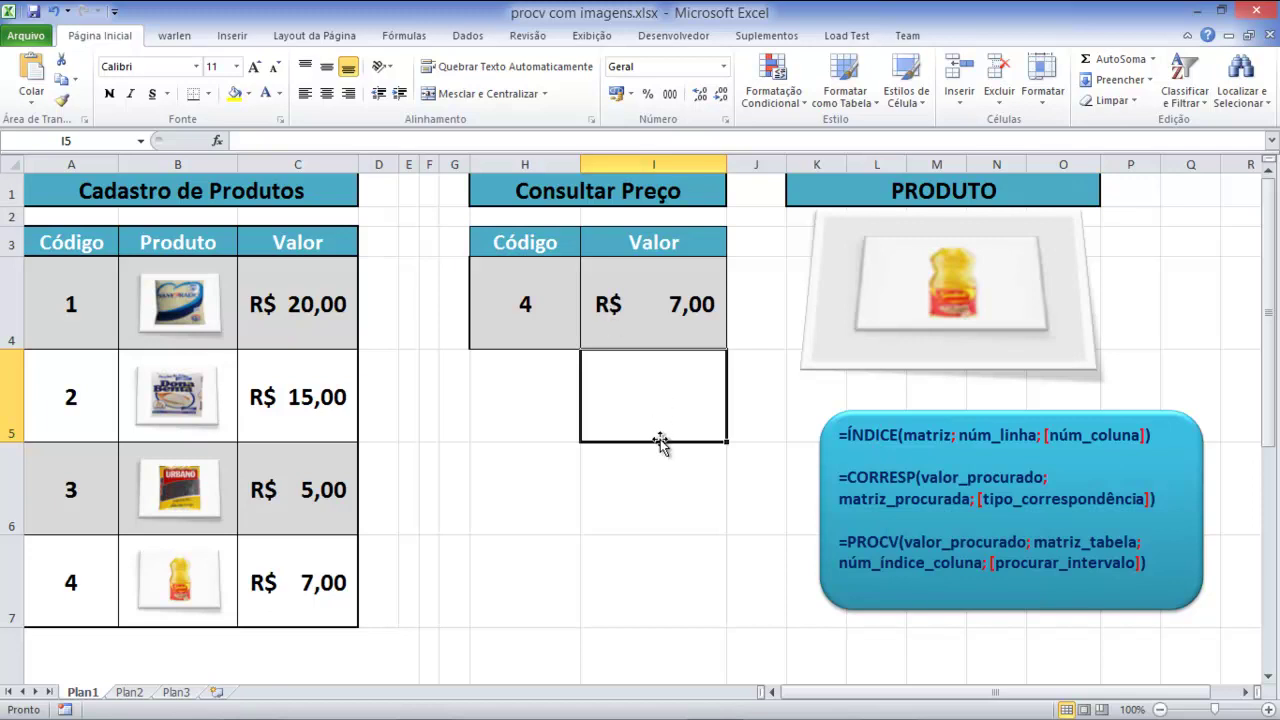
Step: Pick code 3, then code 4, from H4's list of allowed codes
click(562, 332)
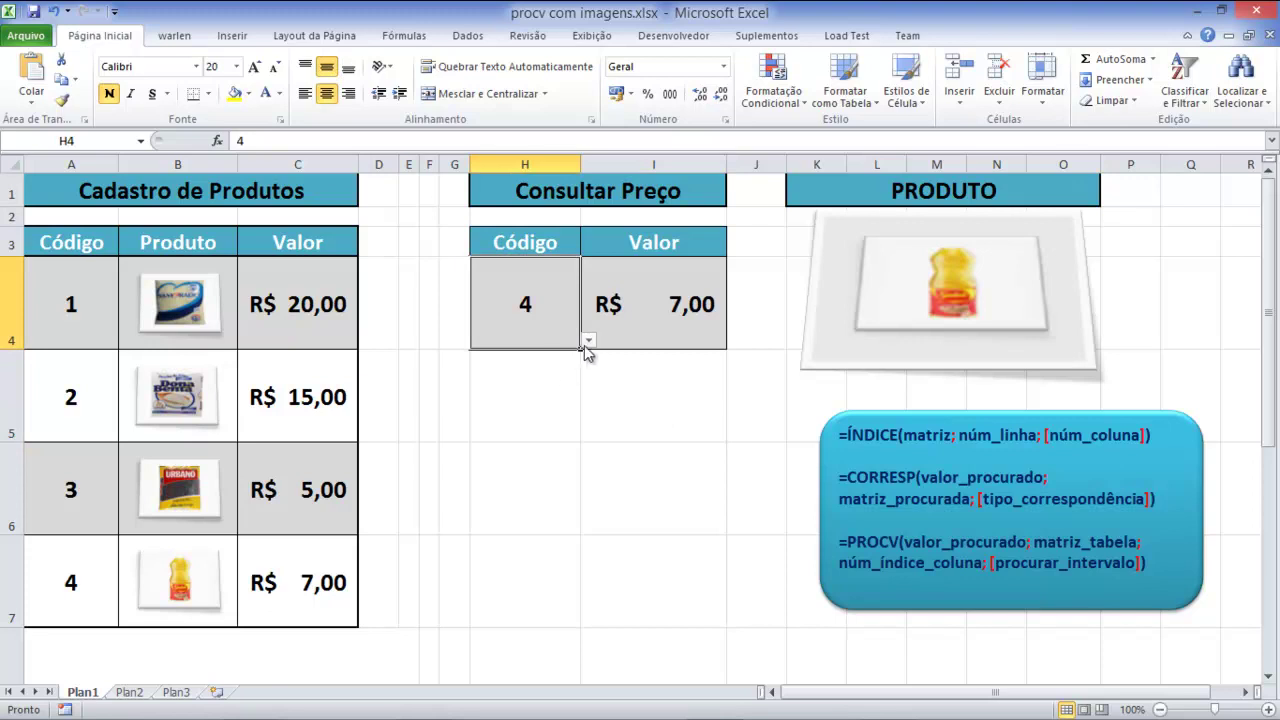
click(589, 341)
click(507, 378)
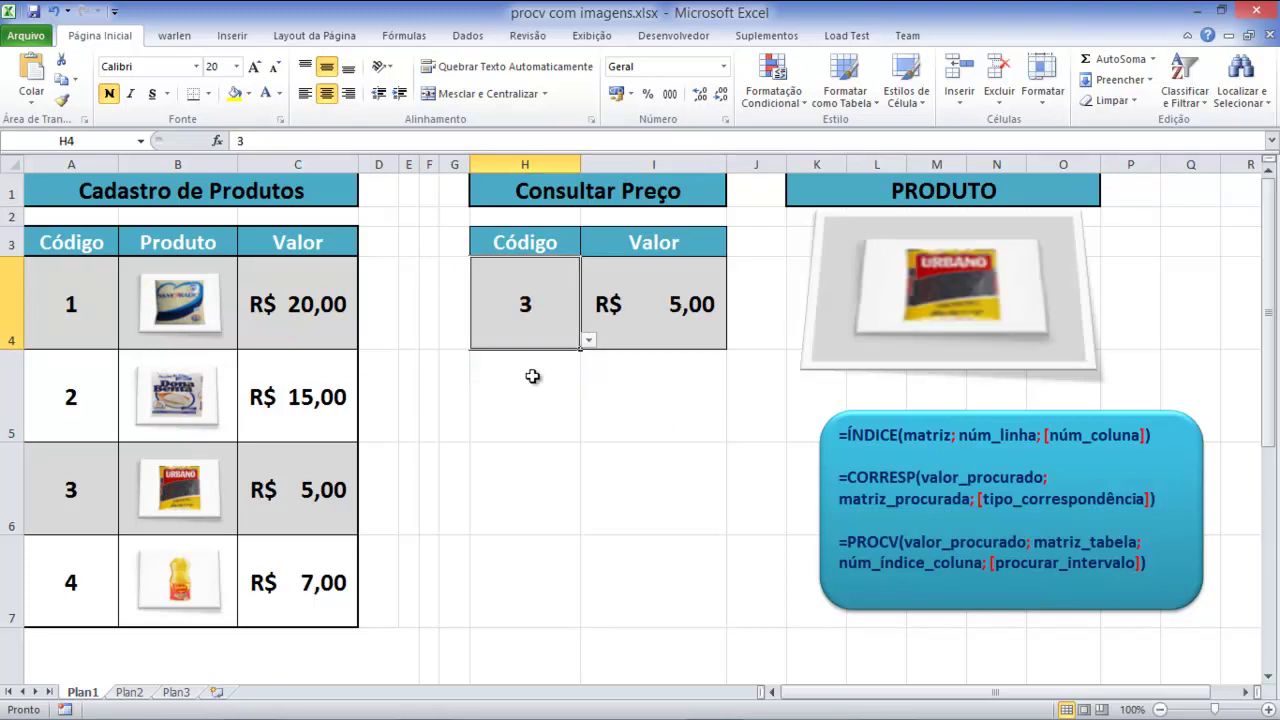
click(589, 341)
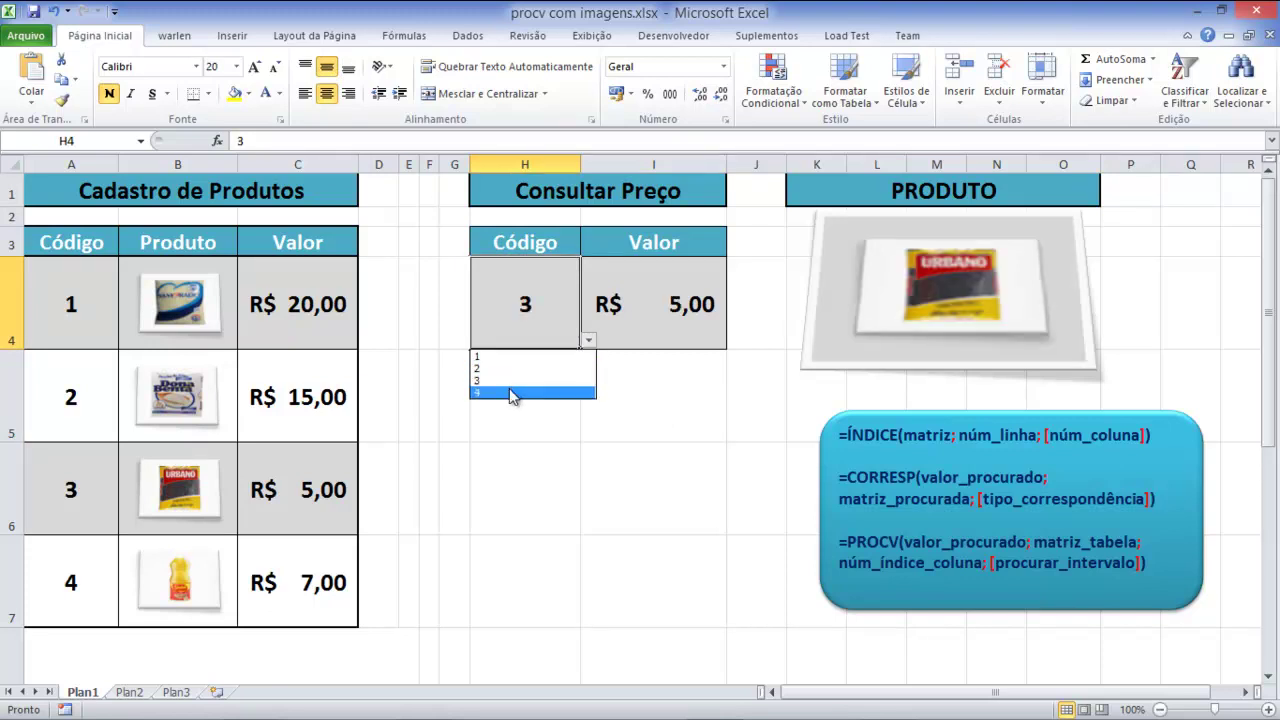
click(512, 392)
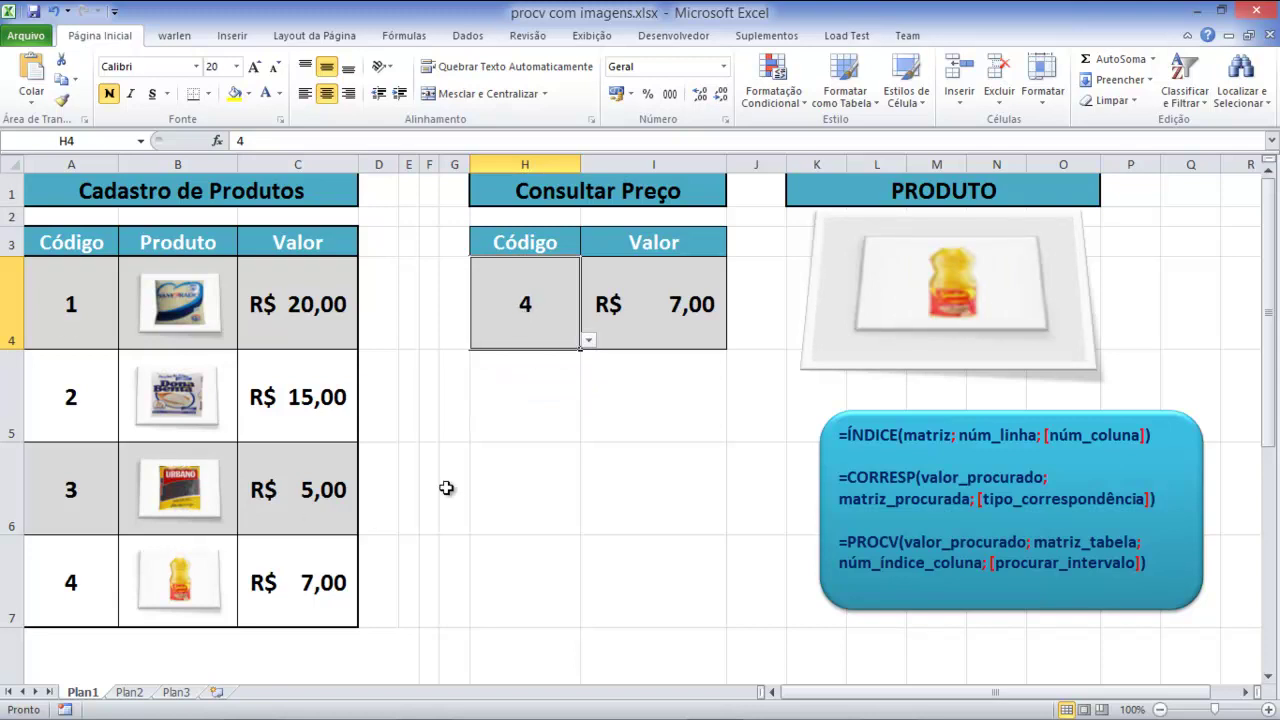
Step: Try the invalid code 20, cancel the error, and choose code 3 from the list
text(20)
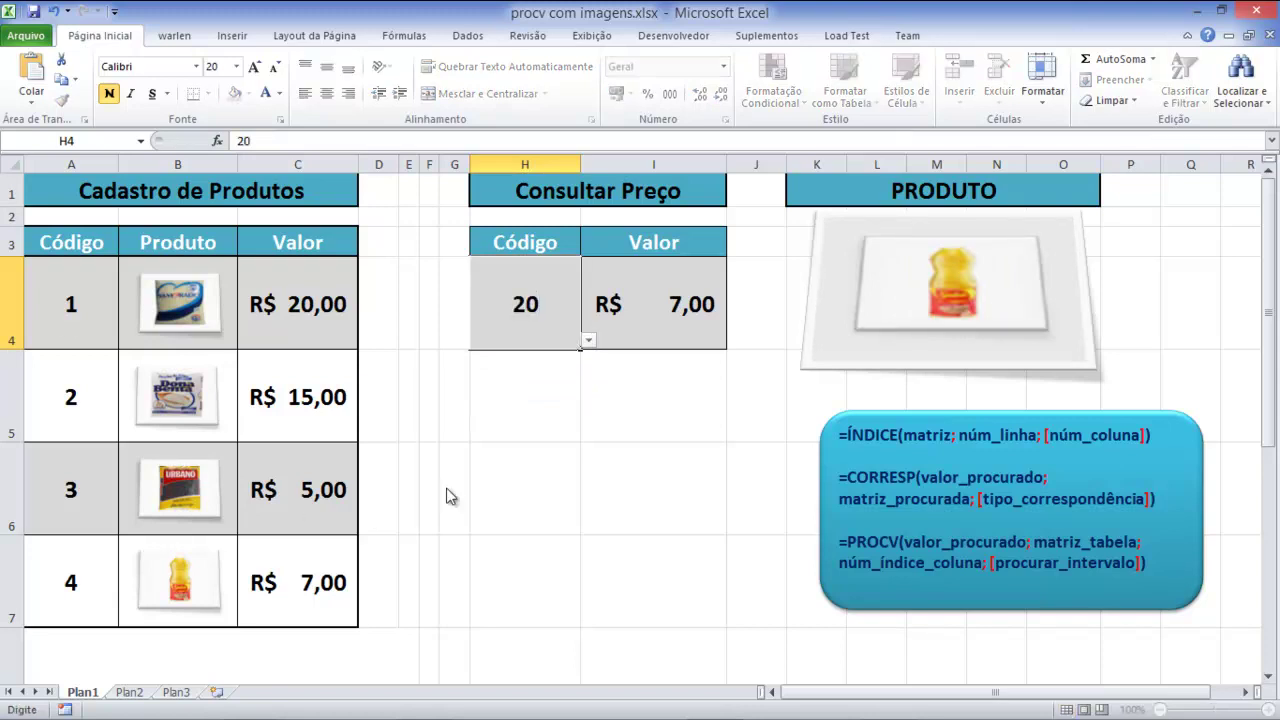
key(Return)
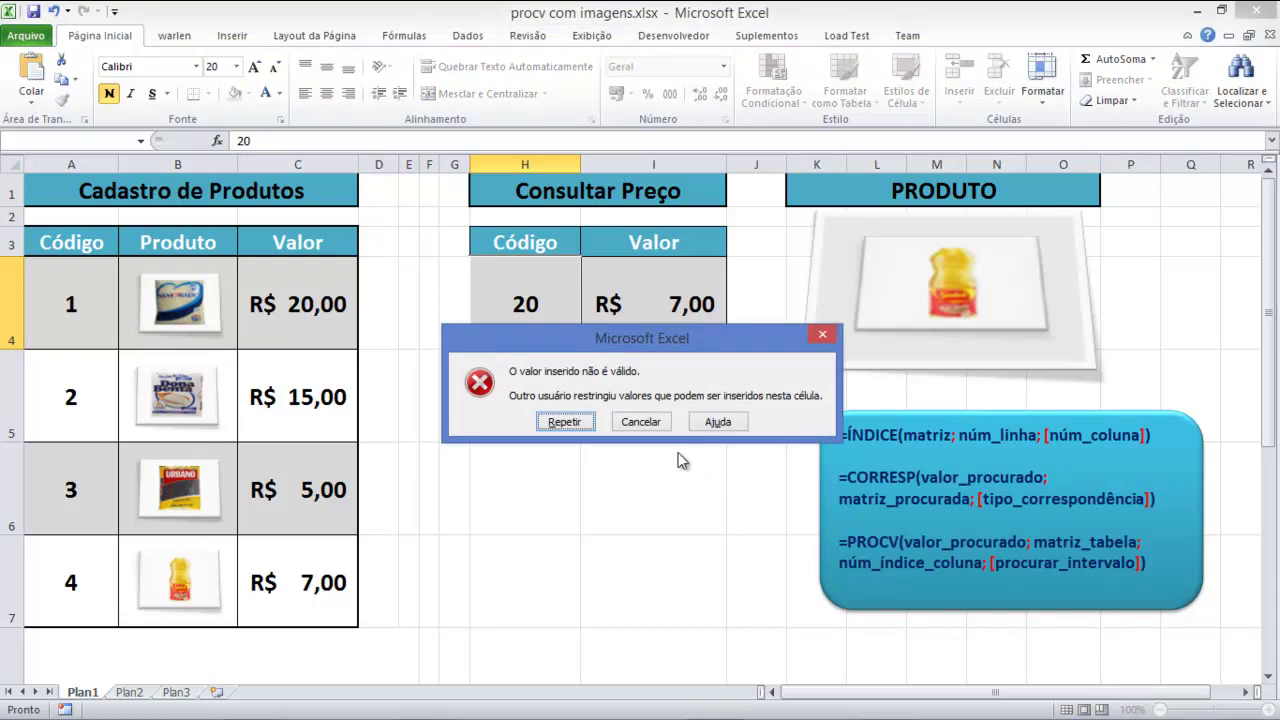
click(638, 421)
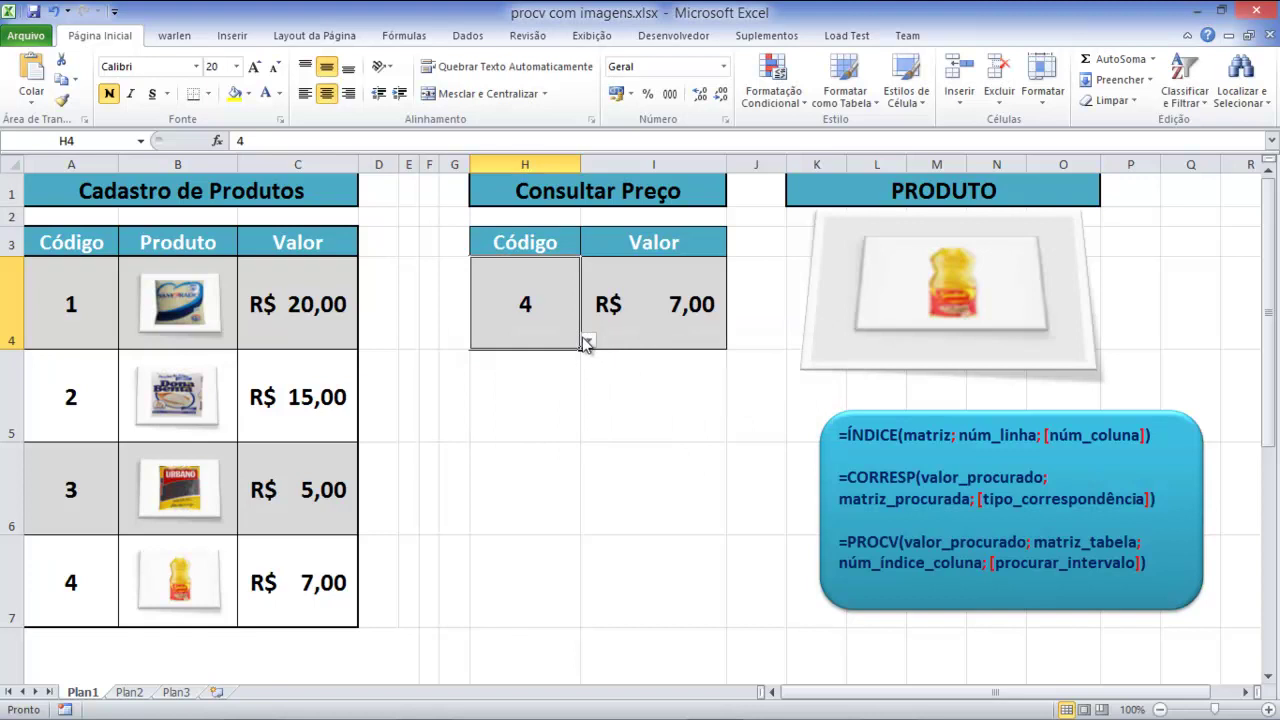
click(587, 341)
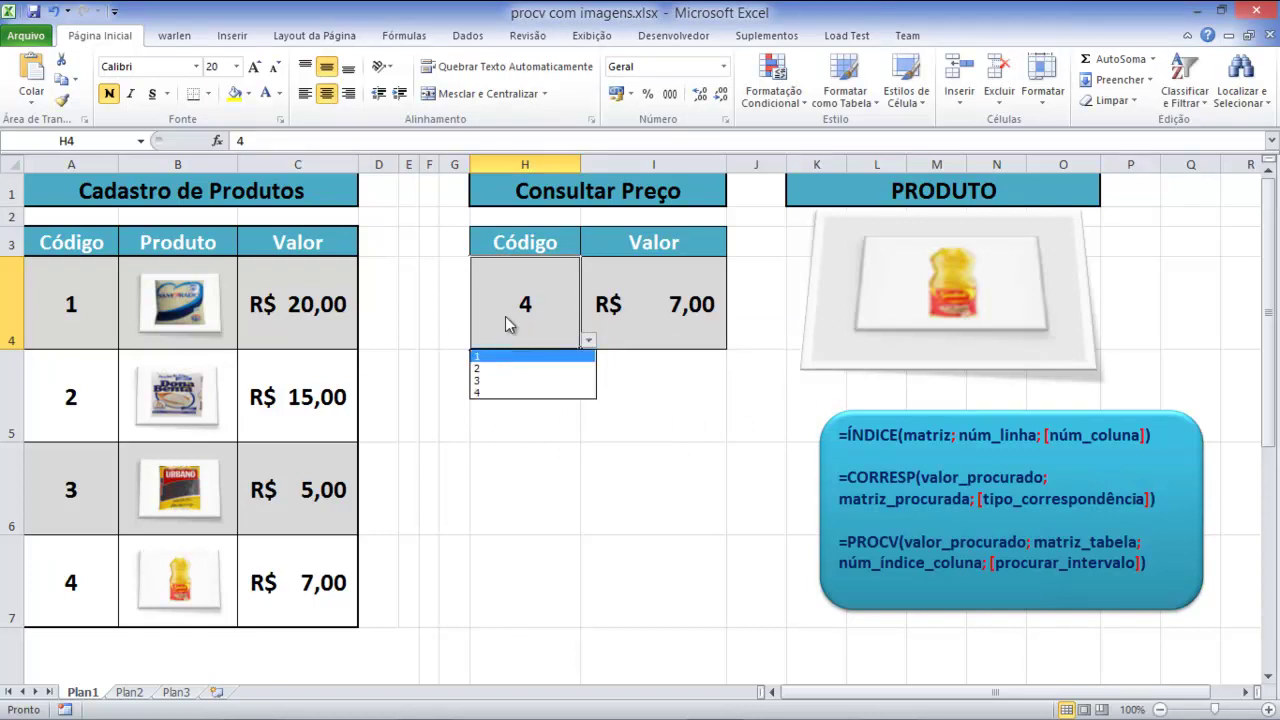
click(510, 381)
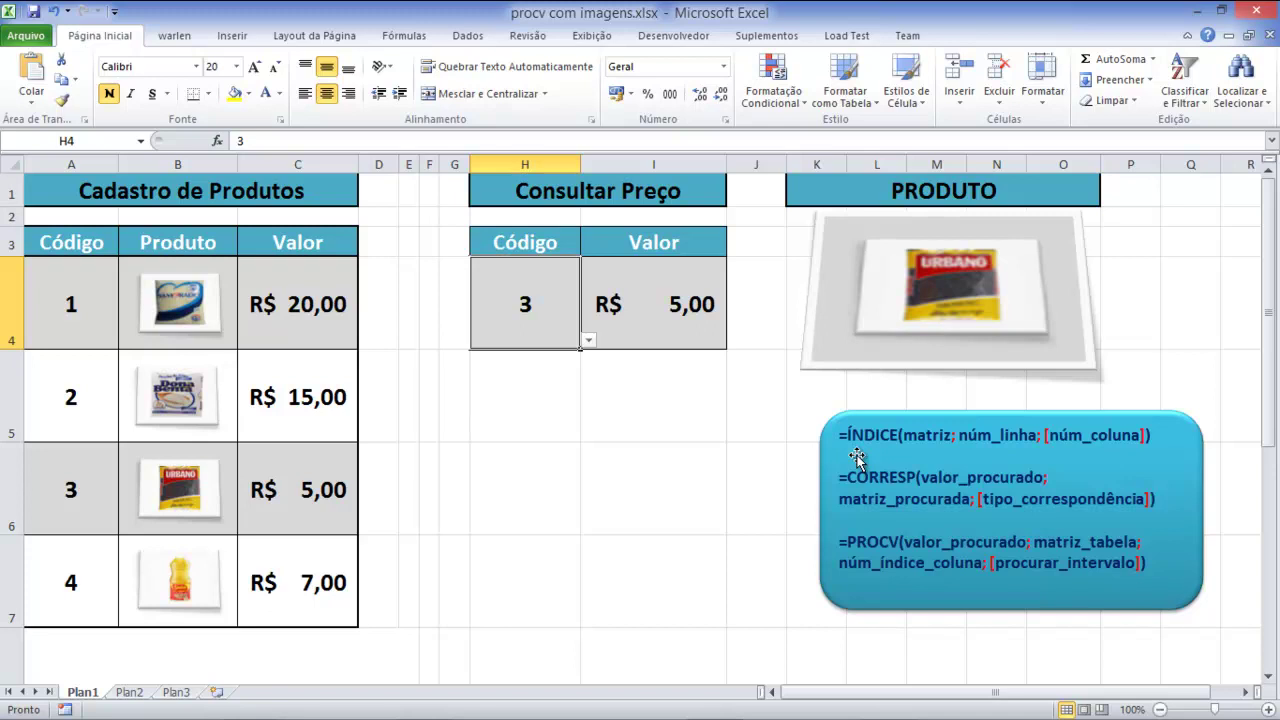
Step: Start =ÍNDICE( in cell F5 using the ÍNDICE suggestion from autocomplete
click(493, 432)
click(451, 477)
click(422, 425)
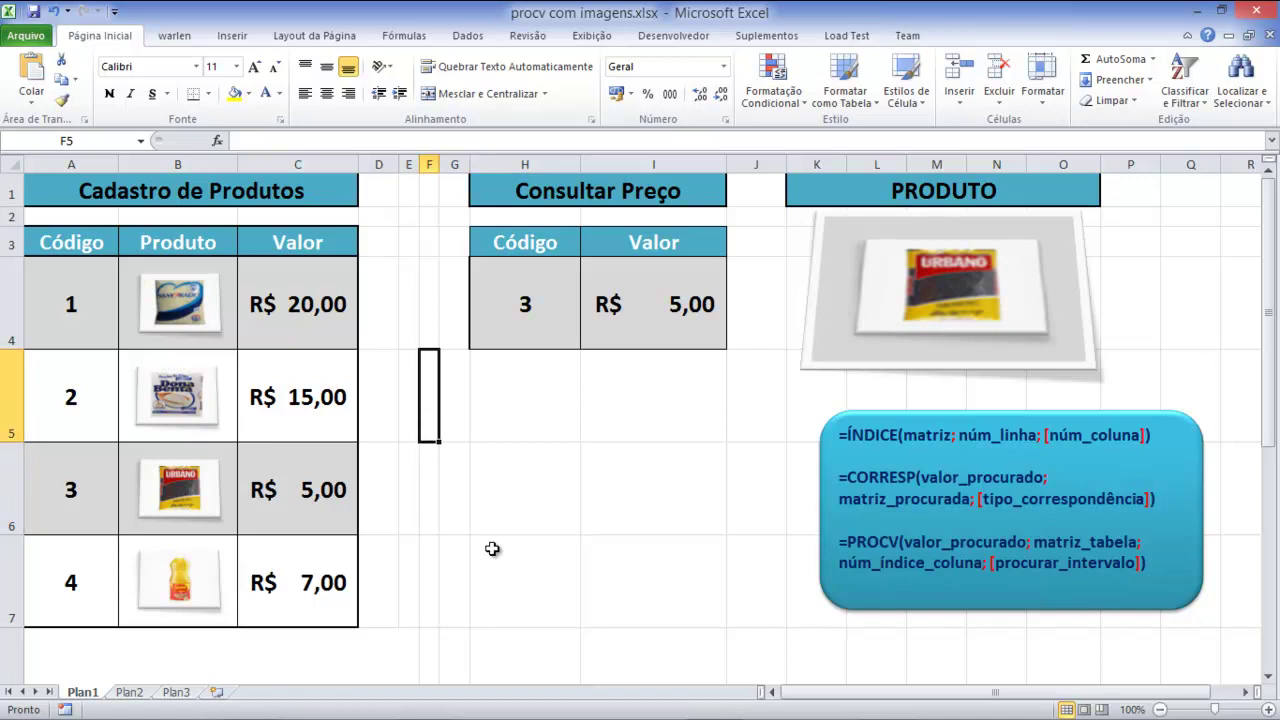
text(=)
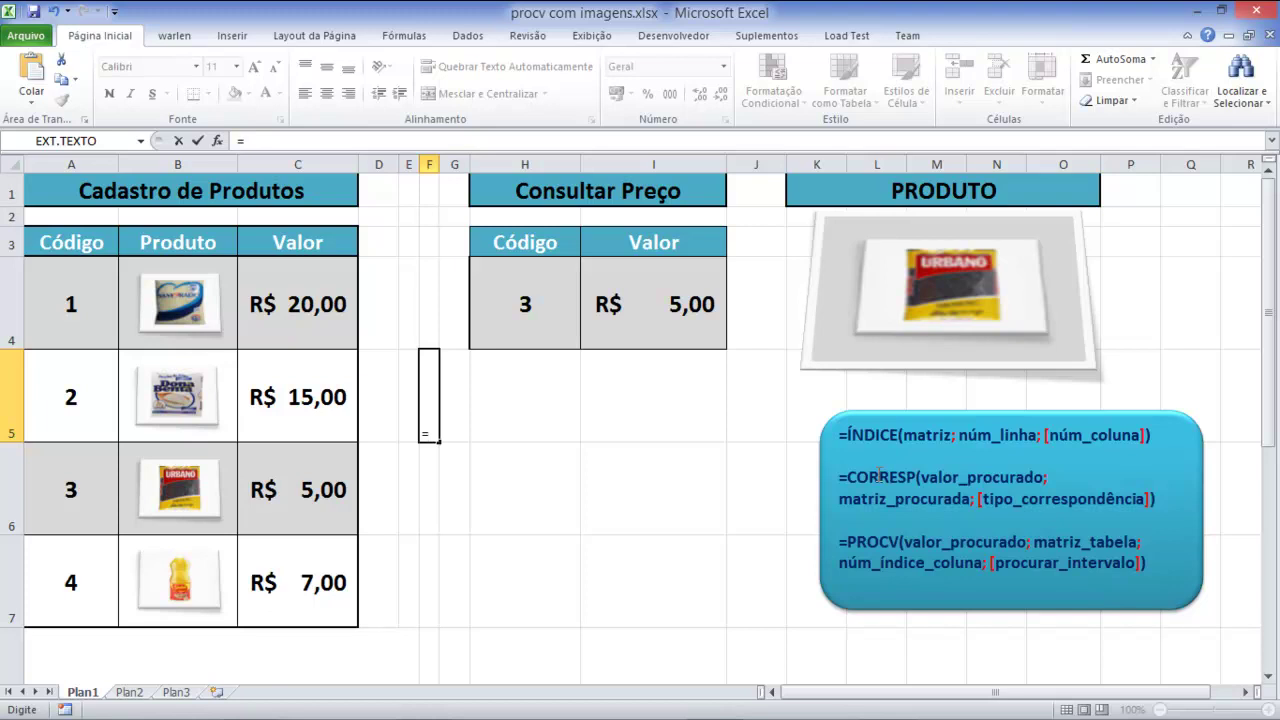
text(ín)
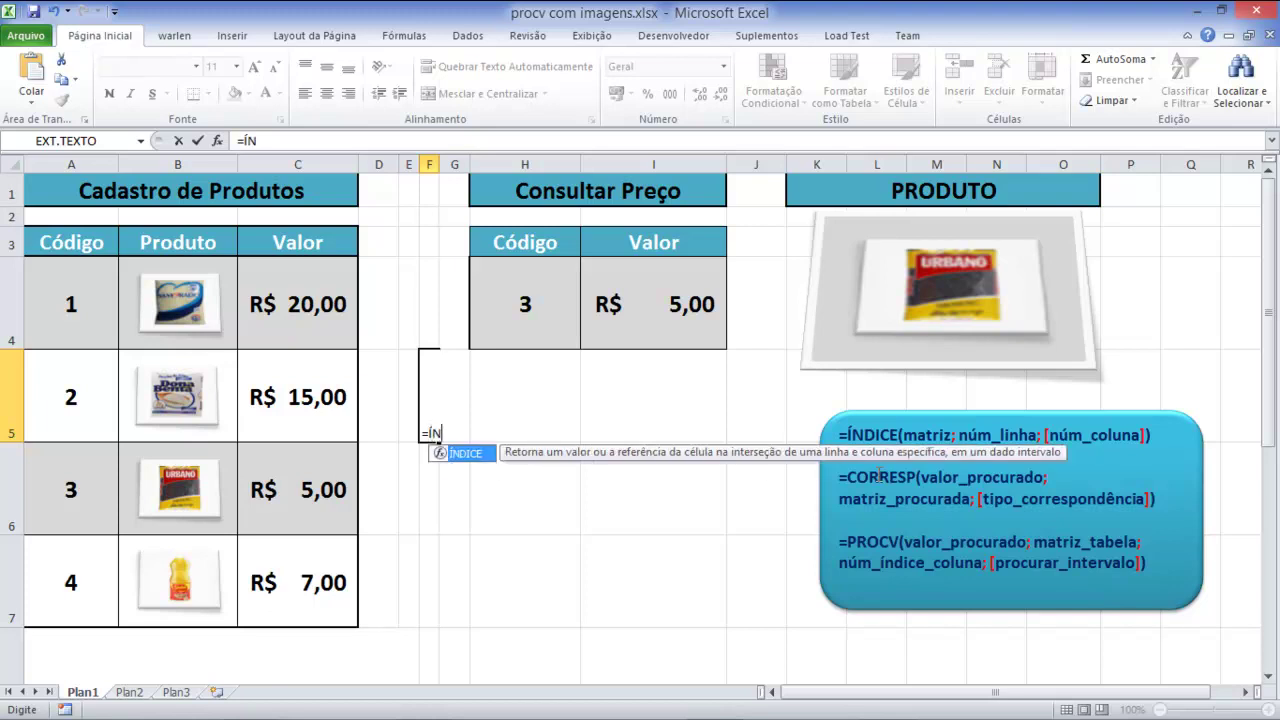
key(Tab)
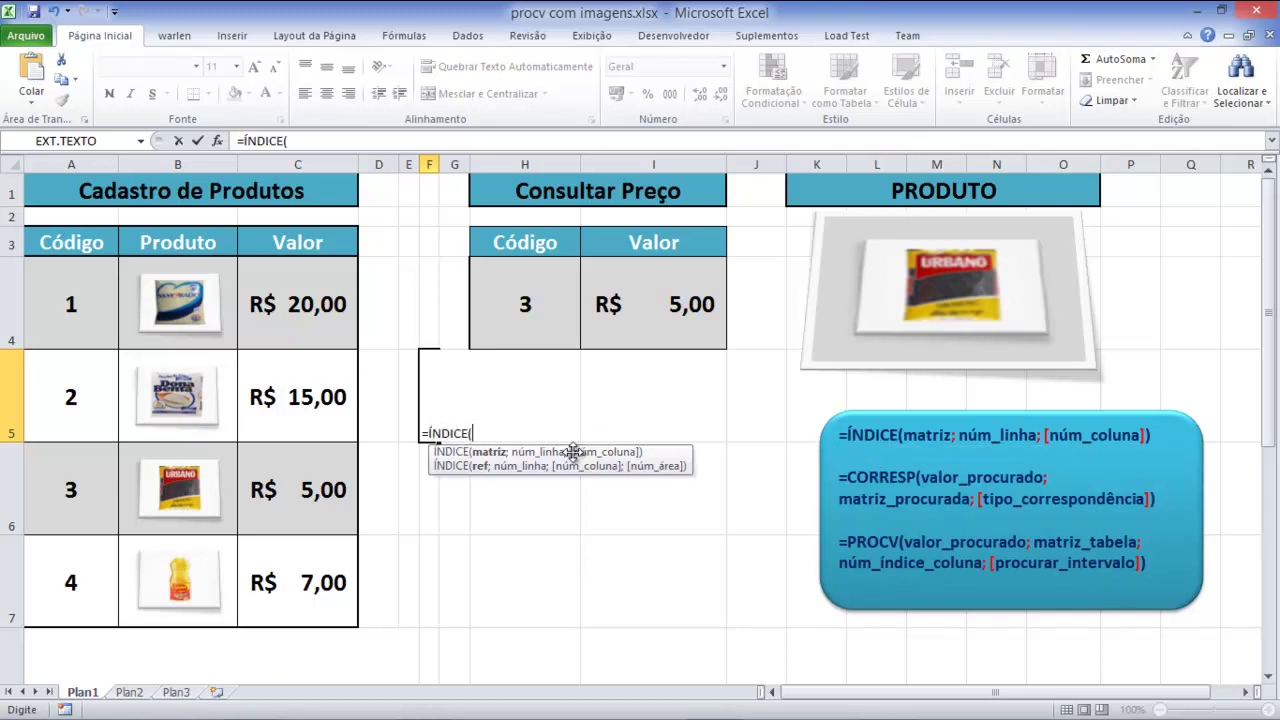
key(BackSpace)
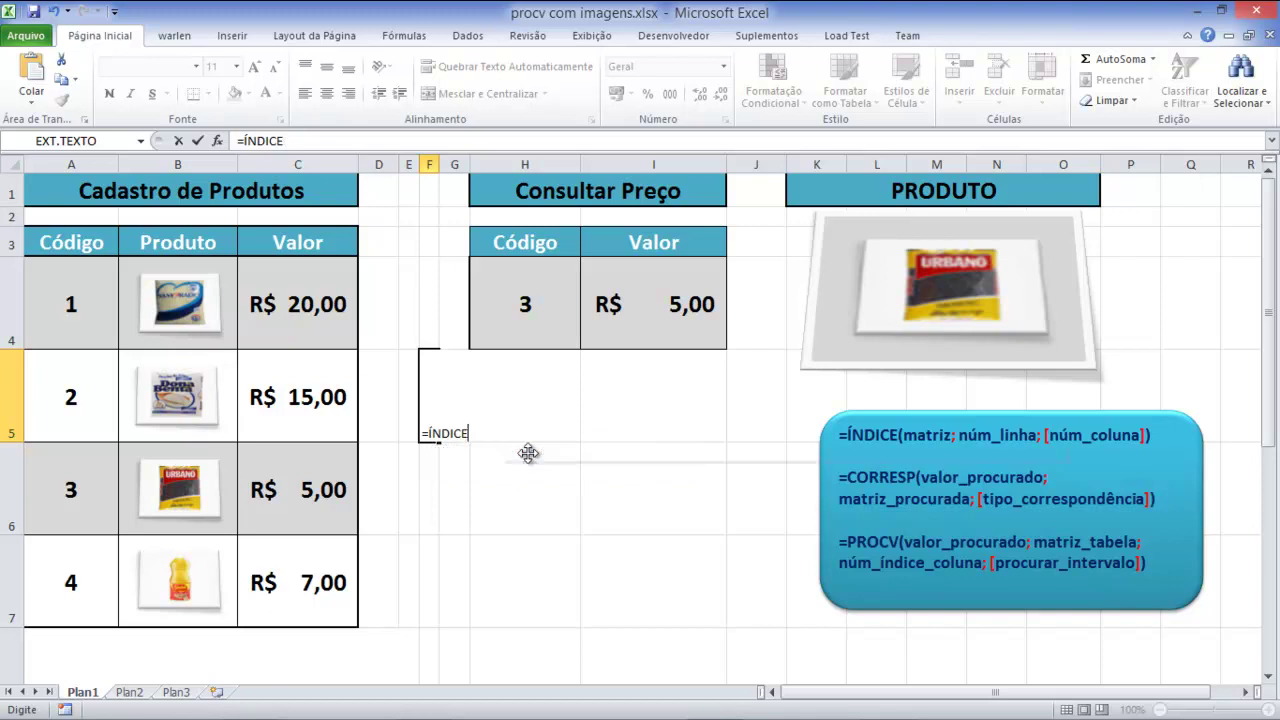
key(BackSpace)
key(BackSpace)
key(BackSpace)
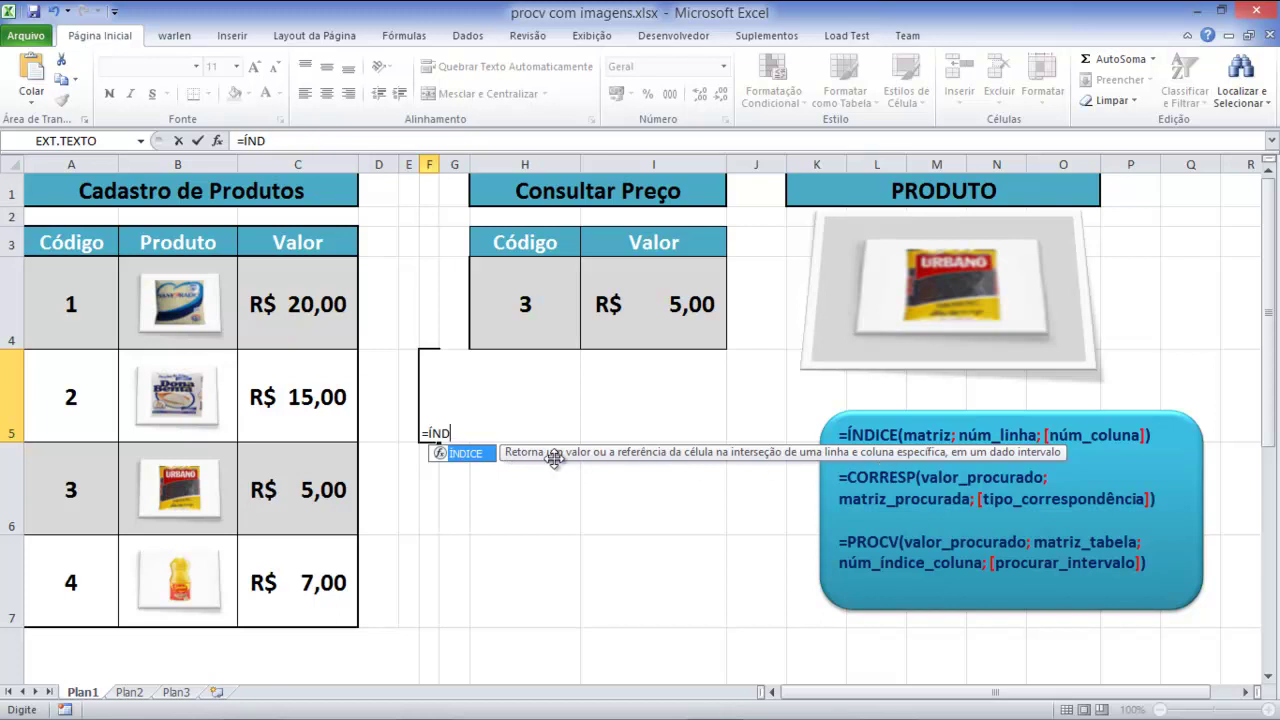
key(Tab)
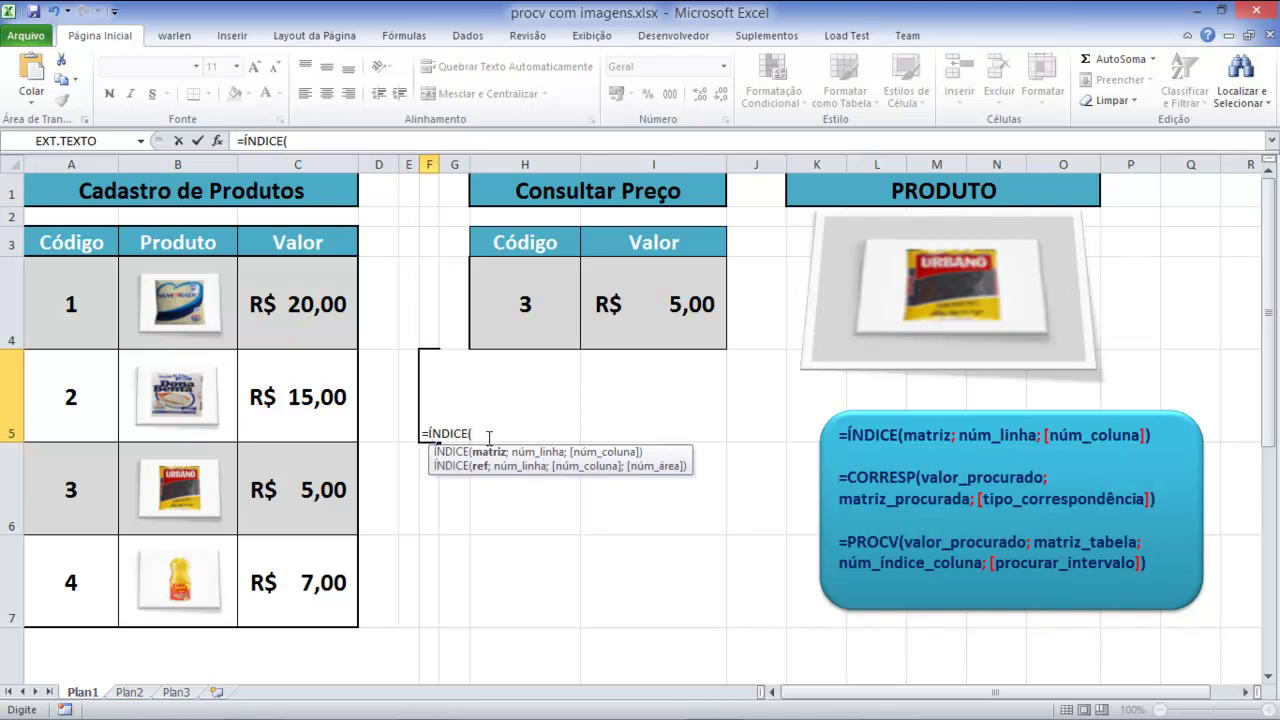
key(BackSpace)
key(BackSpace)
key(BackSpace)
key(BackSpace)
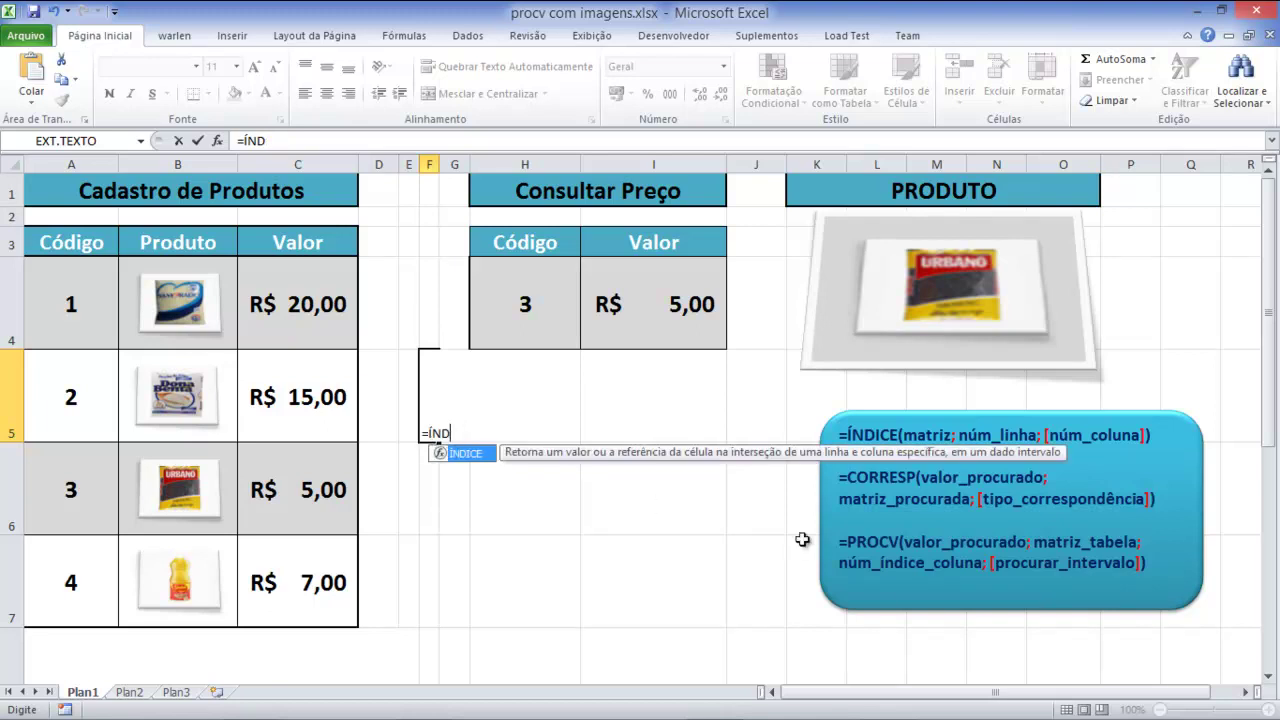
double_click(466, 455)
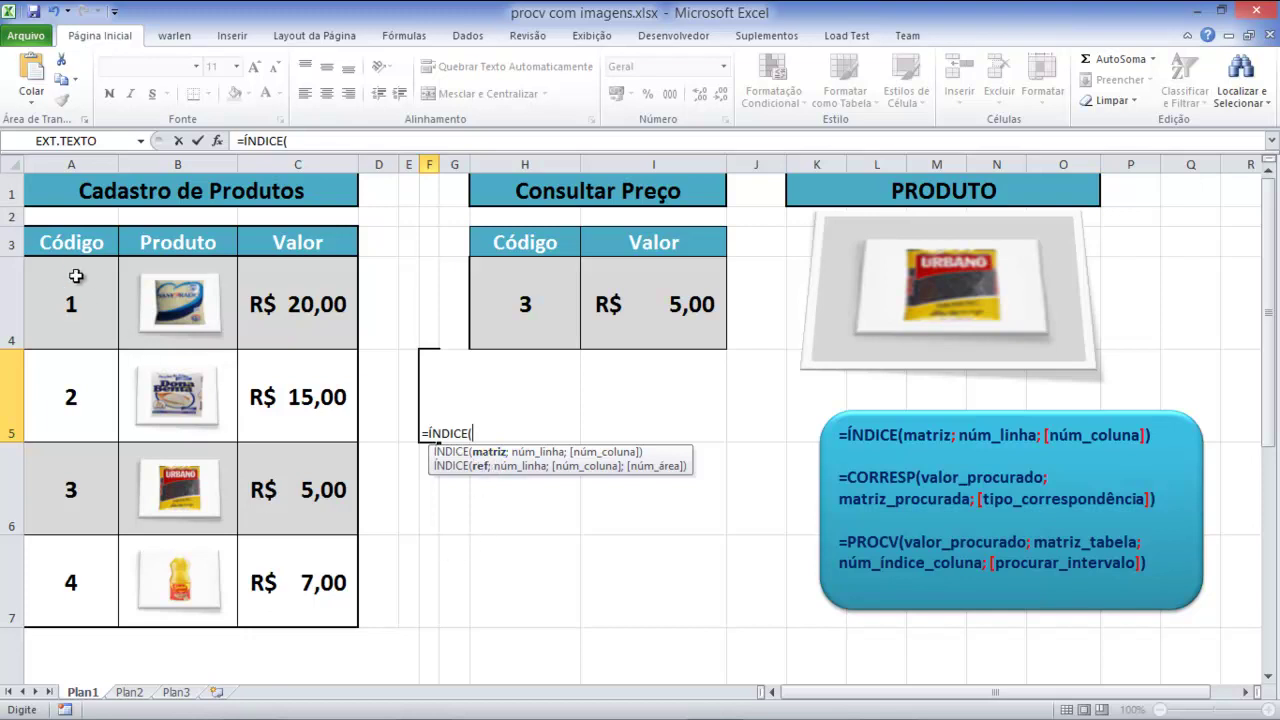
Step: Set the product table A3:C7 as the ÍNDICE array, followed by a semicolon
drag(66, 241, 290, 584)
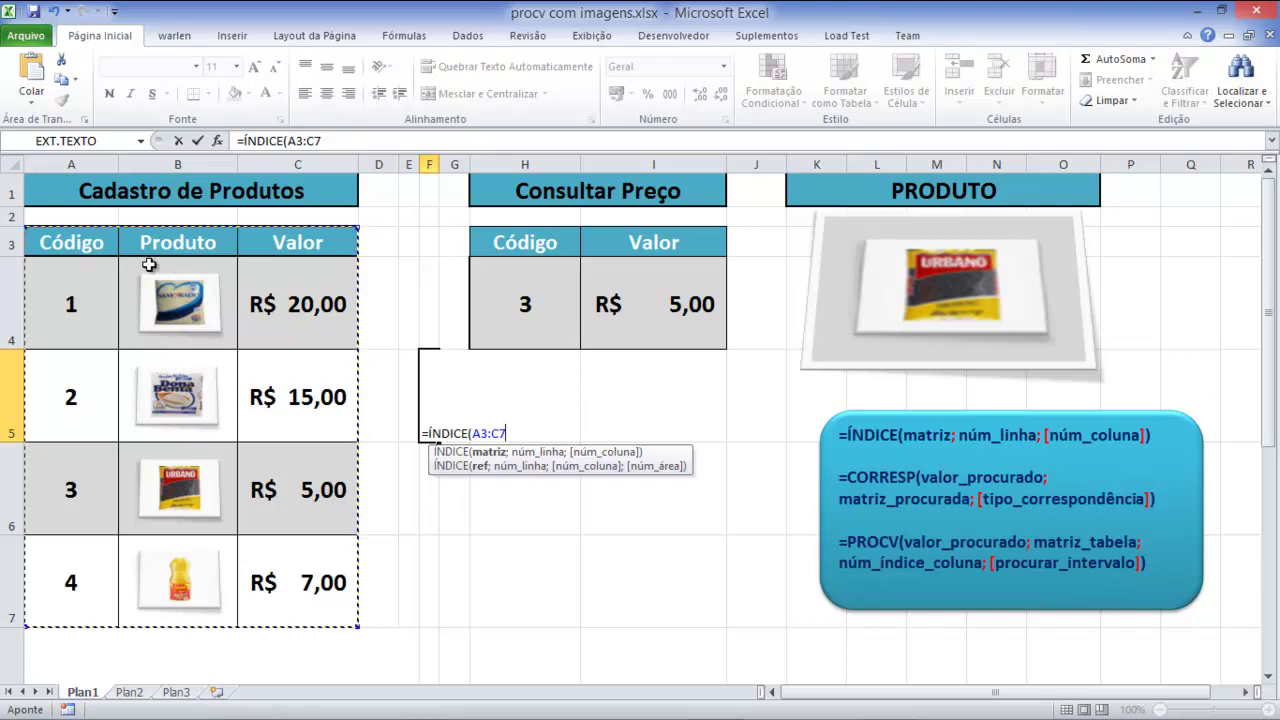
drag(80, 248, 75, 583)
drag(66, 300, 285, 303)
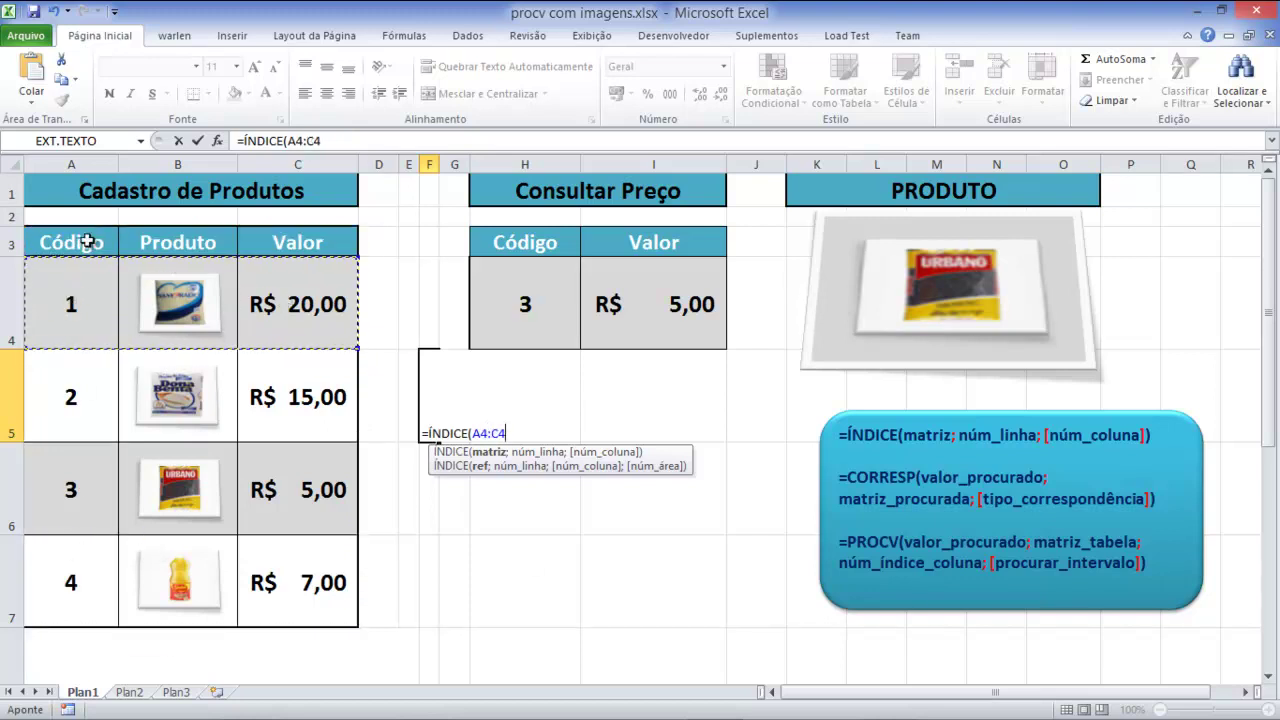
mouse_move(85, 240)
mouse_down()
mouse_move(278, 315)
mouse_move(287, 573)
mouse_up()
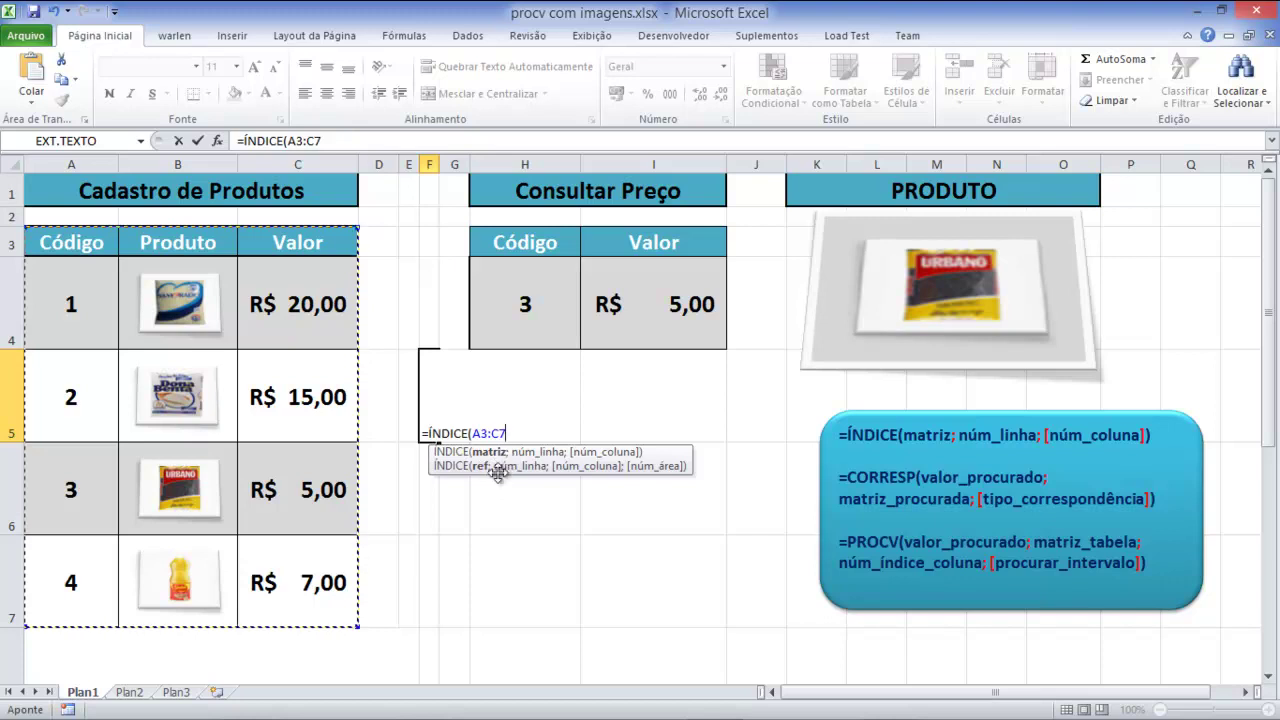
text(;)
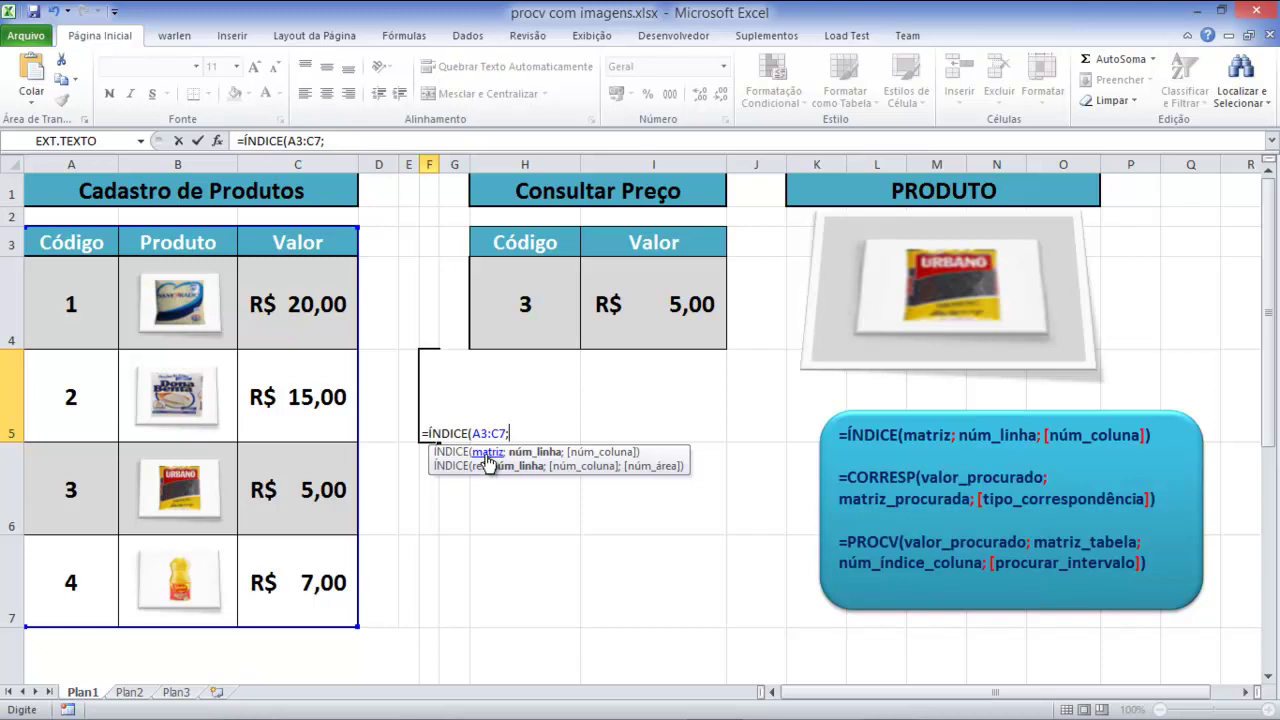
Step: Review the matriz argument in the tooltip and enter 2 as the row number
click(487, 453)
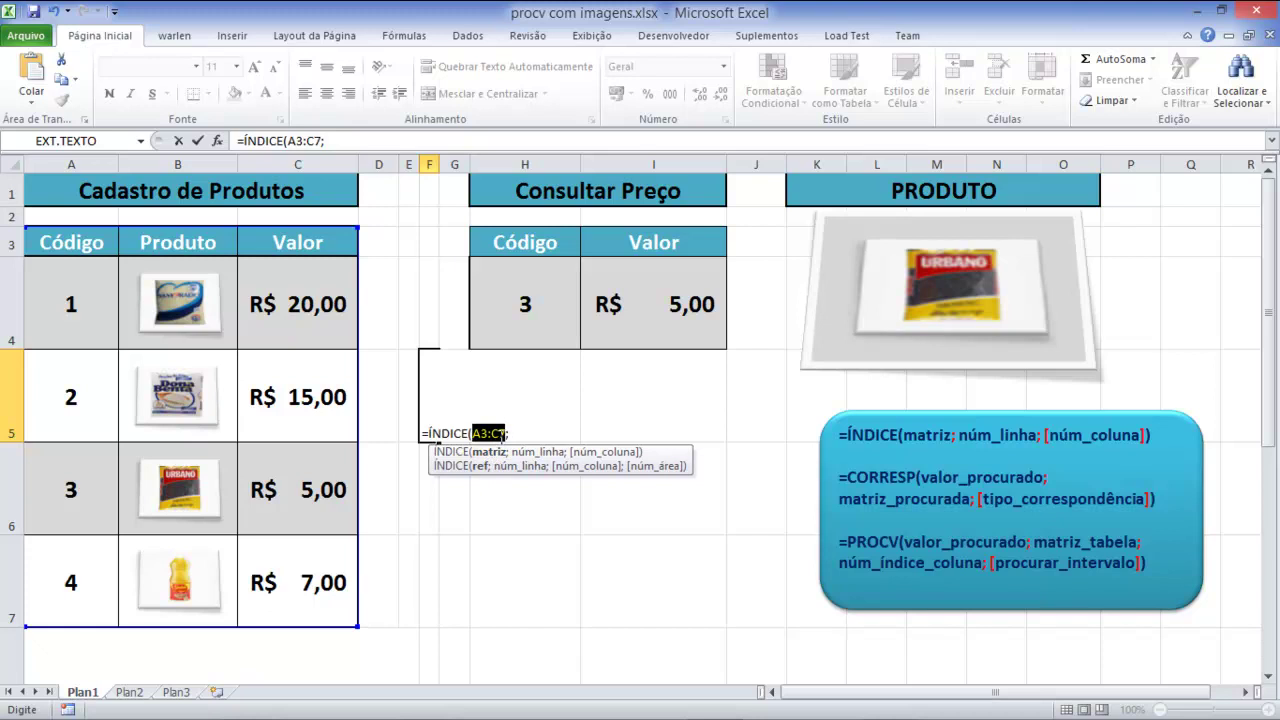
click(516, 433)
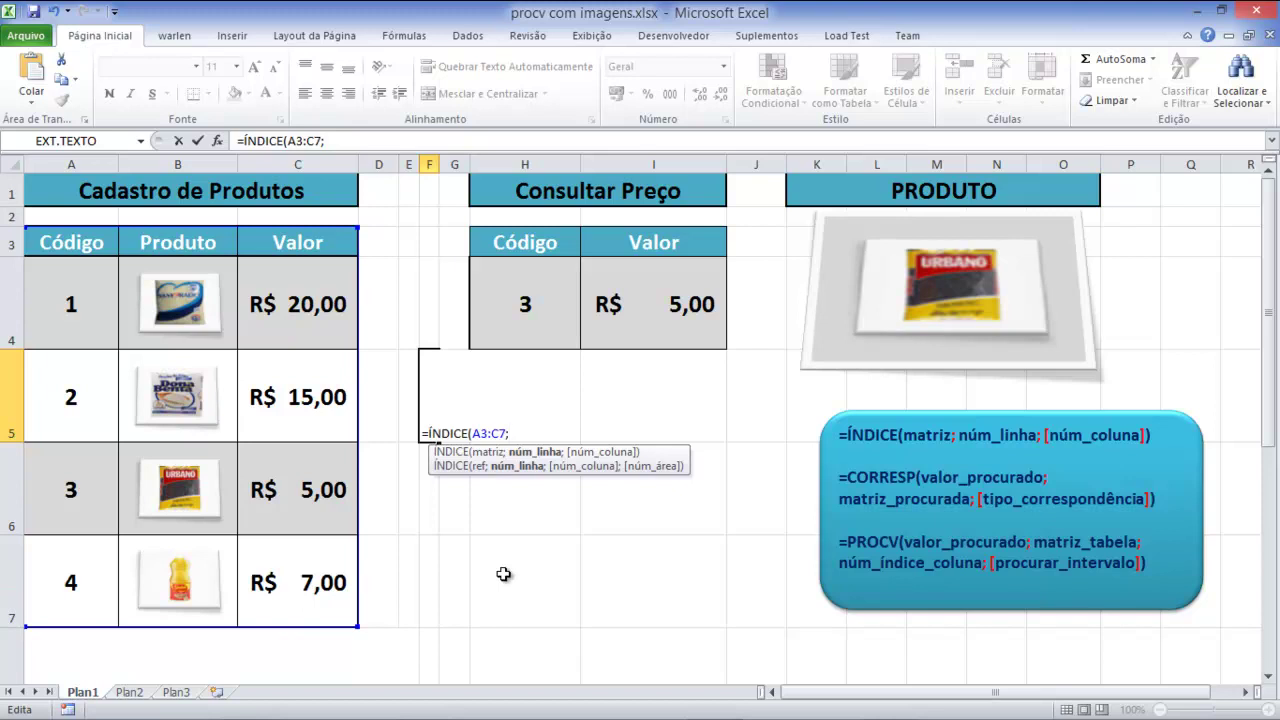
text(2)
Step: Complete F5 as =ÍNDICE(A3:C7;2;3) and enter it, returning 20
text(;)
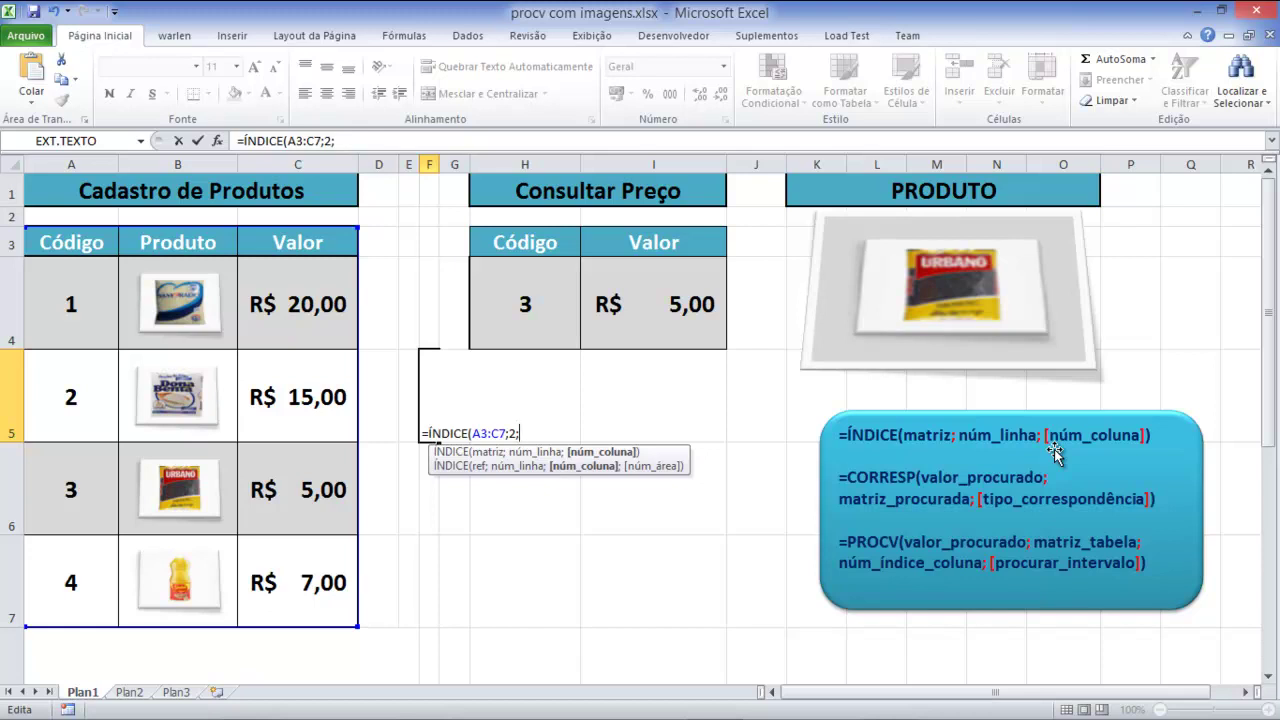
text(3)
click(531, 434)
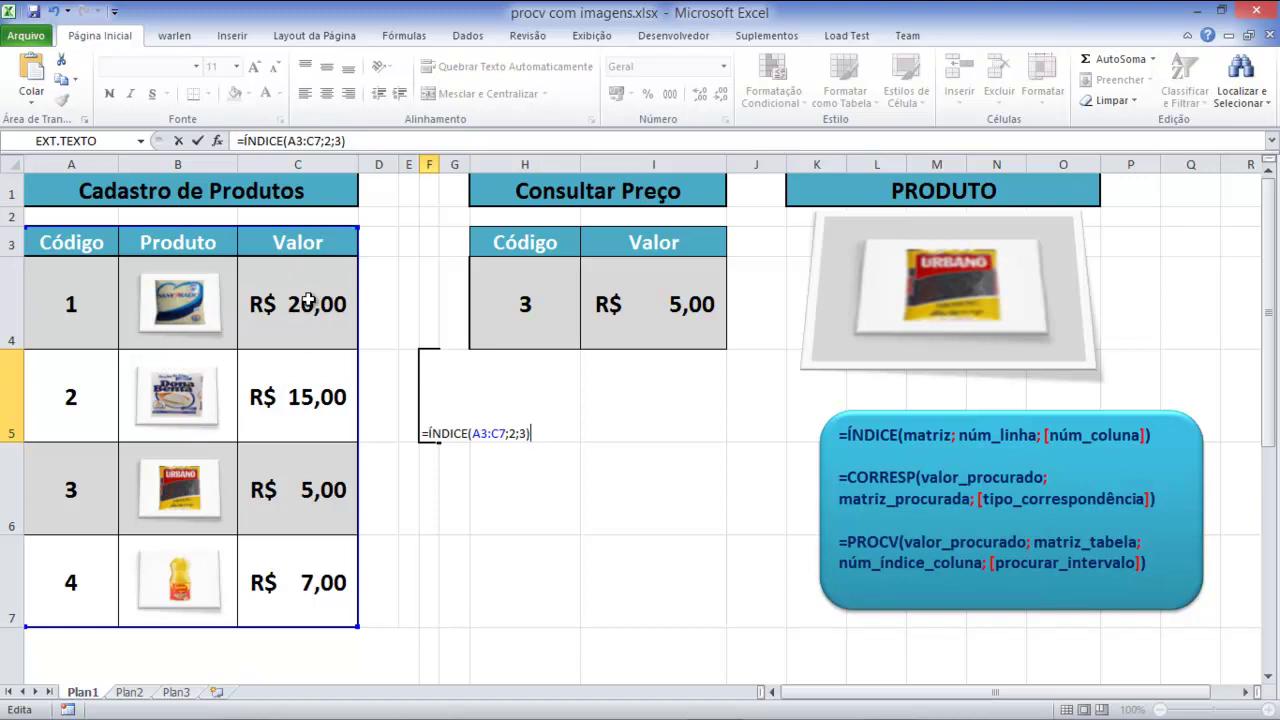
key(Return)
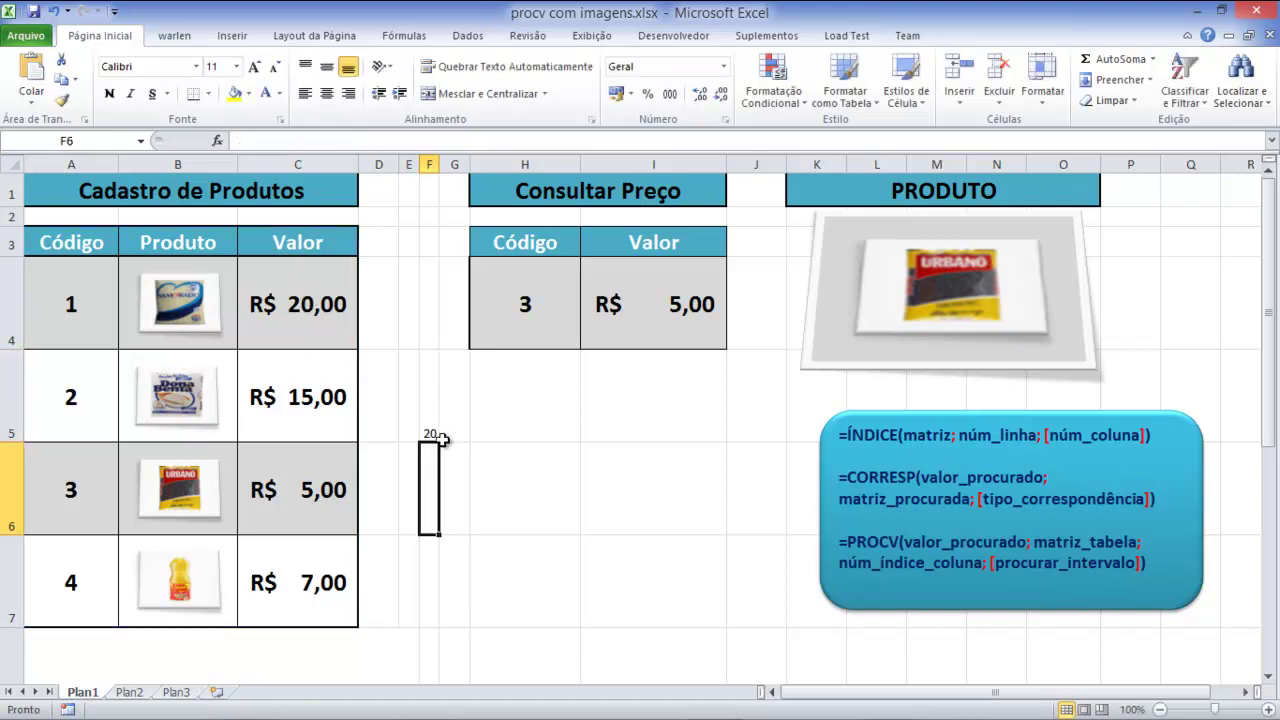
click(434, 420)
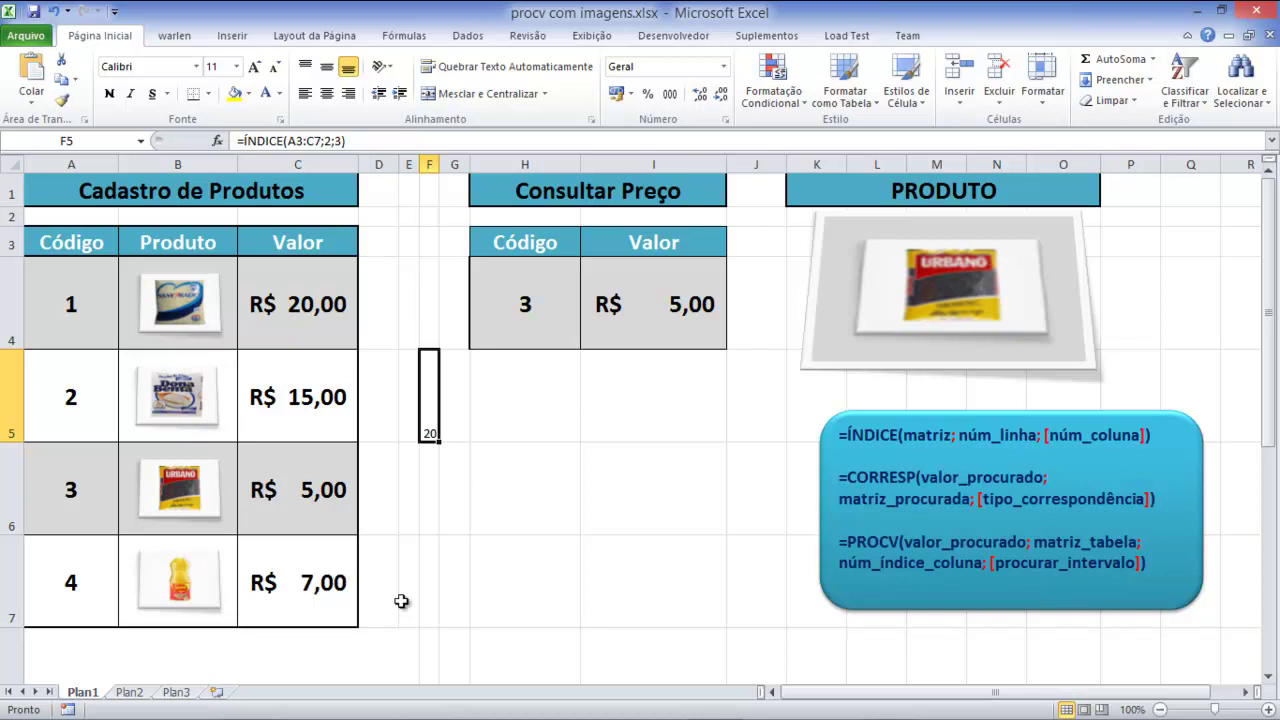
click(302, 500)
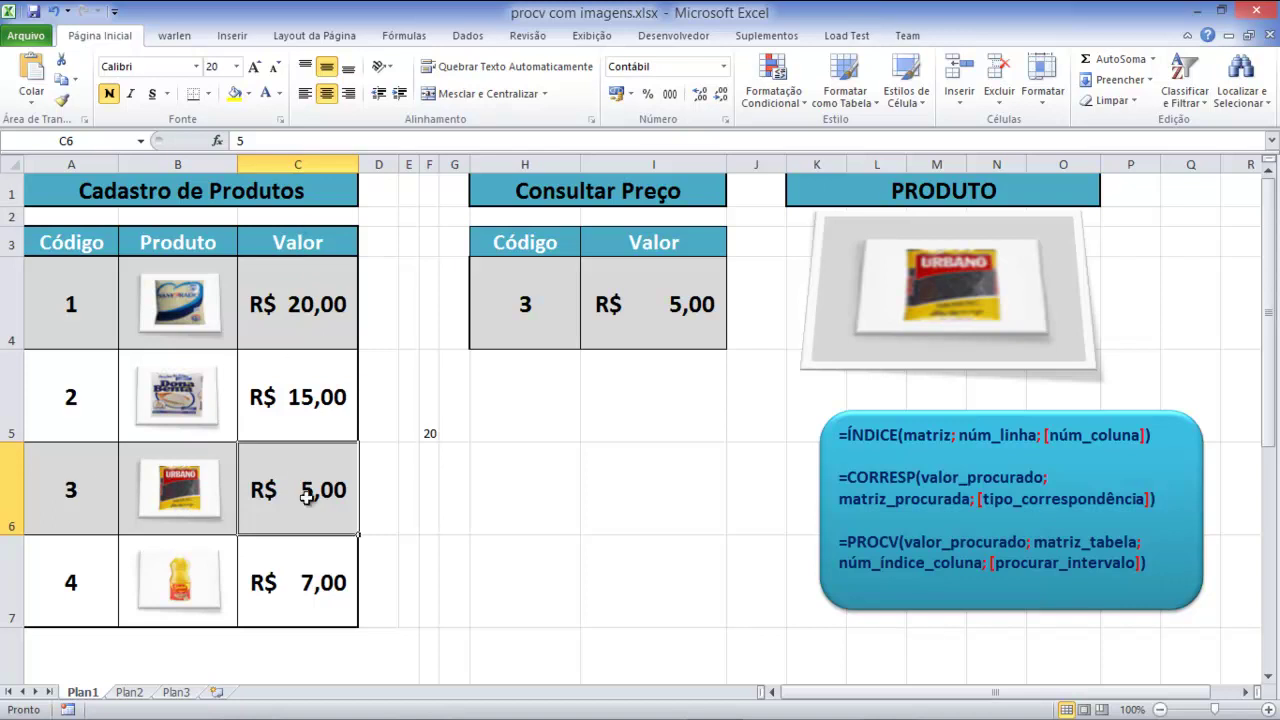
click(429, 434)
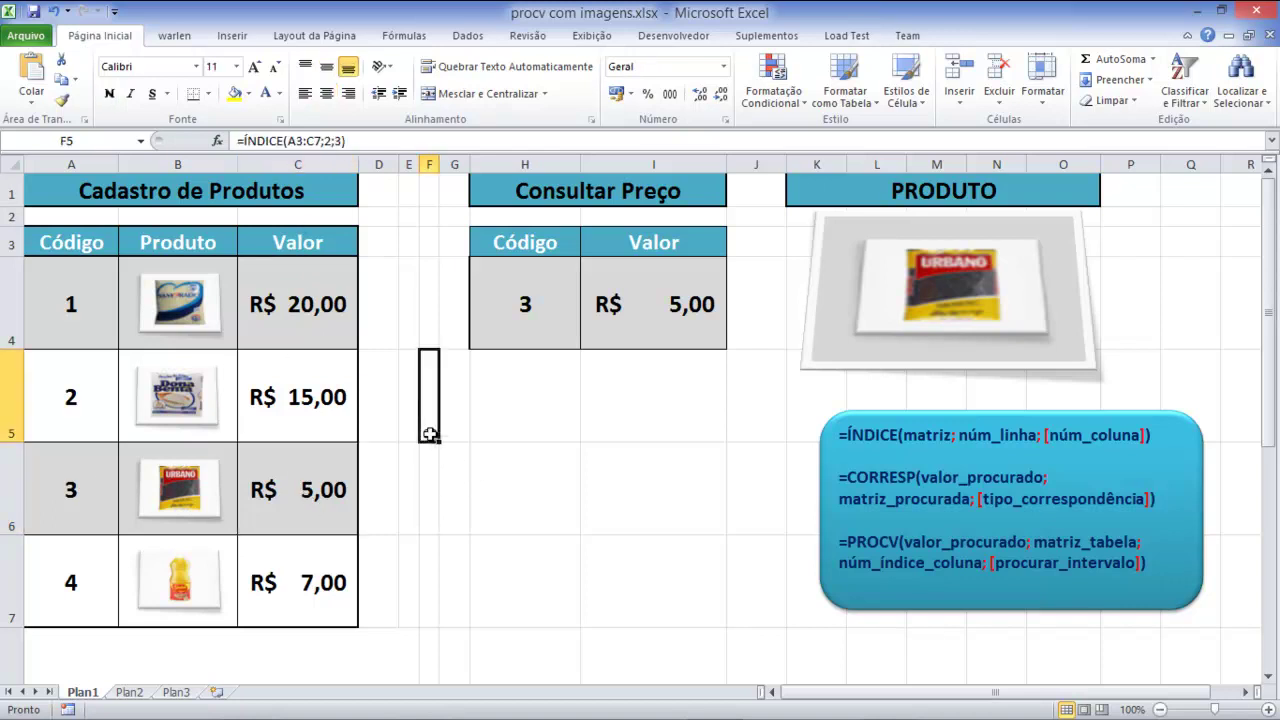
Step: Replace F5's formula with =ÍNDICE(A3:C7;4;3), returning the price 5
key(Delete)
text(=)
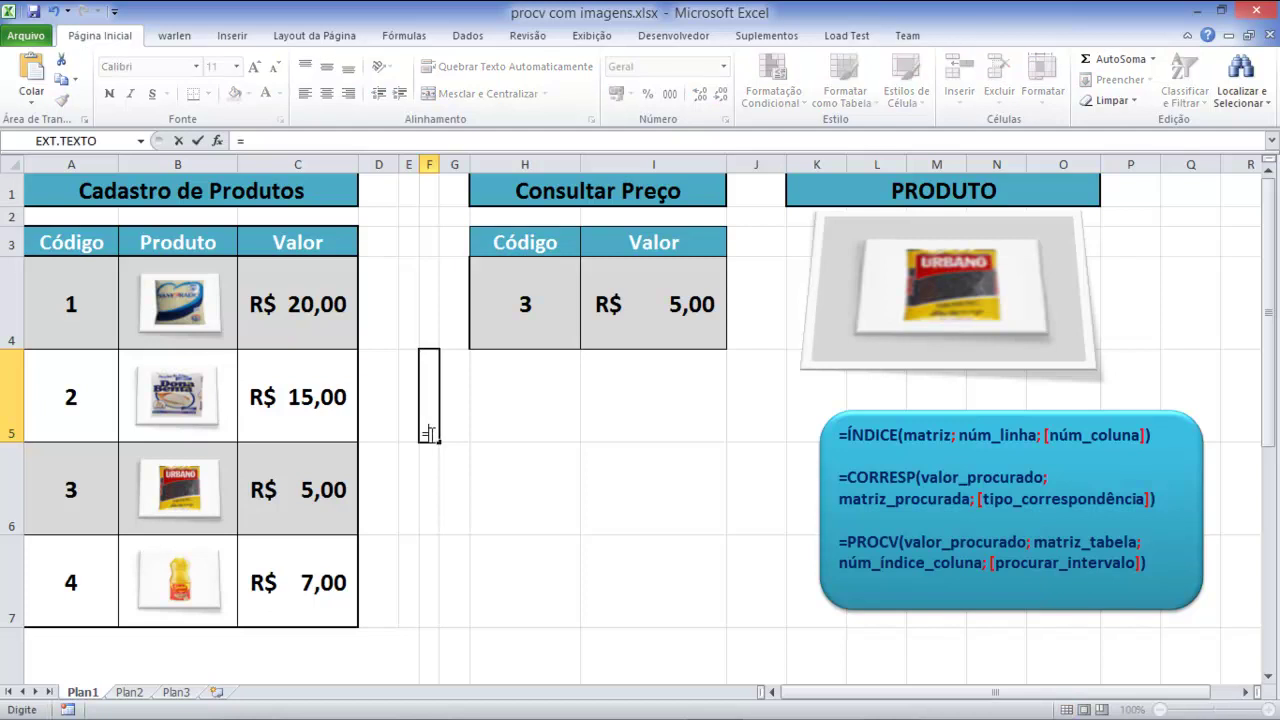
text(ín)
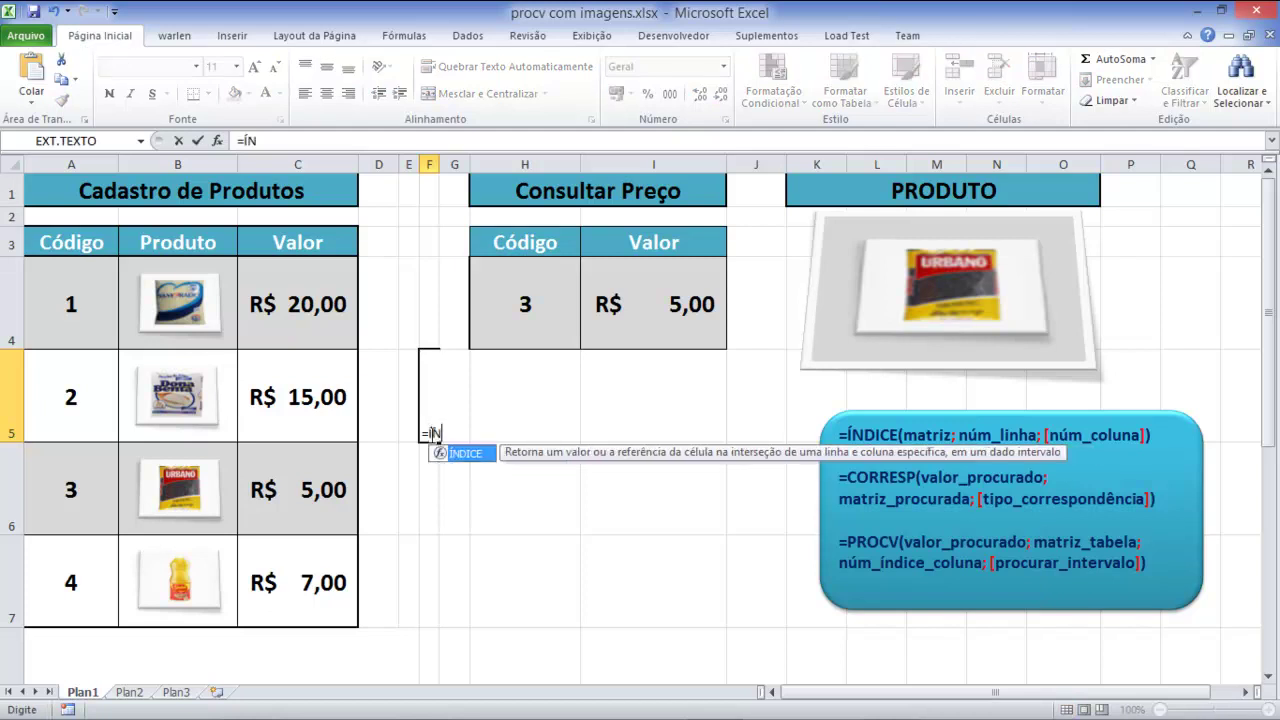
key(Tab)
mouse_move(57, 242)
mouse_down()
mouse_move(277, 290)
mouse_move(305, 582)
mouse_up()
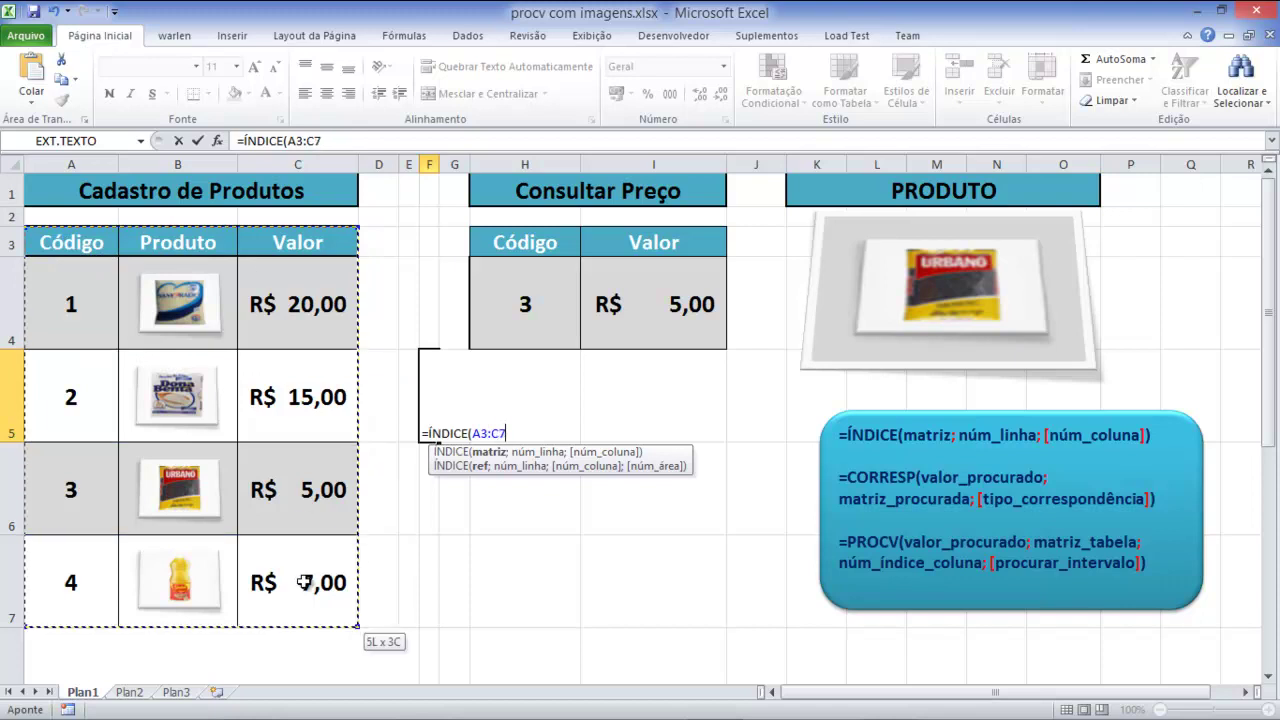
text(;)
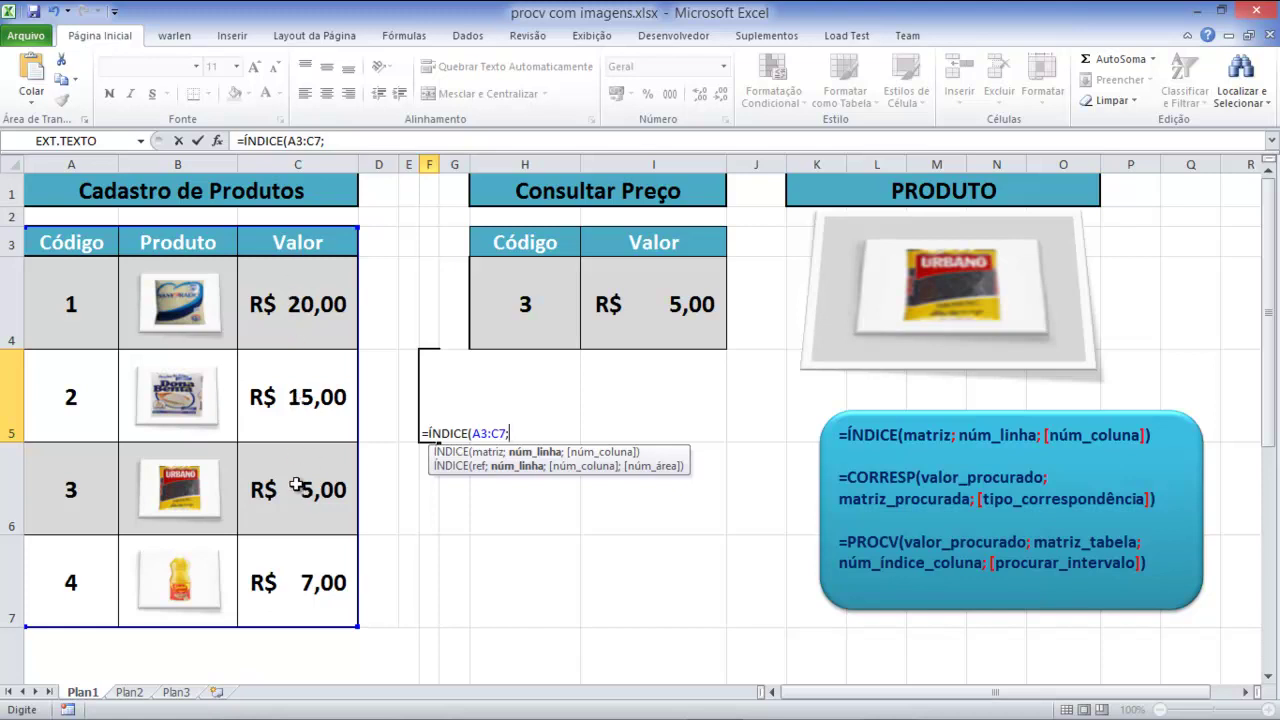
text(4;3)
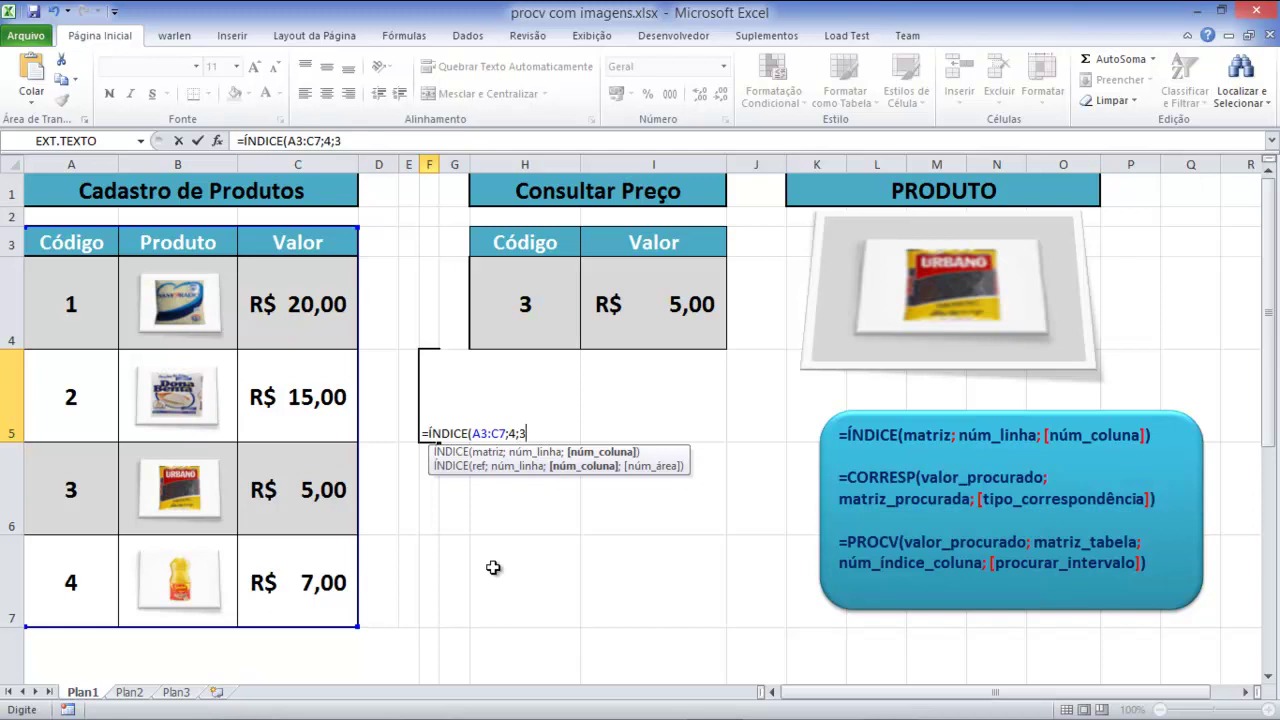
key(Return)
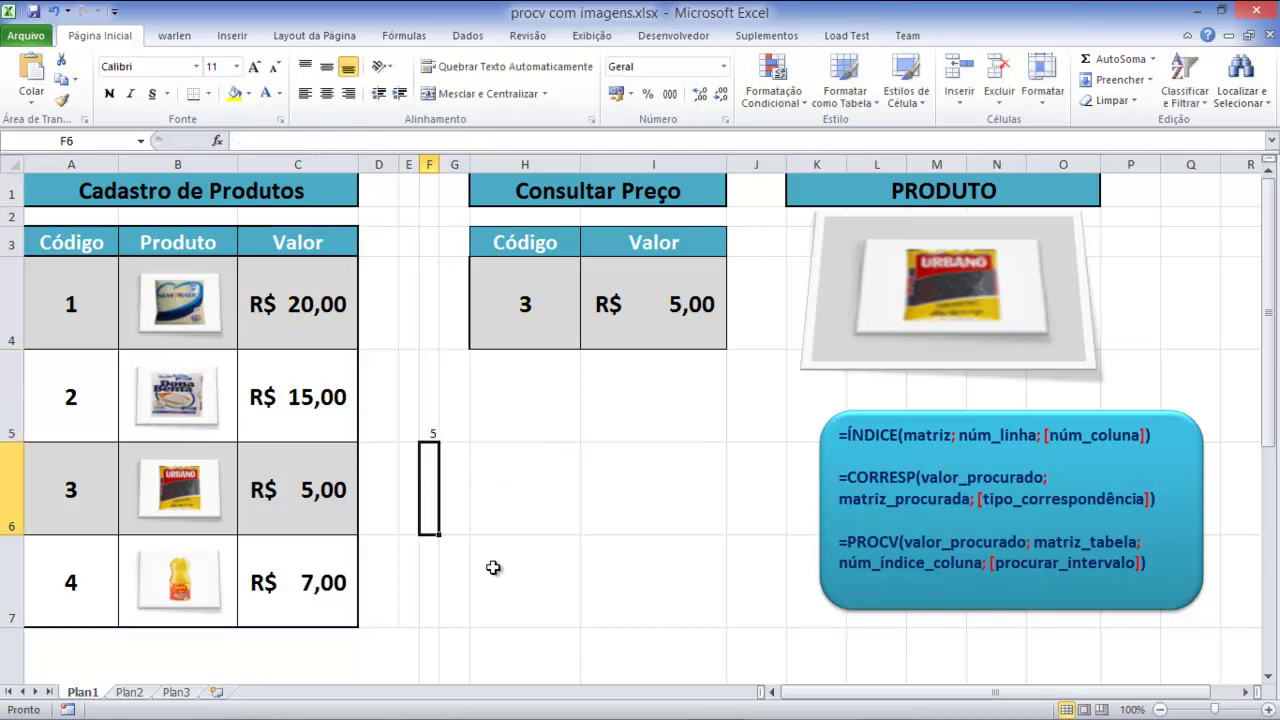
click(441, 430)
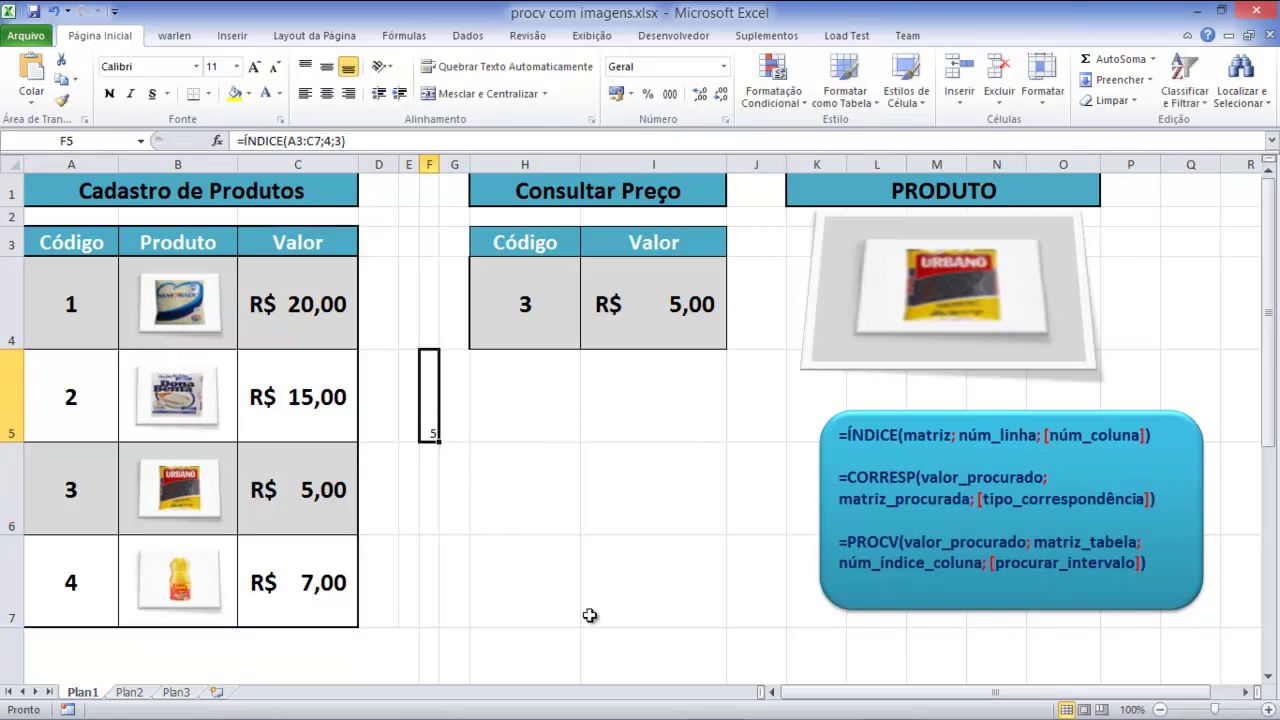
Step: Delete F5's ÍNDICE formula and highlight the product table range A3:C7
key(Delete)
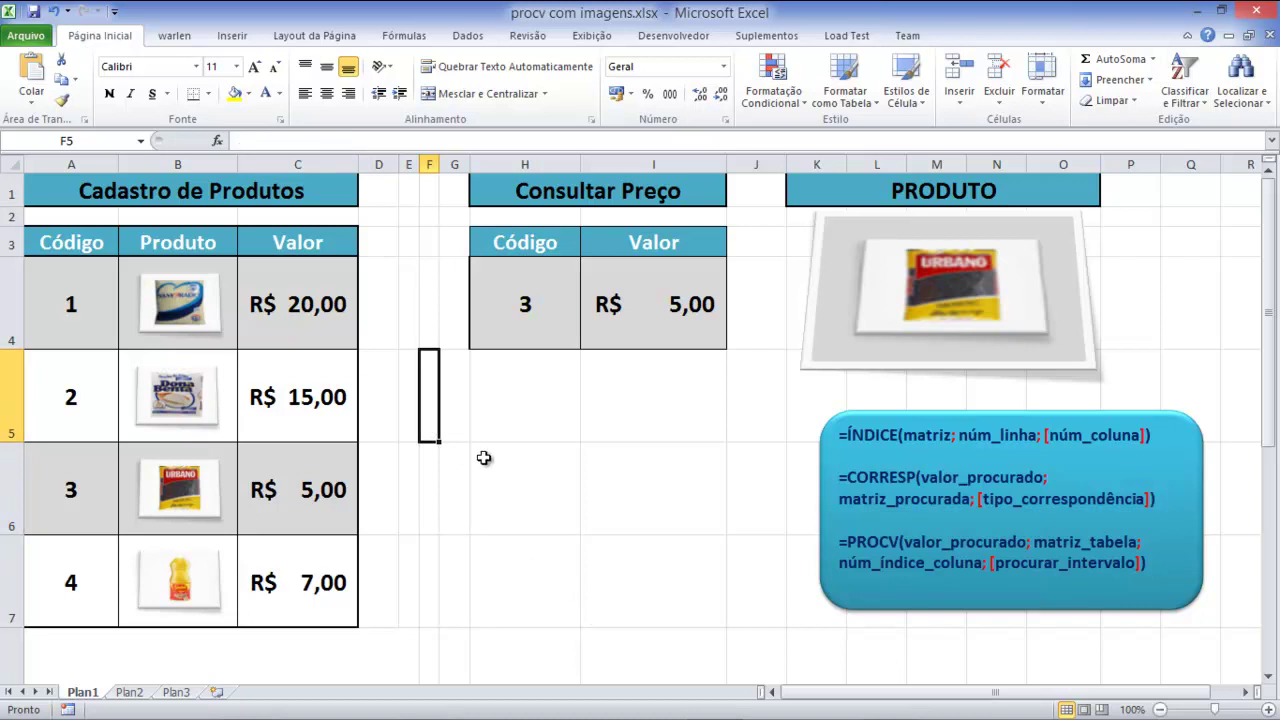
drag(50, 242, 309, 557)
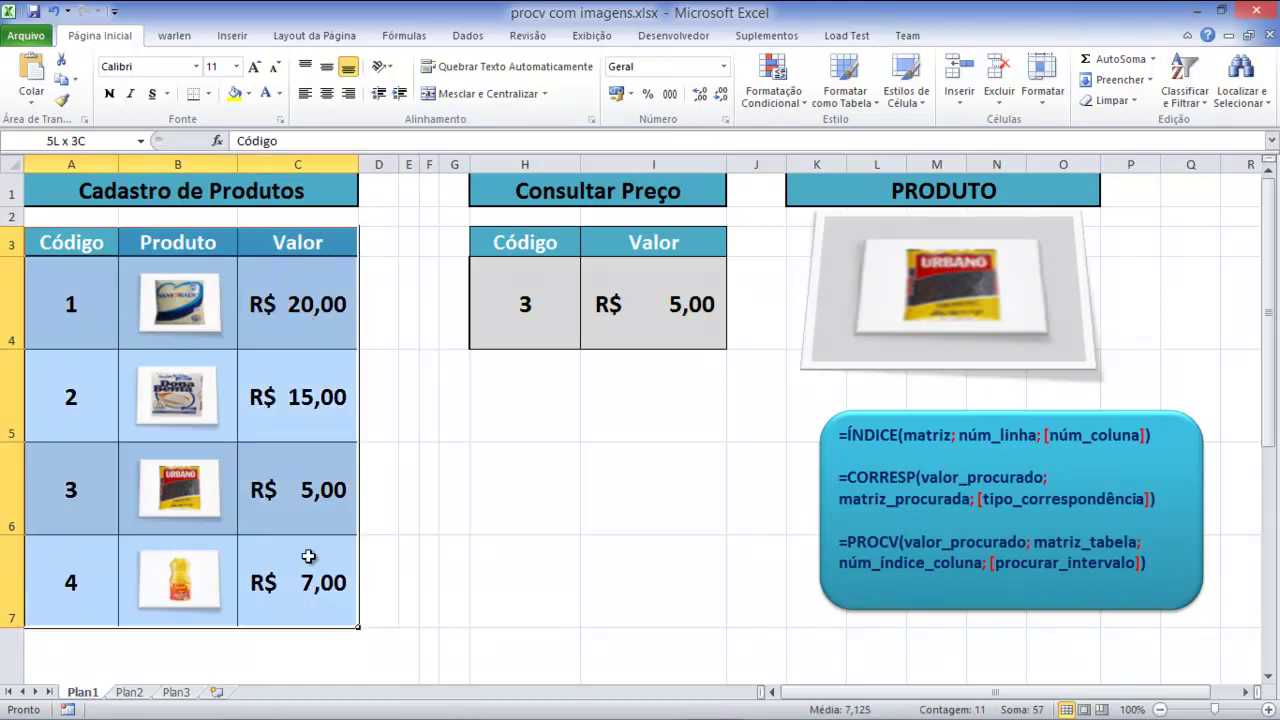
click(523, 466)
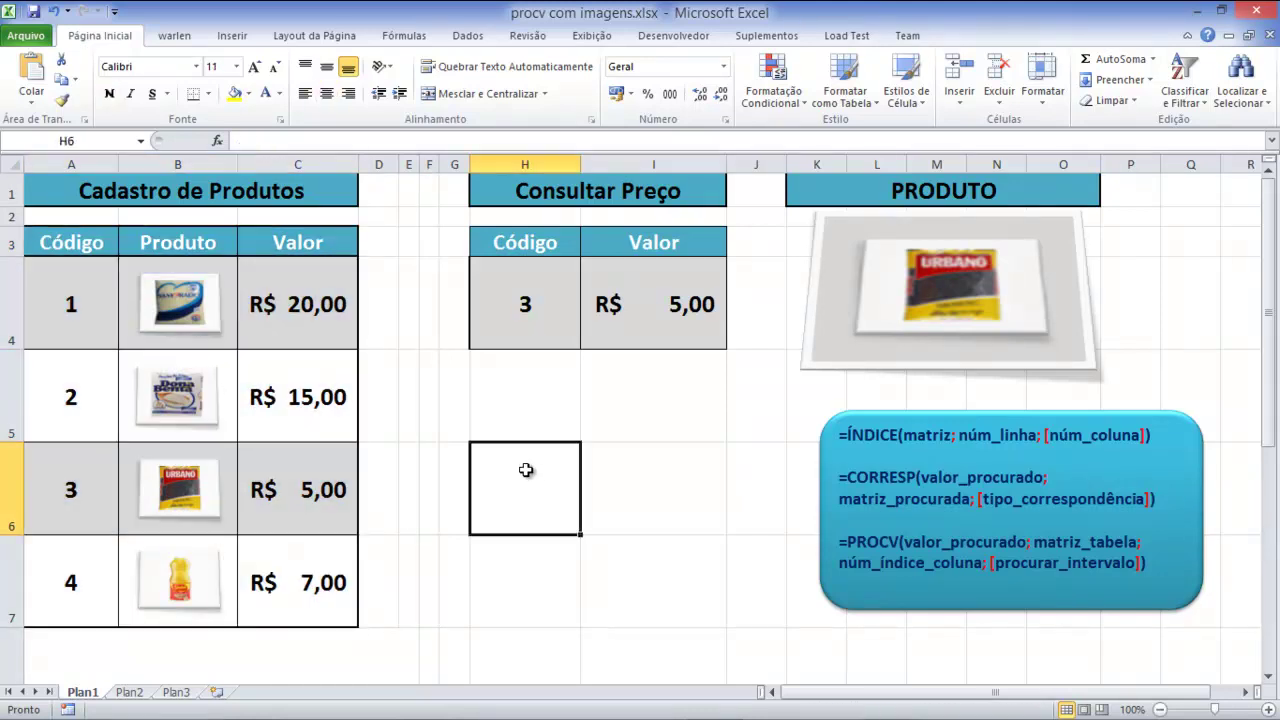
click(452, 412)
Step: Enter =ÍNDICE(A3:A7;3;3) in G5, using only the Código column as the array
text(=)
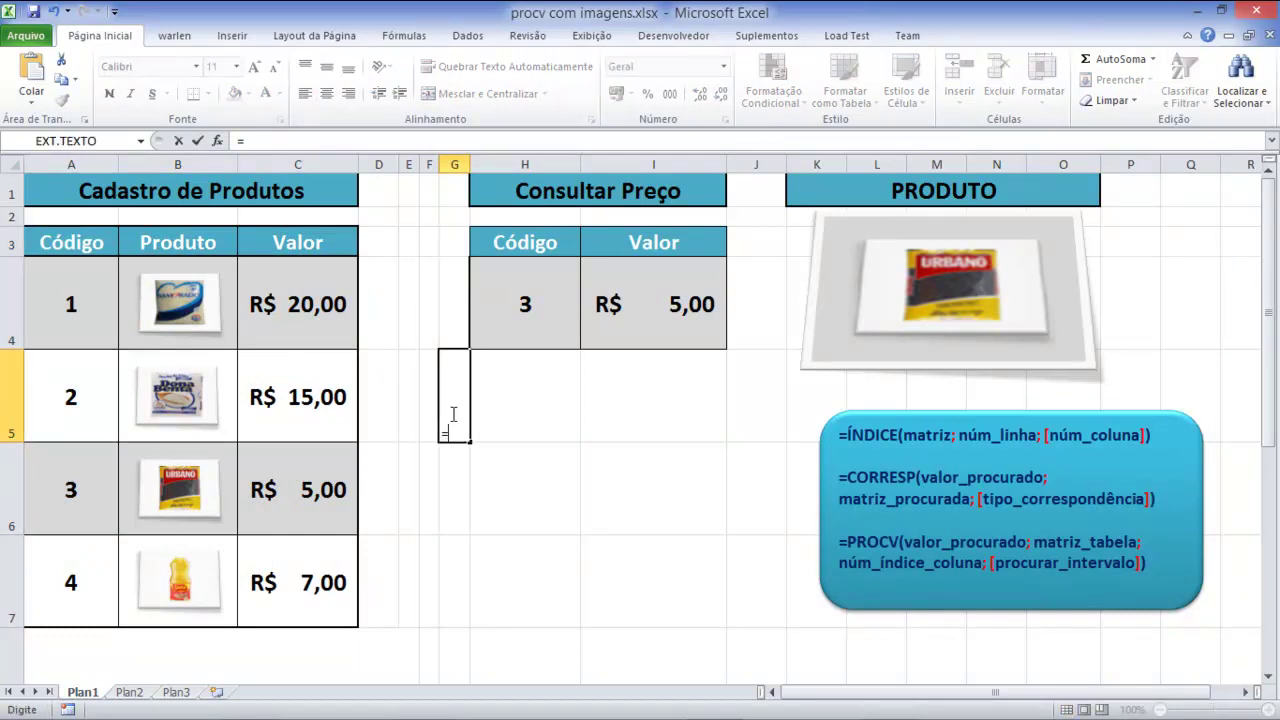
text(ÍN)
key(Tab)
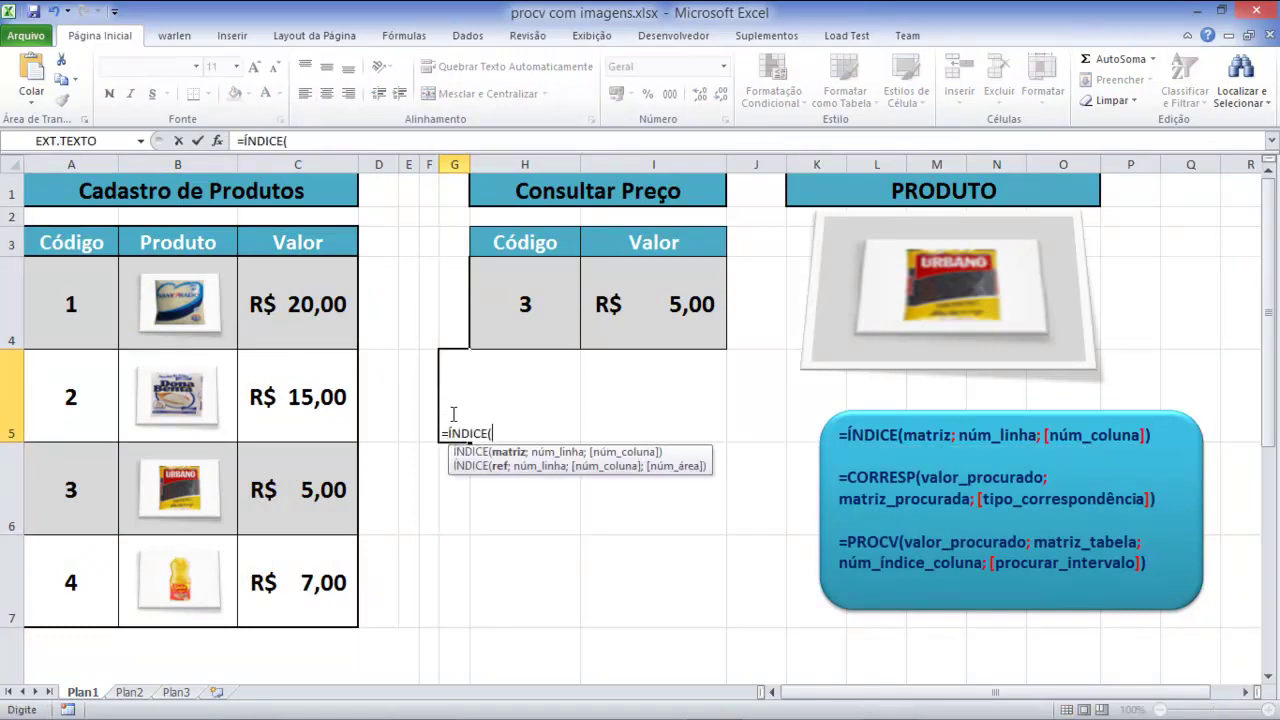
drag(57, 243, 55, 576)
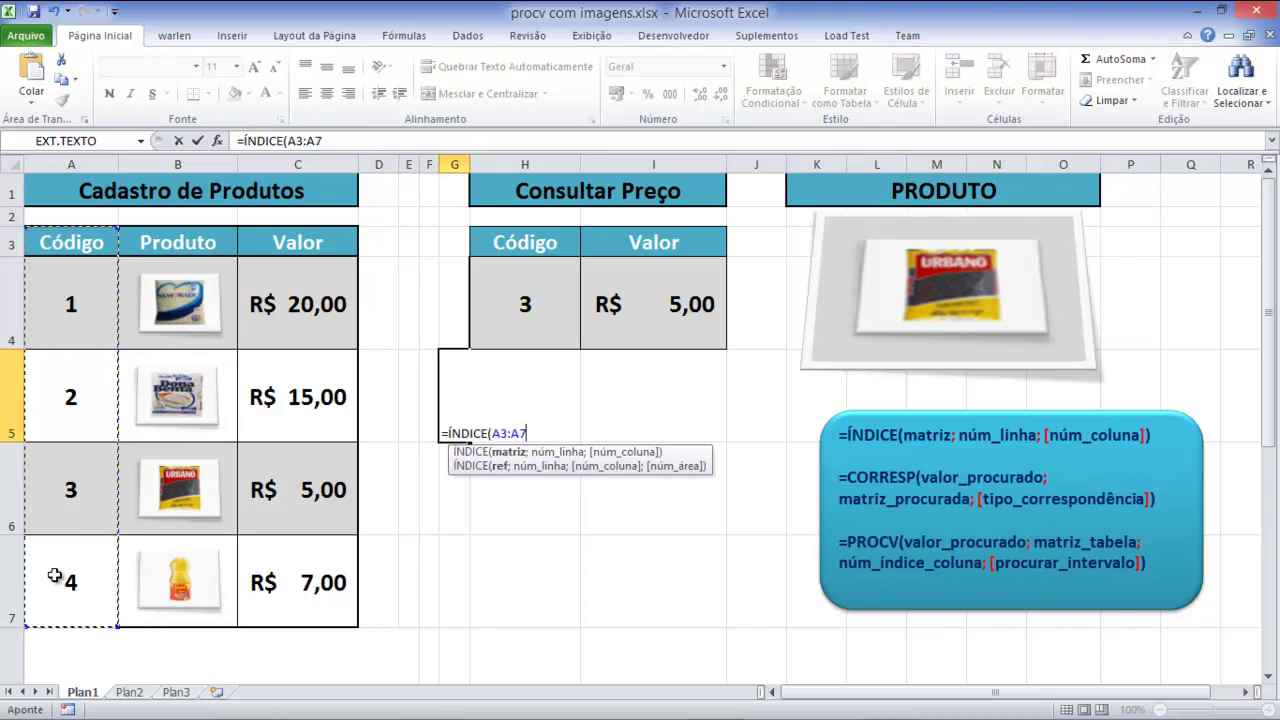
click(507, 451)
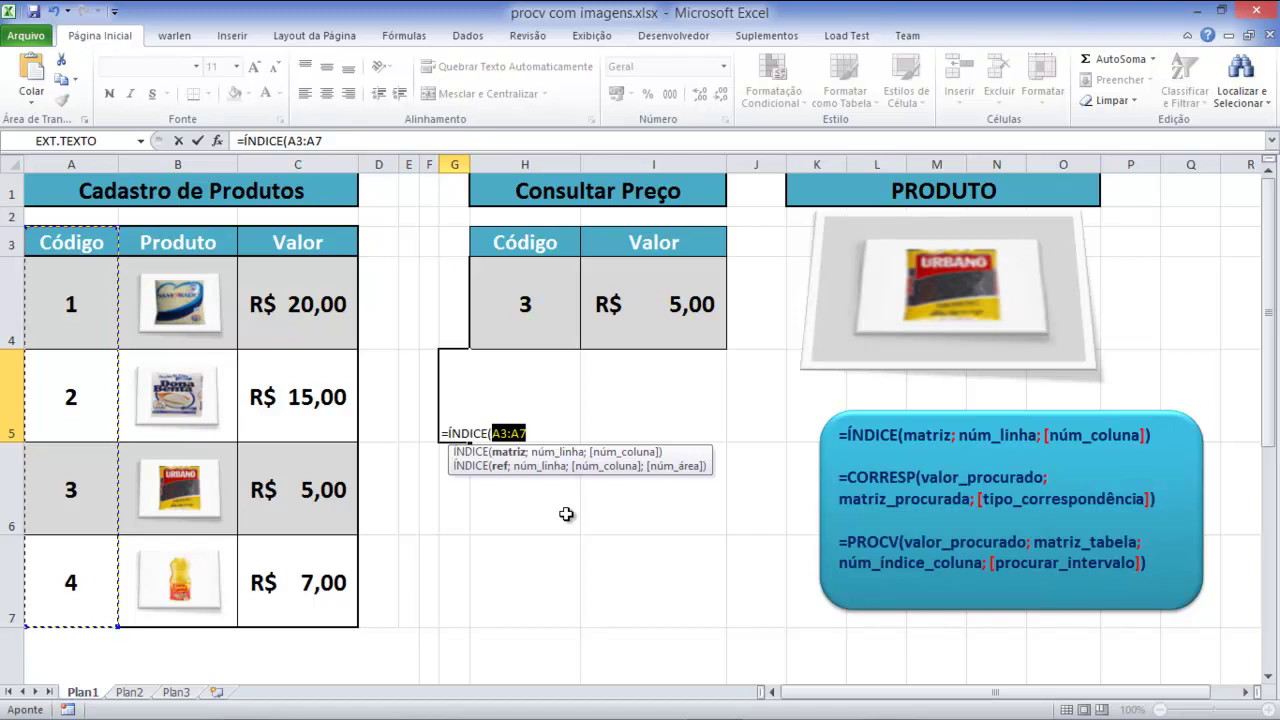
click(538, 433)
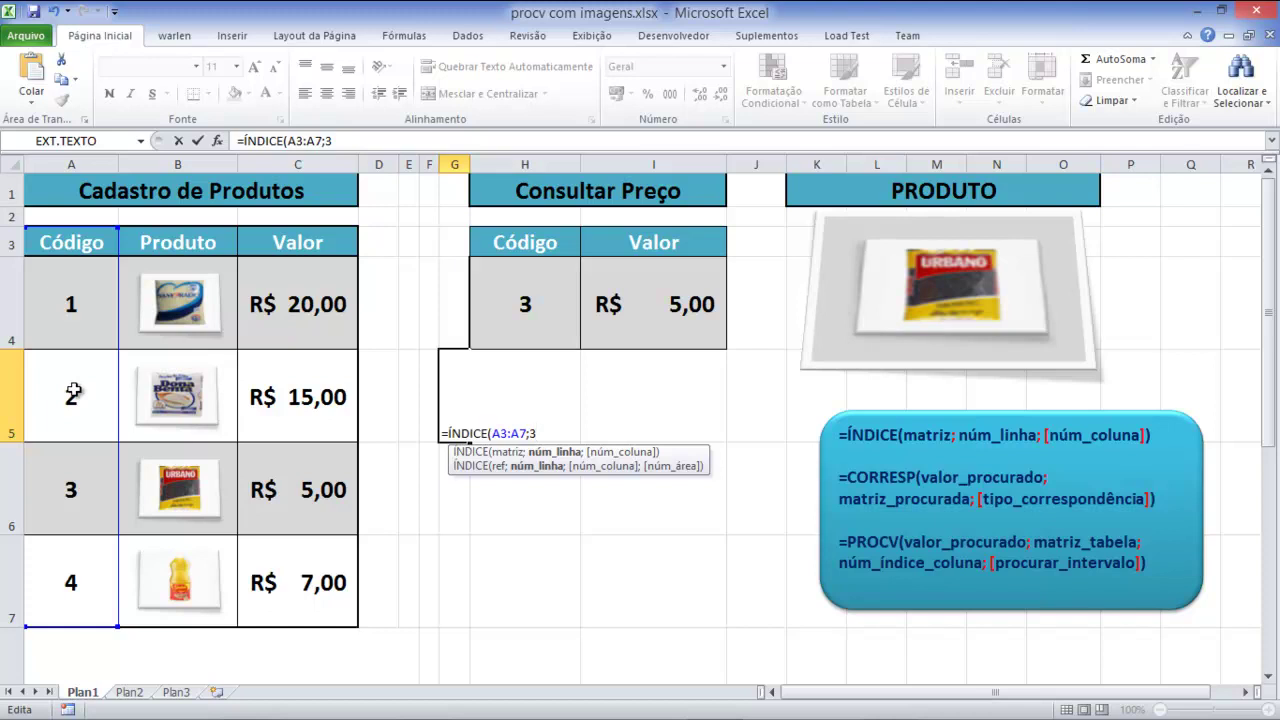
text(;3)
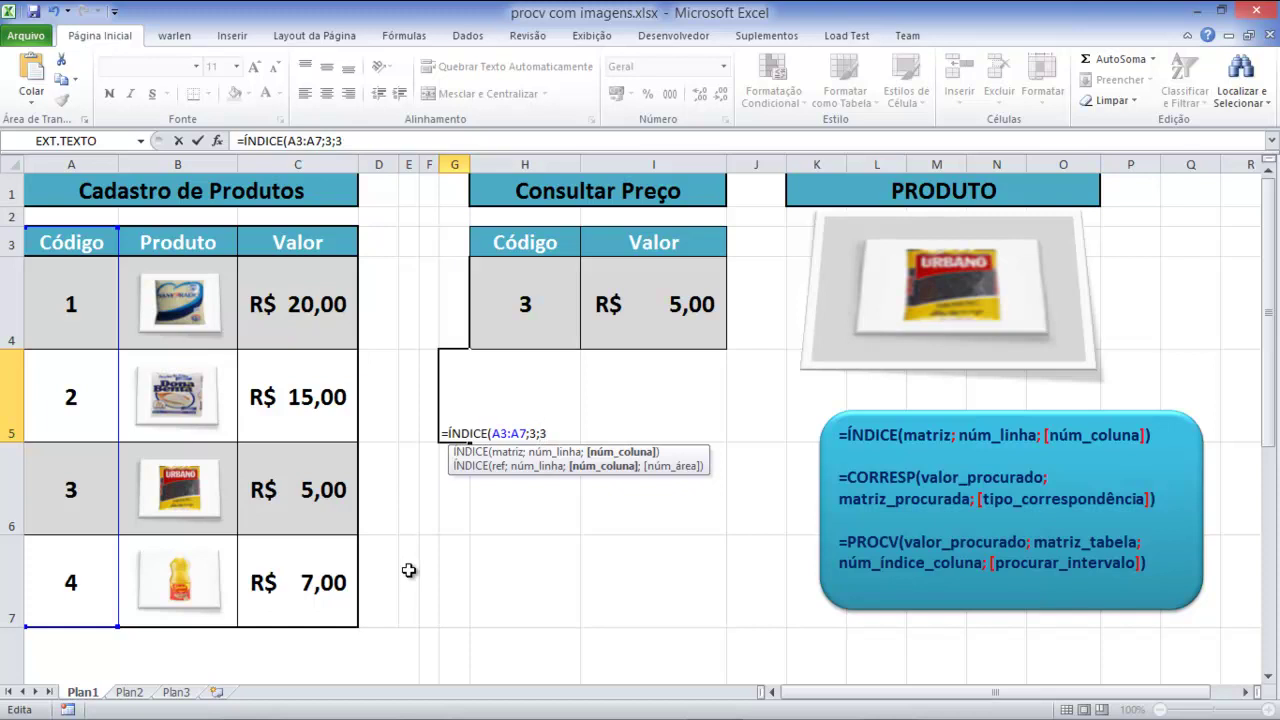
key(Return)
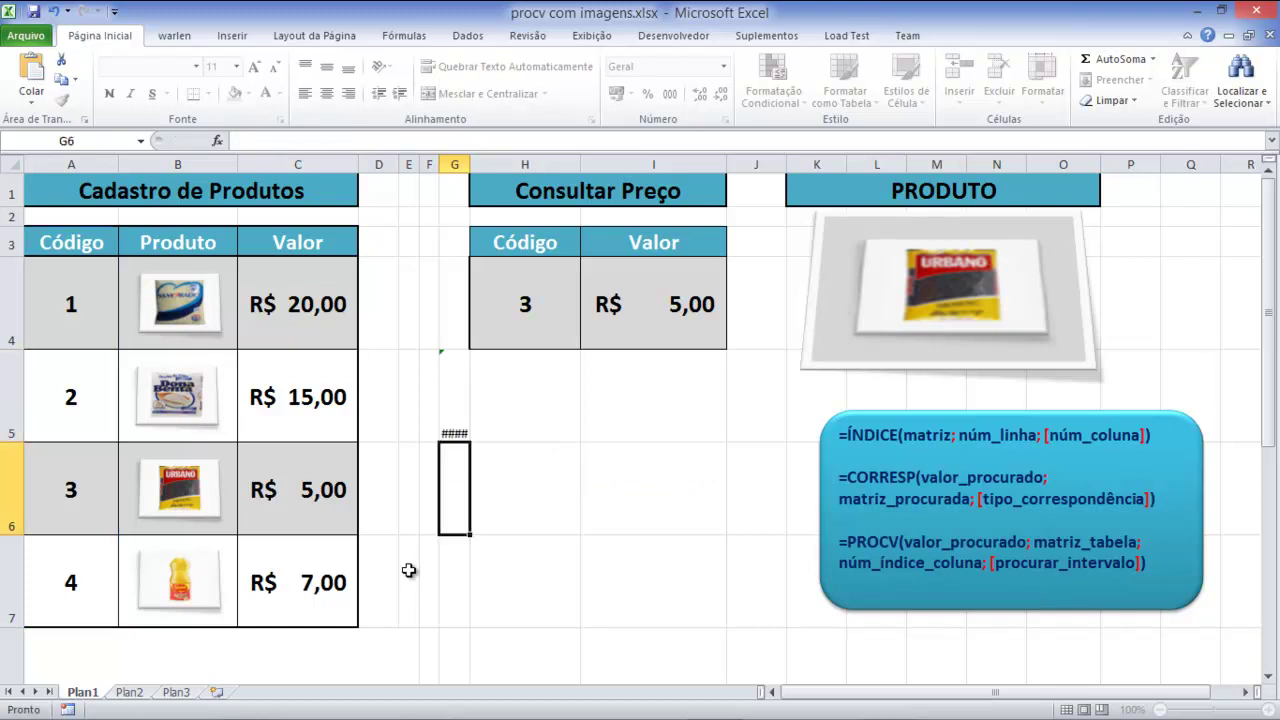
Step: Widen column G to reveal G5's #REF! result and highlight the Código range A3:A7
click(455, 433)
drag(470, 165, 493, 165)
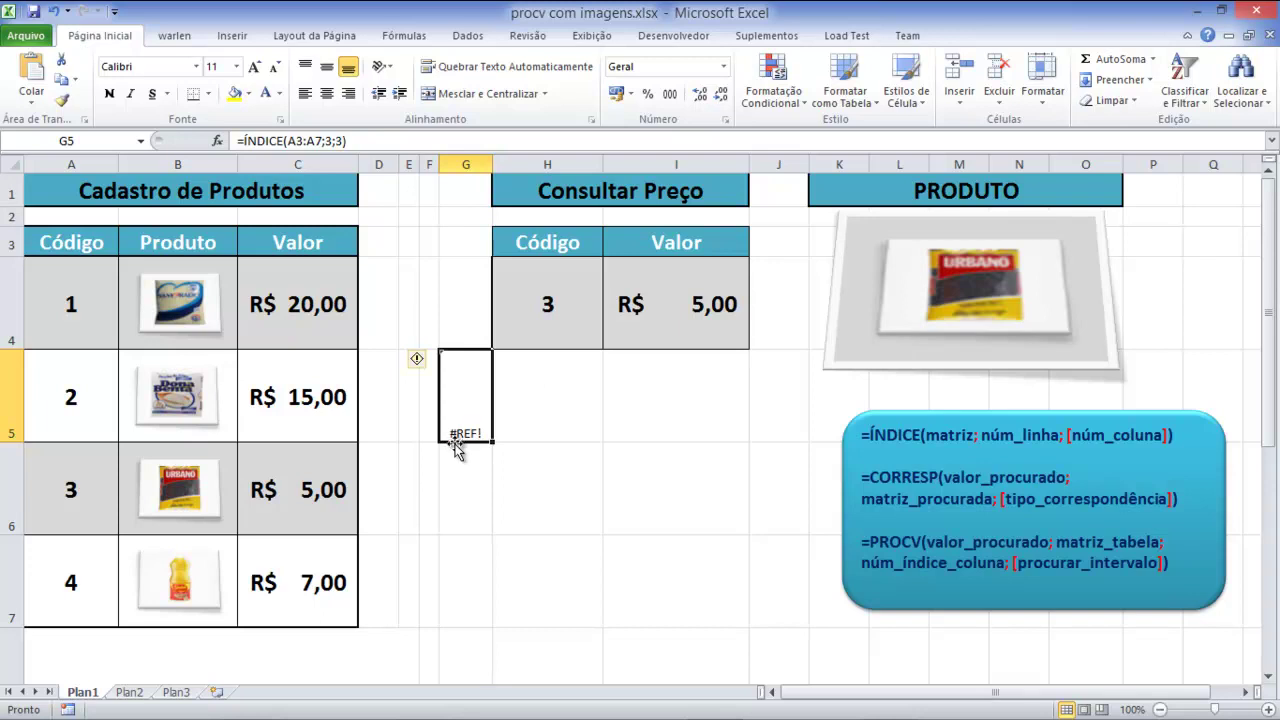
mouse_move(58, 243)
mouse_down()
mouse_move(302, 451)
mouse_move(301, 576)
mouse_up()
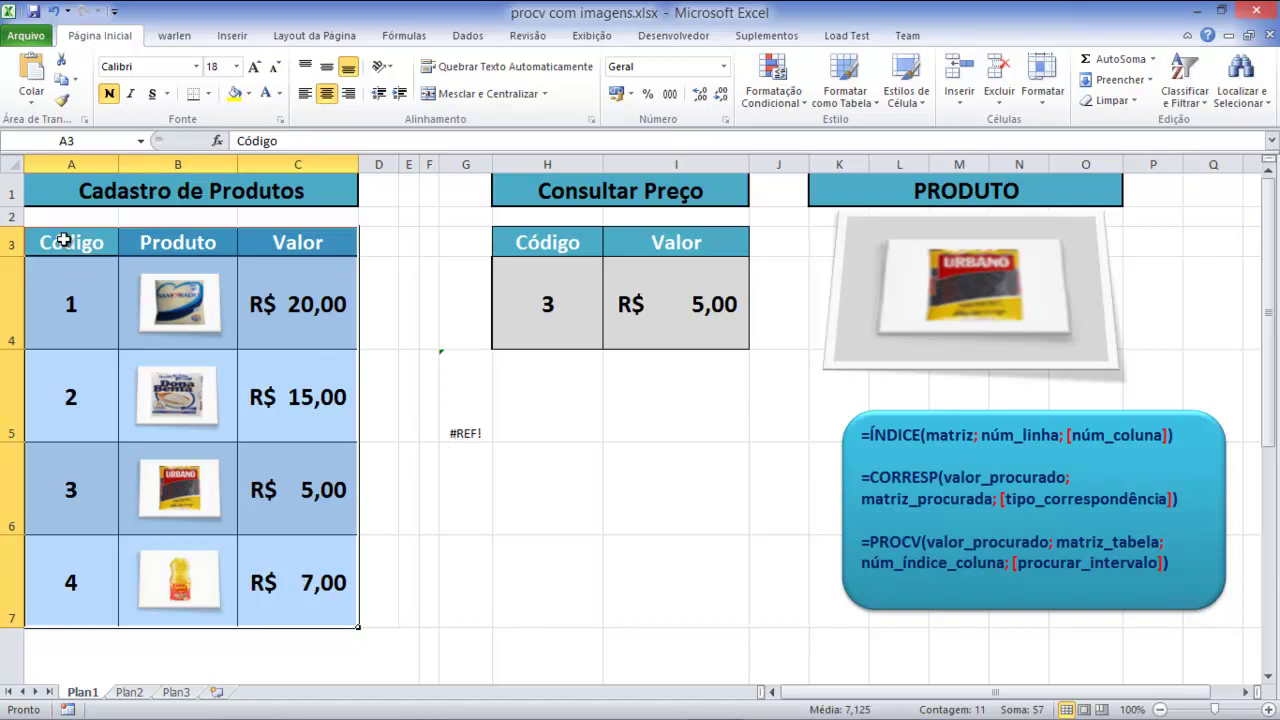
drag(63, 240, 57, 583)
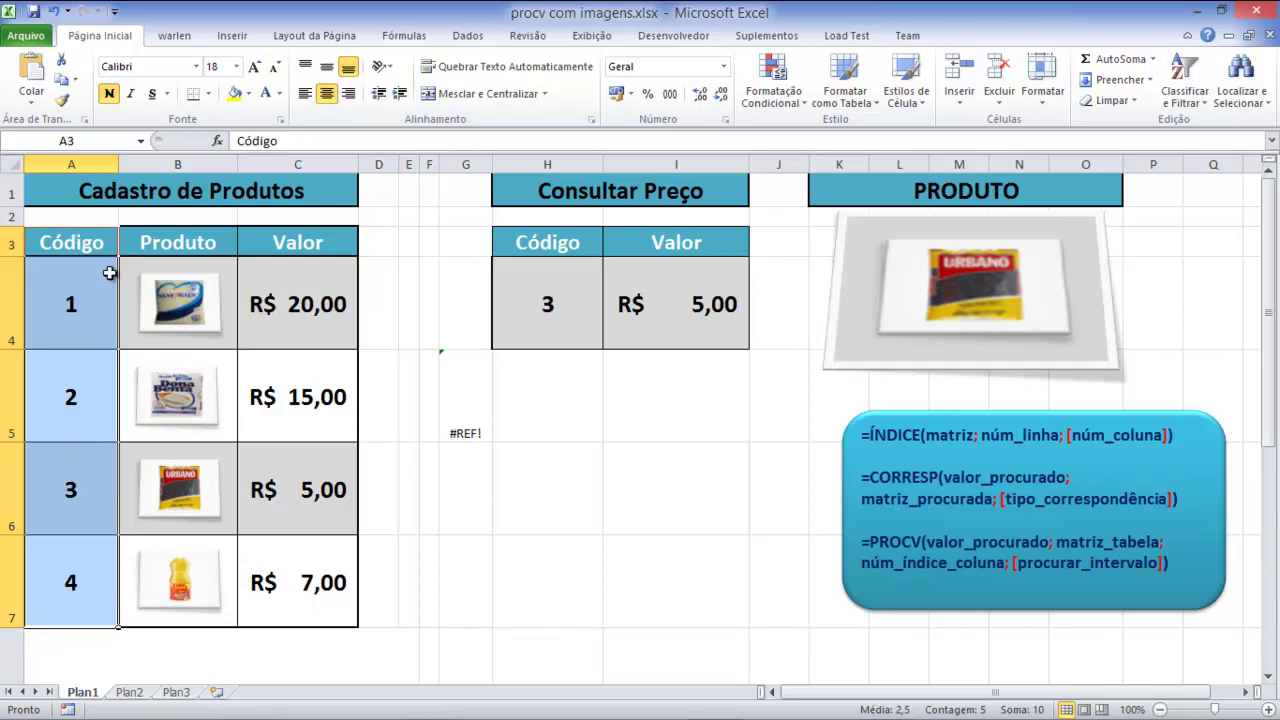
click(471, 433)
Step: Change G5's column argument from 3 to 1 so =ÍNDICE(A3:A7;3;1) returns 2
double_click(471, 433)
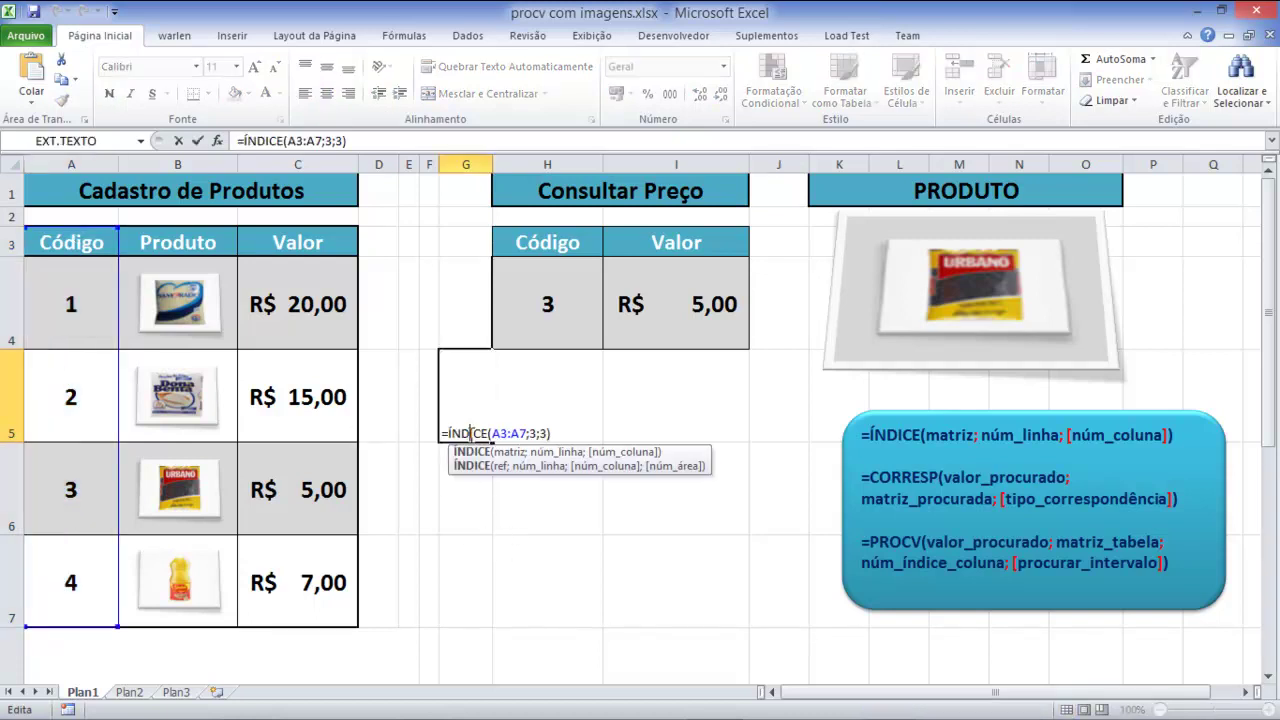
click(565, 451)
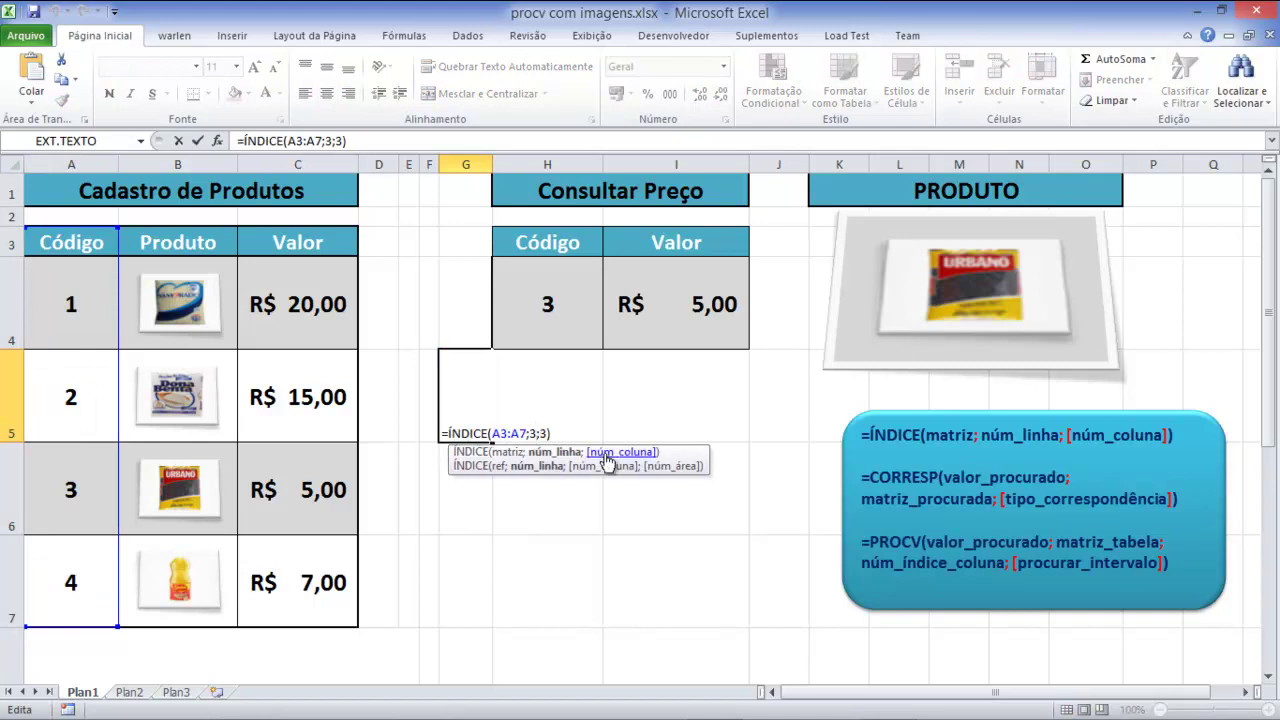
click(606, 454)
key(BackSpace)
text(1)
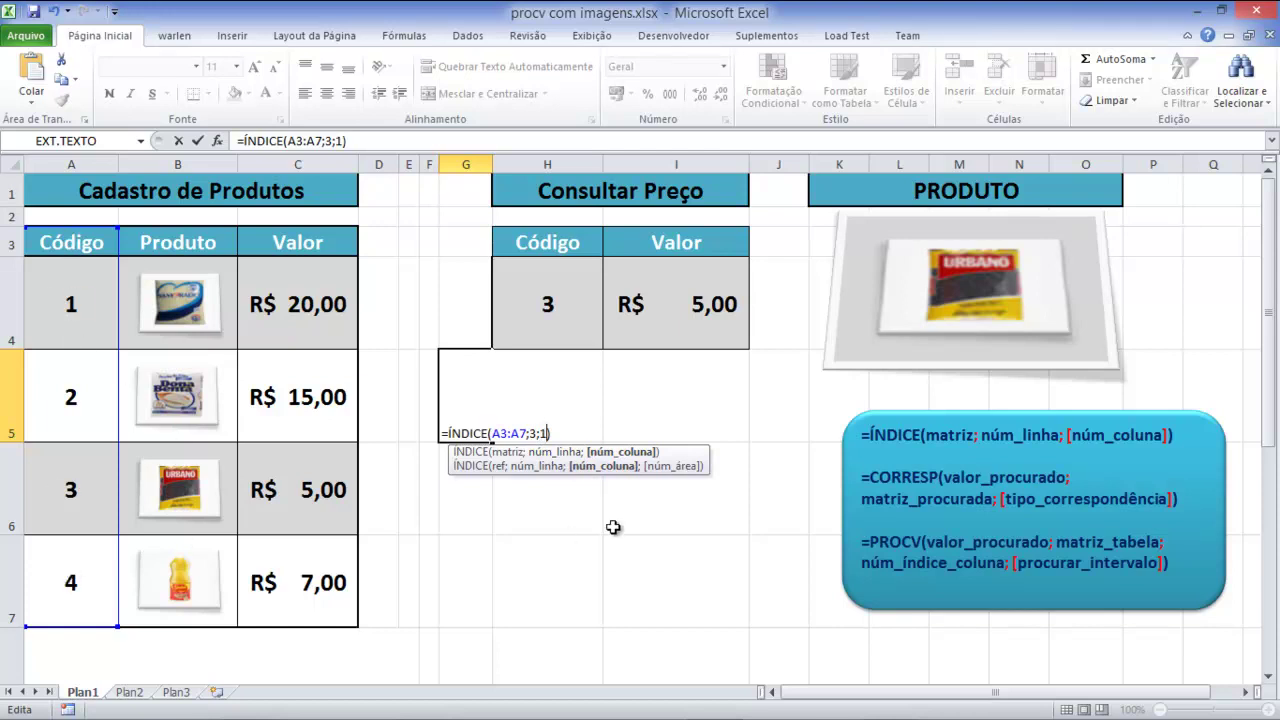
key(Return)
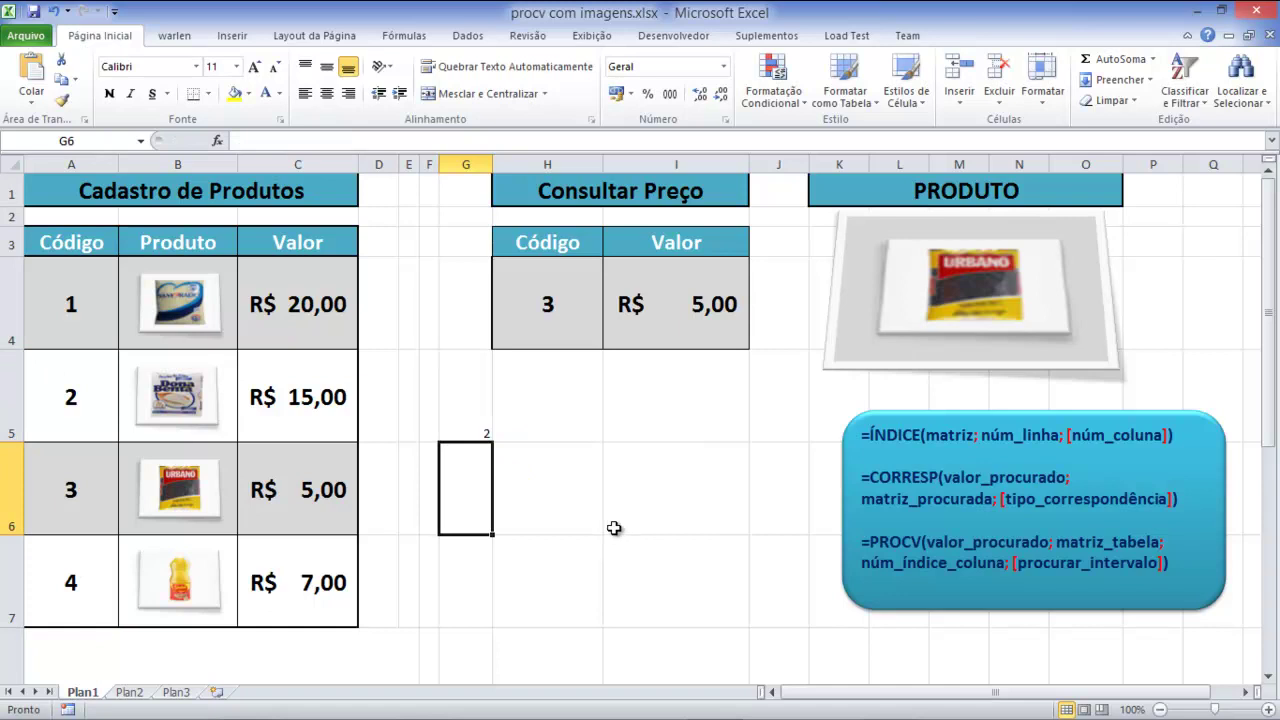
Step: Delete the ';1' column argument so G5 reads =ÍNDICE(A3:A7;3), still returning 2
double_click(455, 430)
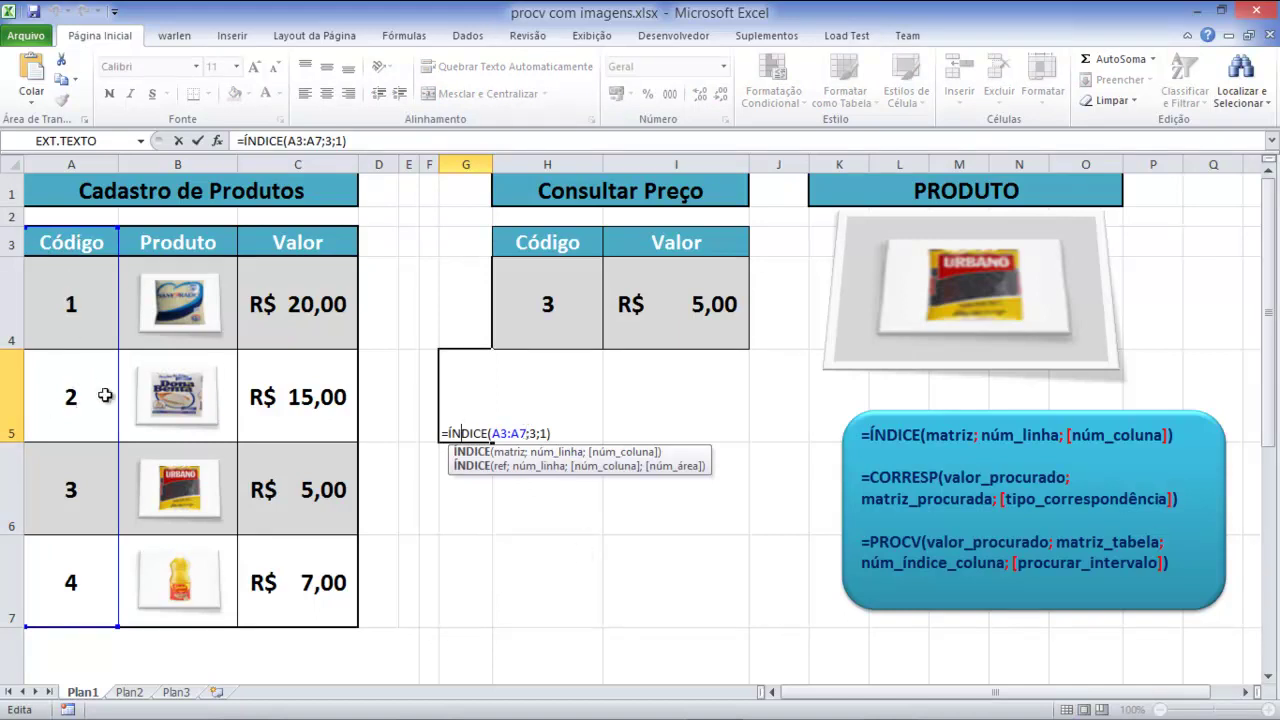
key(Return)
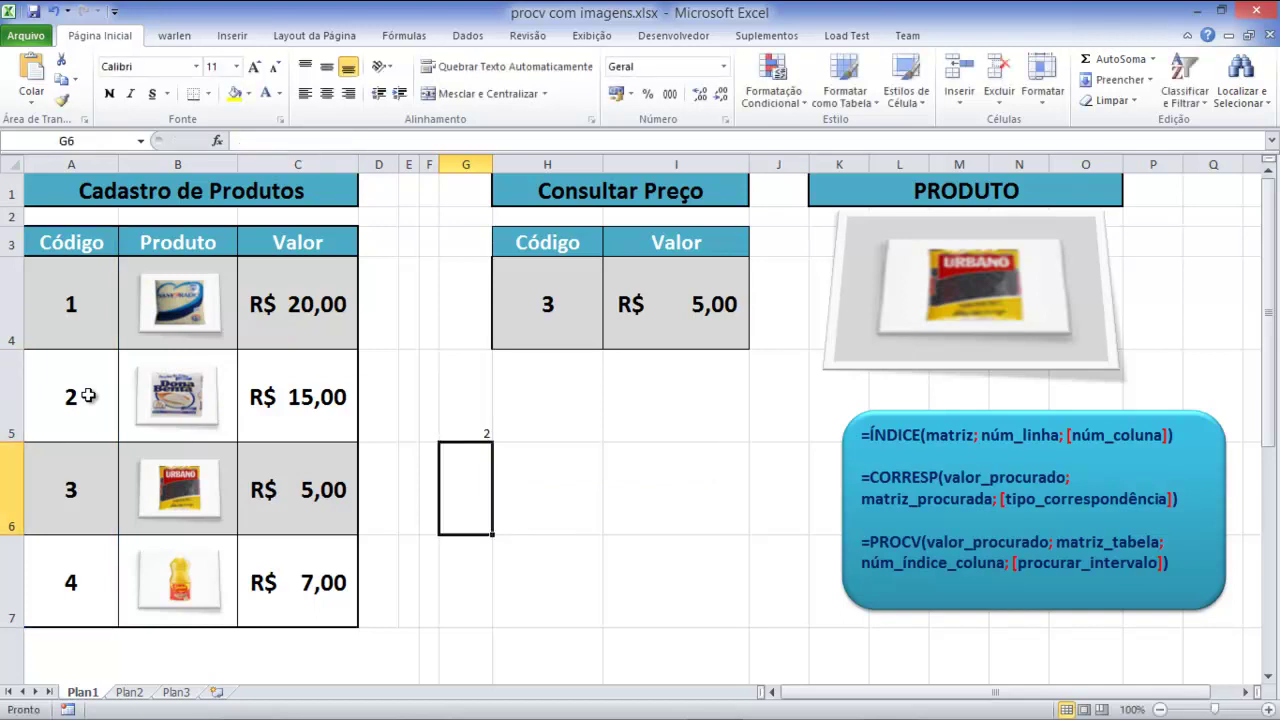
click(474, 432)
double_click(474, 432)
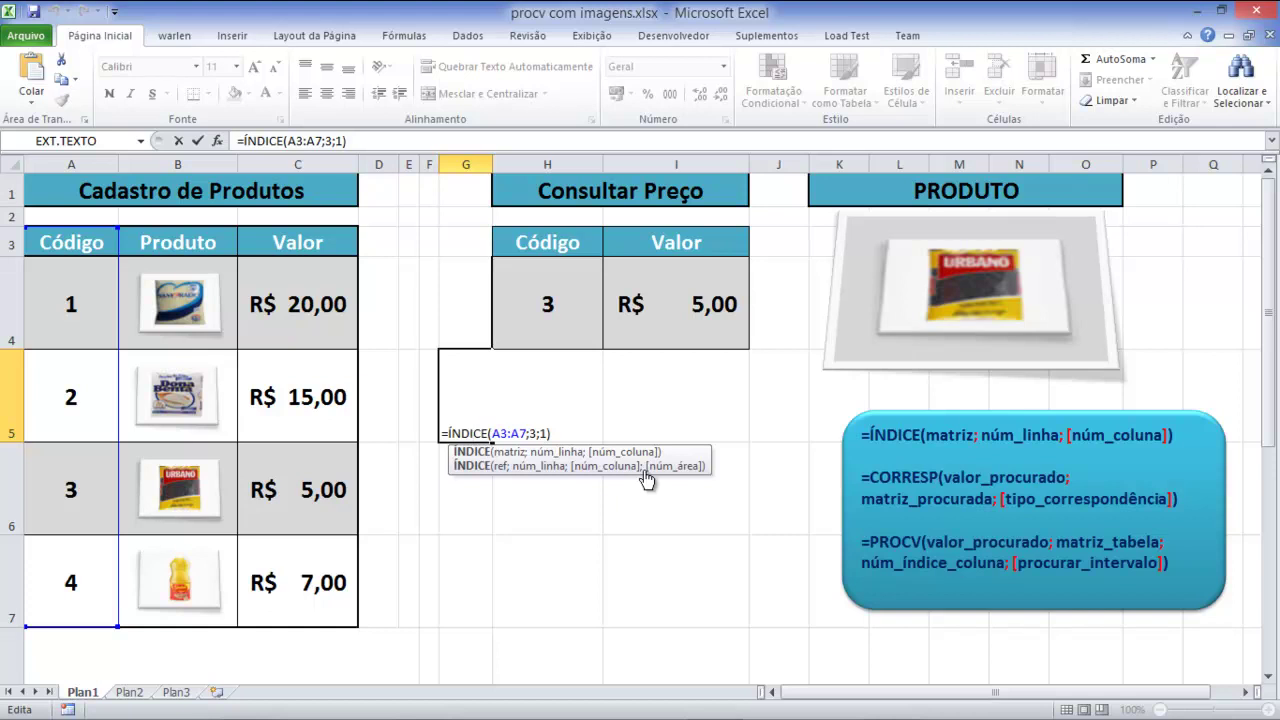
click(605, 456)
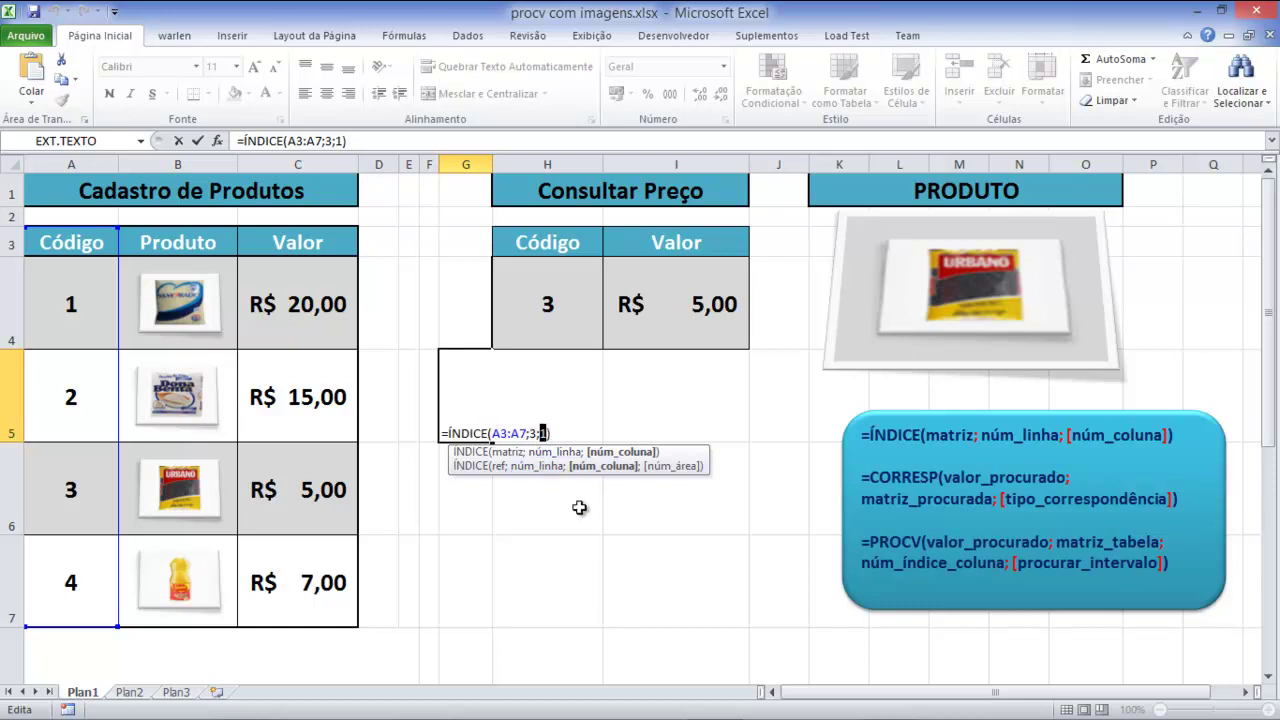
key(BackSpace)
key(BackSpace)
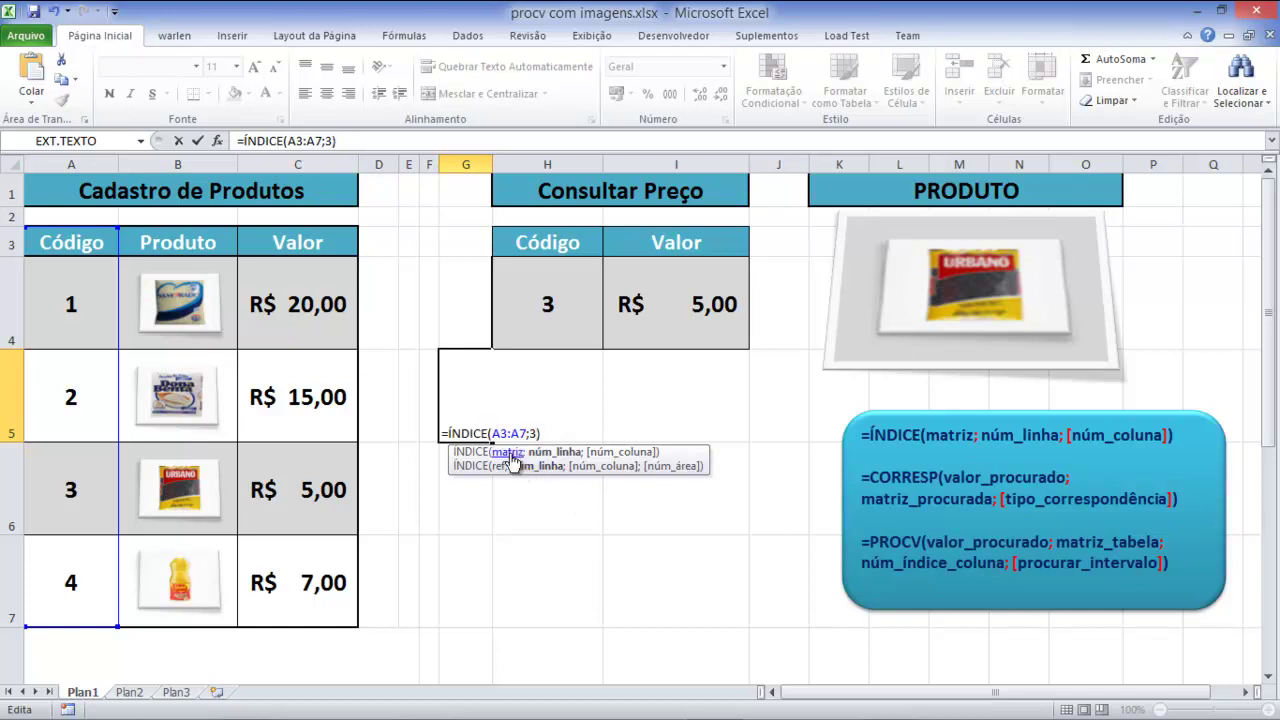
click(512, 455)
click(553, 454)
key(Return)
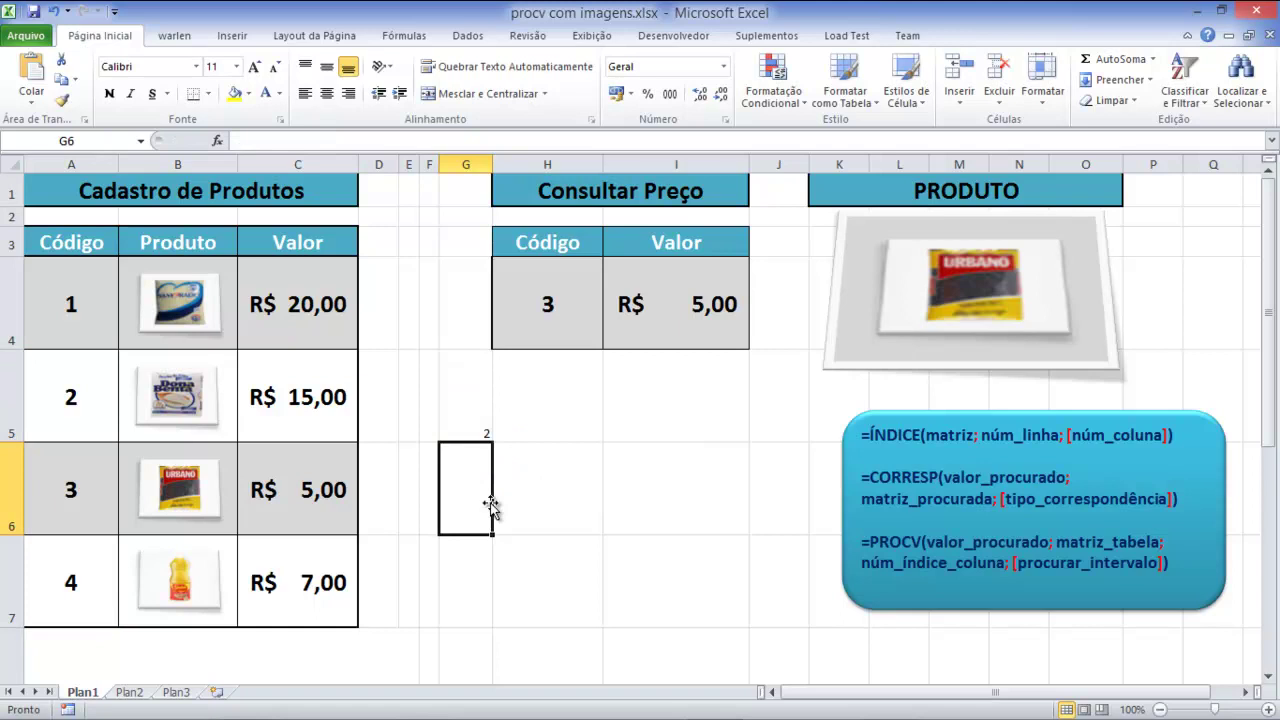
click(470, 430)
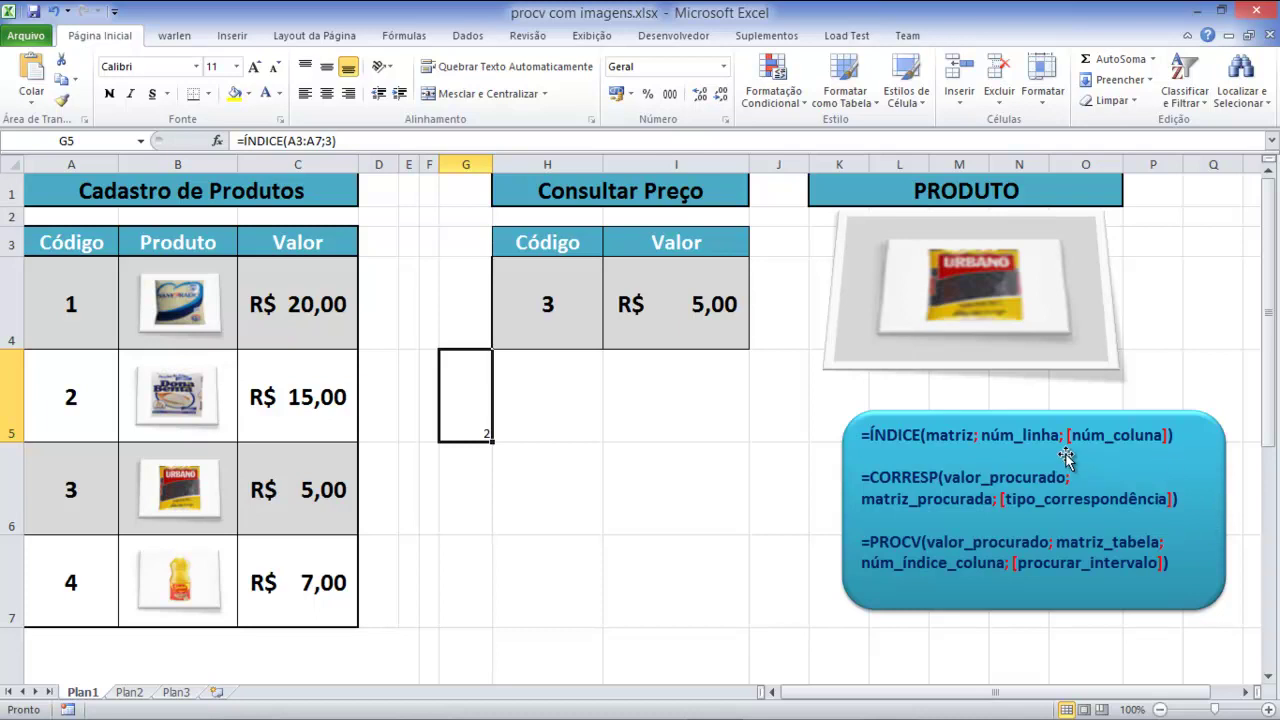
drag(1066, 436, 1163, 436)
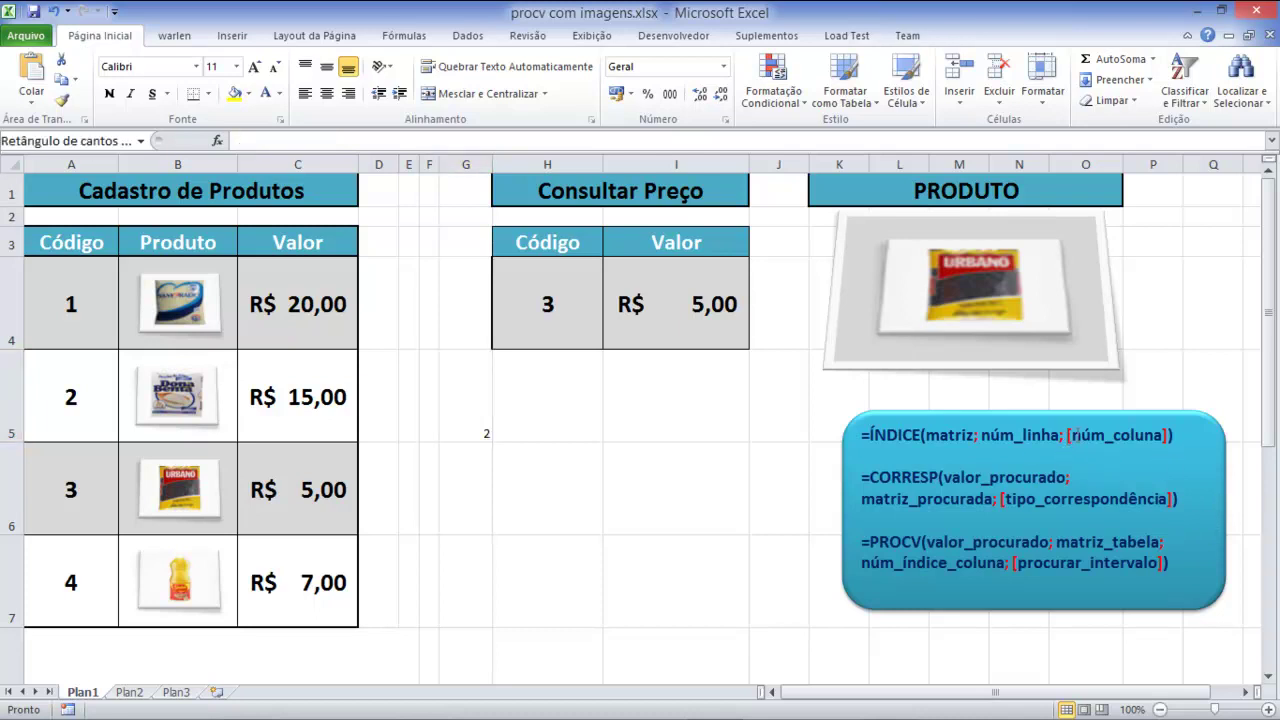
key(Escape)
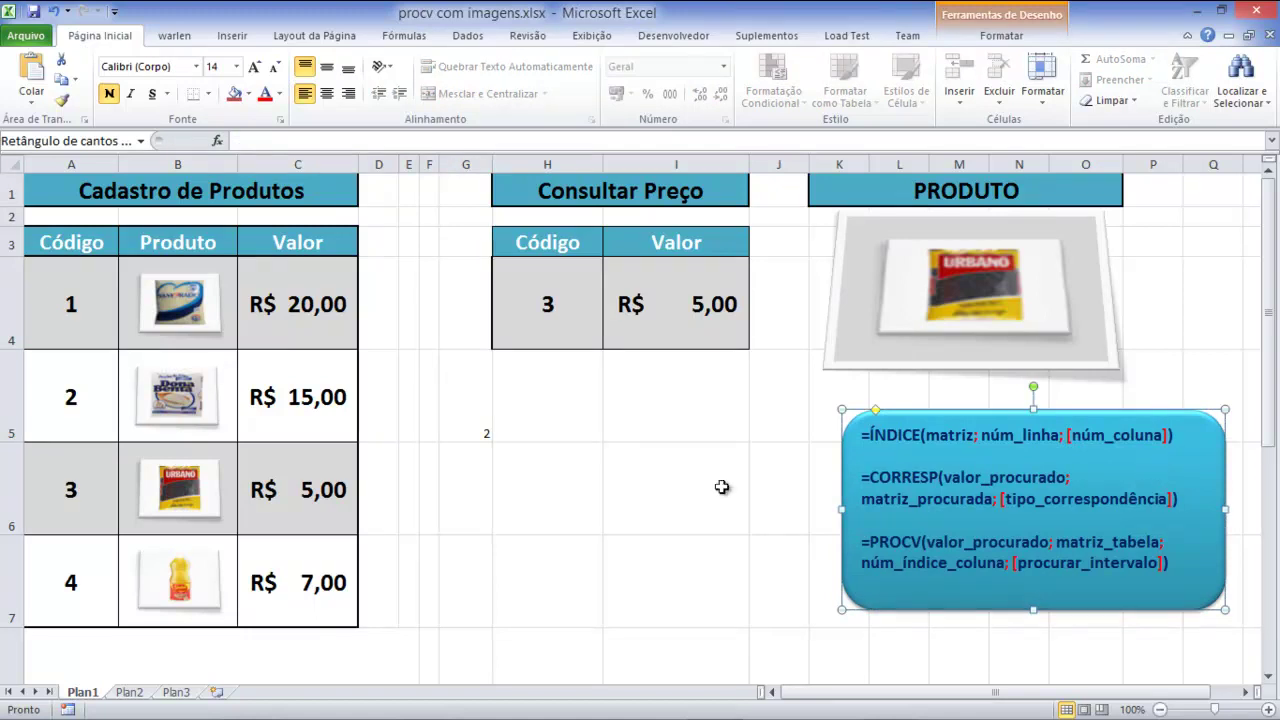
click(473, 434)
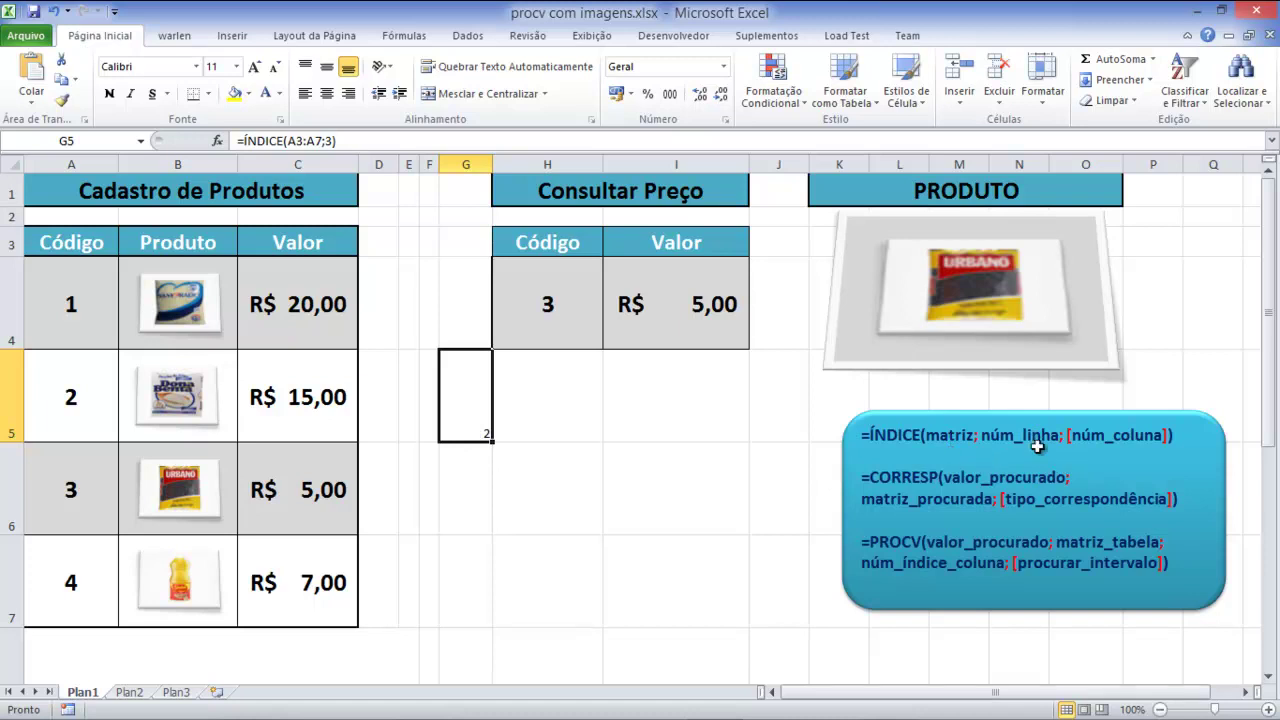
click(577, 540)
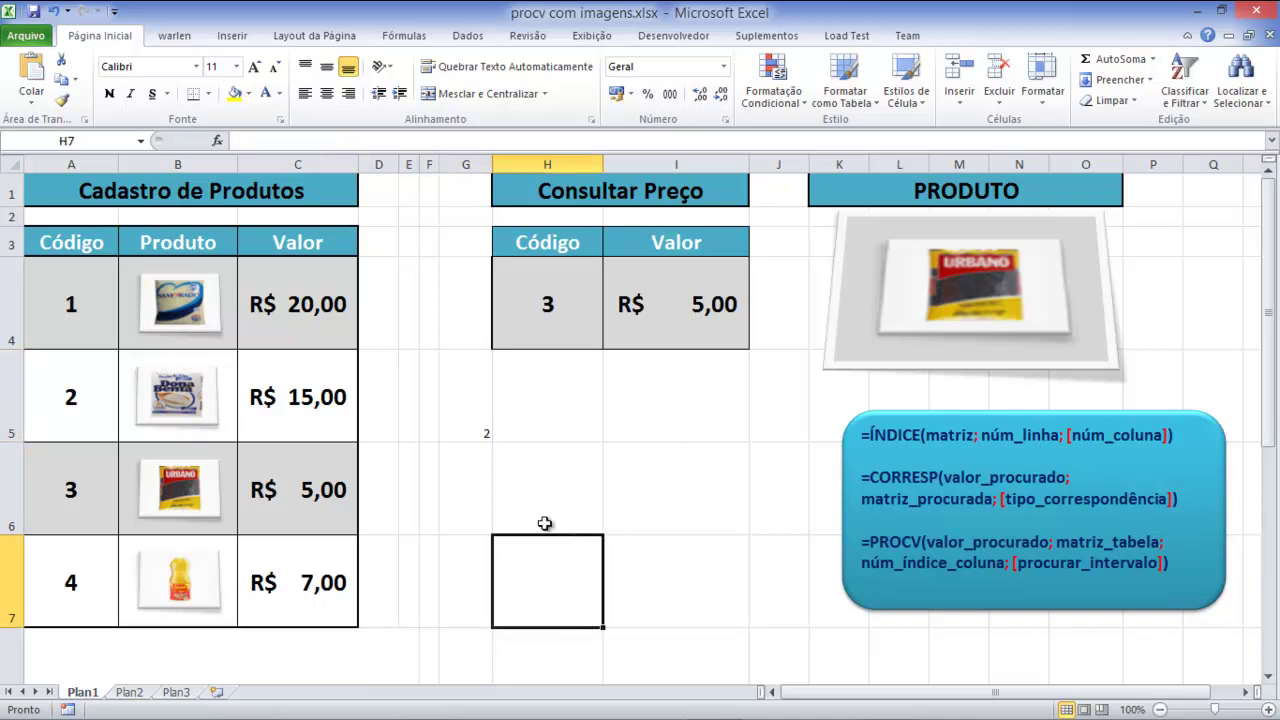
click(480, 430)
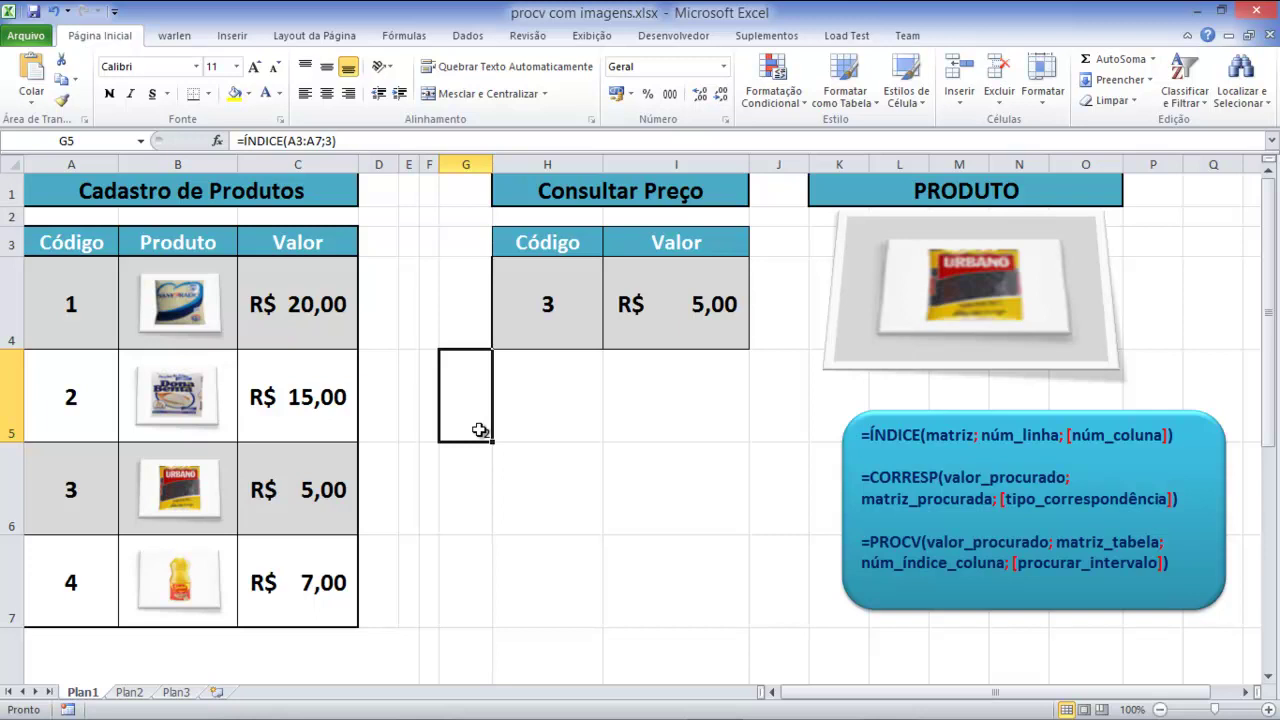
drag(480, 430, 467, 437)
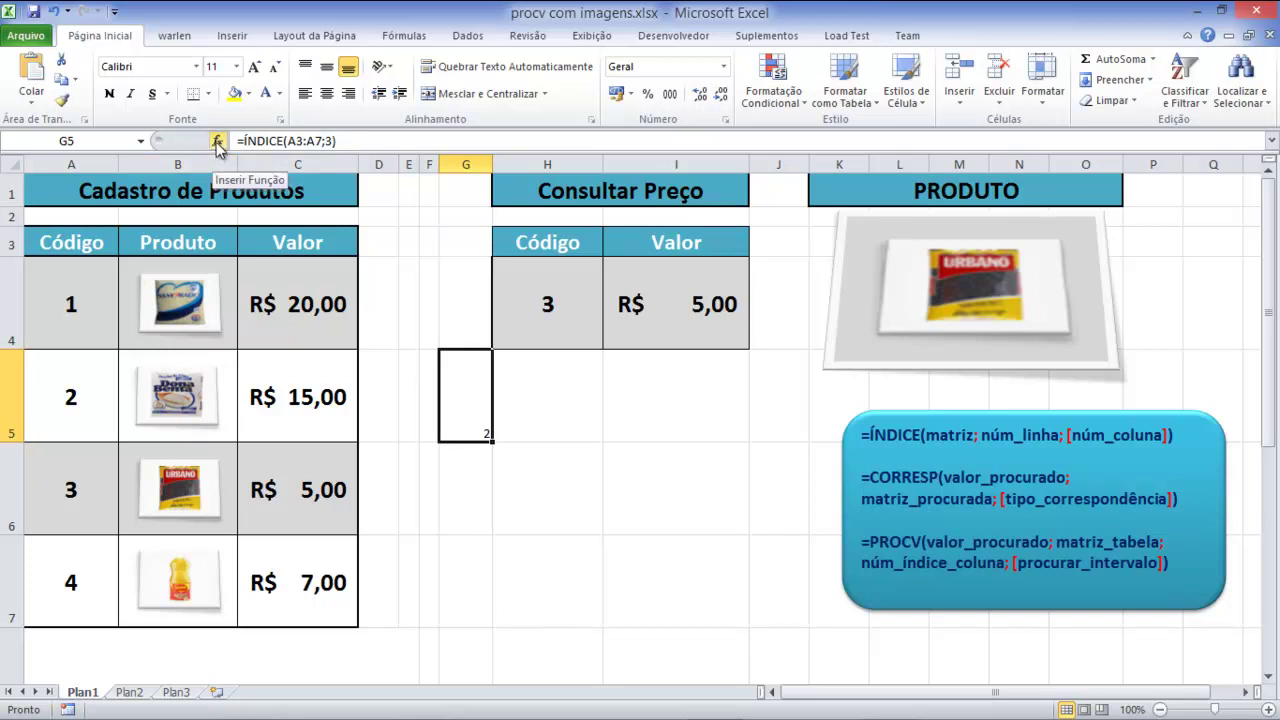
Step: Open the Help article for G5's ÍNDICE function via its matriz form
click(218, 145)
click(836, 437)
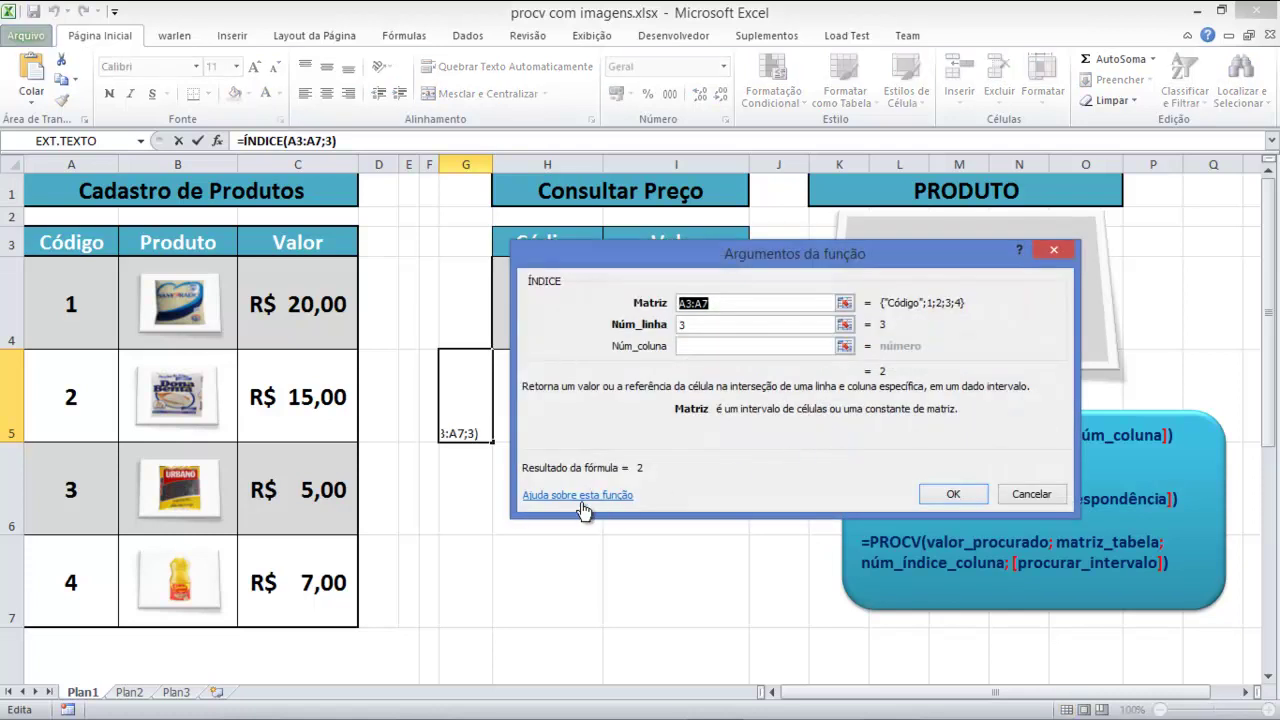
click(576, 502)
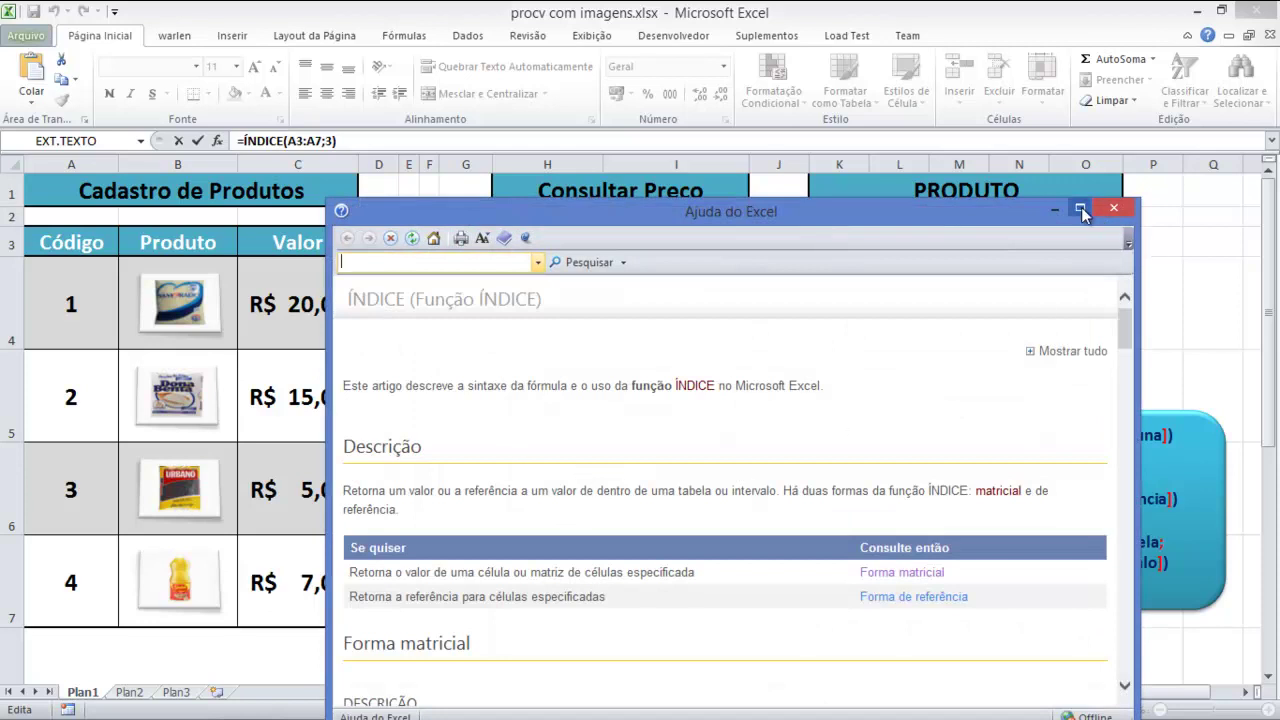
Step: Maximize the ÍNDICE help and highlight its syntax line and the phrase 'Um intervalo de células'
click(1081, 210)
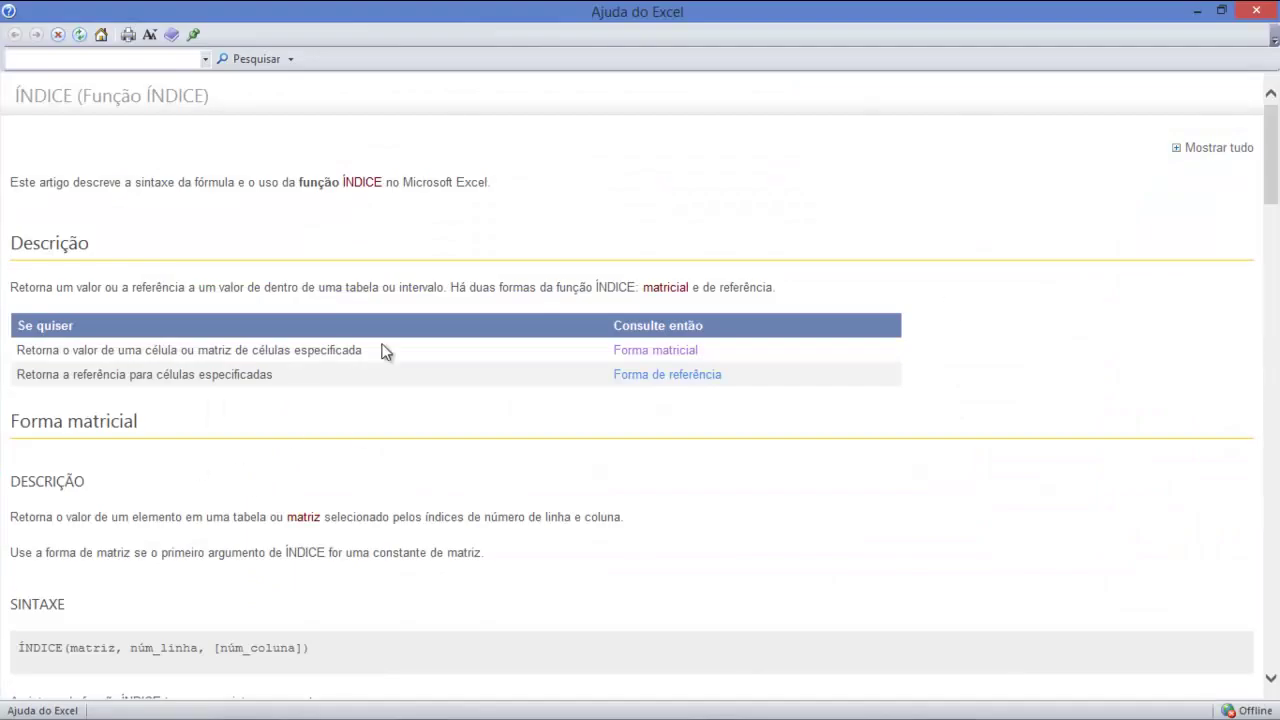
scroll(405, 376, down, 3)
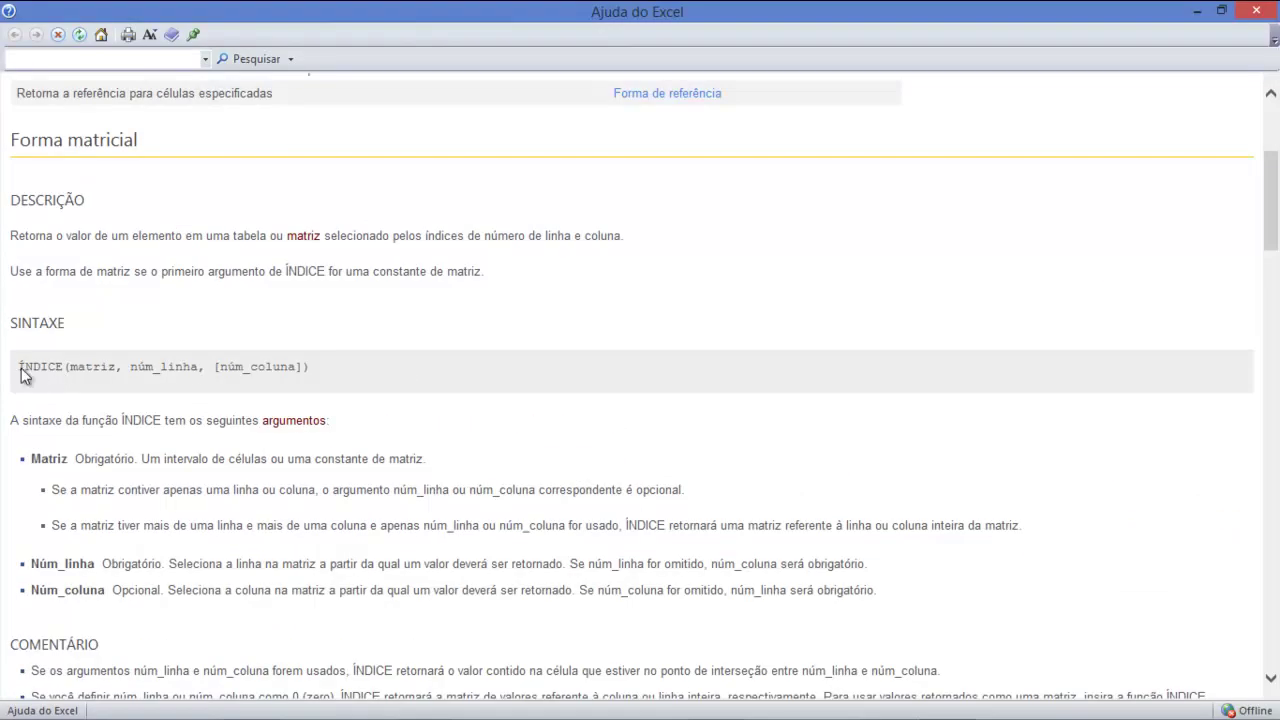
drag(19, 367, 336, 366)
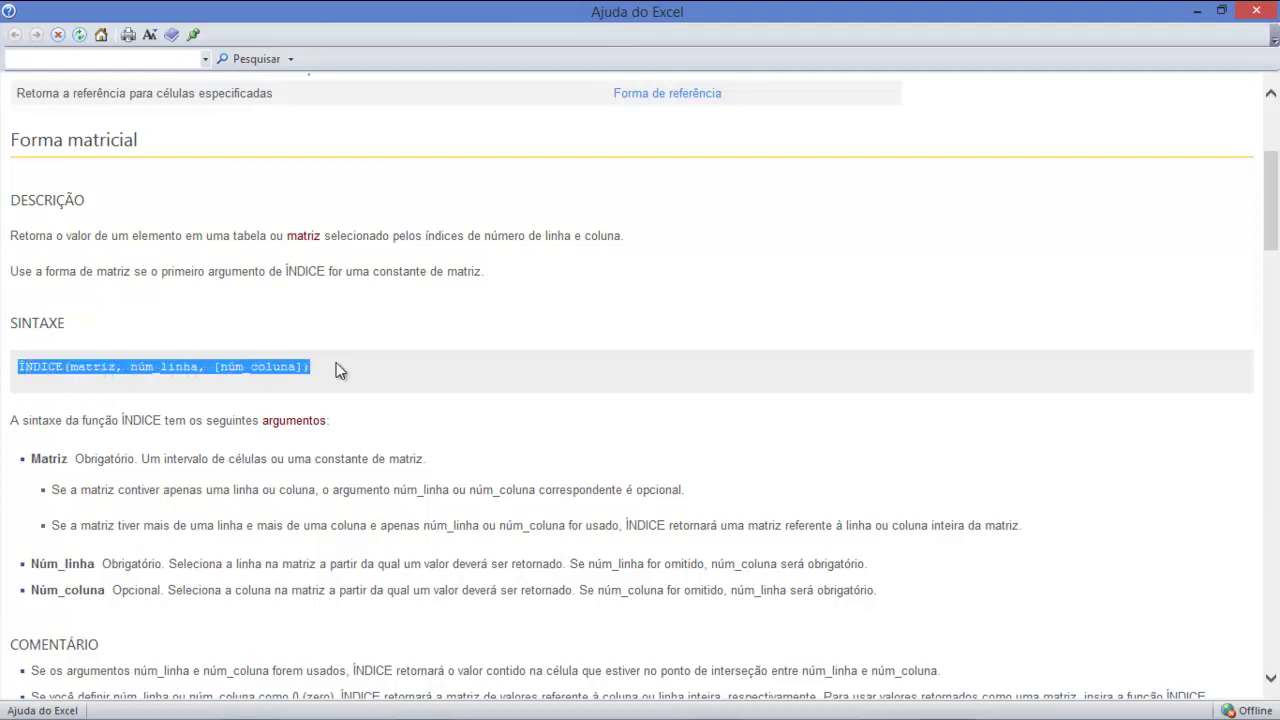
scroll(560, 426, down, 2)
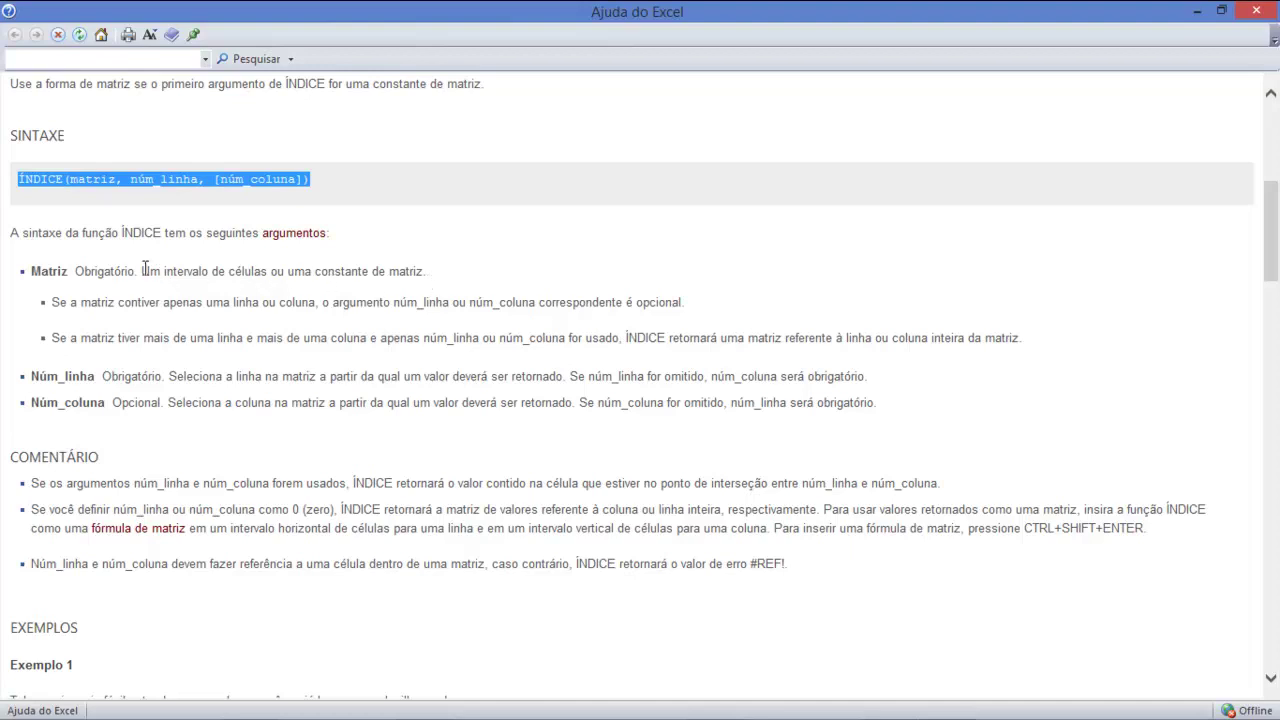
drag(143, 270, 239, 272)
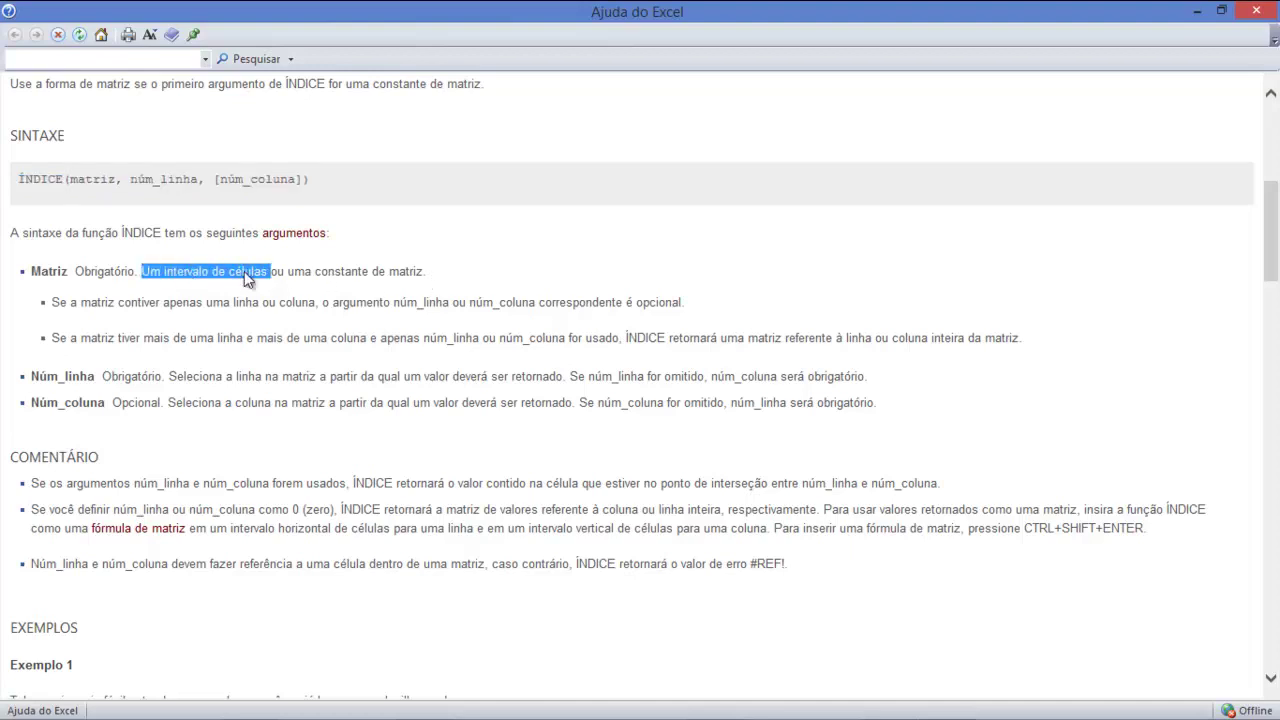
click(66, 276)
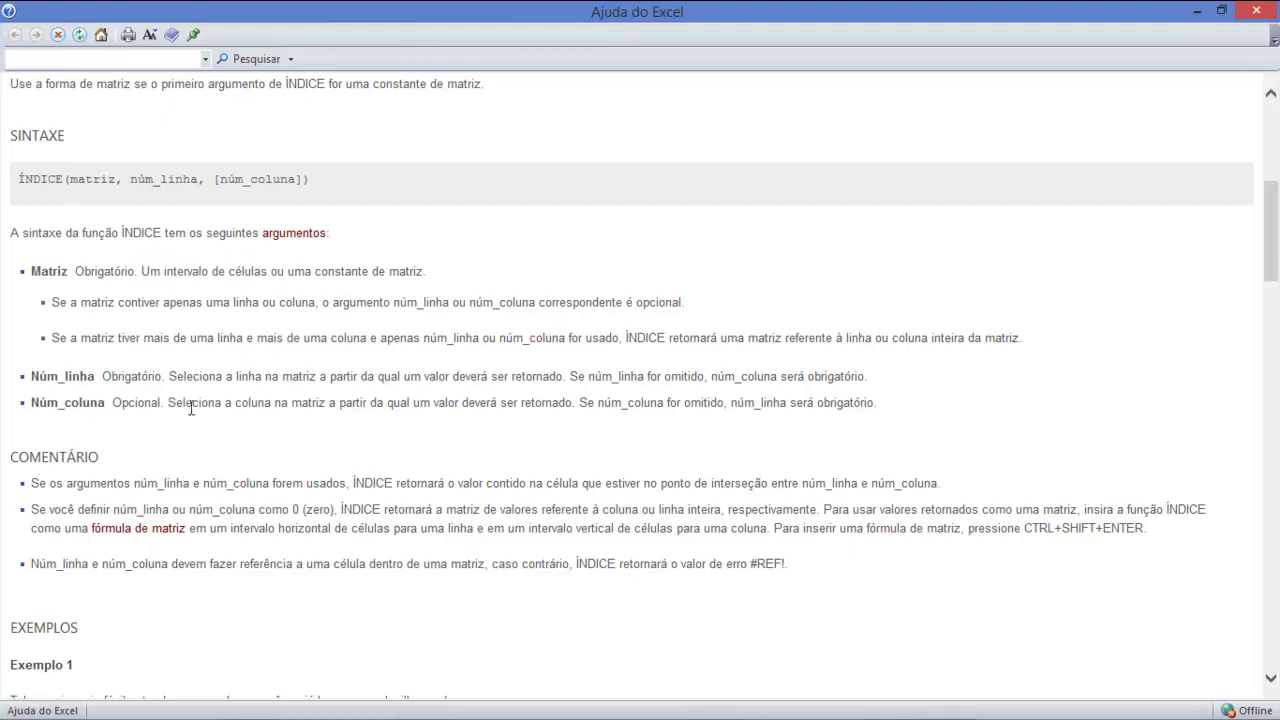
Step: Scroll the ÍNDICE article down to the Exemplo 1 table
scroll(308, 379, down, 2)
scroll(430, 460, down, 4)
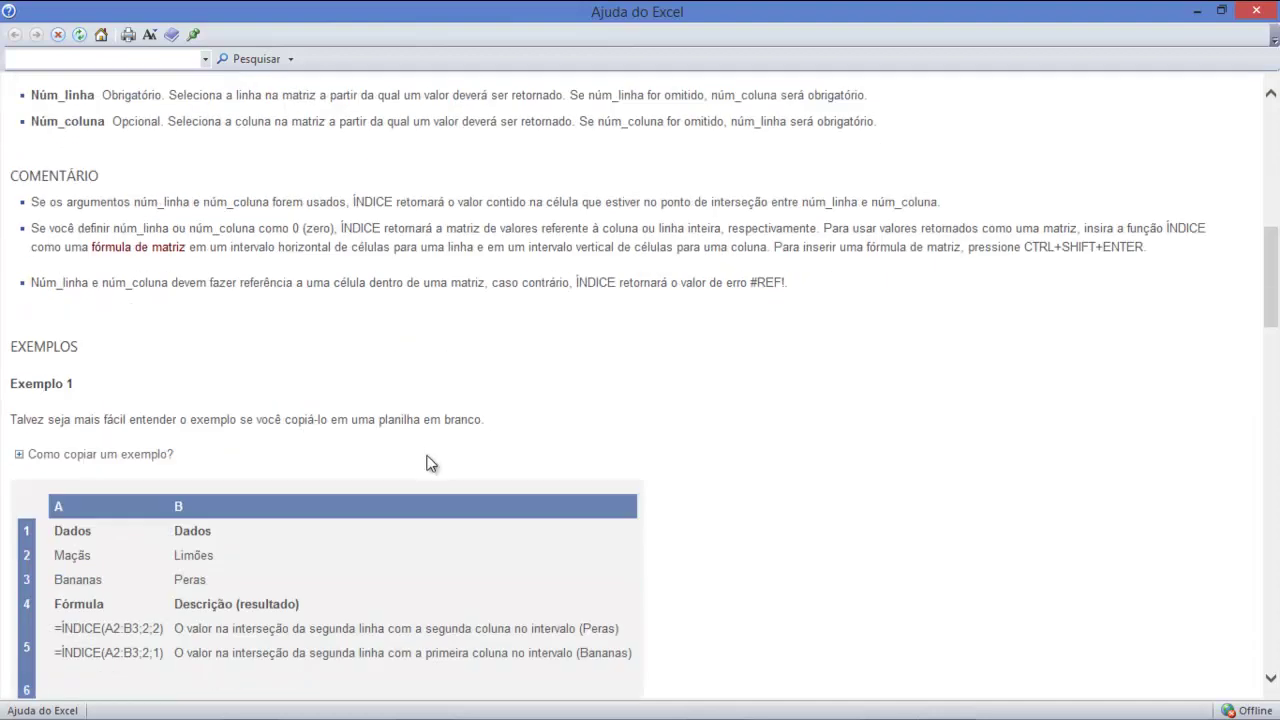
scroll(430, 460, down, 4)
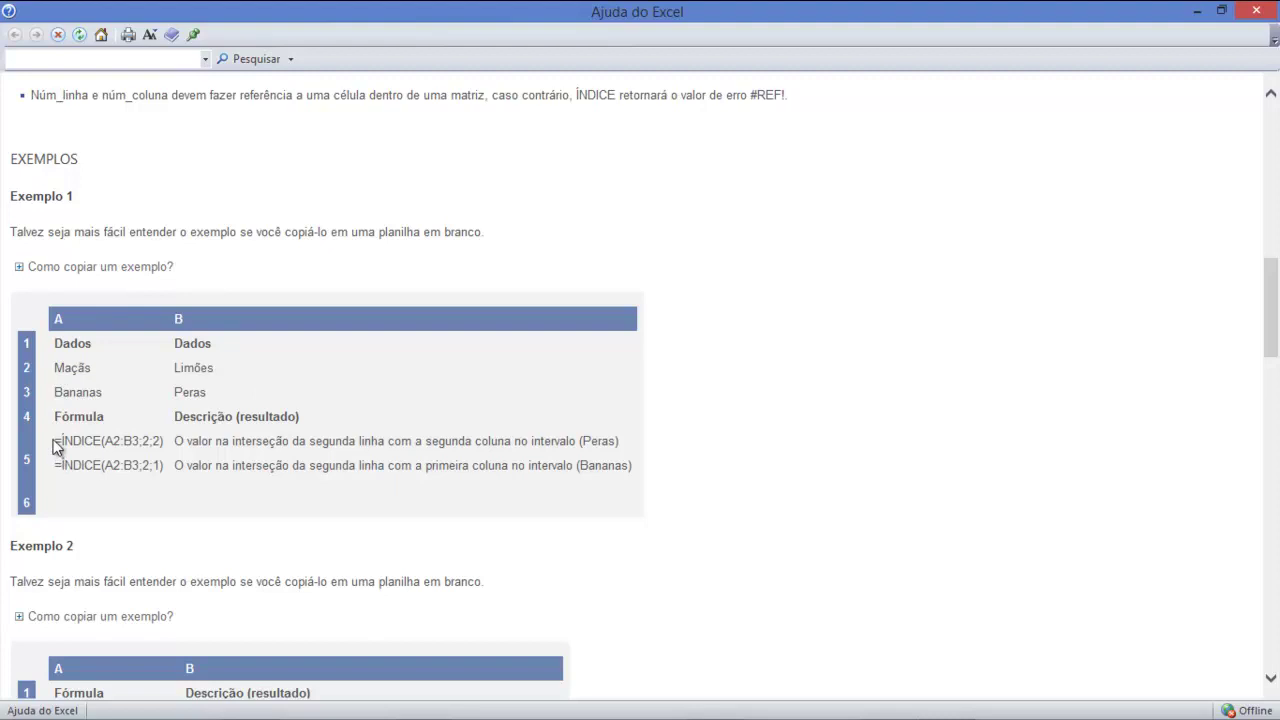
Step: Highlight Exemplo 1's first ÍNDICE formula and its fruit data to explain them
drag(55, 443, 163, 446)
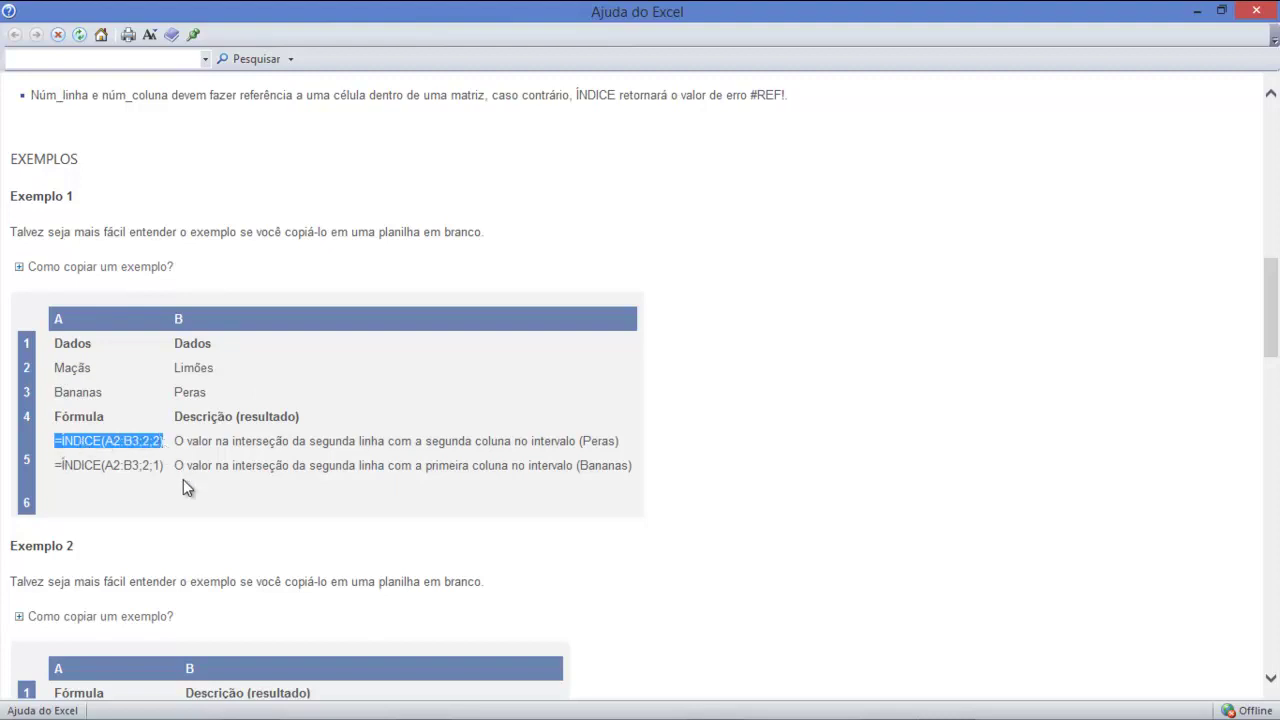
click(183, 479)
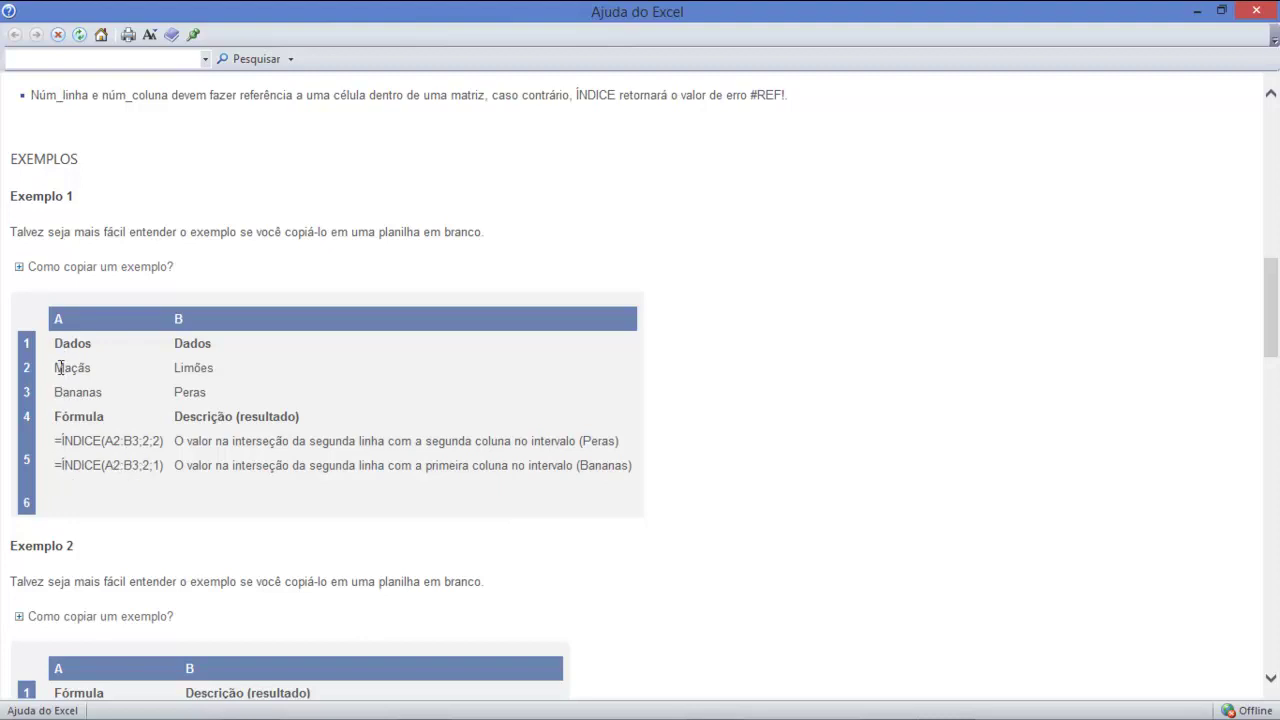
mouse_move(55, 368)
mouse_down()
mouse_move(148, 369)
mouse_move(192, 391)
mouse_up()
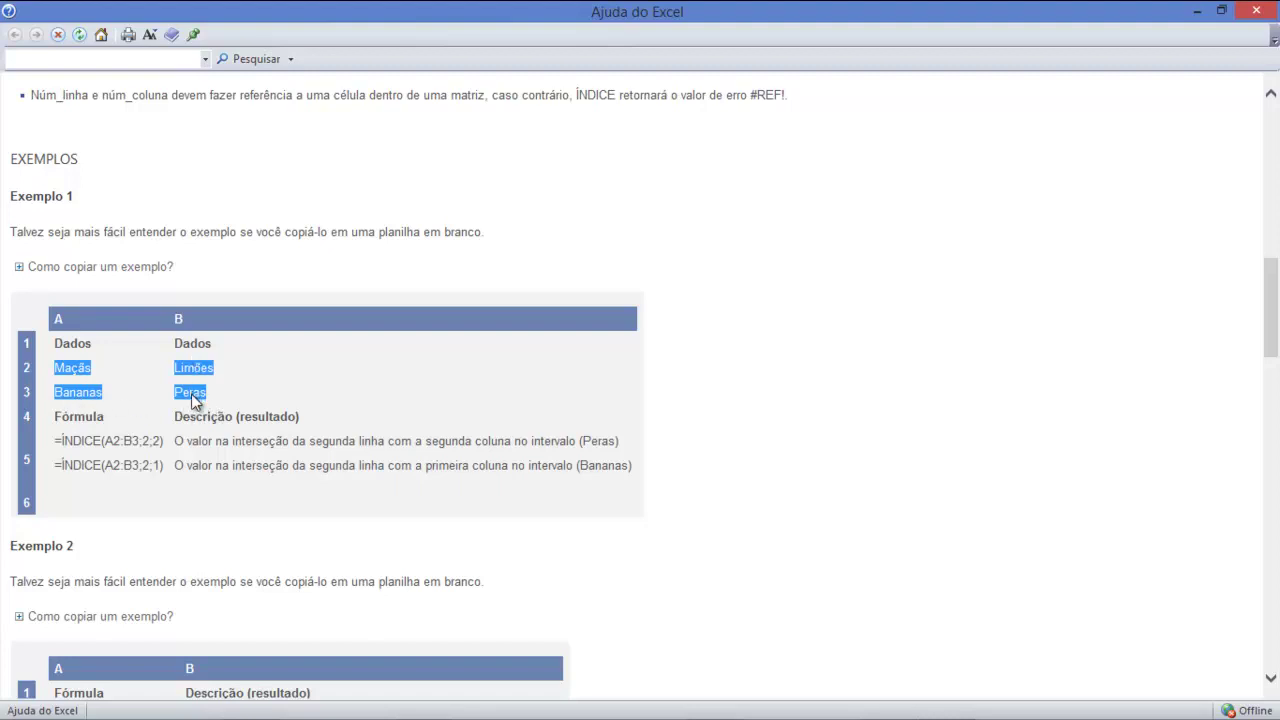
click(193, 400)
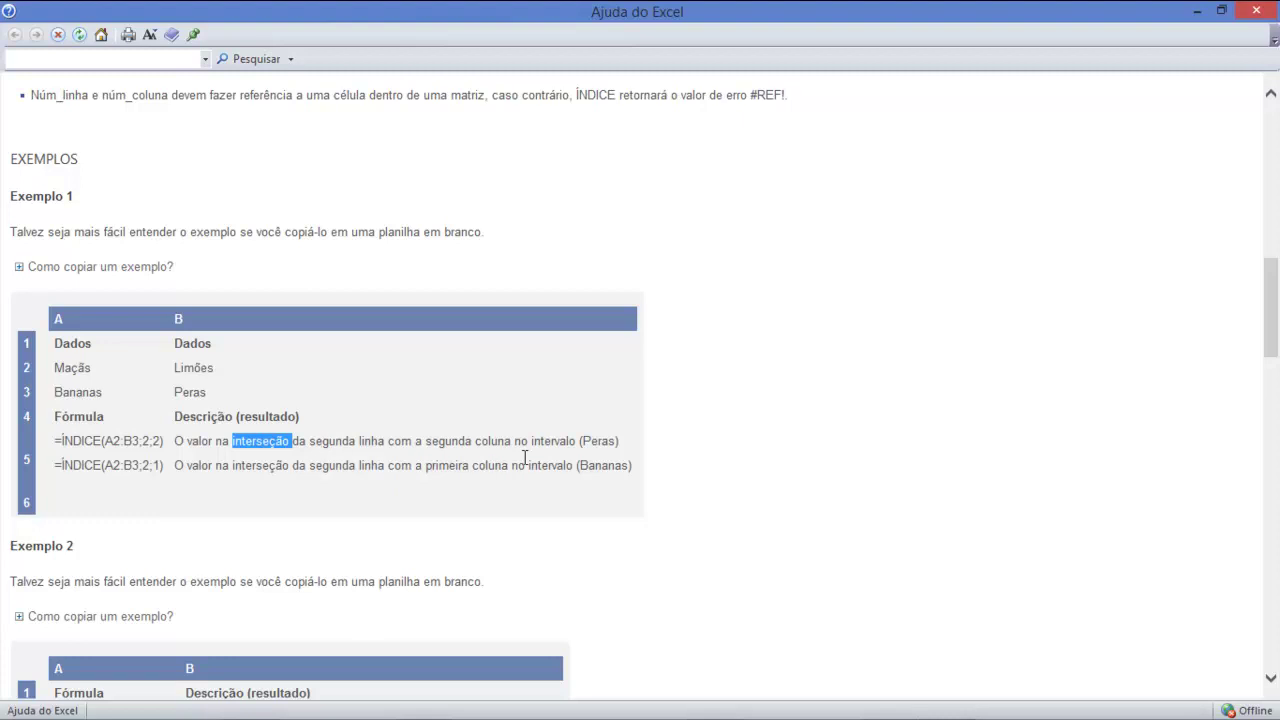
Step: Highlight the result Peras, then select the example rows from Dados to Peras
double_click(597, 441)
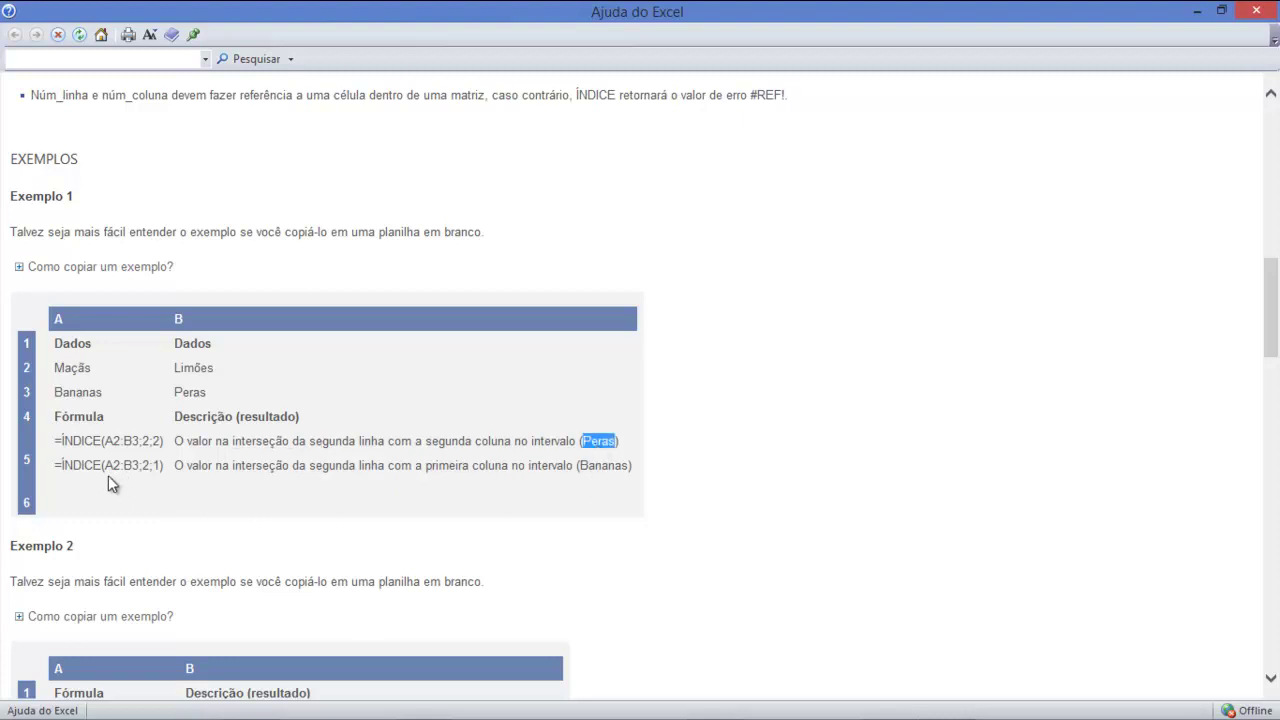
drag(55, 367, 204, 396)
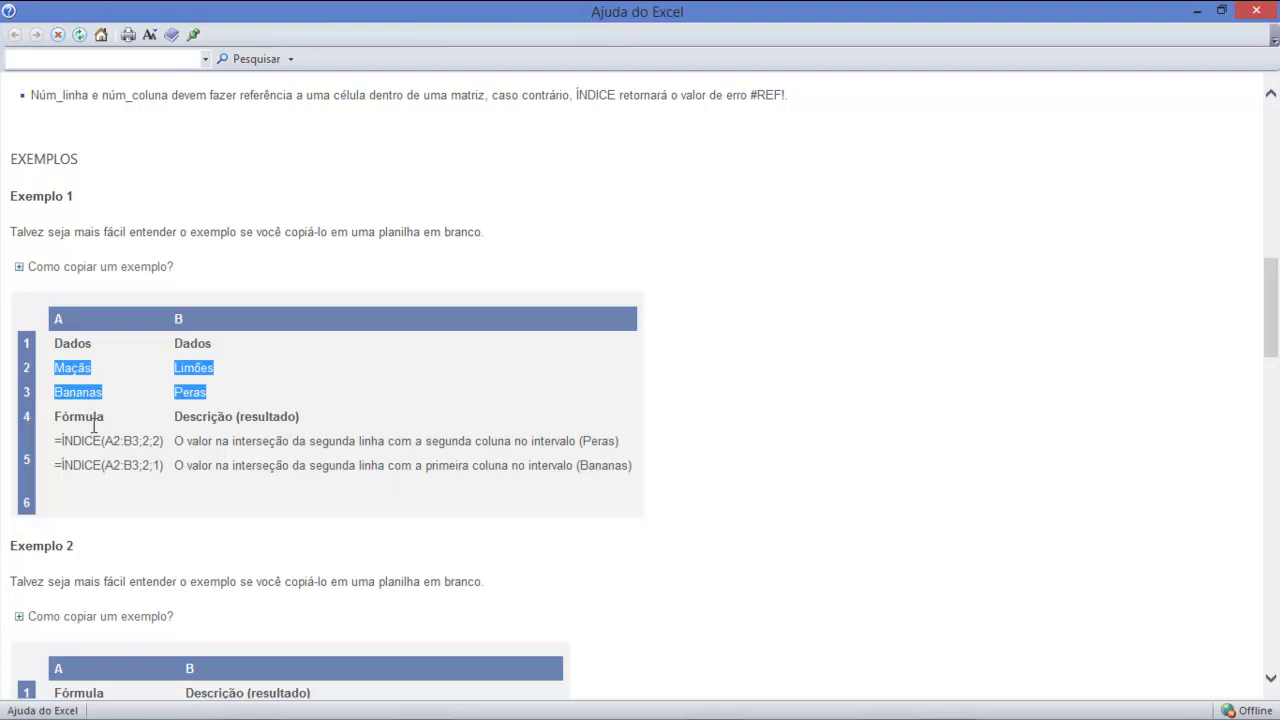
click(380, 467)
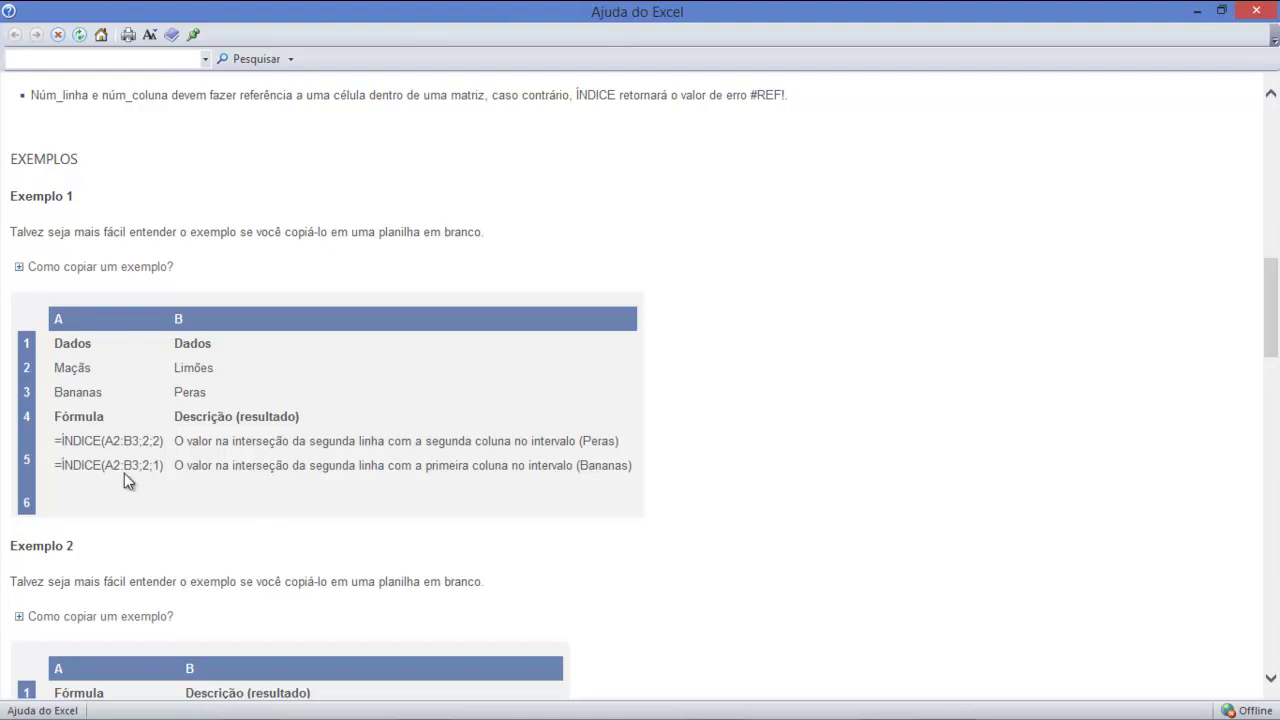
drag(54, 343, 214, 389)
key(ctrl+c)
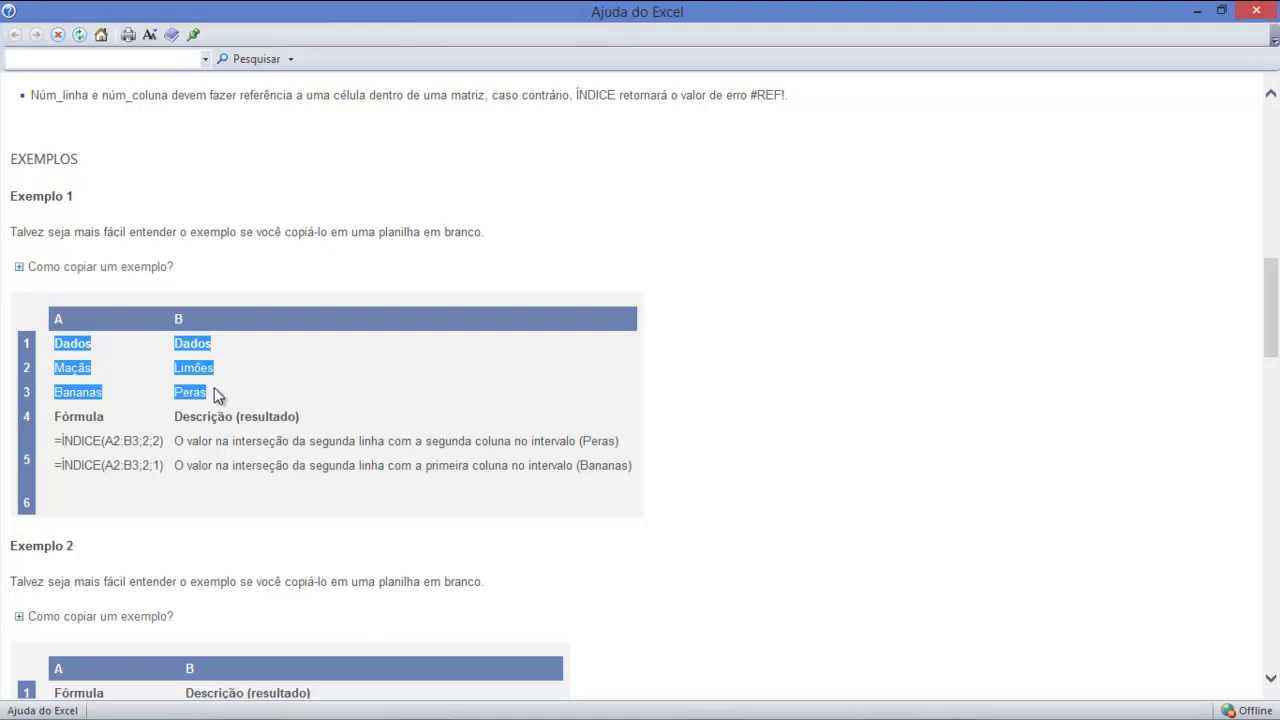
Step: Close help, commit G5's formula, and undo a trial paste of the example on Plan2
click(1256, 10)
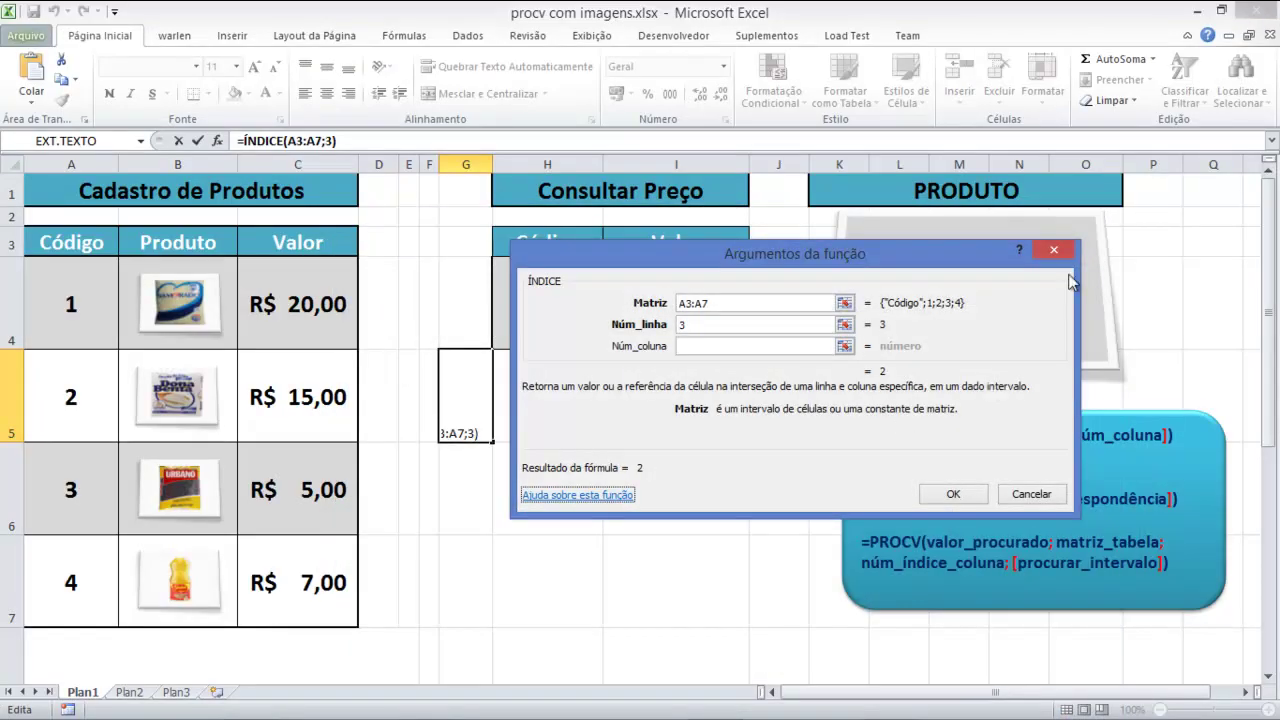
key(Return)
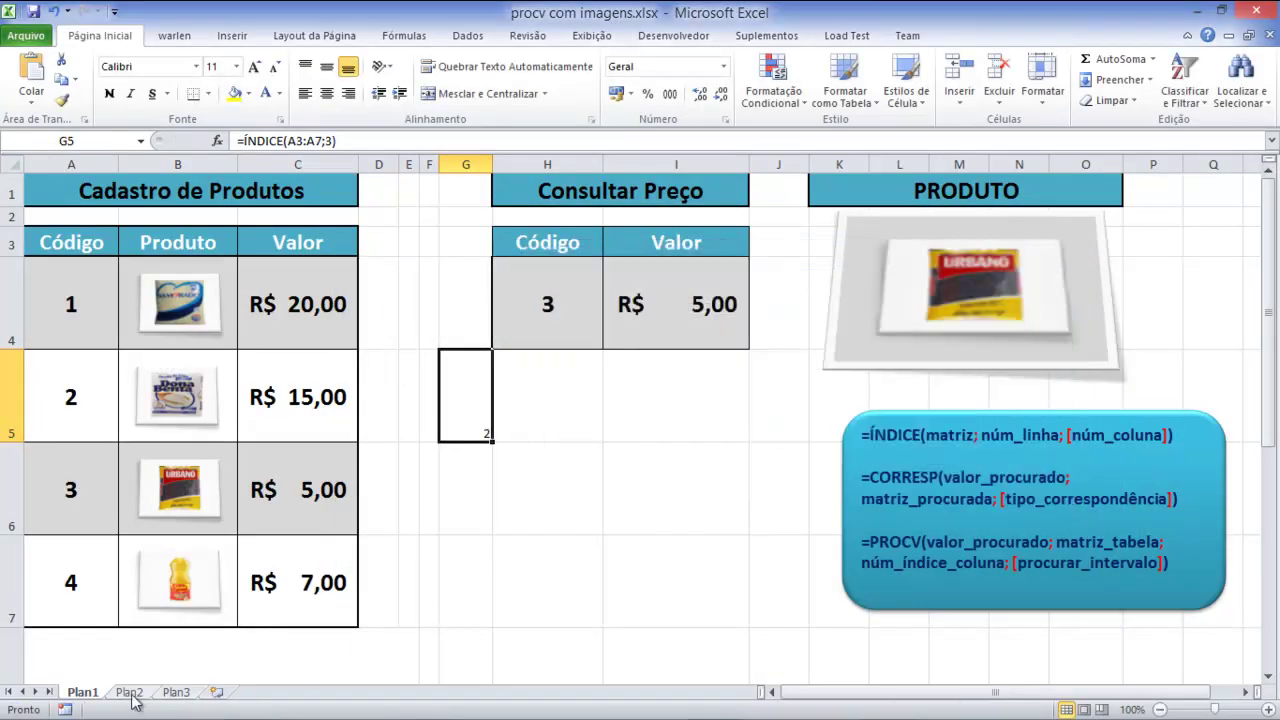
click(130, 692)
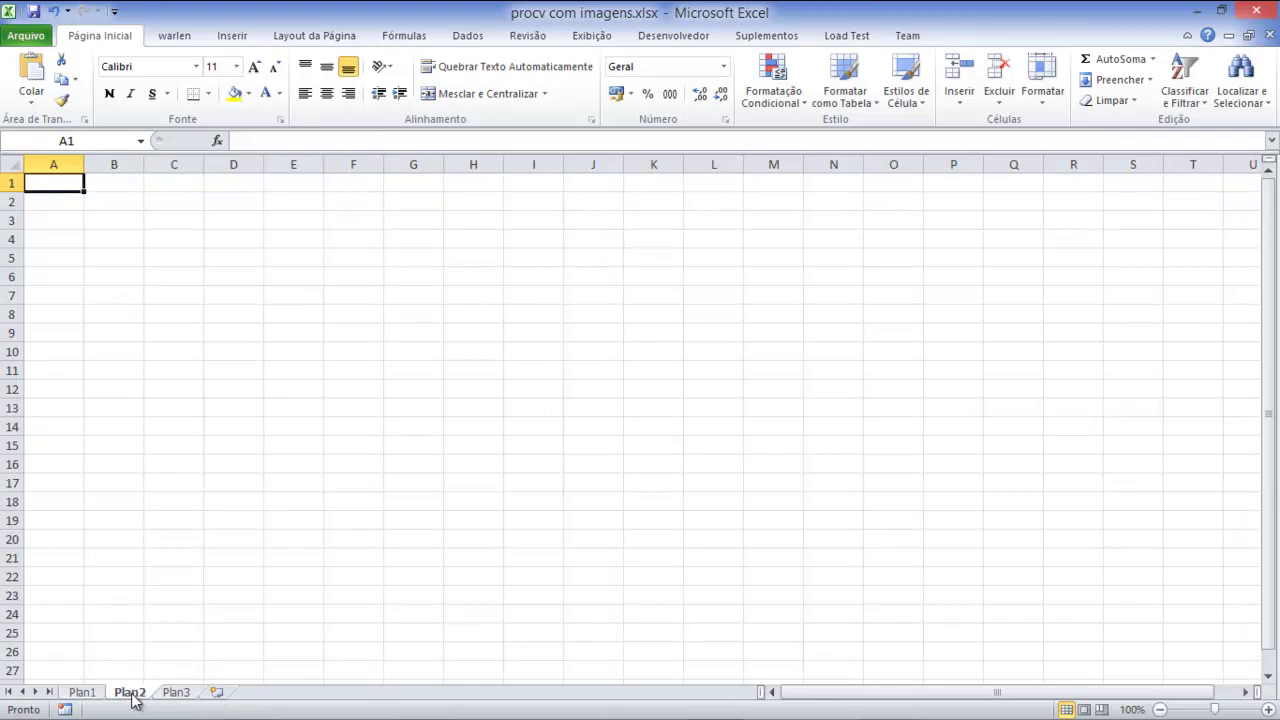
key(ctrl+v)
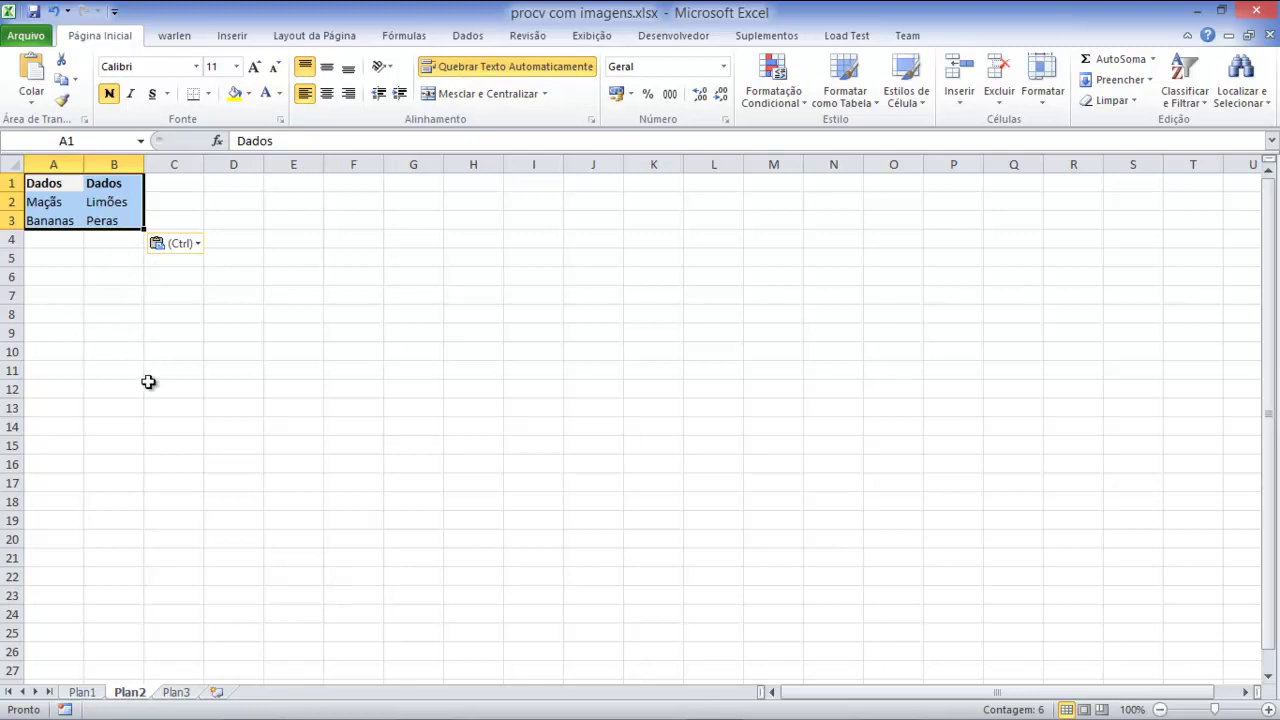
key(ctrl+z)
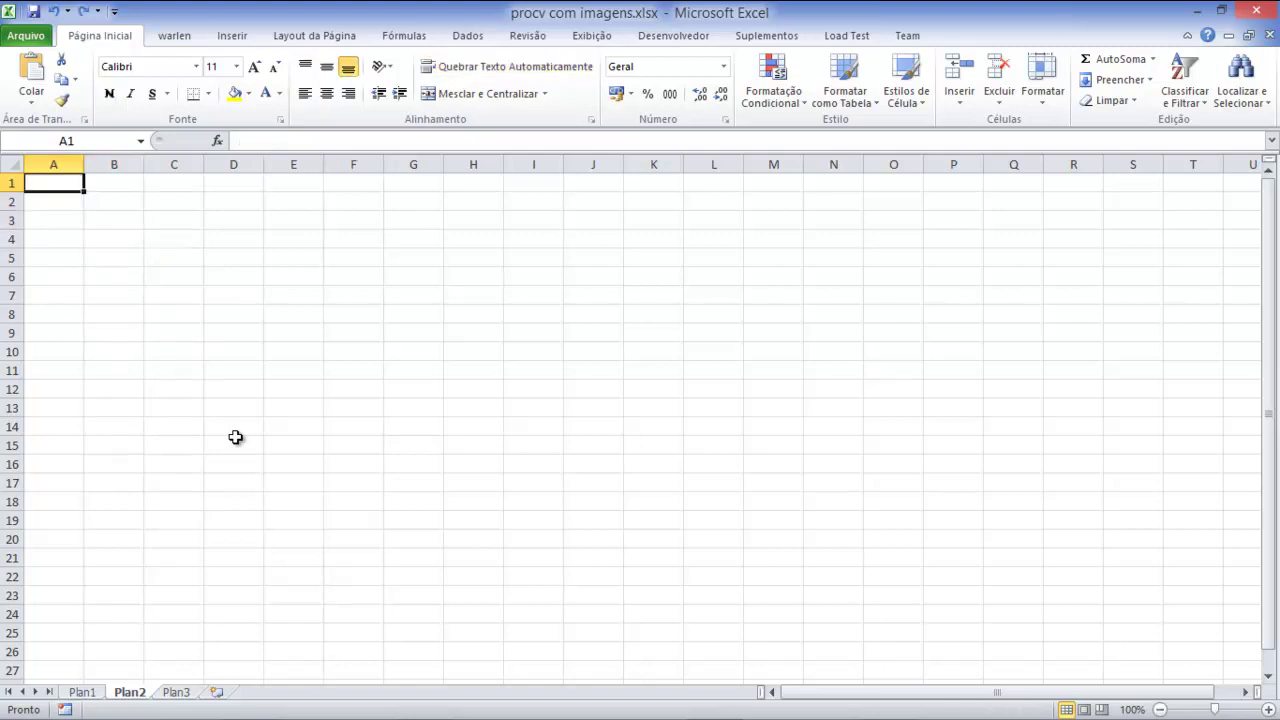
Step: Back on Plan1, reopen the ÍNDICE help article from G5's function arguments
click(84, 692)
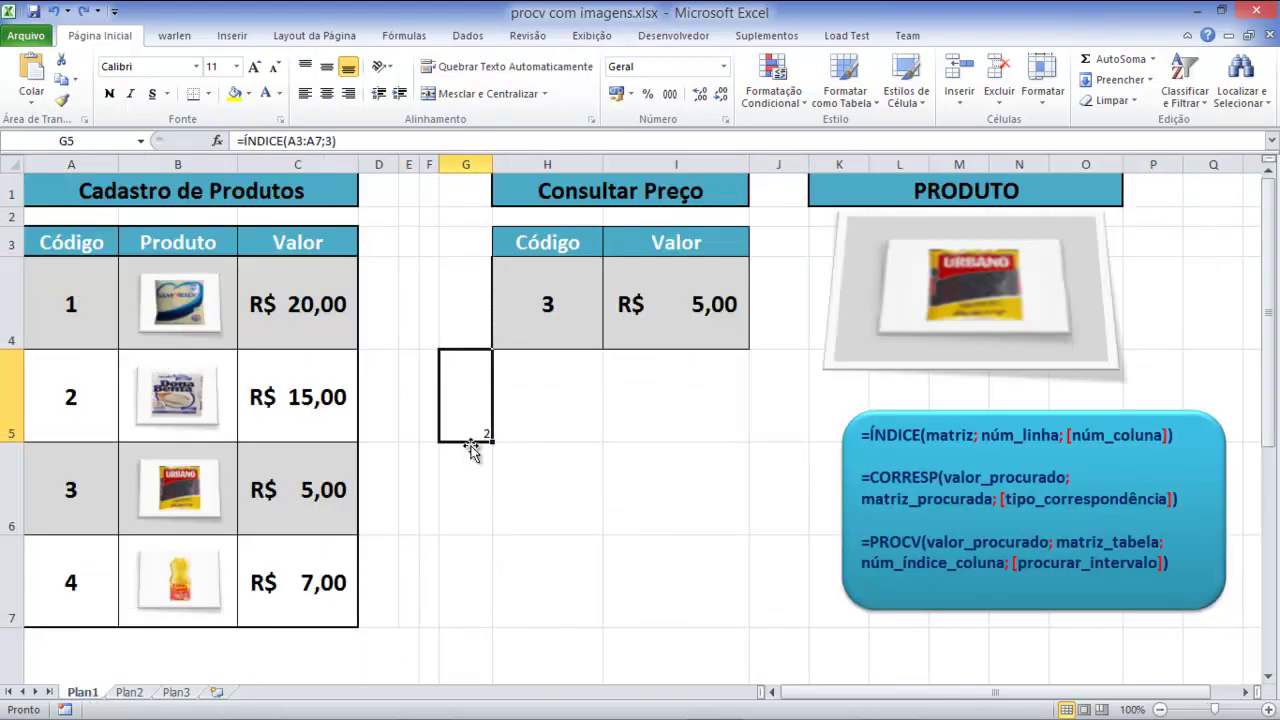
click(218, 143)
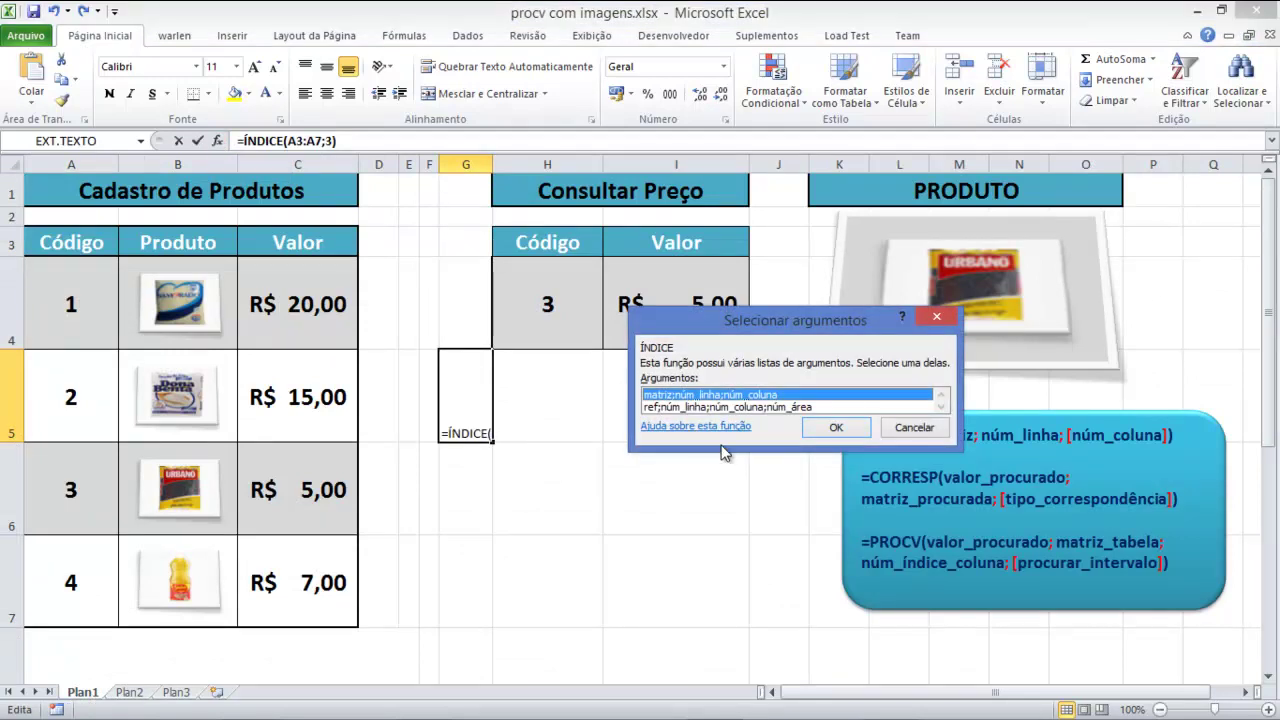
click(846, 432)
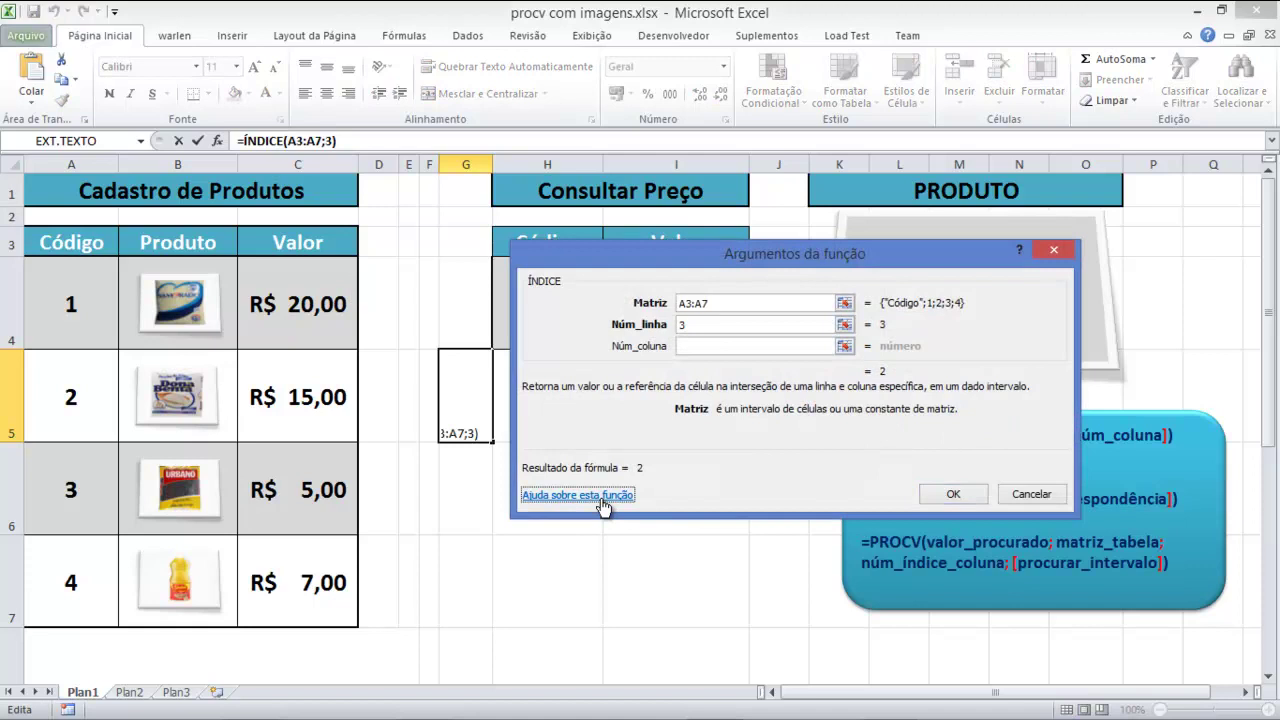
click(601, 495)
Step: Select the whole Exemplo 1 table in the maximized help, then close help and Argumentos da função
double_click(654, 214)
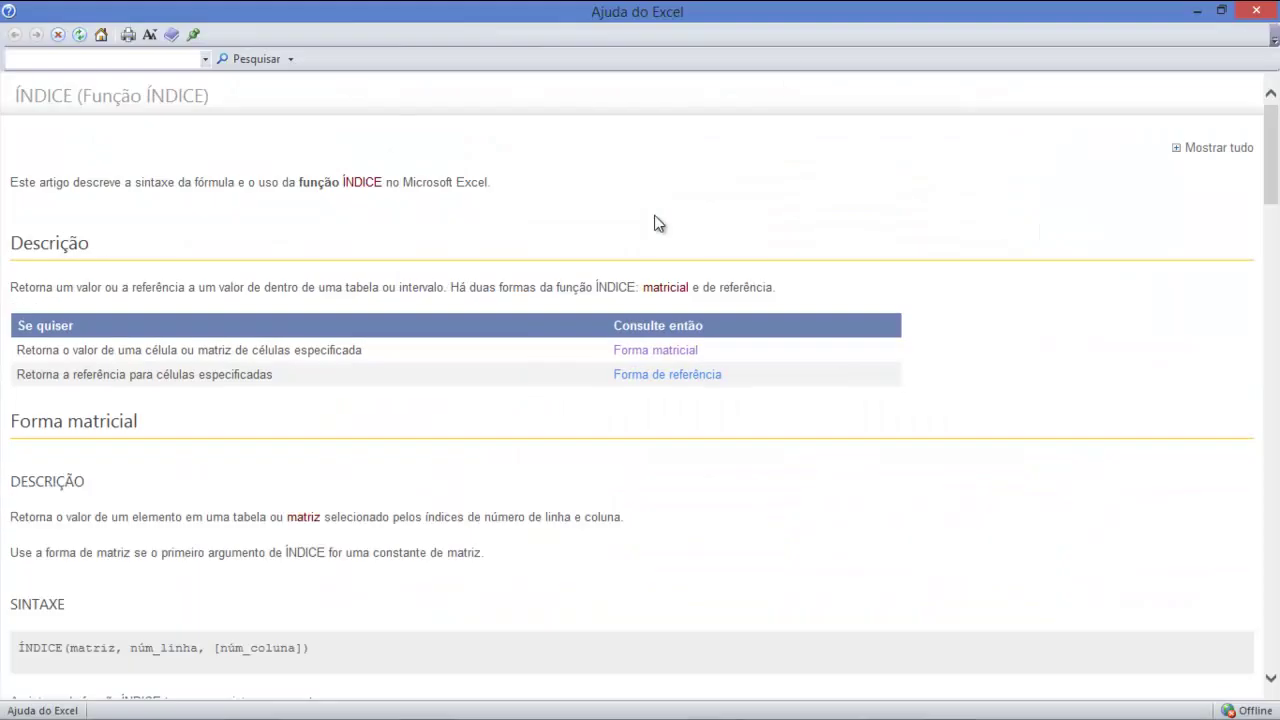
scroll(540, 575, down, 5)
scroll(540, 565, down, 4)
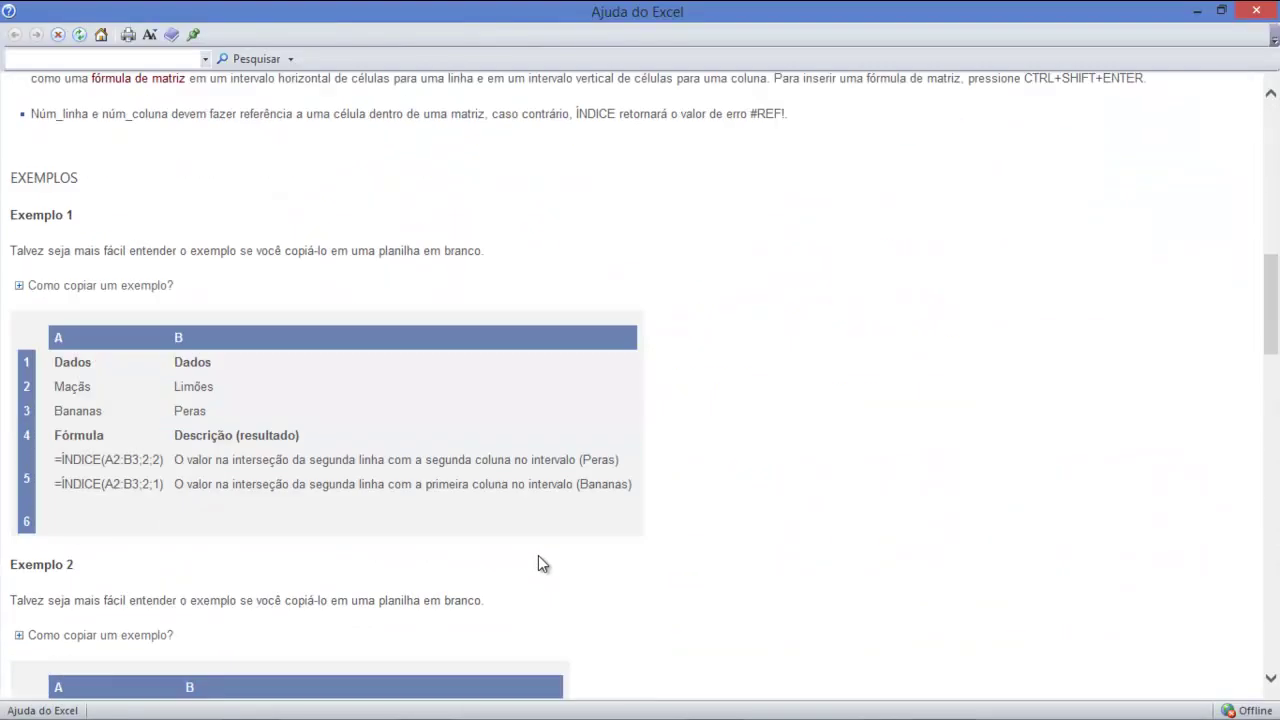
mouse_move(52, 343)
mouse_down()
mouse_move(472, 466)
mouse_move(419, 517)
mouse_up()
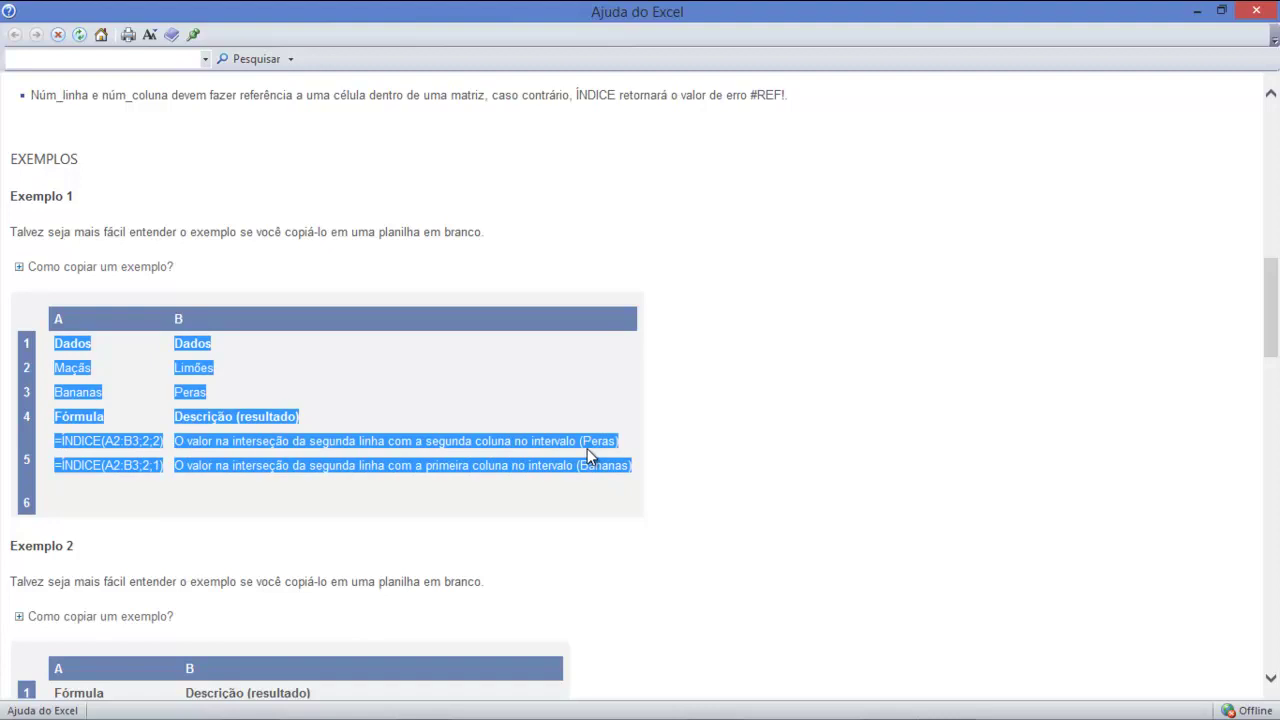
click(1258, 12)
click(1030, 494)
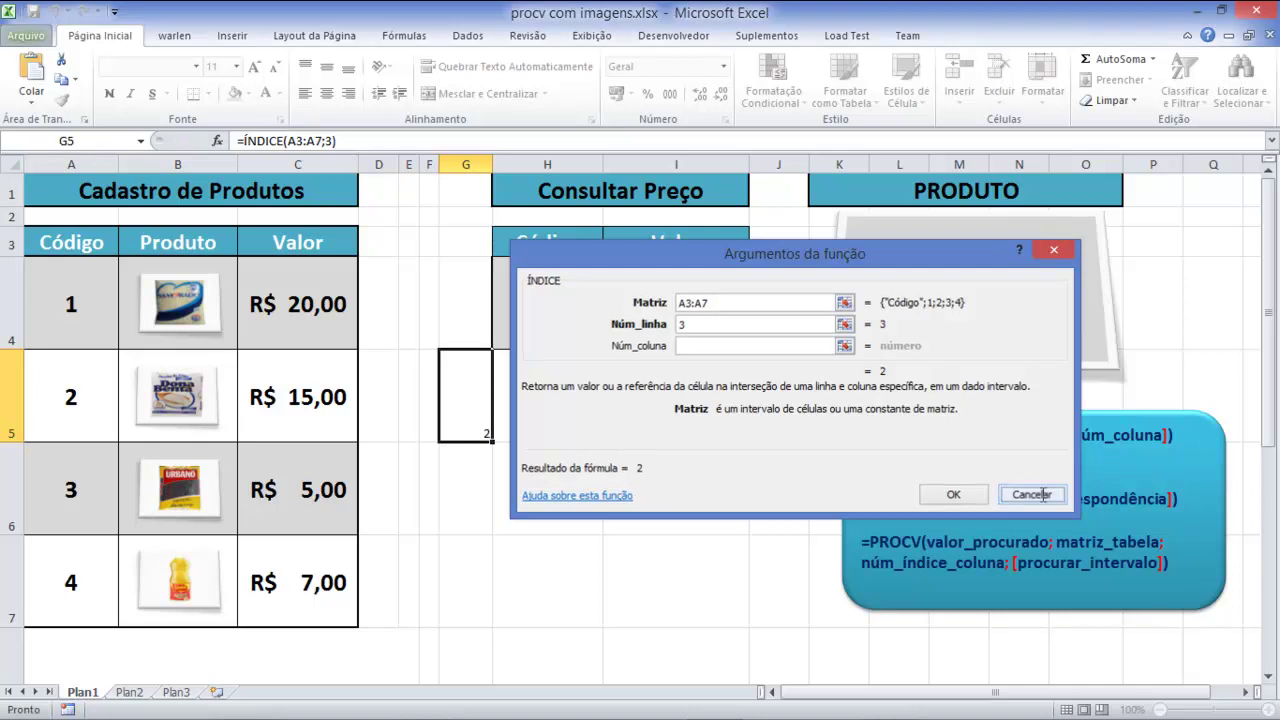
Step: Paste the Exemplo 1 table into Plan2 using Match Destination Formatting
click(139, 694)
key(ctrl+v)
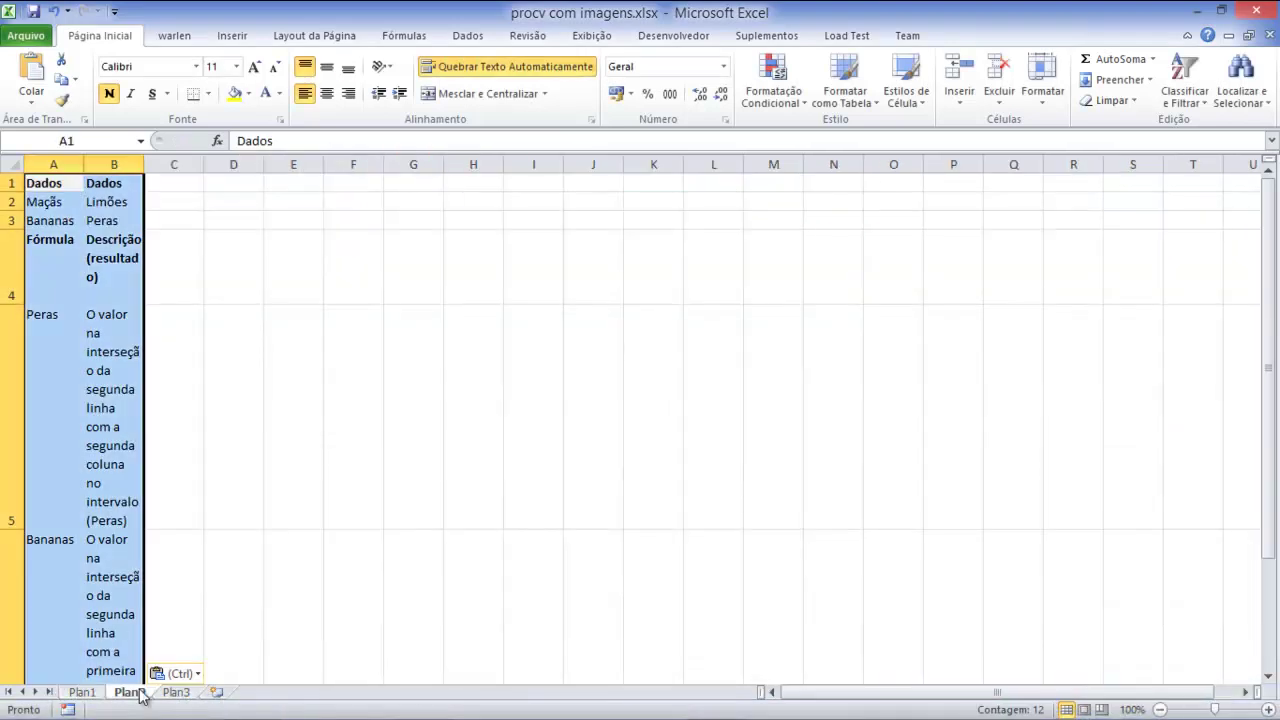
click(198, 680)
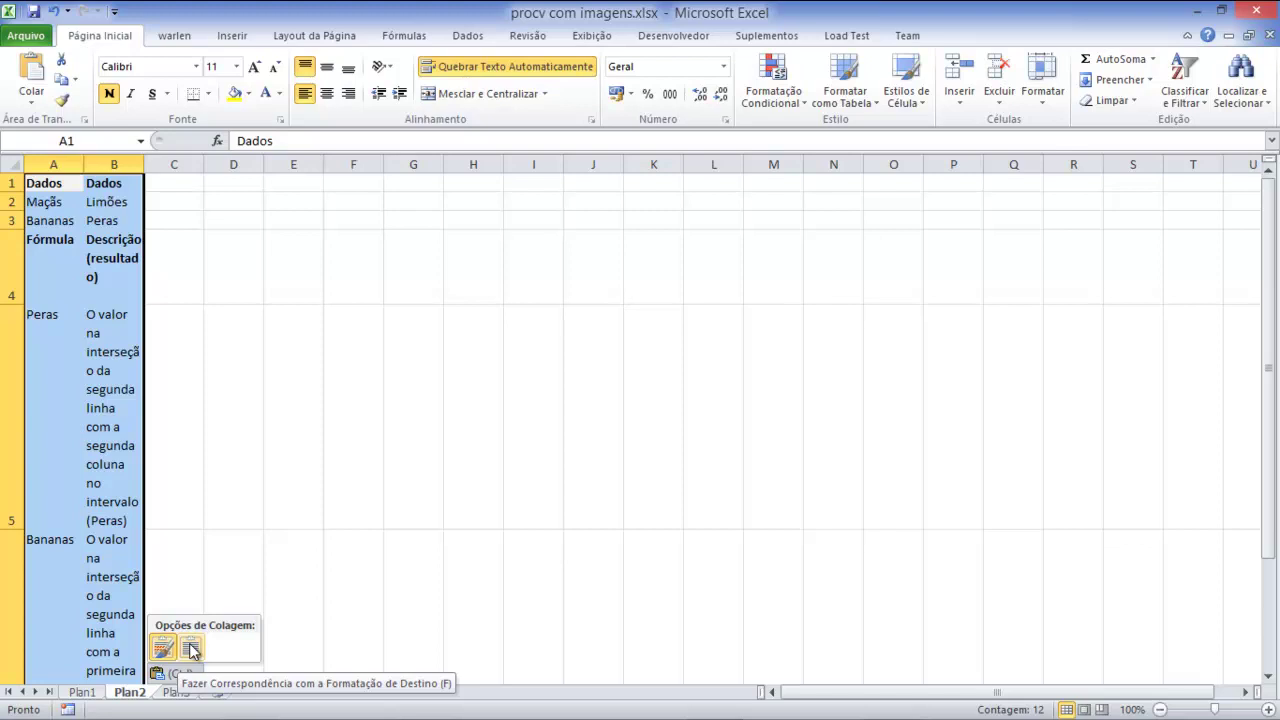
click(192, 649)
click(180, 428)
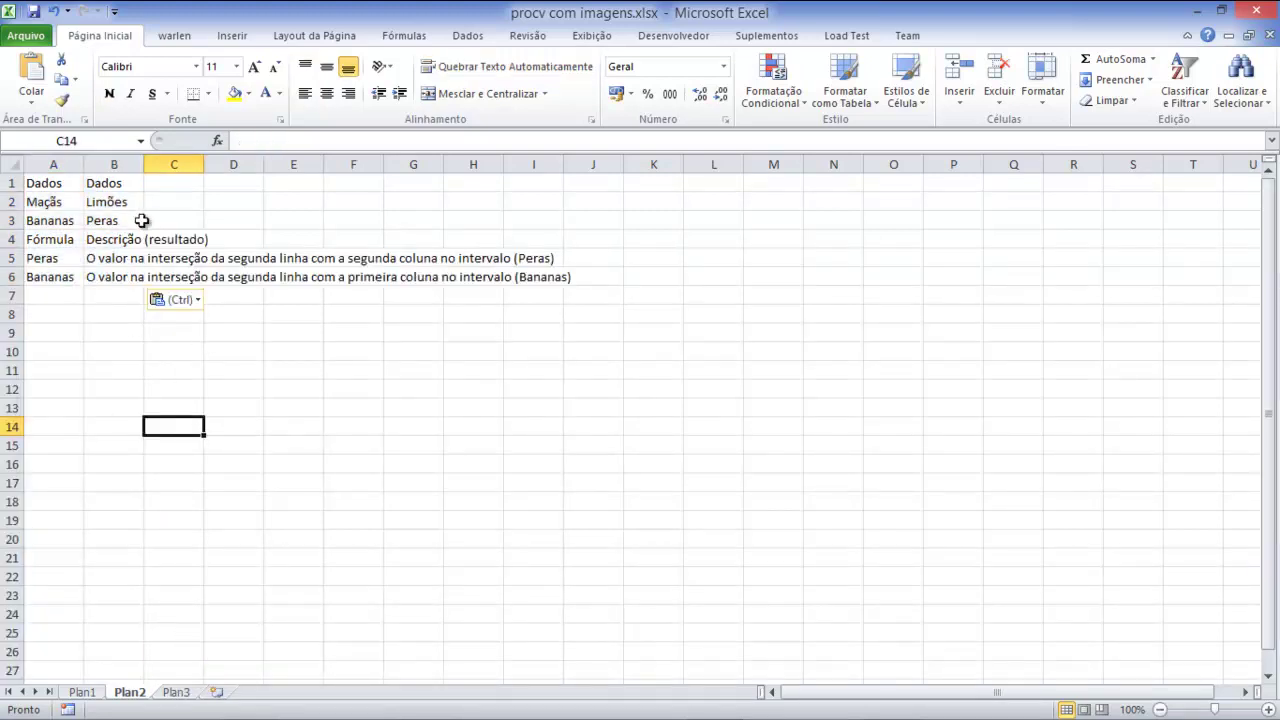
Step: Widen columns B and A so the pasted entries fit
double_click(144, 164)
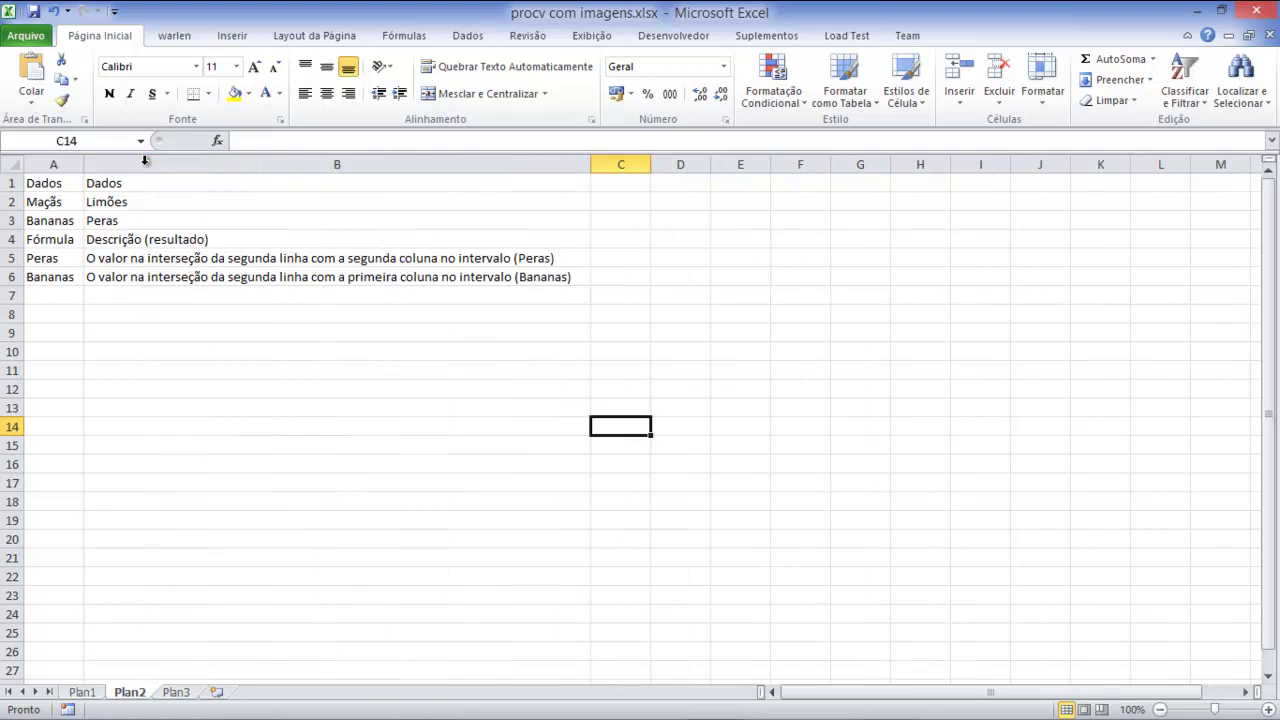
click(146, 366)
drag(83, 164, 140, 164)
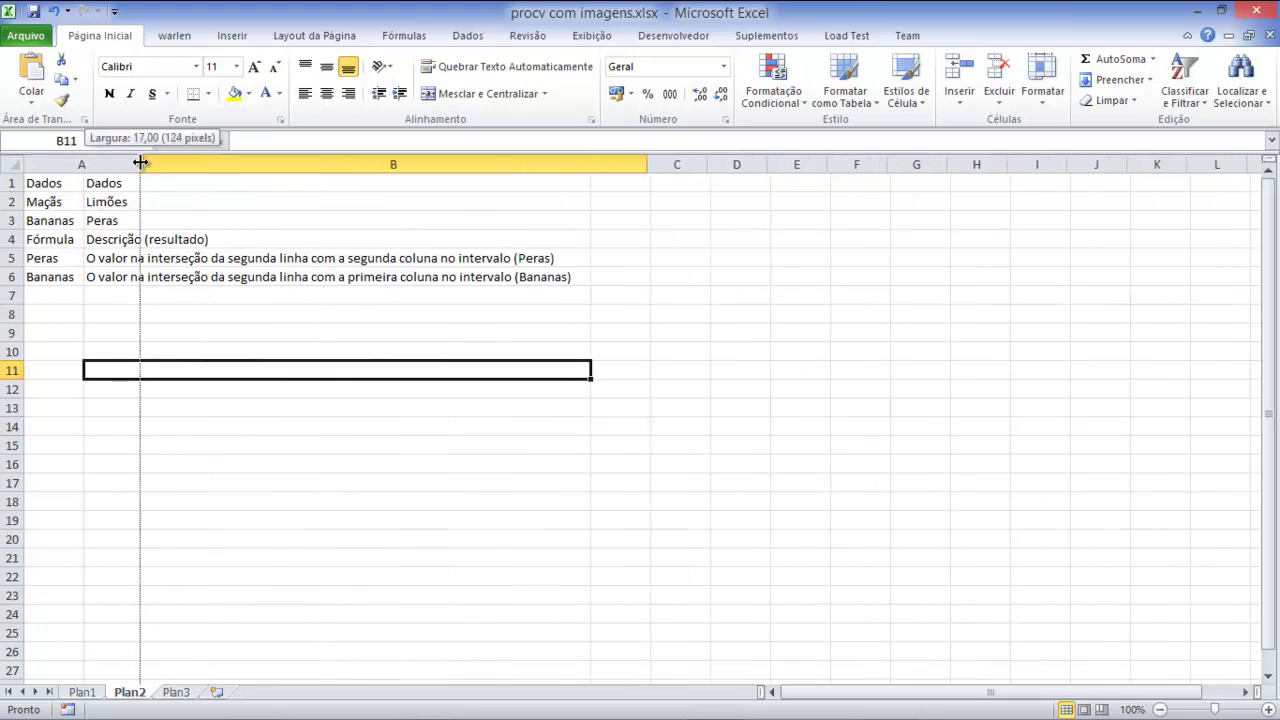
click(216, 462)
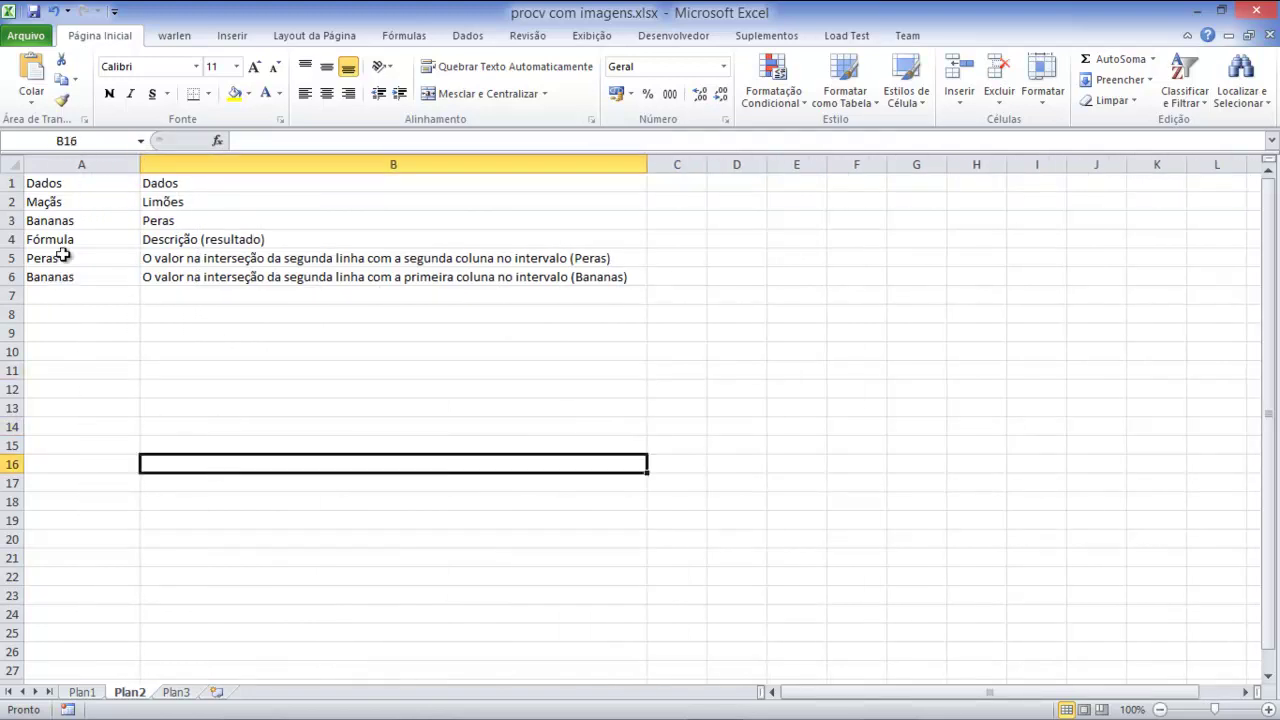
Step: Walk through A5's =ÍNDICE(A2:B3;2;2) arguments and commit it so it shows Peras
click(64, 256)
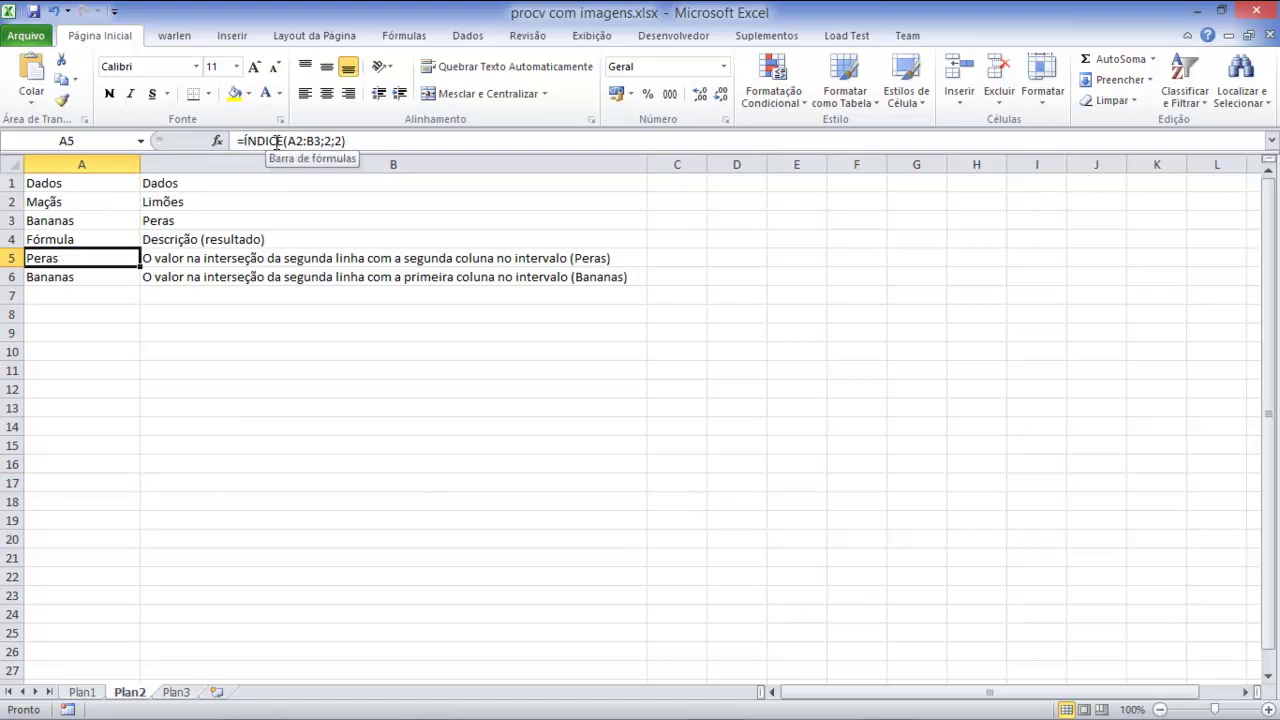
double_click(68, 258)
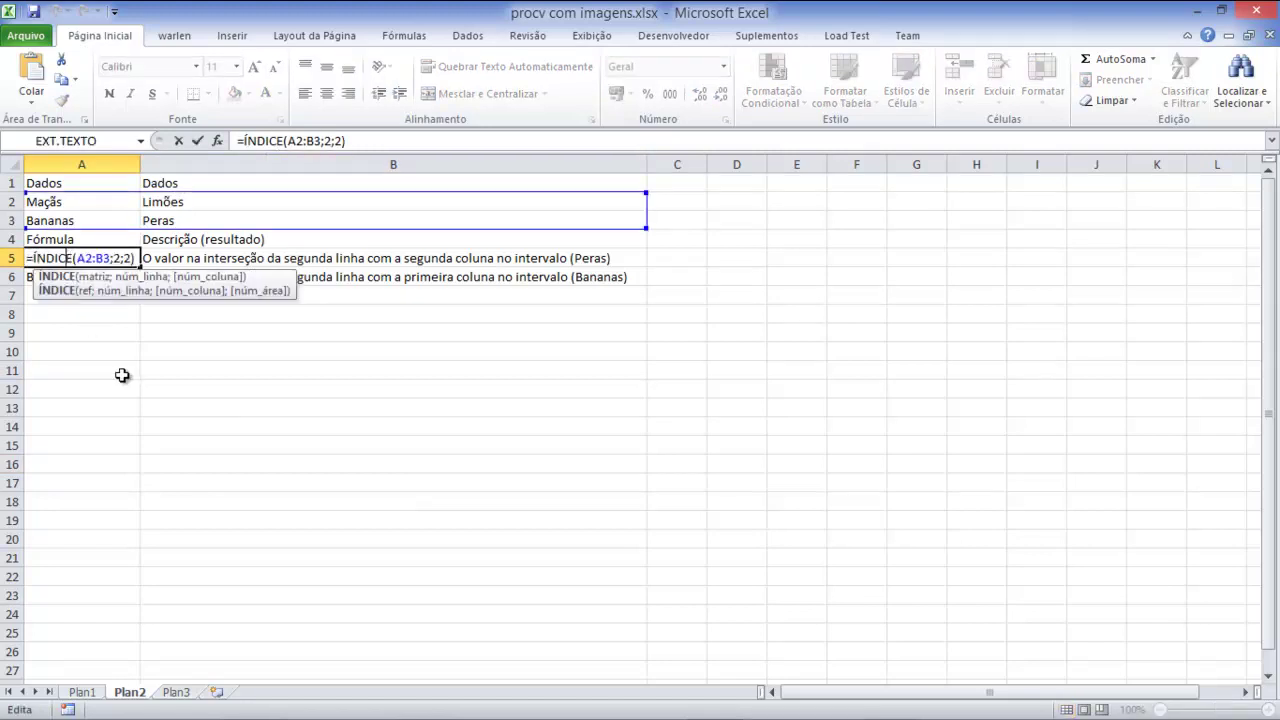
click(101, 278)
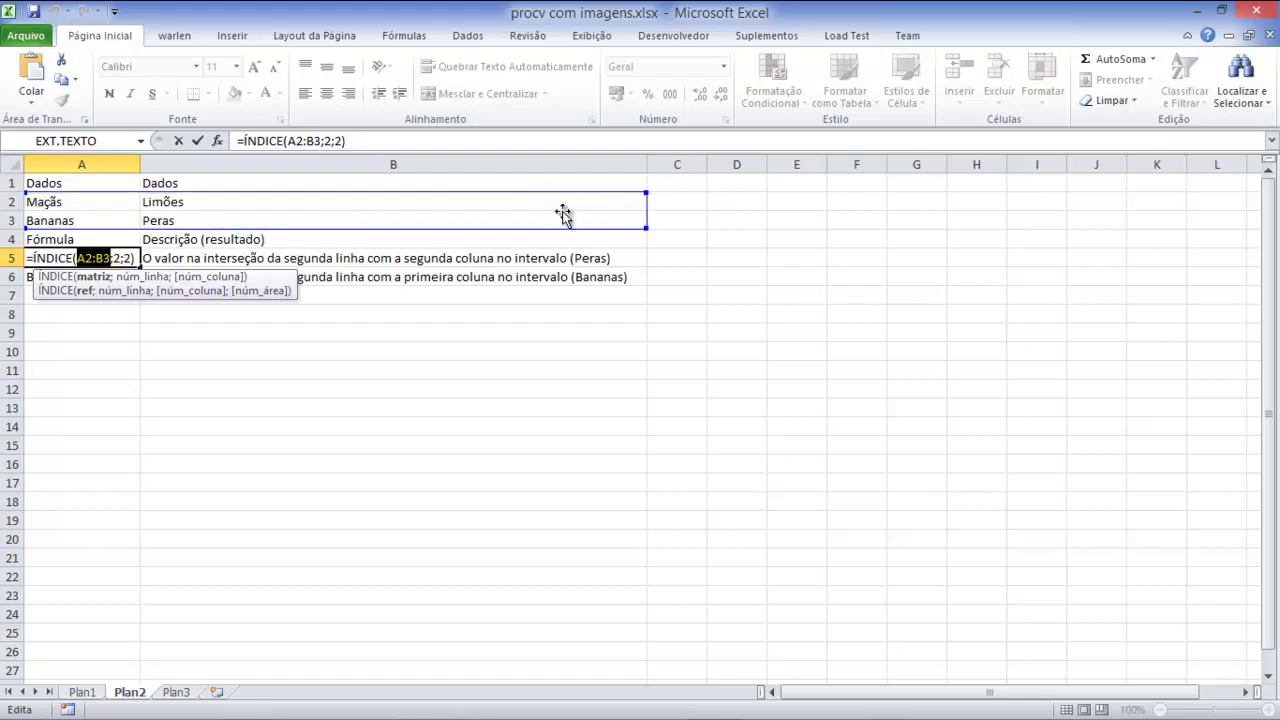
click(133, 278)
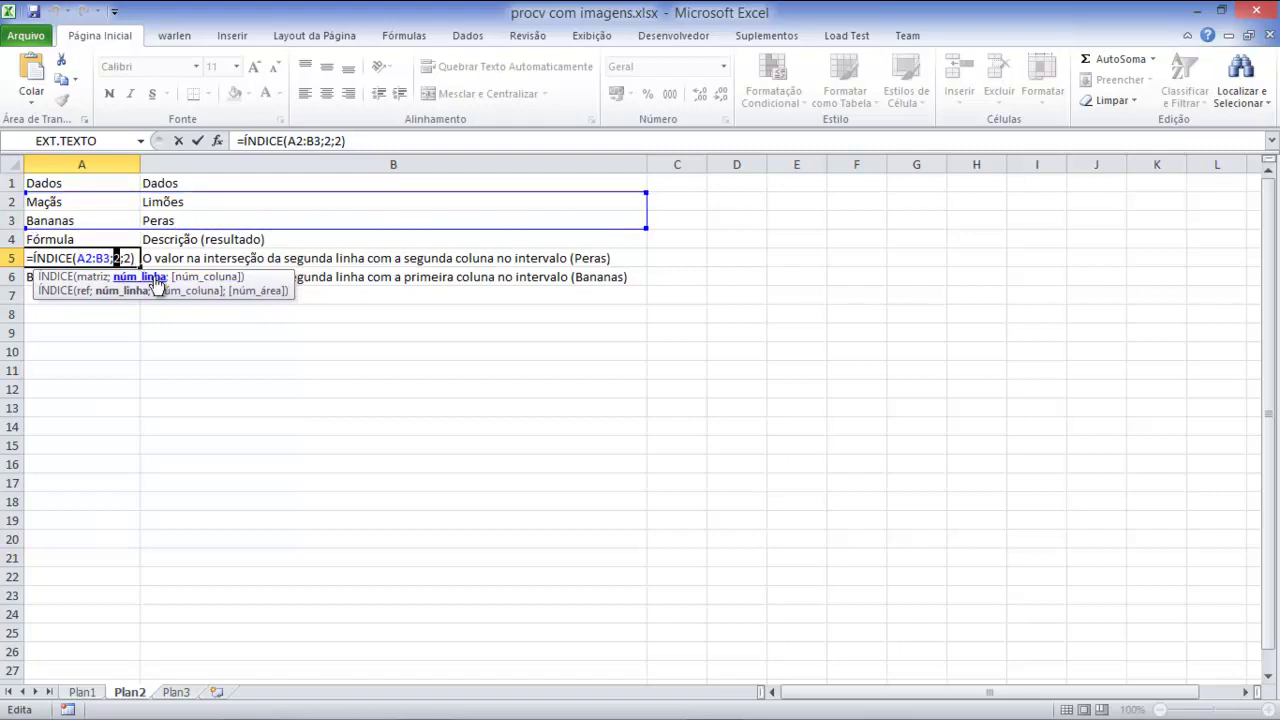
click(192, 278)
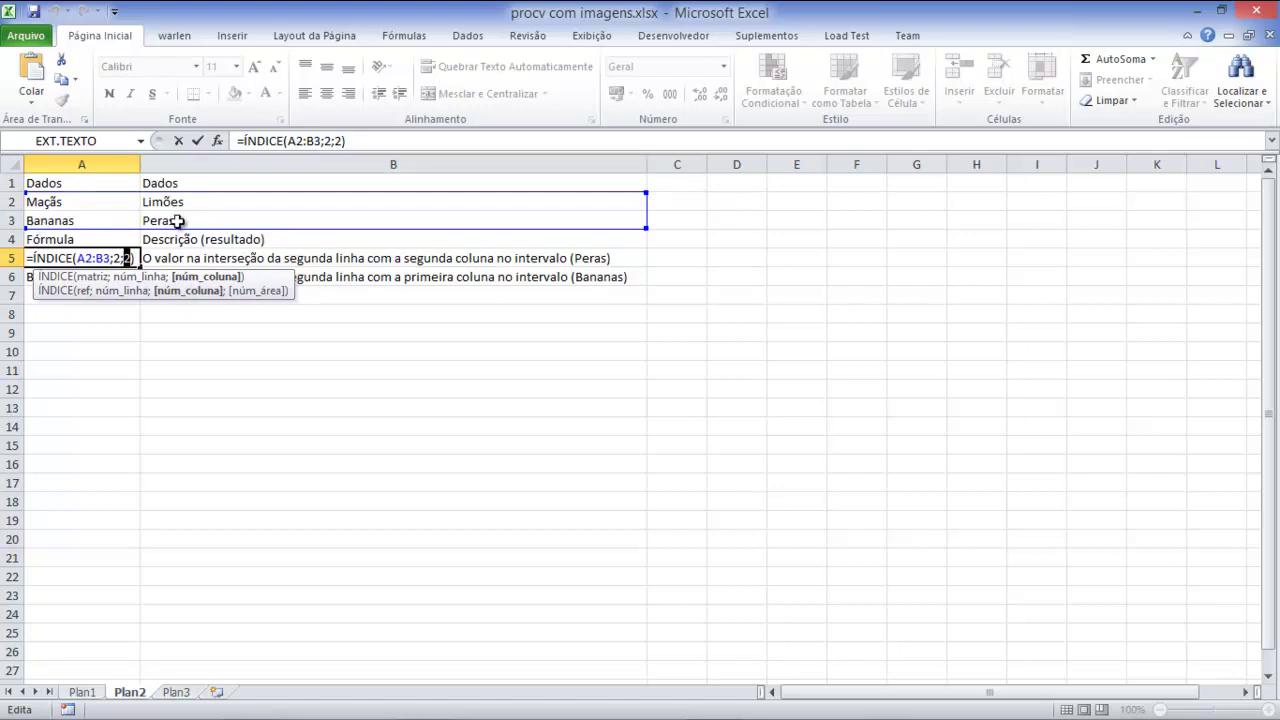
key(Return)
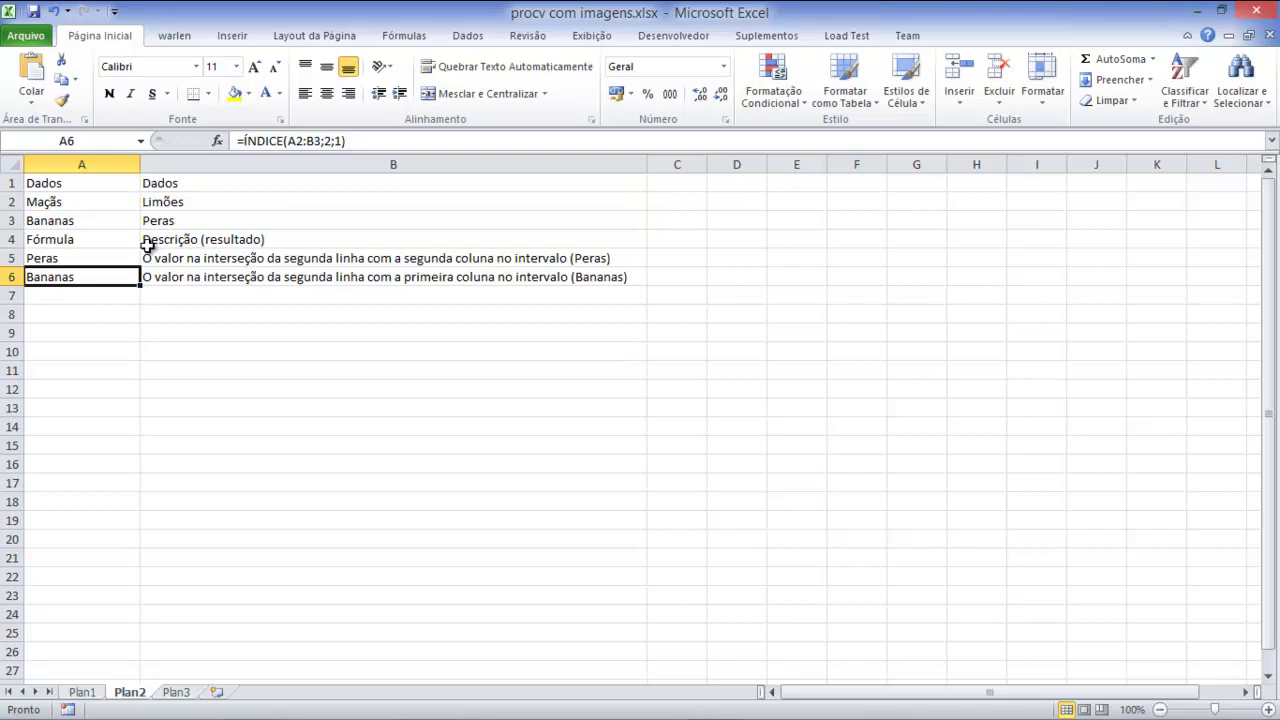
click(254, 414)
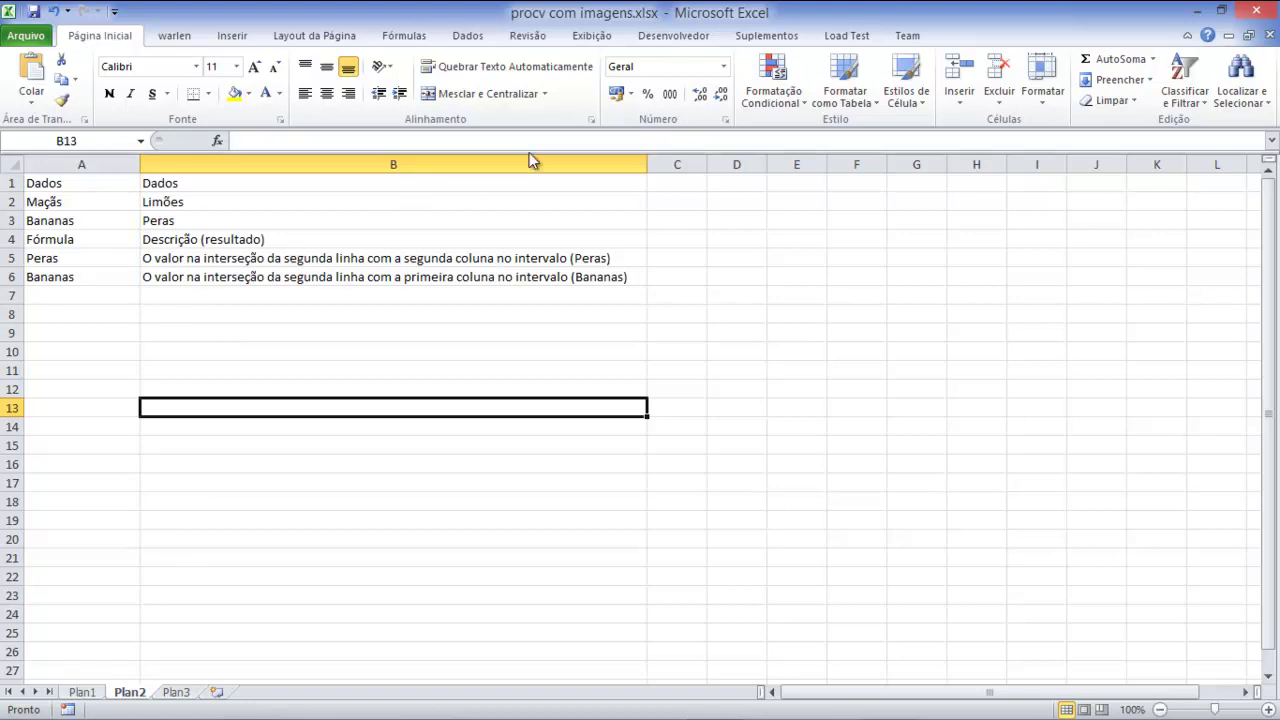
Step: Show the Fórmulas tab's Mais Funções categories, then close the list
click(392, 37)
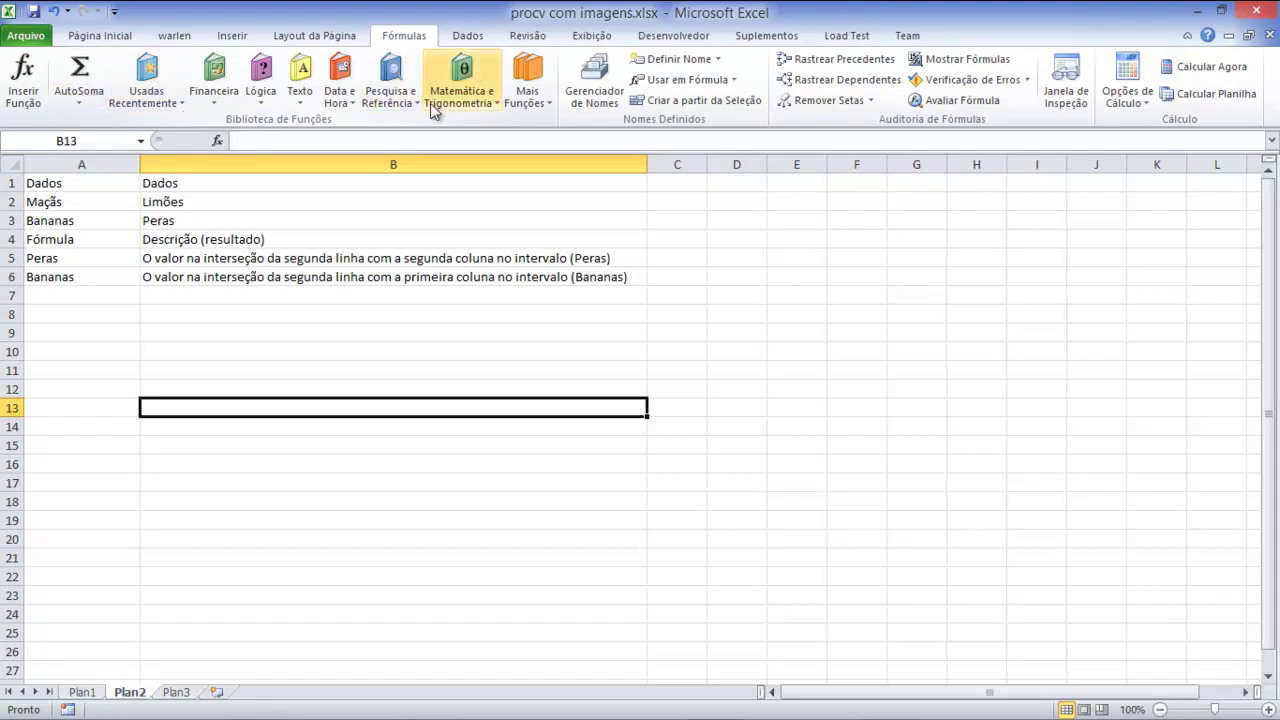
click(548, 103)
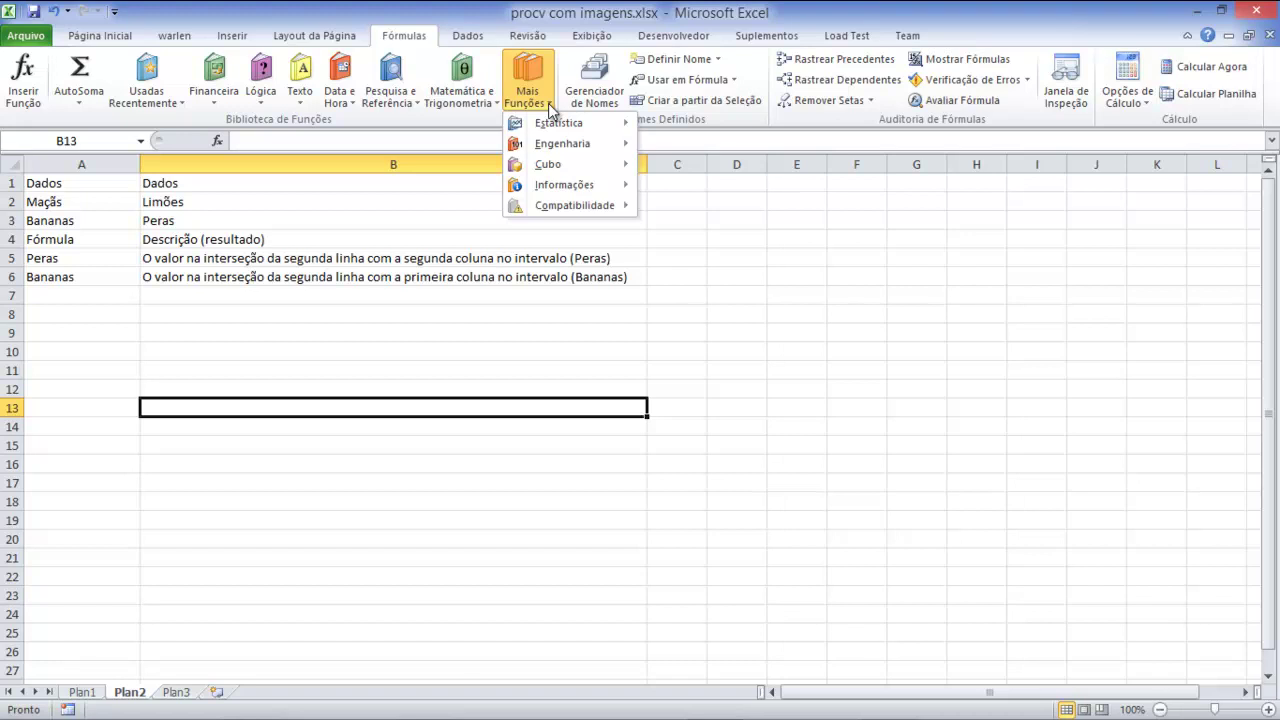
click(225, 120)
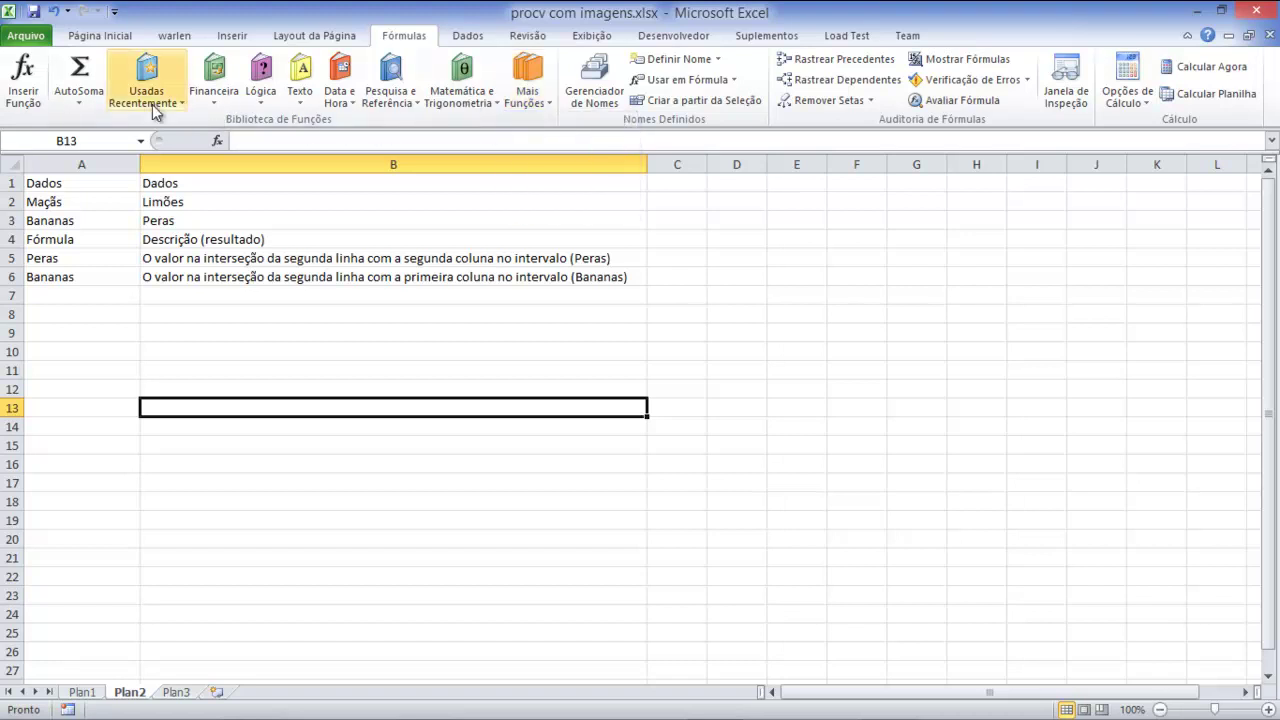
Step: Search all function categories for ÍNDICE in Inserir Função and open its help article
click(24, 85)
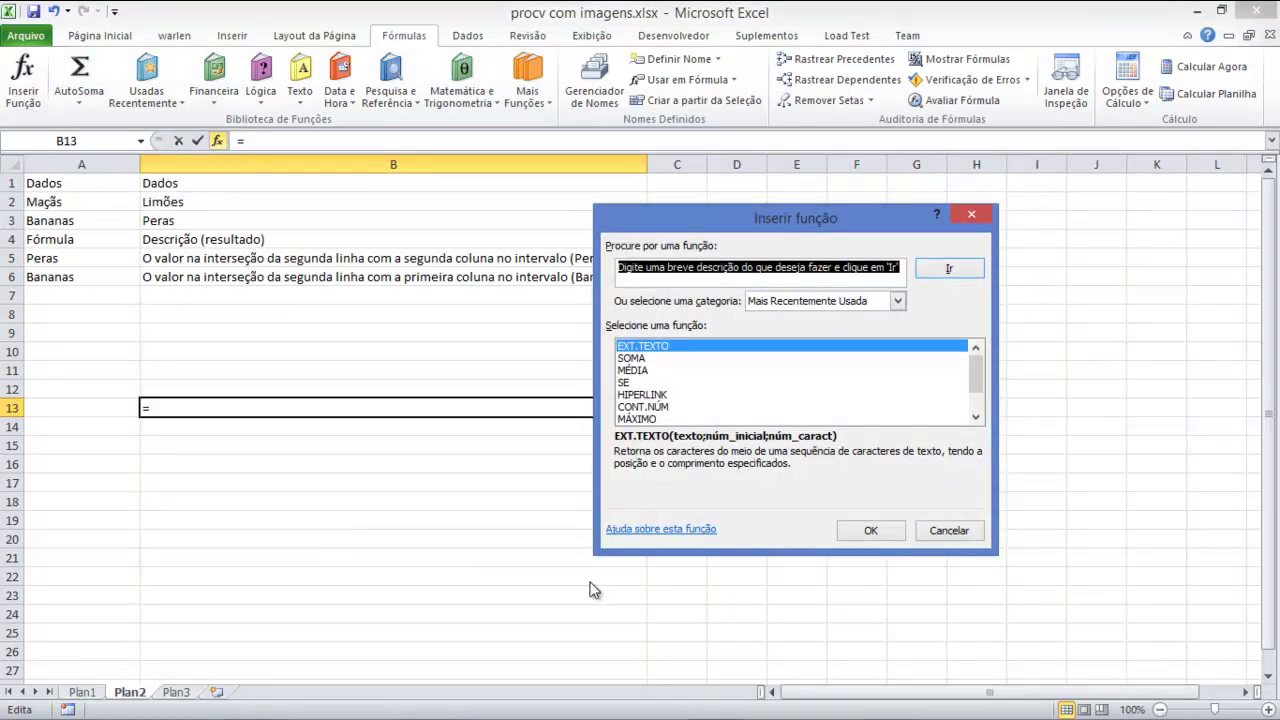
click(898, 302)
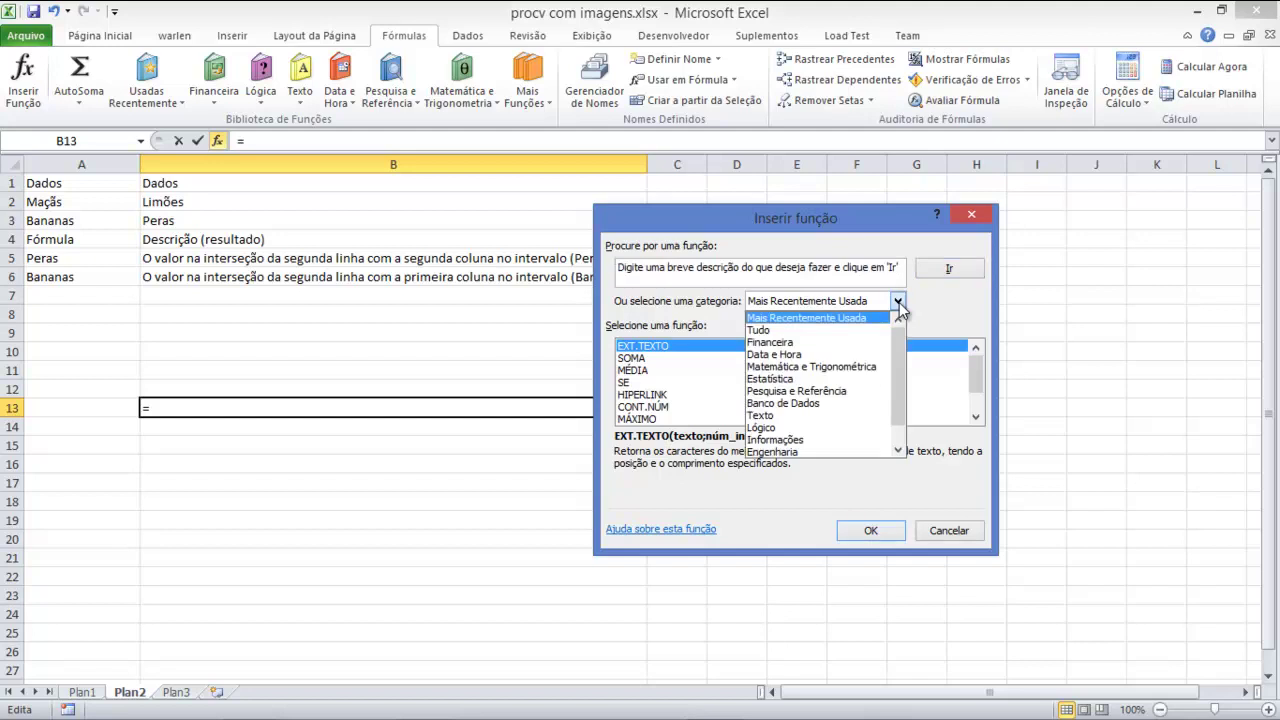
click(792, 331)
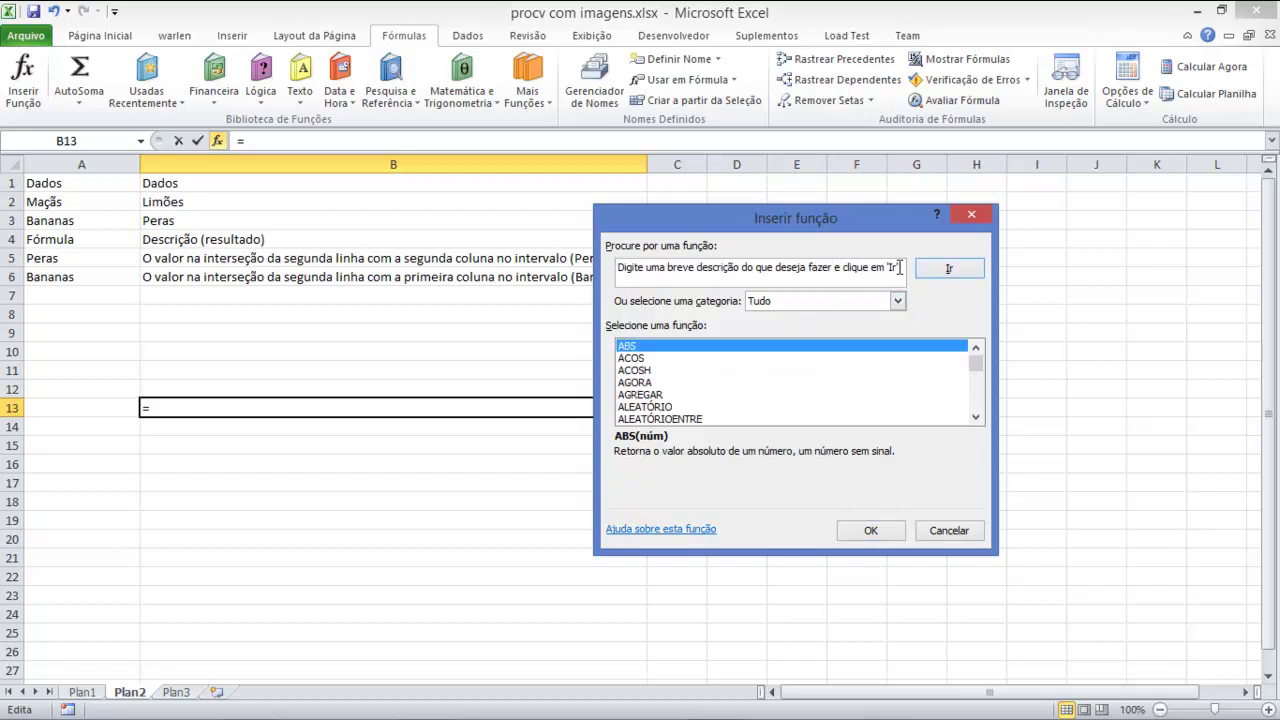
drag(898, 267, 524, 262)
text(p)
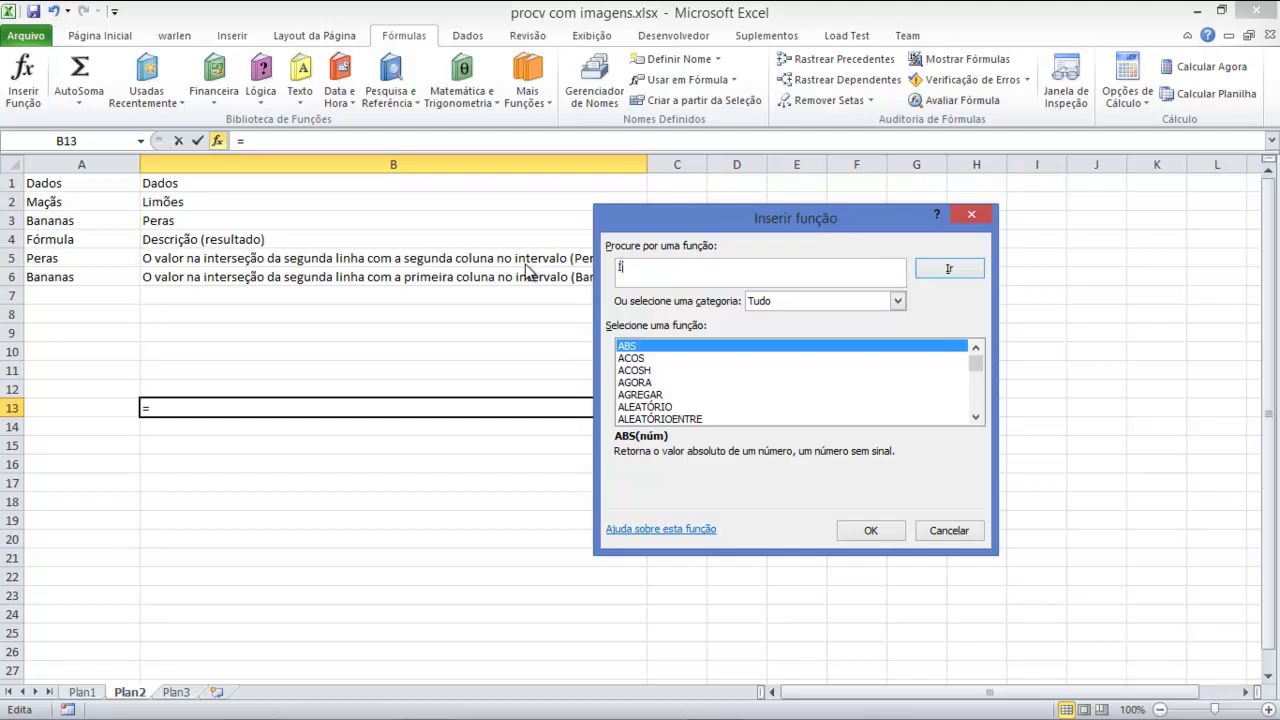
click(950, 270)
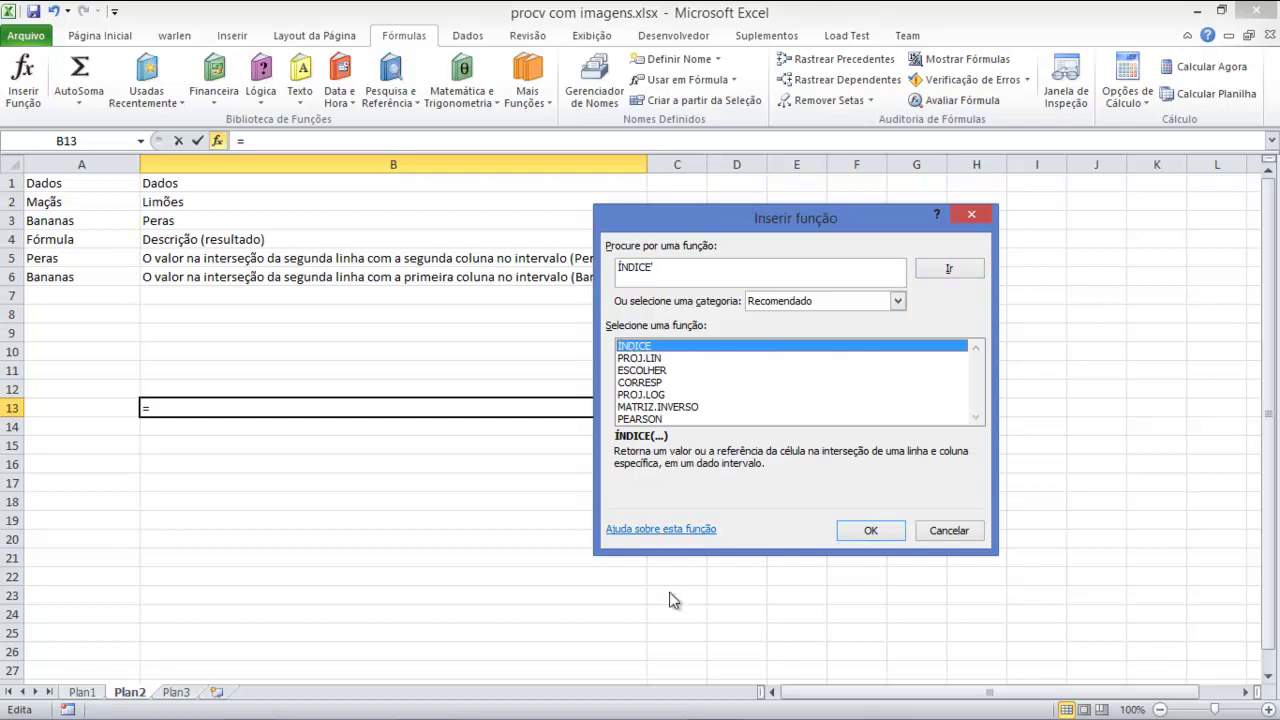
click(672, 529)
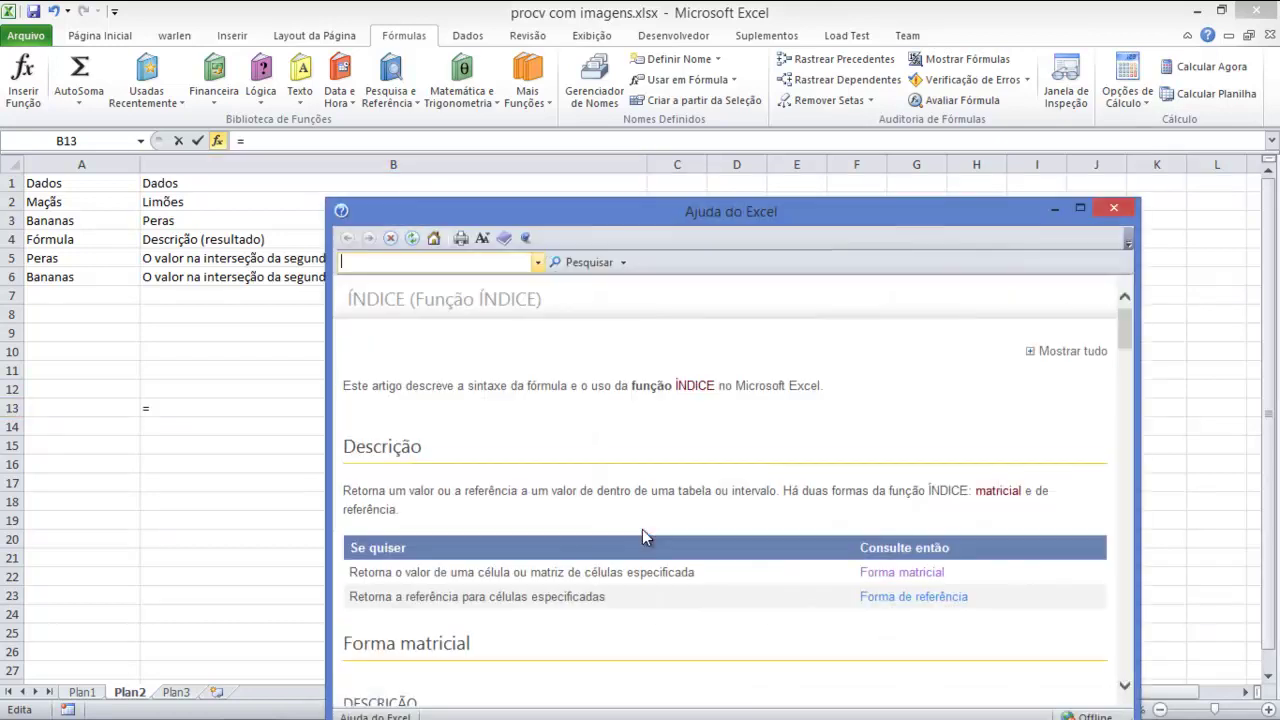
Step: Maximize and scroll through the ÍNDICE help article, then close it and cancel Inserir Função
double_click(668, 215)
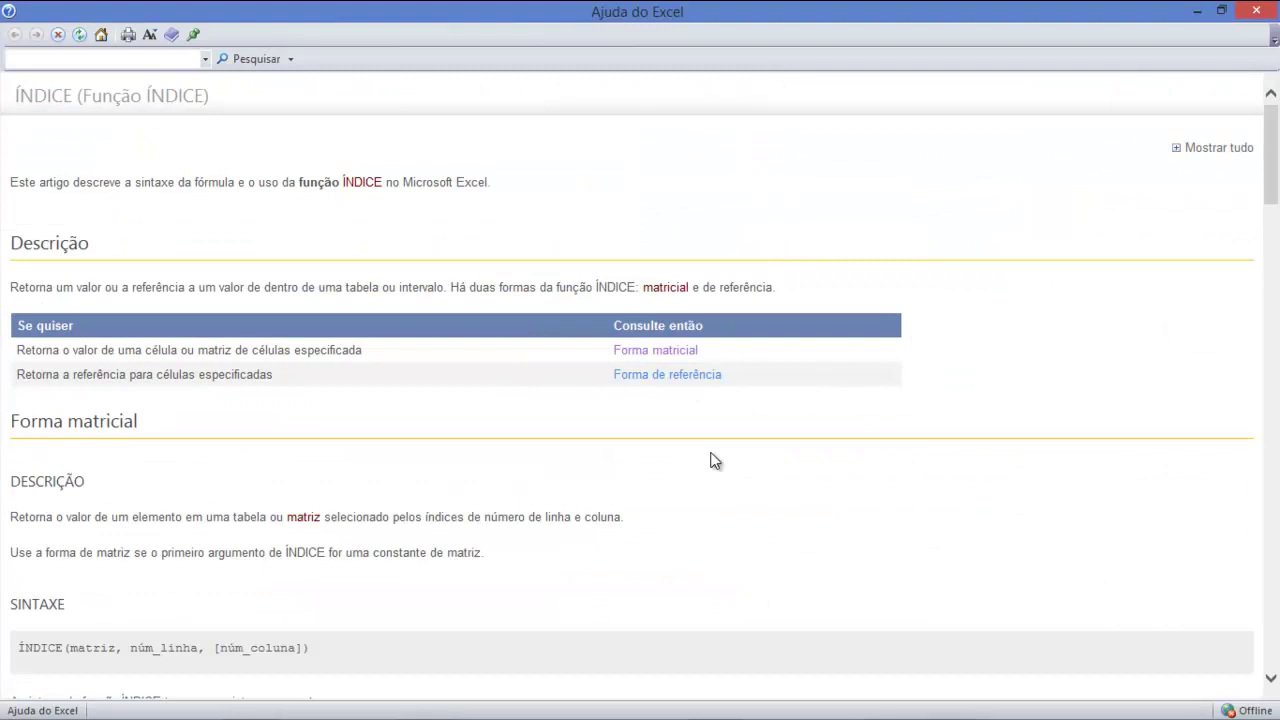
scroll(714, 490, down, 2)
scroll(714, 490, down, 10)
scroll(714, 490, down, 10)
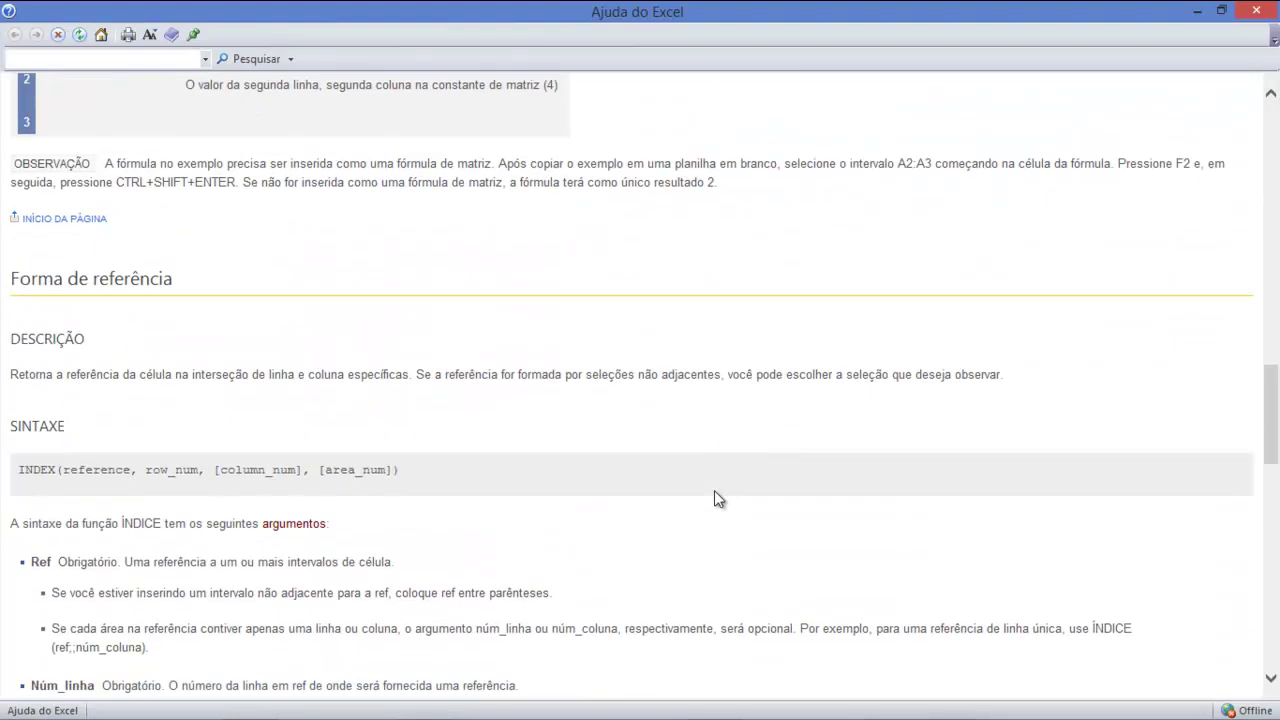
scroll(714, 490, up, 1)
scroll(714, 490, up, 5)
scroll(714, 490, up, 5)
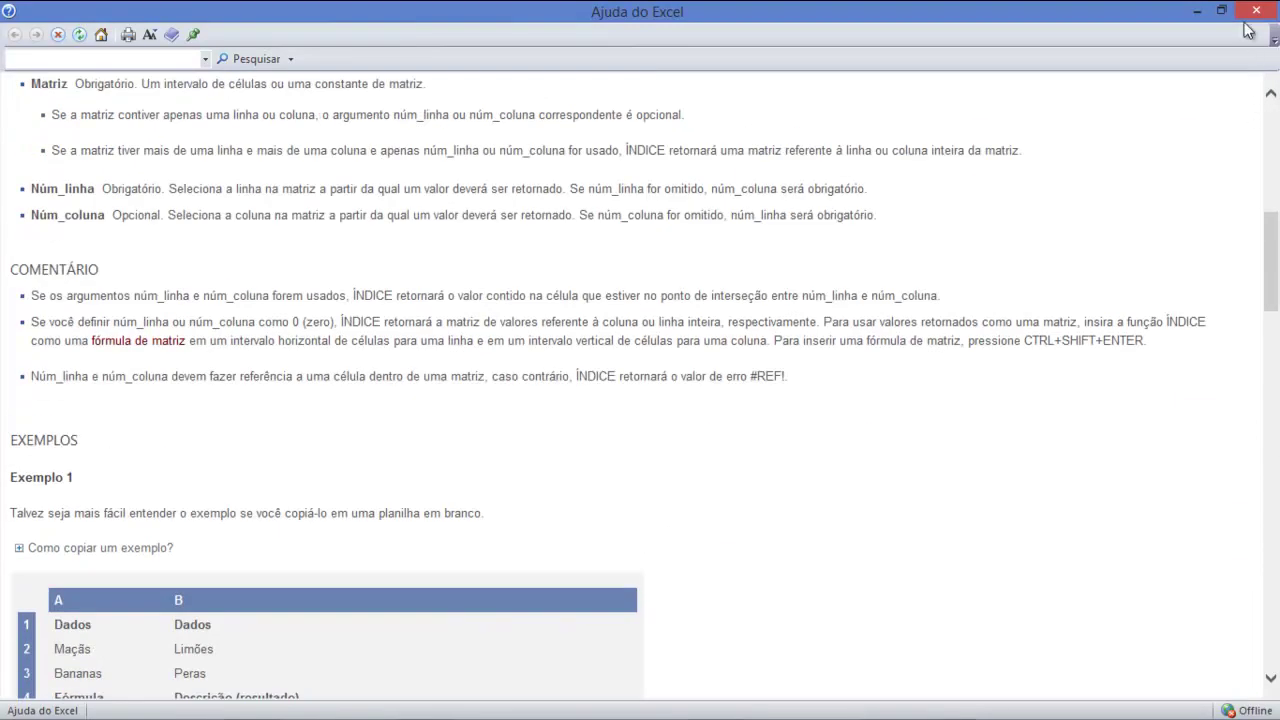
click(1255, 11)
click(981, 209)
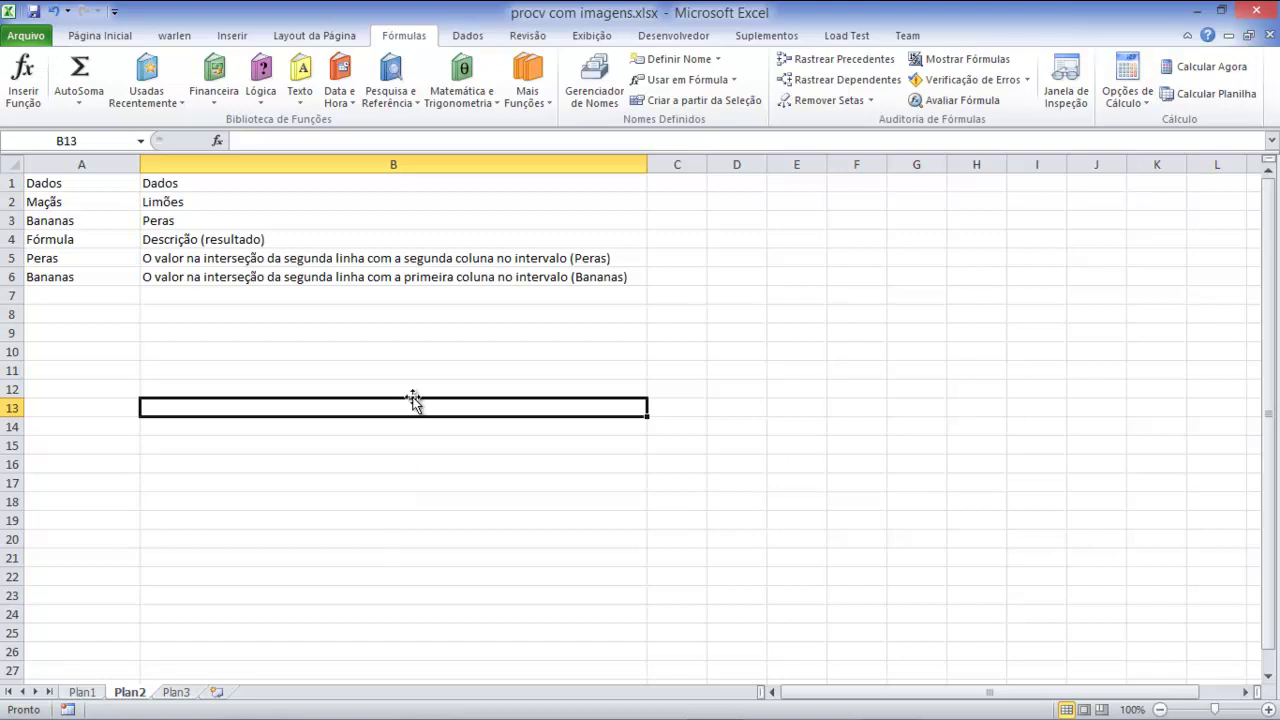
Step: Go to the Plan1 sheet and delete the ÍNDICE formula in G5
click(224, 354)
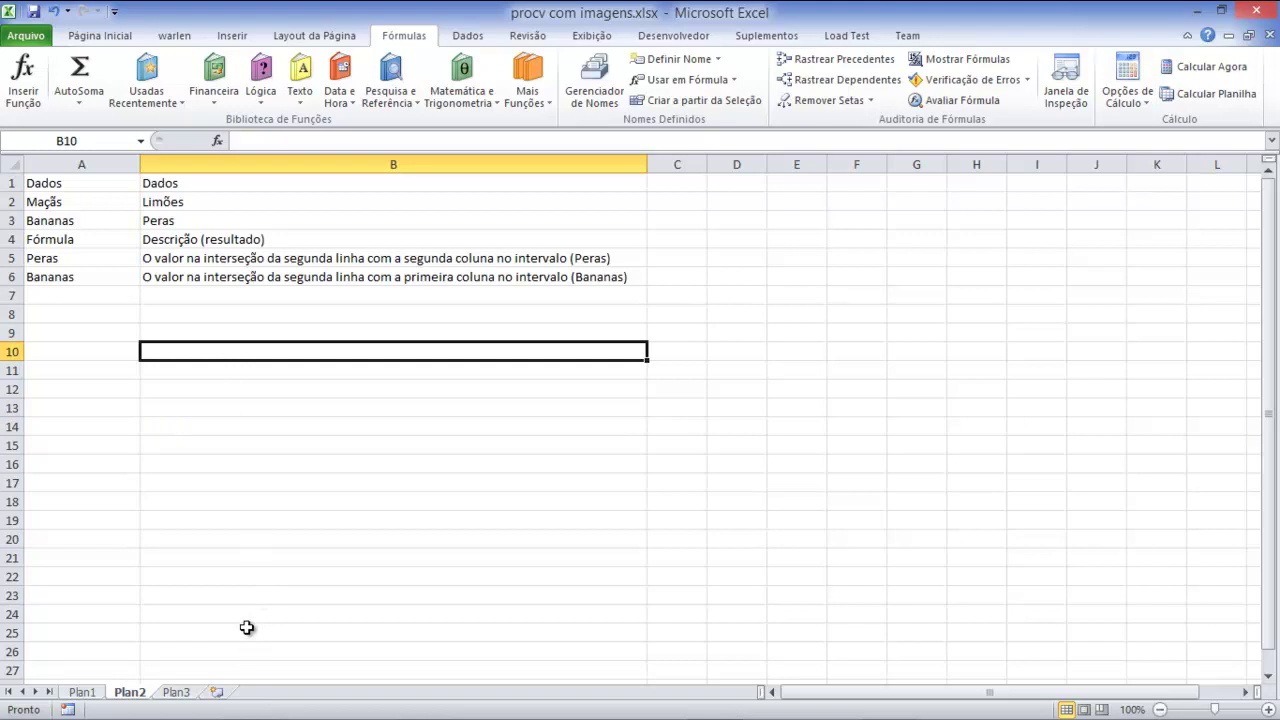
click(82, 692)
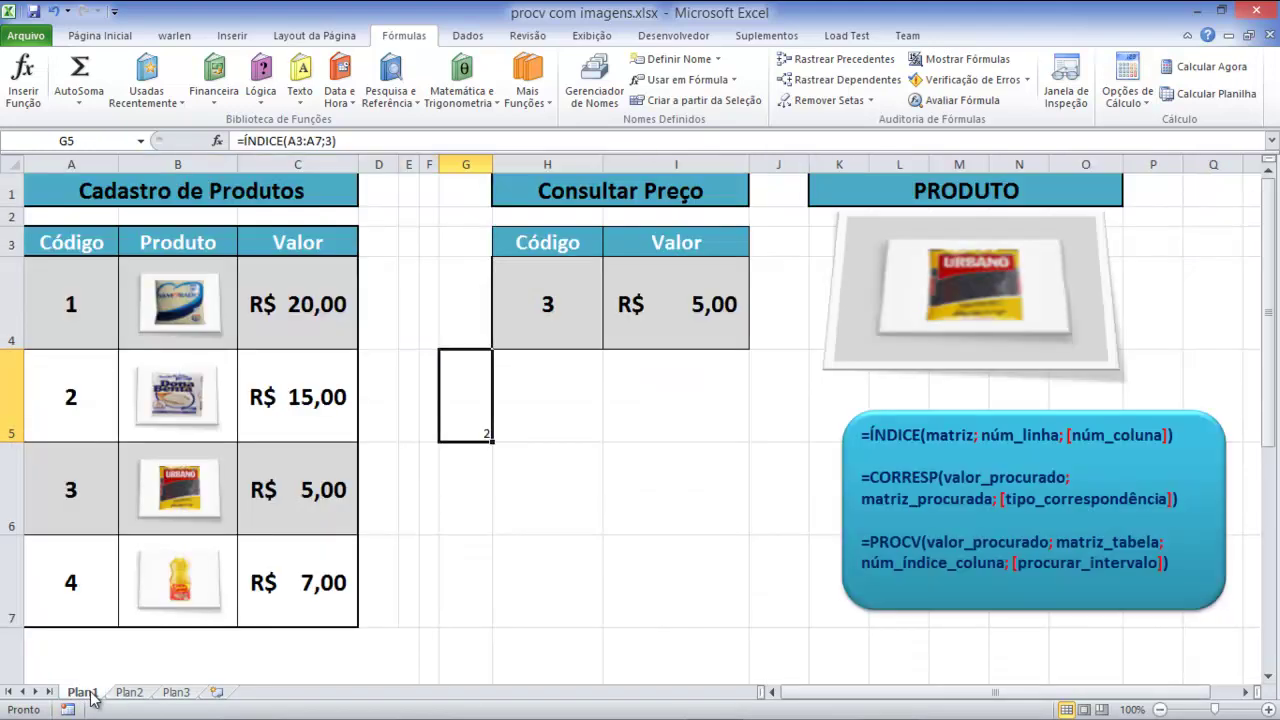
key(Delete)
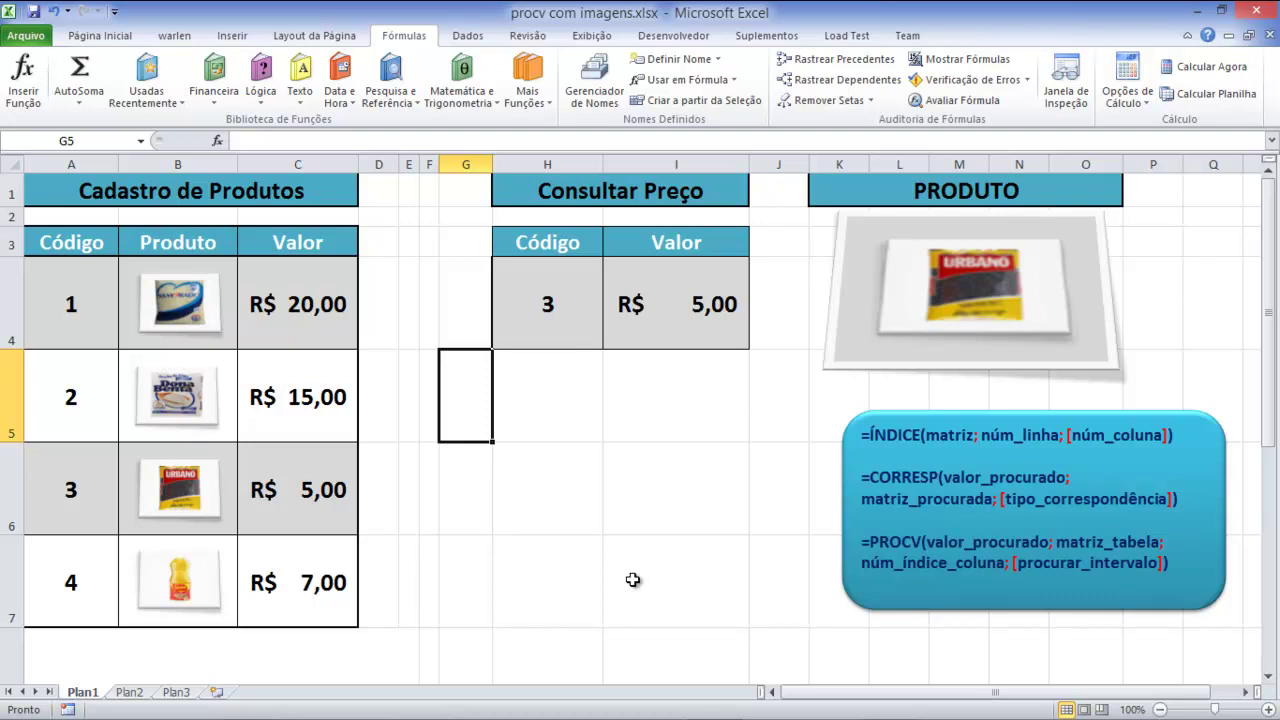
Step: In F5, begin the formula =CORRESP(20; using the CORRESP autocomplete suggestion
click(446, 480)
click(426, 426)
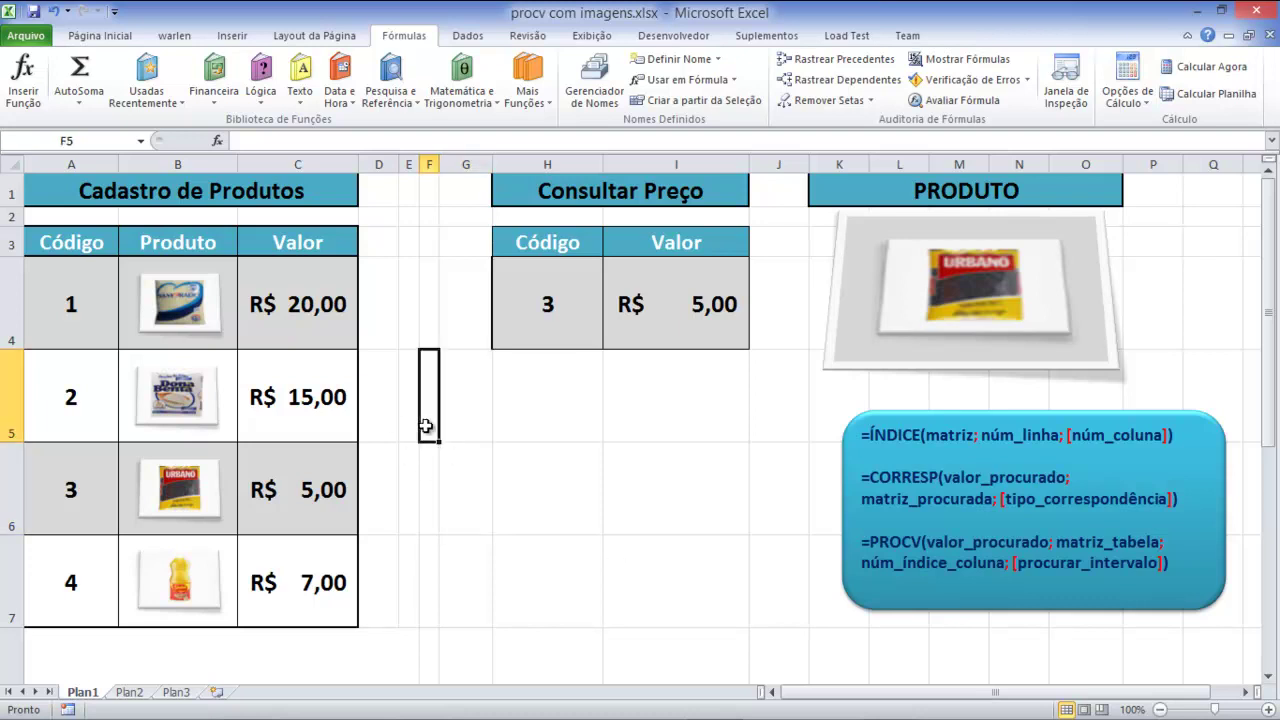
text(=CORR)
key(Down)
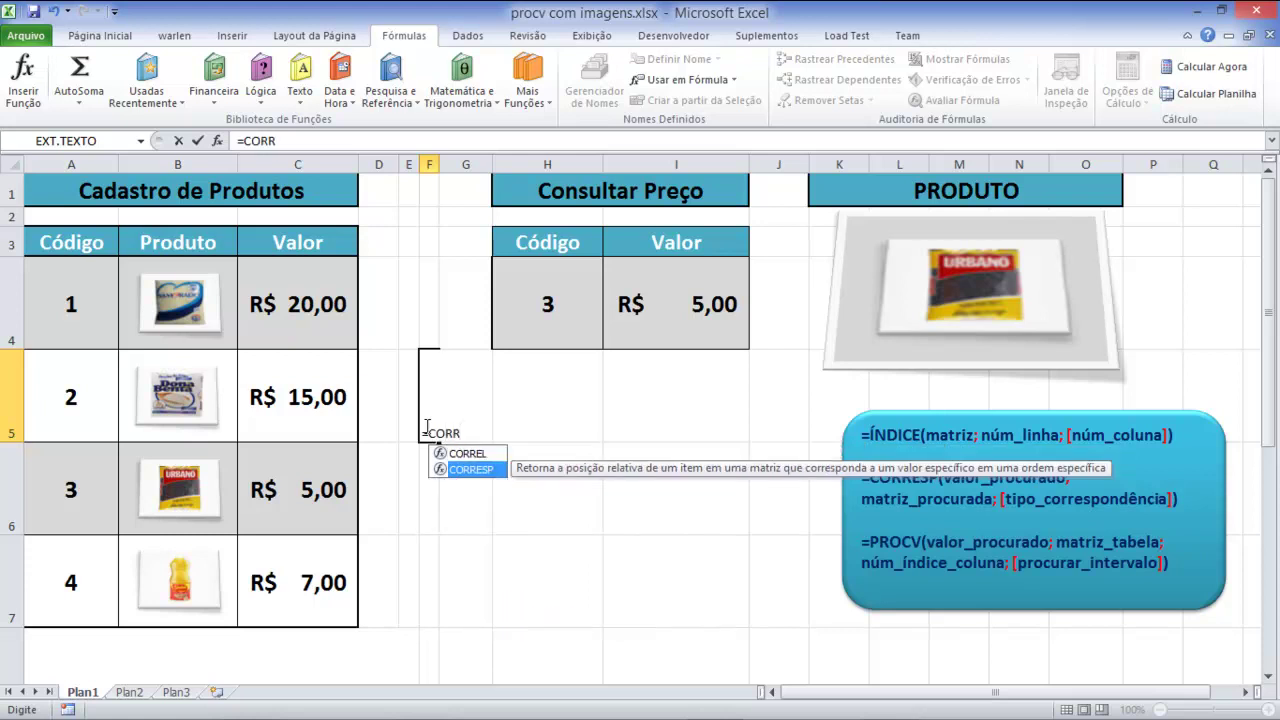
key(Tab)
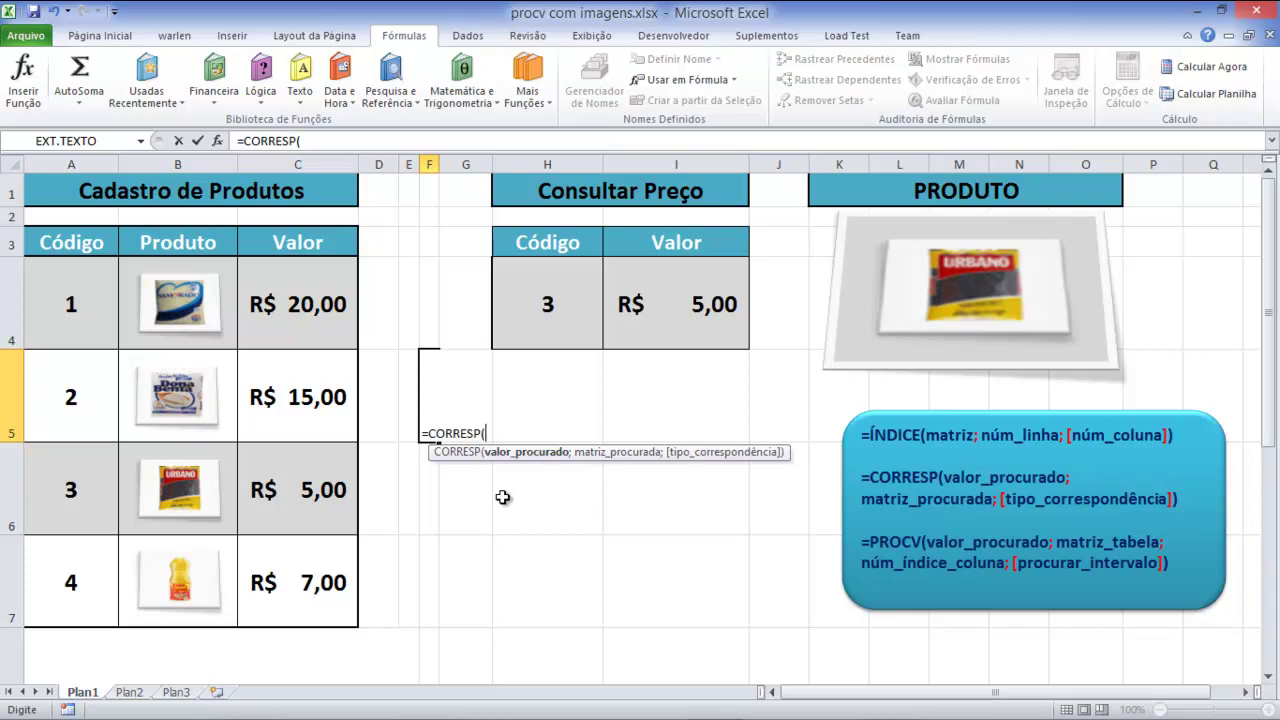
text(20)
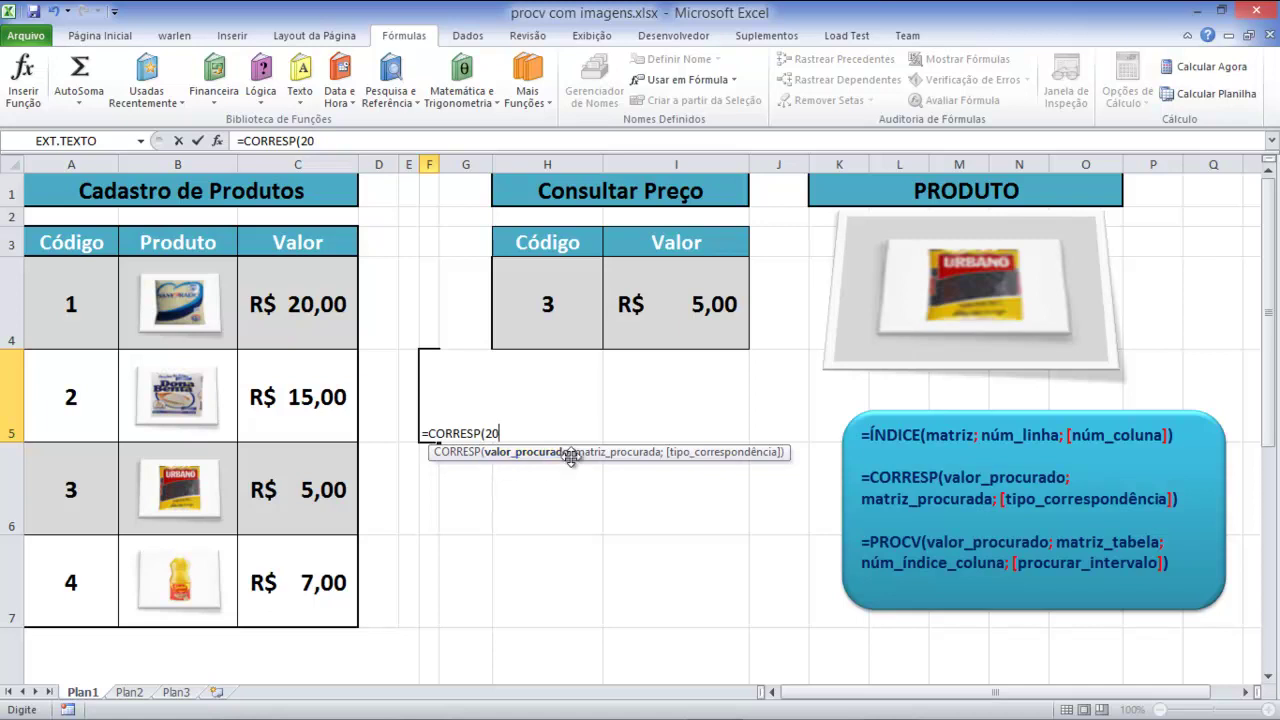
text(;)
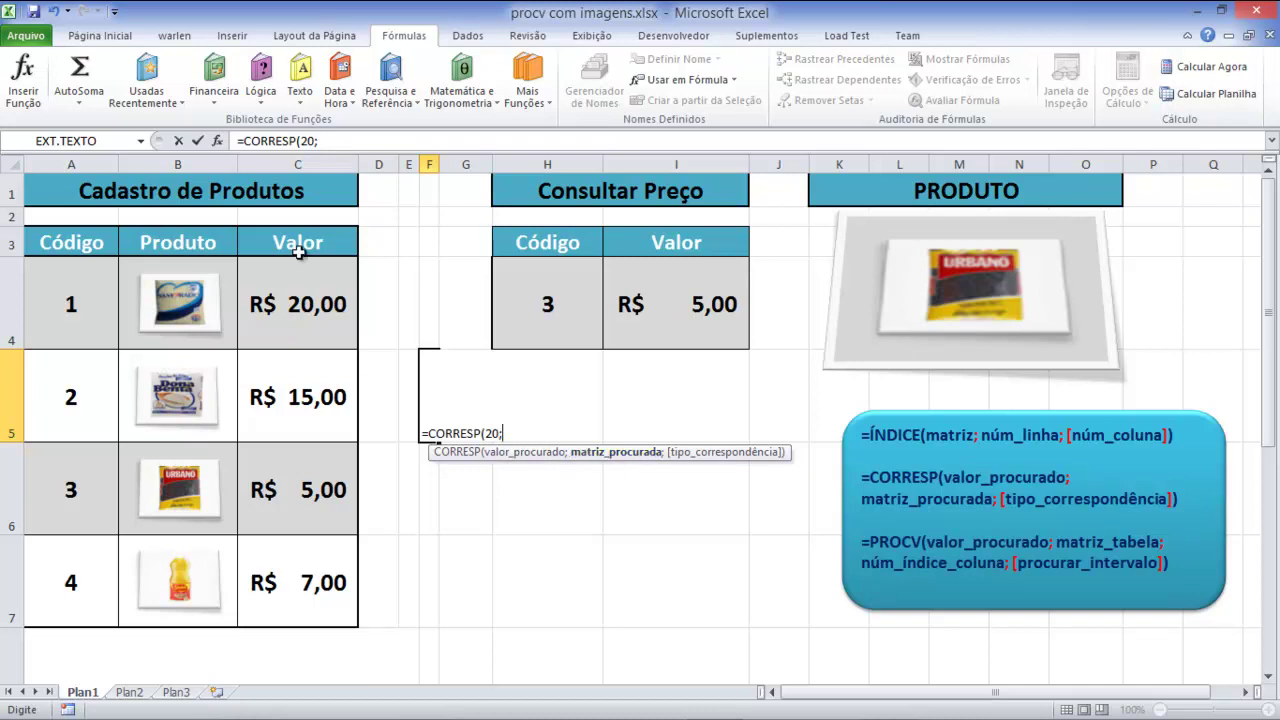
Step: After trying several ranges, settle on C3:C7 so F5 reads =CORRESP(20;C3:C7;
drag(298, 240, 293, 562)
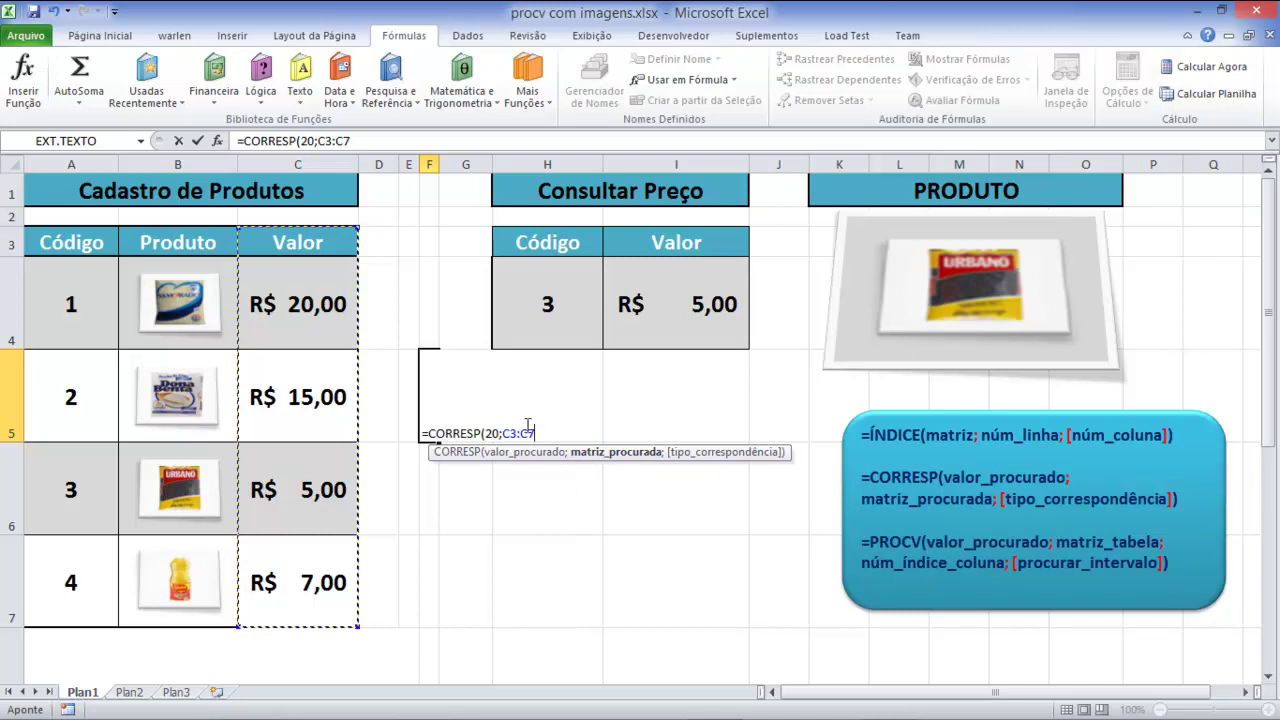
drag(286, 244, 278, 583)
drag(65, 250, 288, 243)
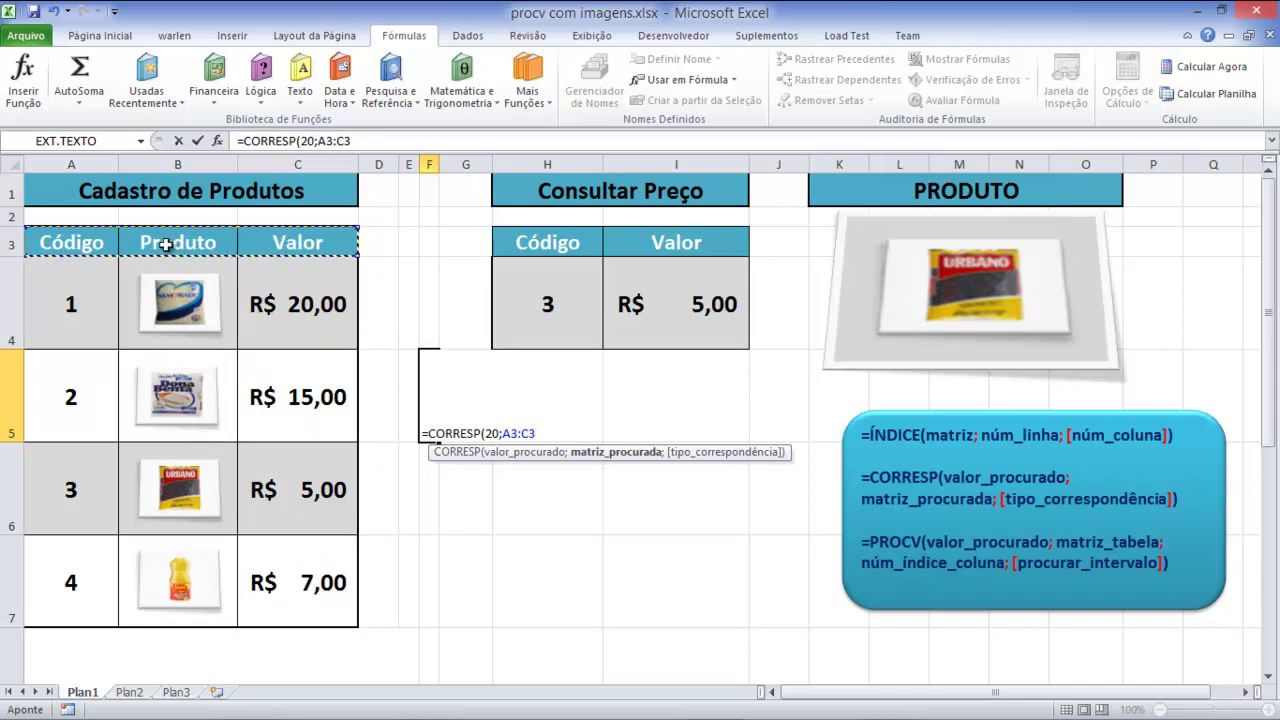
mouse_move(62, 243)
mouse_down()
mouse_move(300, 397)
mouse_move(295, 570)
mouse_up()
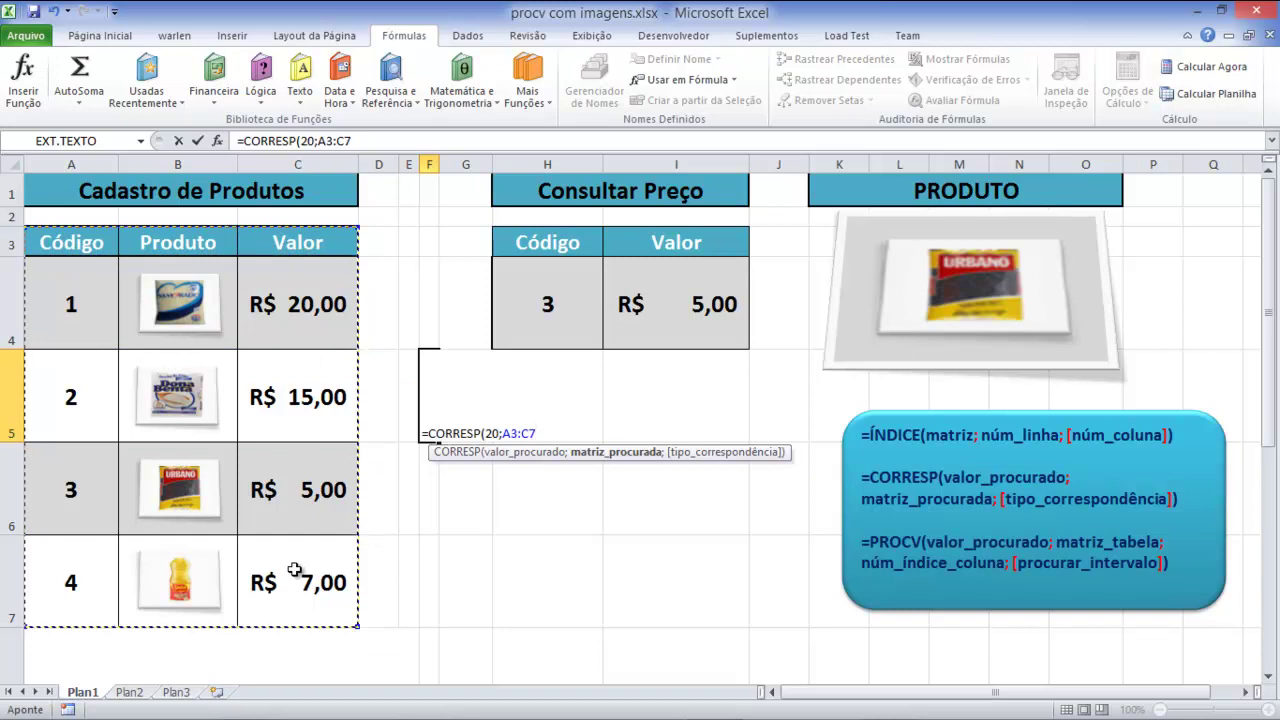
drag(298, 243, 266, 586)
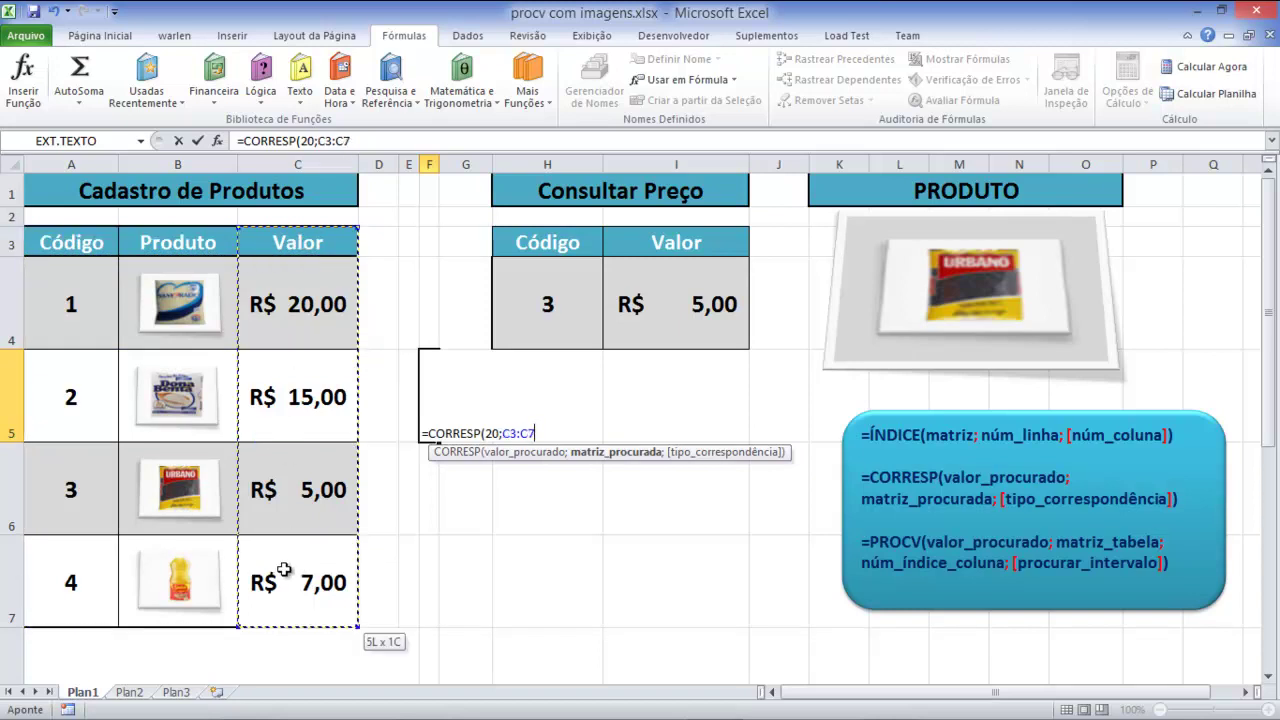
drag(94, 571, 403, 586)
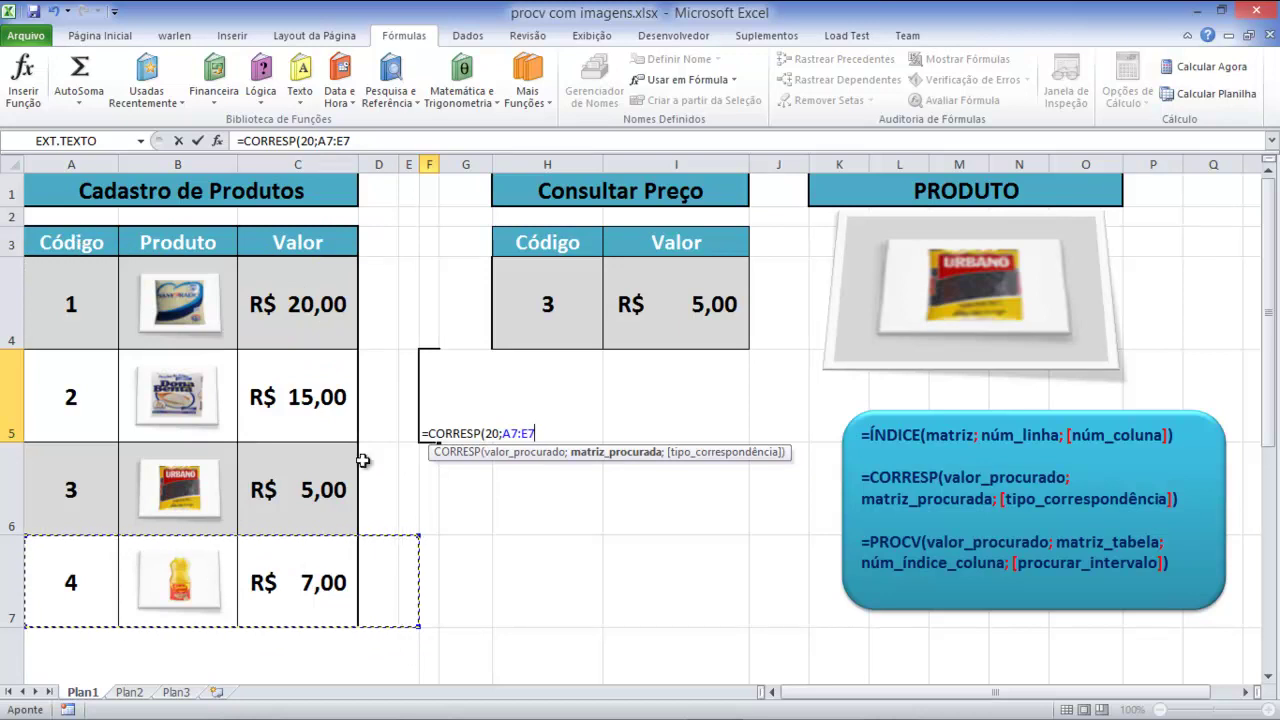
key(BackSpace)
key(BackSpace)
key(BackSpace)
key(BackSpace)
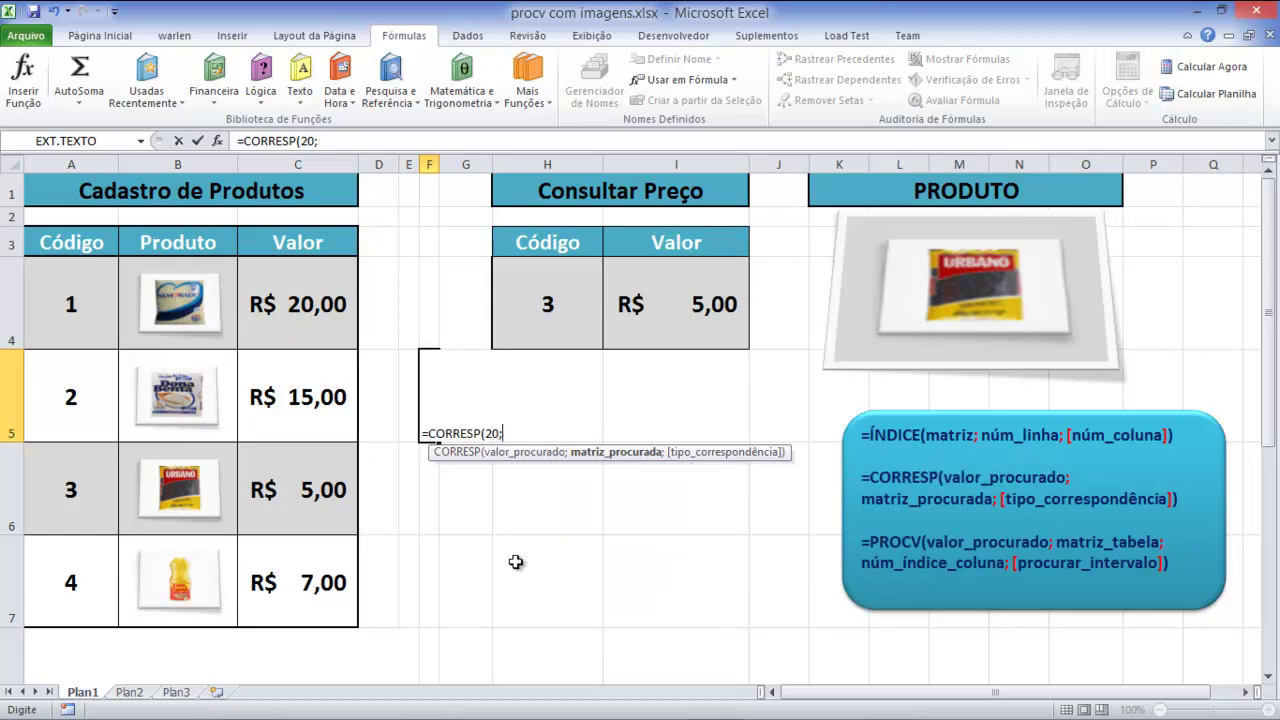
drag(297, 300, 288, 527)
drag(292, 241, 288, 586)
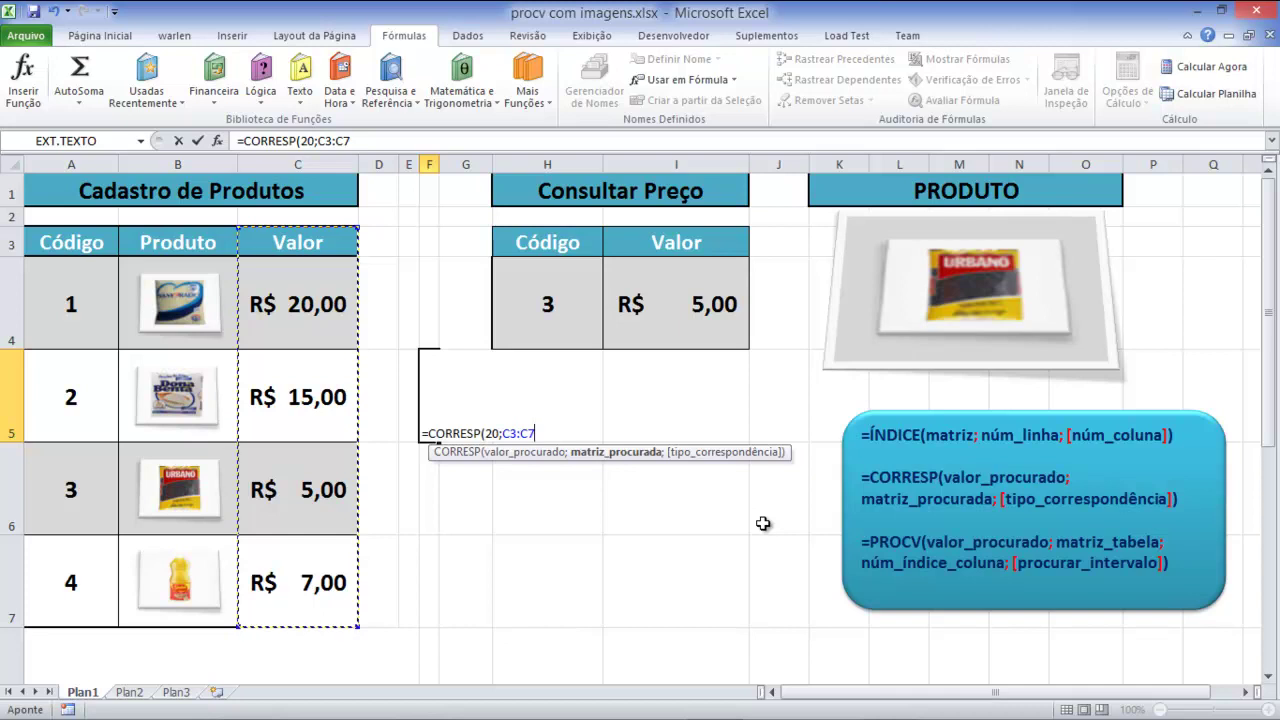
text(;)
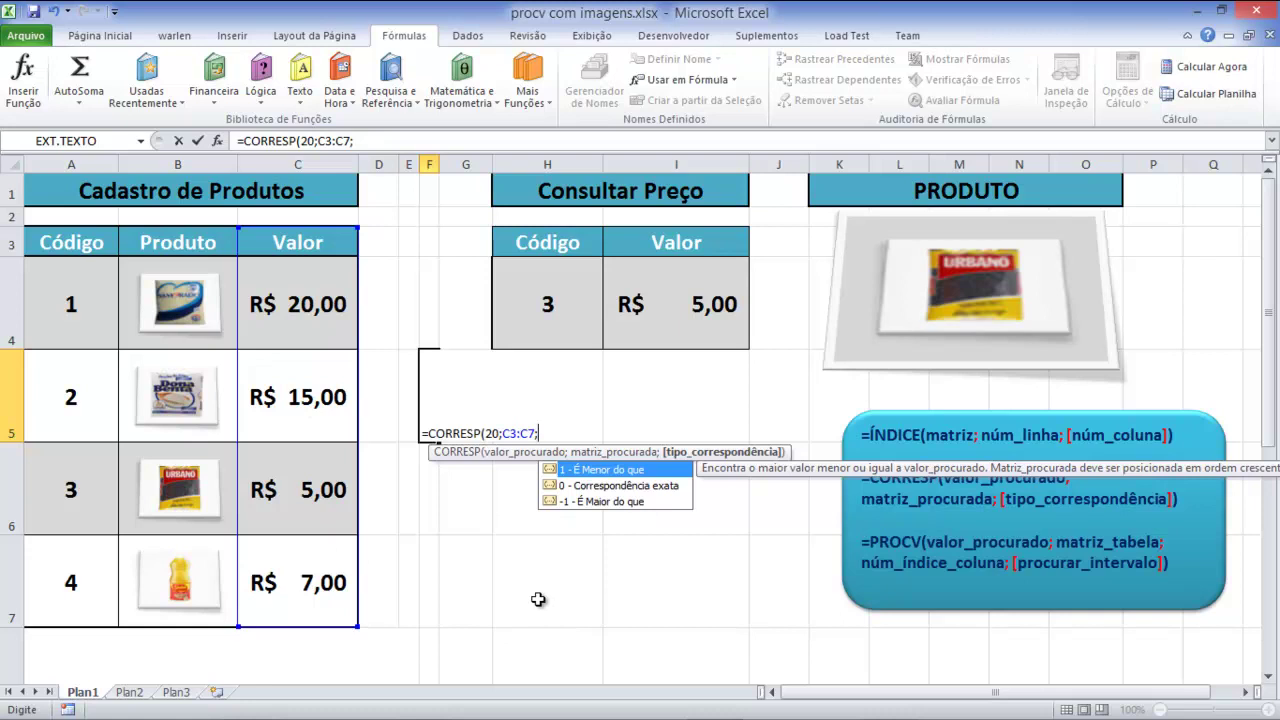
Step: Choose exact match (0) and commit =CORRESP(20;C3:C7;0) in F5
double_click(598, 488)
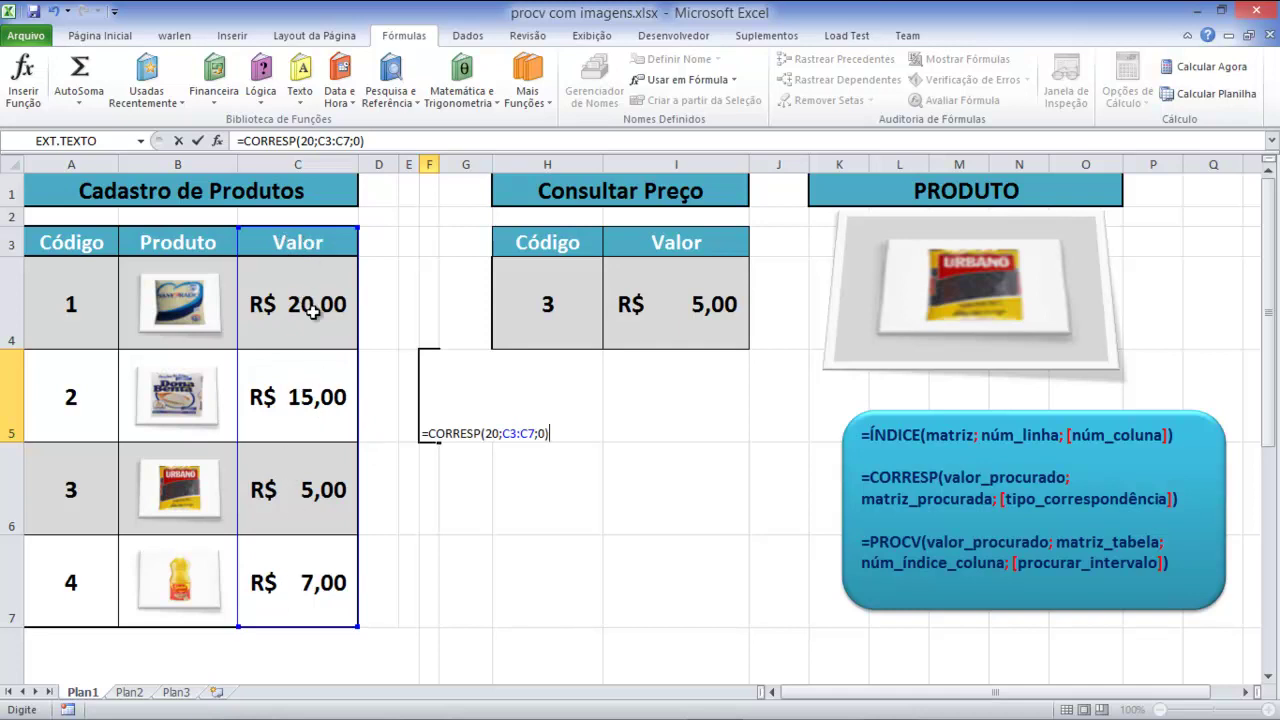
key(Return)
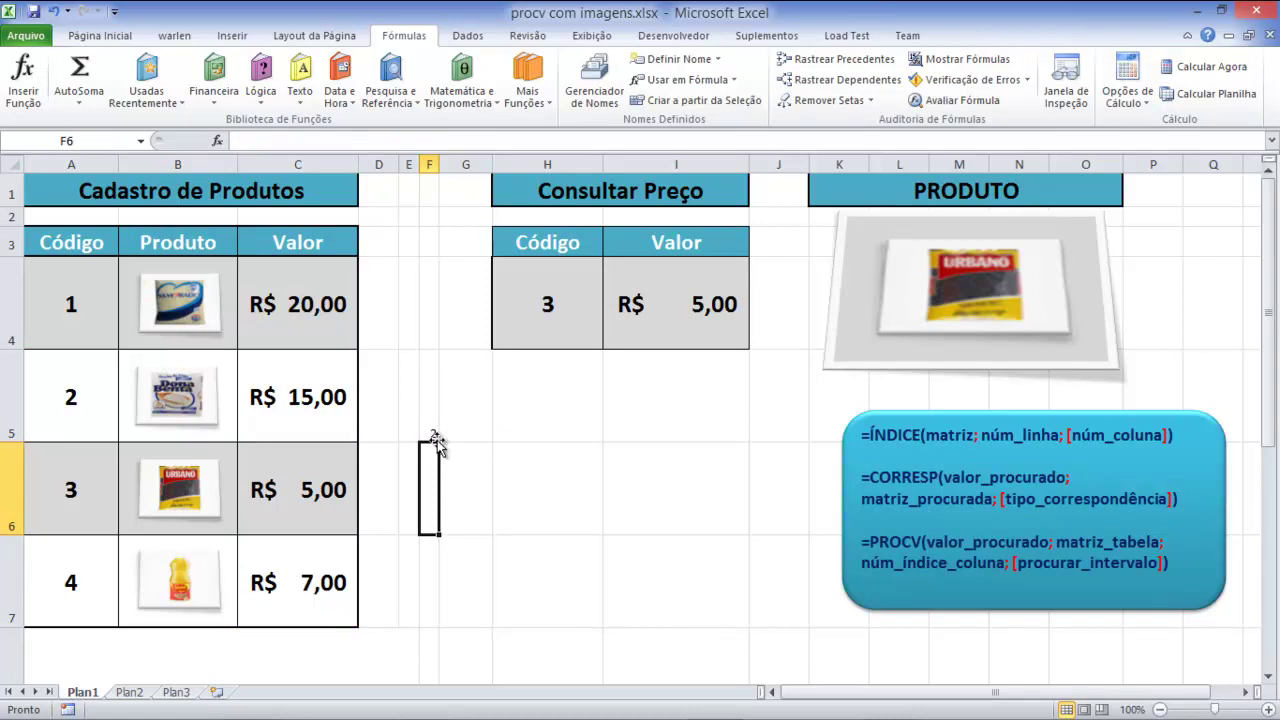
Step: Highlight the Valor range C3:C7 for explanation, then delete F5's CORRESP formula
click(434, 426)
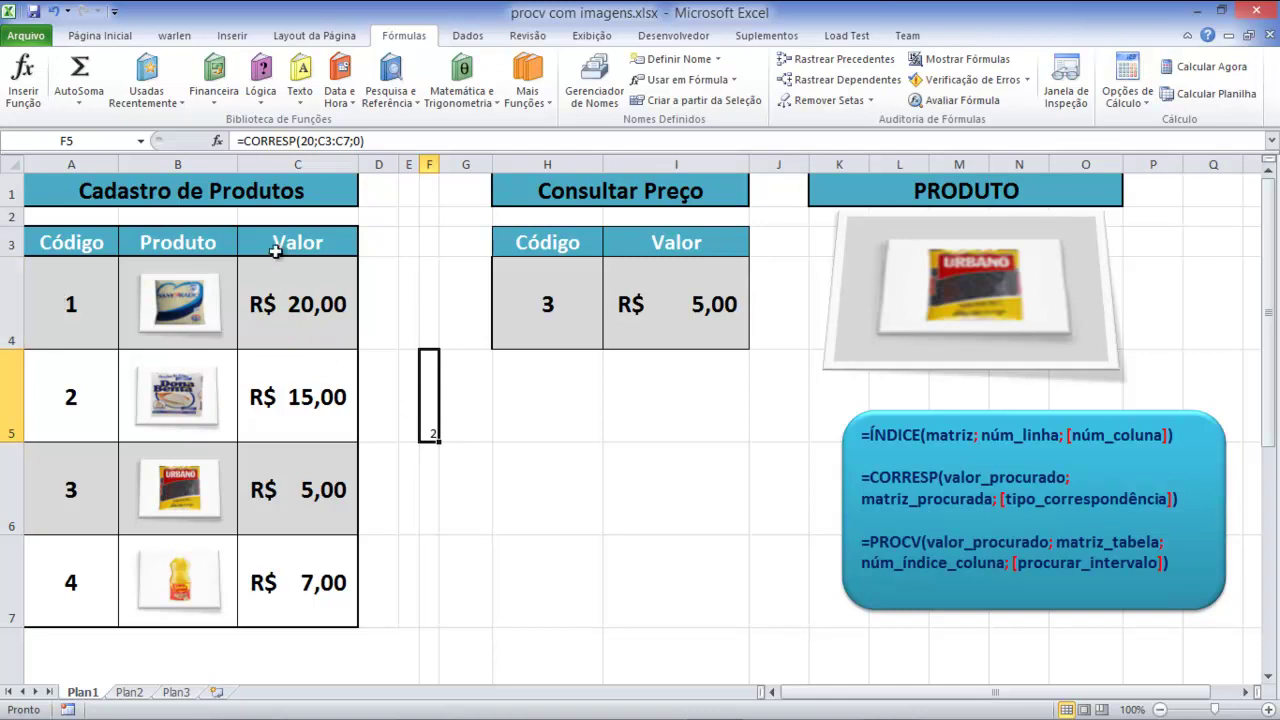
drag(287, 240, 282, 575)
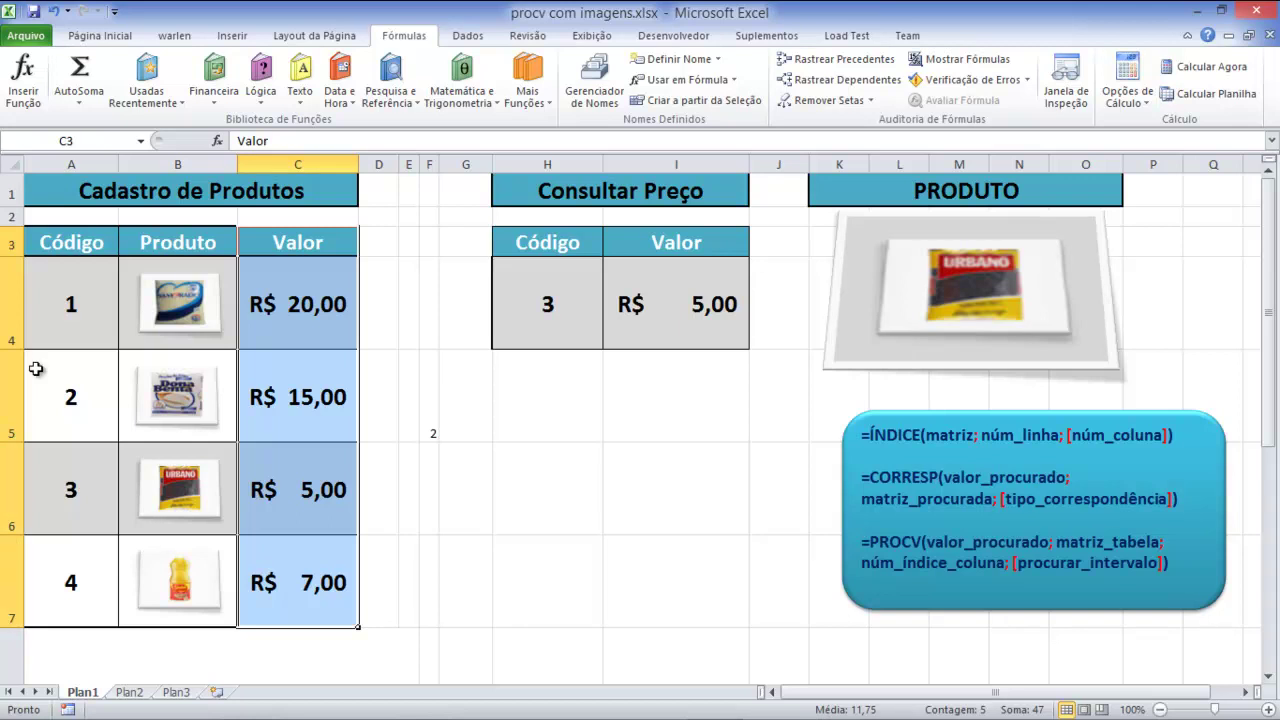
click(430, 432)
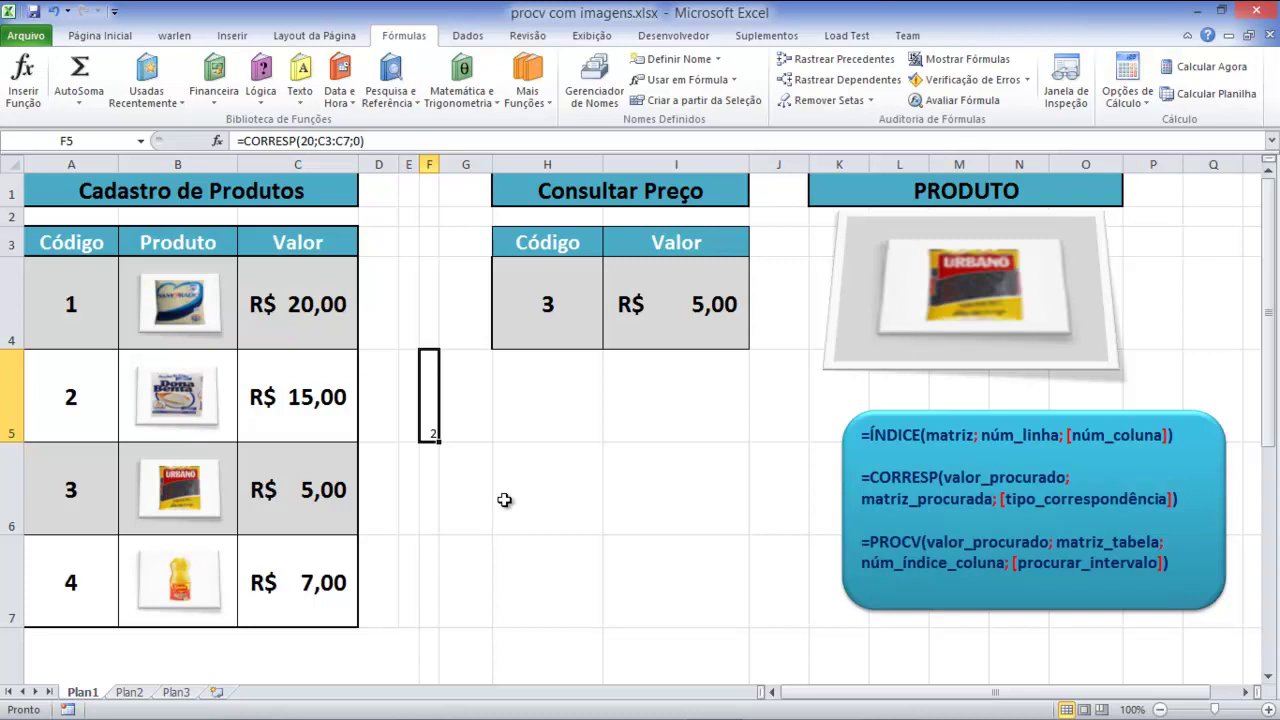
key(Delete)
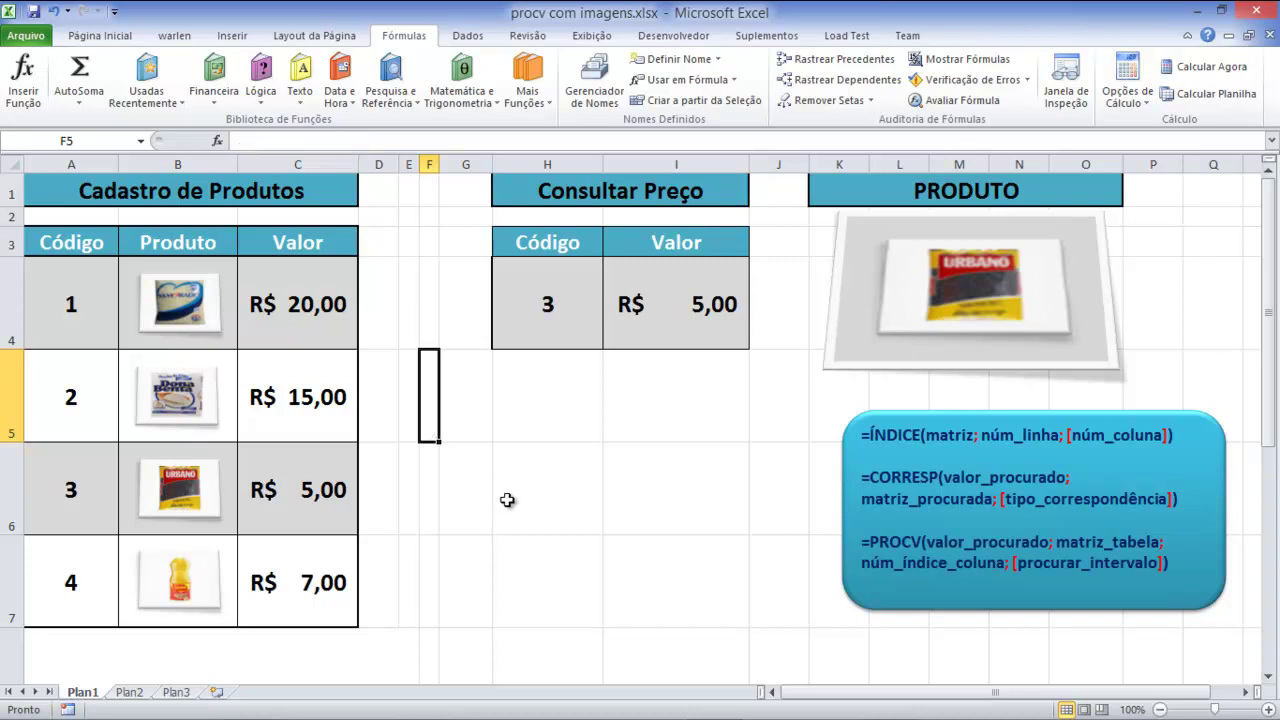
Step: In F5, start =CORRESP(H4; using the code in H4 as lookup value
click(462, 516)
click(431, 424)
text(=CORR)
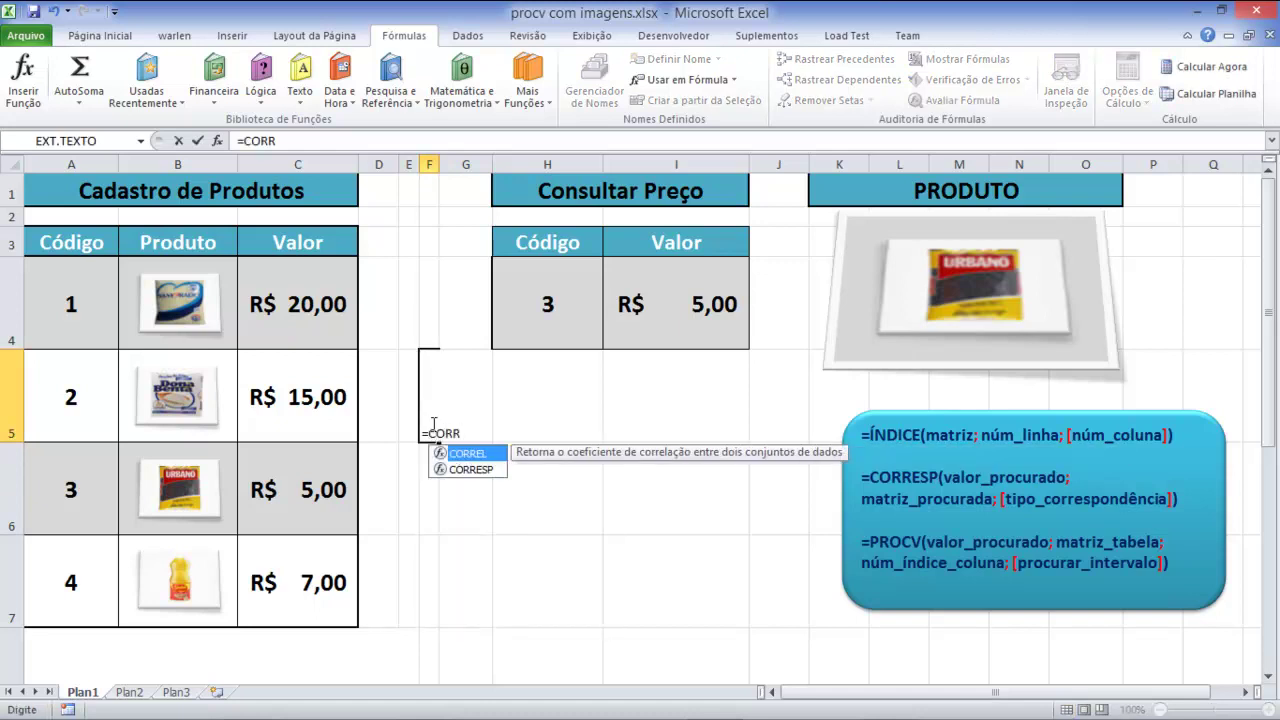
key(Down)
key(Tab)
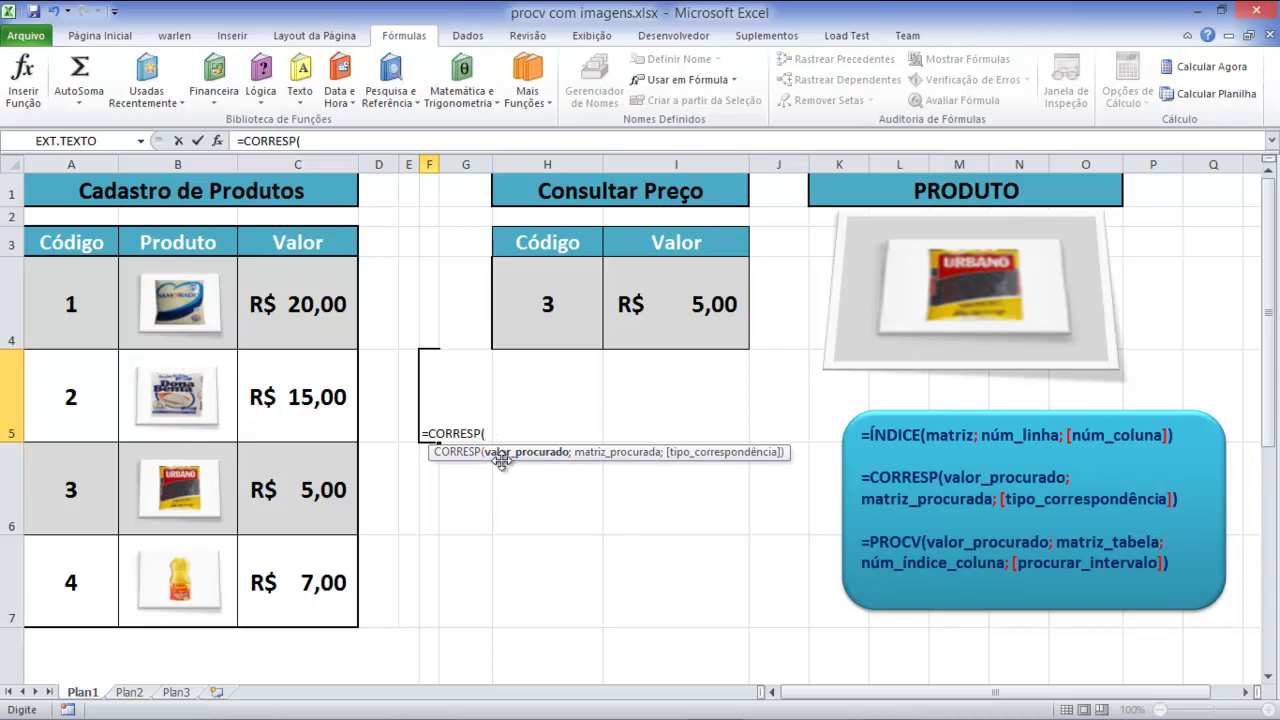
click(552, 304)
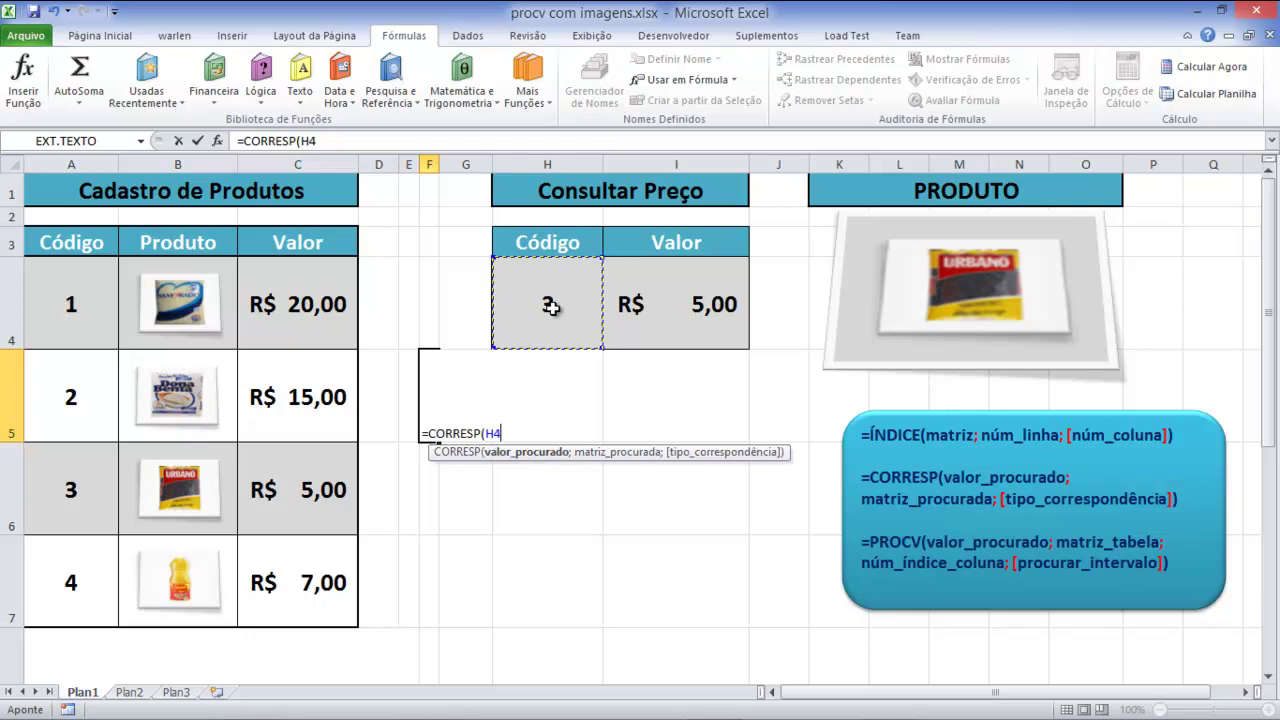
text(;)
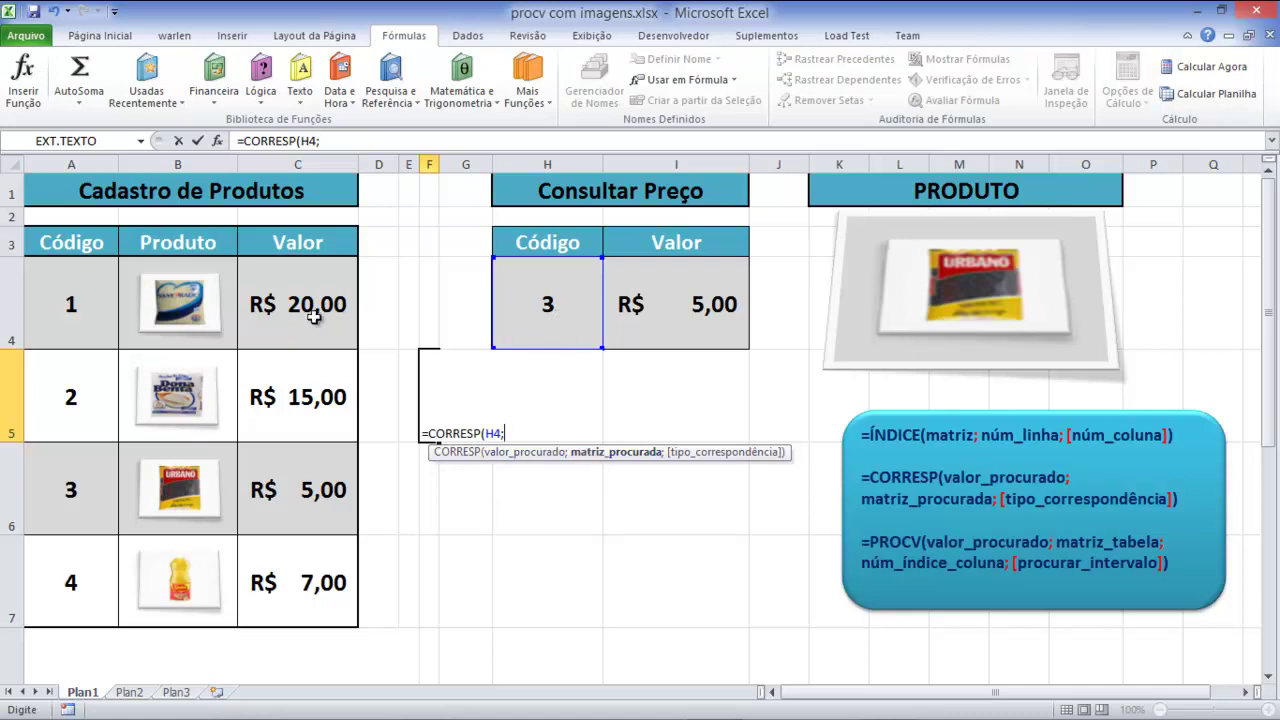
Step: After trying several ranges, set the lookup array to the Código column A3:A7
drag(308, 309, 297, 540)
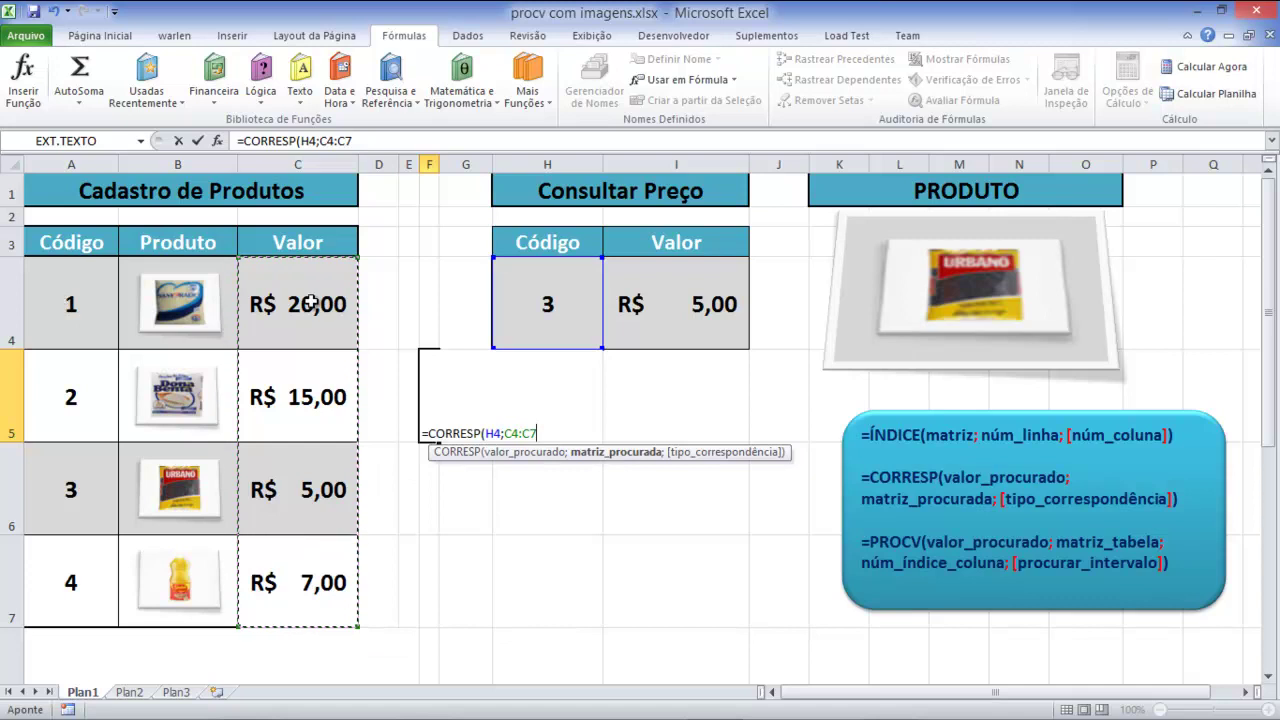
drag(83, 294, 80, 540)
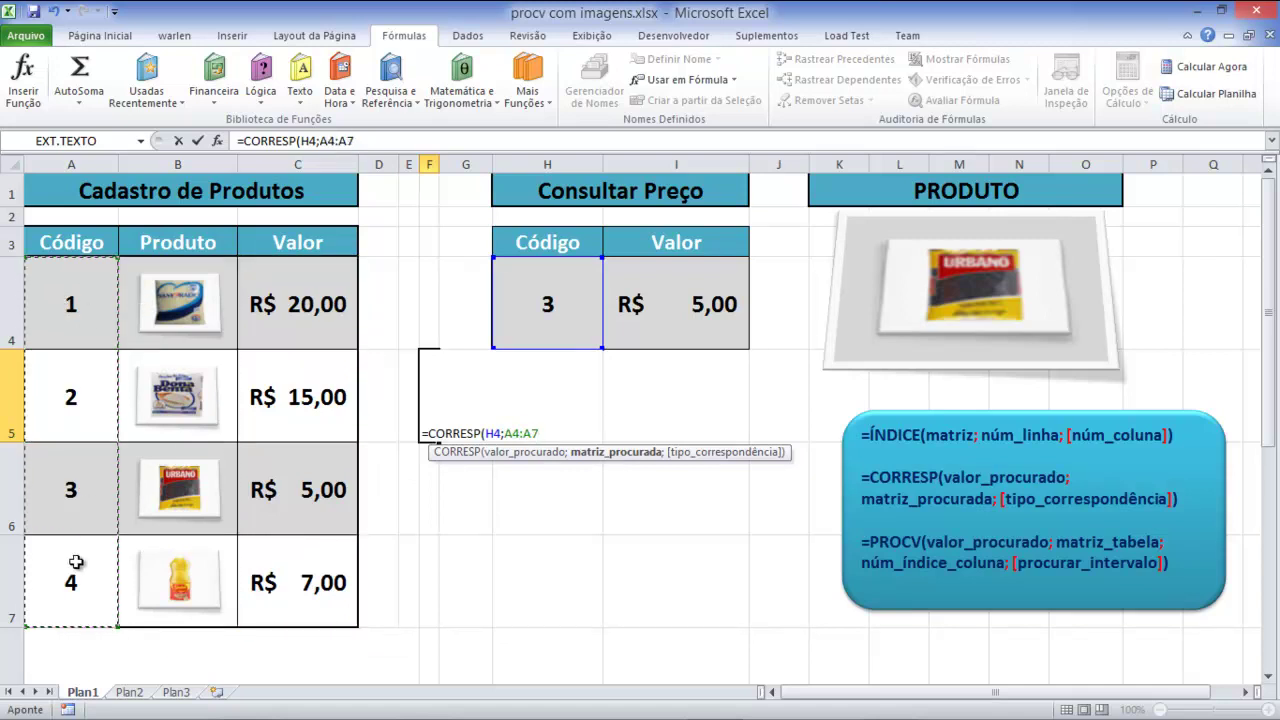
click(75, 241)
mouse_move(330, 242)
mouse_down()
mouse_move(307, 300)
mouse_move(294, 527)
mouse_up()
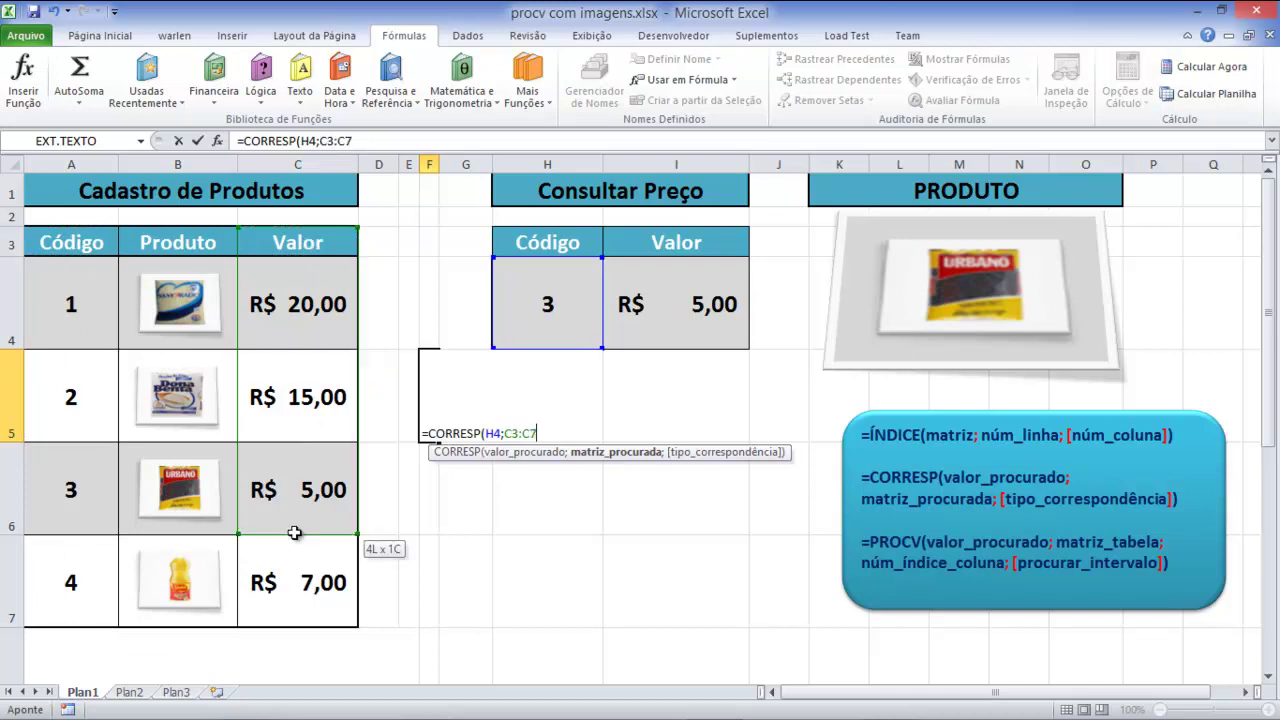
drag(294, 300, 290, 548)
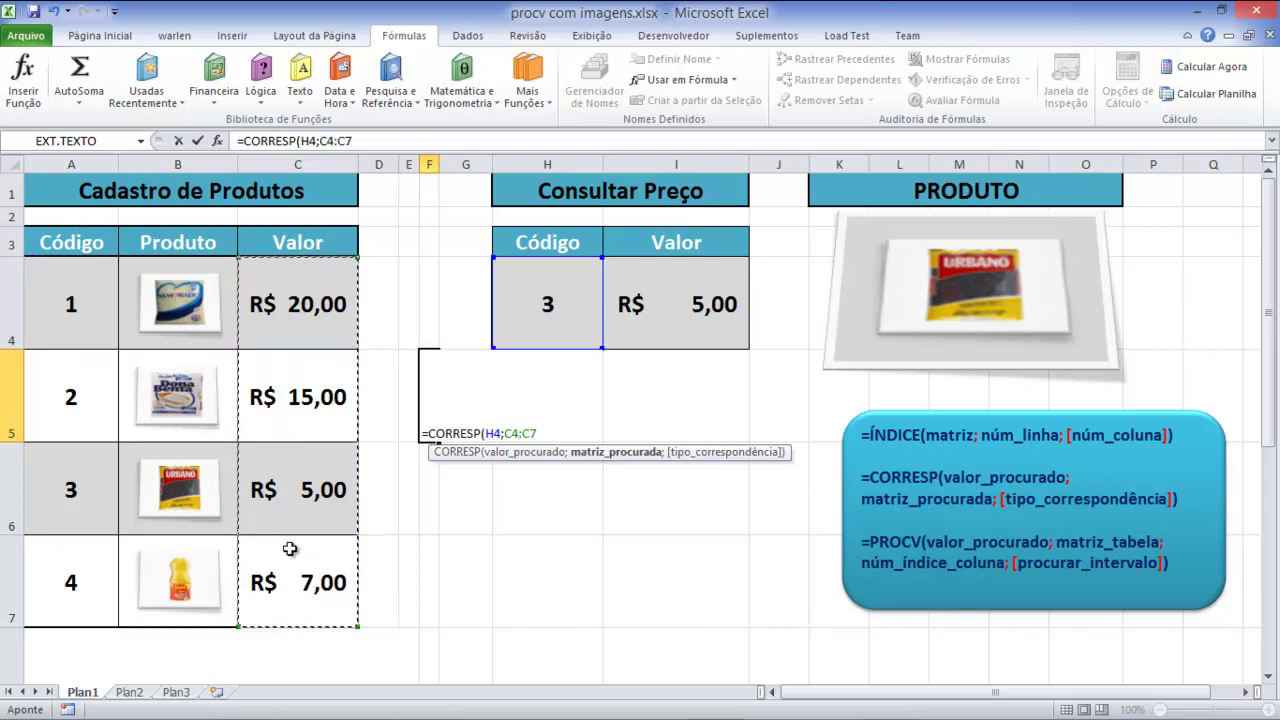
drag(297, 290, 292, 580)
click(295, 238)
drag(295, 238, 300, 580)
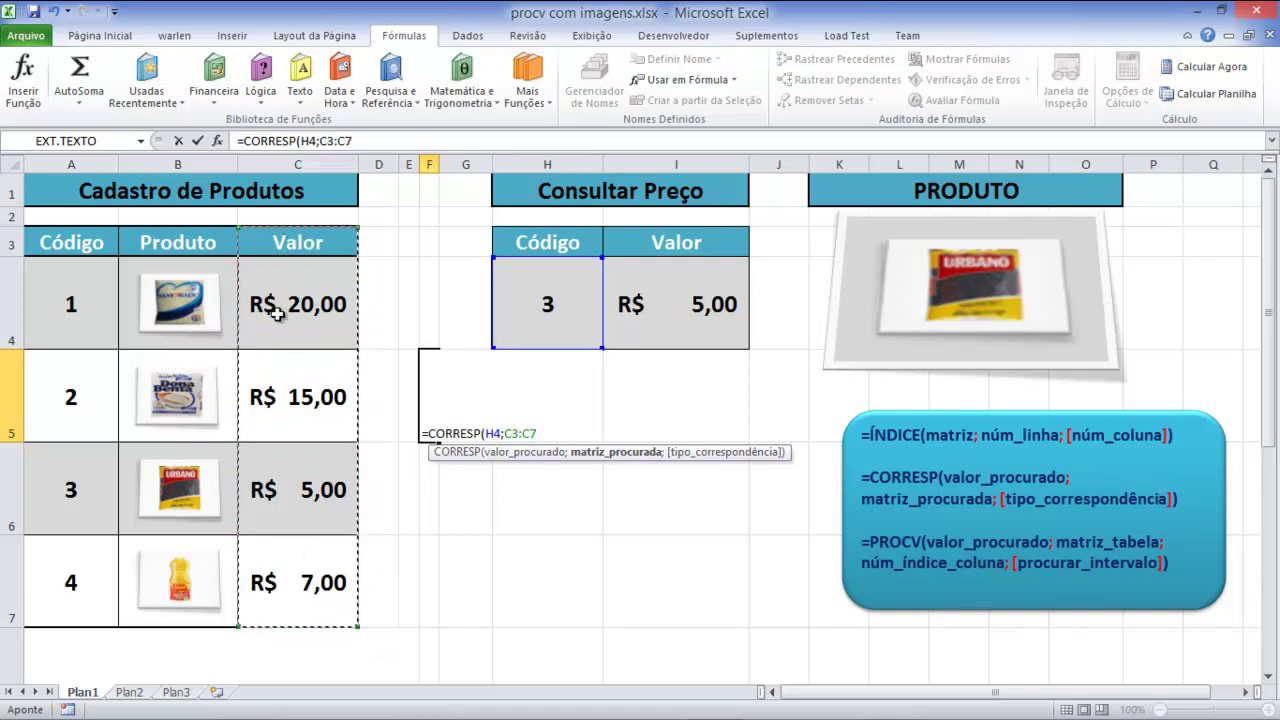
drag(314, 323, 303, 580)
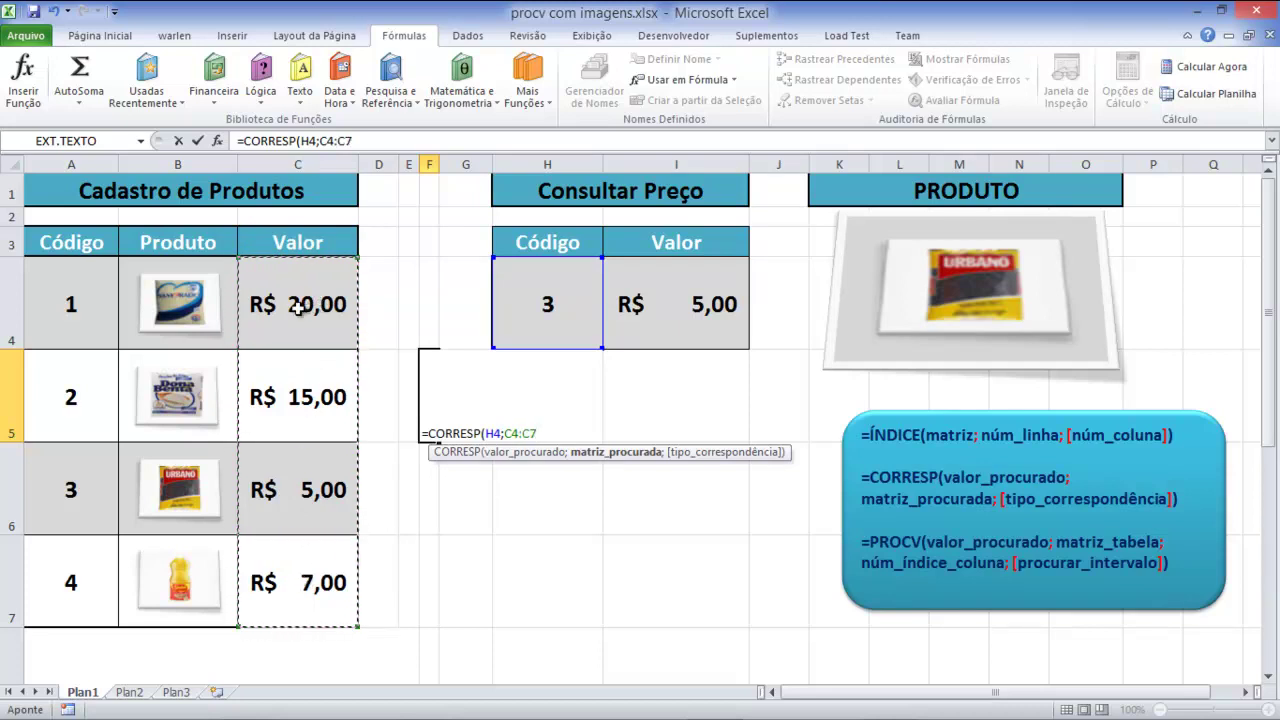
drag(70, 305, 85, 557)
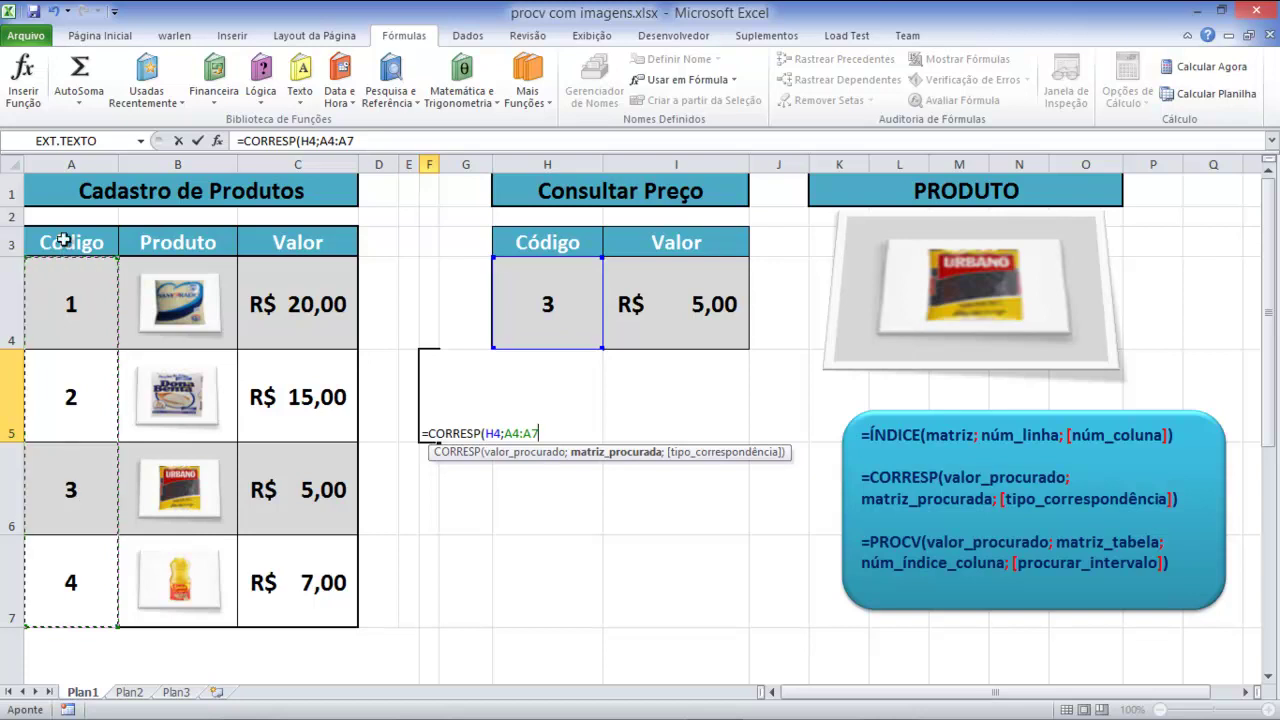
drag(63, 240, 68, 557)
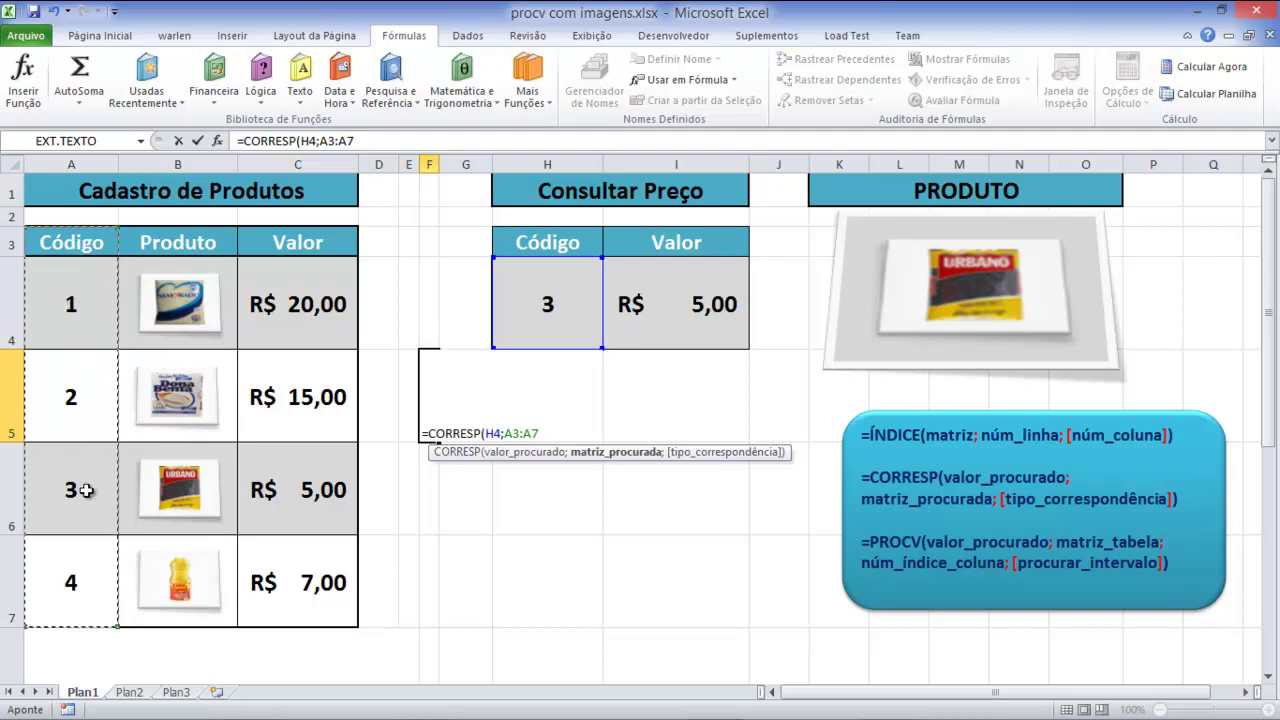
Step: Add exact match 0 and commit the formula, which returns 4
text(;)
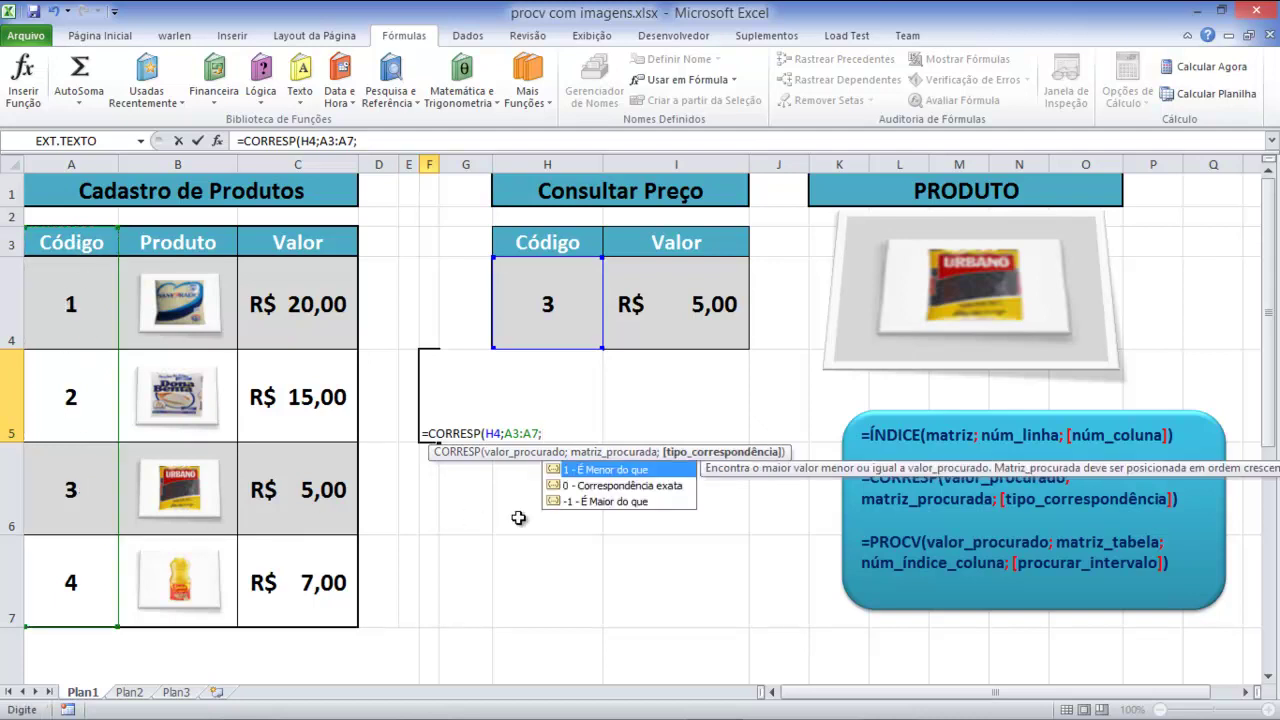
double_click(622, 486)
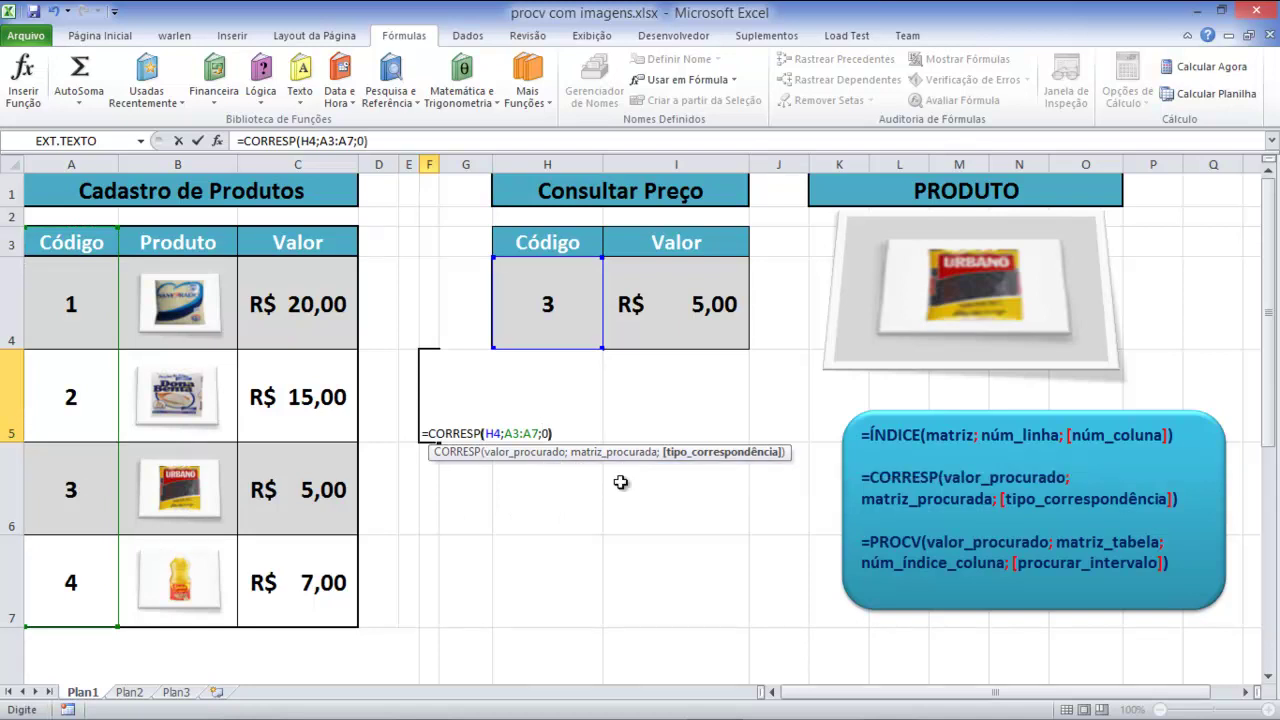
key(Return)
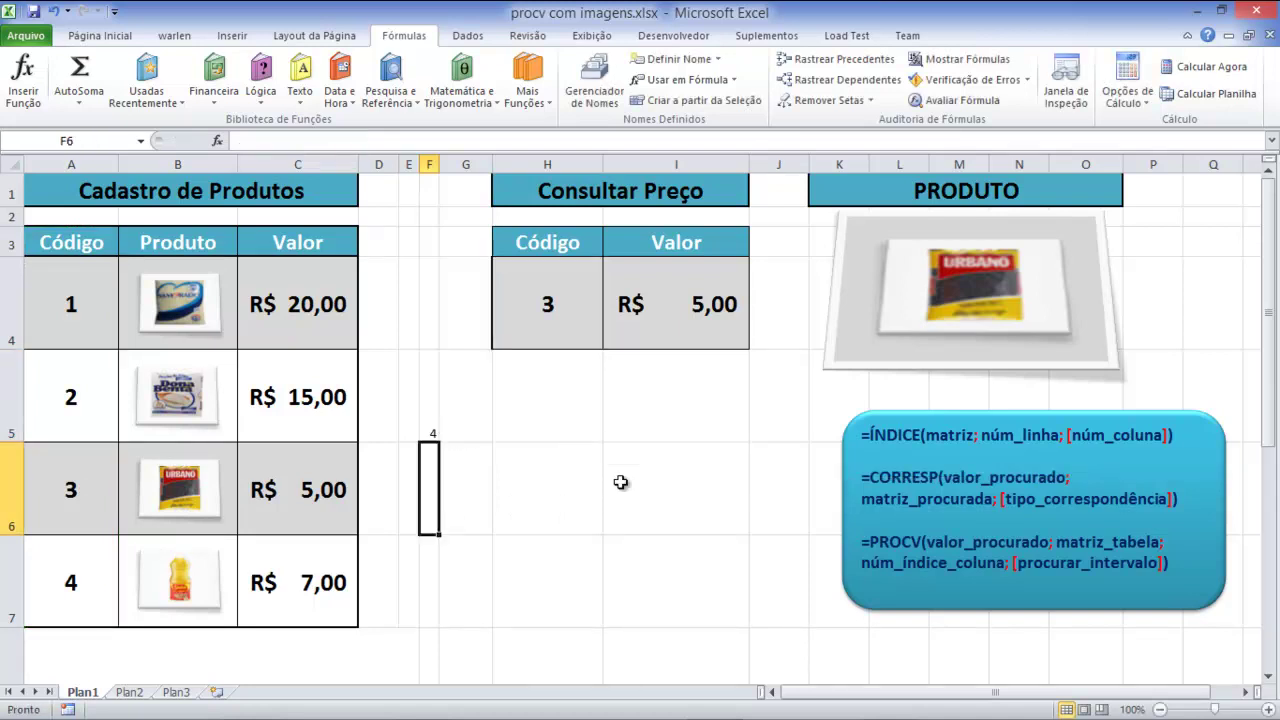
Step: Edit F5 to replace A3:A7 with A4:A7, making =CORRESP(H4;A4:A7;0) return 3
double_click(430, 431)
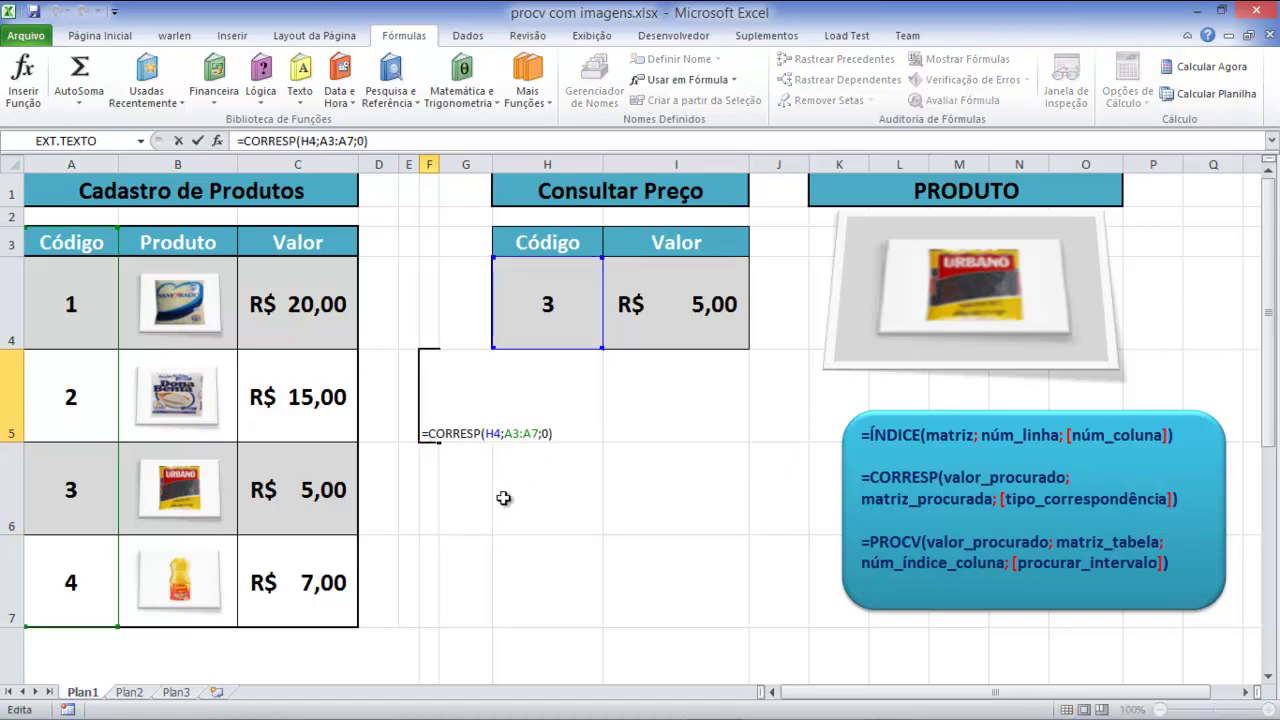
click(506, 433)
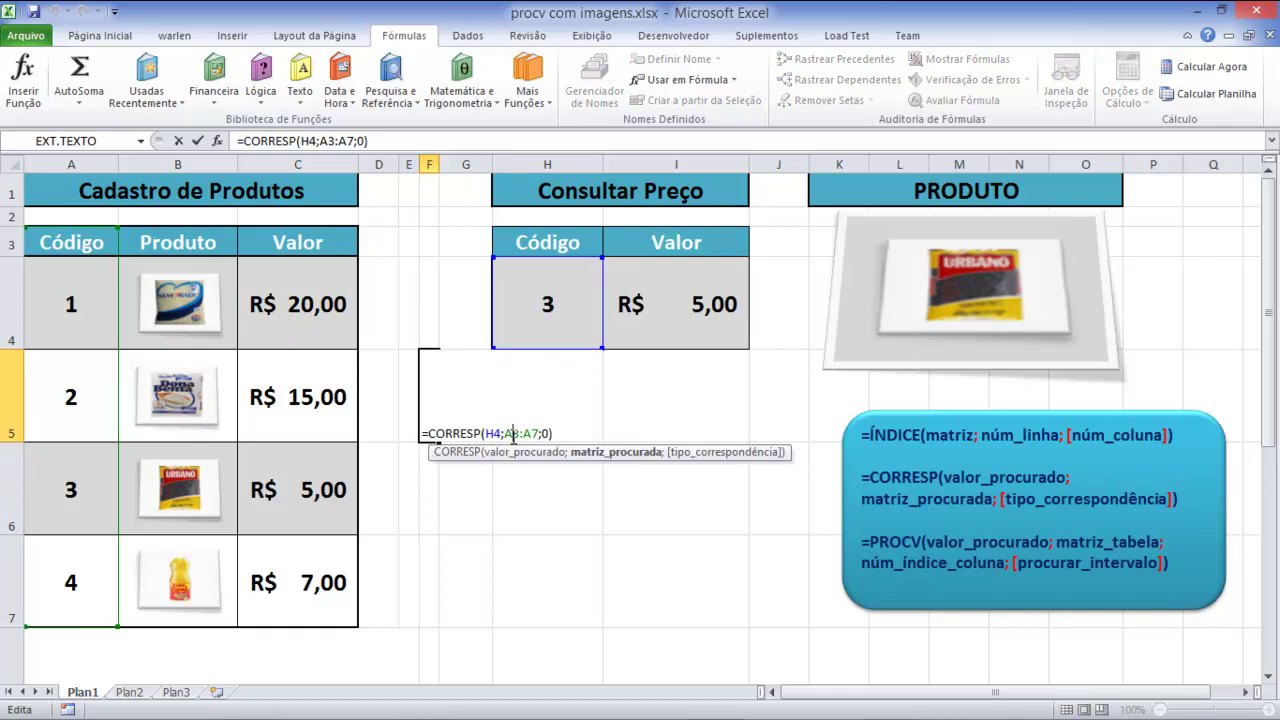
click(617, 458)
click(68, 297)
drag(68, 297, 68, 554)
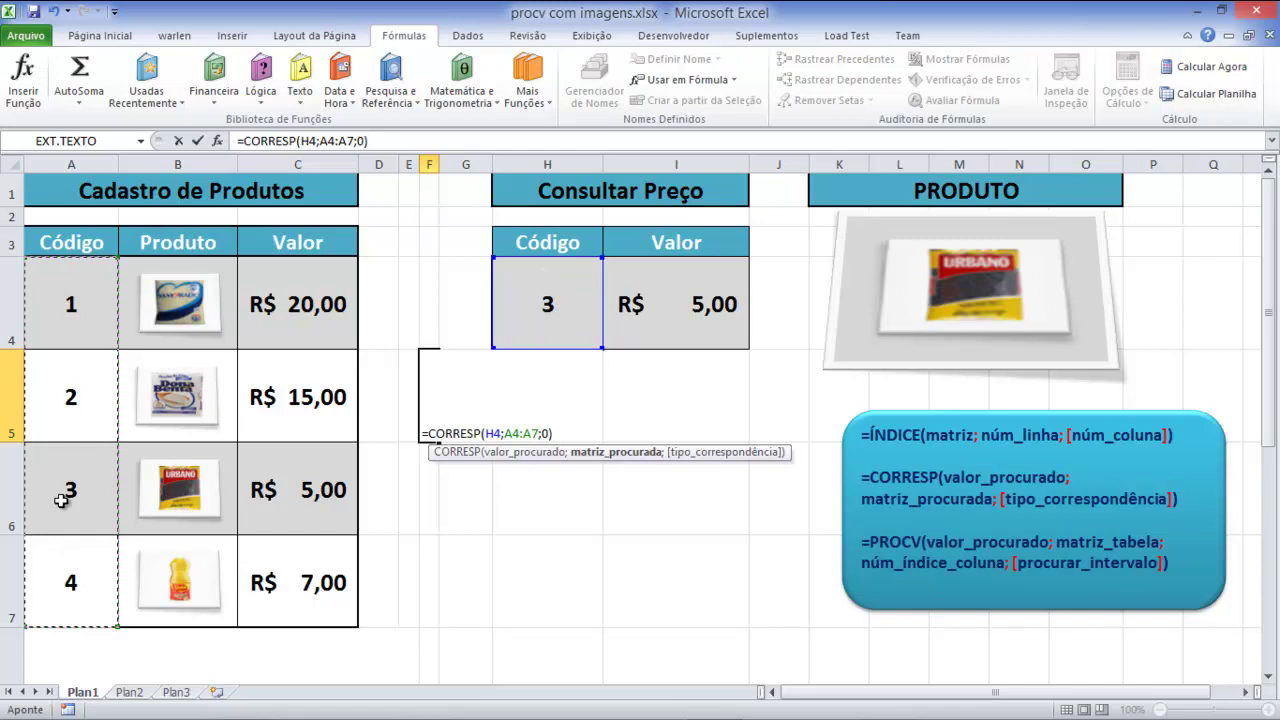
key(Return)
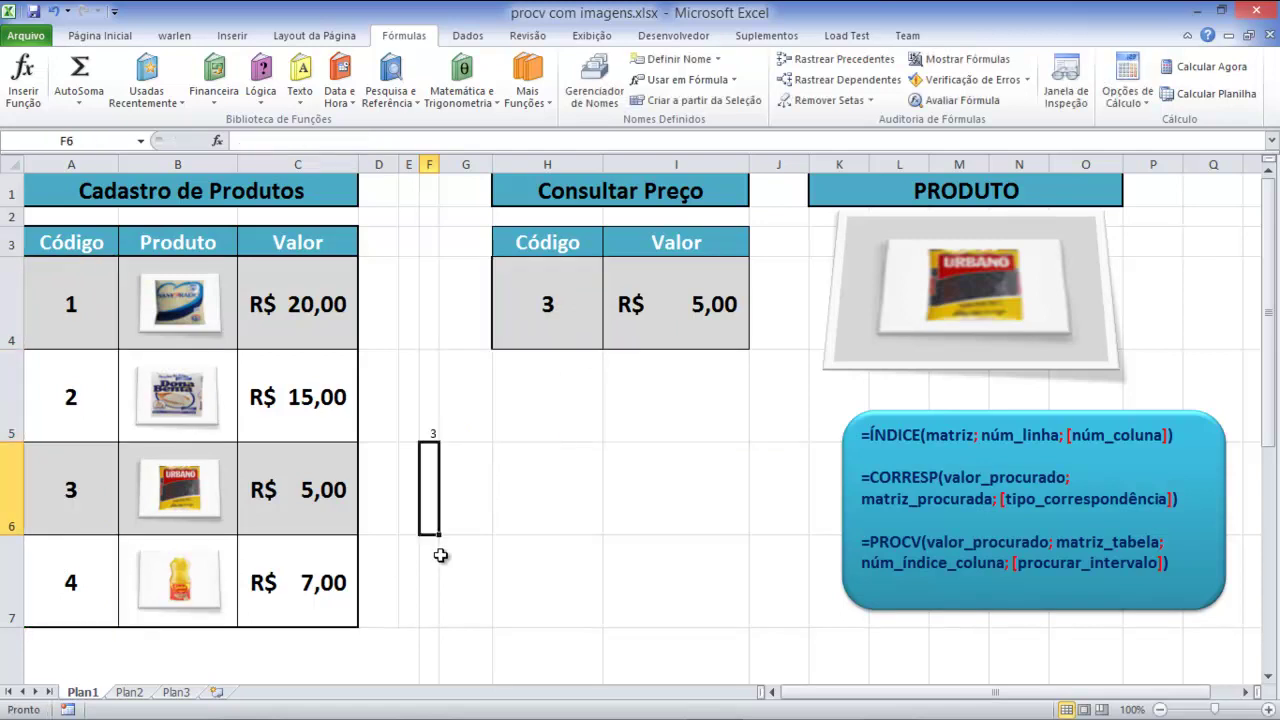
click(429, 428)
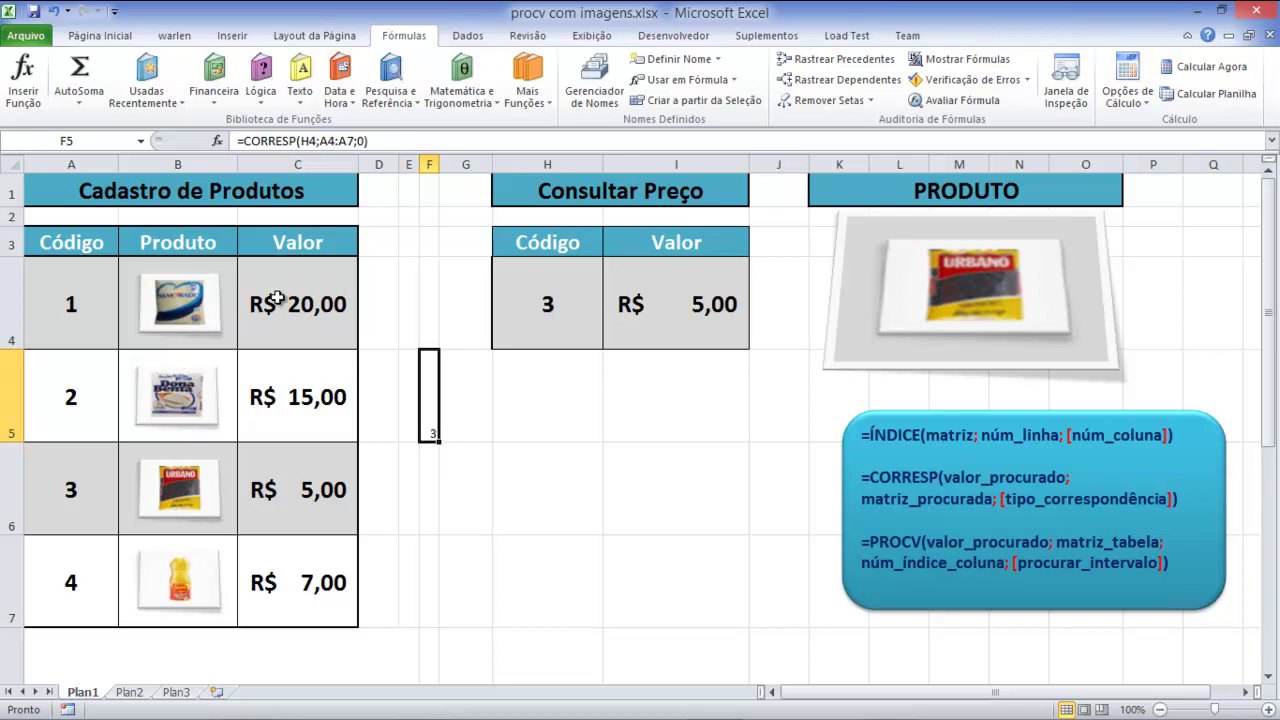
Step: View and close F5's CORRESP argument details, then select H6
click(28, 100)
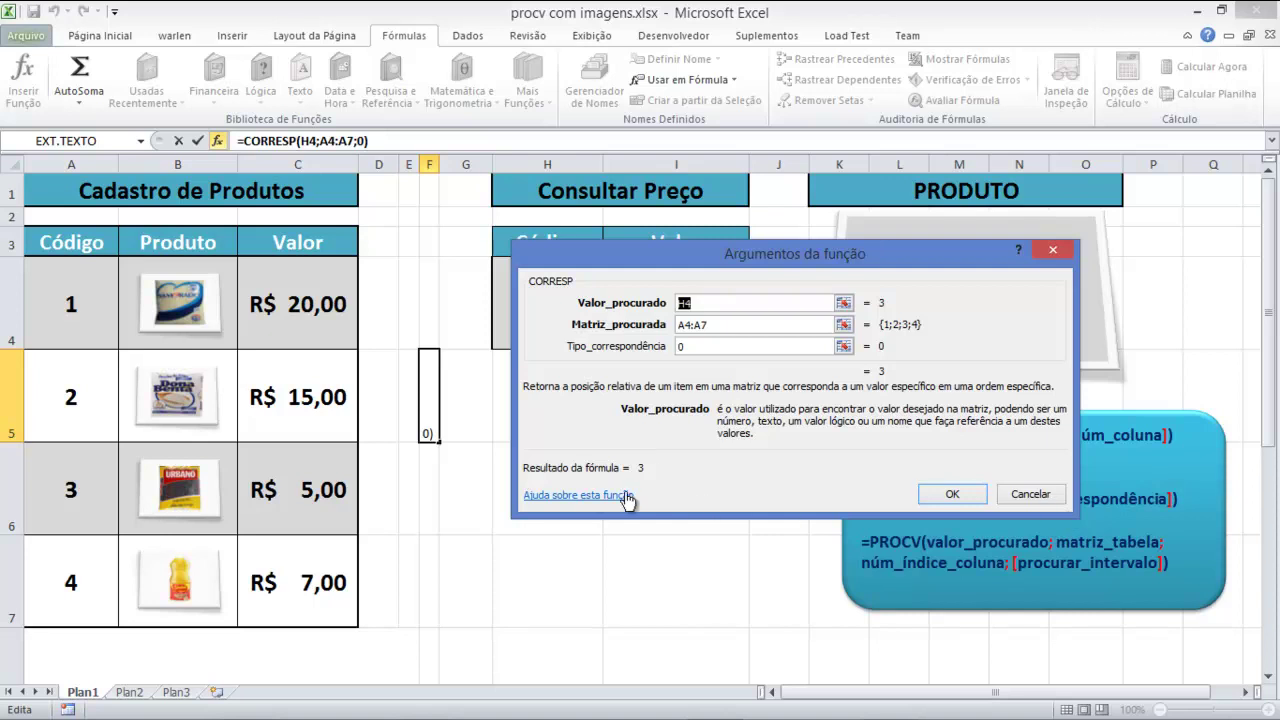
click(1034, 492)
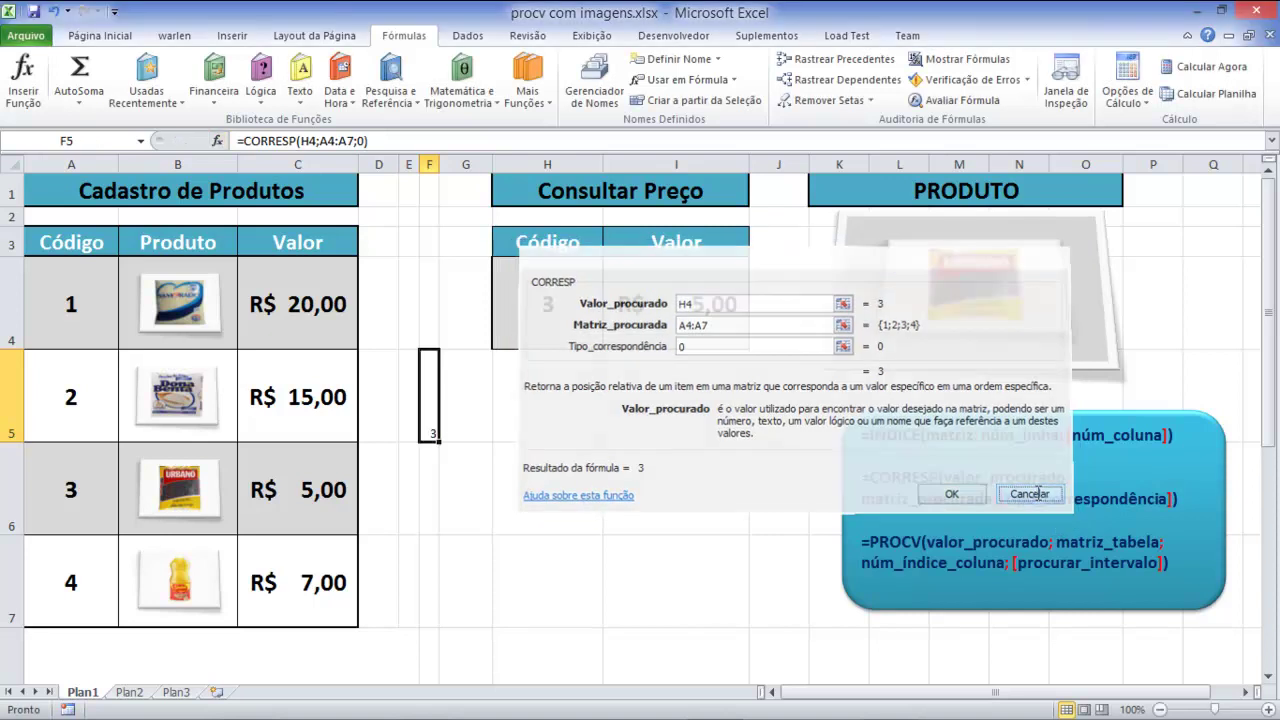
click(512, 501)
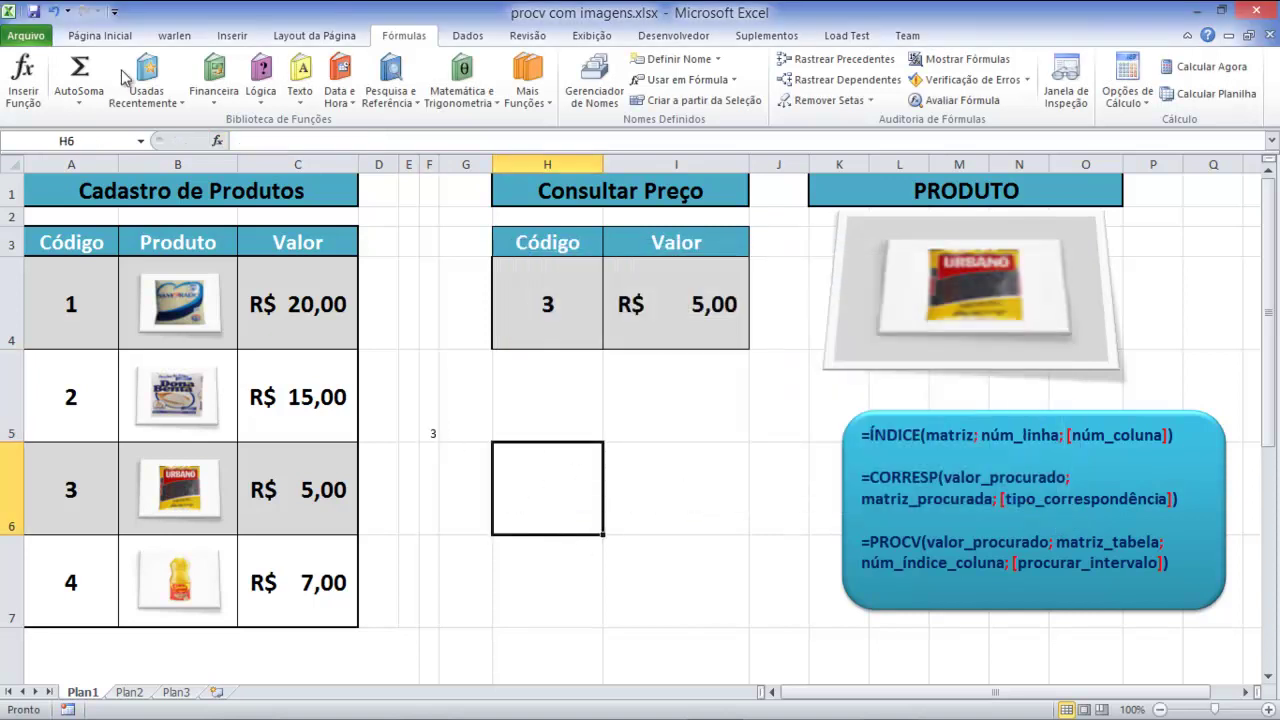
Step: Search all function categories for CORRESP and open its help article
click(31, 104)
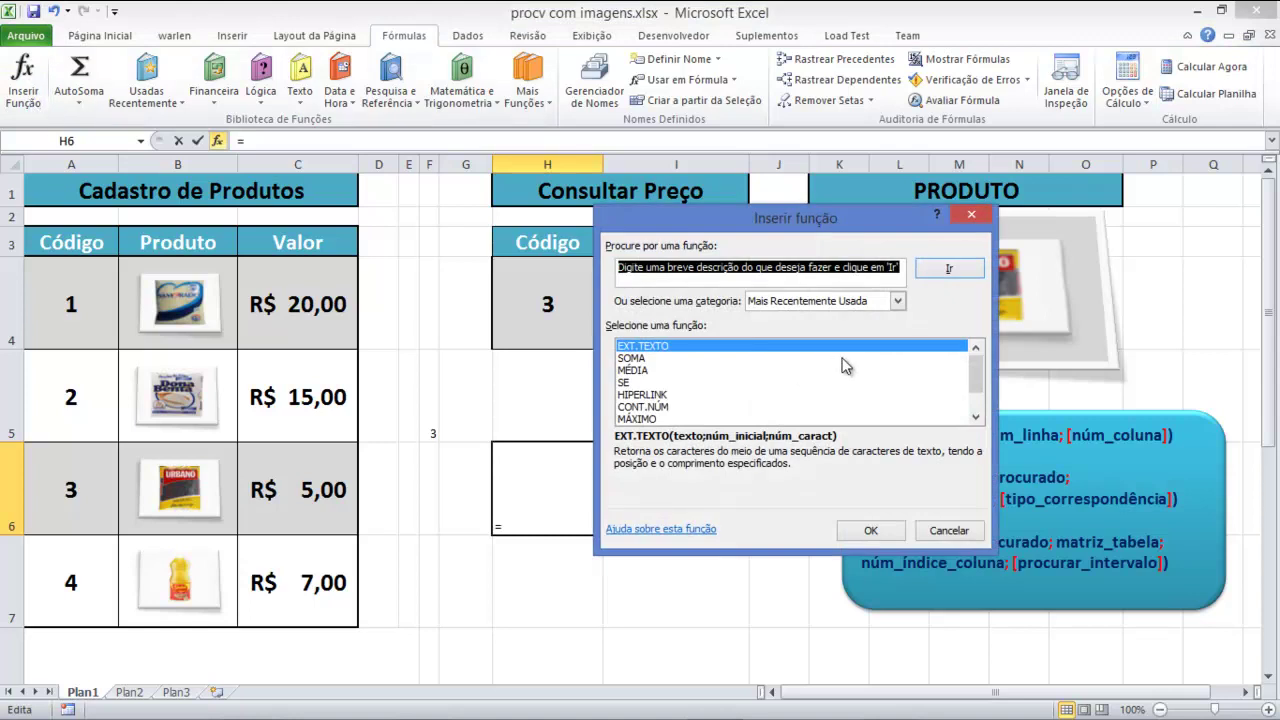
click(776, 301)
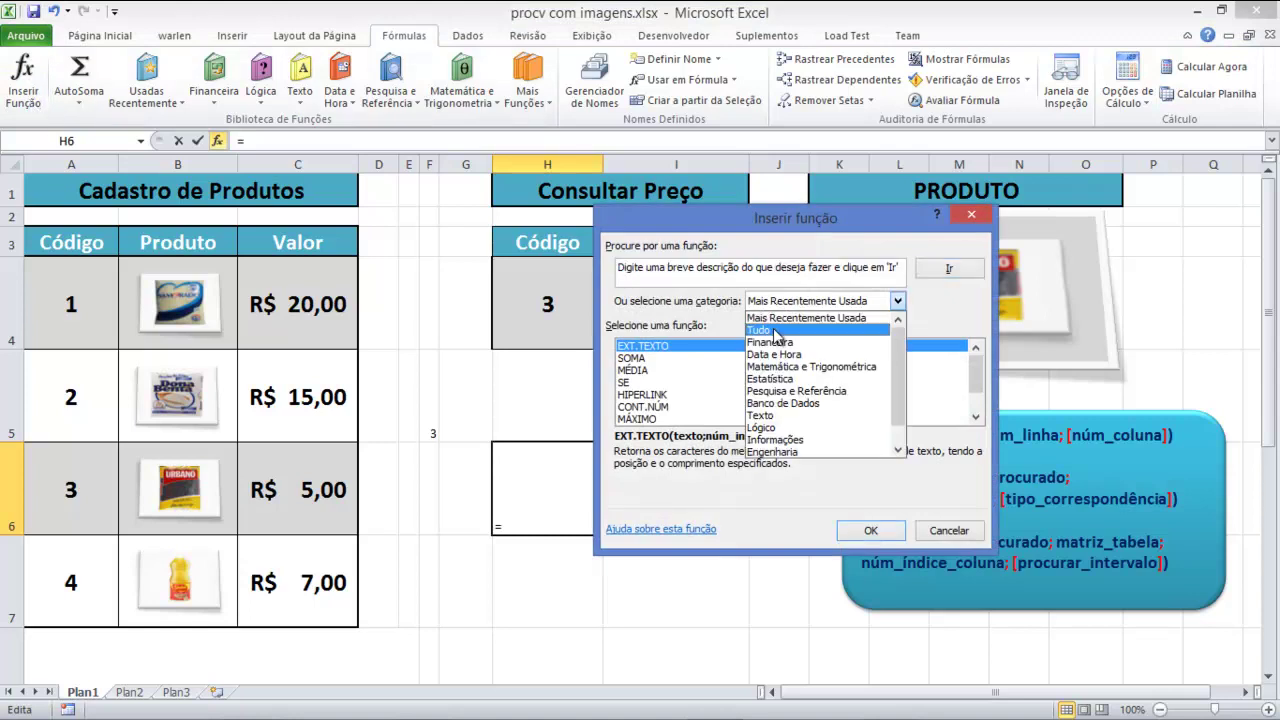
click(778, 332)
click(895, 268)
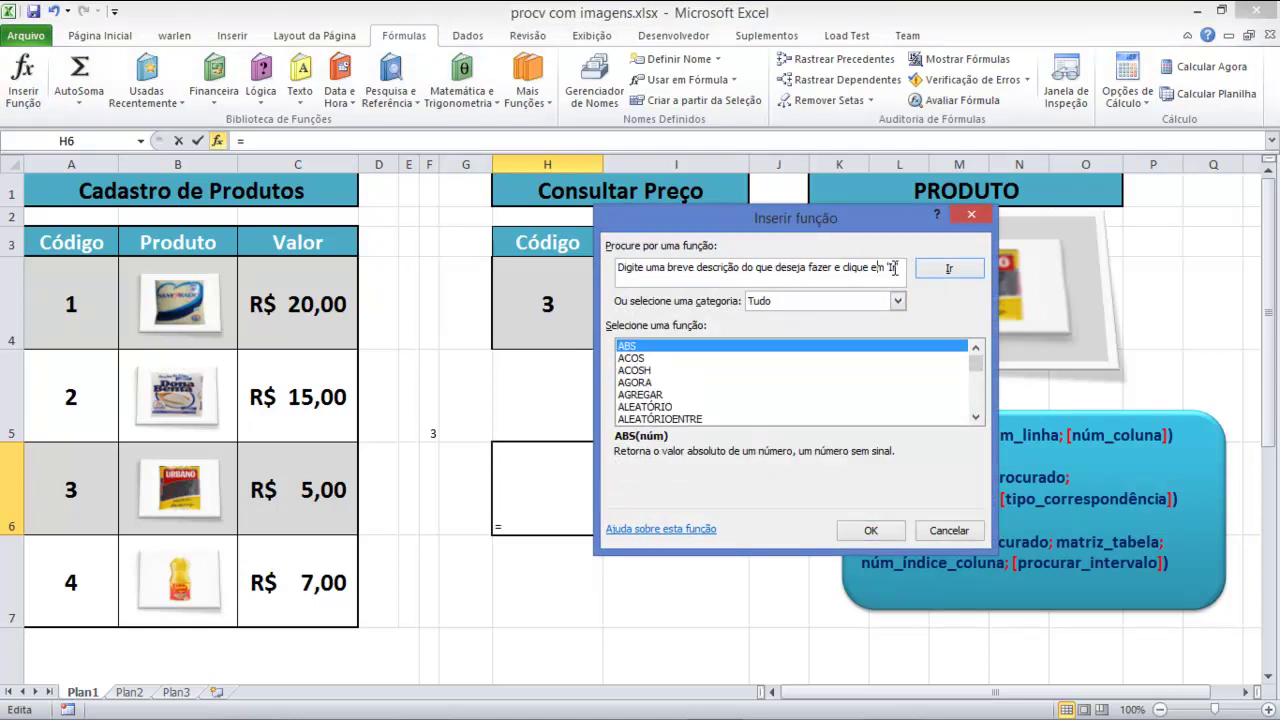
drag(898, 267, 586, 279)
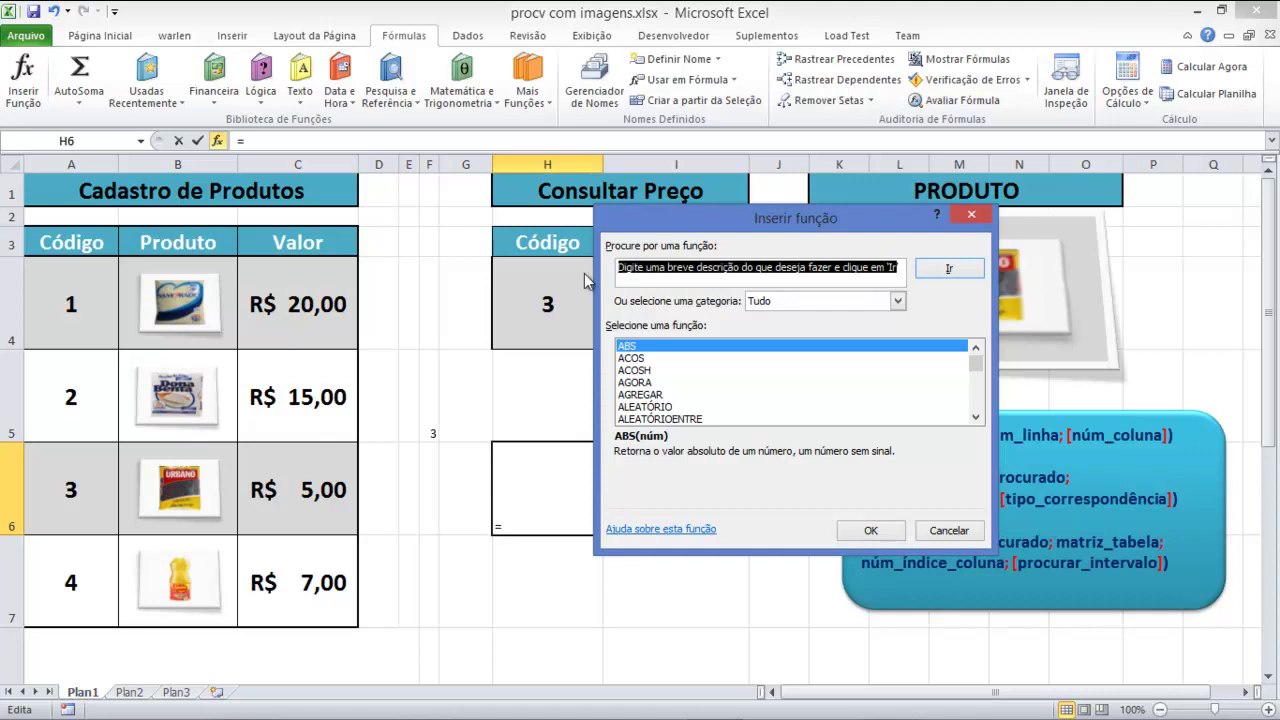
text(x)
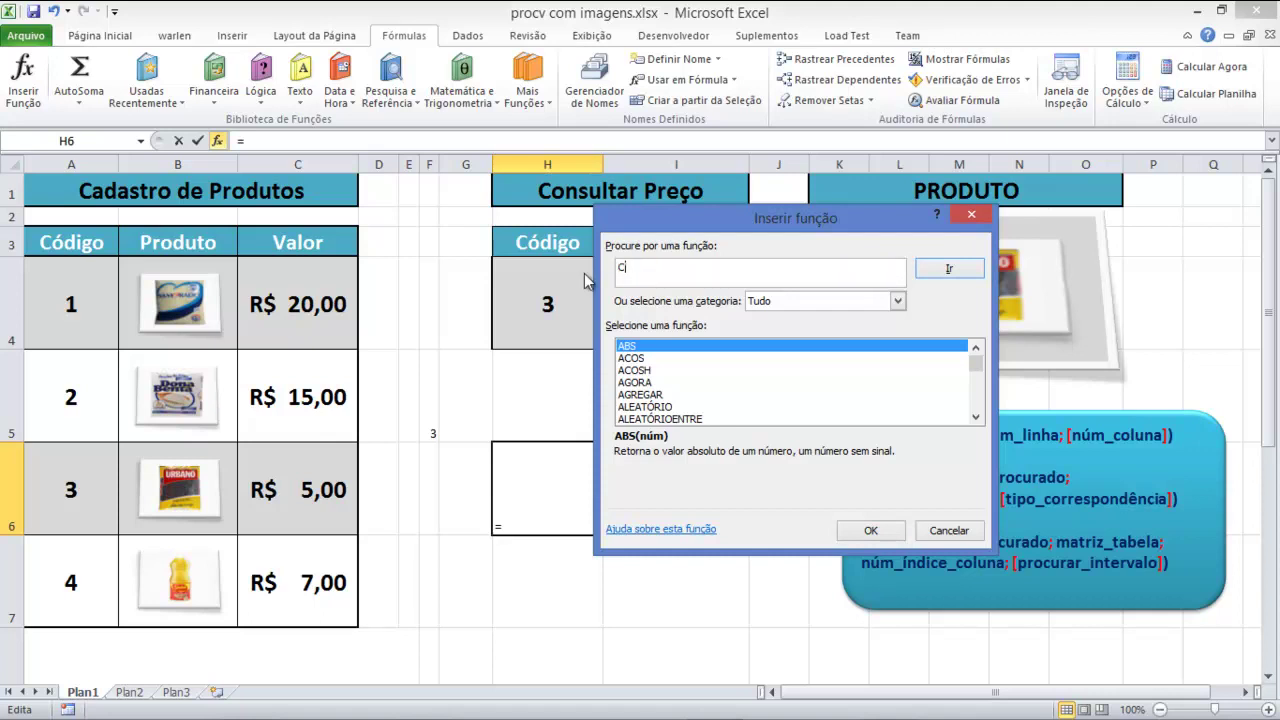
text(RRESP)
click(948, 270)
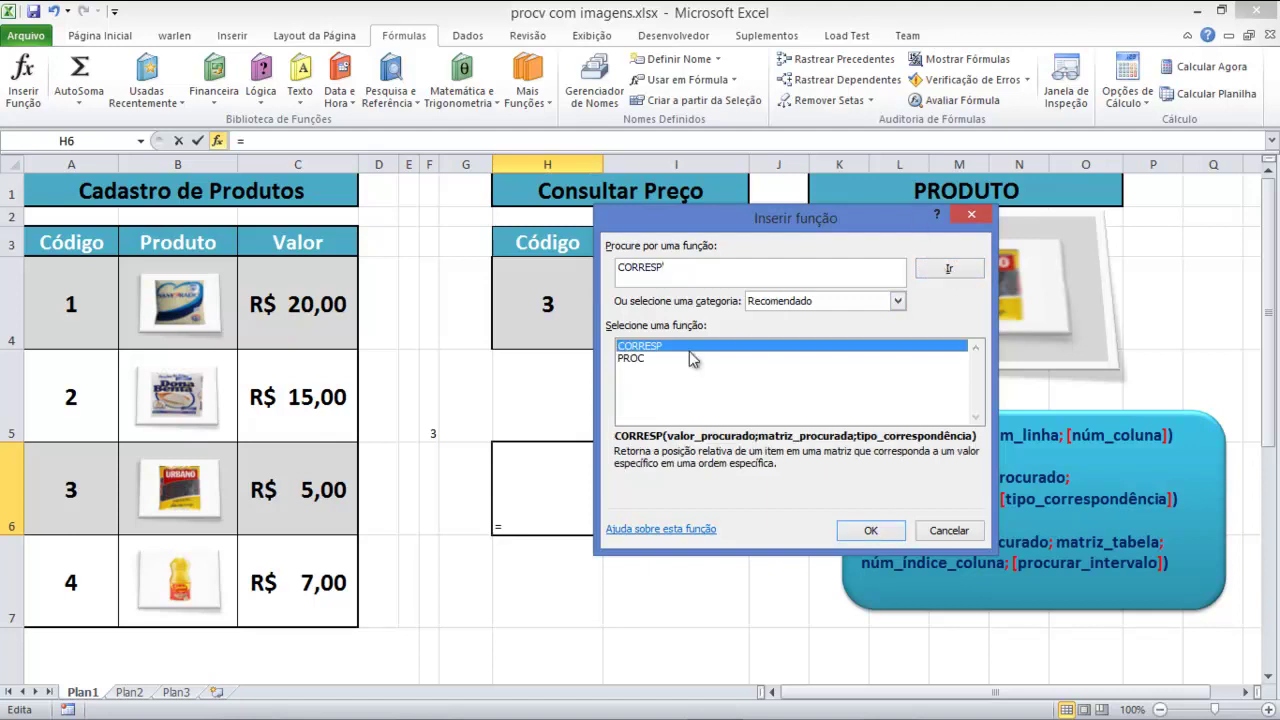
click(645, 530)
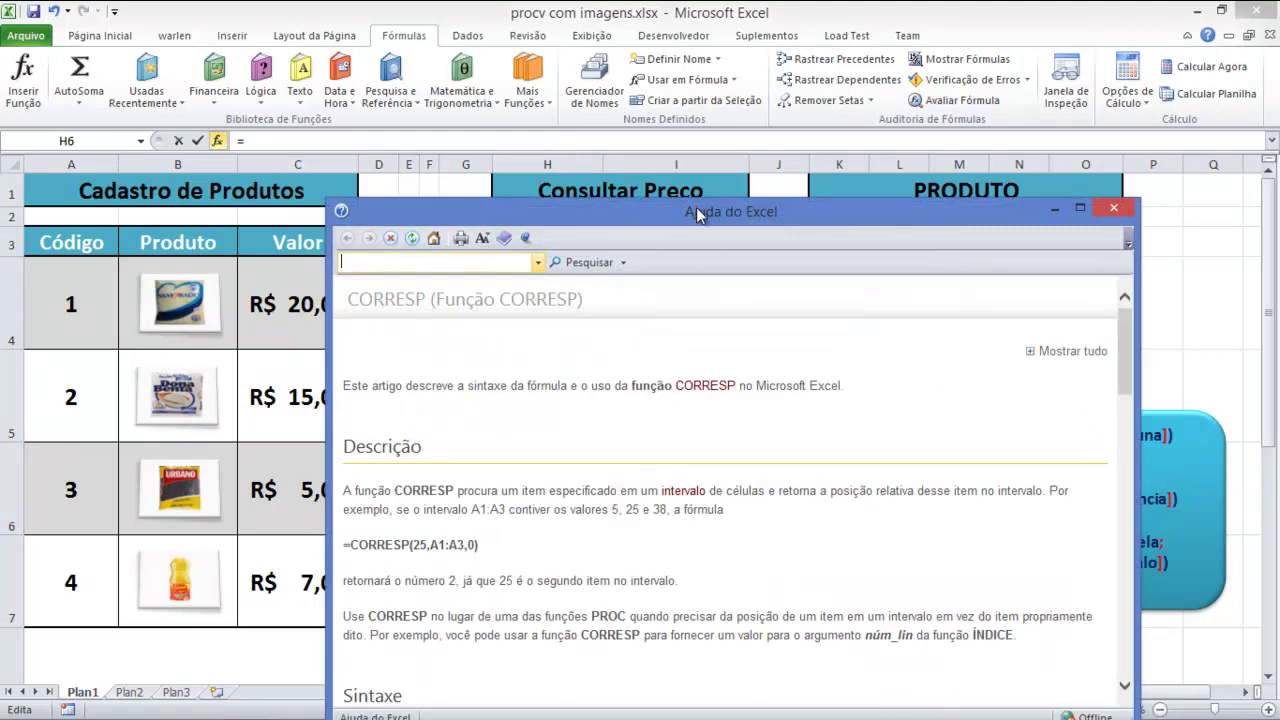
Step: Maximize the Ajuda do Excel window and scroll down the CORRESP article to the Exemplo table
double_click(700, 212)
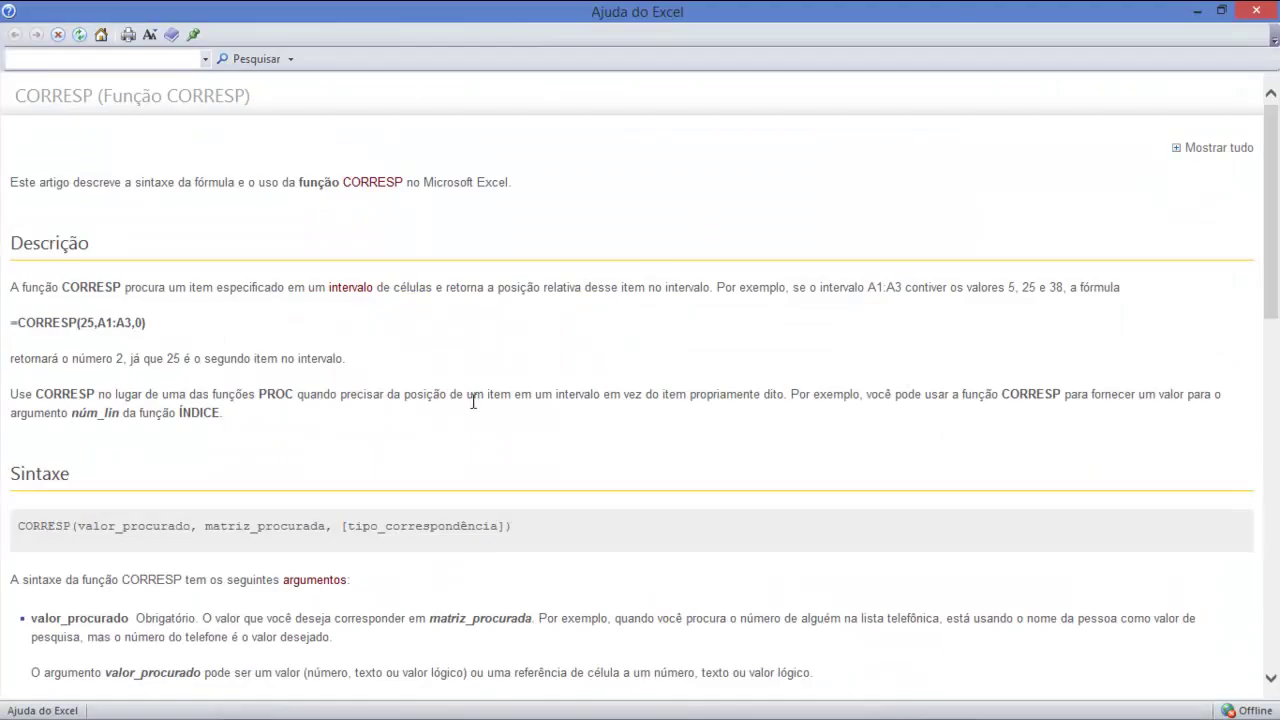
scroll(481, 394, down, 5)
scroll(483, 394, down, 3)
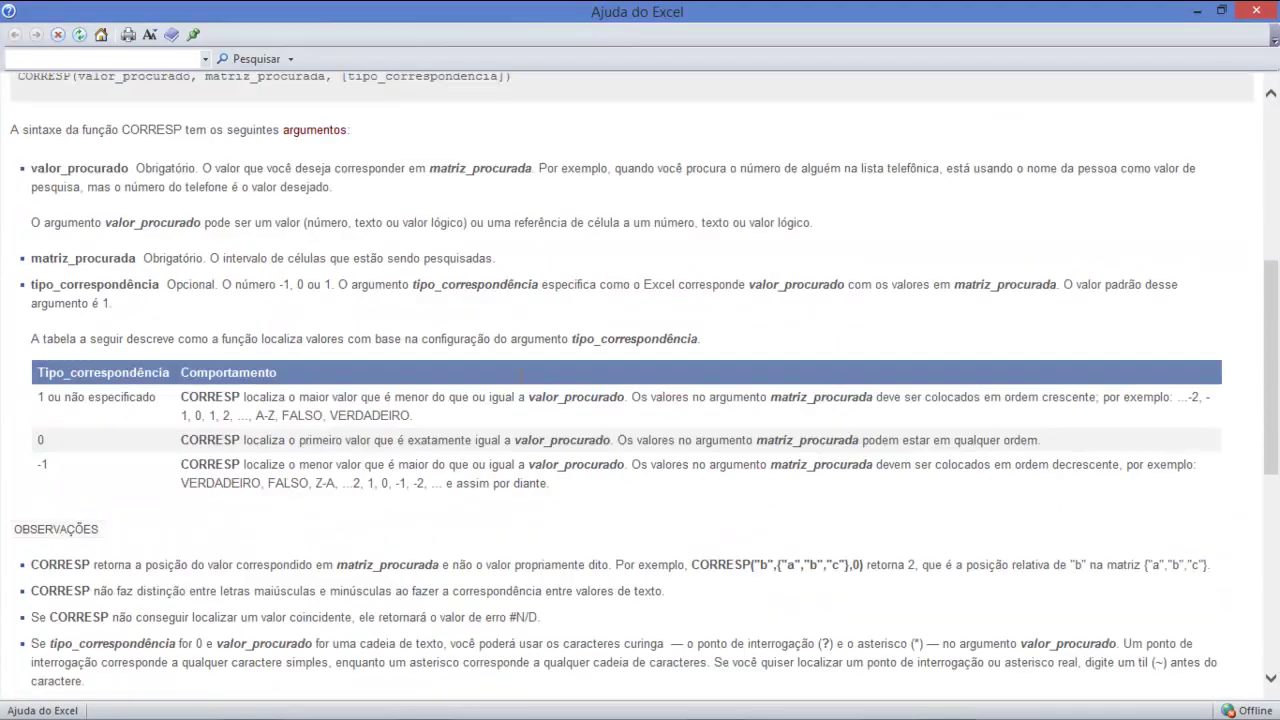
scroll(523, 371, down, 1)
scroll(520, 380, down, 1)
scroll(520, 385, down, 7)
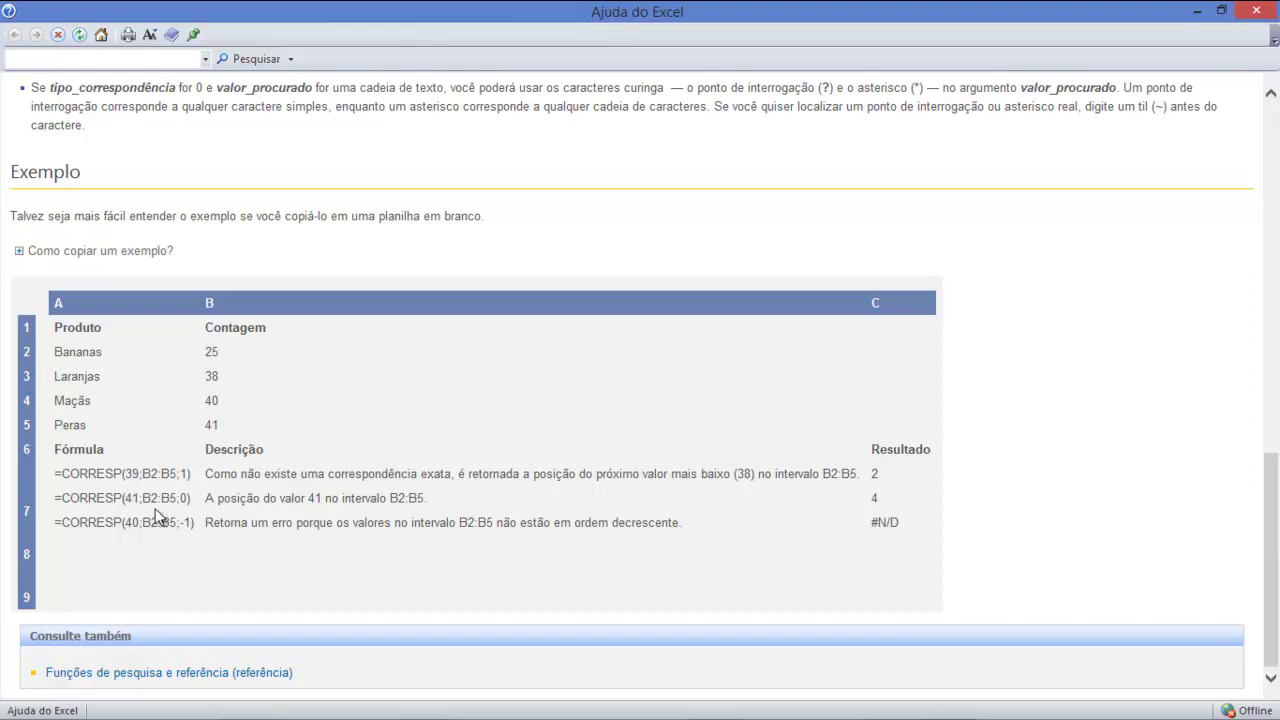
Step: Highlight the 39 in the first example formula, then scroll back up to the CORRESP syntax
double_click(130, 476)
scroll(270, 475, up, 3)
scroll(268, 400, up, 4)
scroll(267, 400, up, 3)
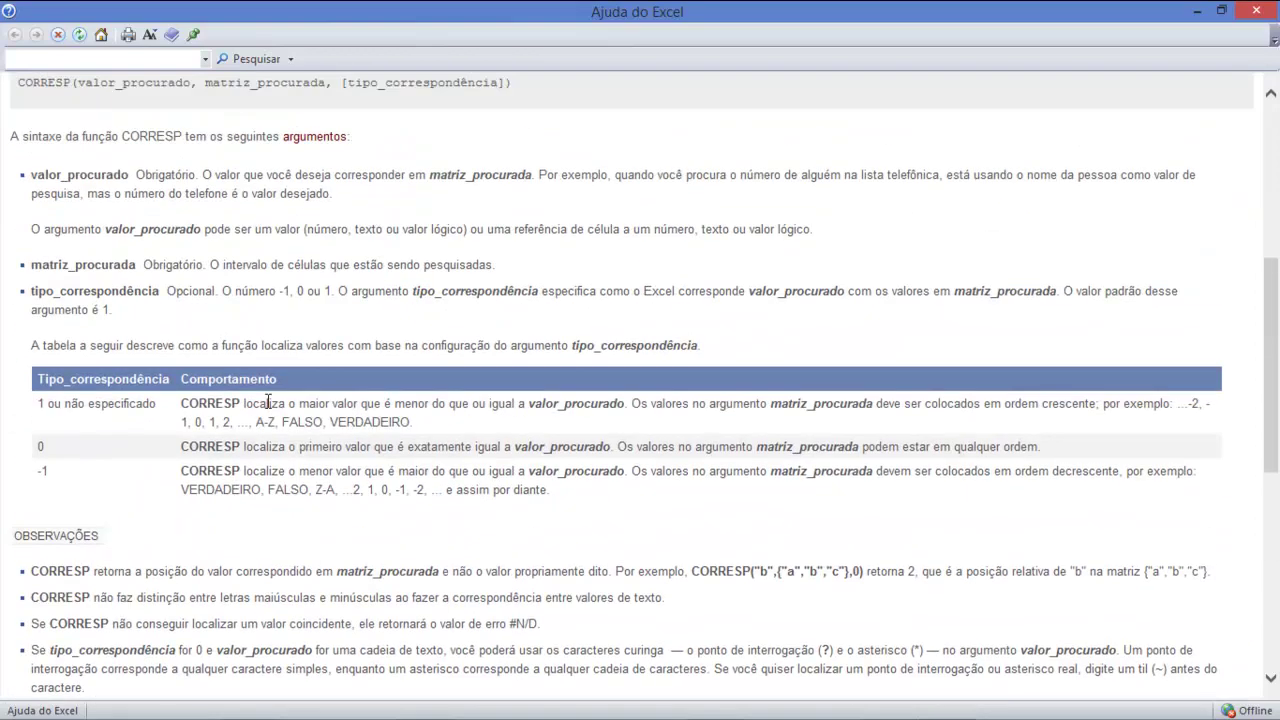
scroll(267, 400, down, 2)
scroll(267, 400, down, 8)
scroll(266, 399, up, 6)
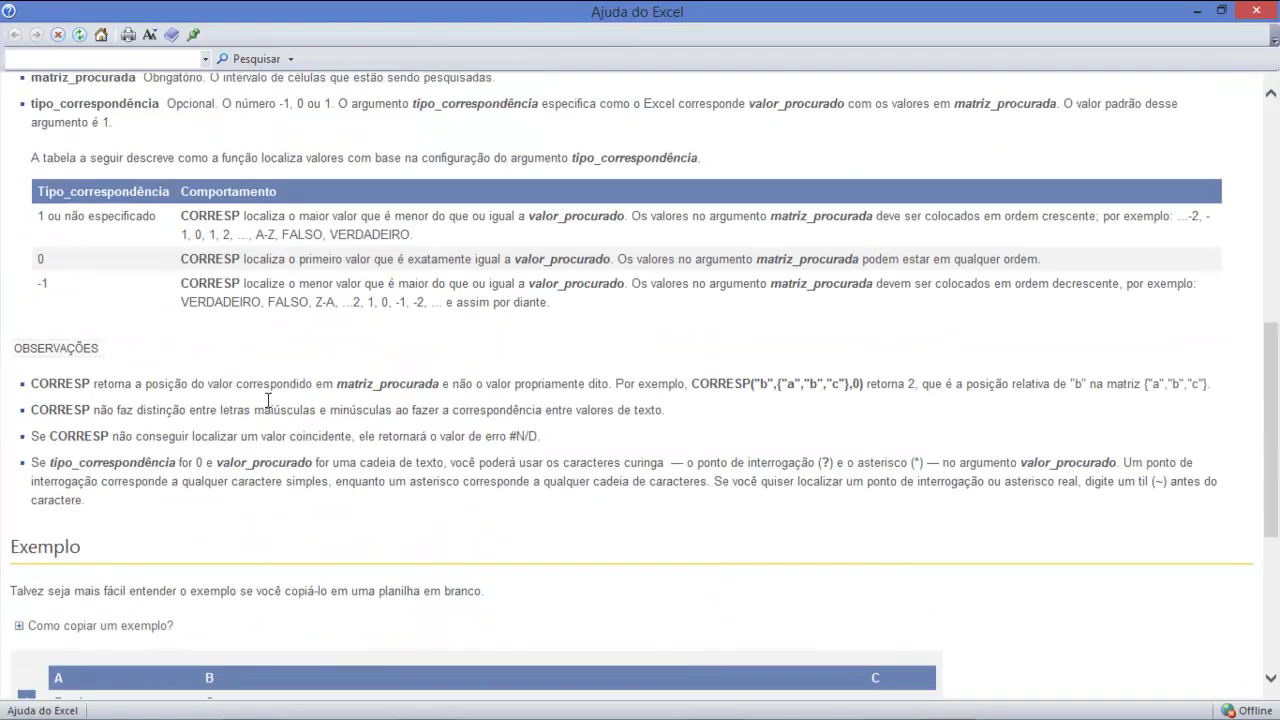
scroll(266, 399, up, 5)
scroll(266, 399, up, 5)
scroll(266, 399, down, 2)
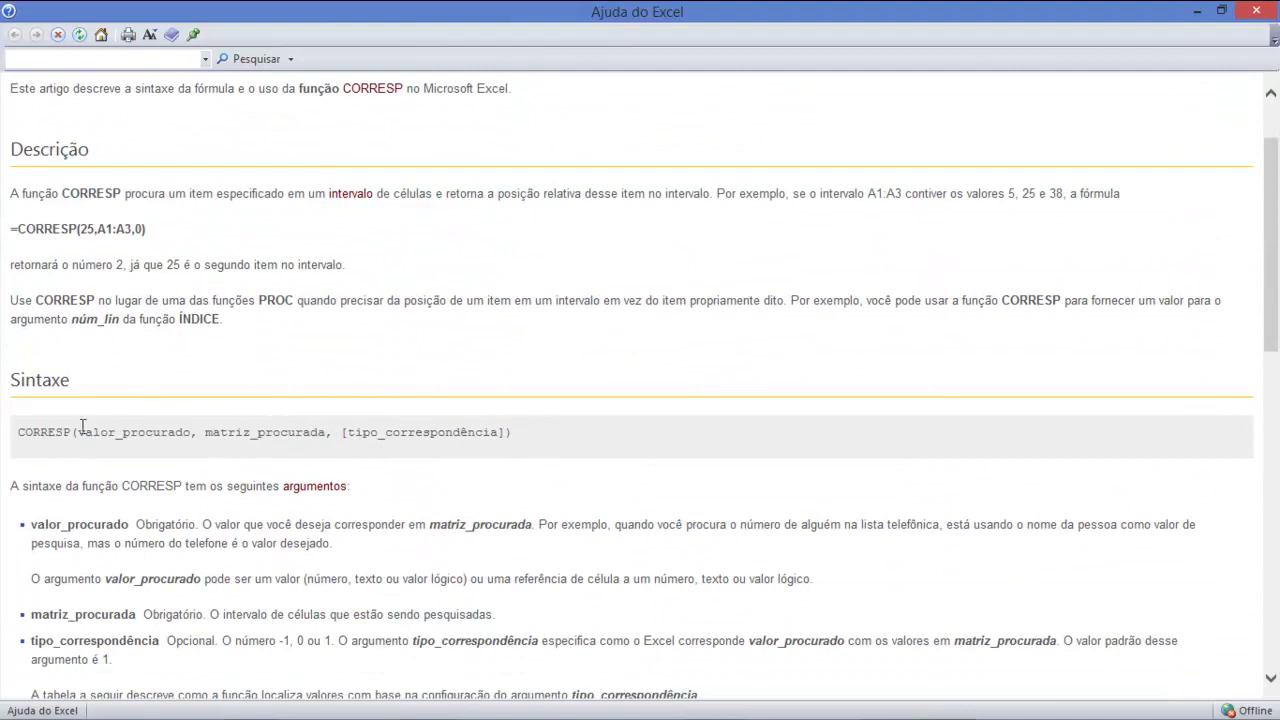
double_click(129, 435)
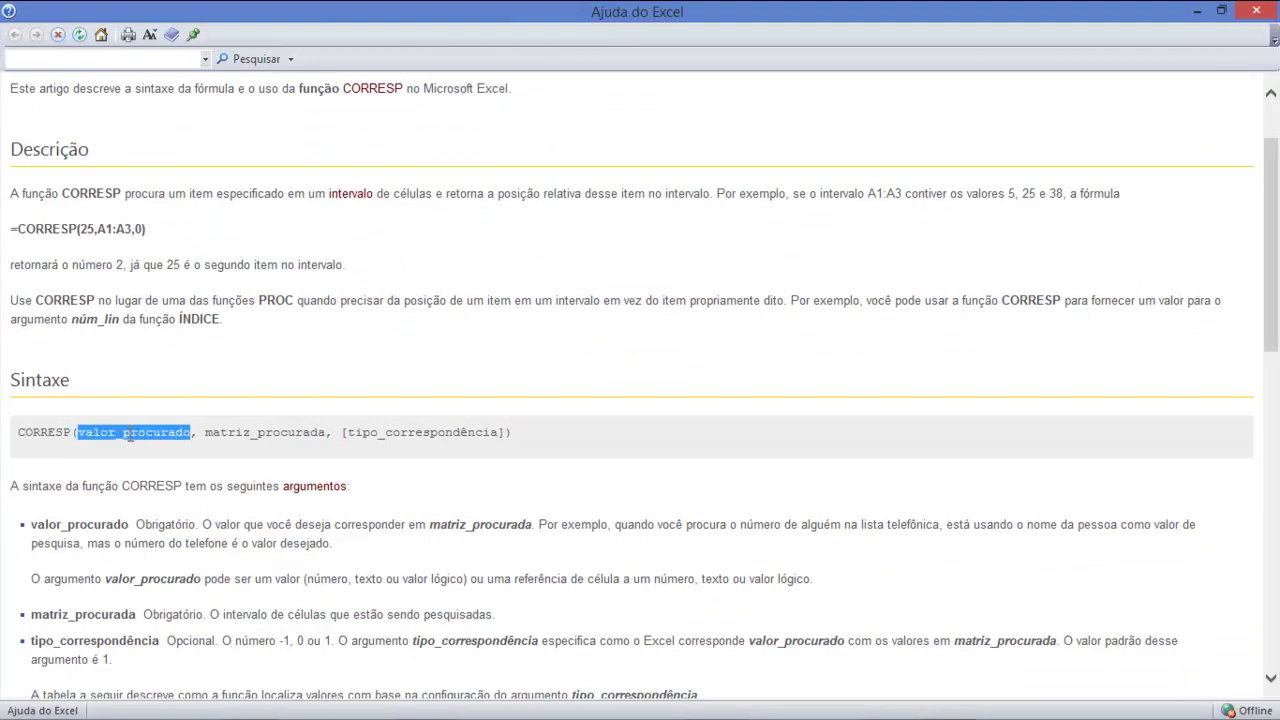
drag(195, 429, 298, 430)
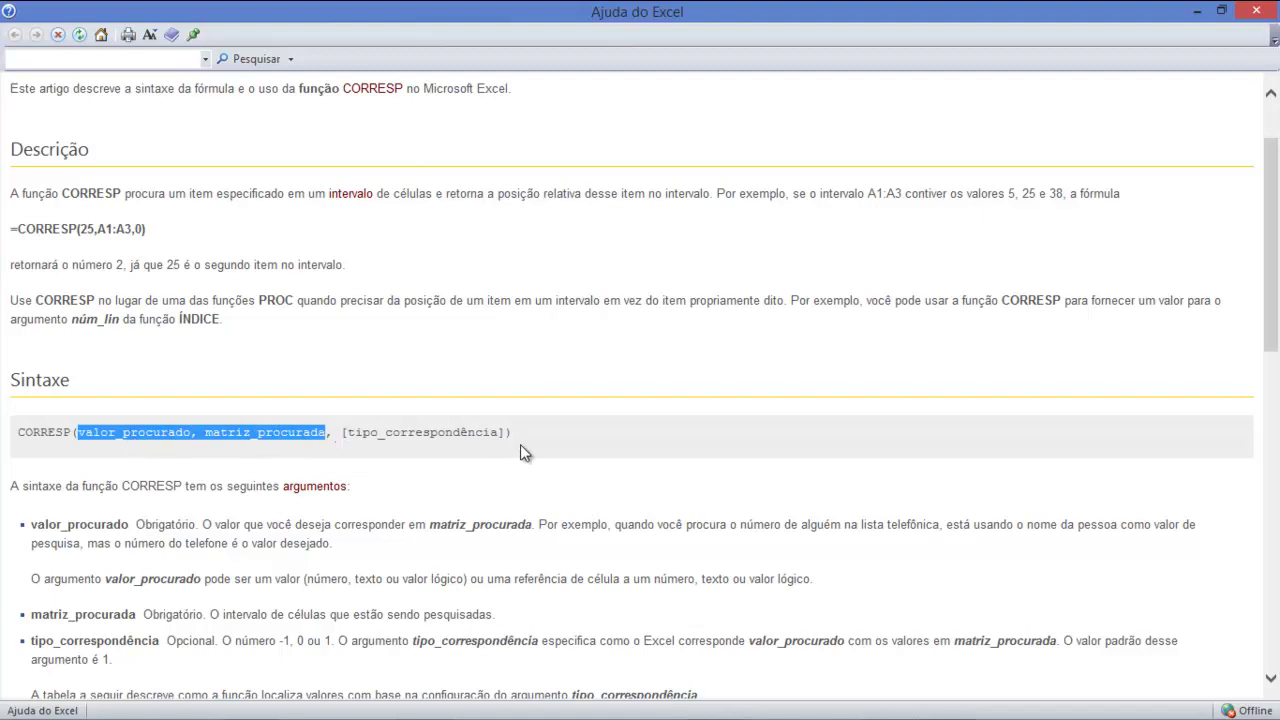
click(401, 465)
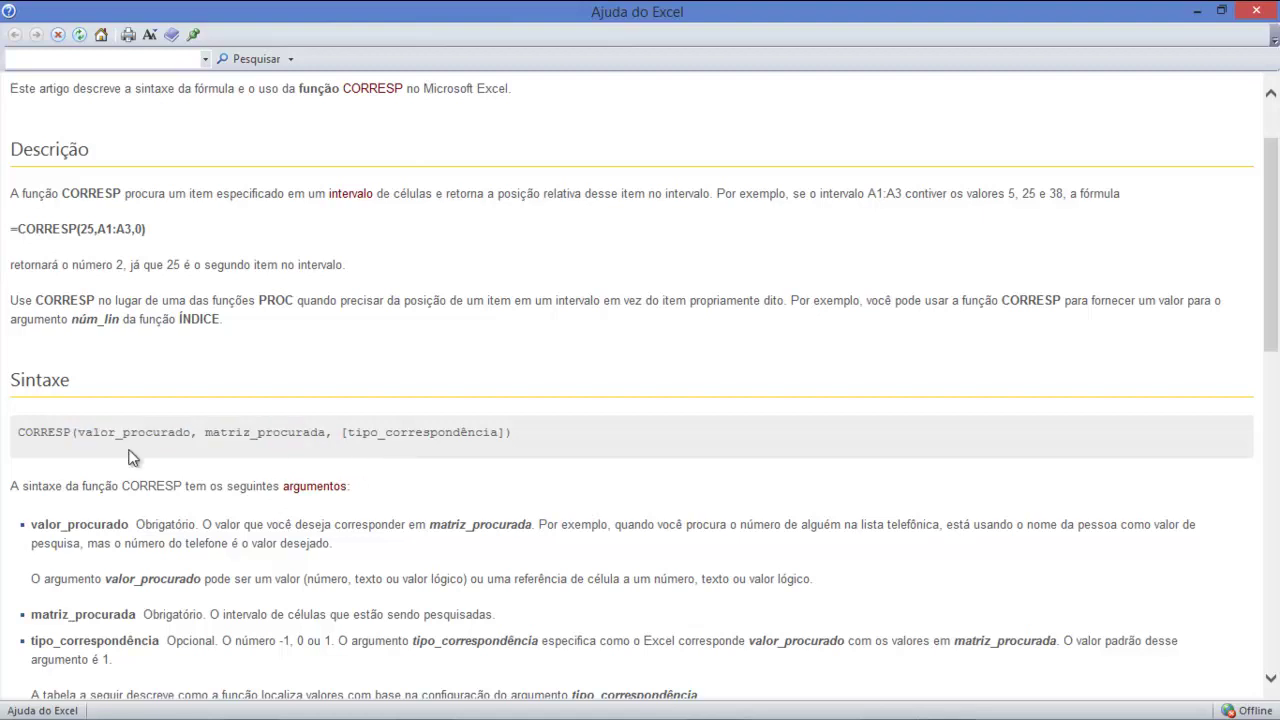
drag(20, 432, 502, 432)
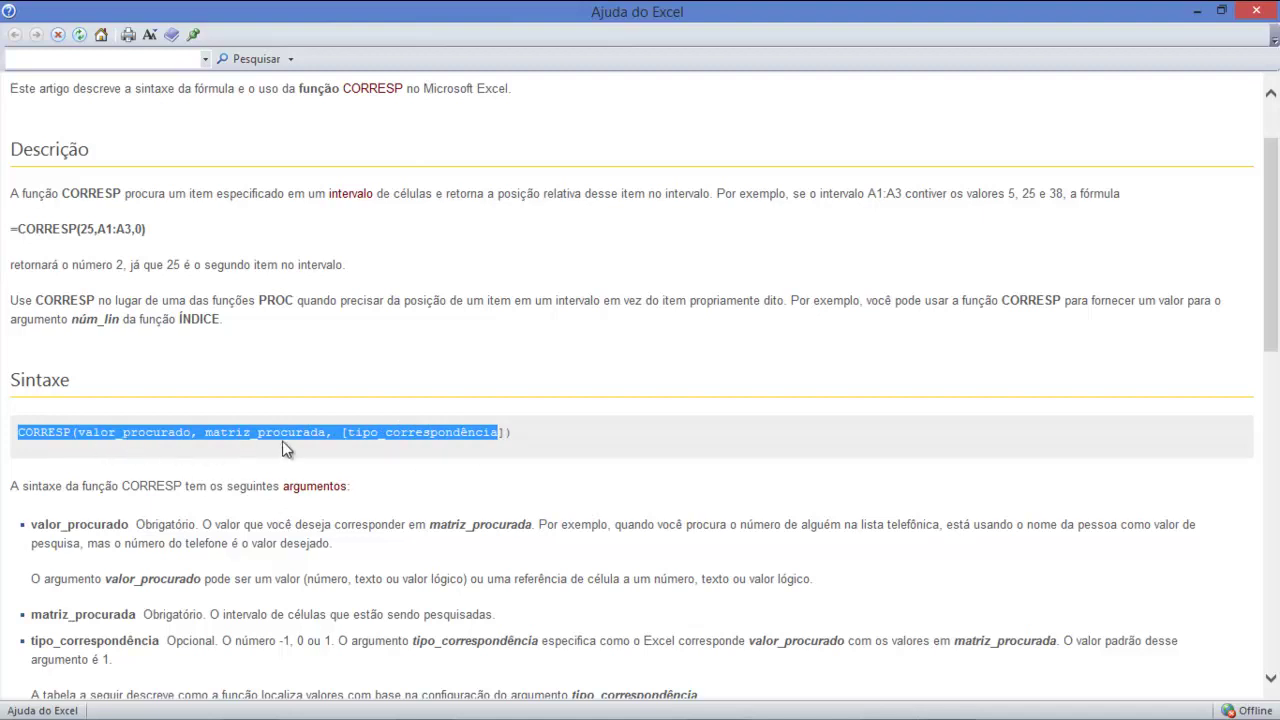
click(152, 451)
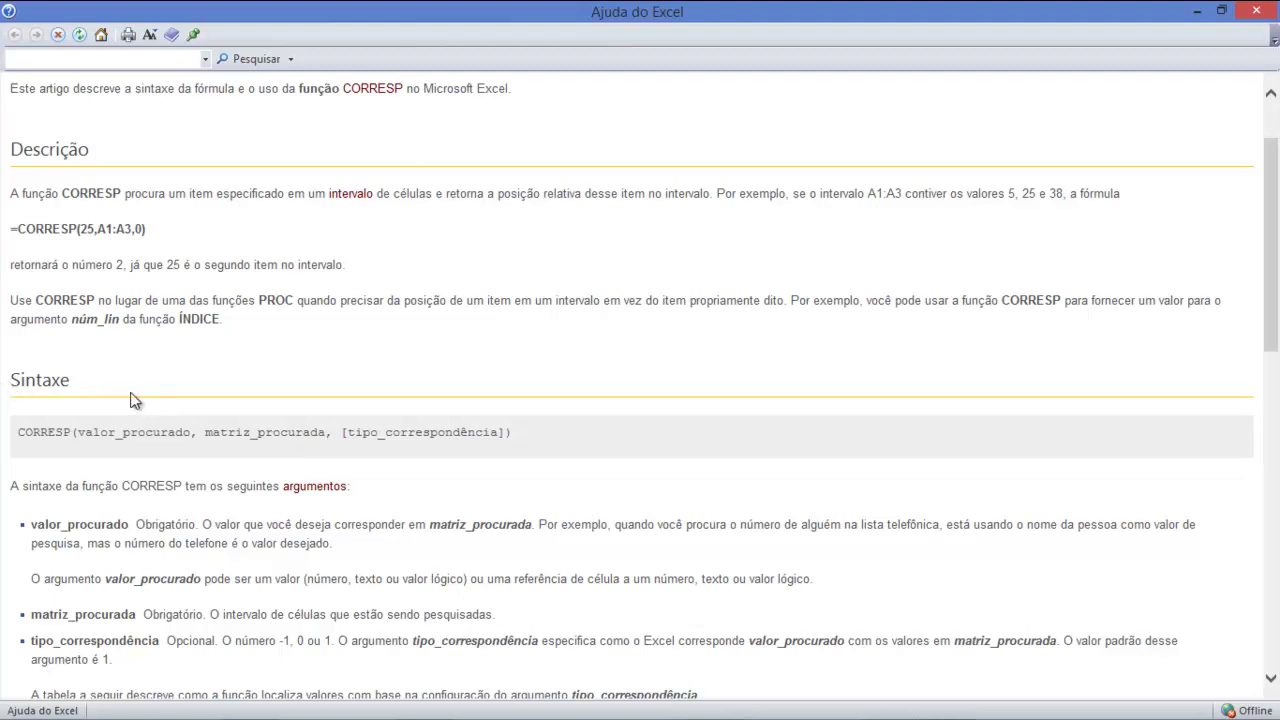
Step: Scroll to the CORRESP Exemplo section and highlight 39, B2:B5 and the Contagem values
drag(1266, 203, 1272, 515)
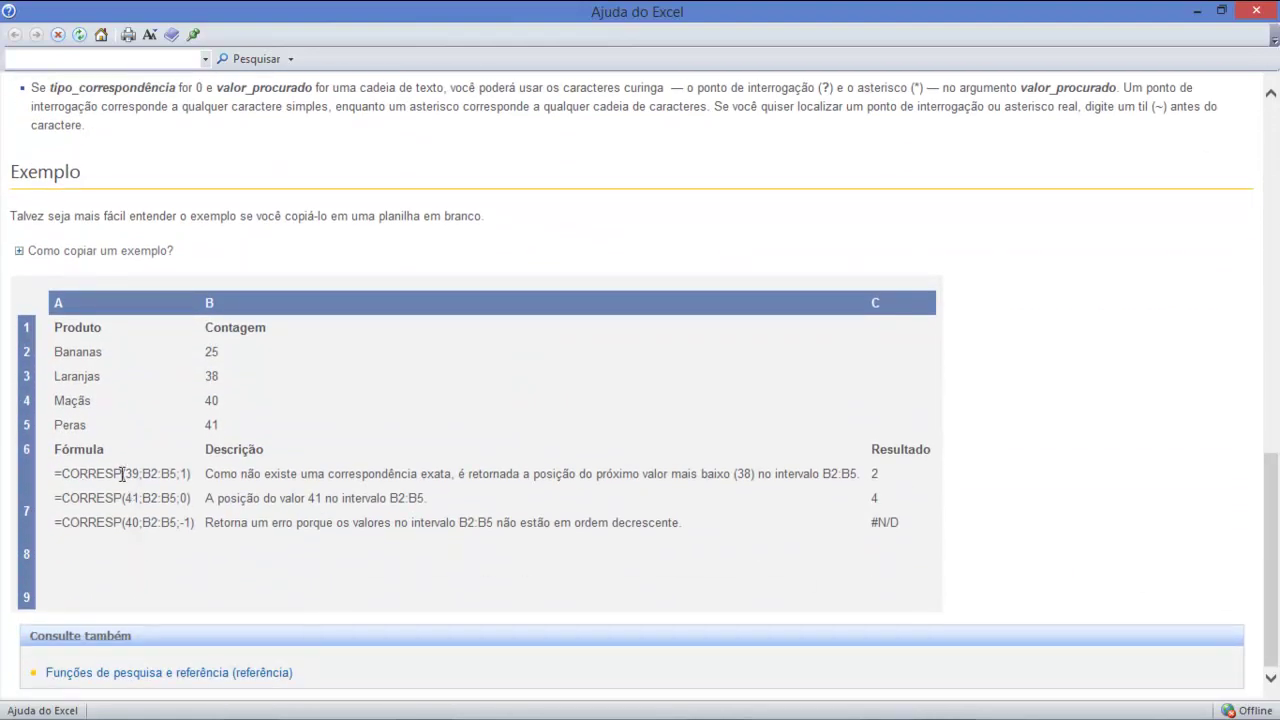
drag(125, 473, 134, 473)
drag(142, 473, 177, 473)
mouse_move(205, 350)
mouse_down()
mouse_move(227, 389)
mouse_move(58, 400)
mouse_up()
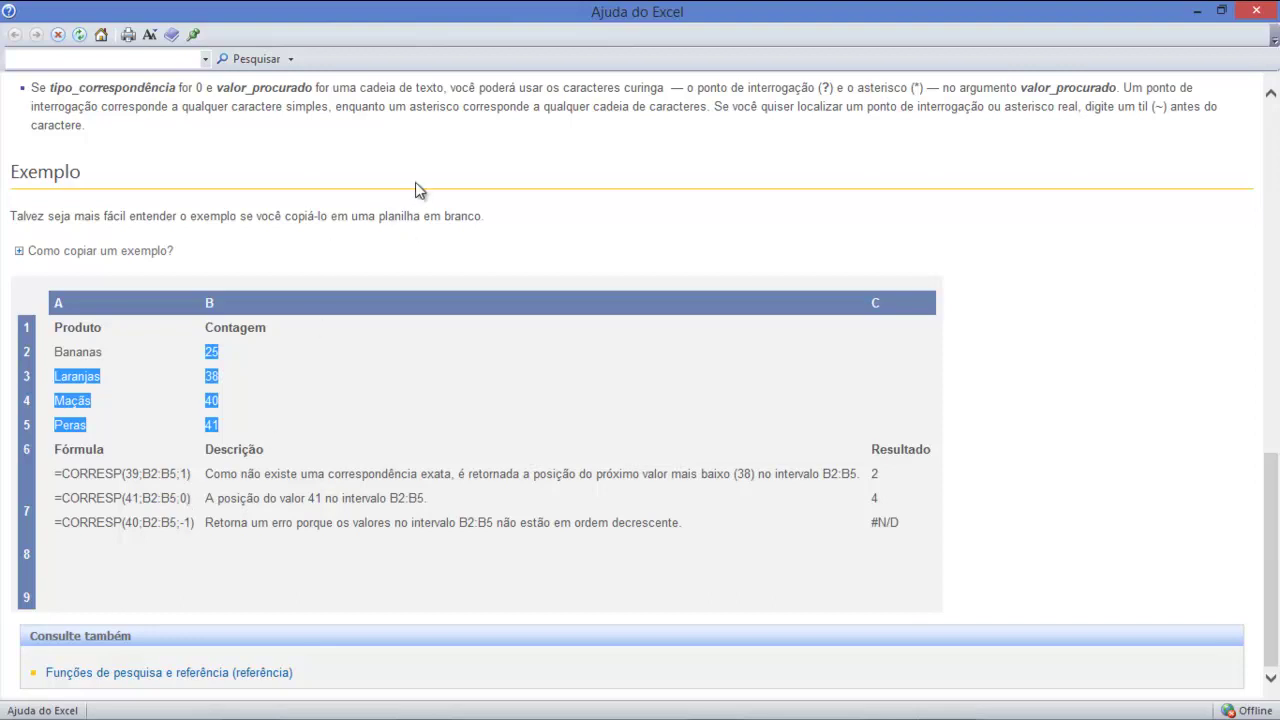
drag(1276, 484, 1272, 317)
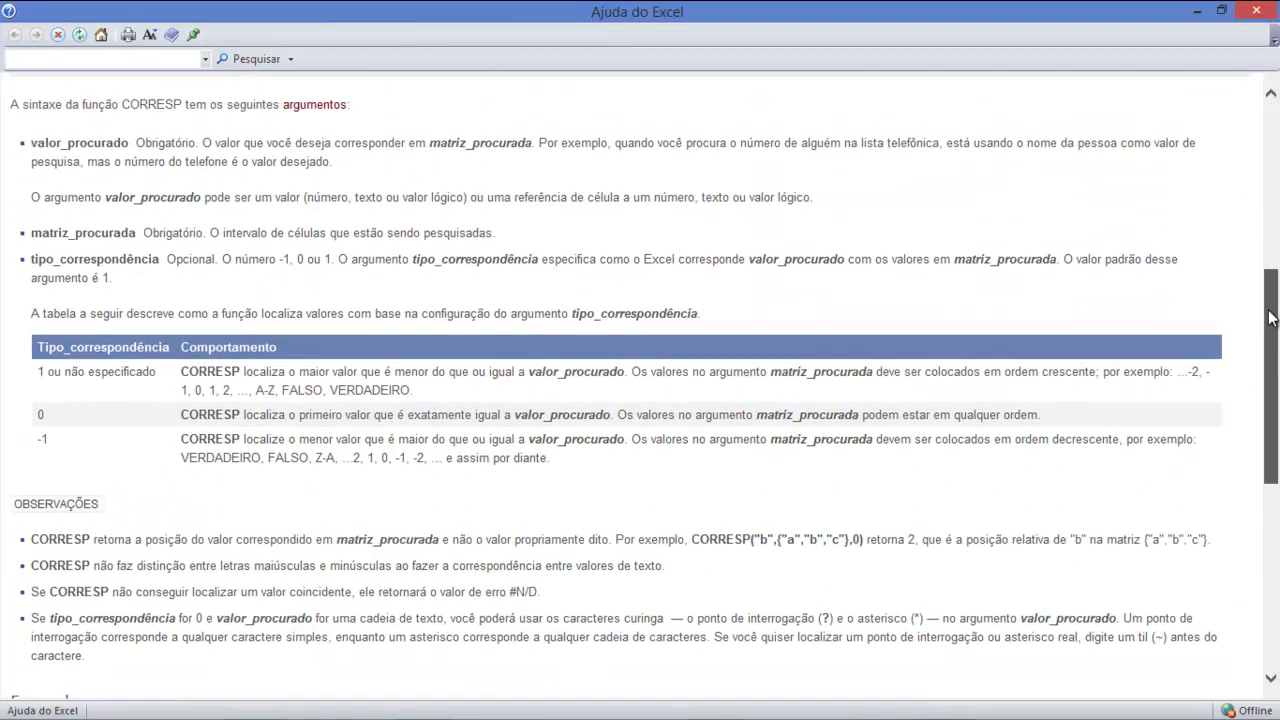
drag(1270, 317, 1262, 187)
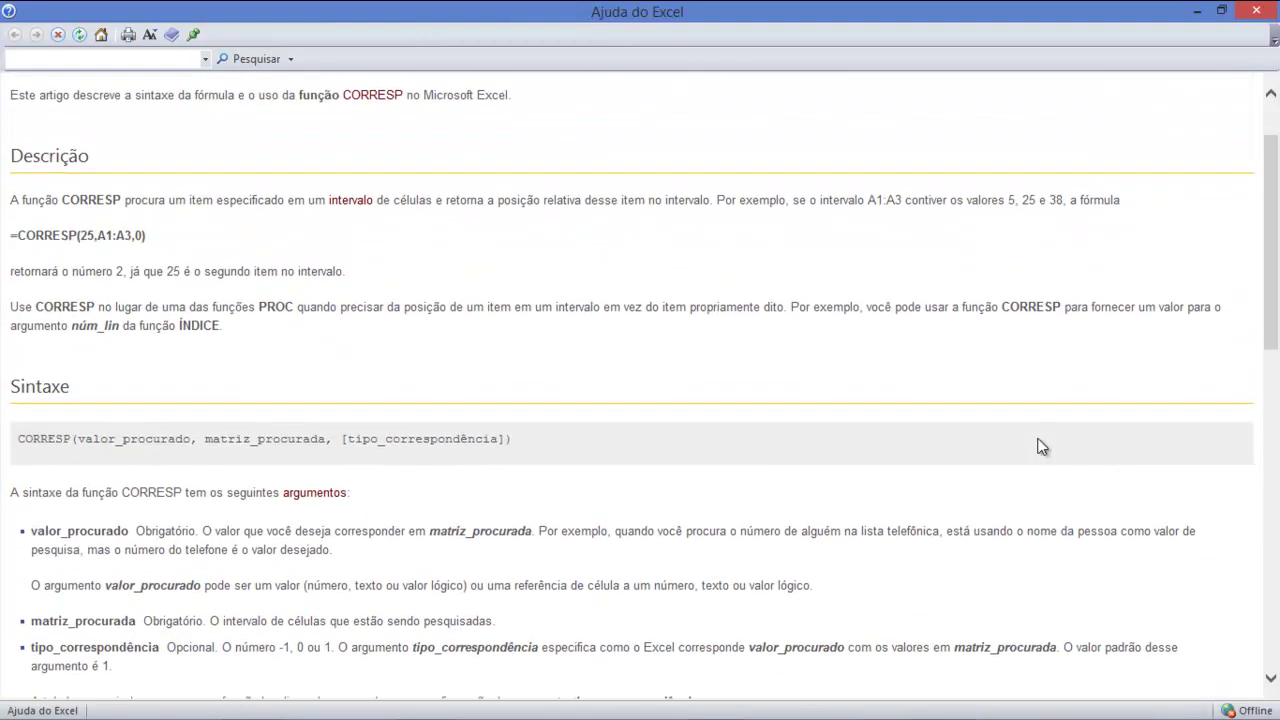
scroll(1040, 447, down, 5)
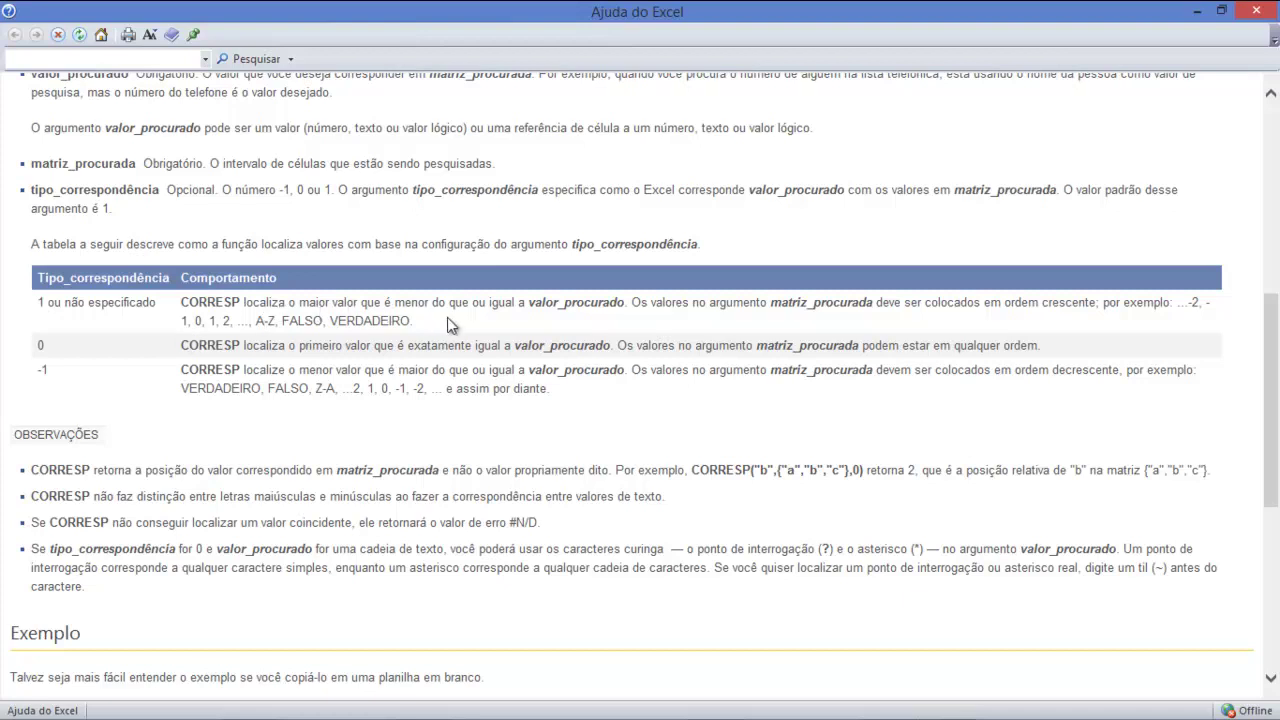
drag(628, 302, 245, 303)
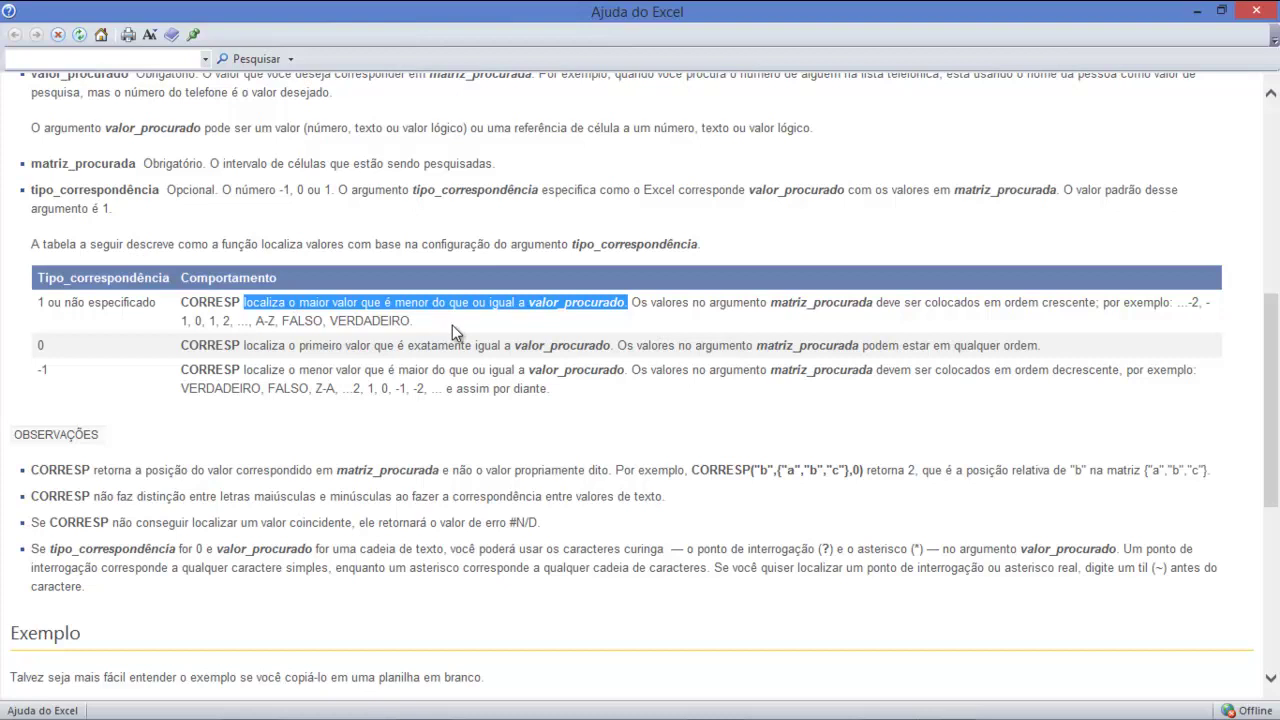
drag(1278, 358, 1275, 548)
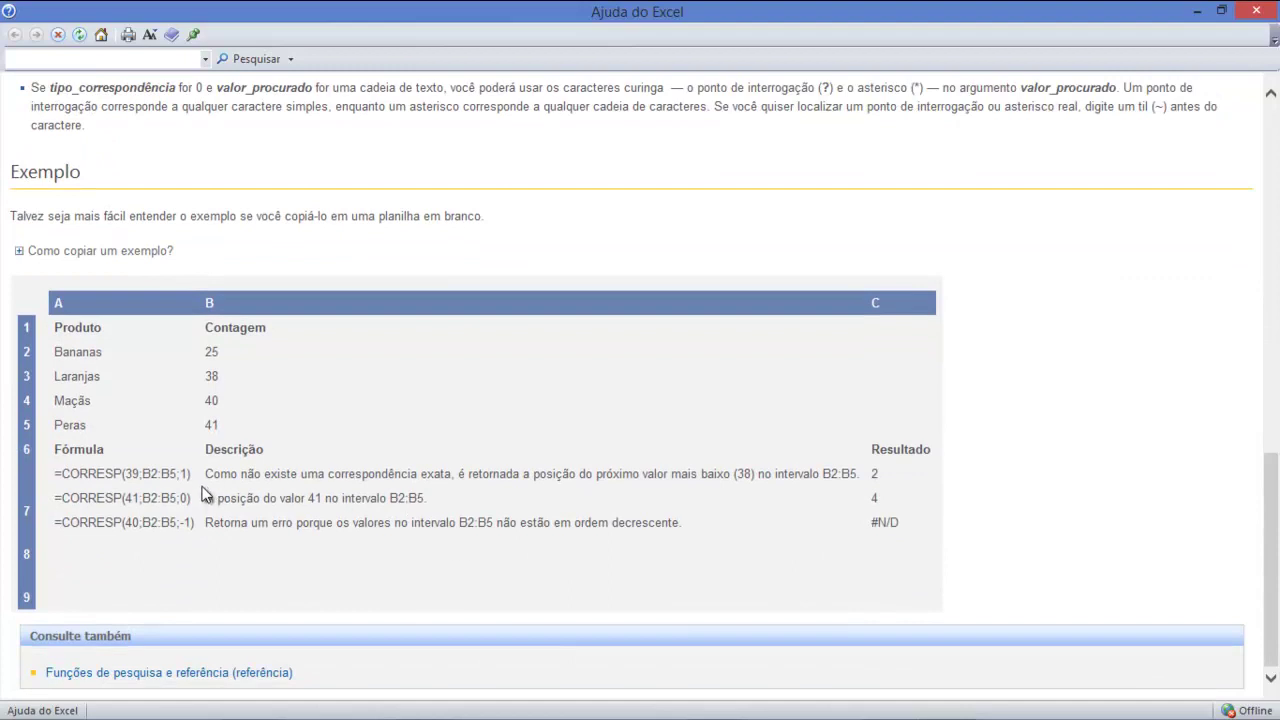
Step: Highlight the example result explanation, lookup value 39 and value 38, then close the help article
drag(205, 473, 752, 487)
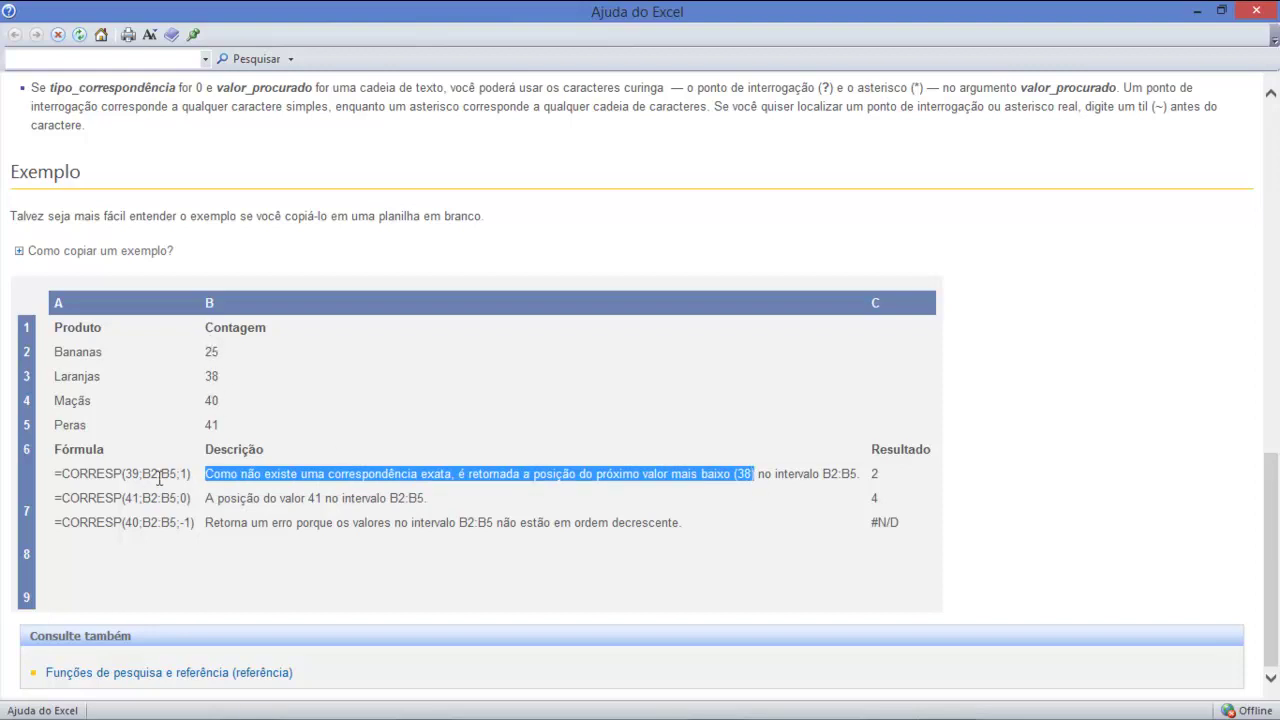
drag(124, 474, 140, 476)
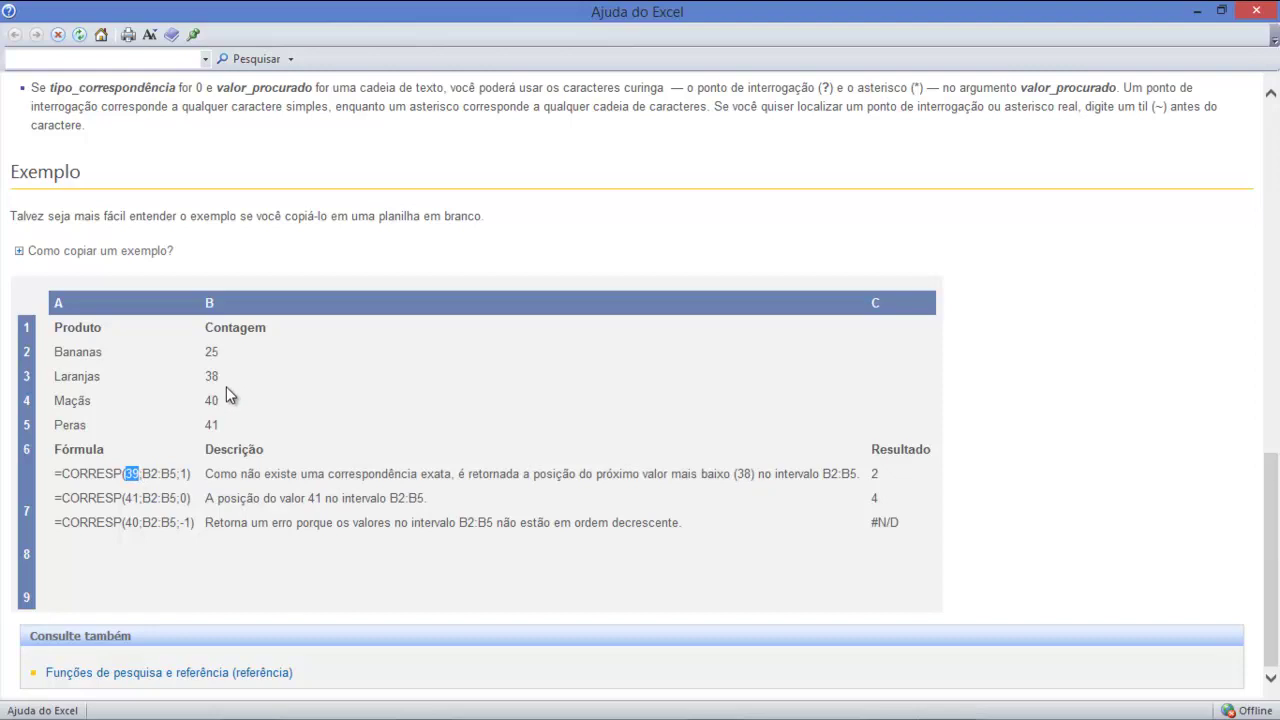
drag(205, 376, 219, 377)
drag(737, 474, 753, 475)
mouse_move(88, 452)
mouse_down()
mouse_move(108, 510)
mouse_move(183, 515)
mouse_up()
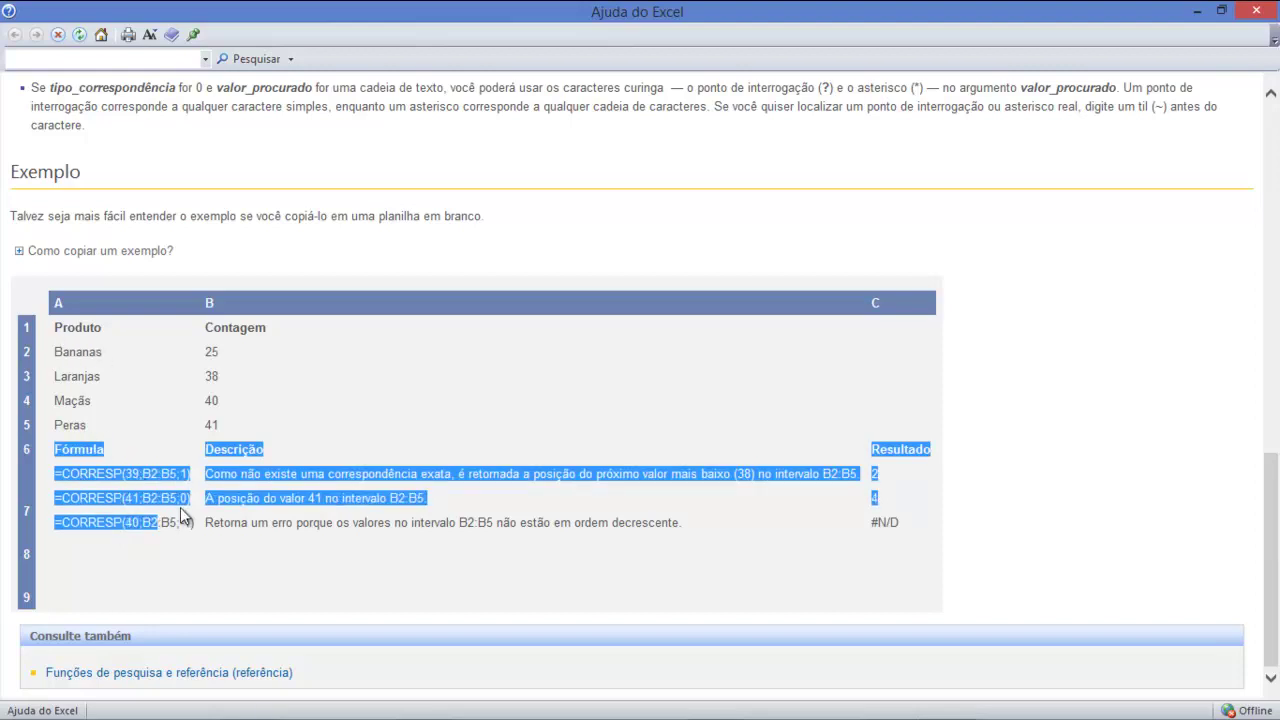
click(1256, 10)
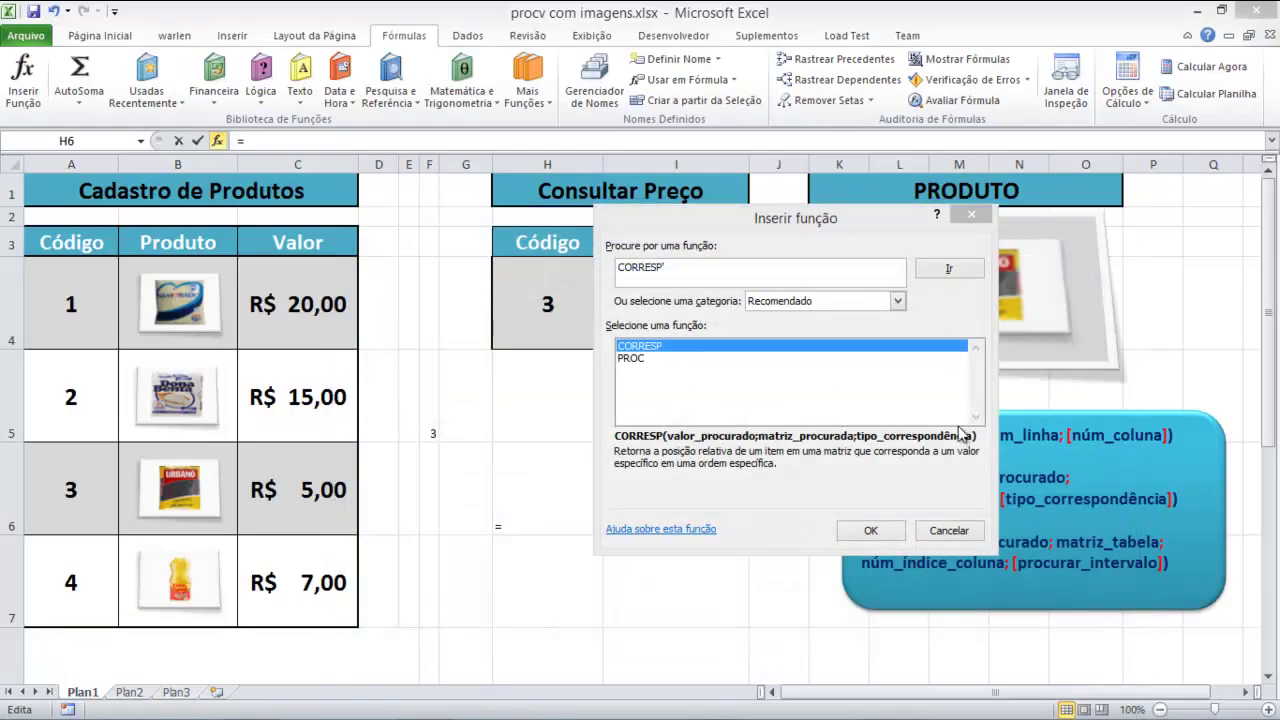
Step: Cancel the function search and delete the CORRESP formula from F5
click(950, 531)
click(433, 430)
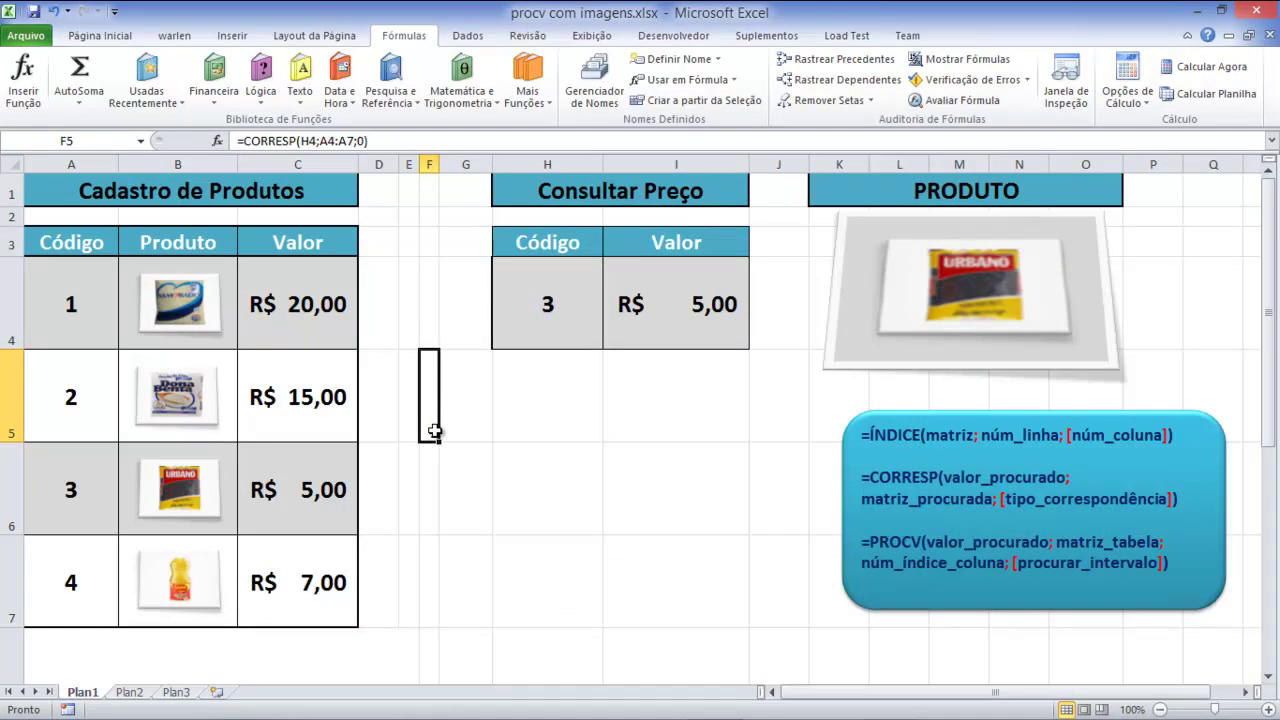
key(Delete)
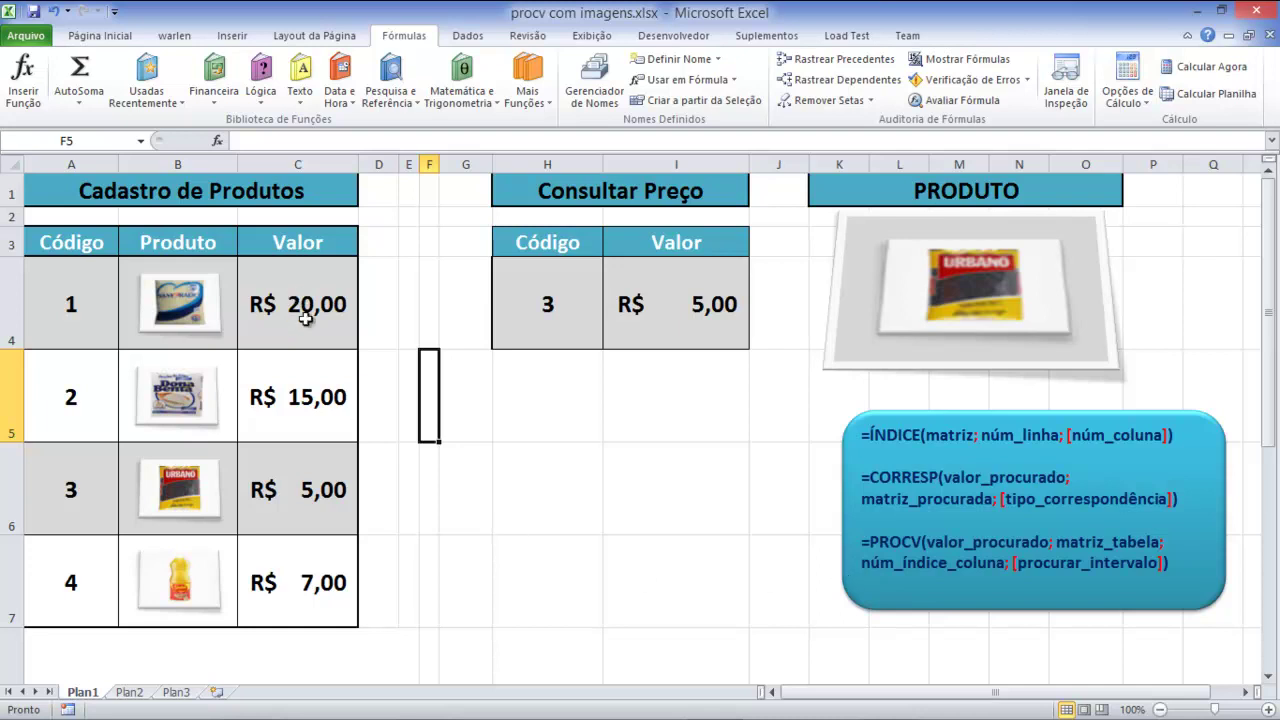
Step: Try a =PROCH entry in H6, which returns #NOME?, then clear H6
drag(298, 303, 300, 575)
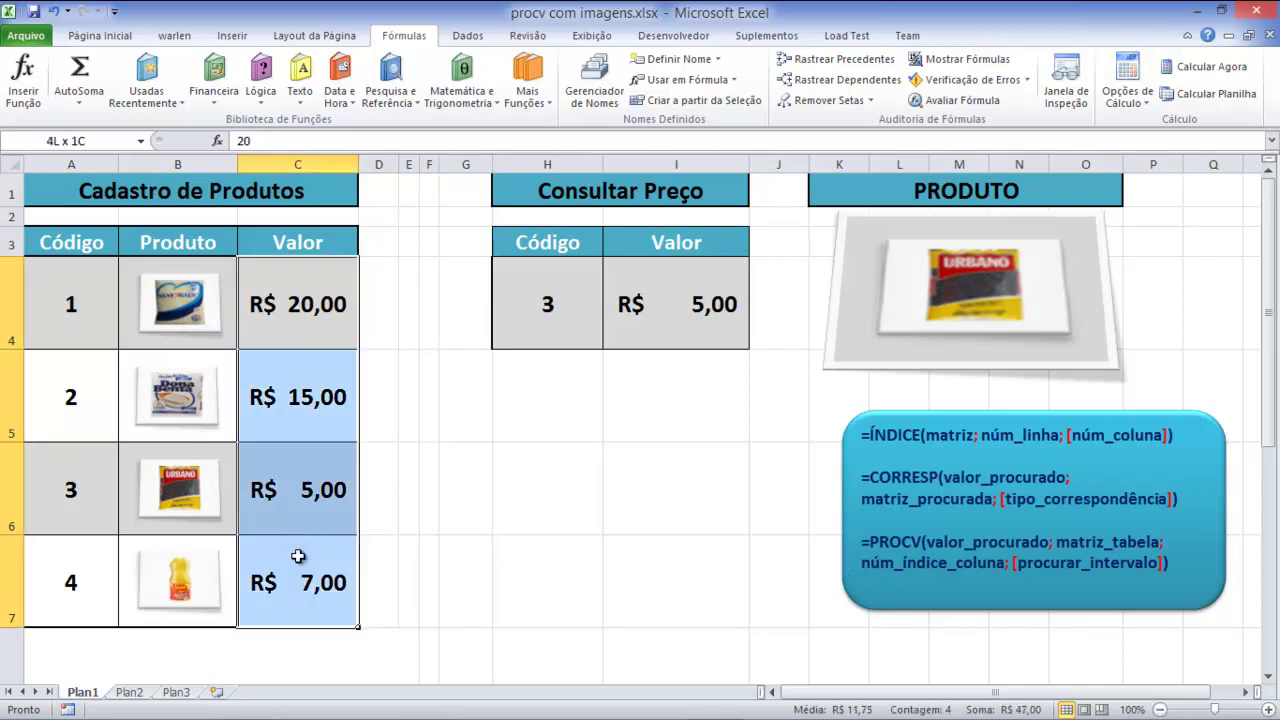
click(498, 513)
text(=)
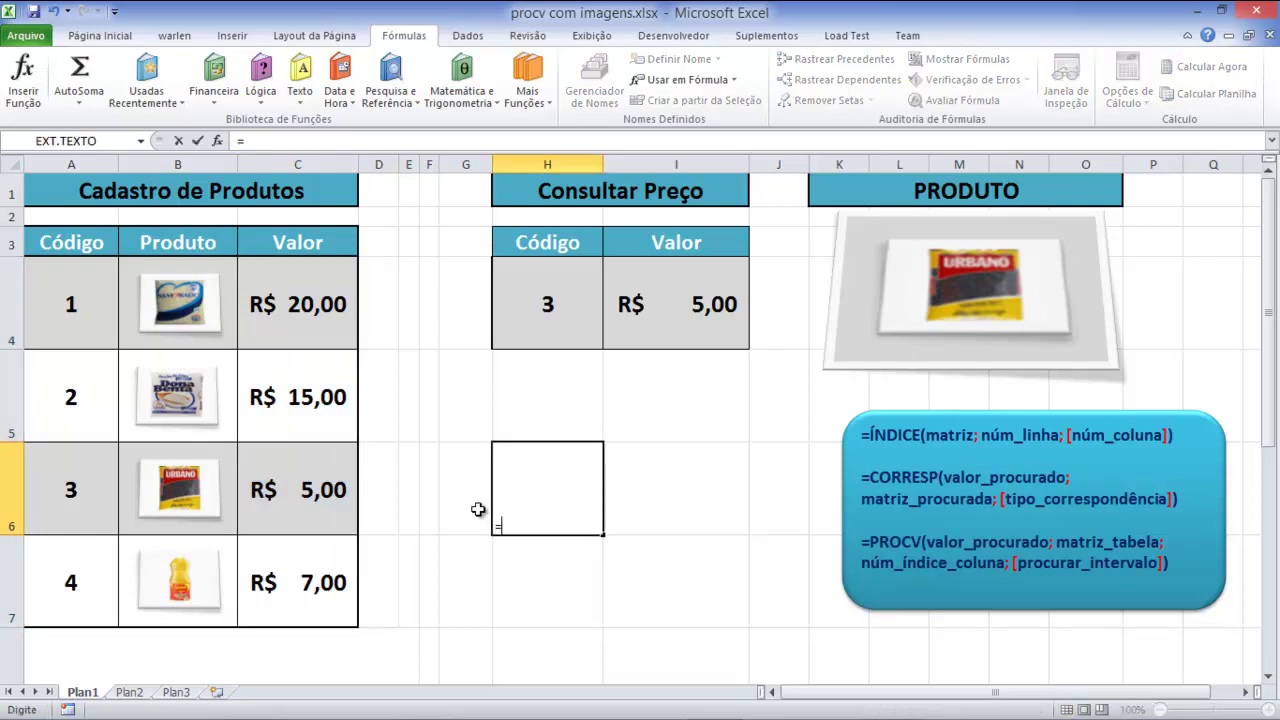
text(PROCH)
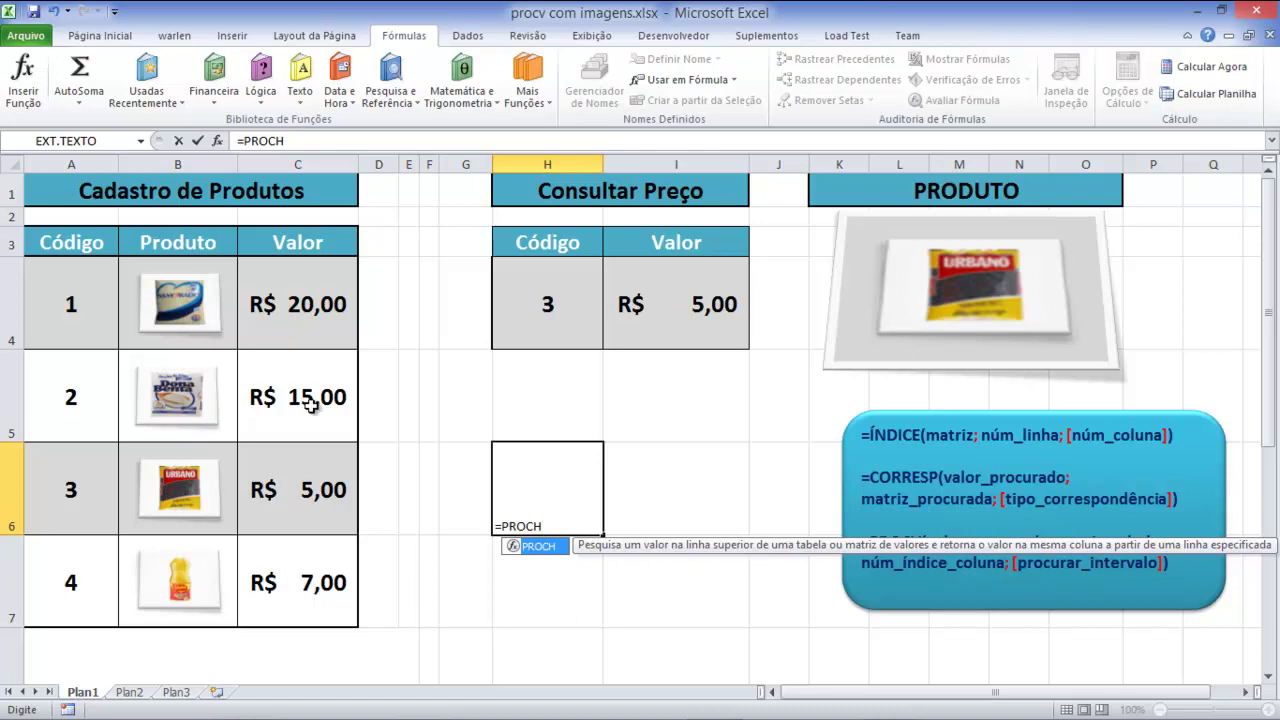
click(68, 378)
drag(68, 378, 541, 400)
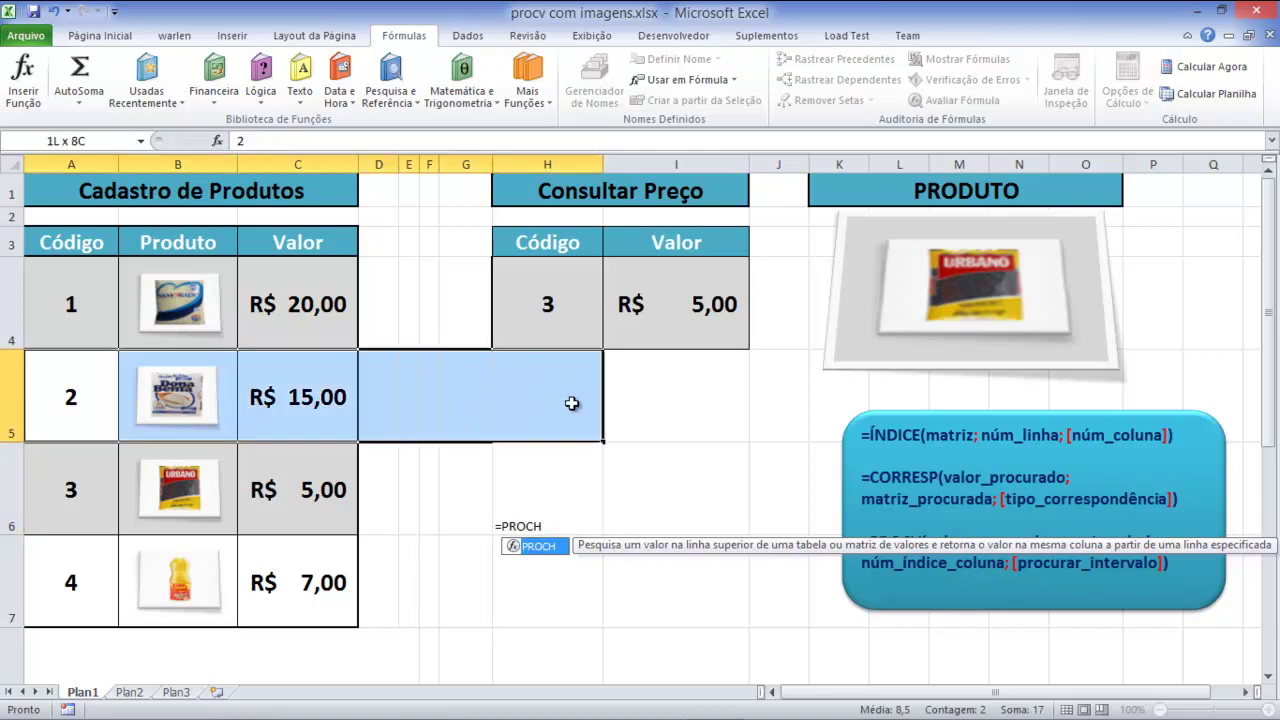
click(564, 512)
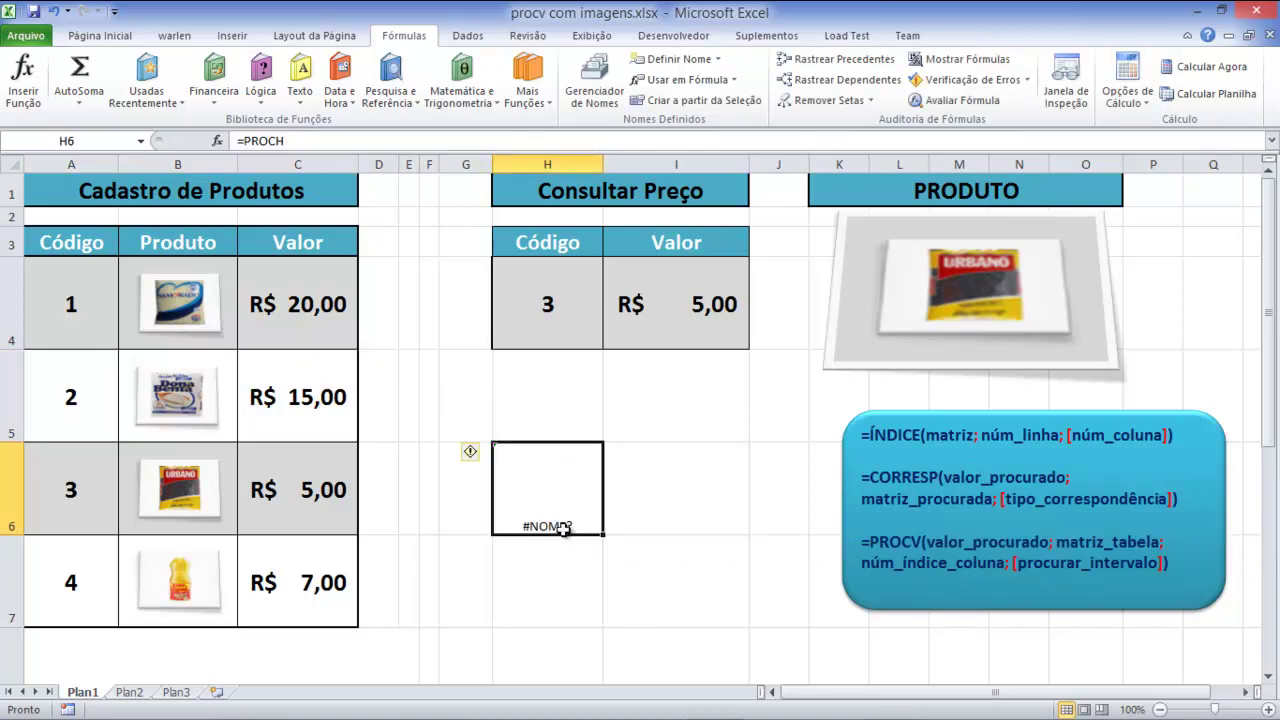
key(Delete)
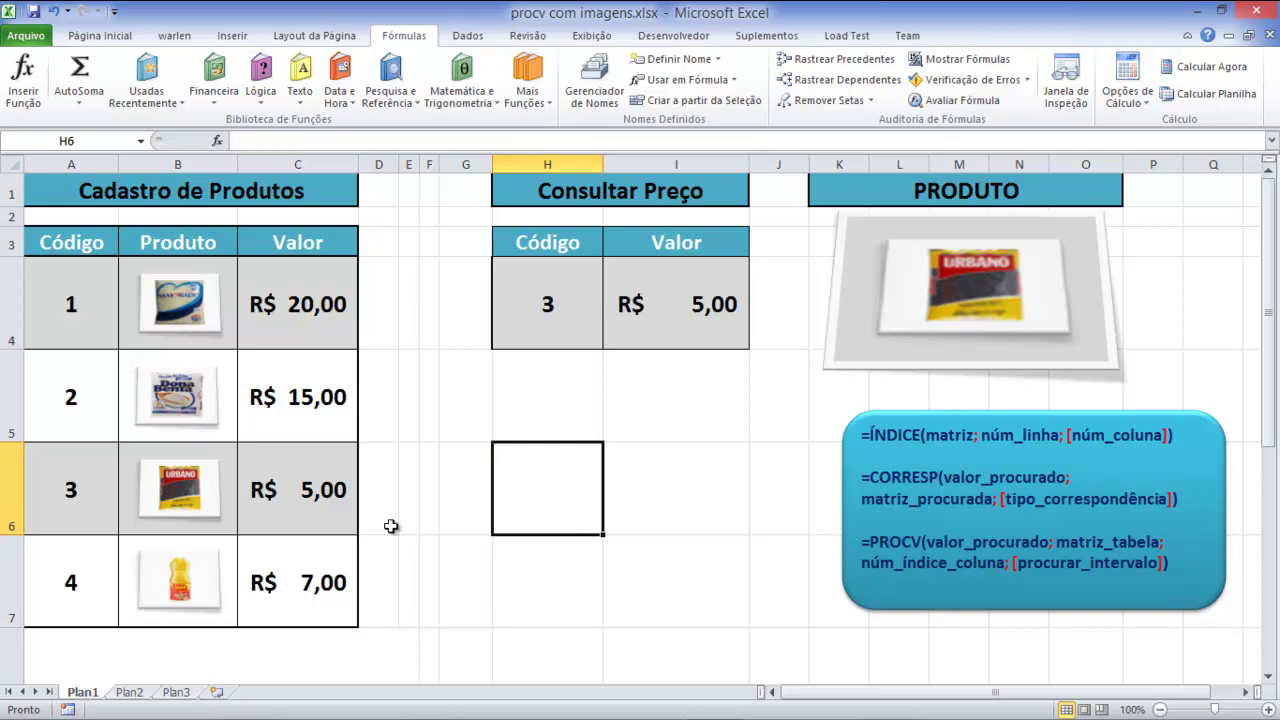
Step: Trace code 3 in the Código column to its price 5,00, then delete the PROCV in I4
drag(405, 305, 414, 555)
drag(403, 405, 700, 400)
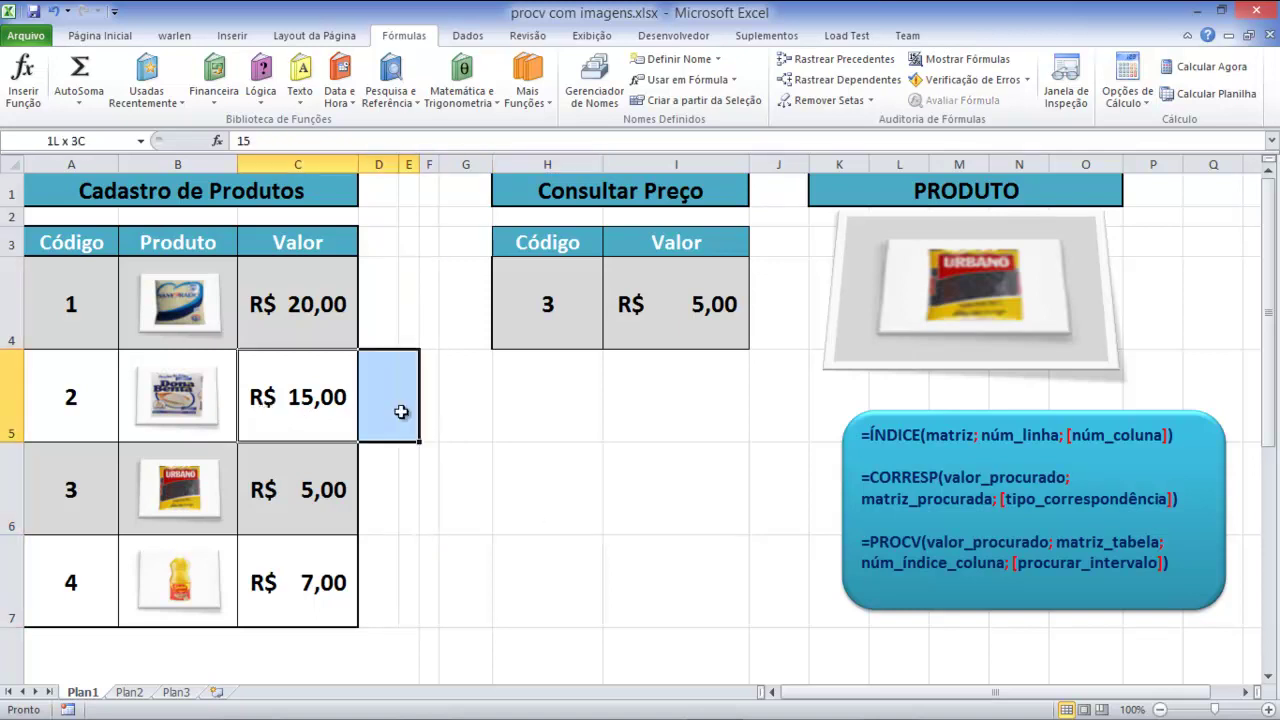
click(642, 557)
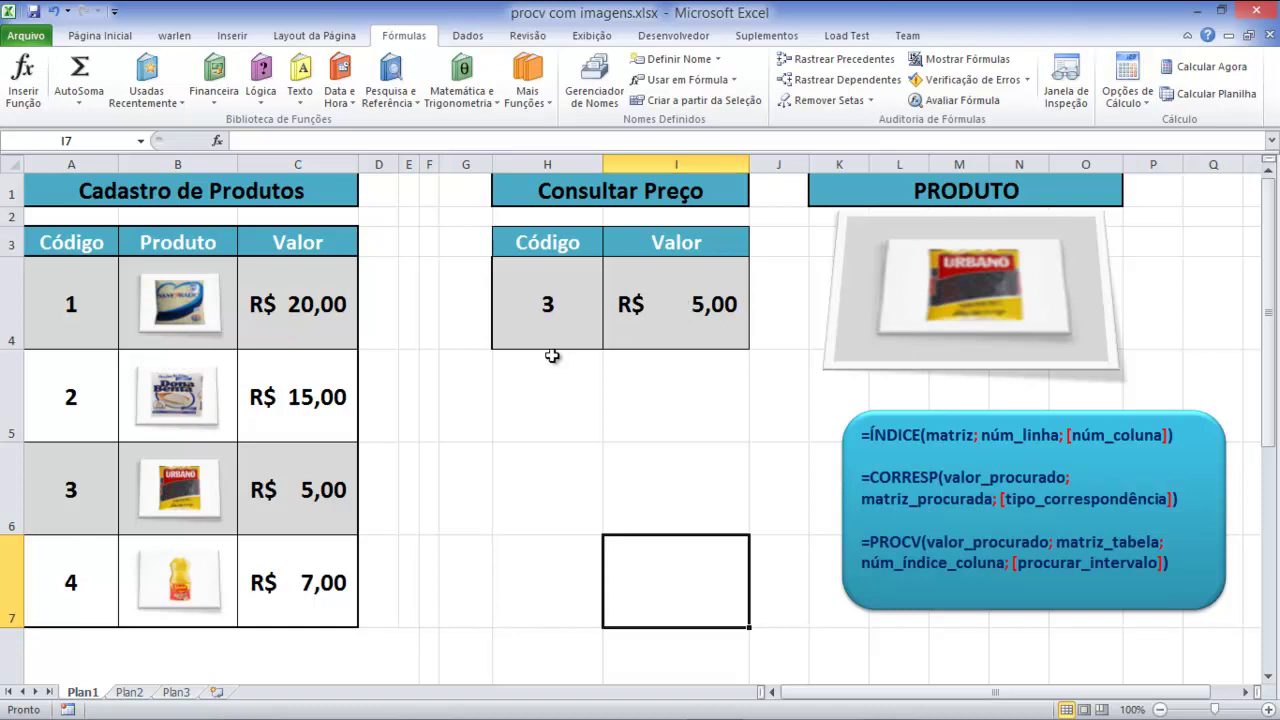
click(546, 316)
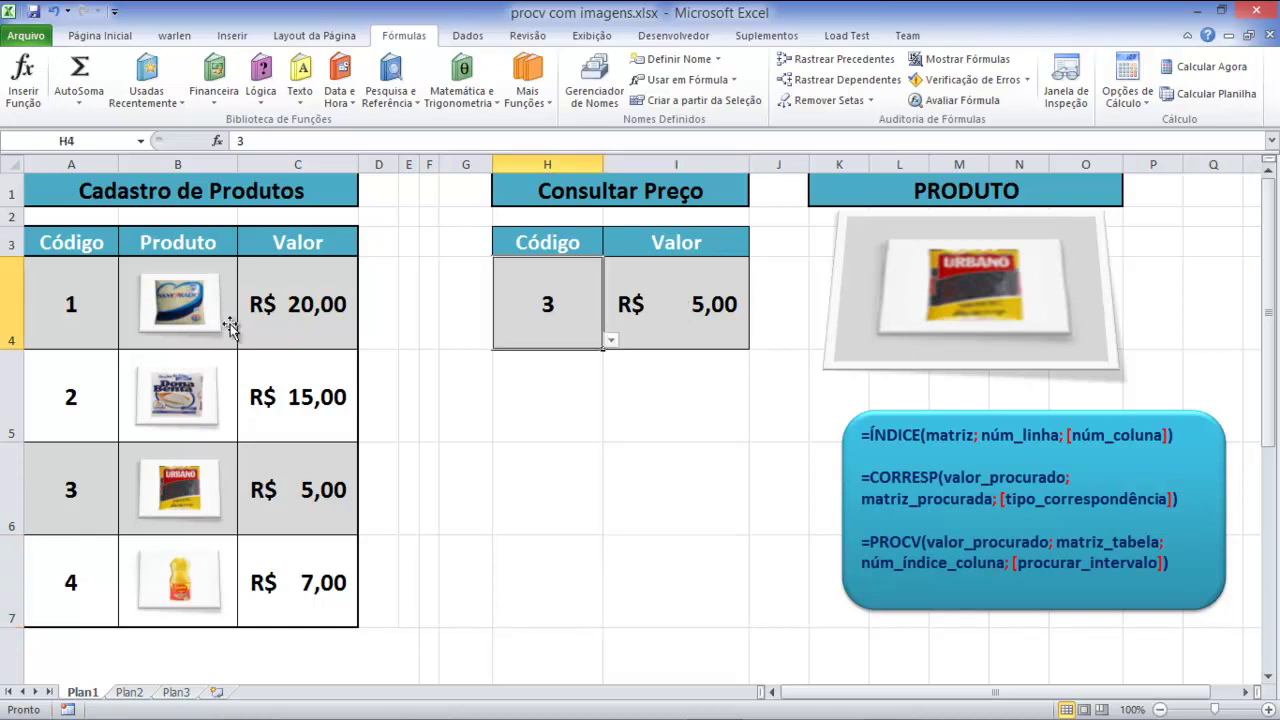
drag(57, 243, 66, 583)
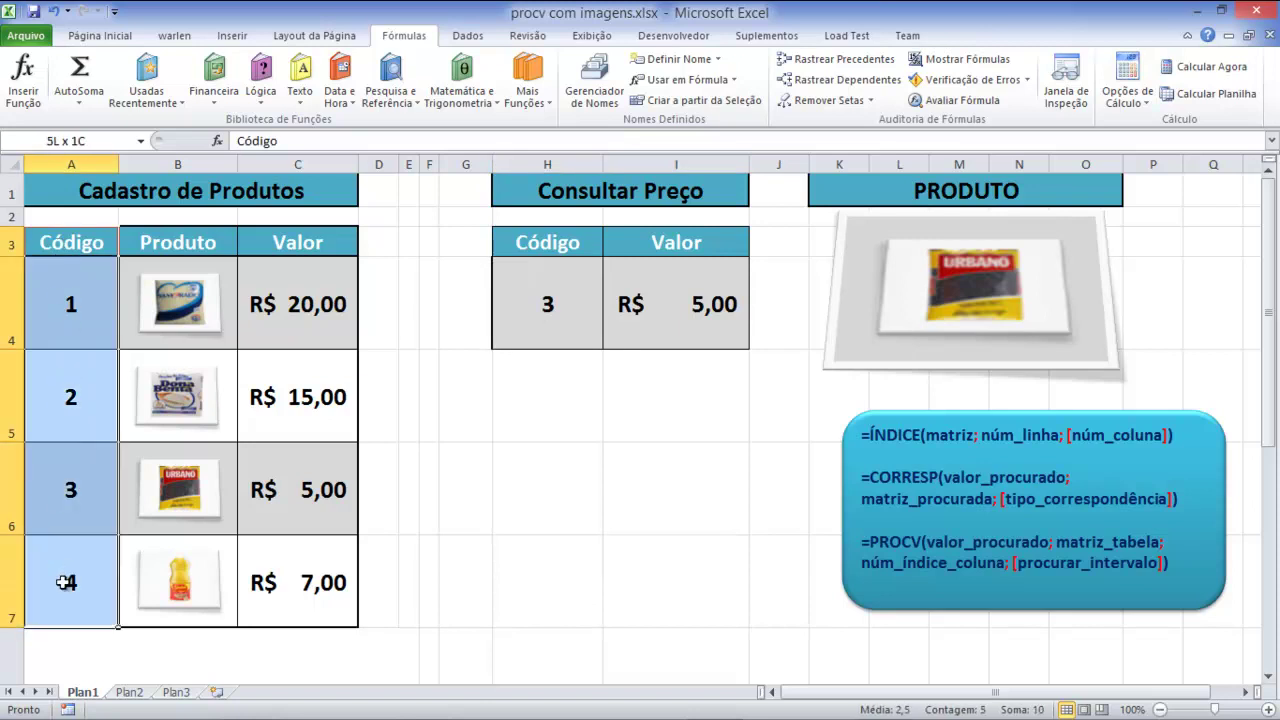
click(68, 243)
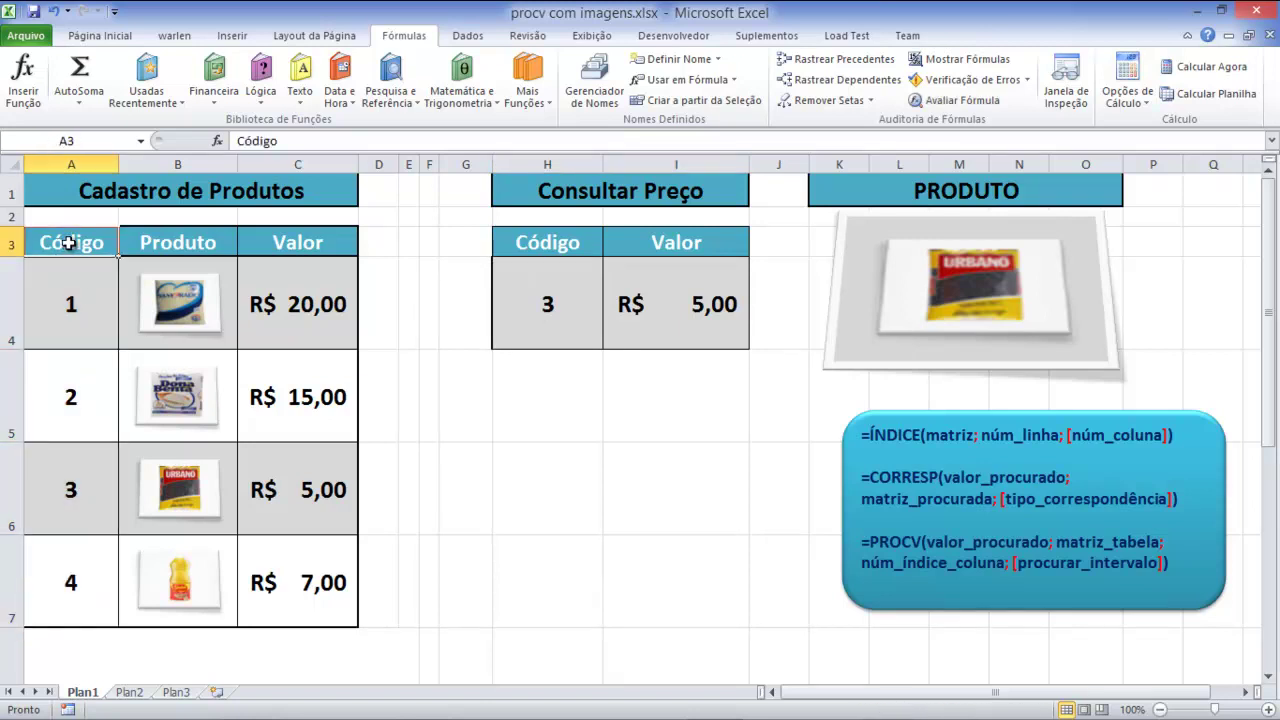
drag(68, 243, 63, 580)
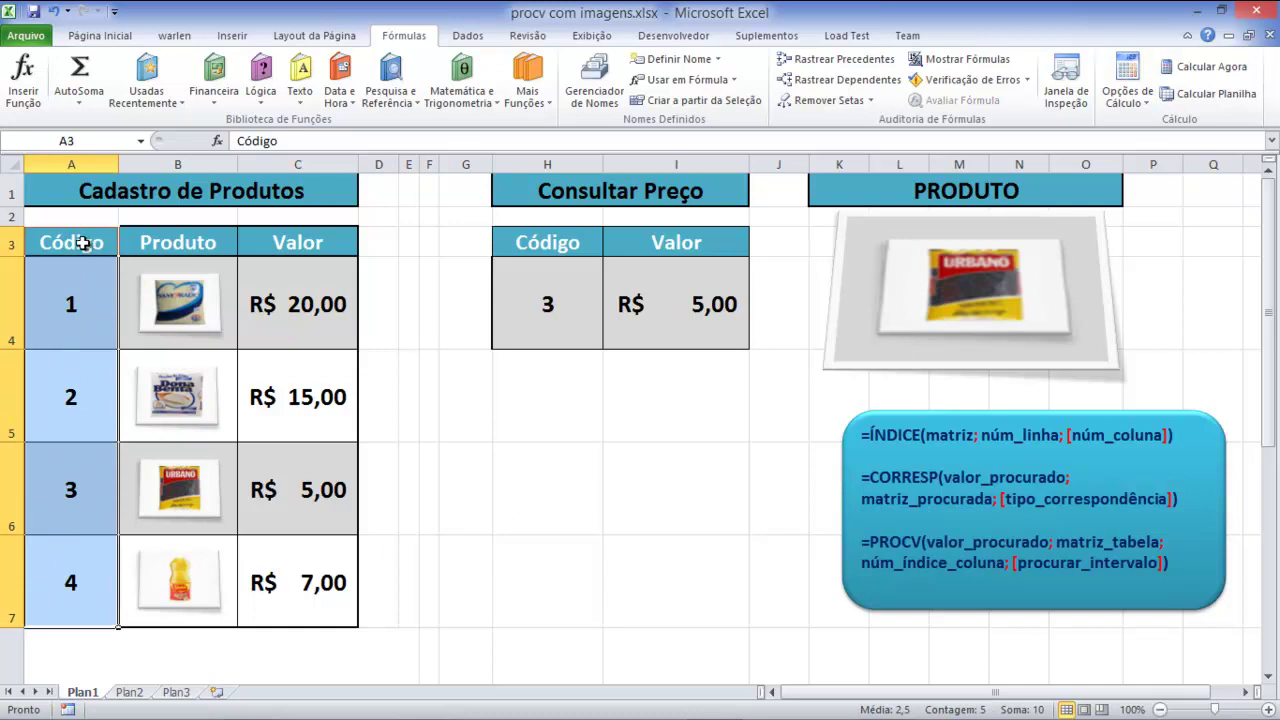
click(70, 500)
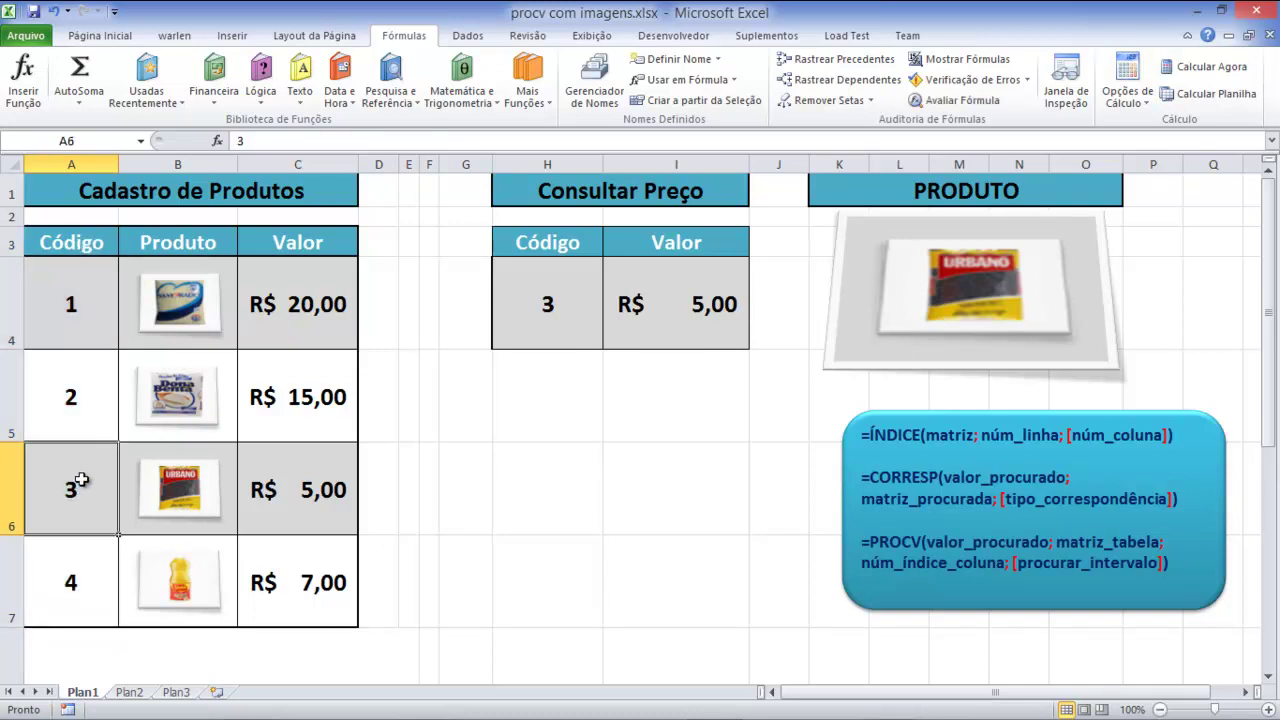
click(327, 502)
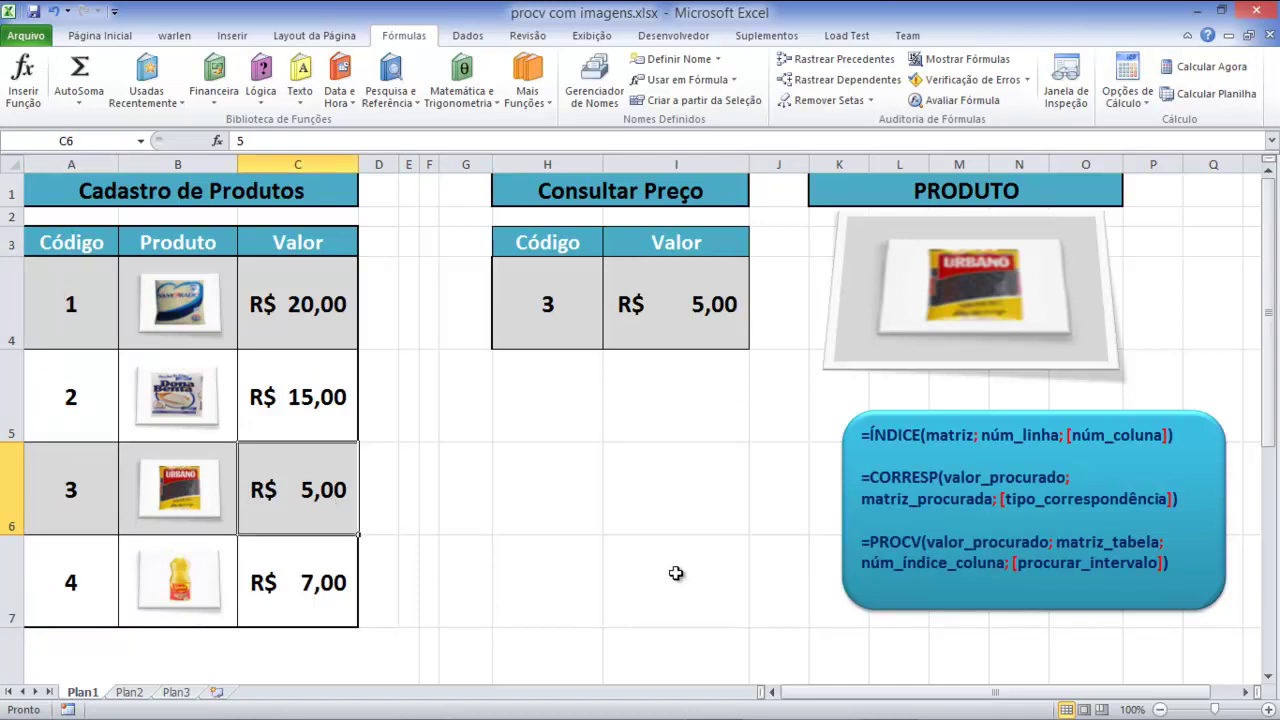
click(677, 320)
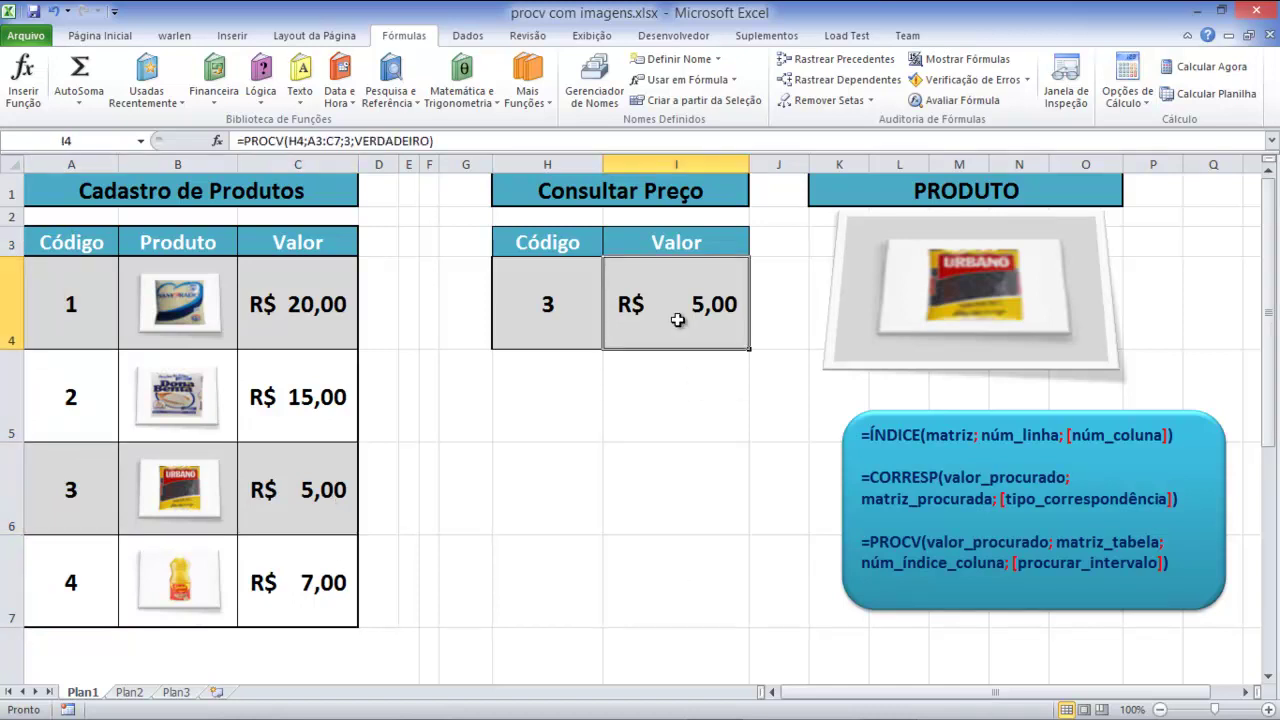
key(Delete)
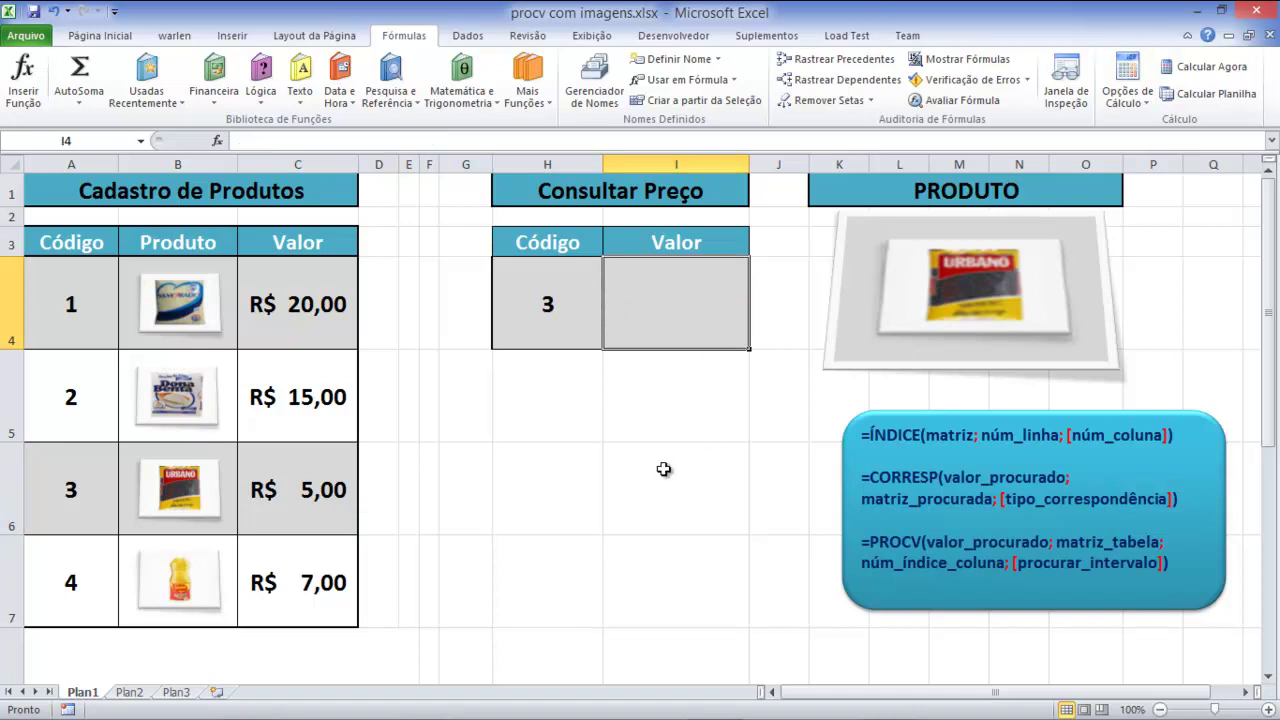
Step: Begin =PROCV( in I4 using H4 as lookup value and A3:C7 as the table
click(664, 469)
click(670, 318)
text(=)
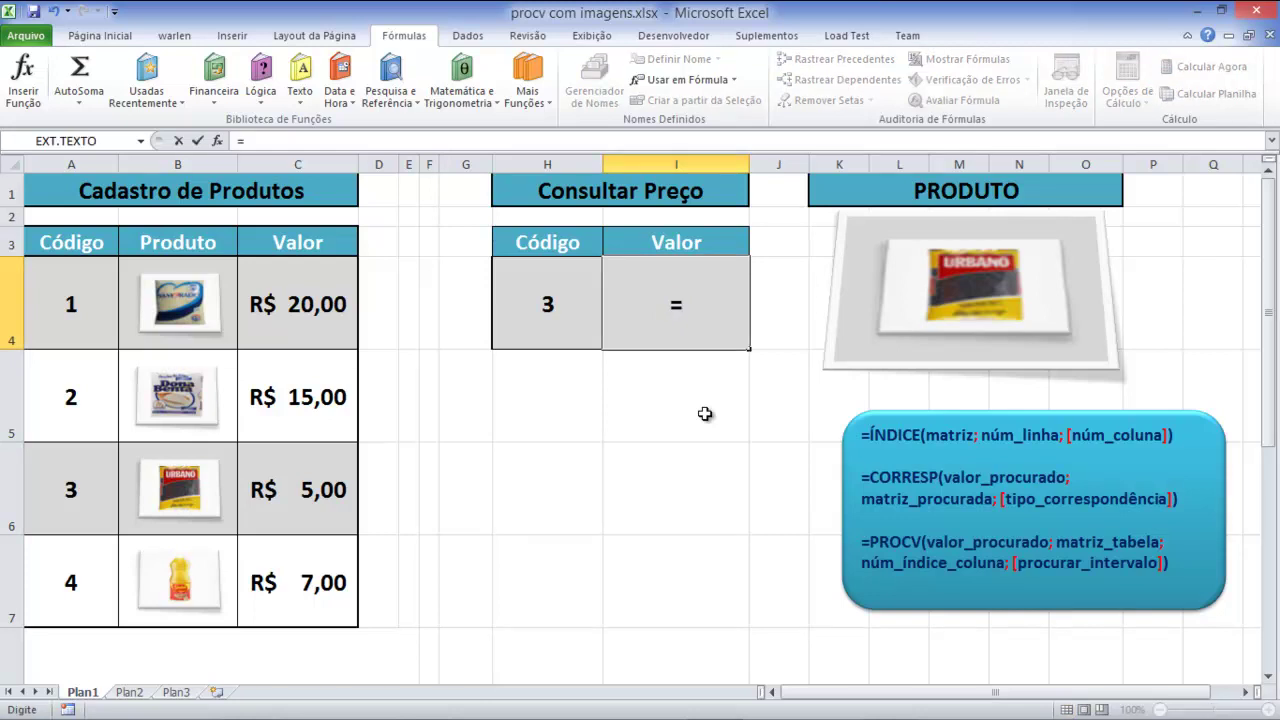
text(PROCV)
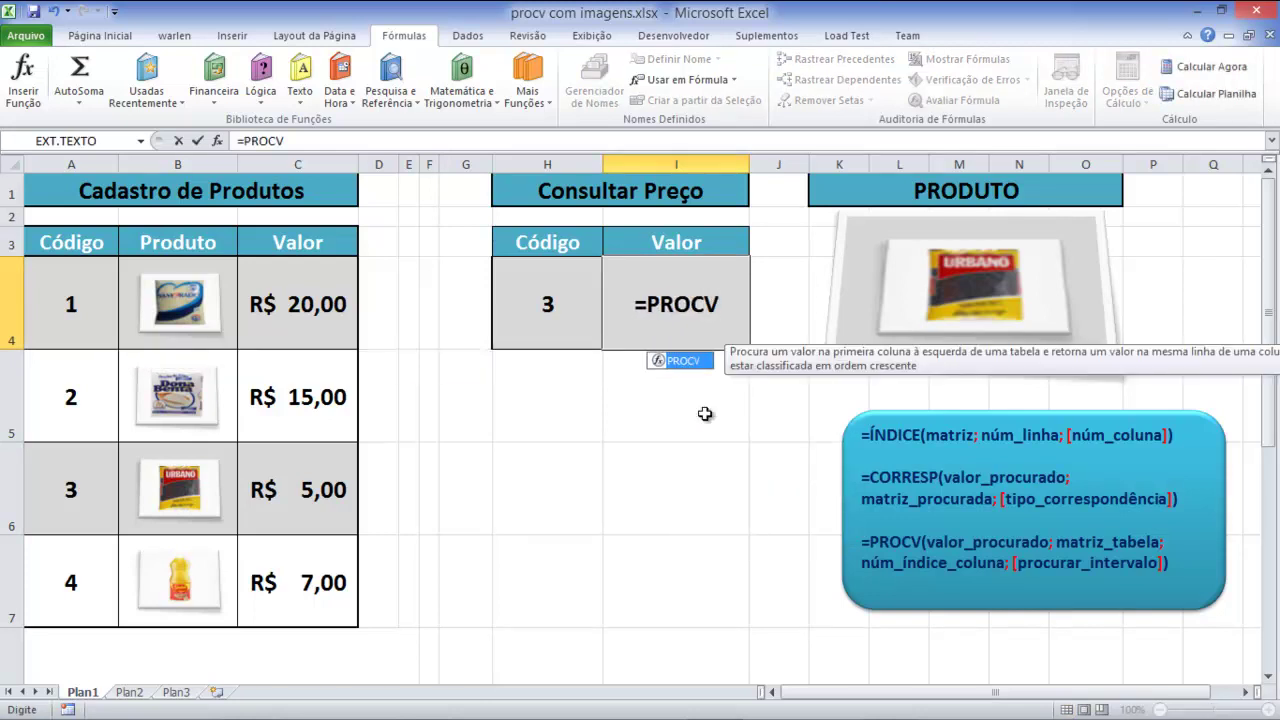
text(()
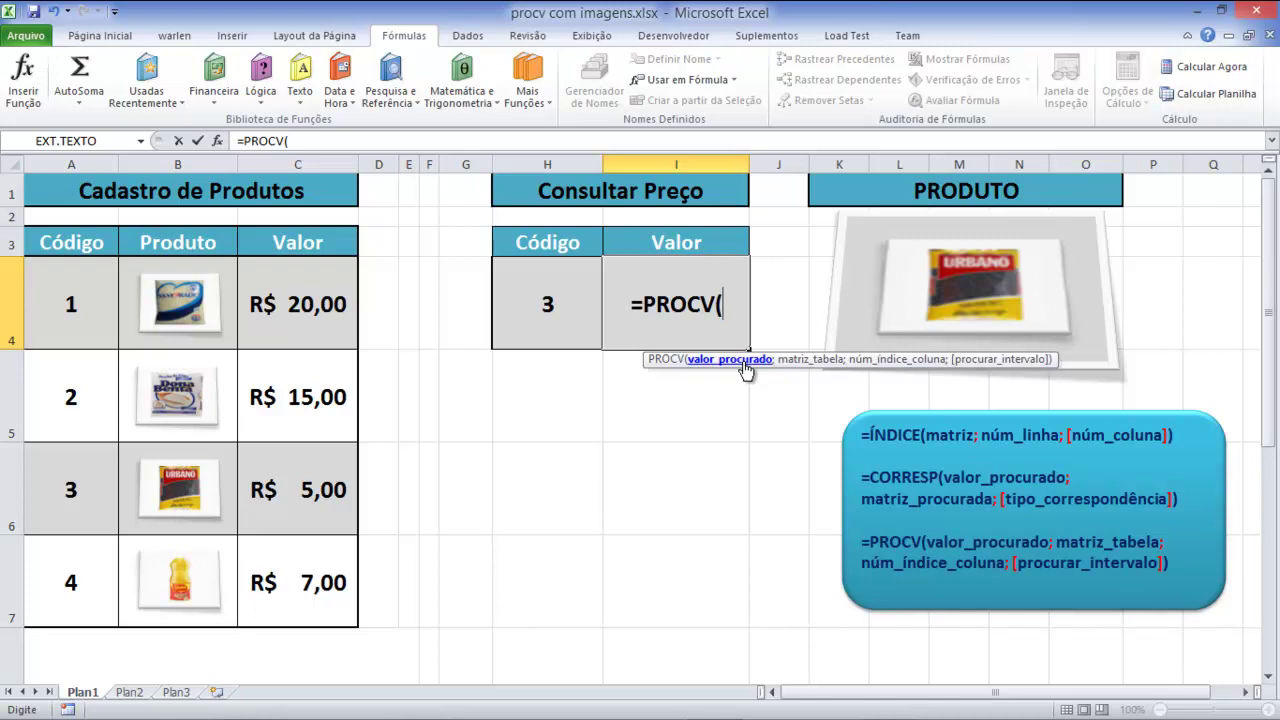
click(549, 311)
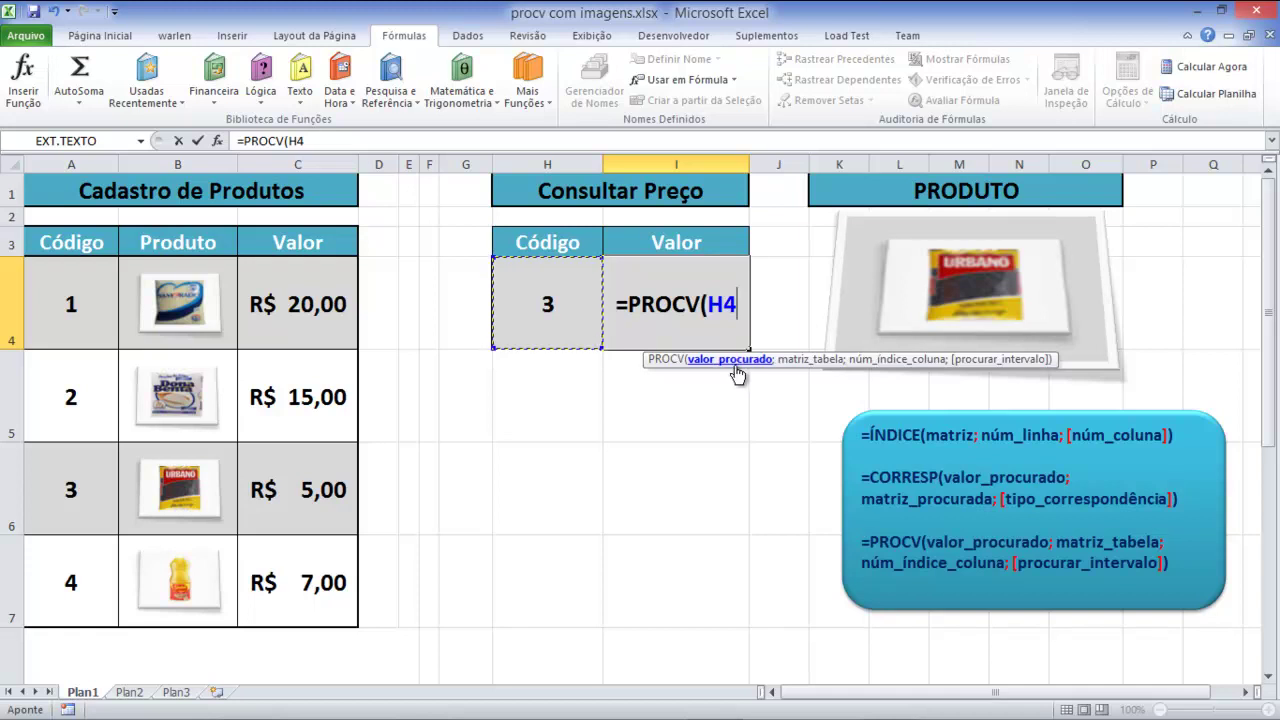
text(;)
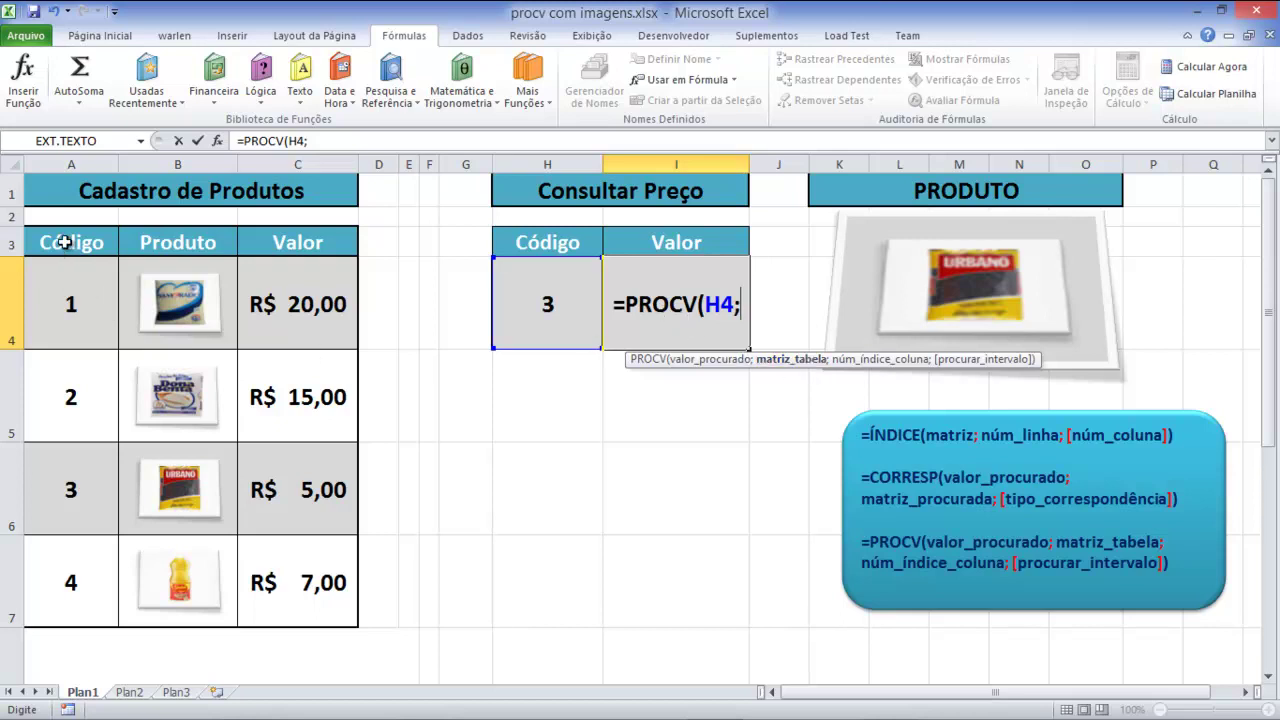
drag(64, 242, 70, 575)
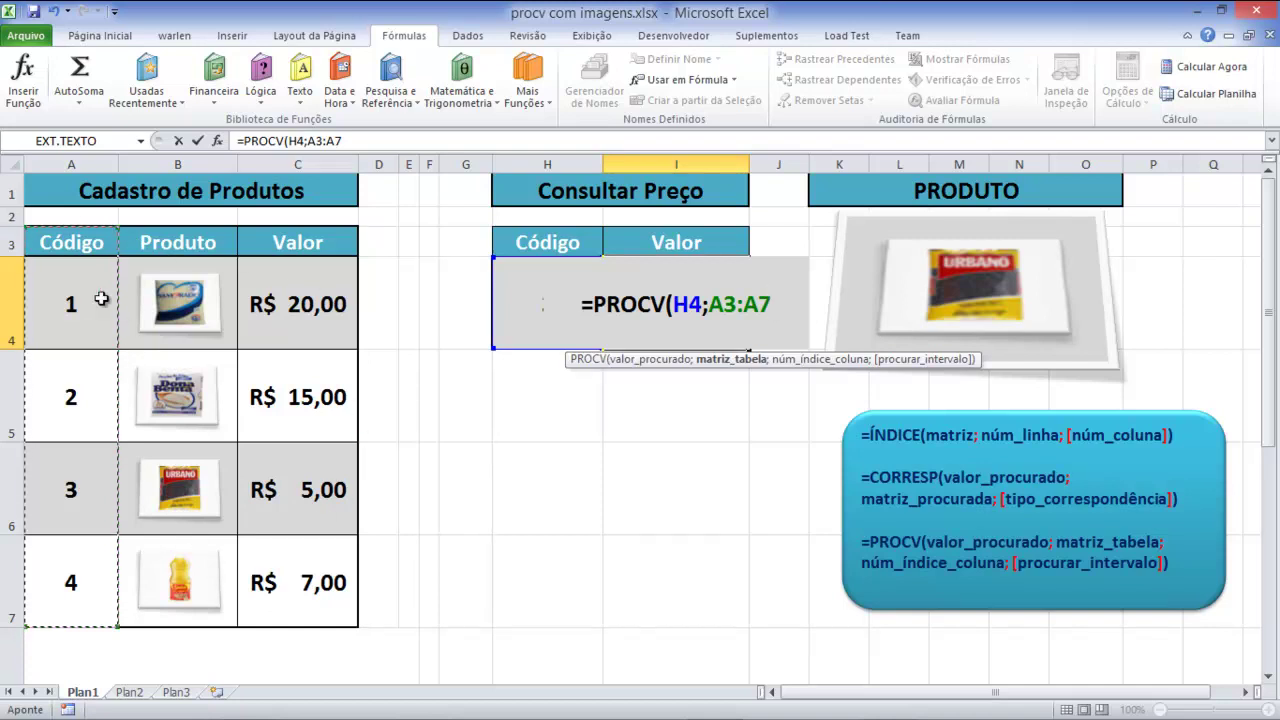
mouse_move(65, 243)
mouse_down()
mouse_move(287, 330)
mouse_move(283, 578)
mouse_up()
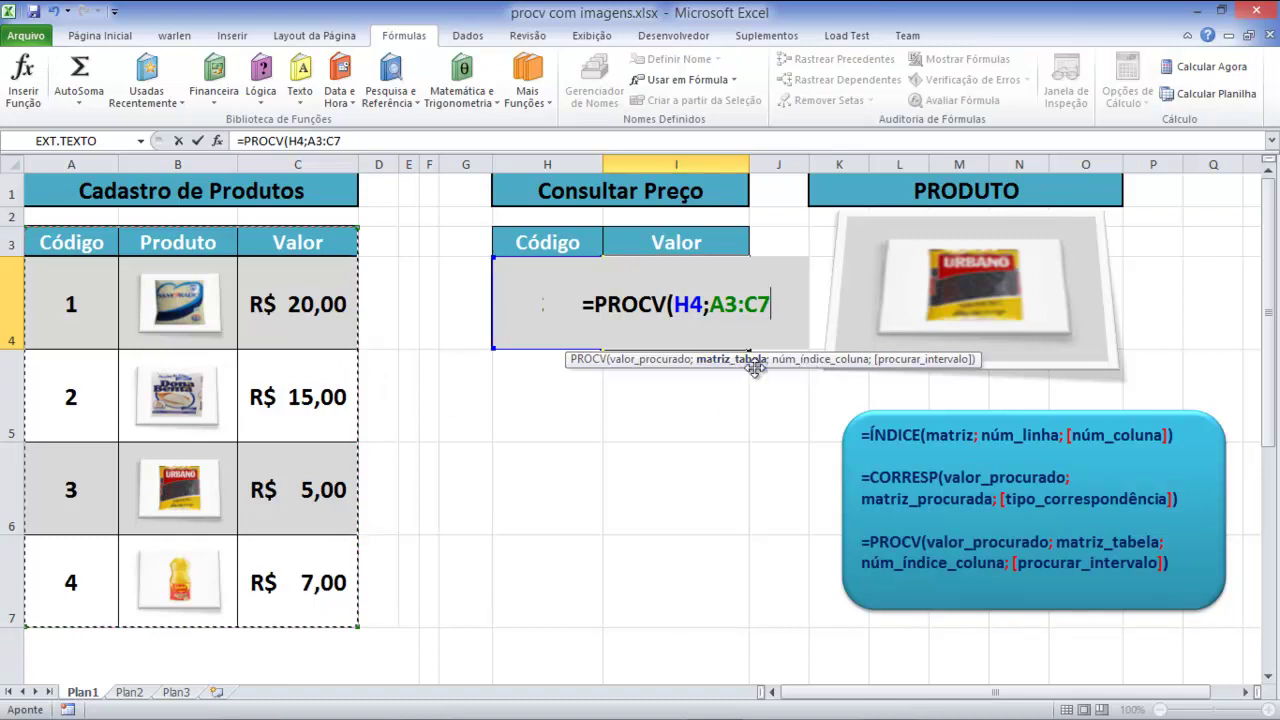
Step: Complete the formula as =PROCV(H4;A3:C7;3;FALSO) and enter it, returning R$ 5,00
text(;)
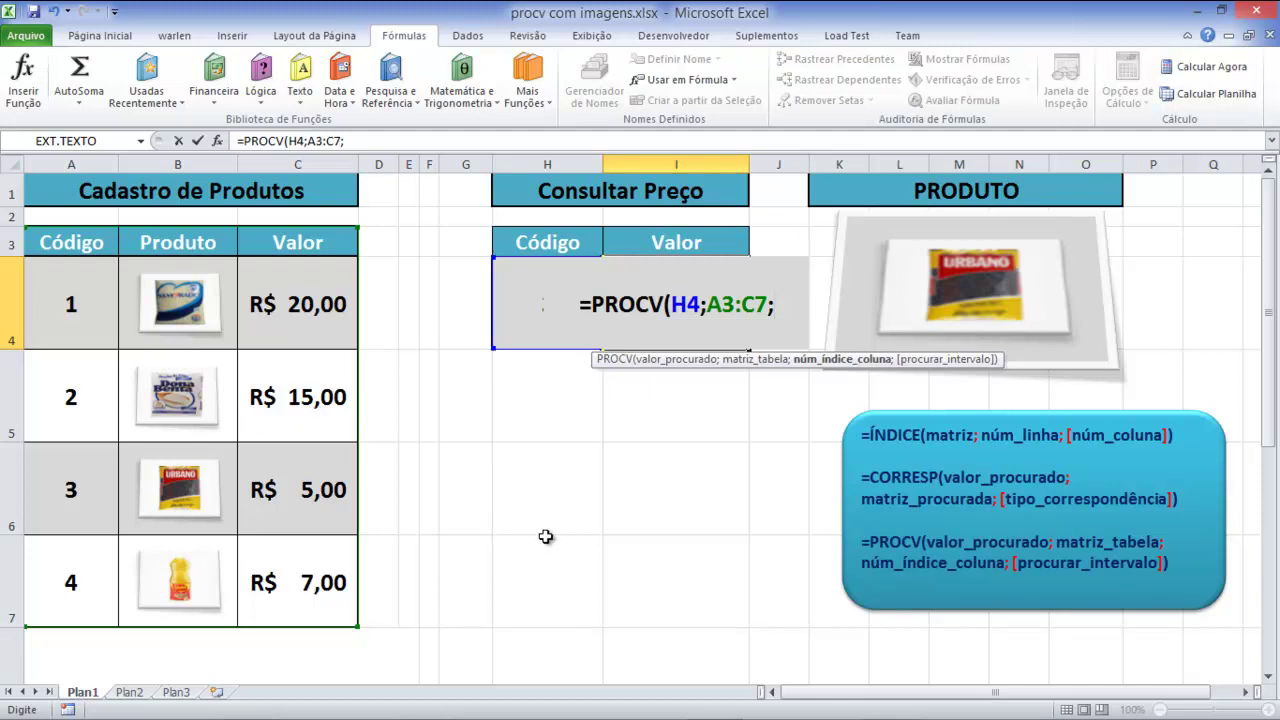
text(3)
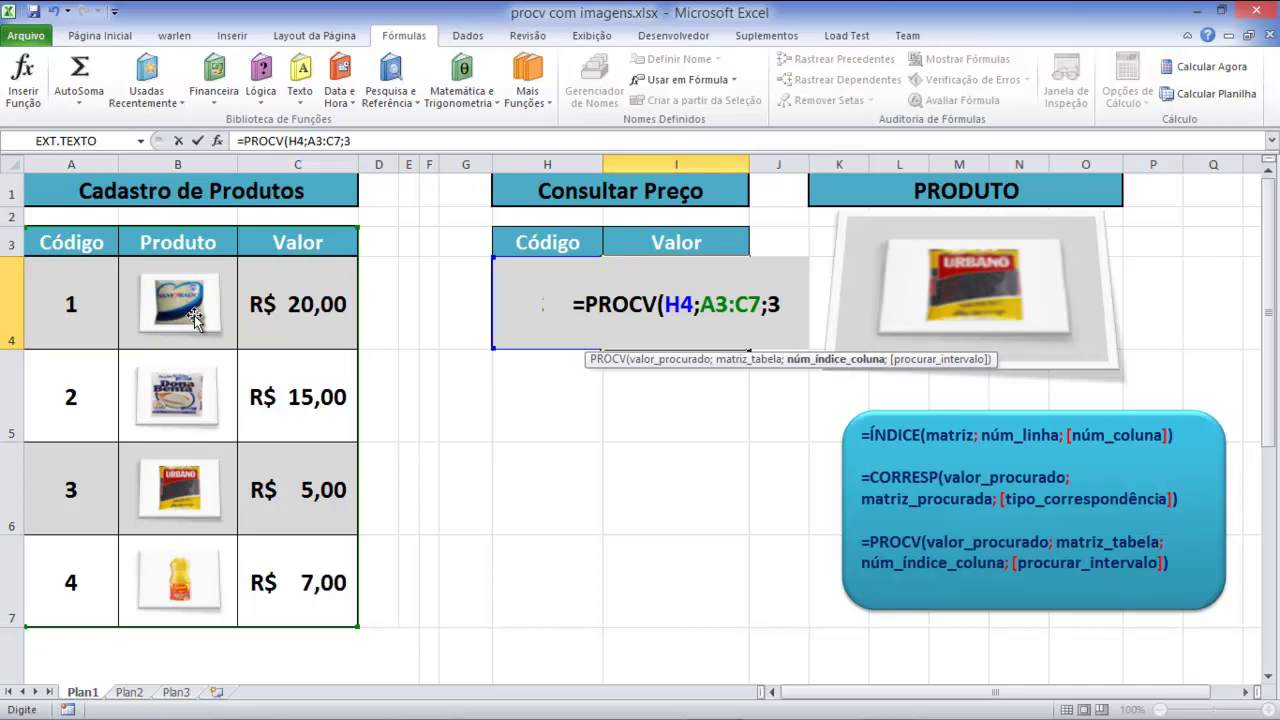
text(;)
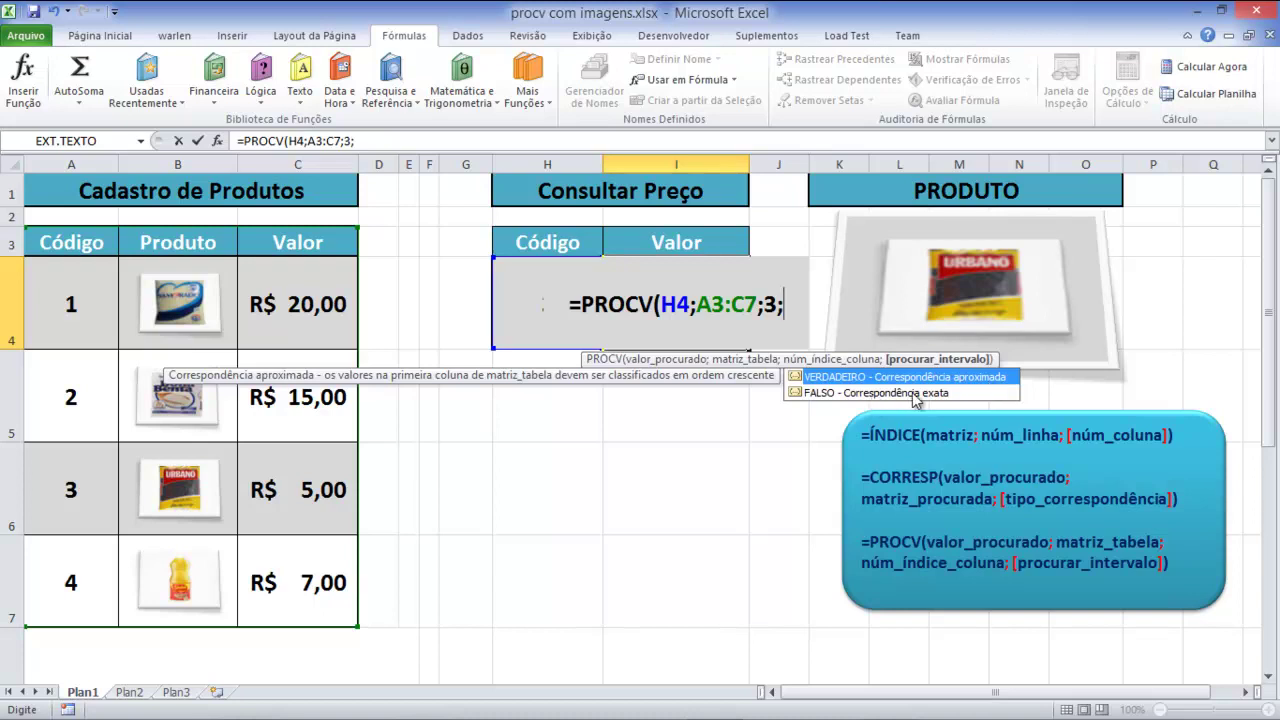
click(817, 394)
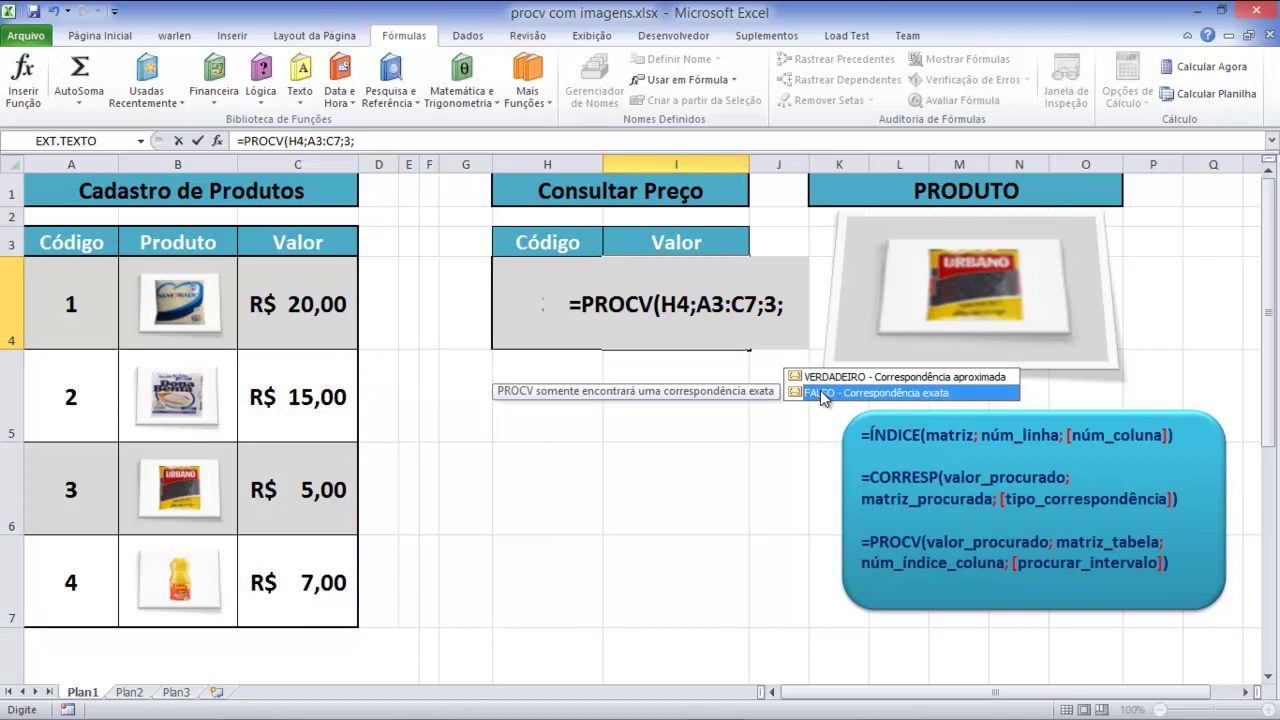
double_click(822, 394)
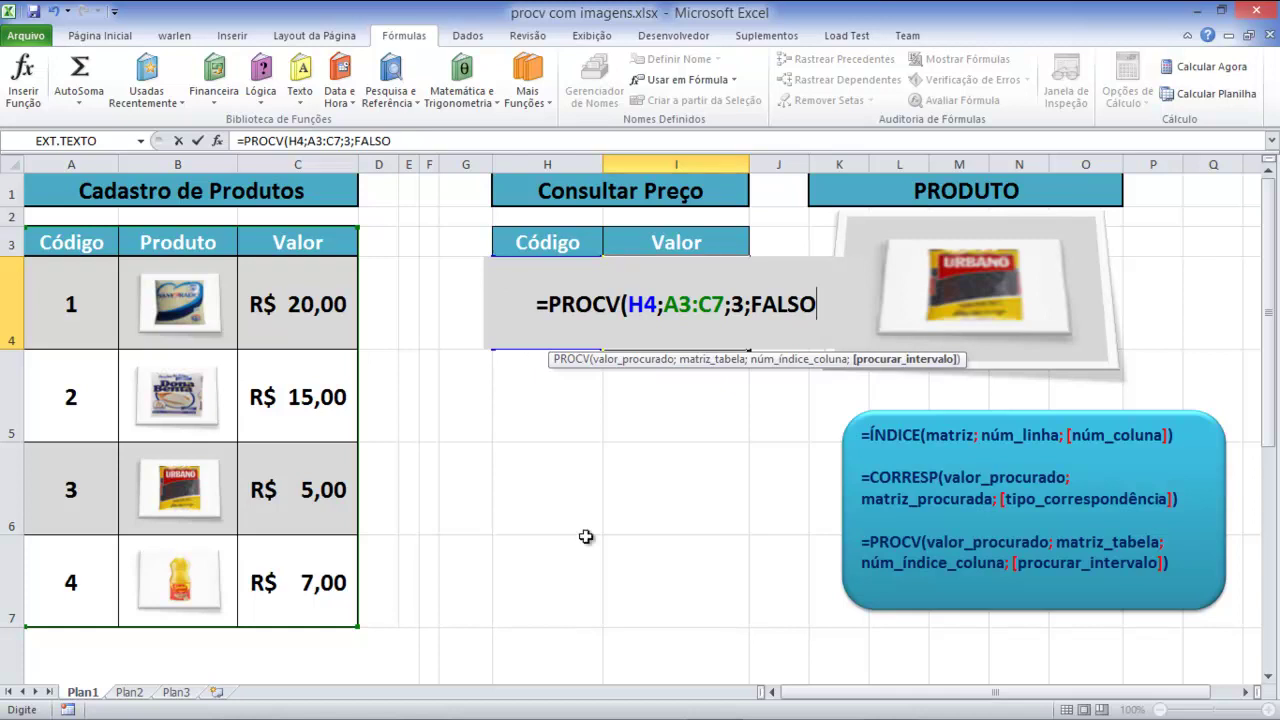
text())
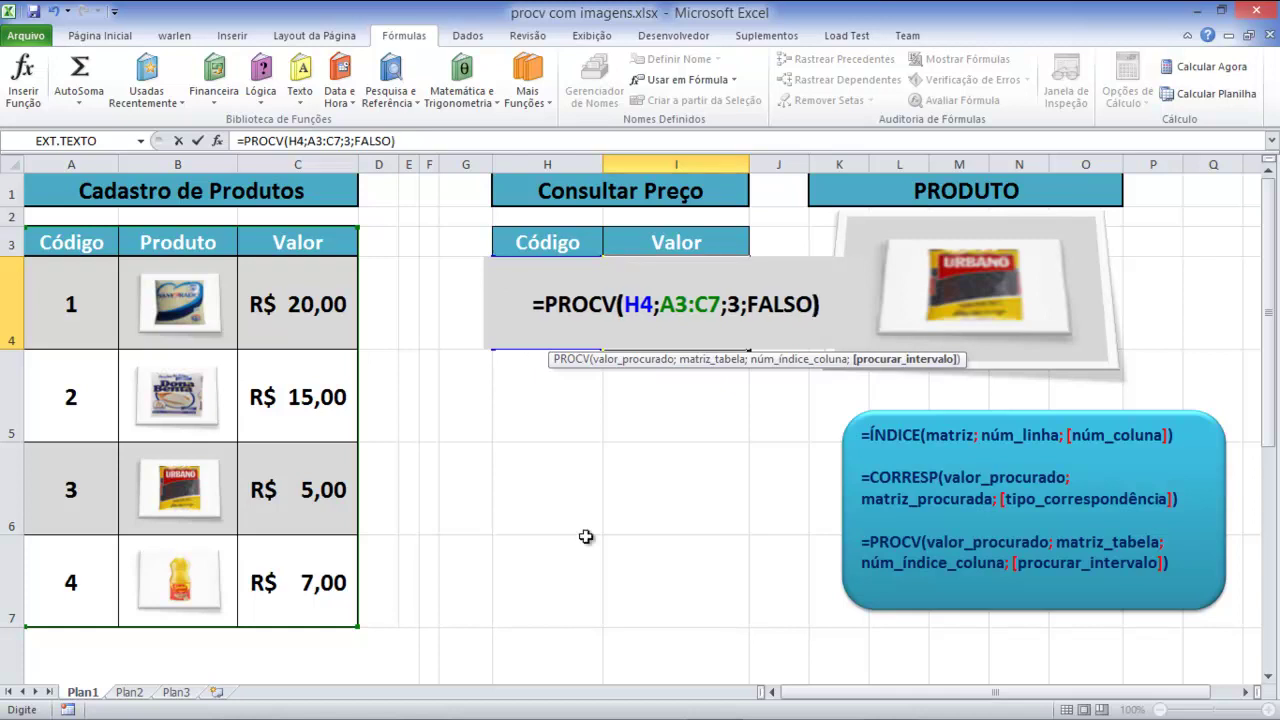
key(Return)
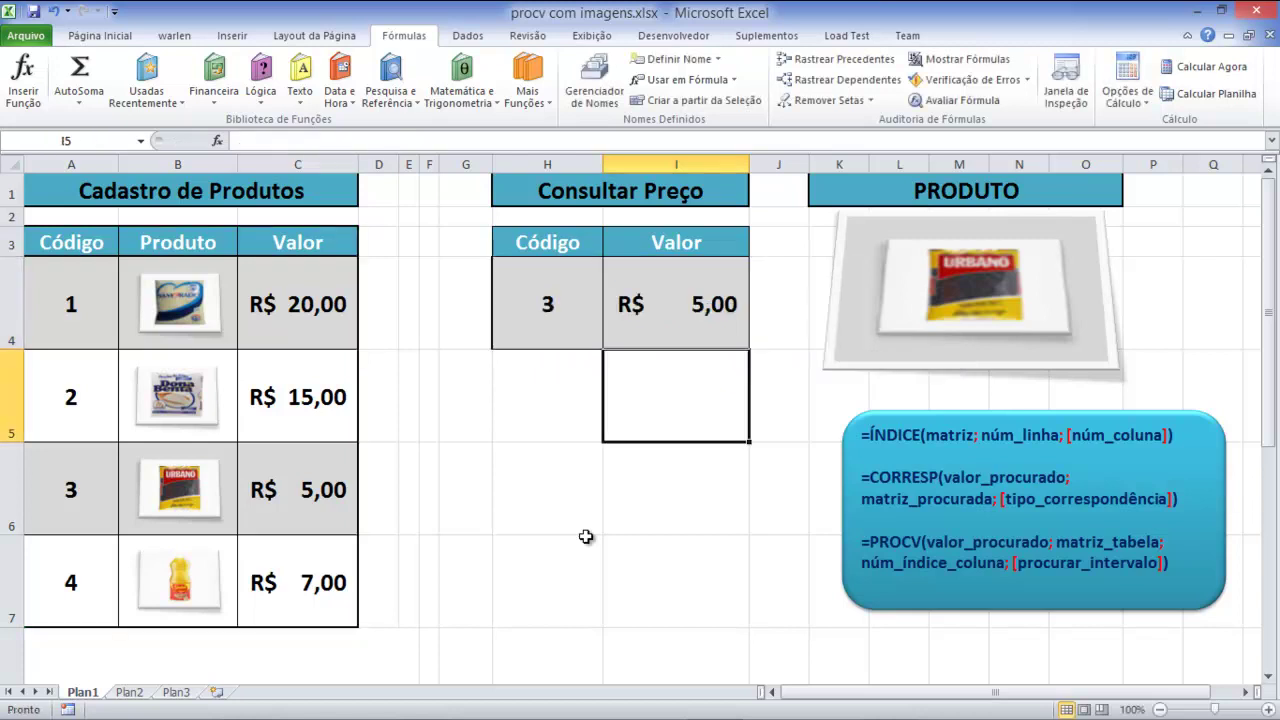
Step: Review the I4 formula and copy its text from the formula bar
click(672, 322)
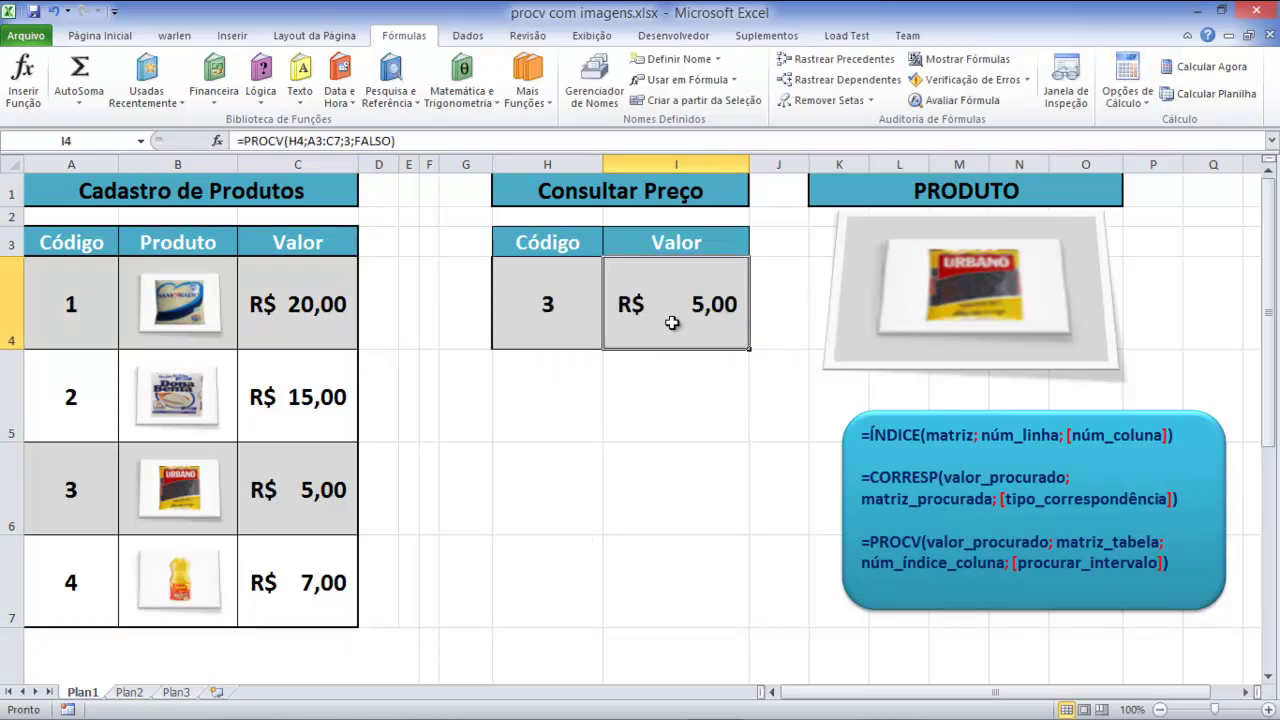
double_click(694, 320)
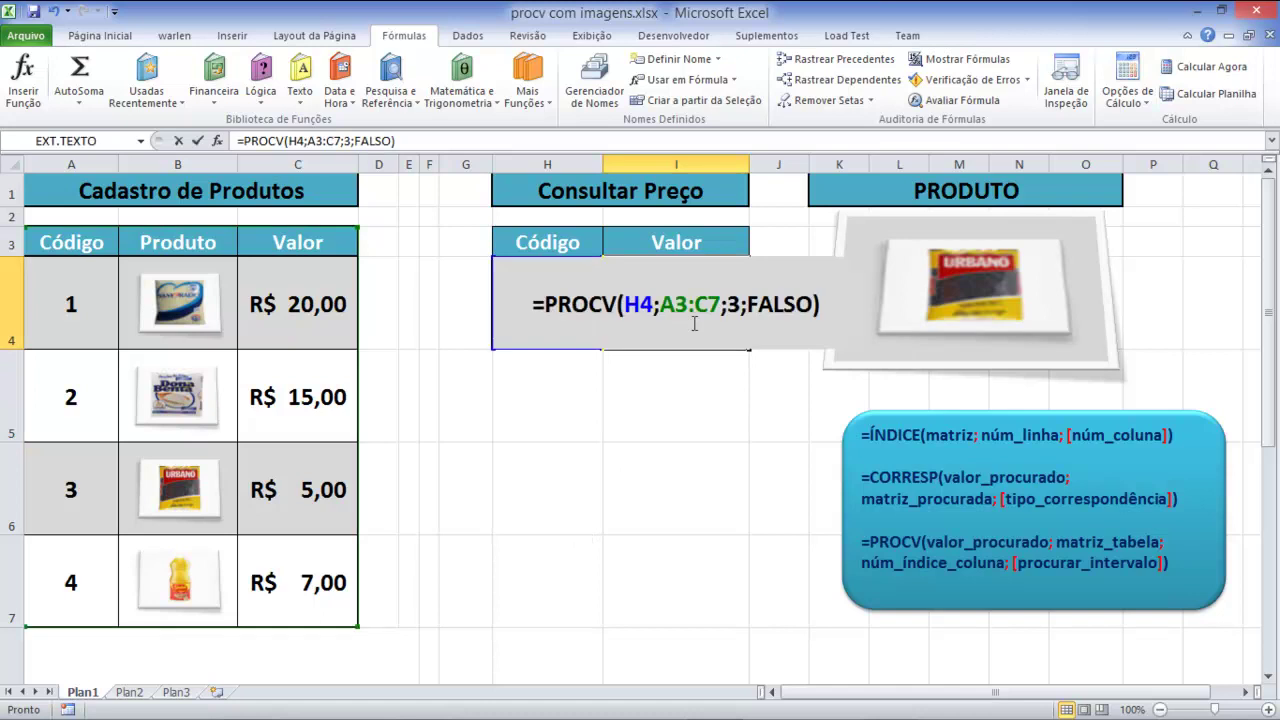
key(Escape)
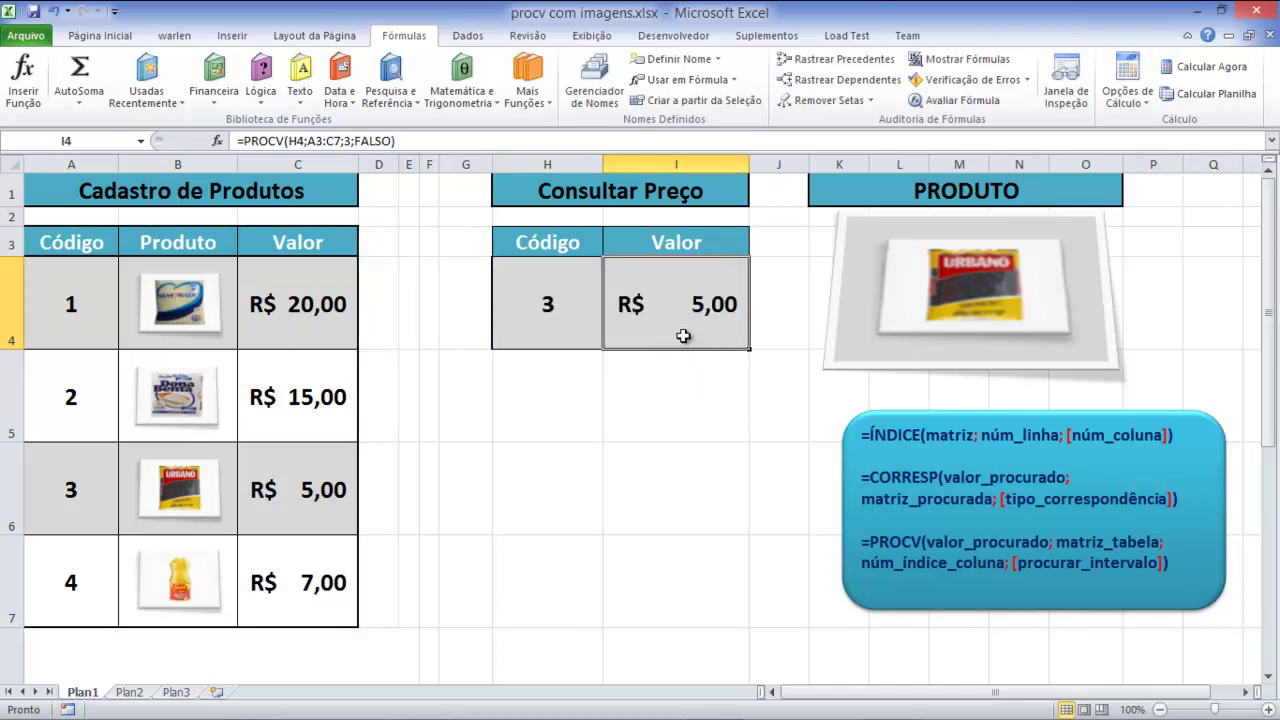
drag(410, 141, 237, 141)
key(ctrl+c)
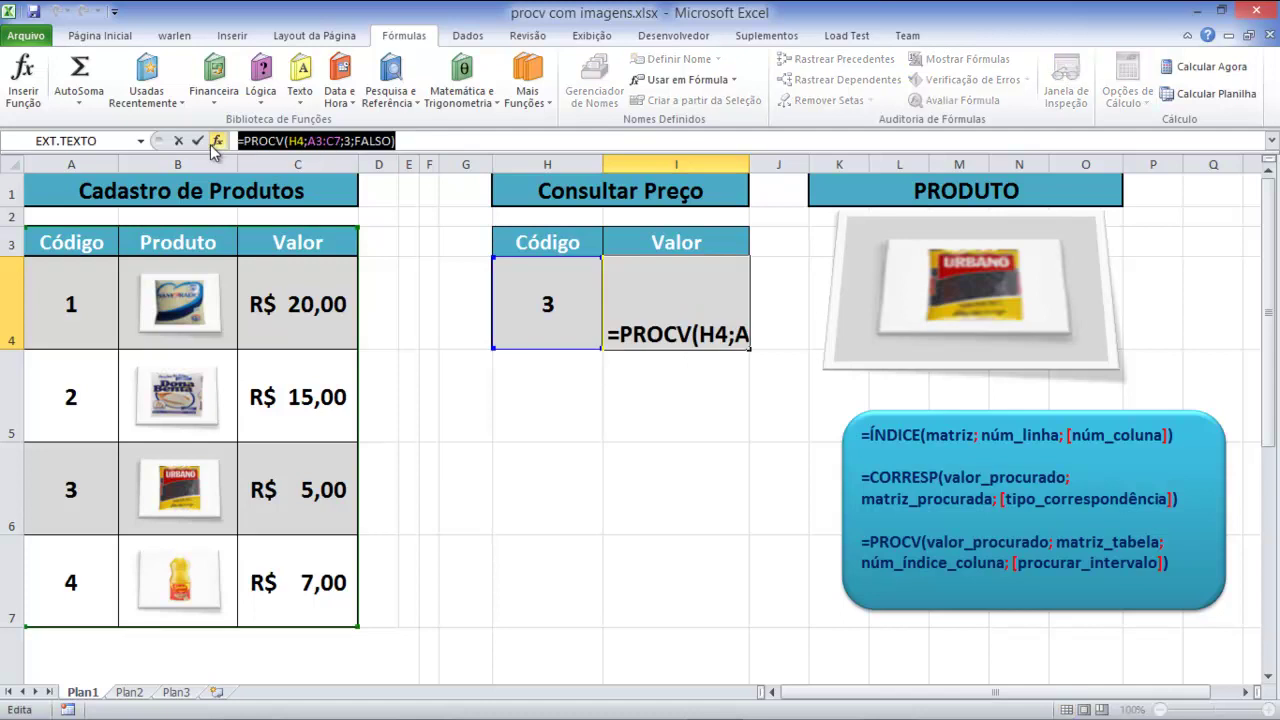
key(Escape)
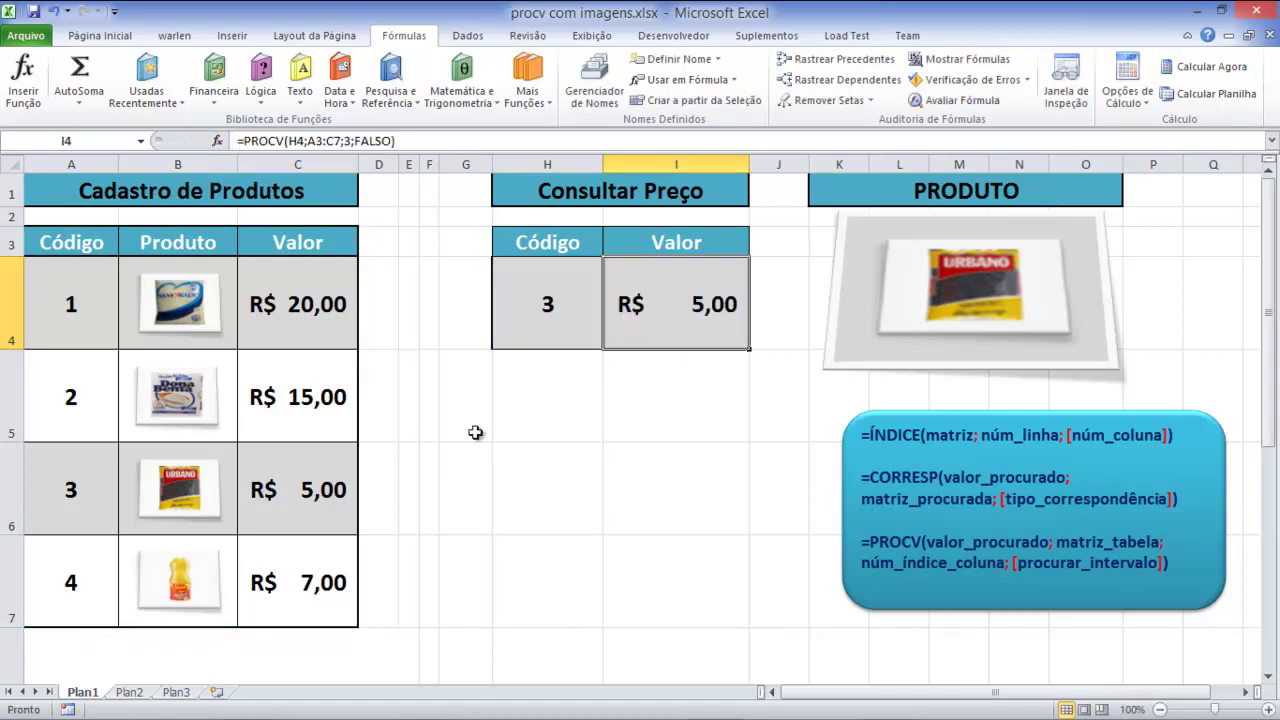
click(110, 44)
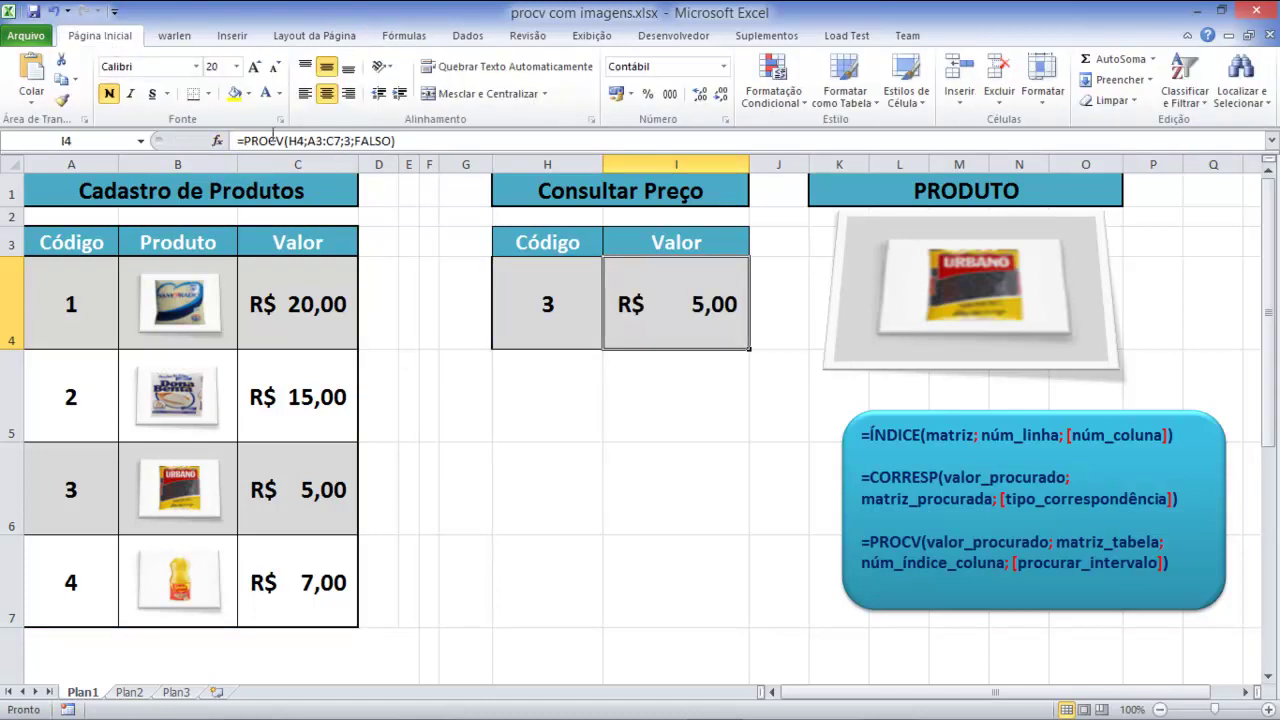
Step: Draw a rectangle below the lookup area and paste the PROCV formula text into it
click(238, 37)
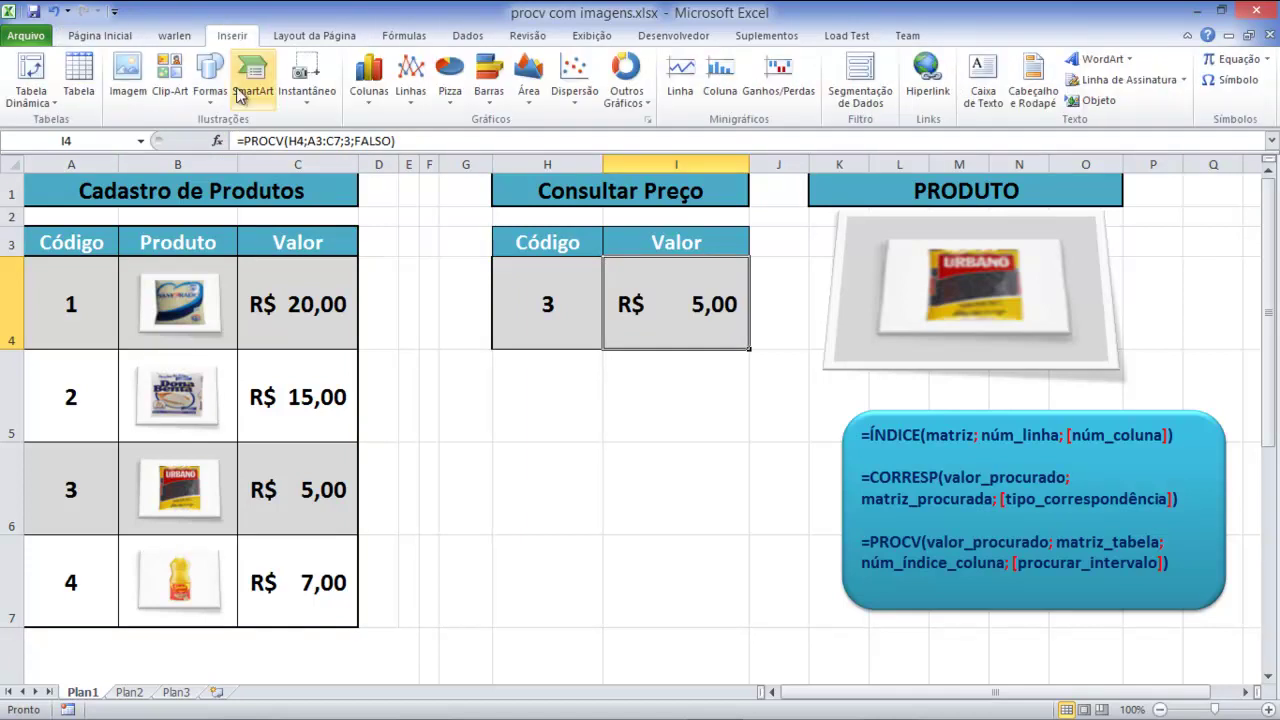
click(208, 88)
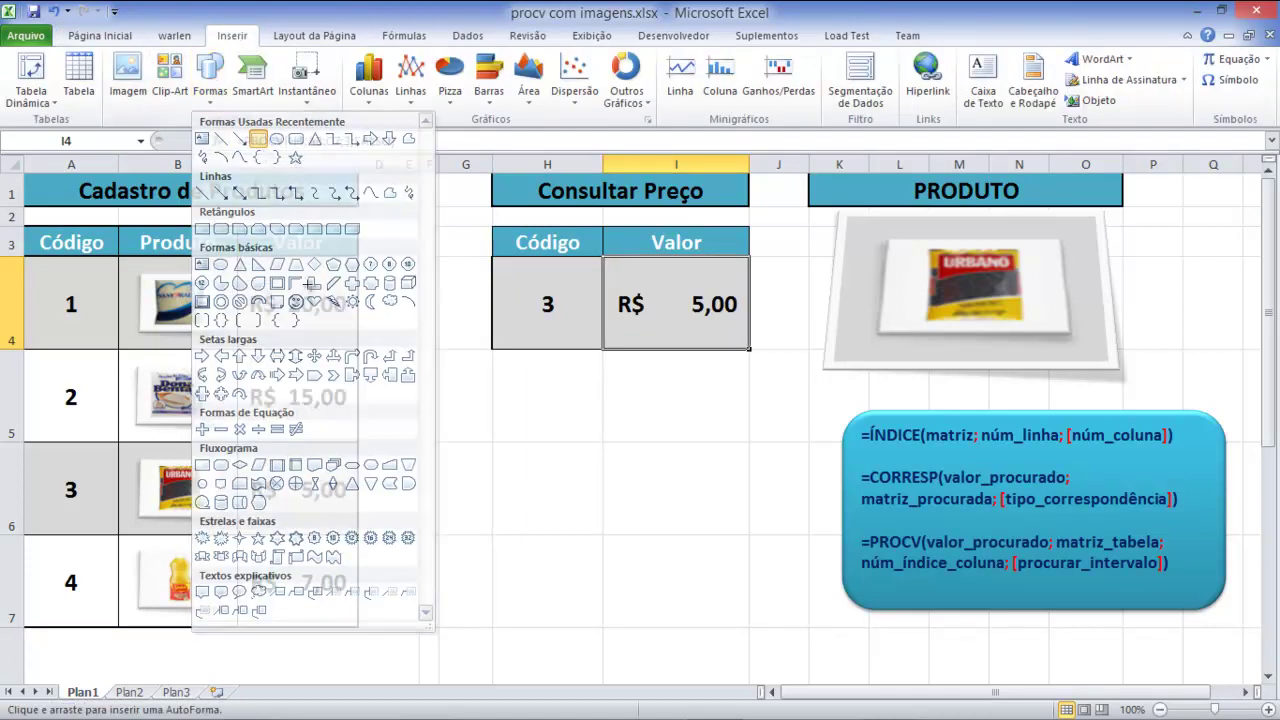
drag(399, 449, 1005, 640)
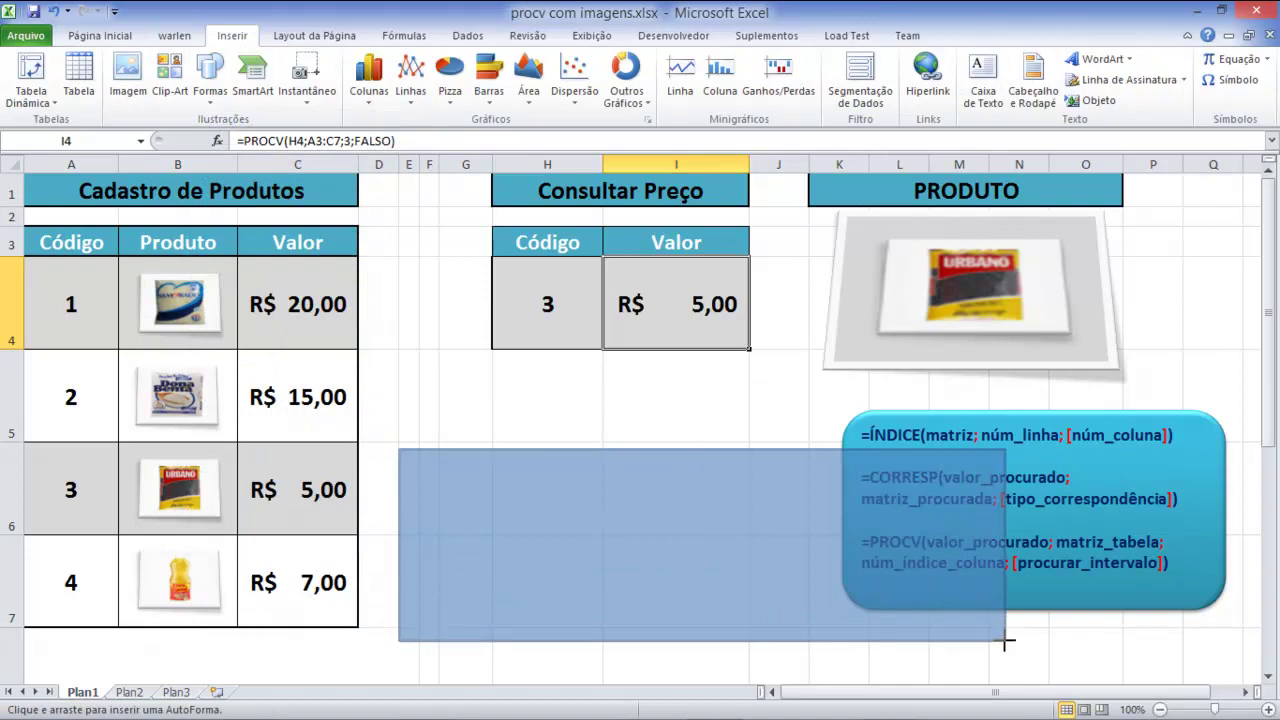
right_click(558, 520)
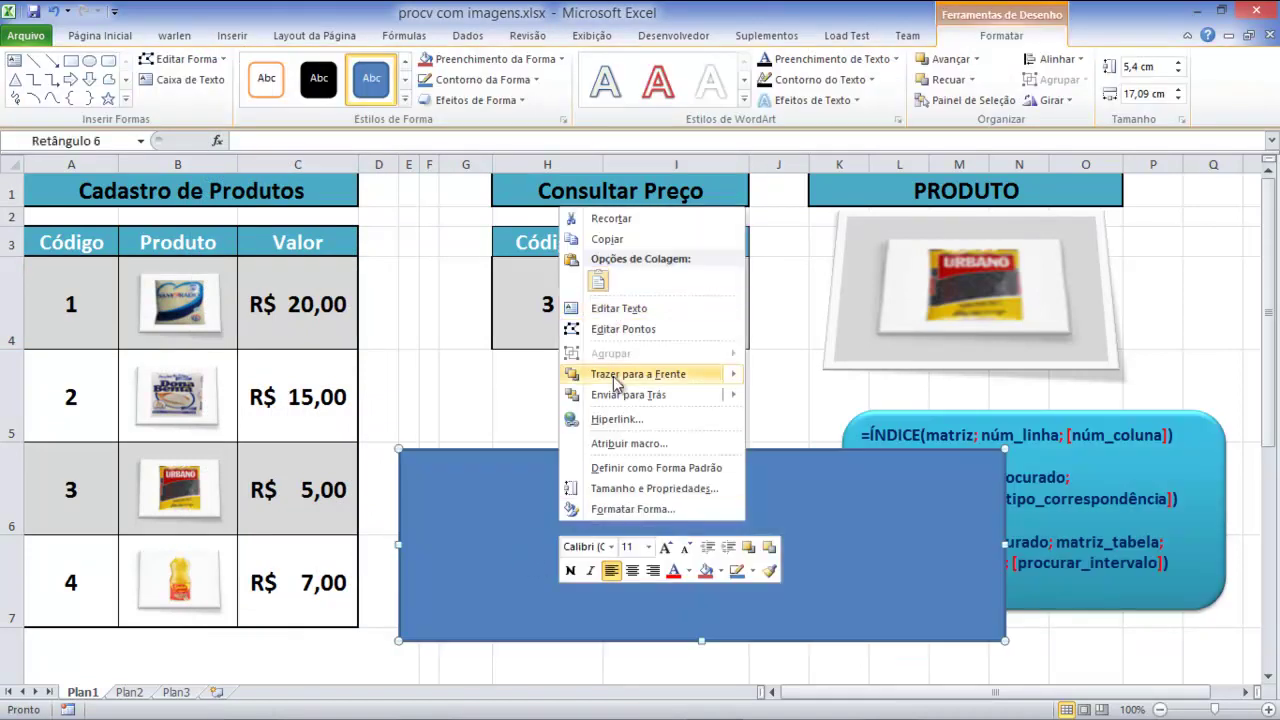
click(614, 309)
key(ctrl+v)
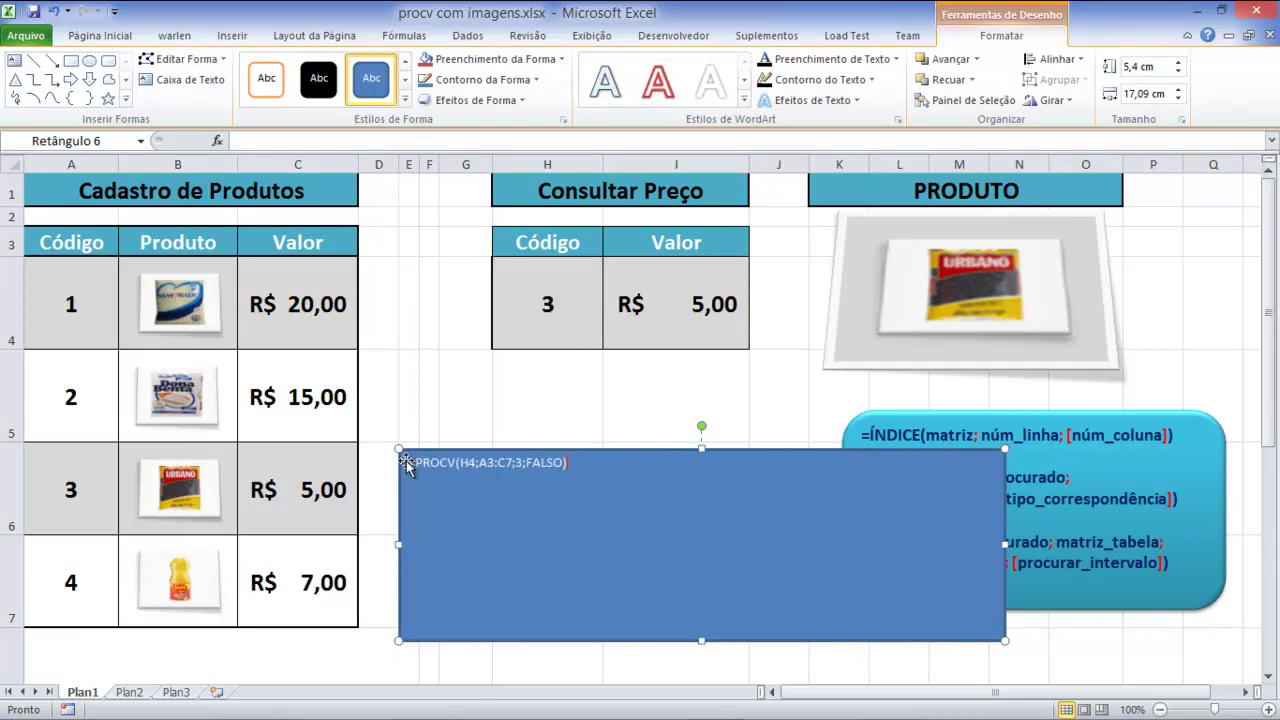
Step: Enlarge the rectangle's formula text to size 36 and shorten the shape to fit
drag(410, 462, 567, 463)
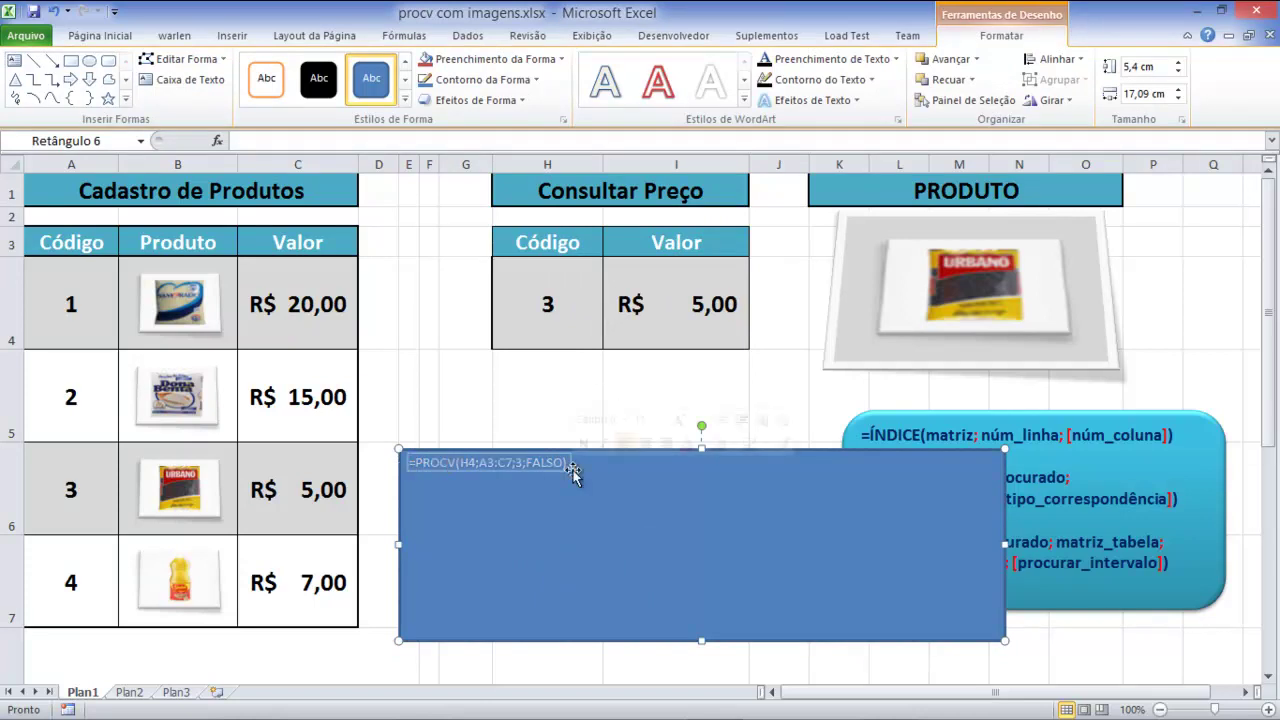
click(100, 36)
click(256, 67)
click(256, 67)
click(256, 67)
click(256, 67)
click(256, 67)
click(256, 67)
click(642, 562)
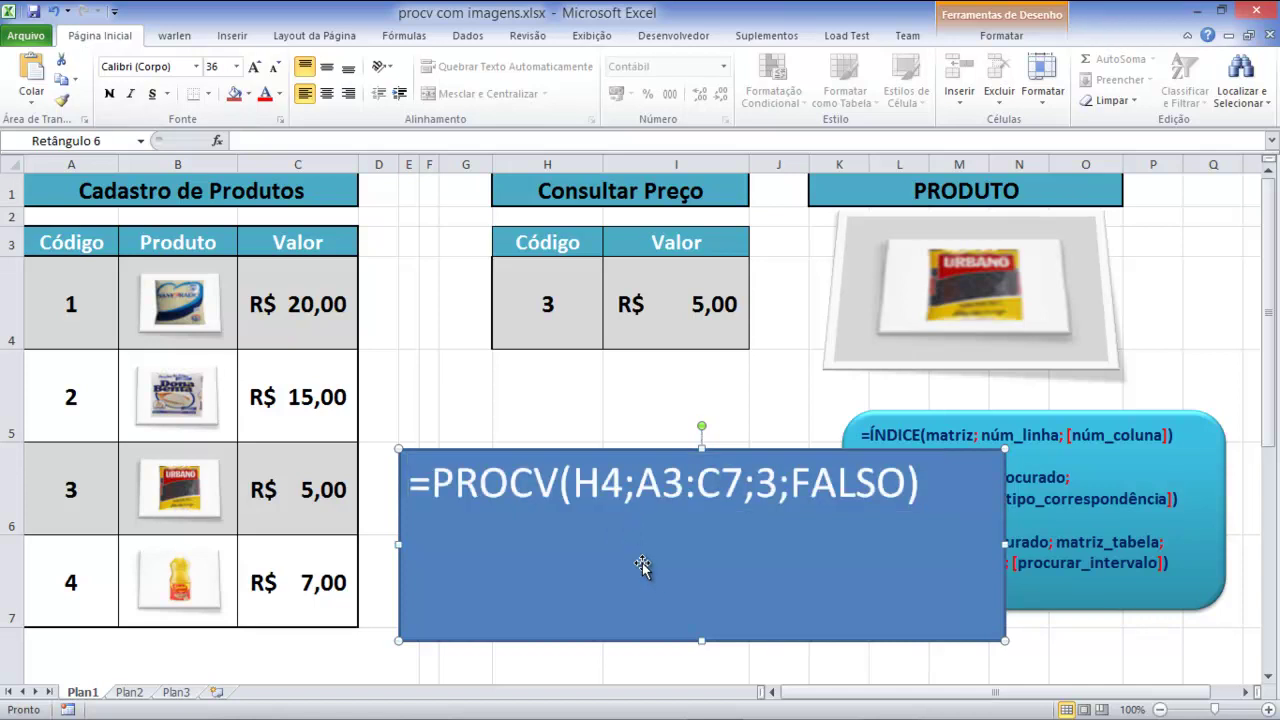
drag(701, 640, 701, 536)
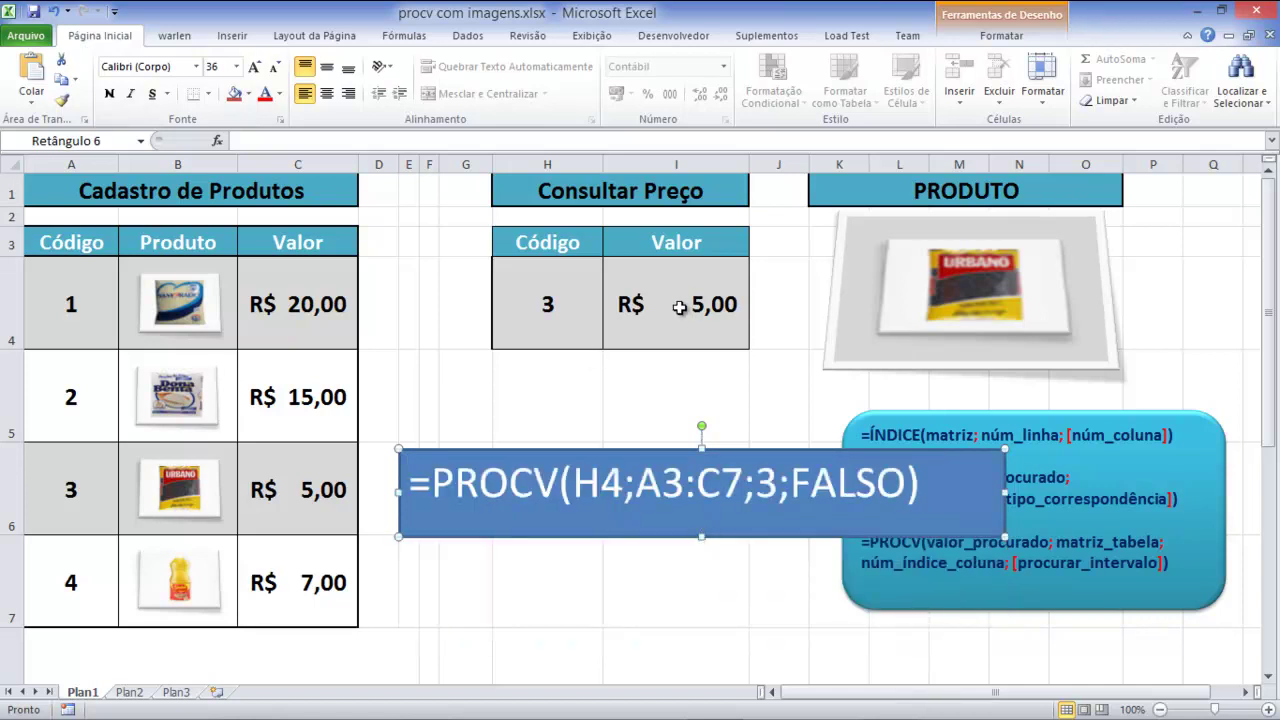
Step: Highlight PROCV, H4 and A3:C7 in the rectangle's formula alongside the product table
drag(433, 487, 558, 490)
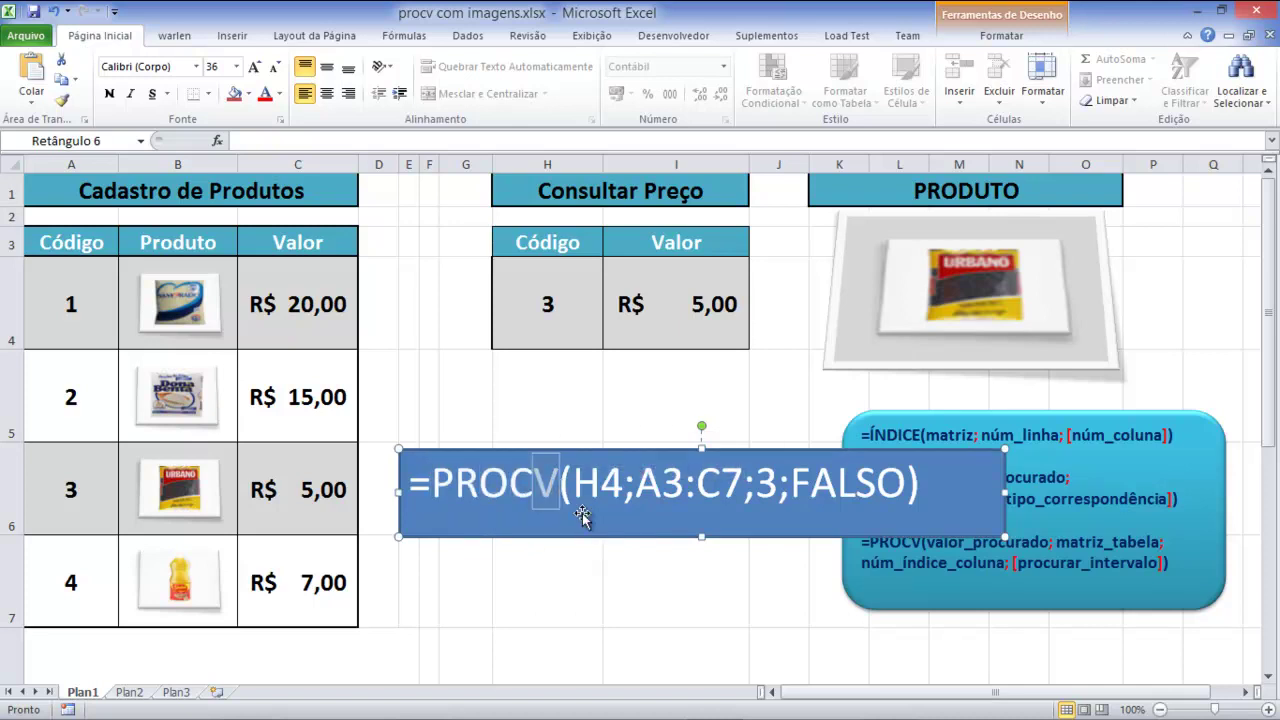
drag(574, 488, 617, 497)
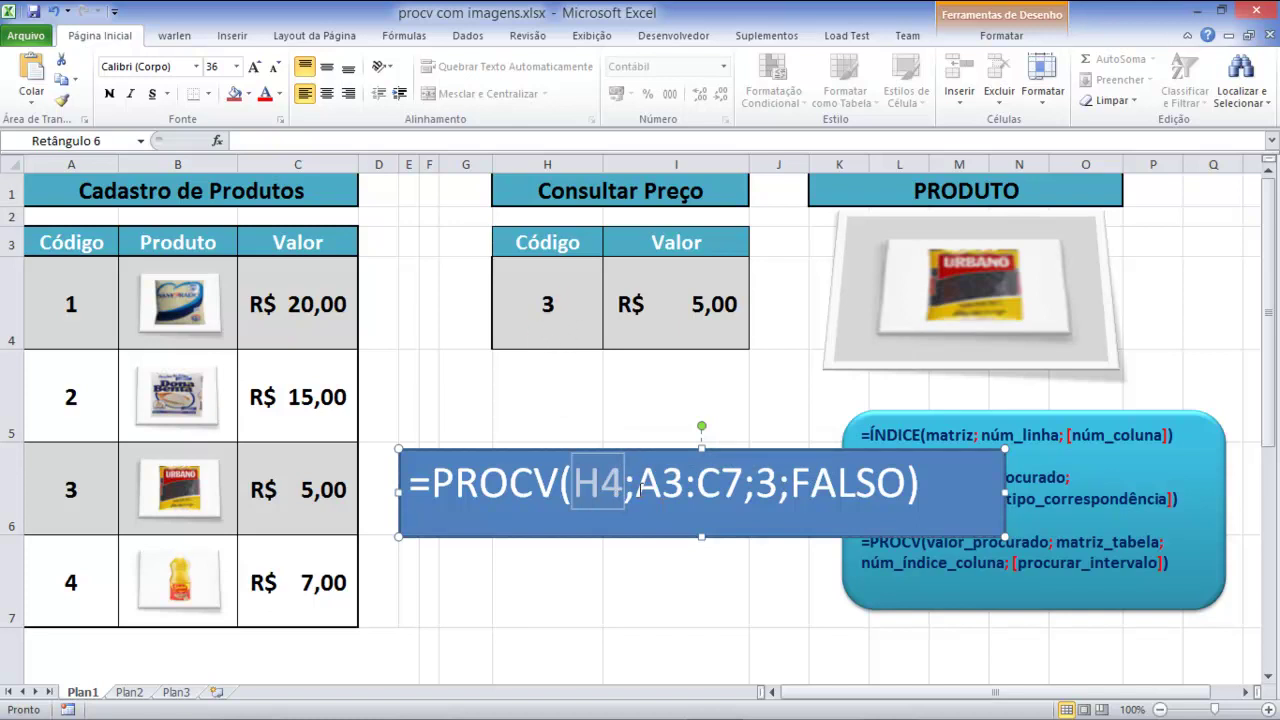
drag(637, 489, 740, 488)
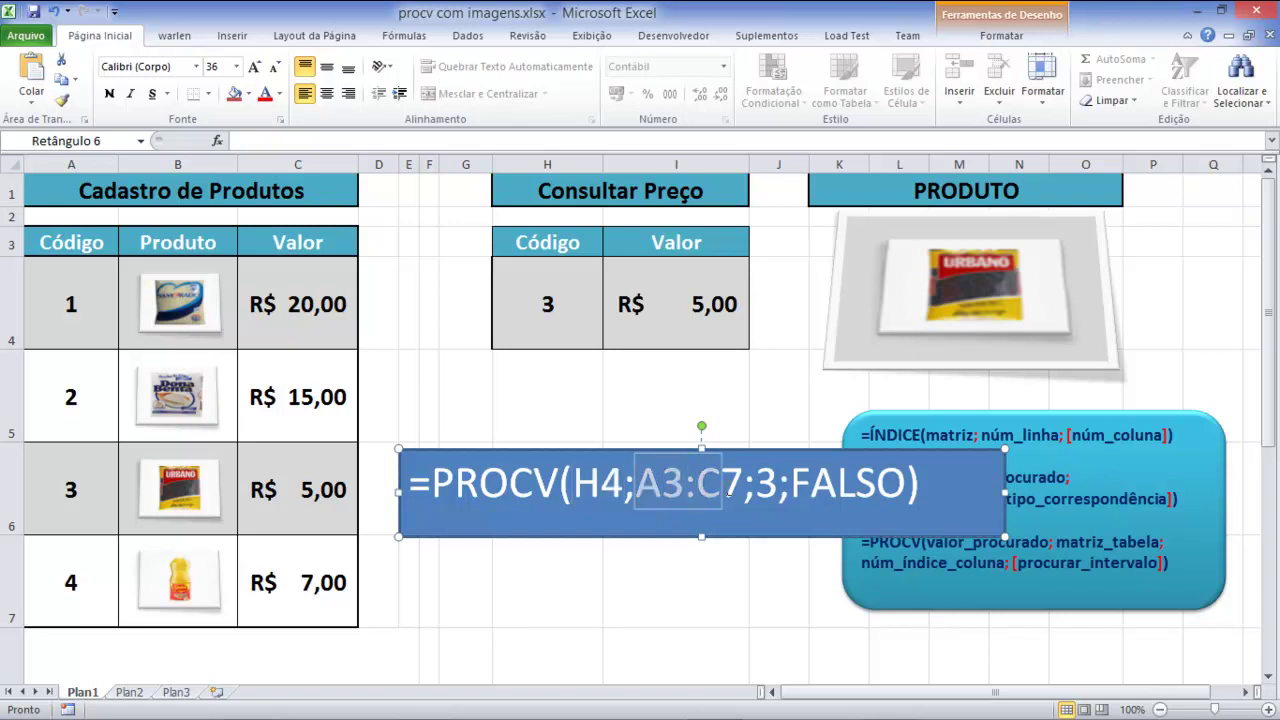
drag(90, 248, 299, 570)
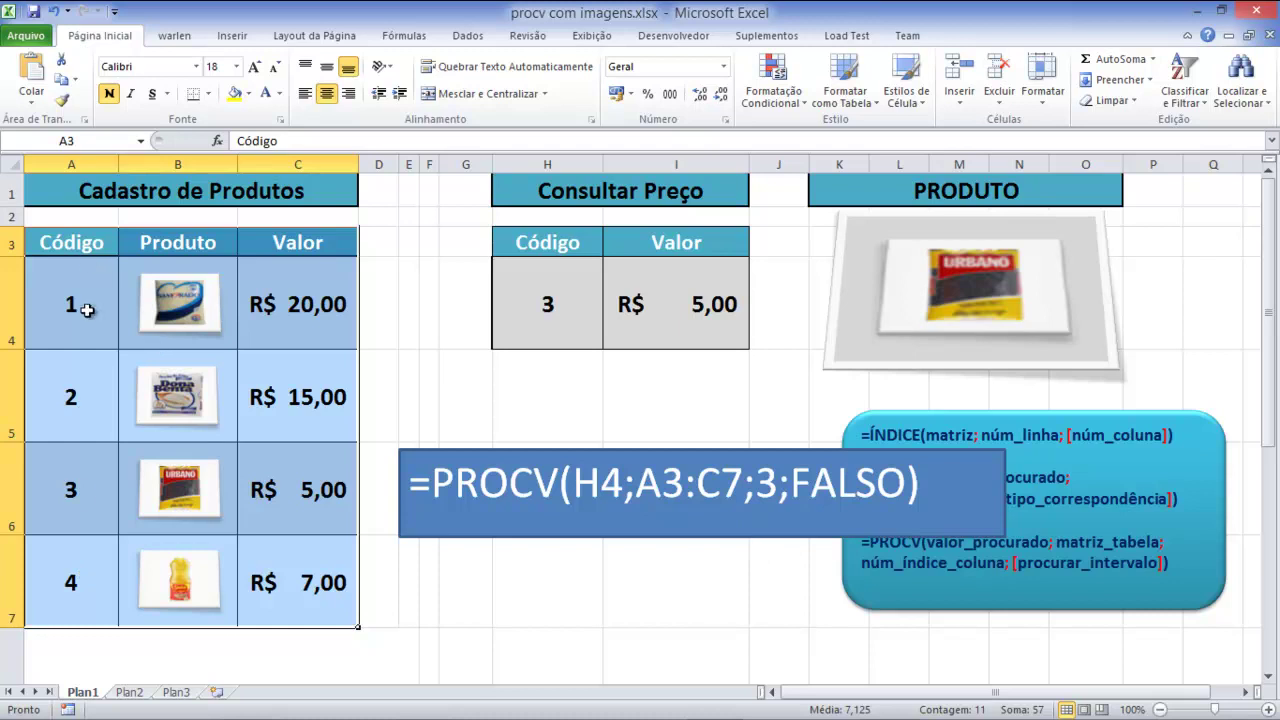
click(81, 497)
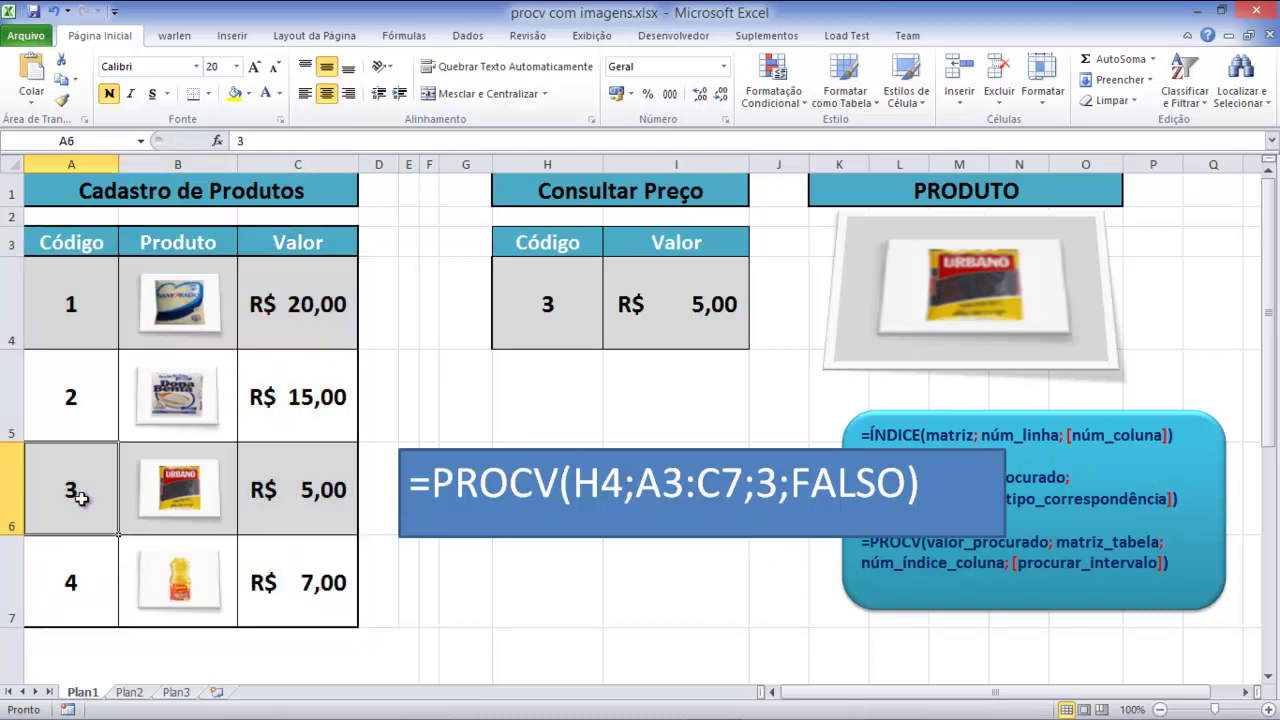
click(762, 483)
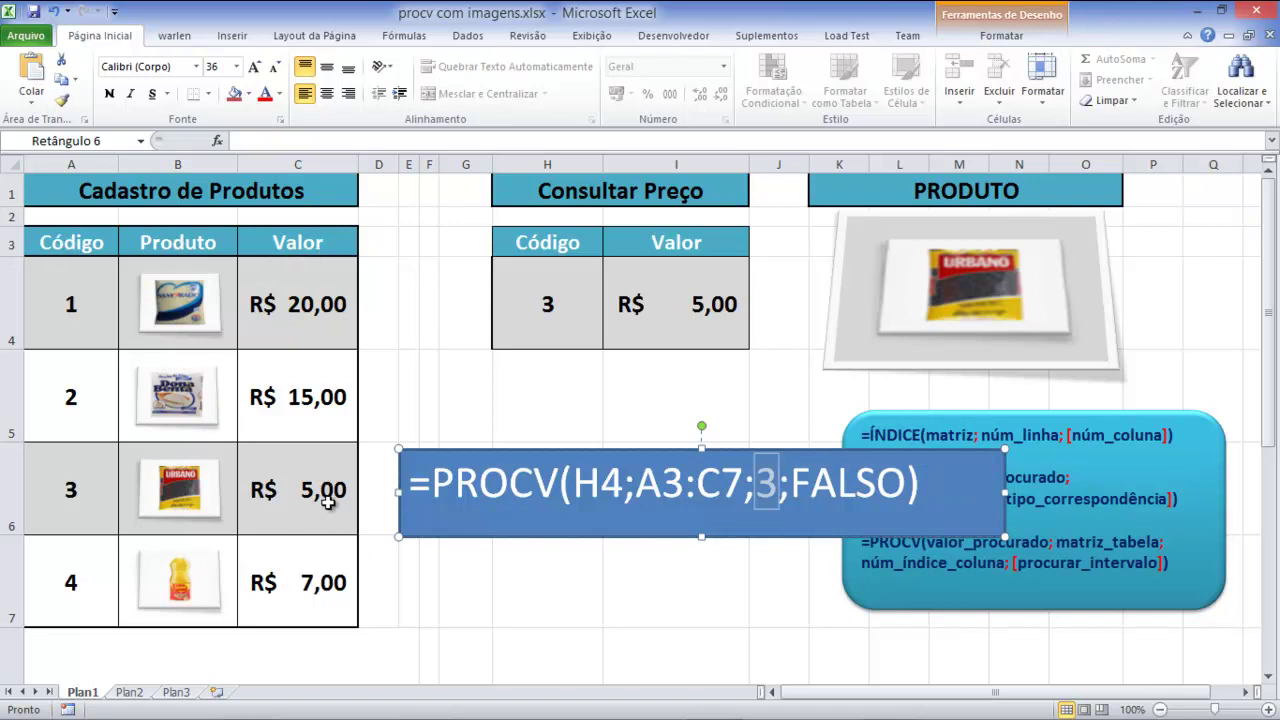
double_click(851, 494)
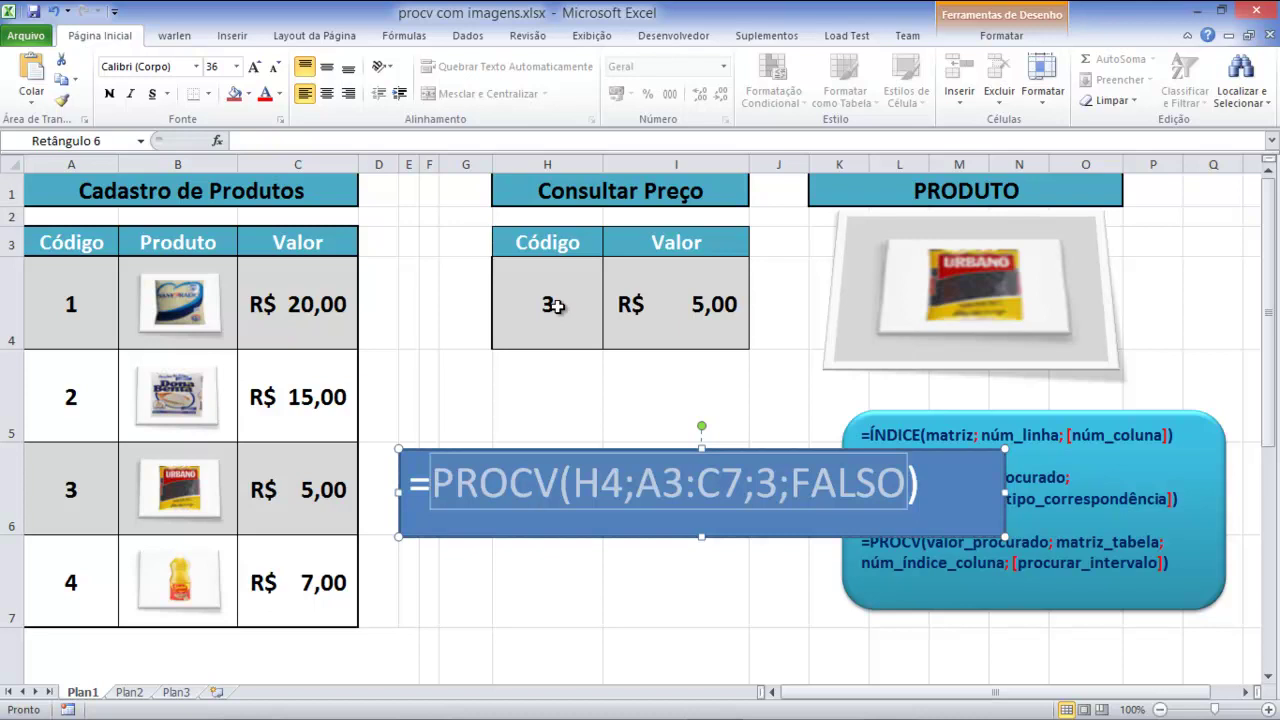
Step: Delete the formula text box and select cell H5
click(525, 605)
click(500, 530)
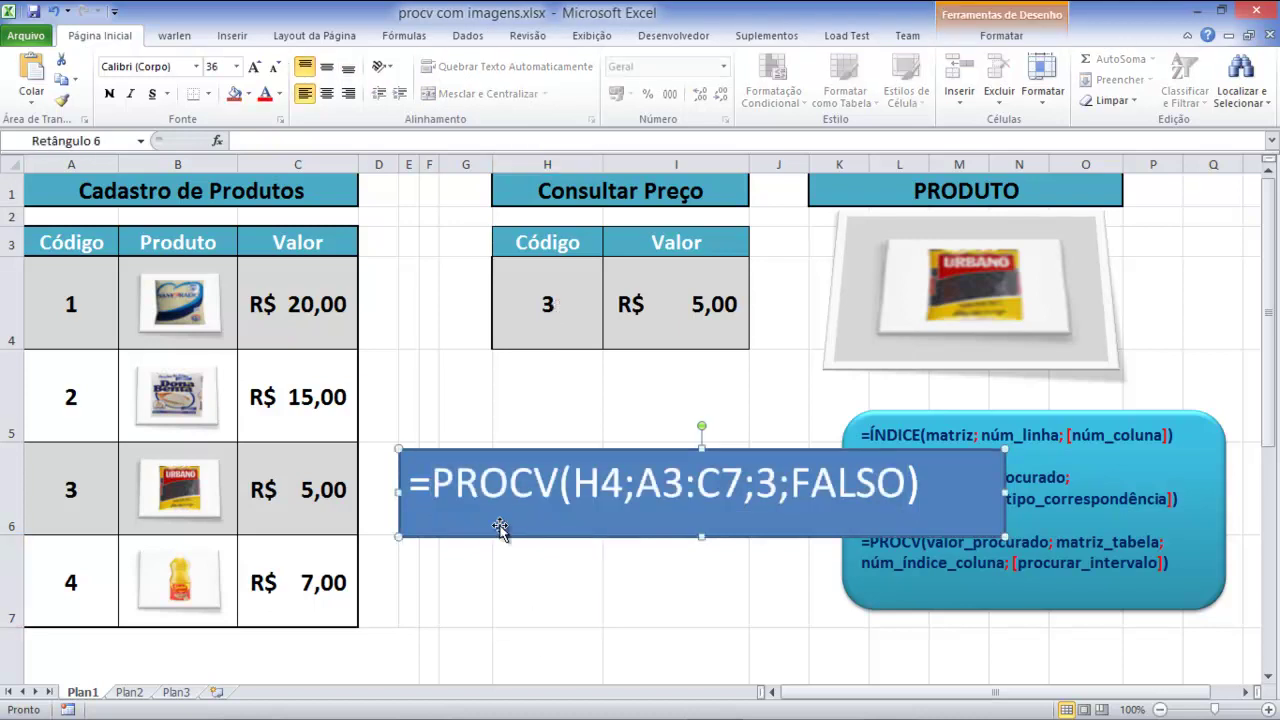
key(Delete)
click(508, 405)
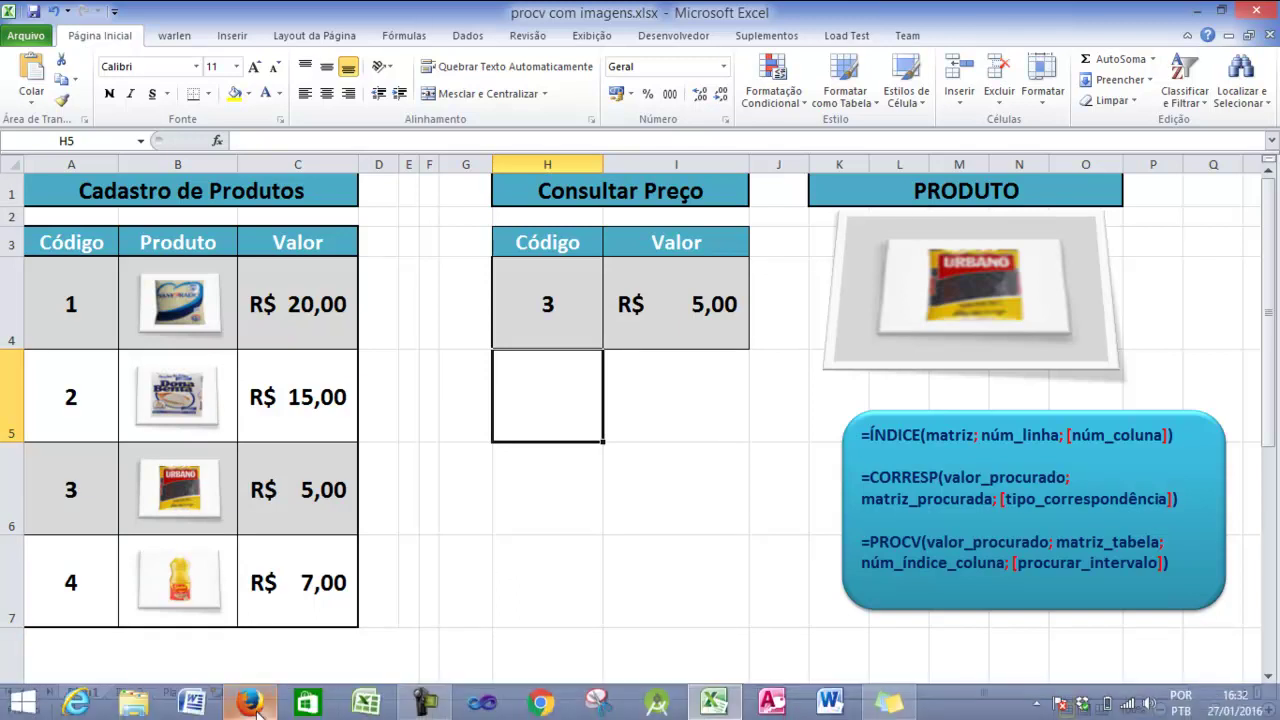
Step: In Firefox, load the YouTube channel page in a new tab
mouse_move(257, 710)
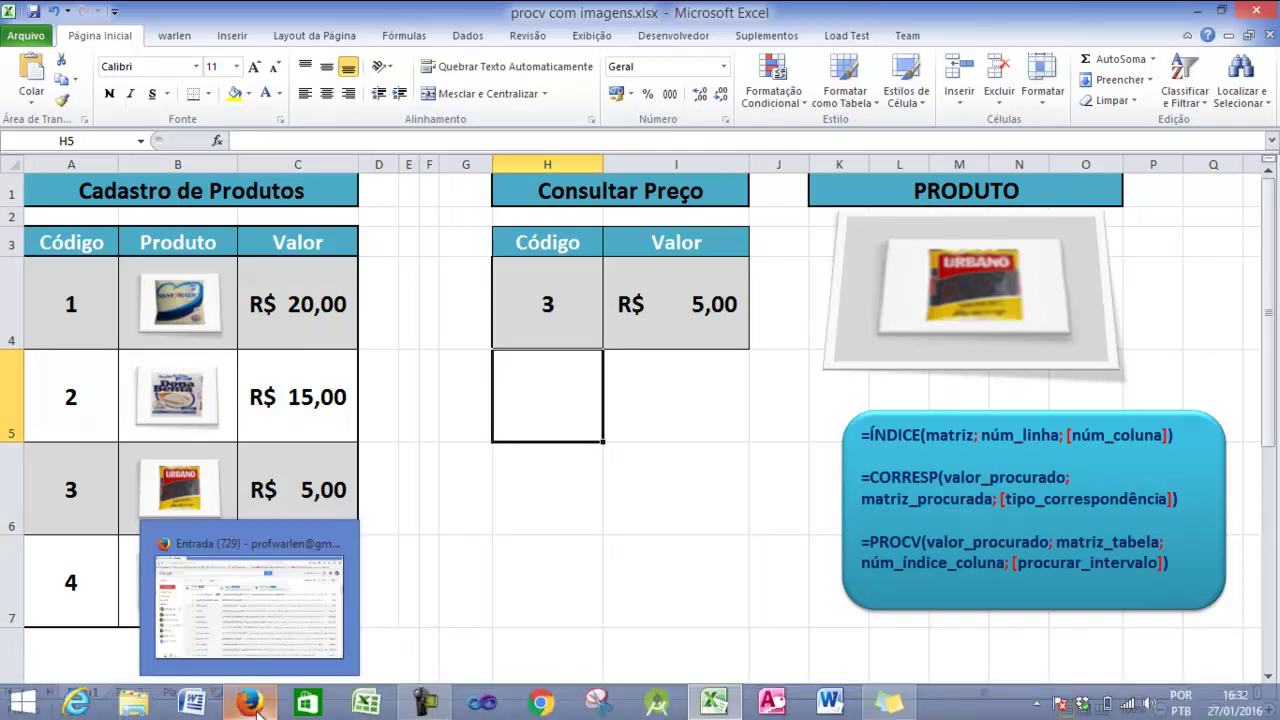
click(257, 710)
click(230, 37)
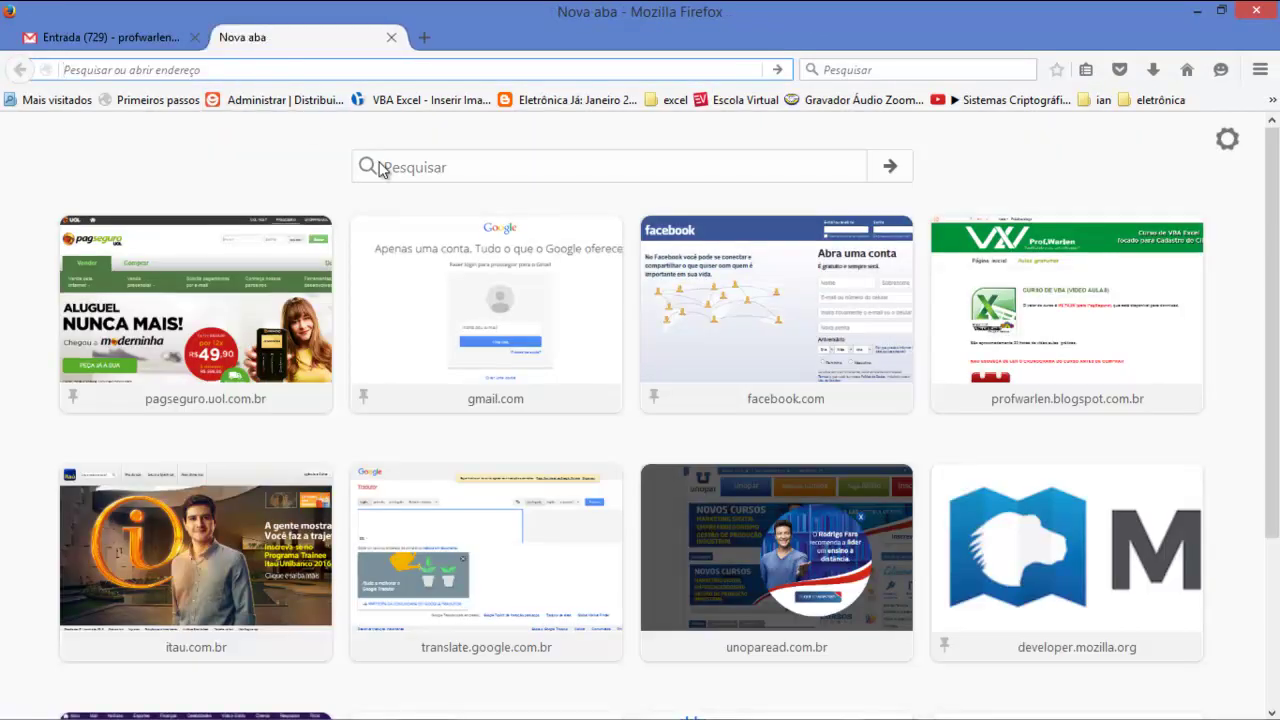
text(YOUtube.com/)
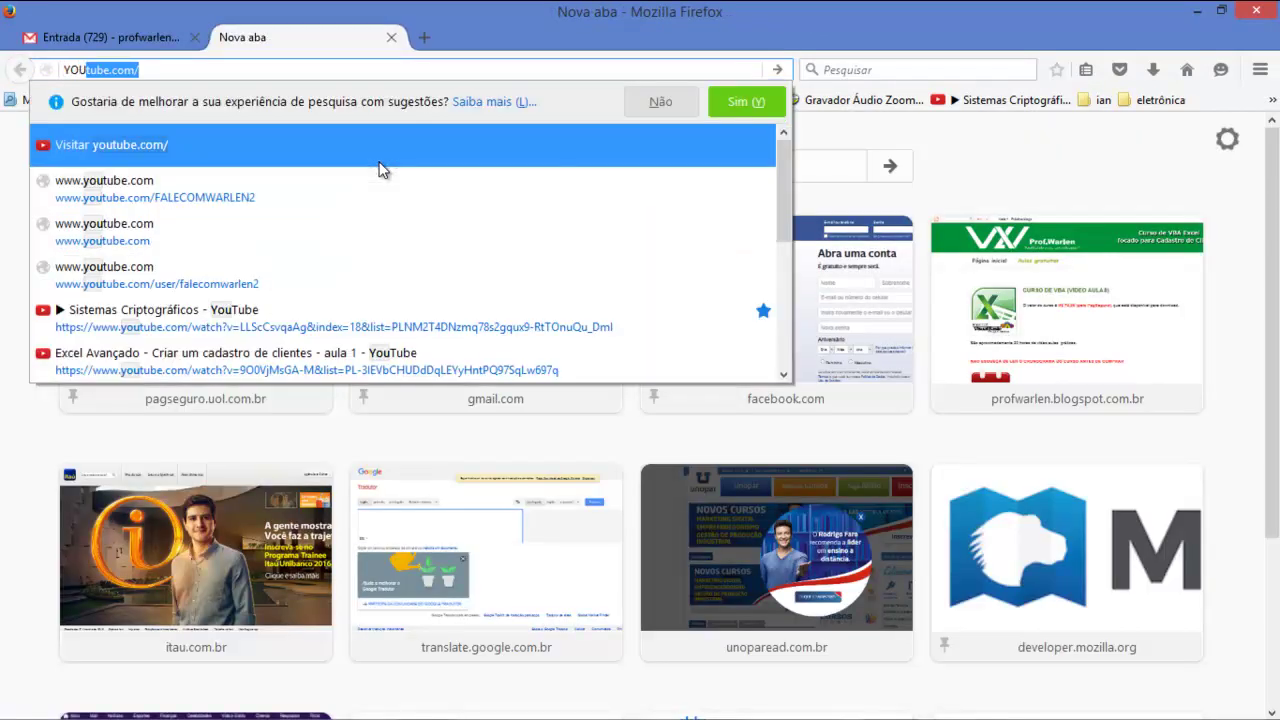
key(Down)
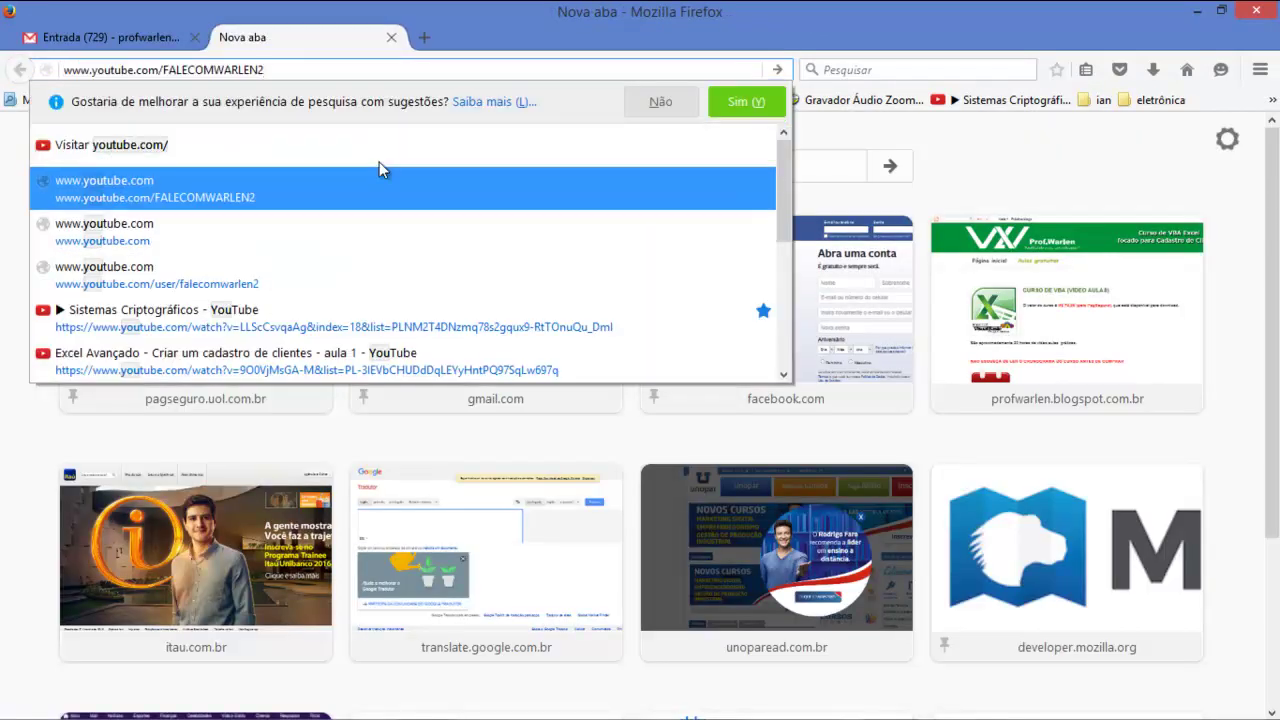
key(Return)
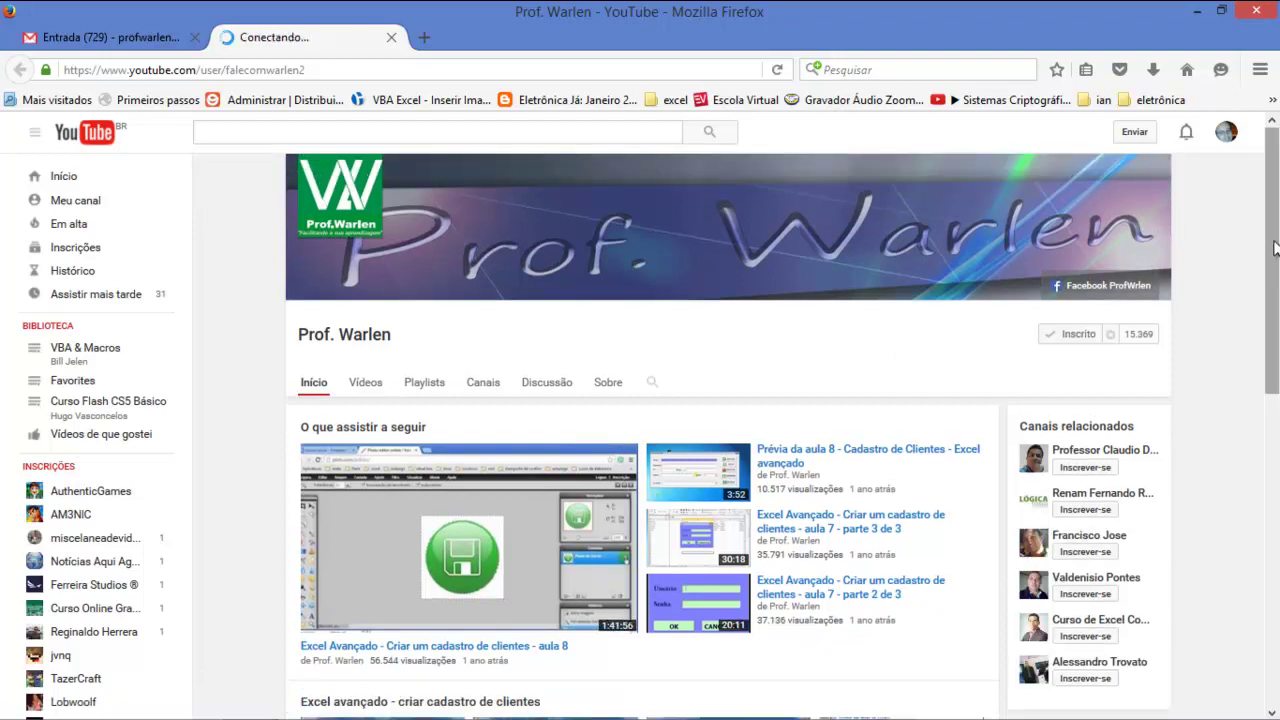
drag(1278, 270, 1276, 505)
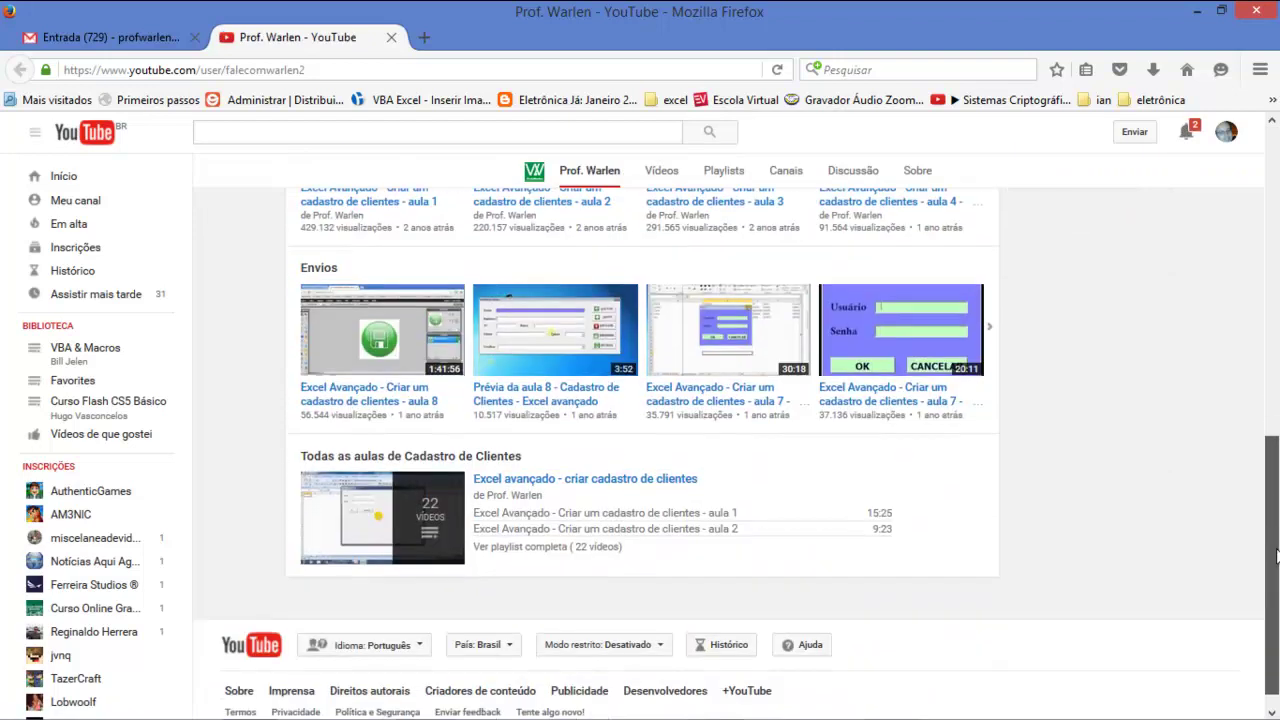
drag(1276, 505, 1277, 222)
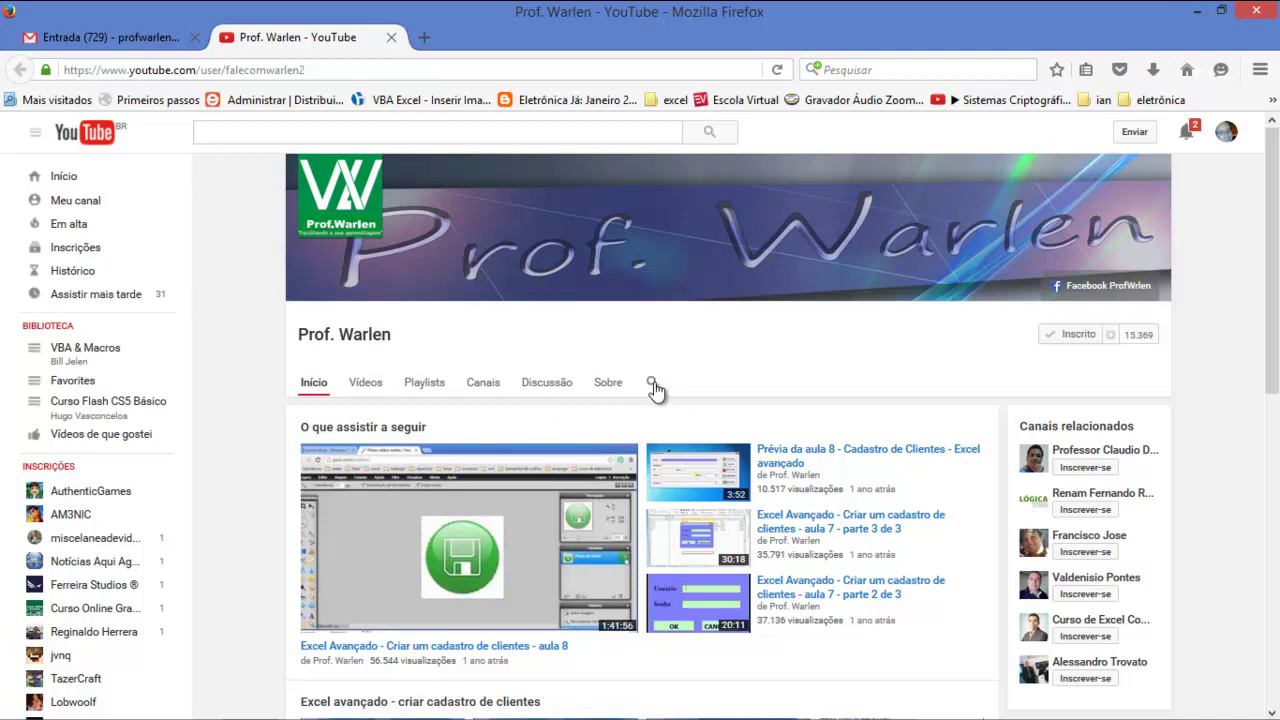
Step: Search the channel for PROCV videos, then minimize Firefox
click(652, 386)
text(PROCV)
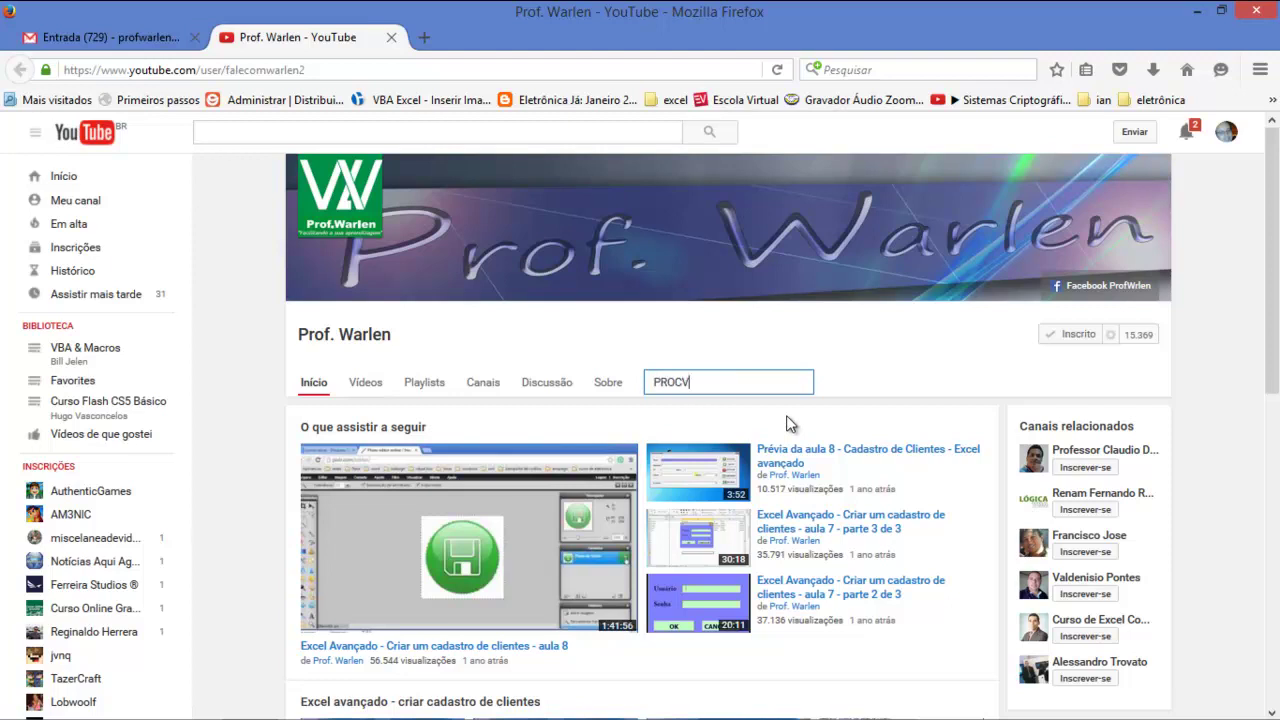
key(Return)
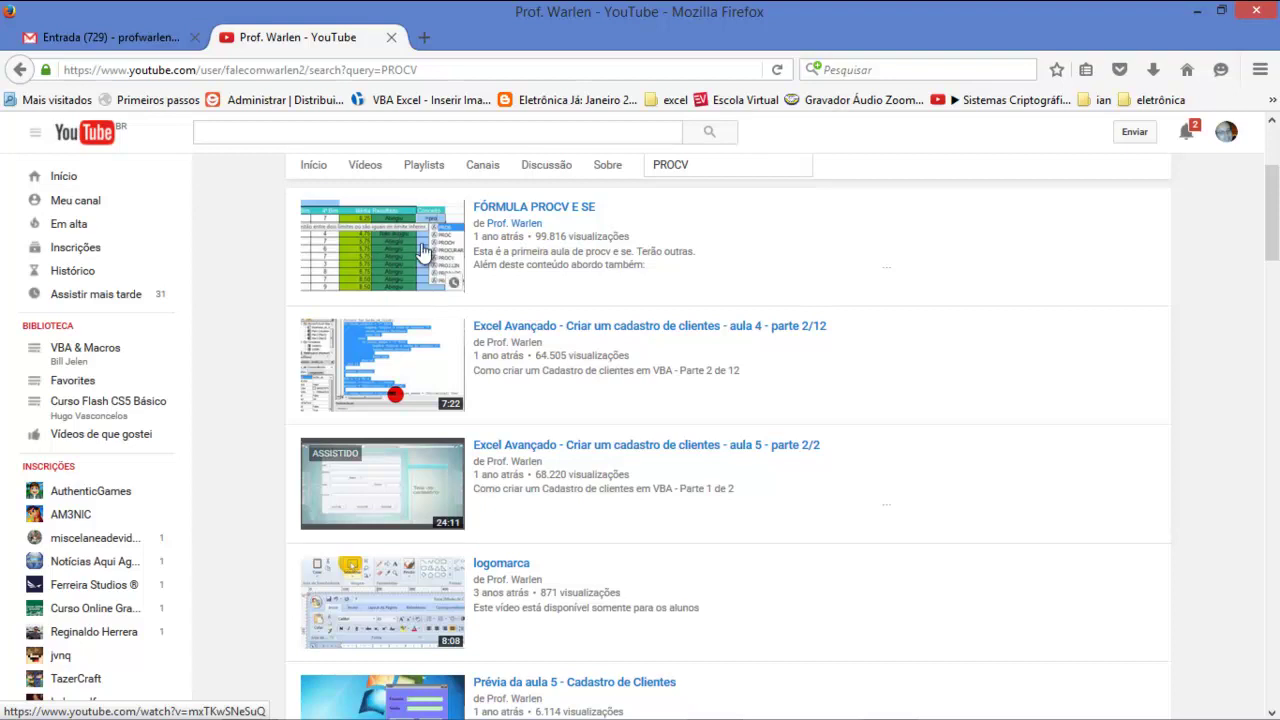
click(1198, 13)
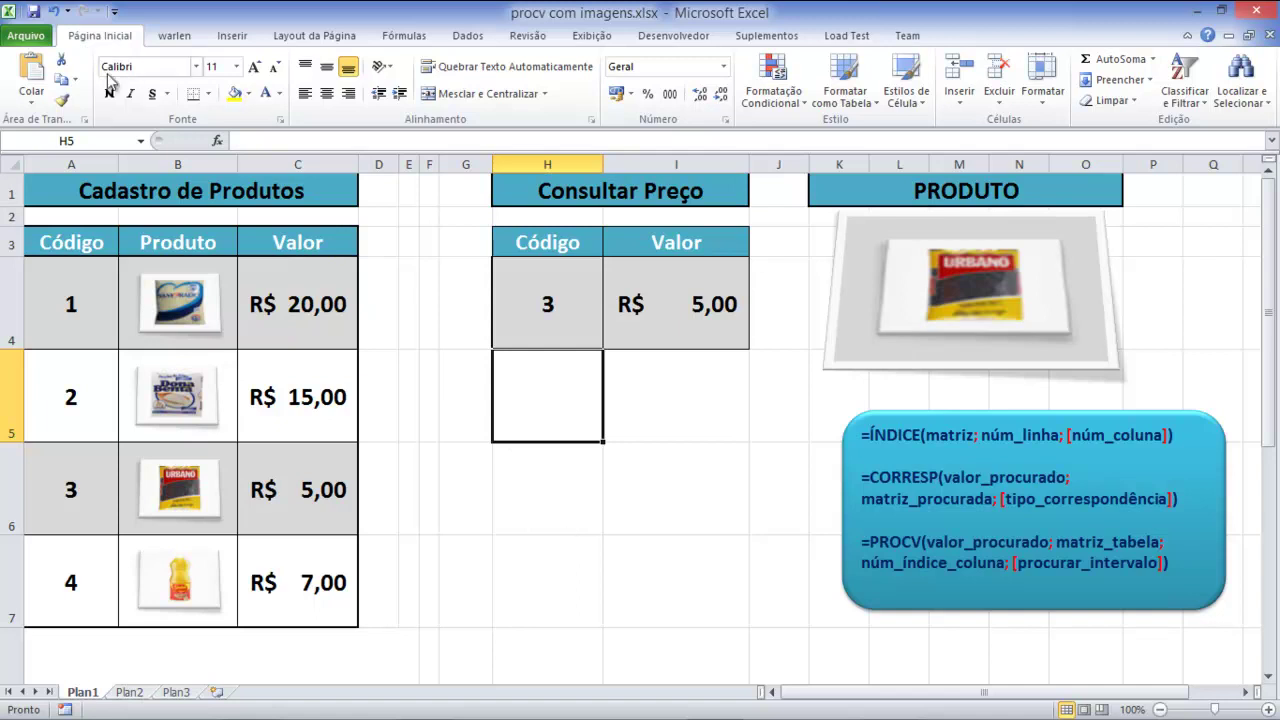
Step: From H7, search Inserir Função for PROCV across all categories, then cancel the ABS result
click(587, 578)
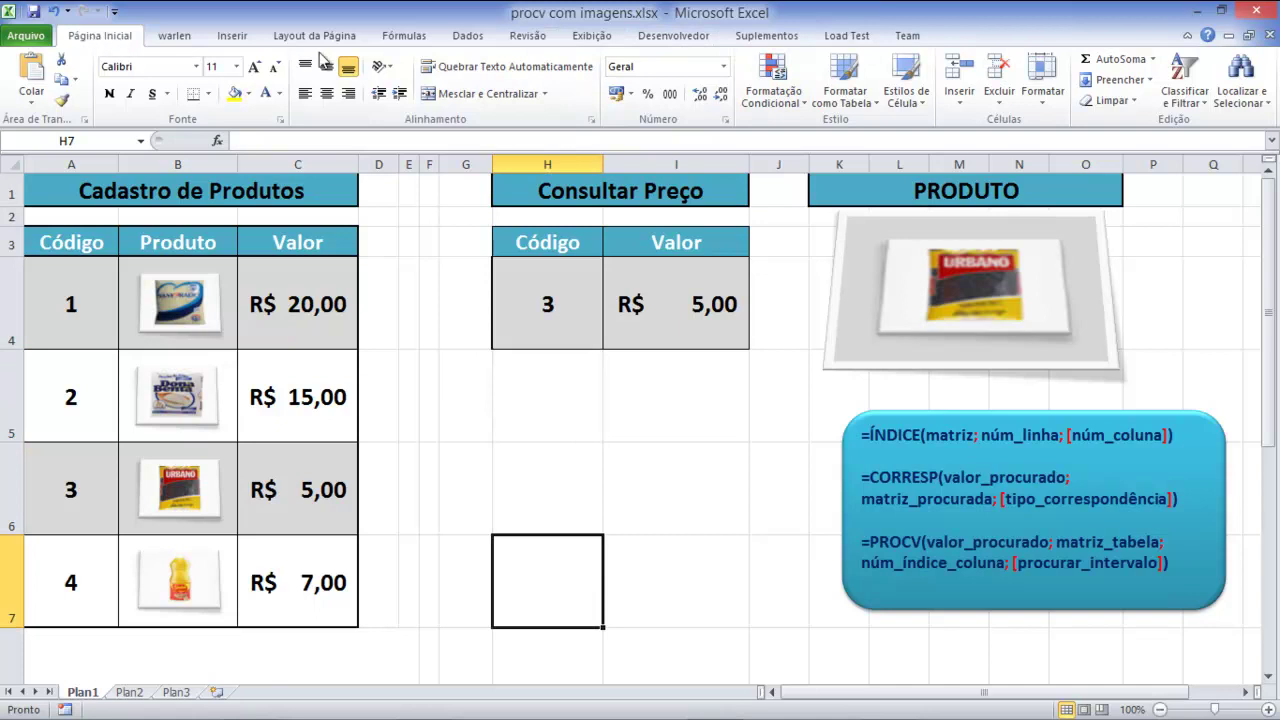
click(414, 38)
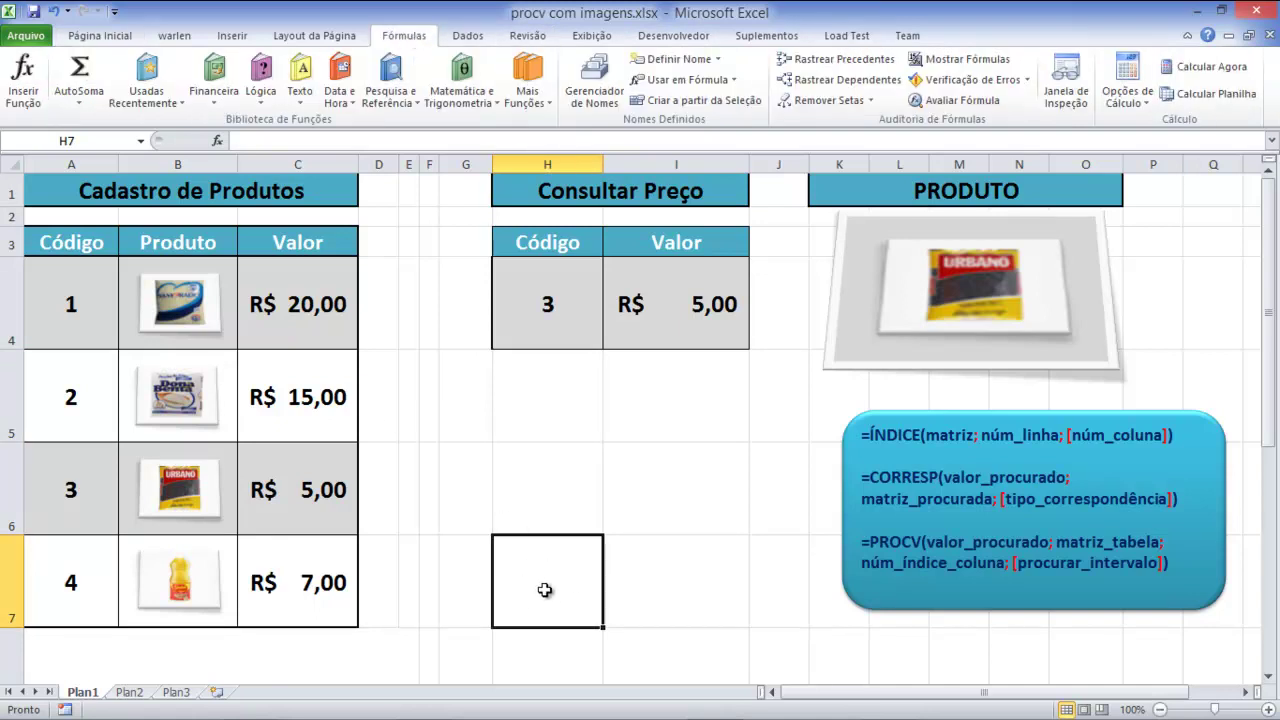
click(24, 92)
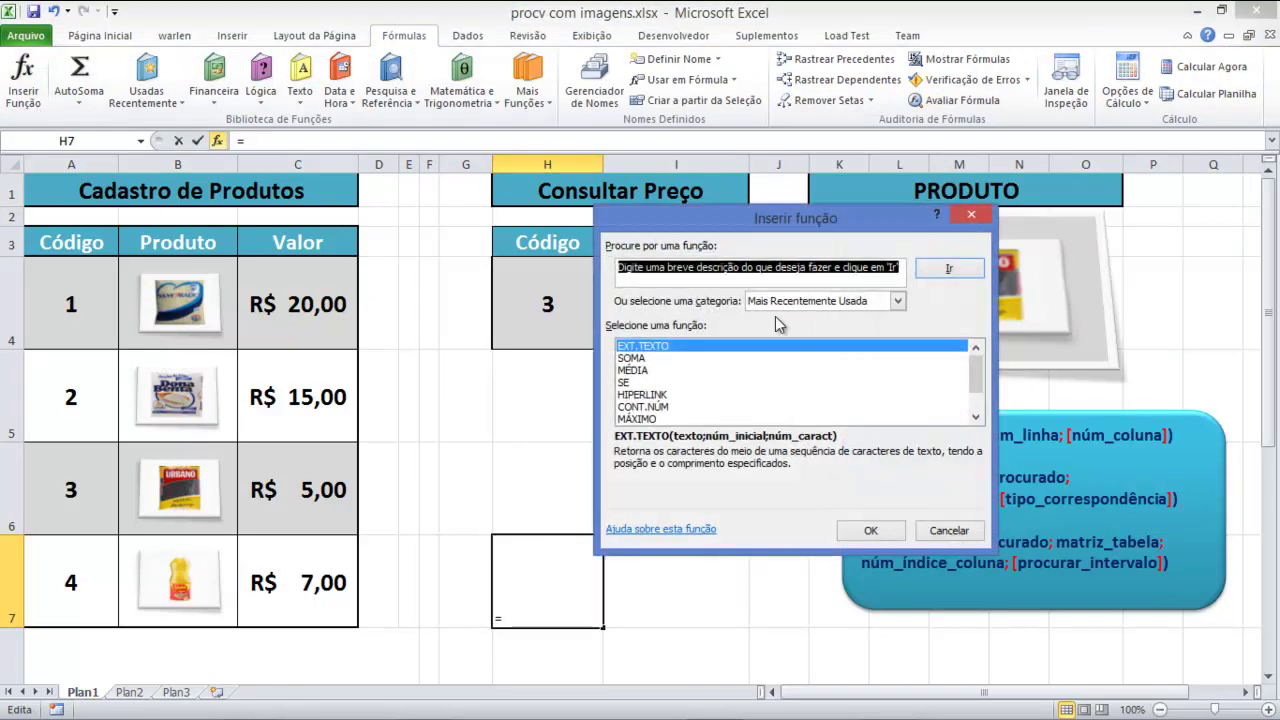
text(PROCV)
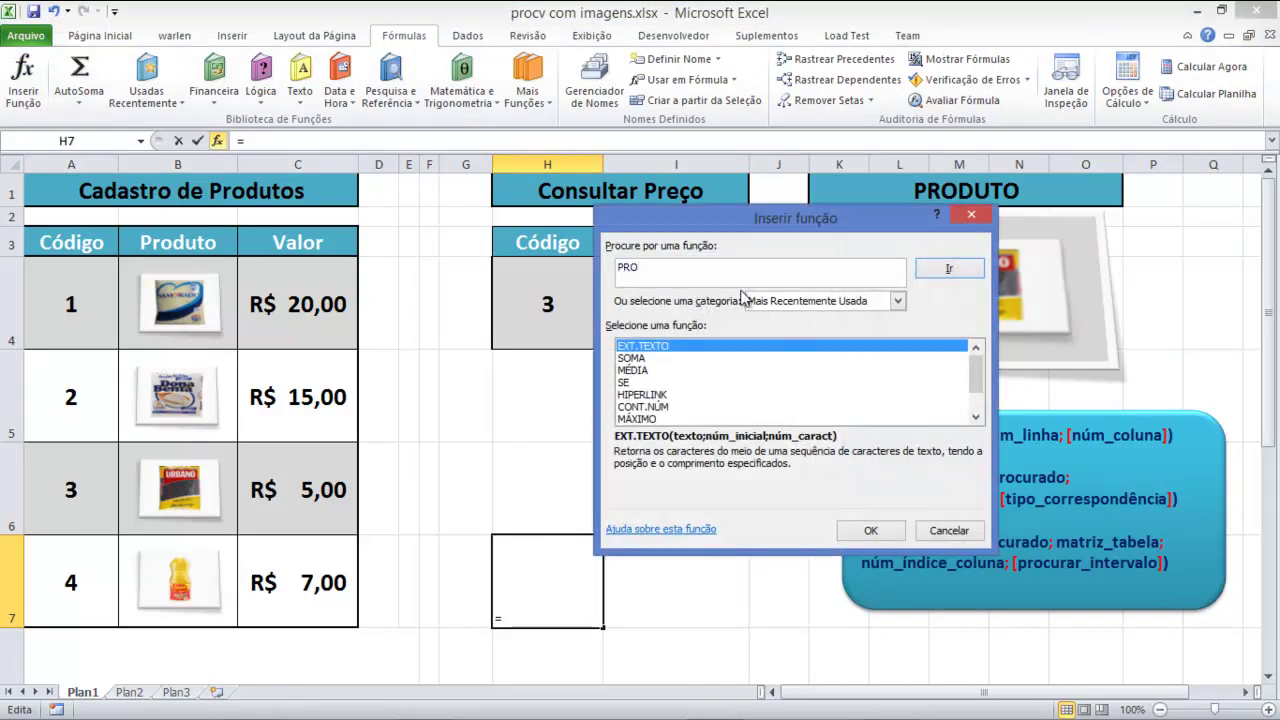
click(898, 301)
click(762, 330)
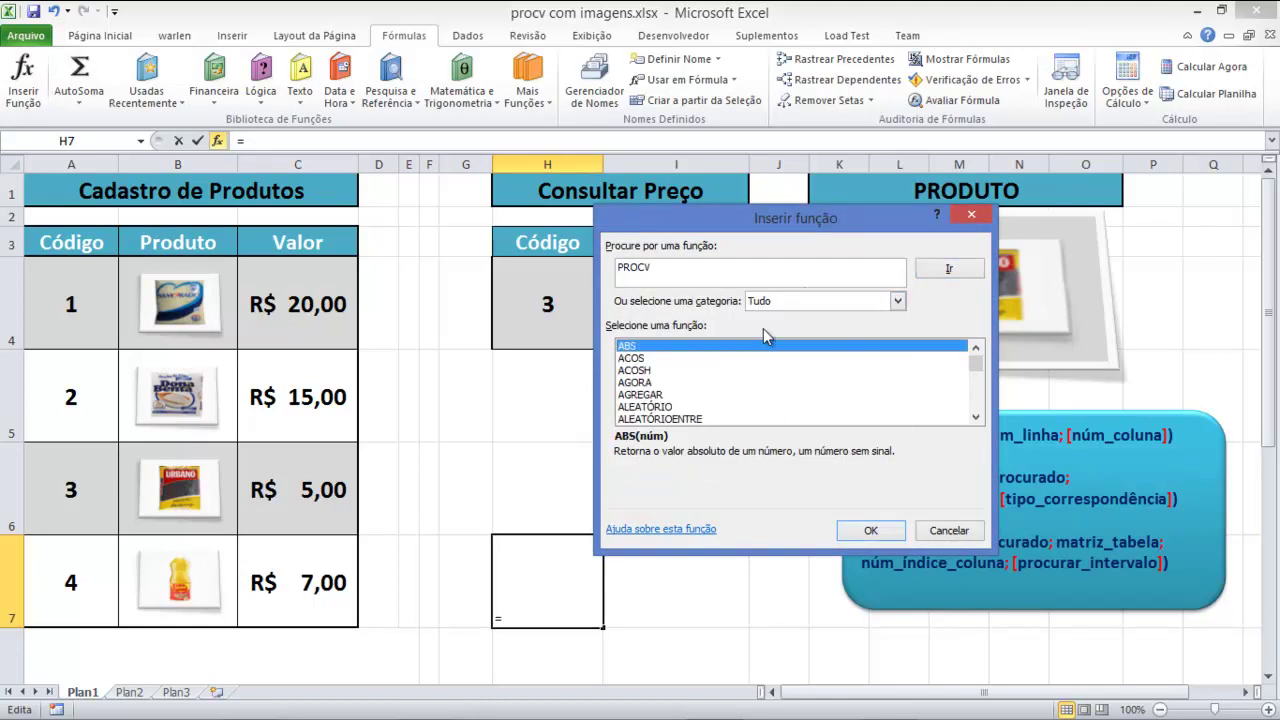
click(860, 531)
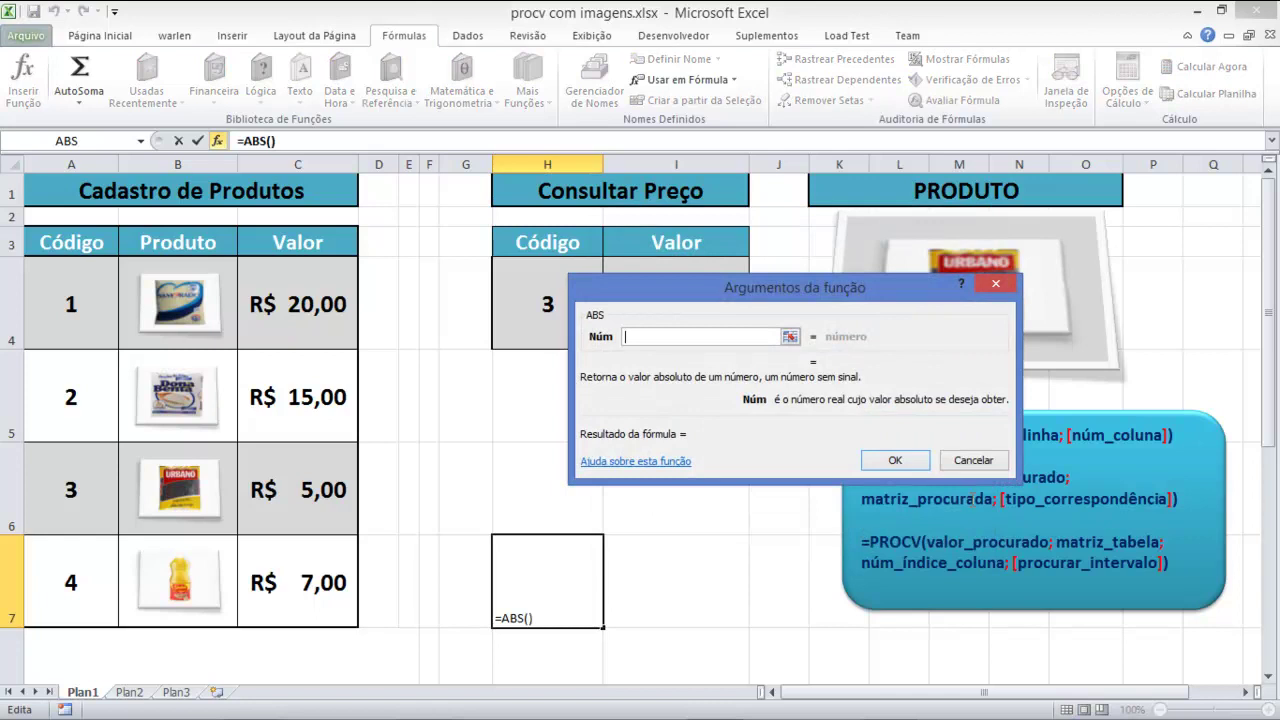
click(973, 460)
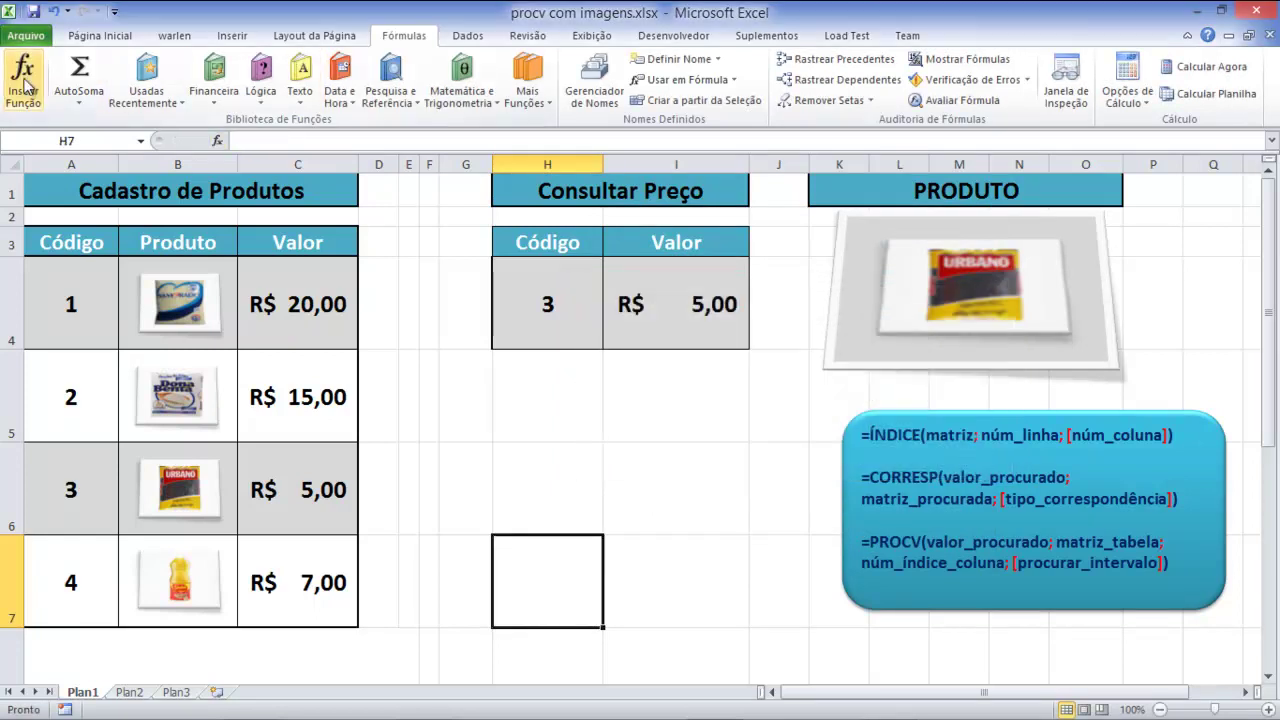
Step: Search functions for PROCV and open the PROCV help article
click(25, 82)
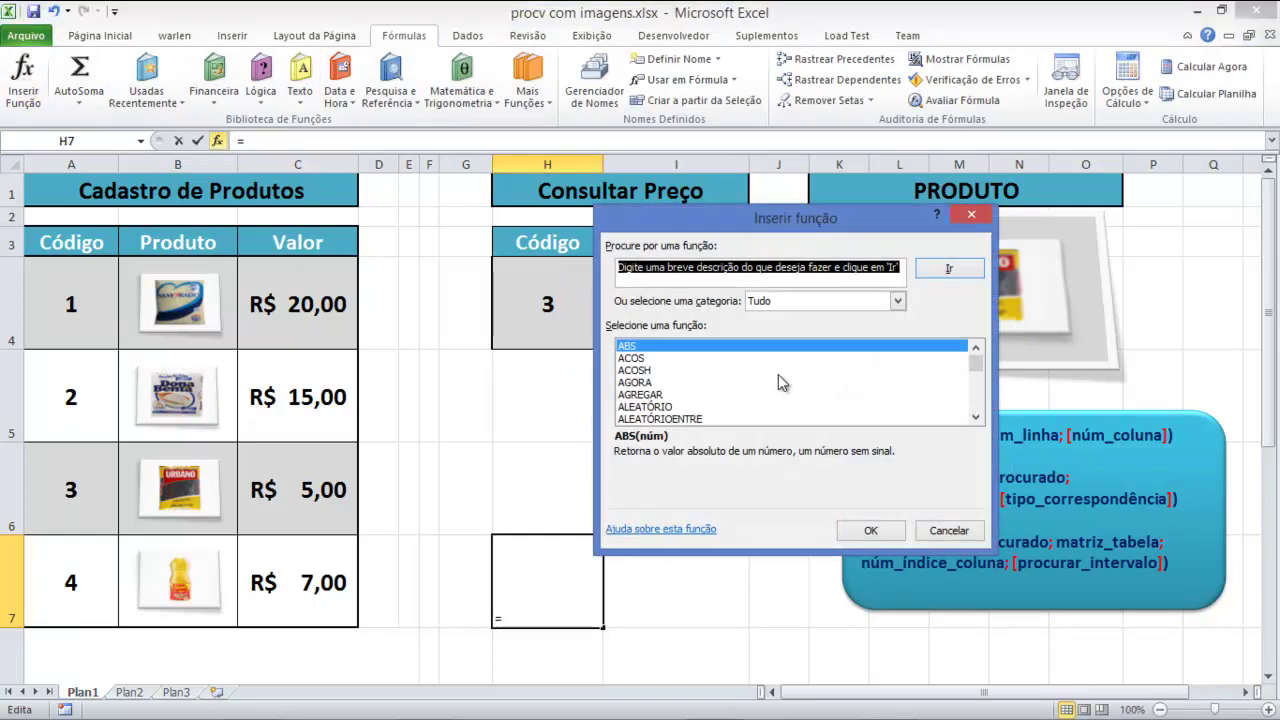
text(PROCV)
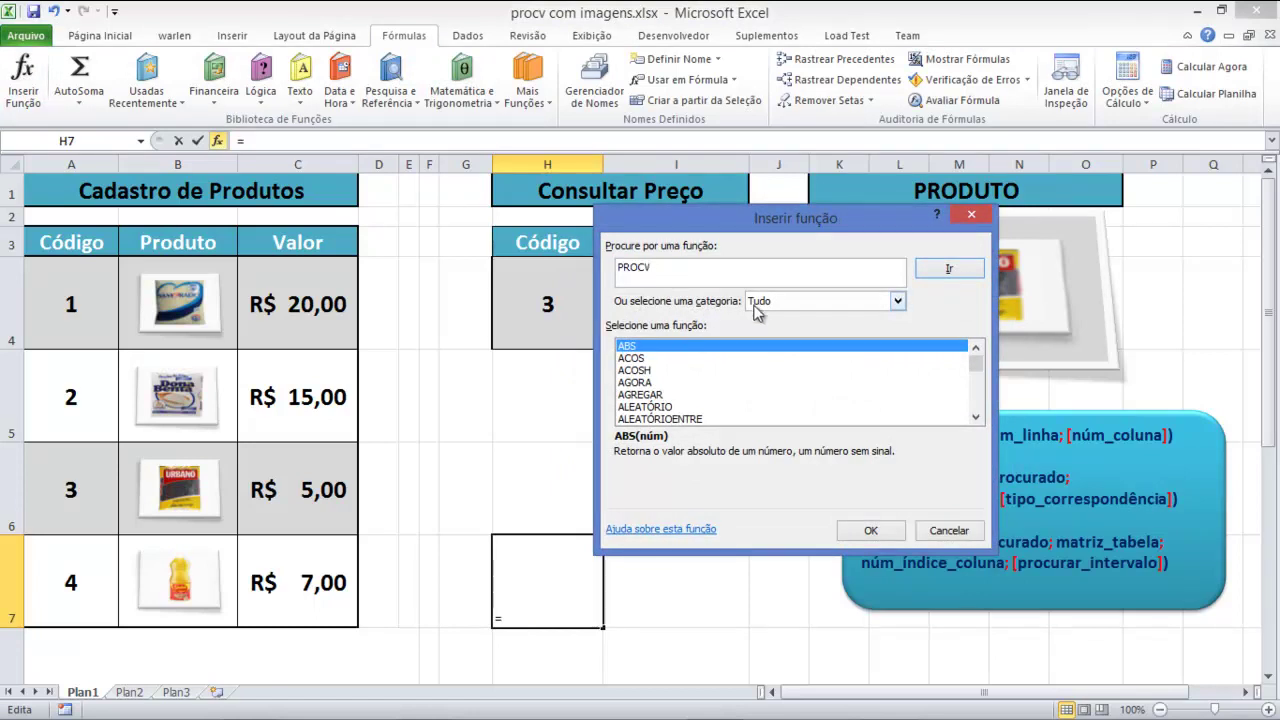
click(760, 303)
click(948, 278)
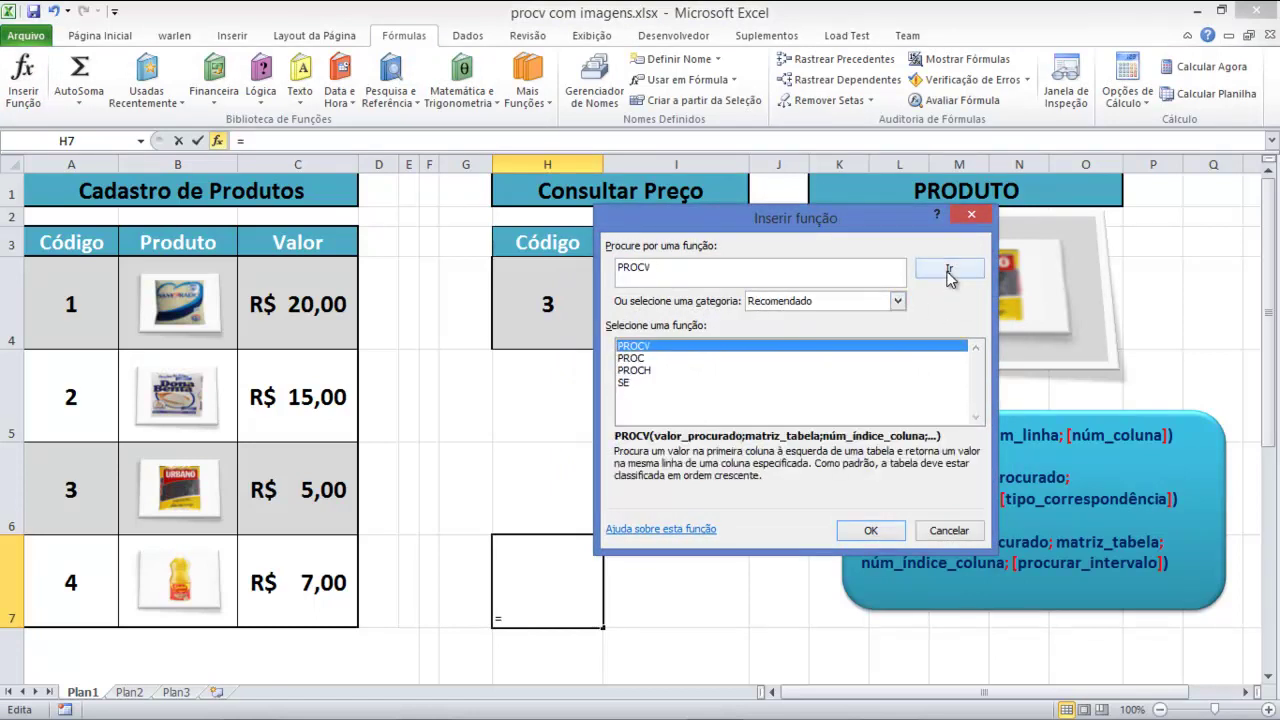
click(650, 530)
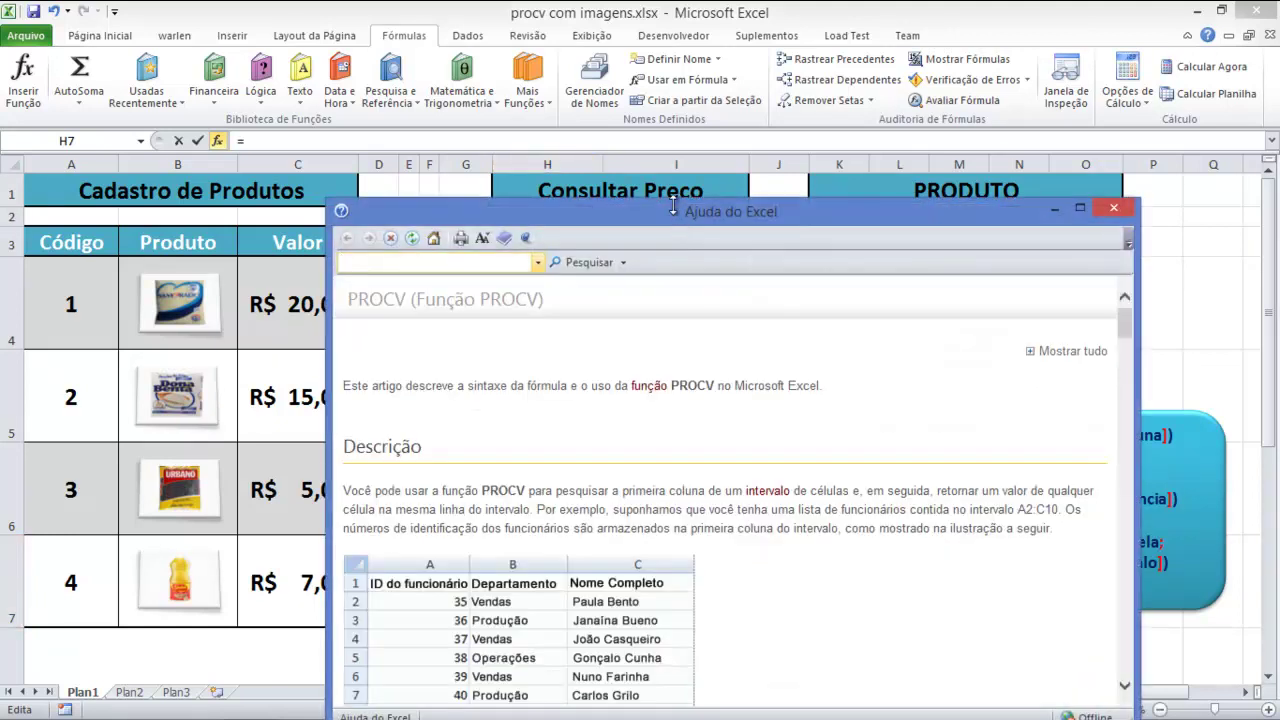
Step: Copy rows 1–10 of the PROCV help example's Densidade/Viscosidade/Temperatura table, then close help
double_click(673, 207)
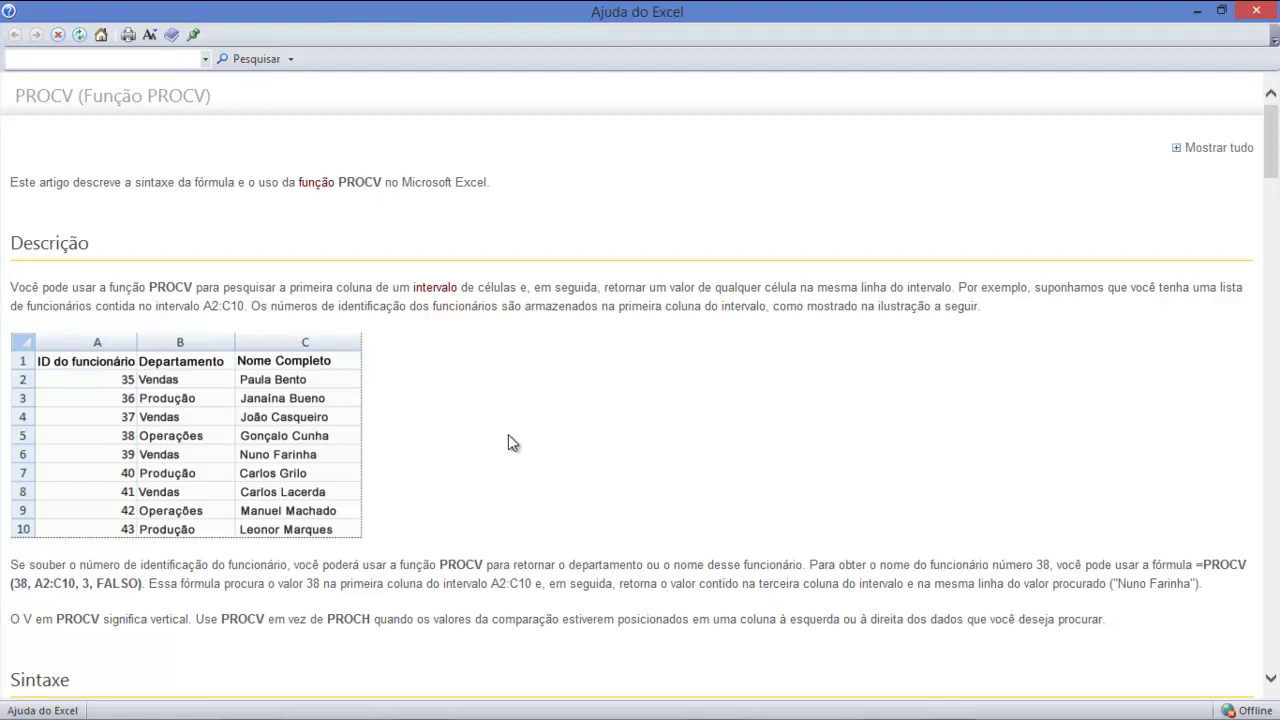
scroll(510, 433, down, 5)
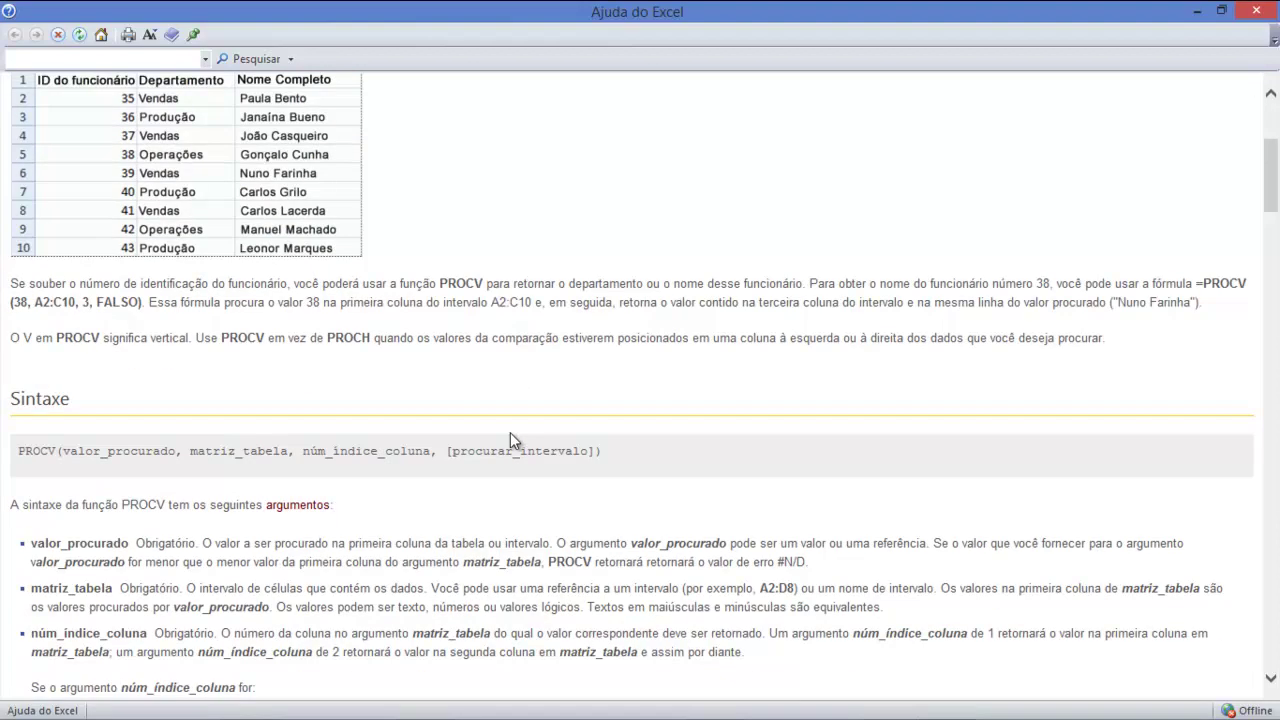
scroll(510, 433, down, 5)
scroll(510, 432, down, 4)
scroll(510, 432, down, 4)
scroll(510, 432, down, 2)
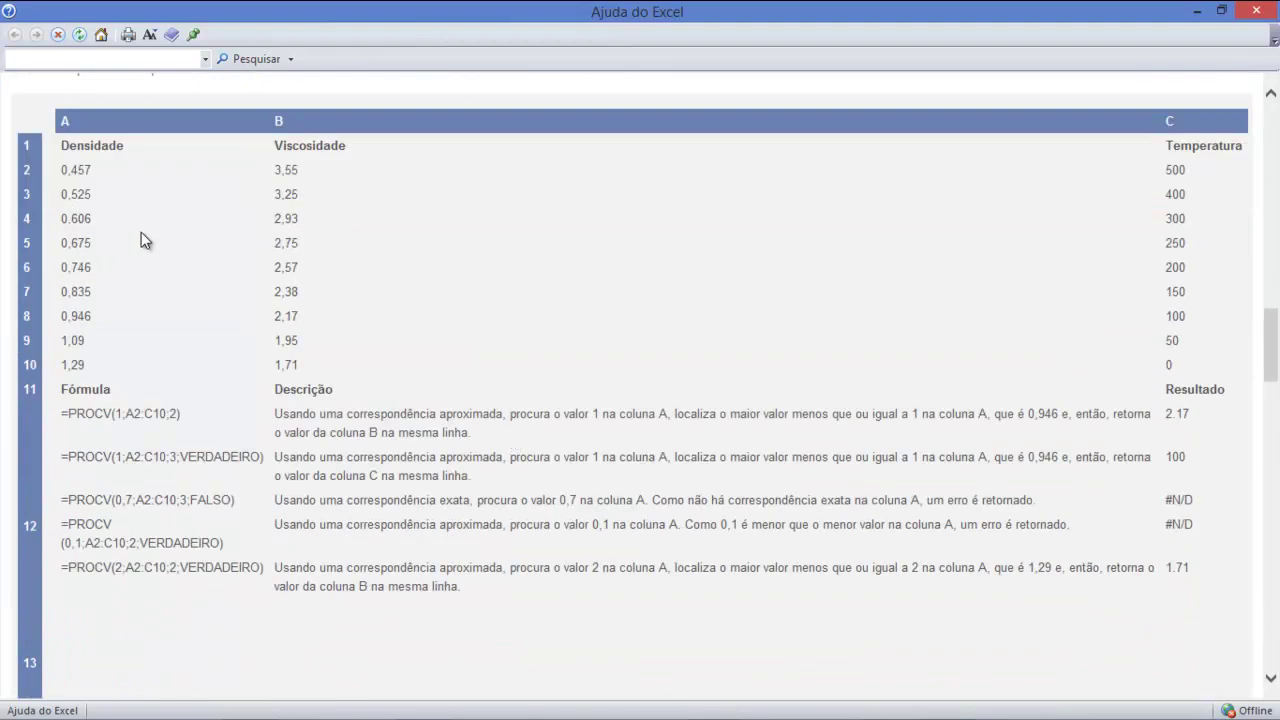
mouse_move(63, 145)
mouse_down()
mouse_move(264, 315)
mouse_move(522, 377)
mouse_up()
drag(1078, 378, 1166, 366)
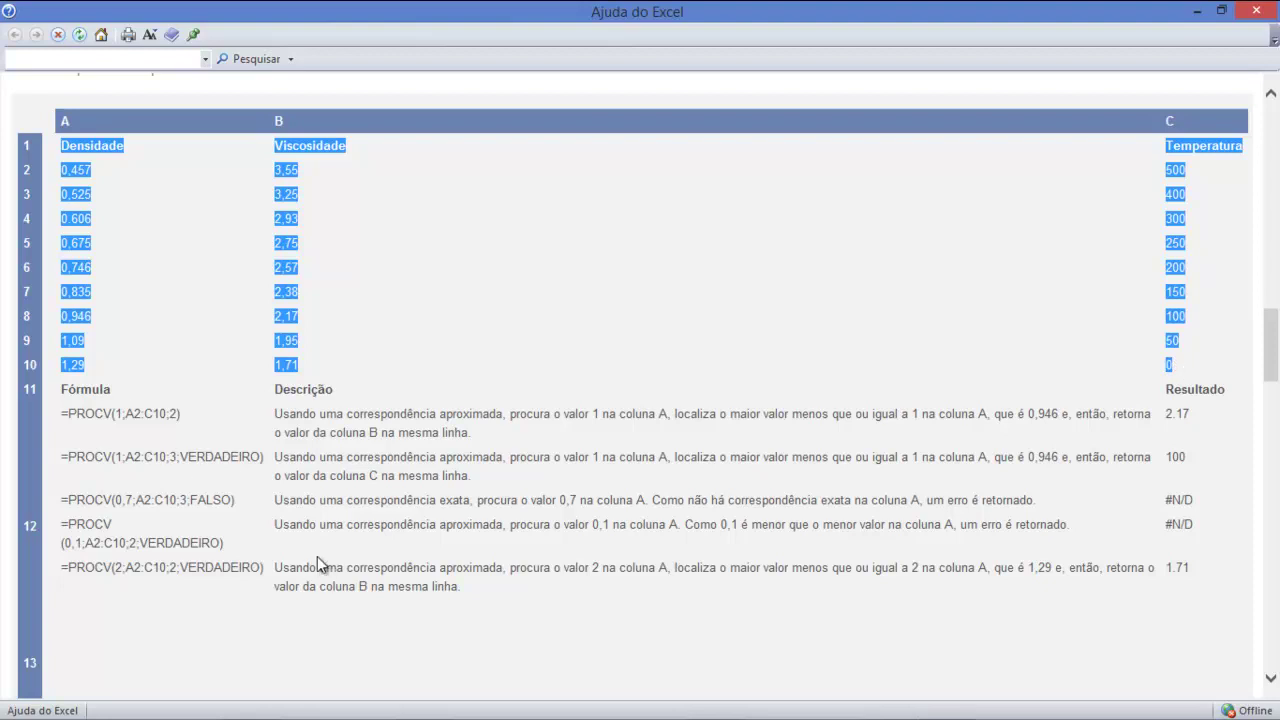
click(1251, 10)
Step: Paste the copied density table into sheet Plan3 and adjust the widths of columns B and C
click(952, 536)
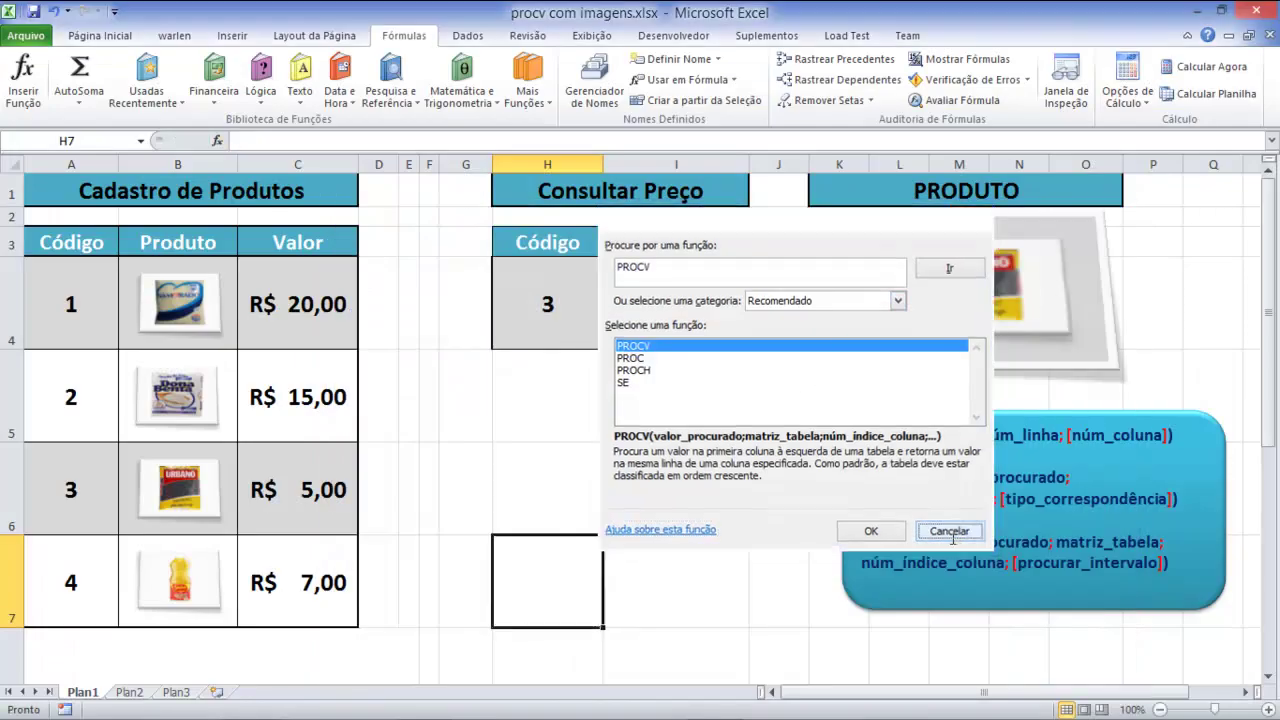
click(130, 692)
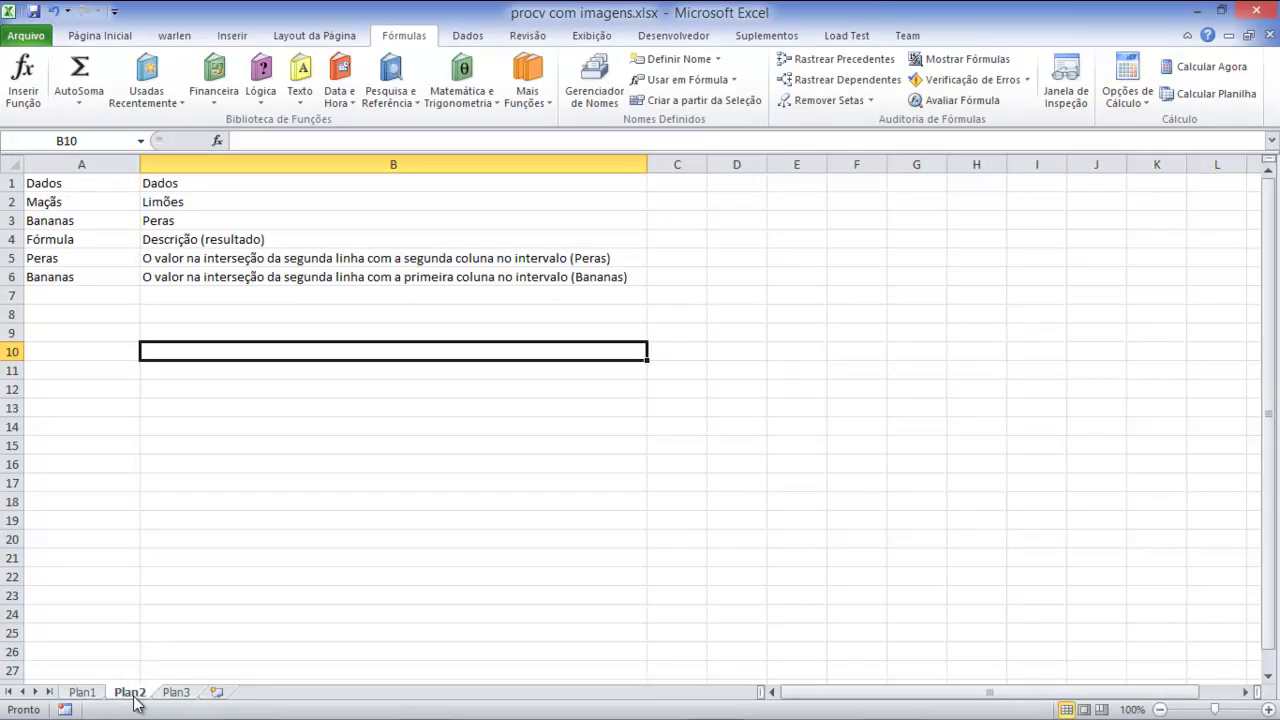
click(177, 692)
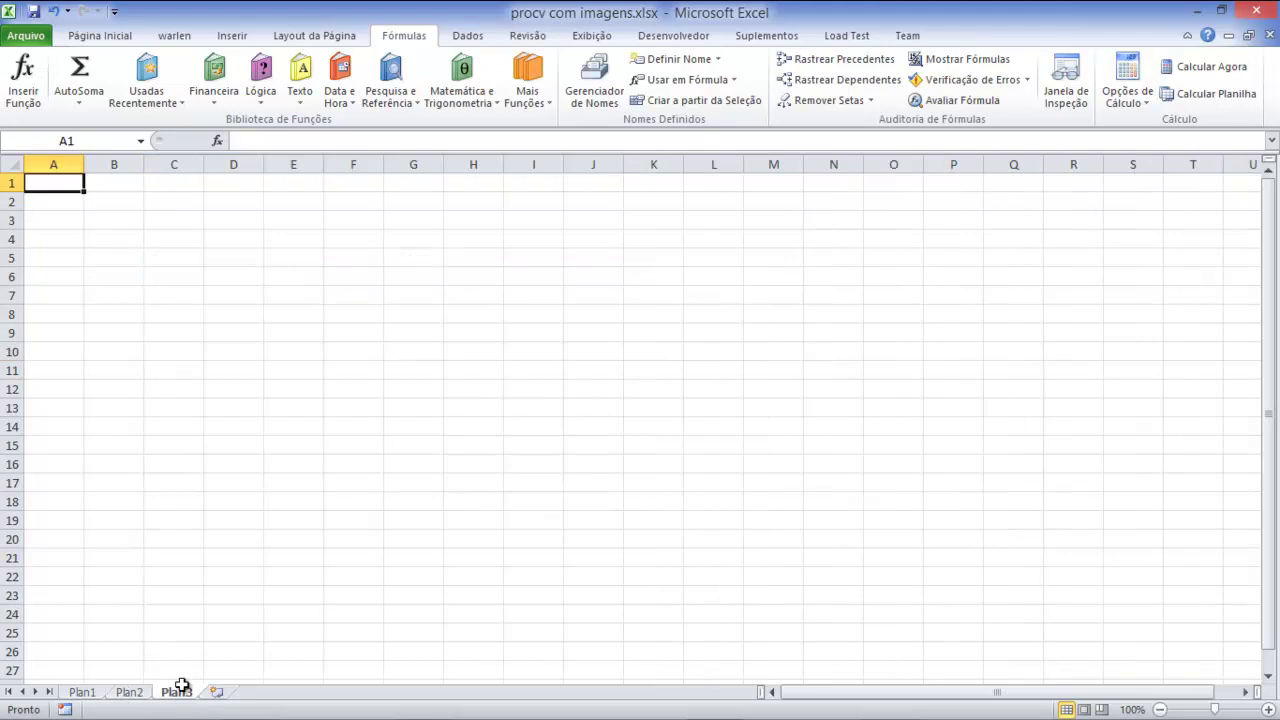
text(Densidade	Viscosidade	Temperatura 0,457	3,55	500 0,525	3,25	400 0.606	2,93	300 0,675	2,75	250 0,746	2,57	200 0,835	2,38	150 0,946	2,17	100 1,09	1,95	50 1,29	1,71	0)
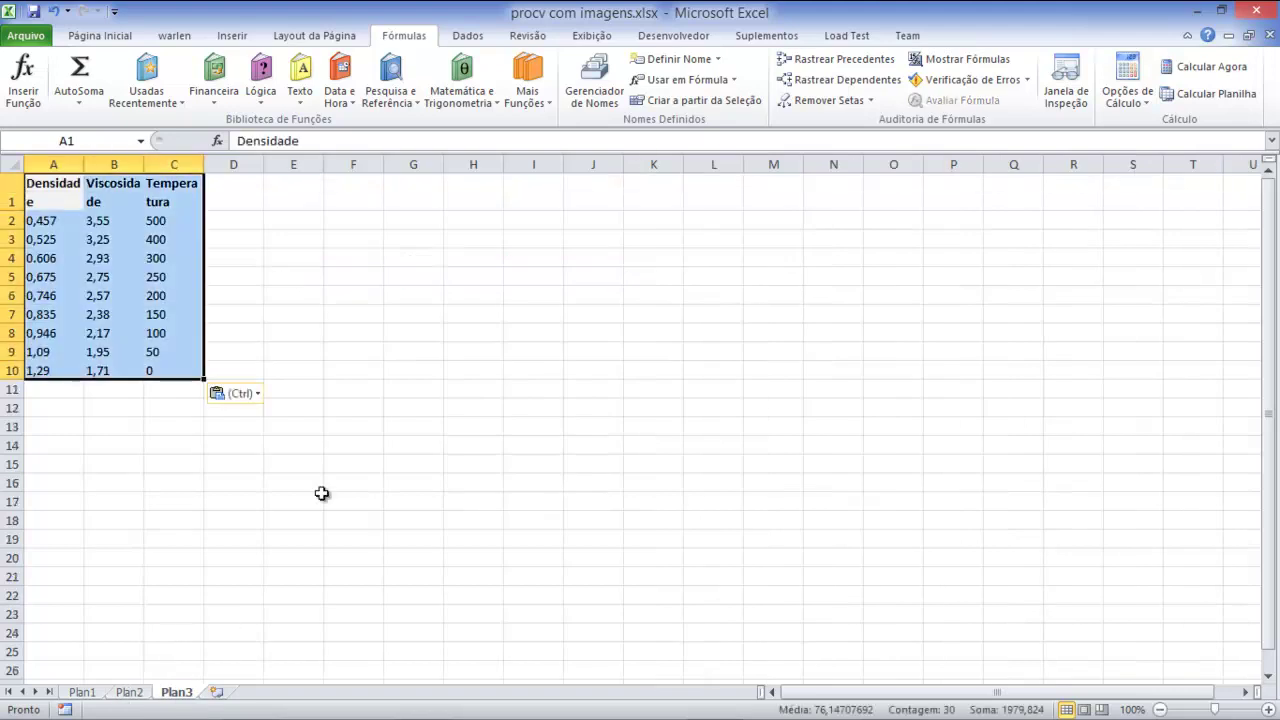
click(389, 328)
mouse_move(144, 166)
mouse_down()
mouse_move(115, 166)
mouse_move(335, 166)
mouse_up()
click(188, 303)
click(143, 240)
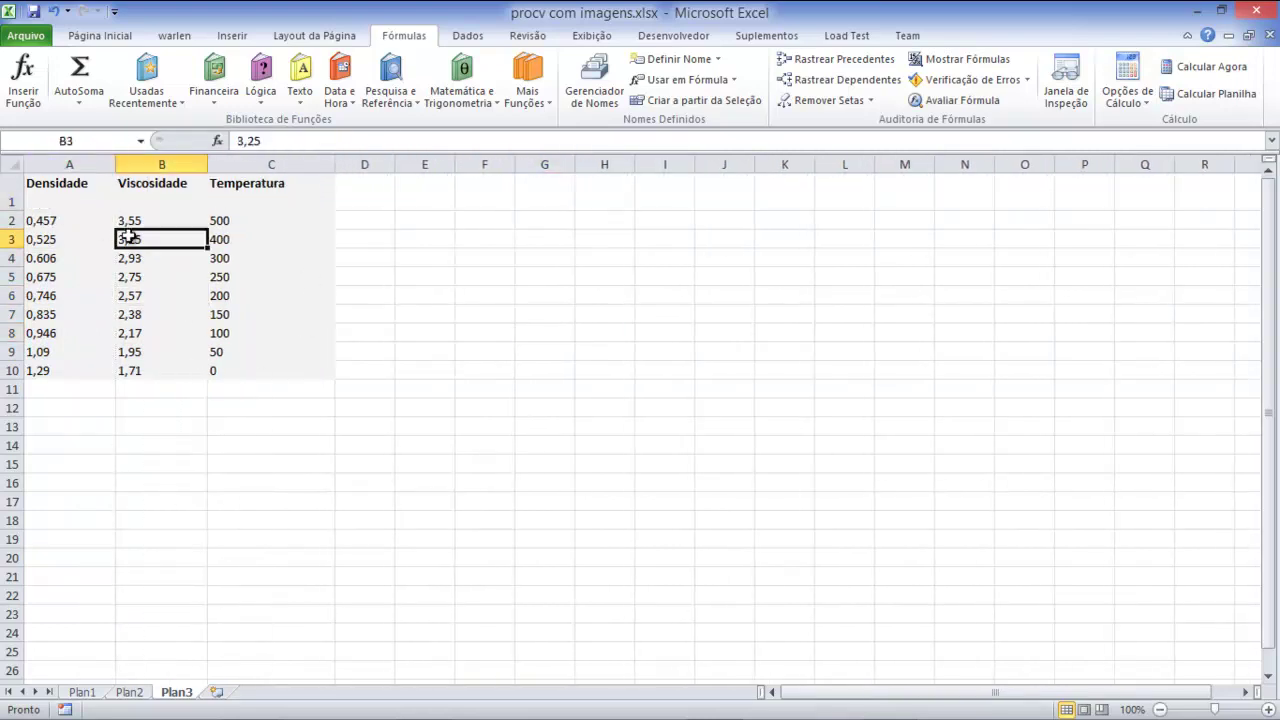
click(521, 206)
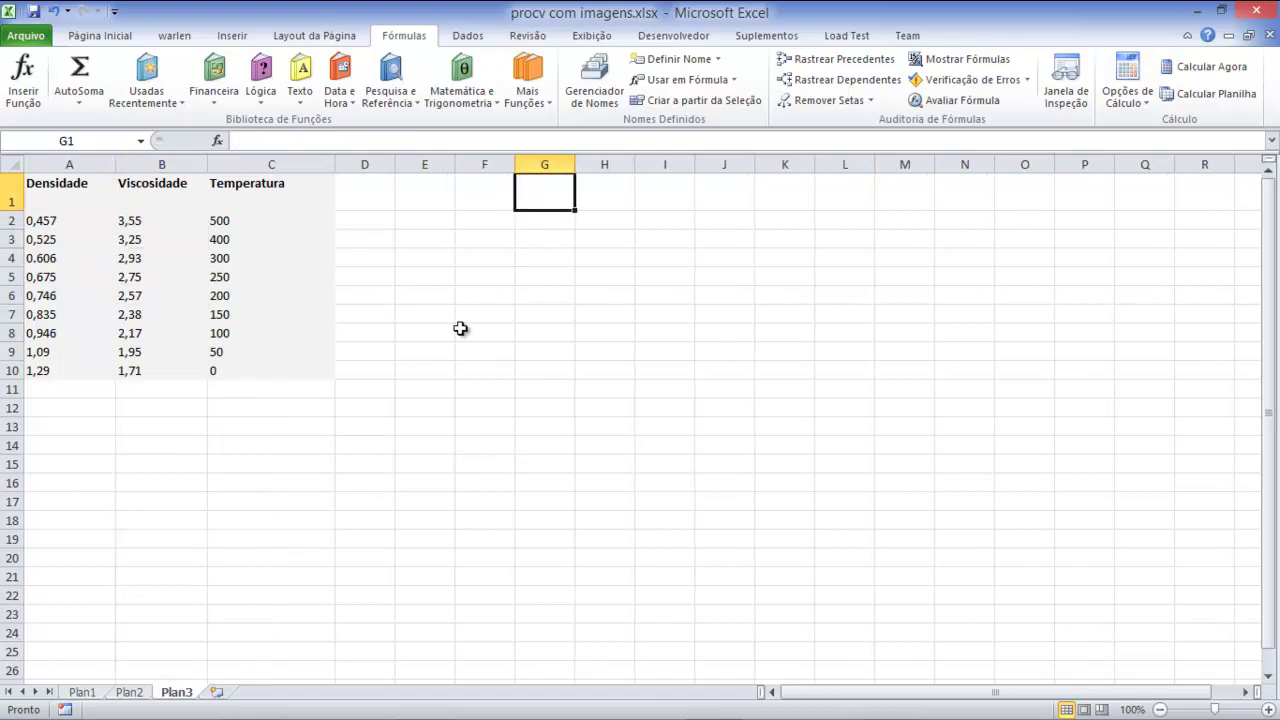
Step: Copy the header labels from A1:C1 into E1:G1
click(36, 221)
click(136, 220)
click(246, 220)
drag(80, 184, 275, 183)
key(ctrl+c)
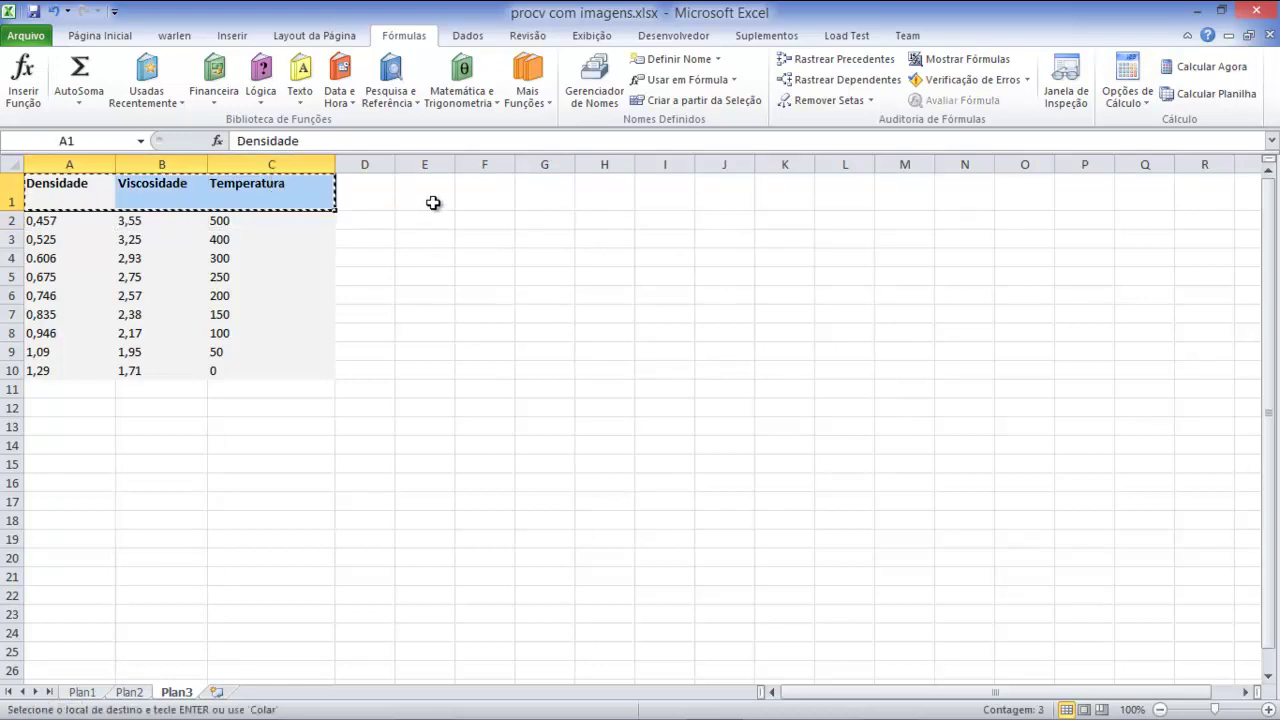
click(443, 200)
key(Return)
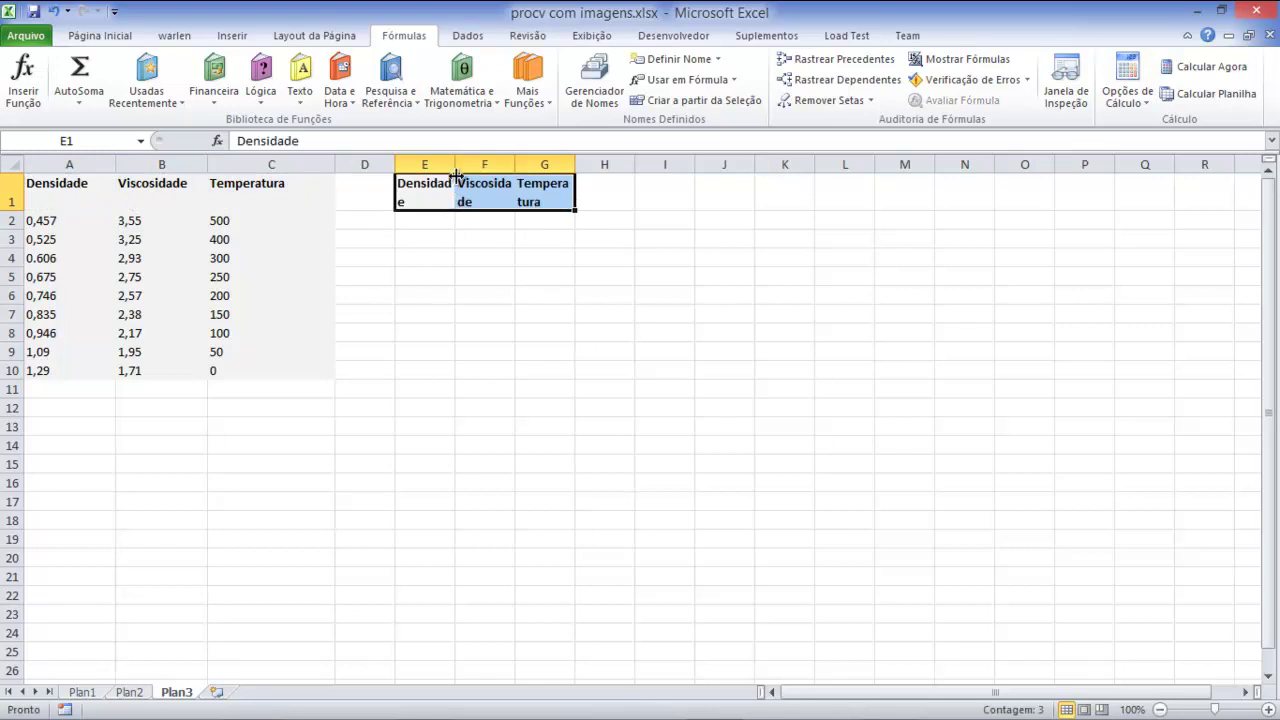
Step: Widen columns E, F and G so Densidade, Viscosidade and Temperatura each fit
double_click(455, 163)
drag(448, 163, 688, 163)
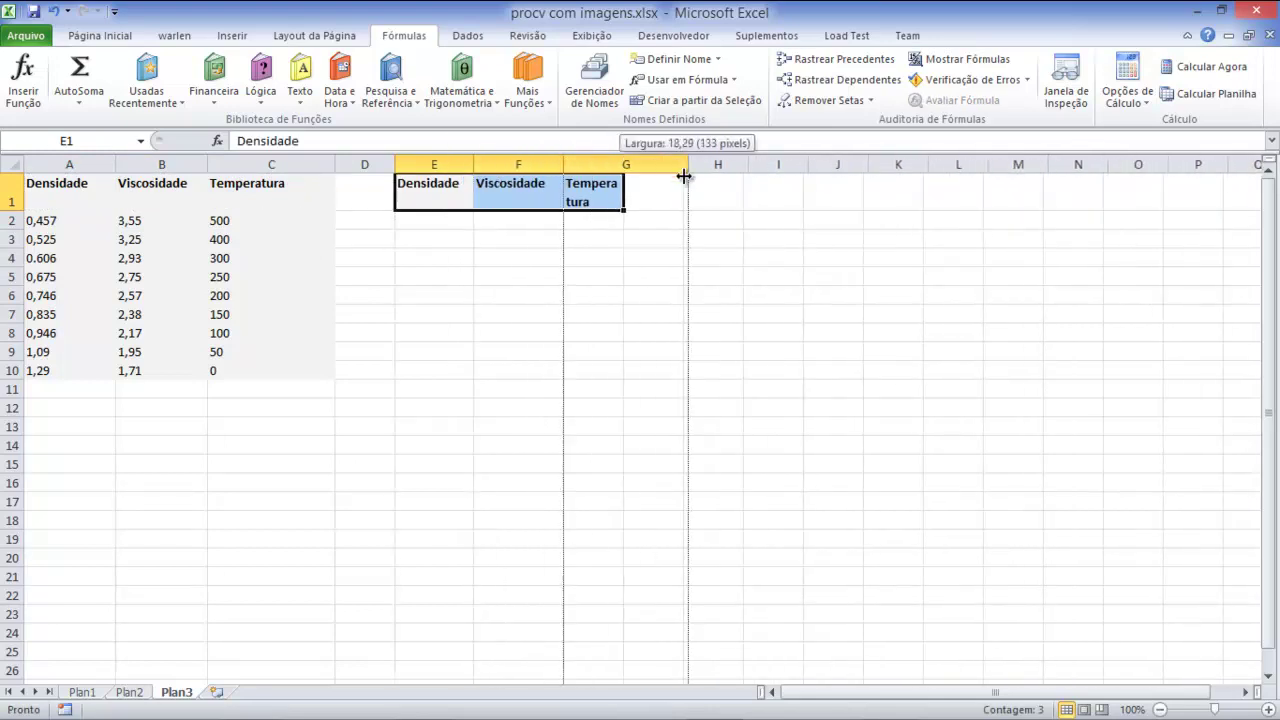
click(540, 277)
click(453, 200)
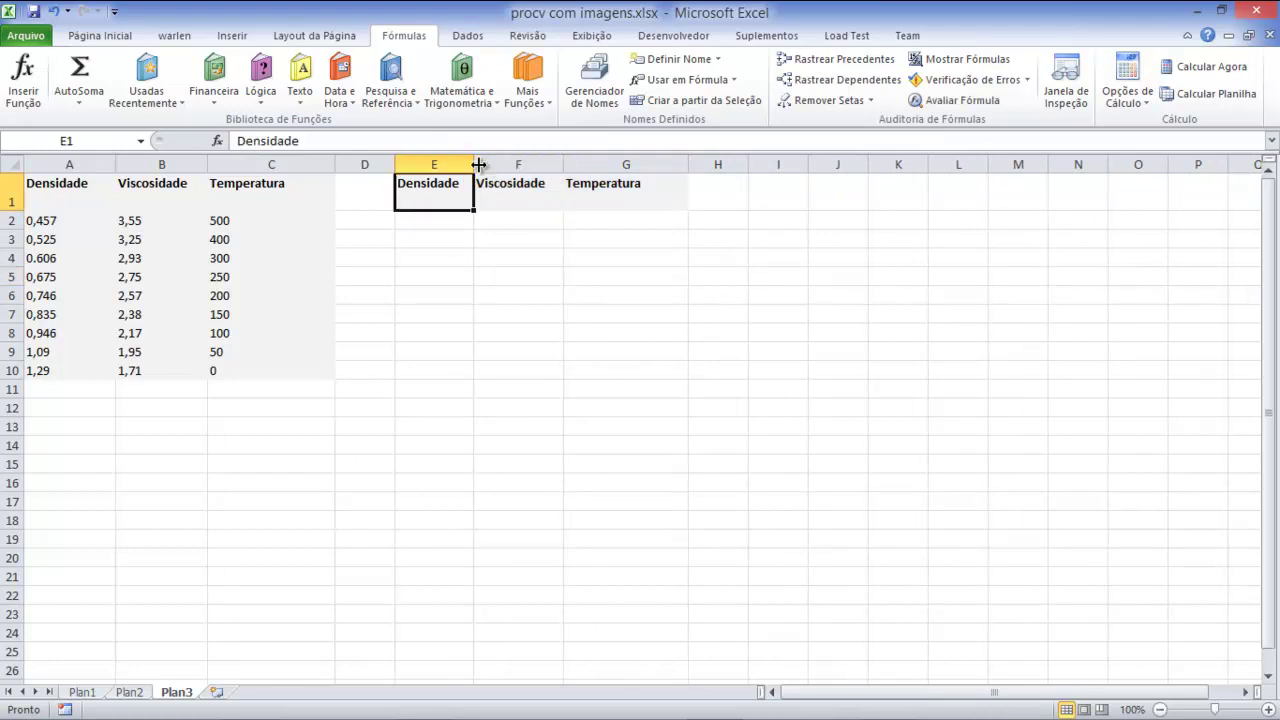
click(486, 334)
click(438, 208)
click(430, 222)
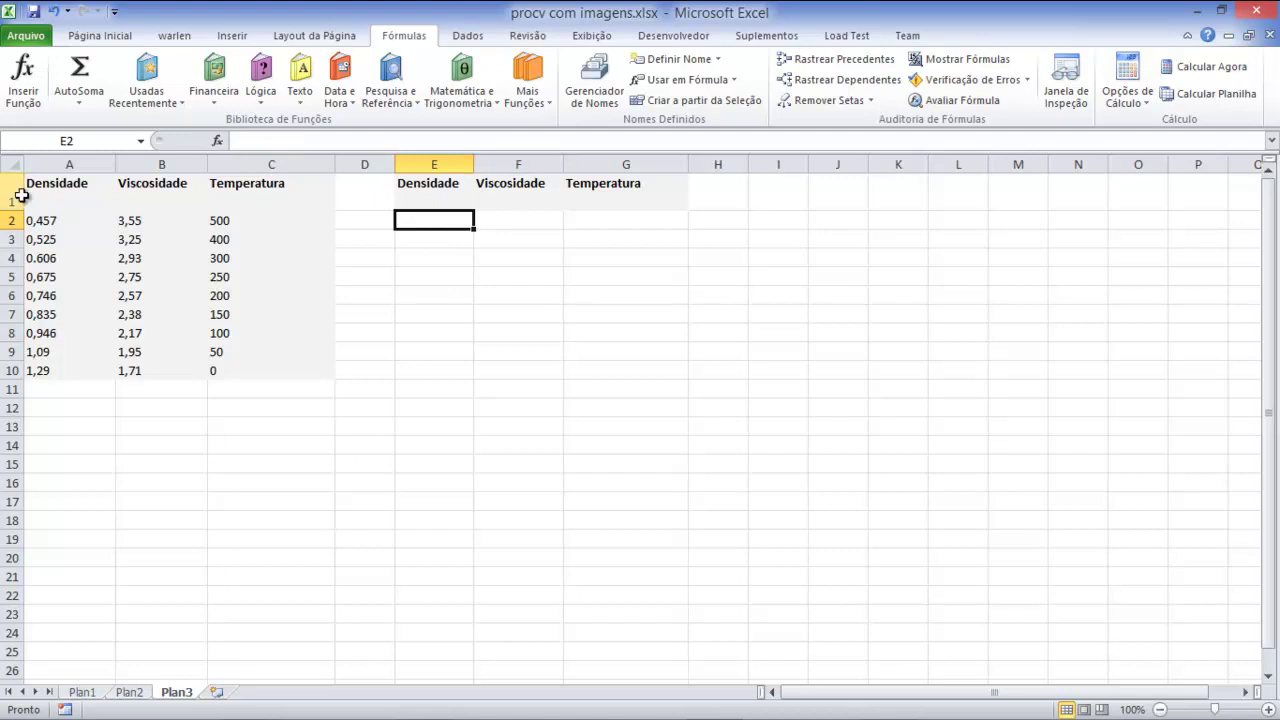
Step: Format A1:C10 as a table with headers in a medium blue table style
mouse_move(46, 183)
mouse_down()
mouse_move(284, 354)
mouse_move(284, 370)
mouse_up()
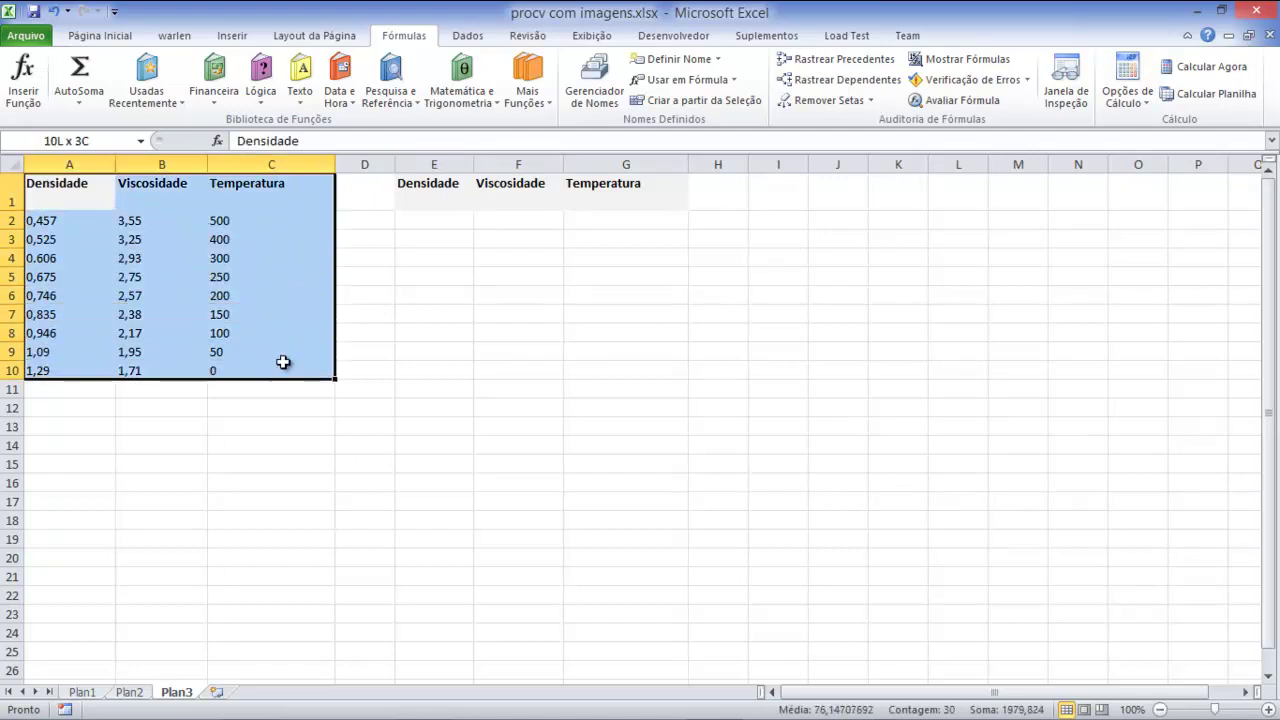
click(109, 37)
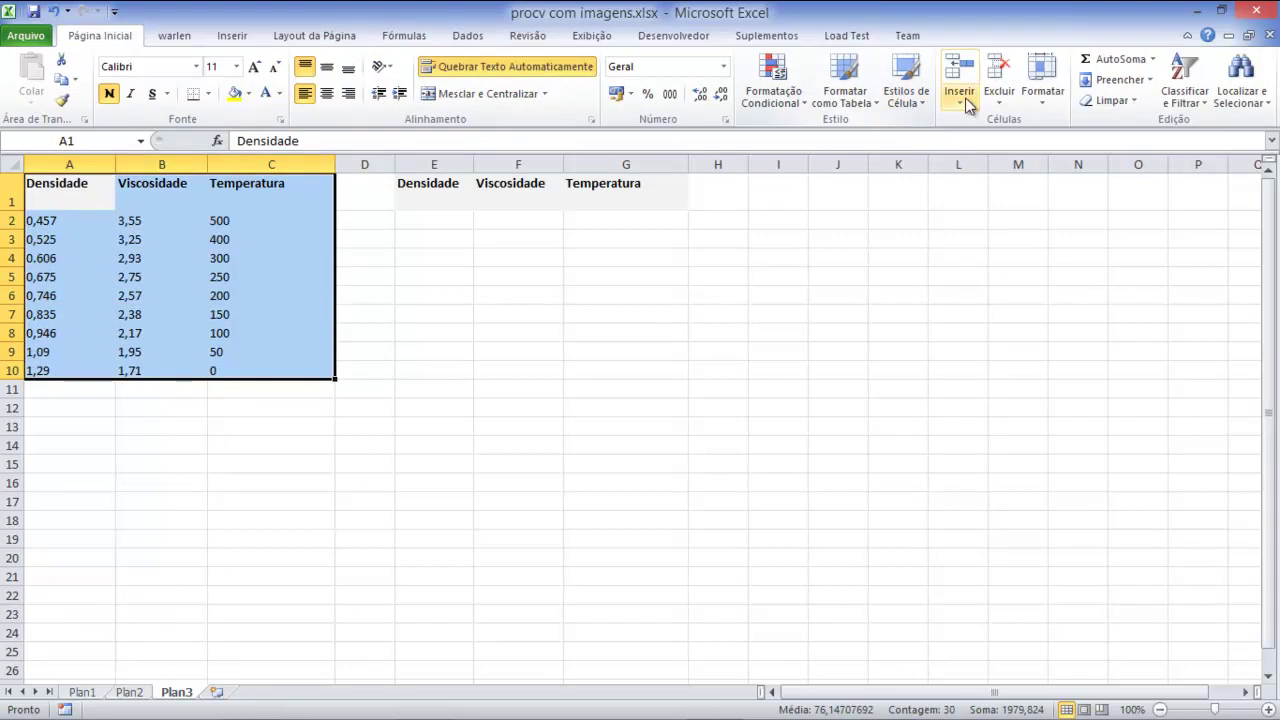
click(862, 108)
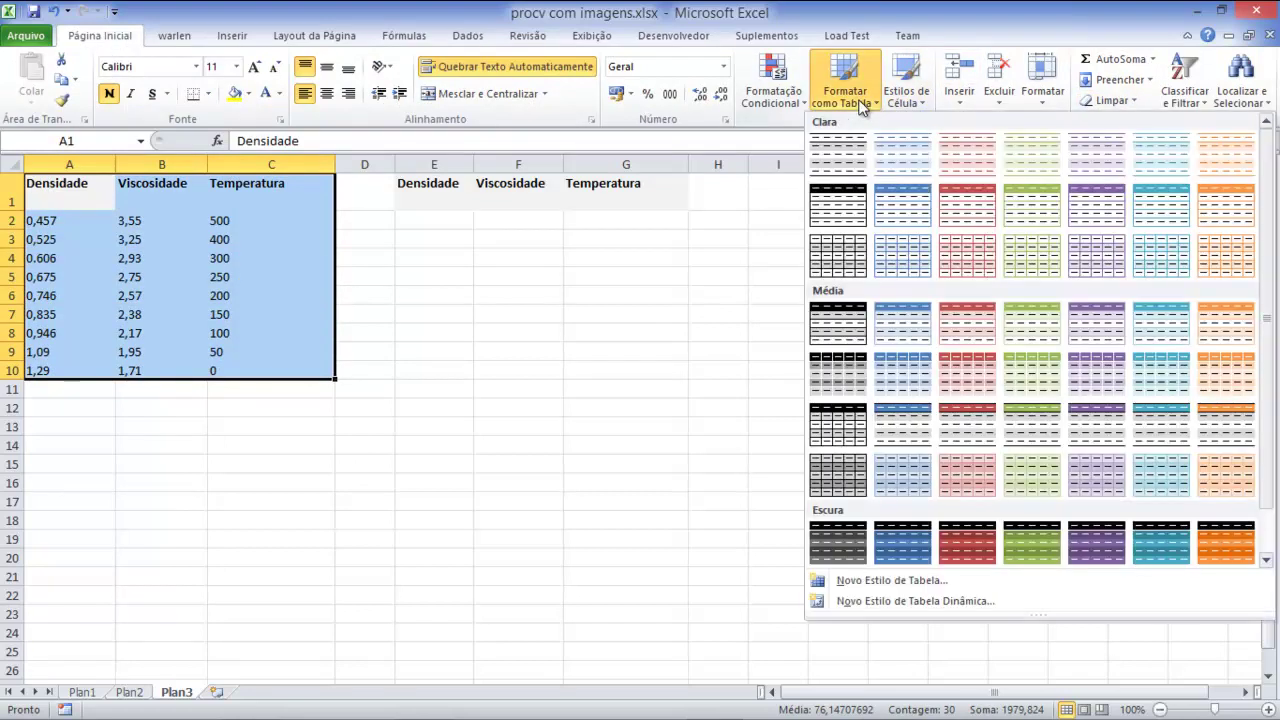
click(904, 364)
click(765, 430)
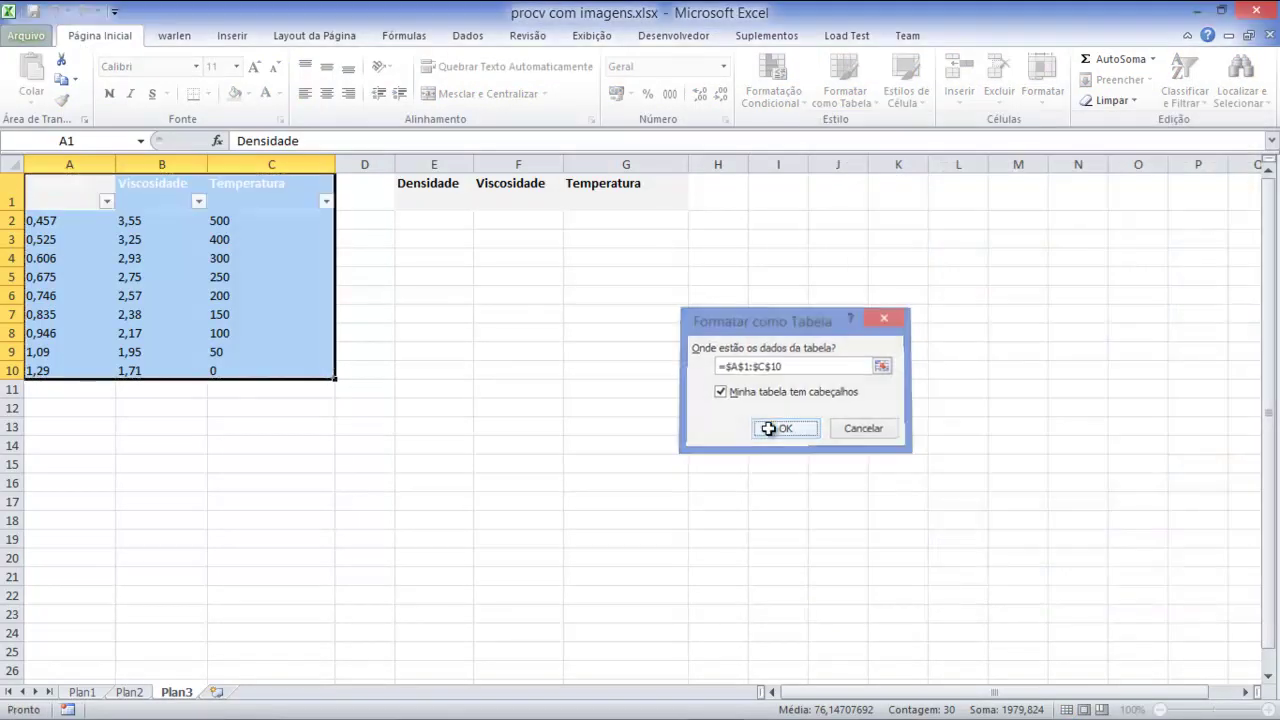
click(254, 318)
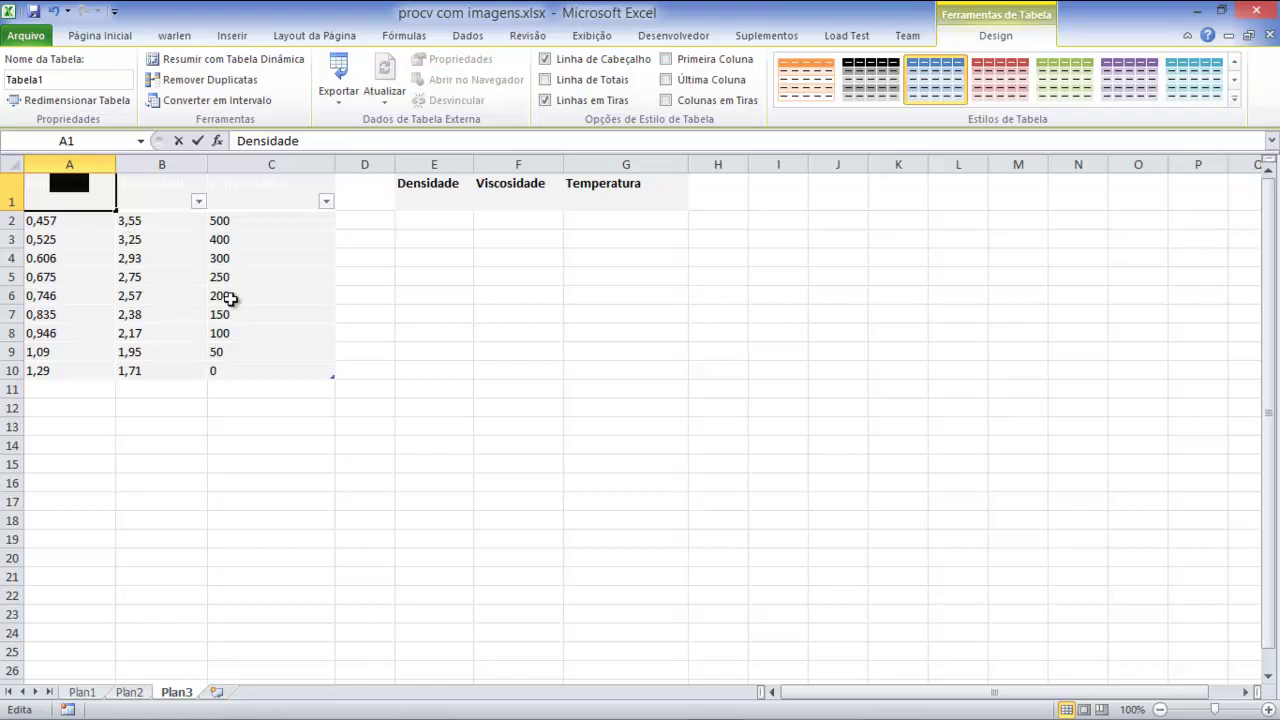
key(ctrl+z)
mouse_move(51, 183)
mouse_down()
mouse_move(257, 324)
mouse_move(257, 354)
mouse_up()
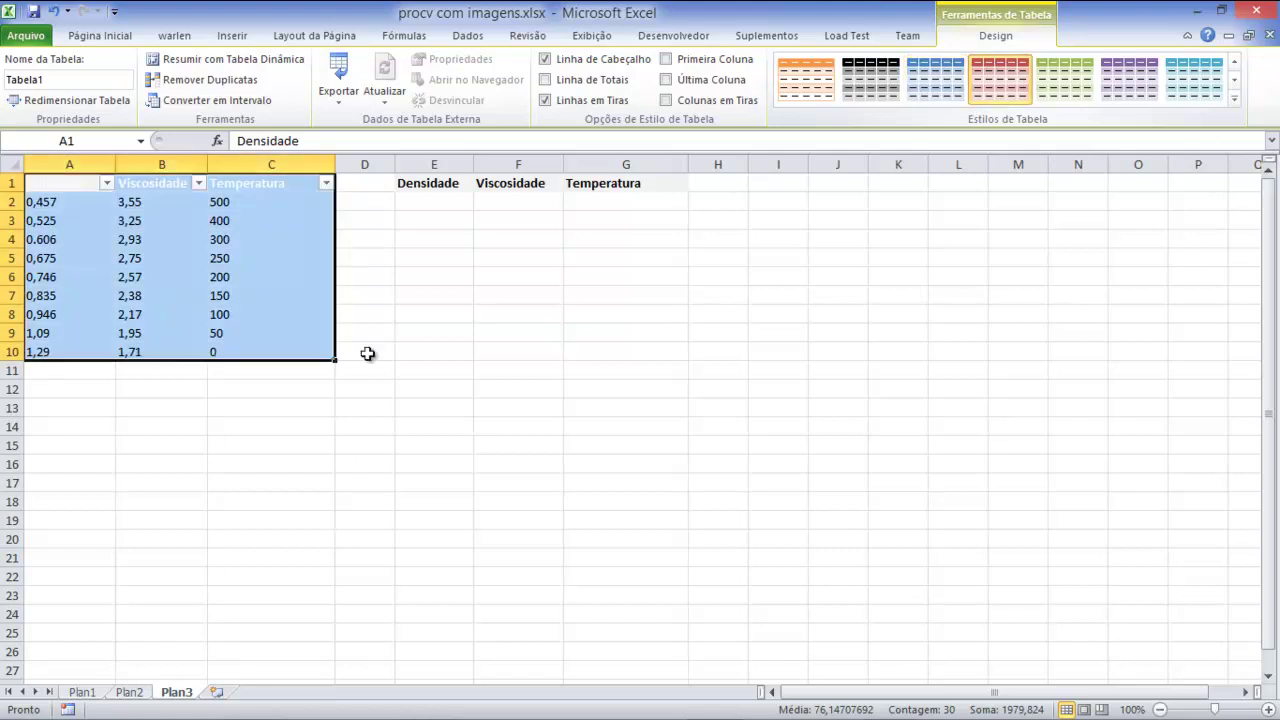
click(322, 386)
Step: Clear the formatting from the table A1:C10 with Limpar Formatos
drag(30, 185, 237, 344)
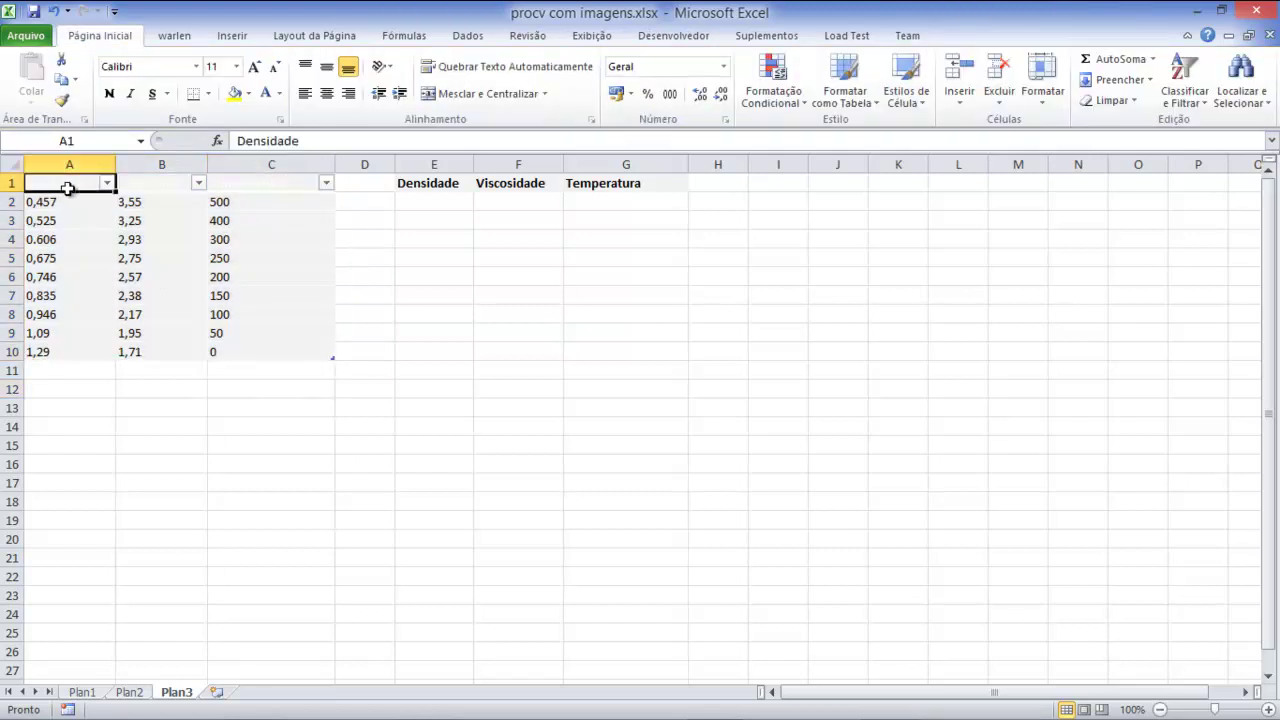
click(100, 35)
click(1126, 102)
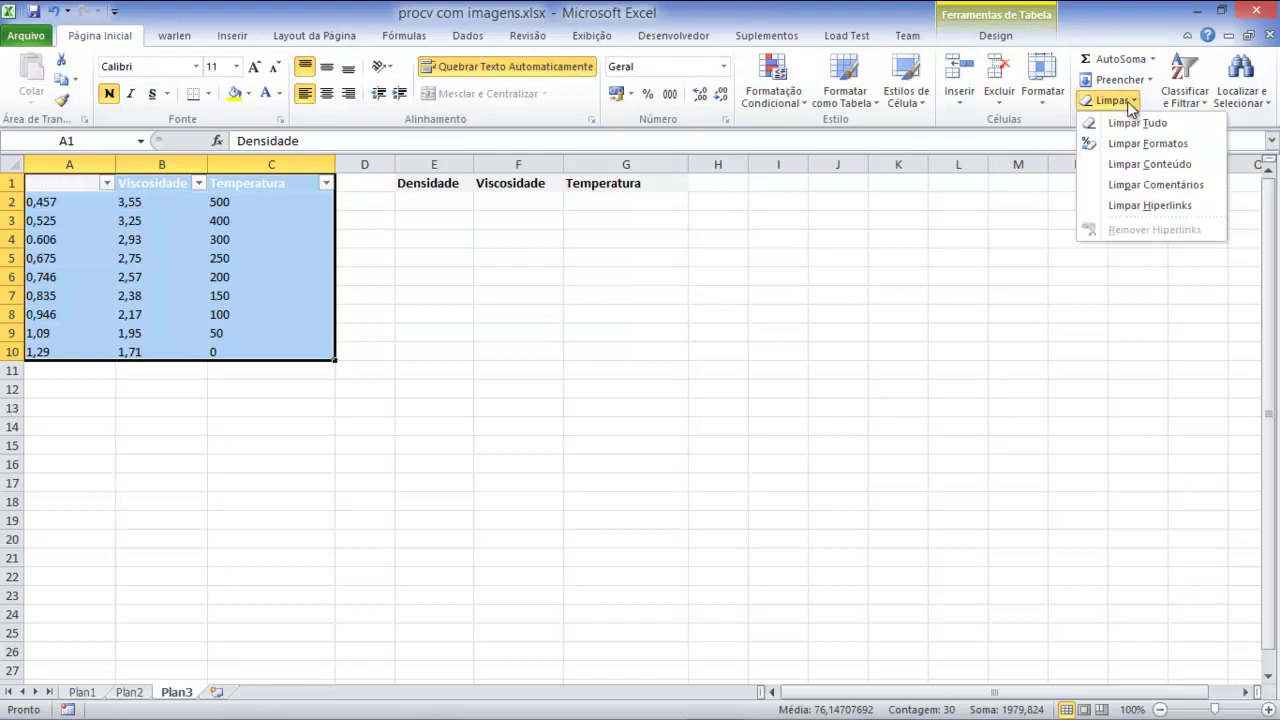
click(1140, 143)
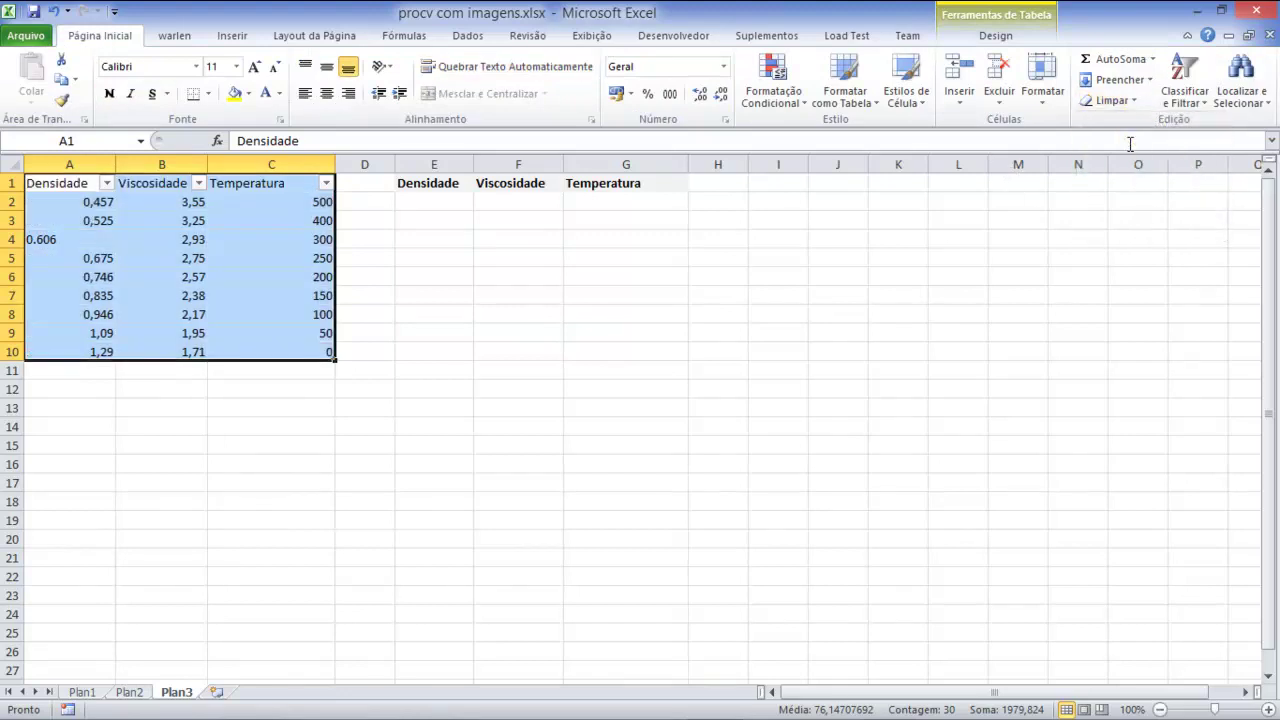
click(543, 408)
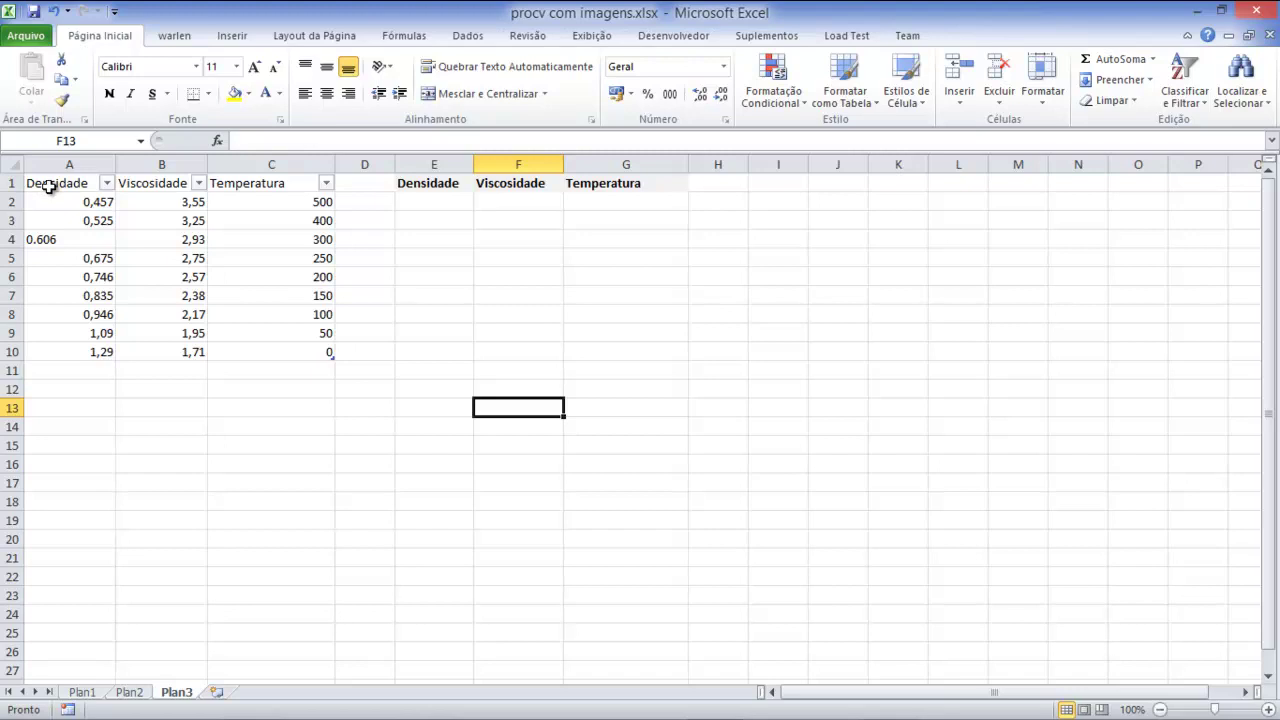
Step: Correct the density in A4 from 0.606 to 0,606
click(77, 275)
click(33, 239)
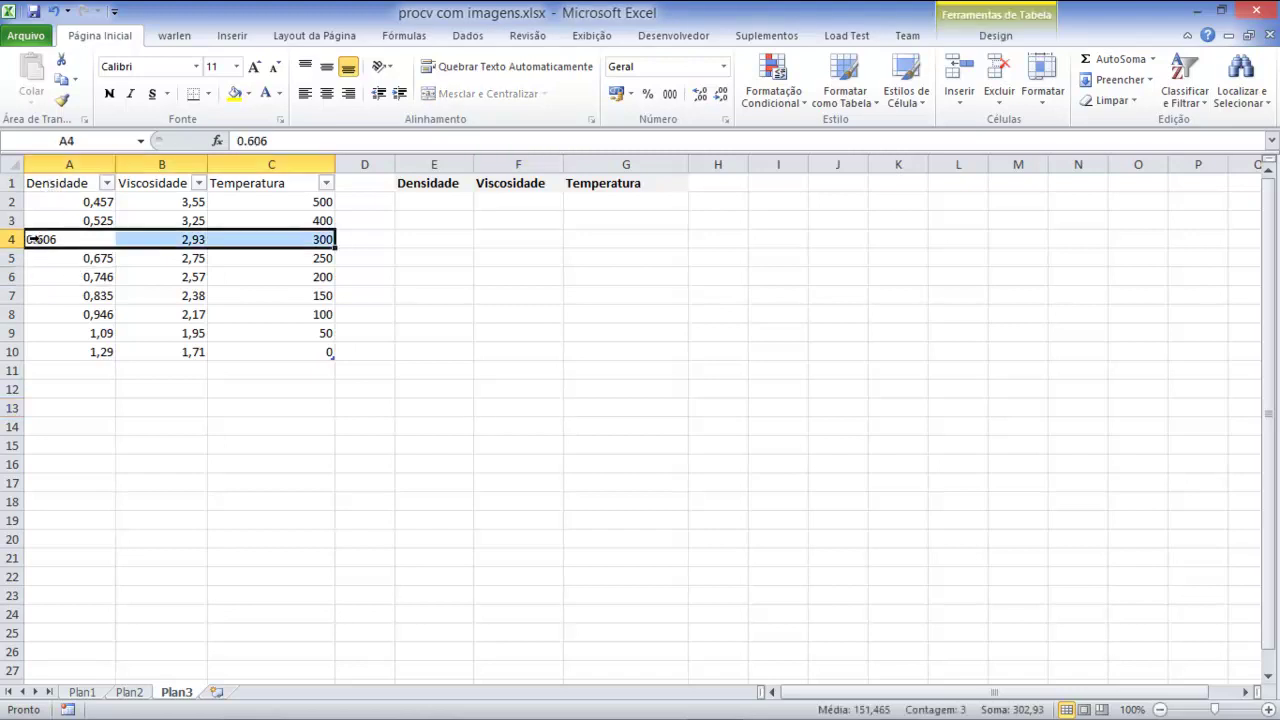
double_click(36, 240)
key(BackSpace)
text(,)
key(Return)
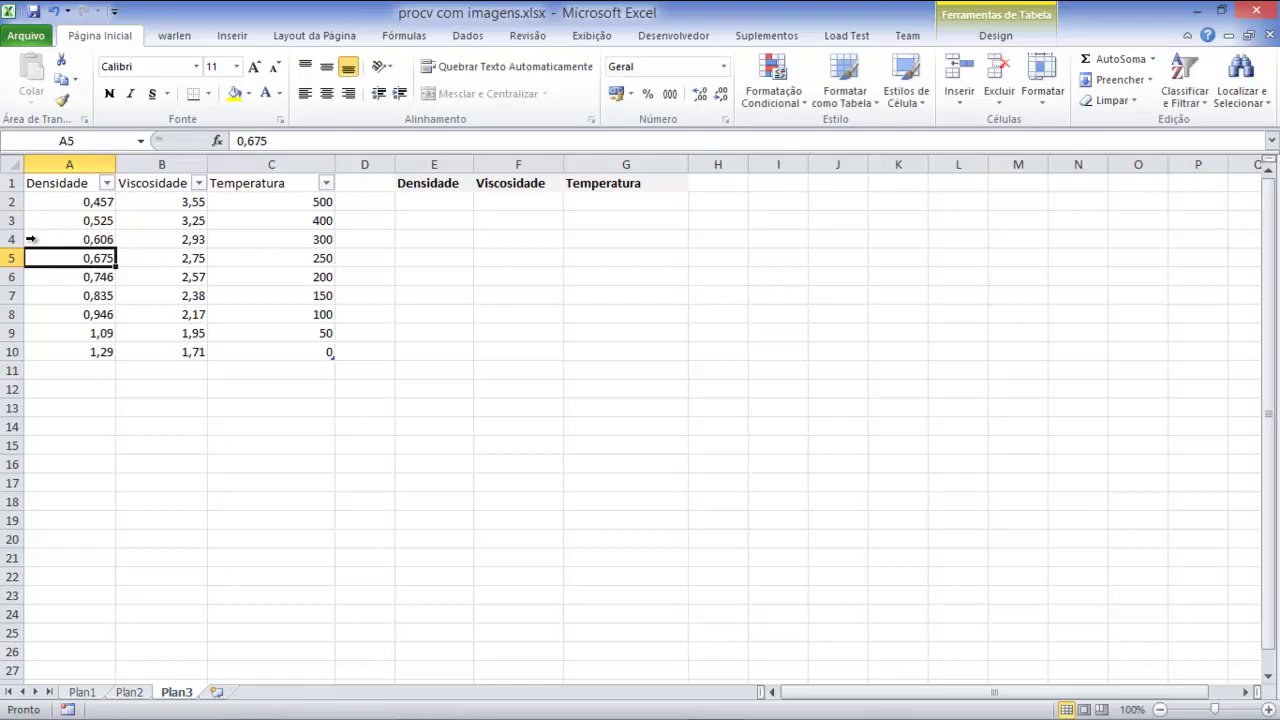
mouse_move(66, 183)
mouse_down()
mouse_move(279, 340)
mouse_move(277, 352)
mouse_up()
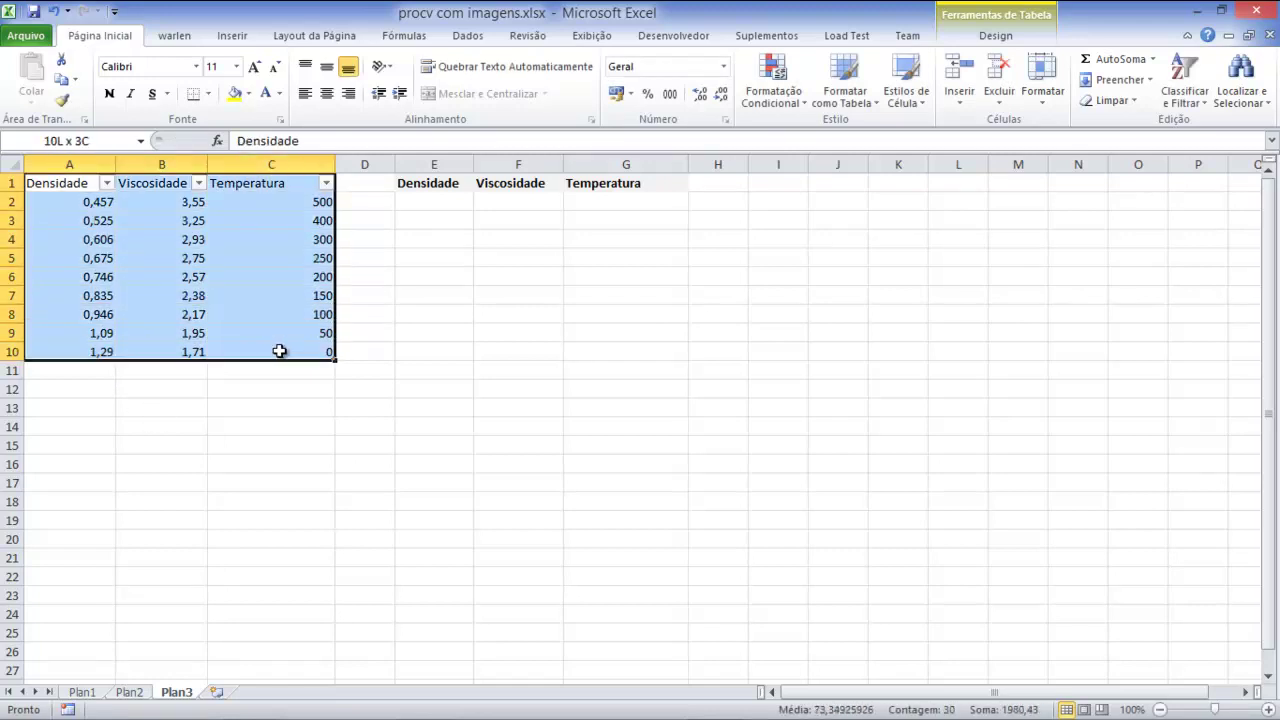
Step: Apply a medium blue table style to the density table
click(847, 100)
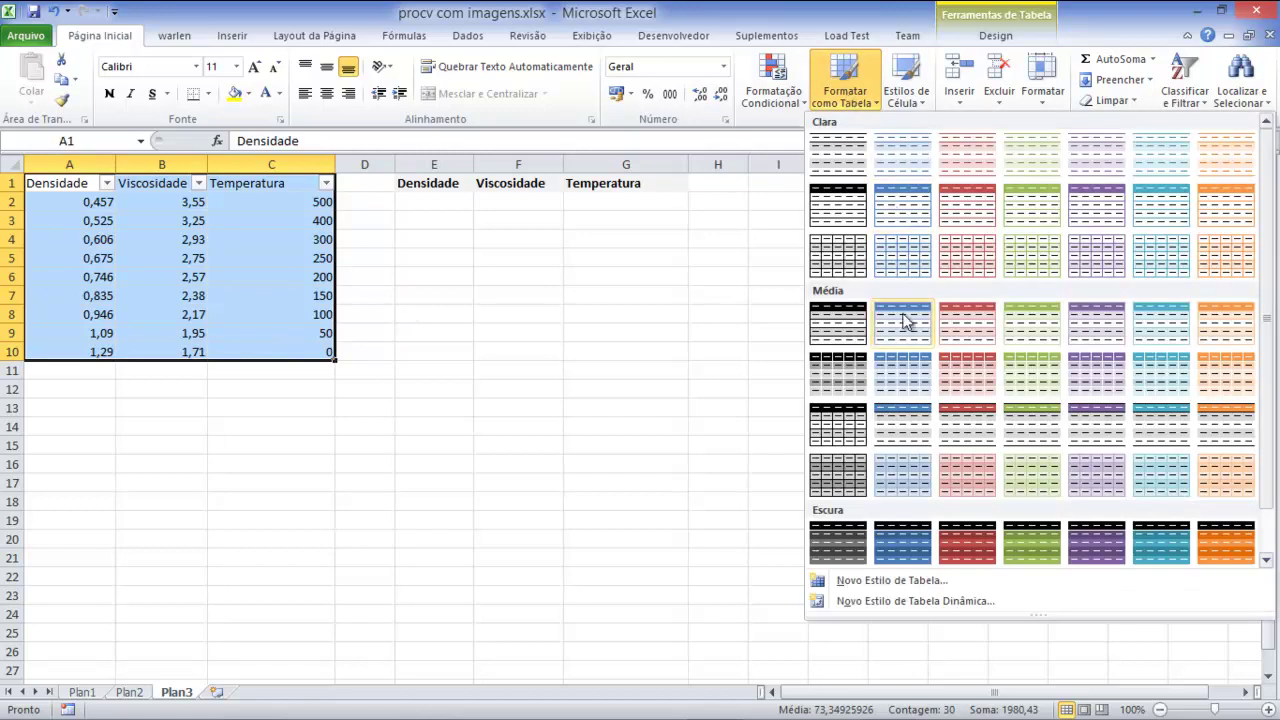
click(897, 378)
click(392, 354)
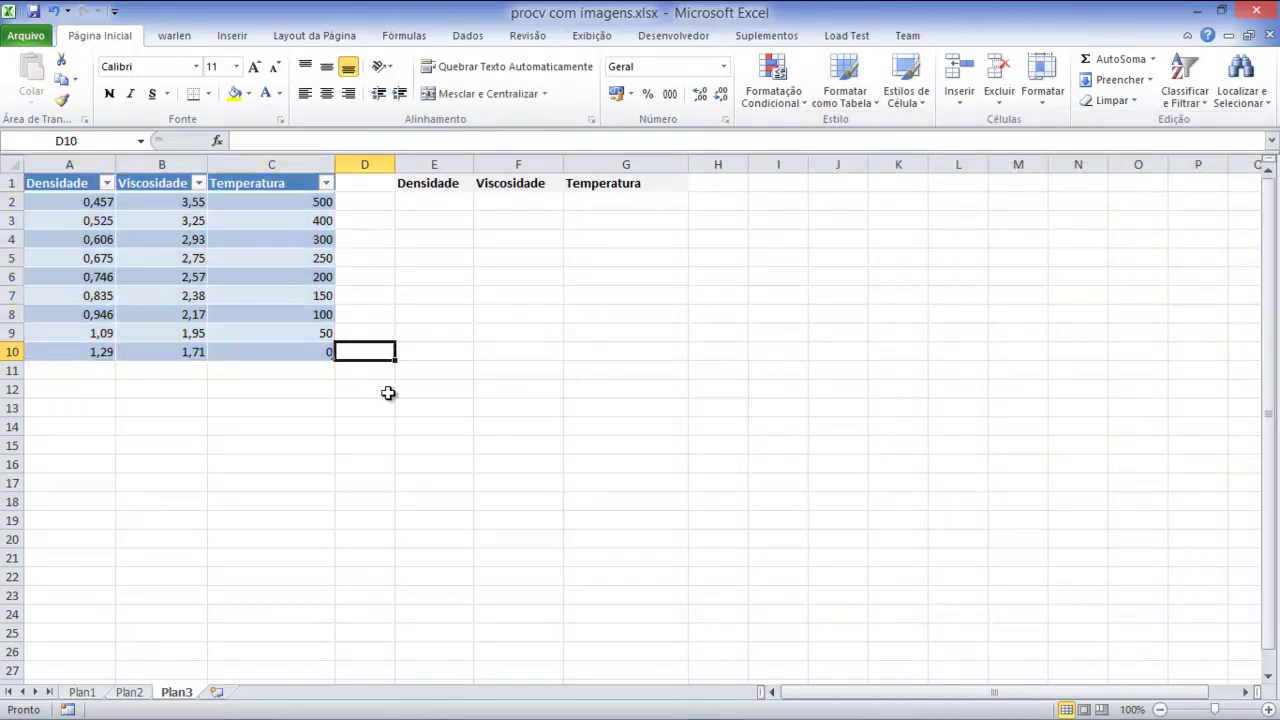
Step: Give the E1:G1 headers the dark blue Ênfase1 cell style and font size 14
drag(422, 183, 623, 182)
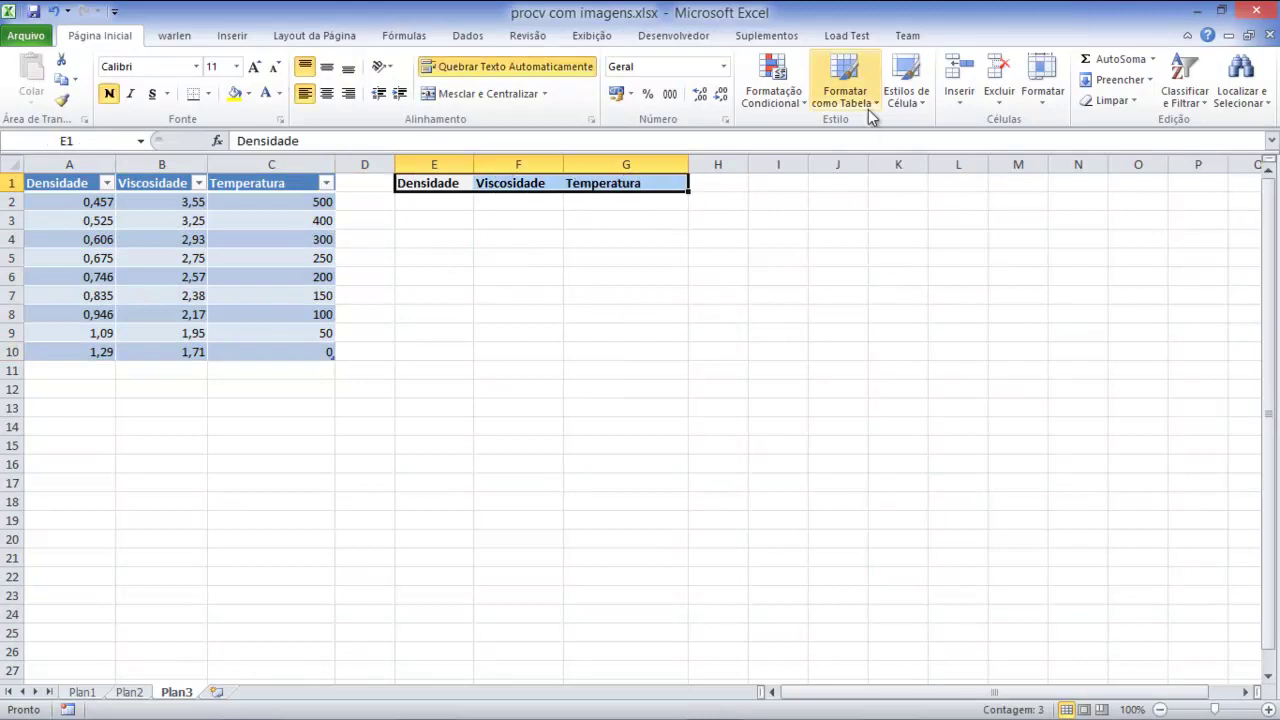
click(898, 98)
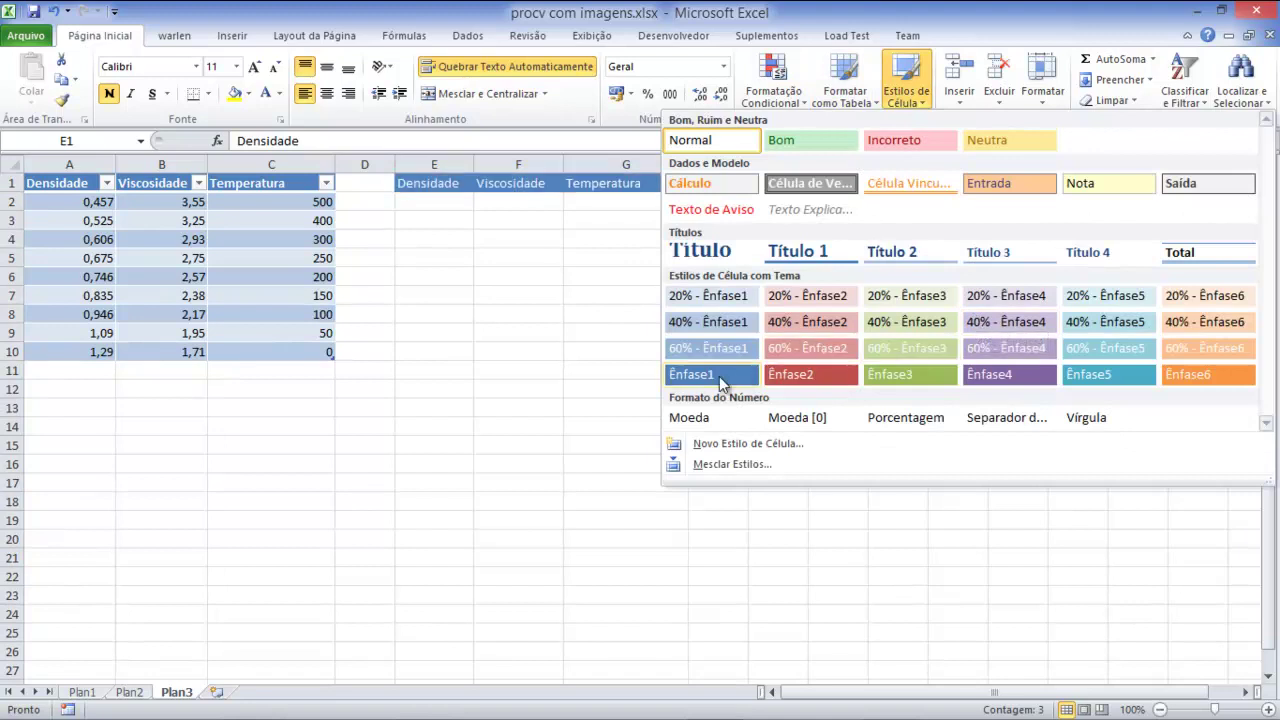
click(722, 375)
click(518, 295)
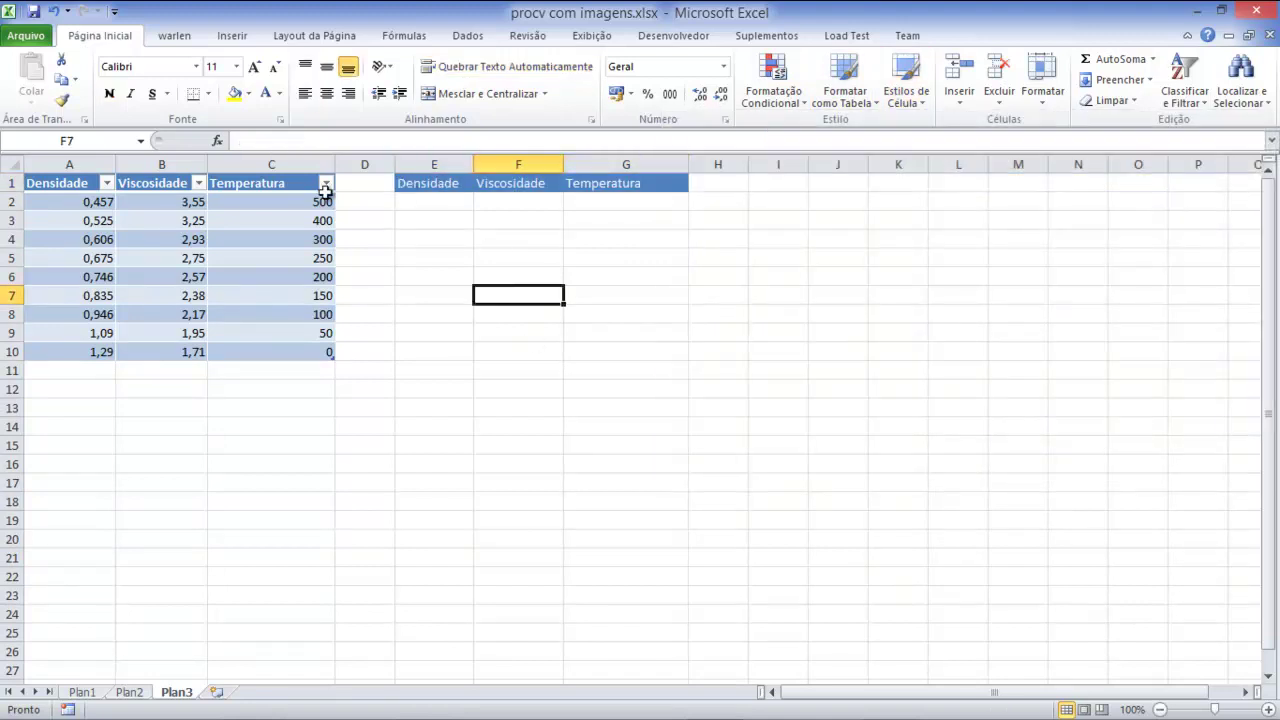
drag(423, 183, 626, 183)
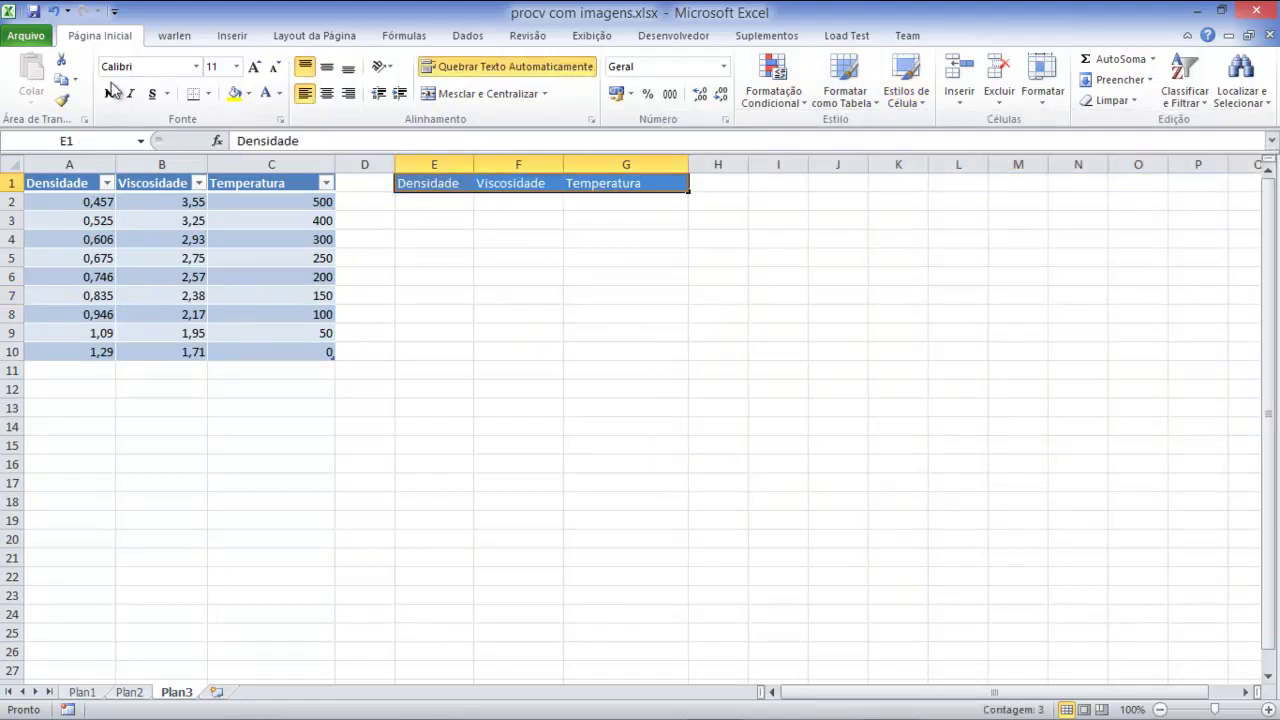
click(254, 66)
click(254, 66)
click(586, 286)
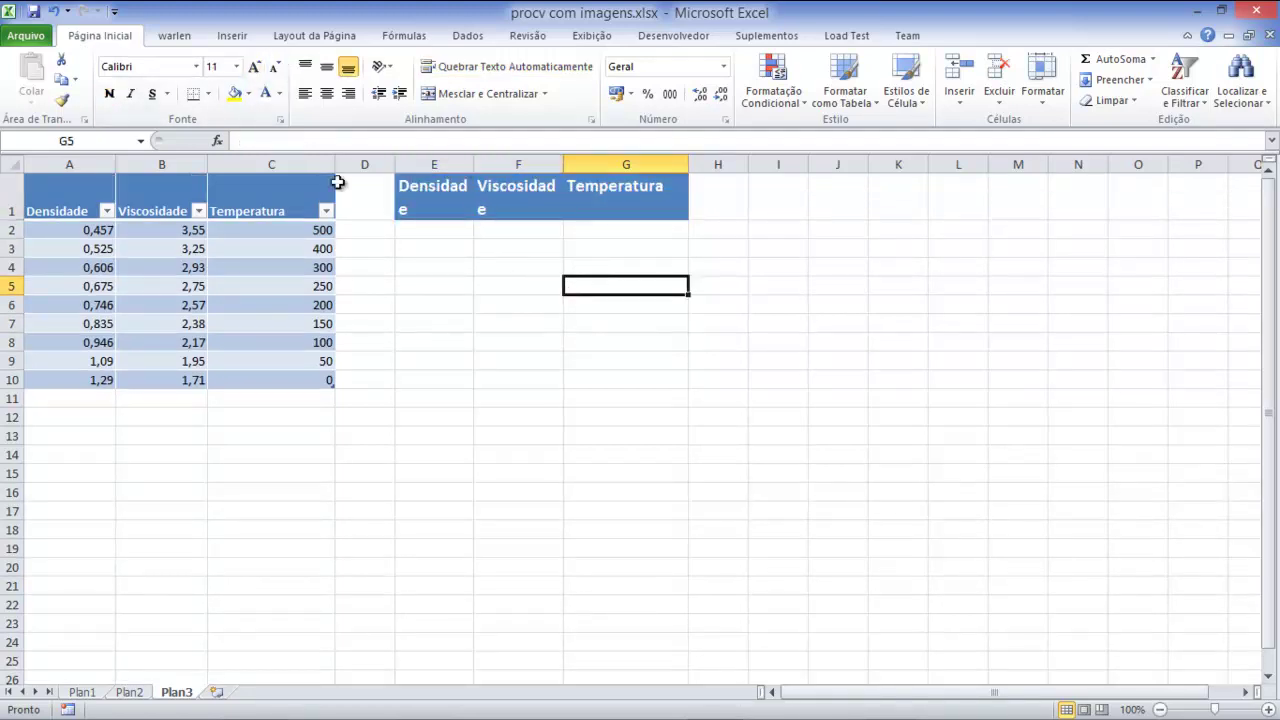
Step: Set the A1:C1 headers to size 14, centred, and autofit columns A and B
drag(90, 190, 246, 198)
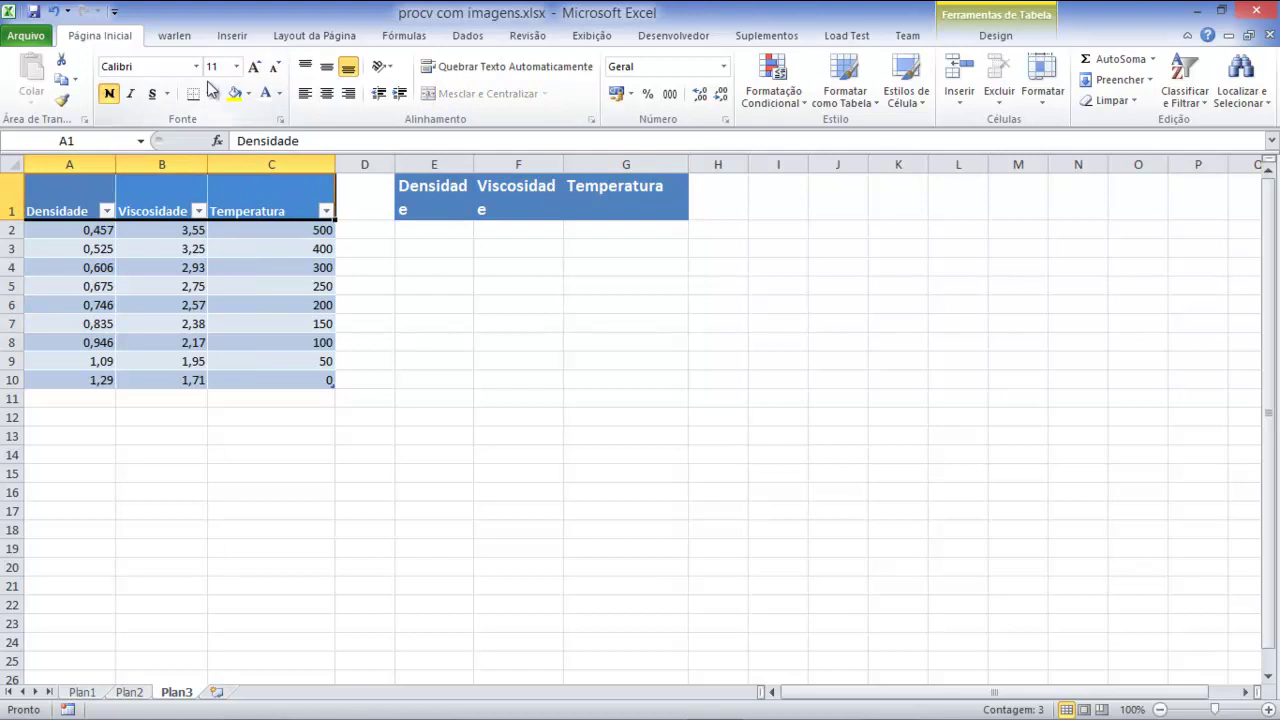
click(254, 66)
click(254, 66)
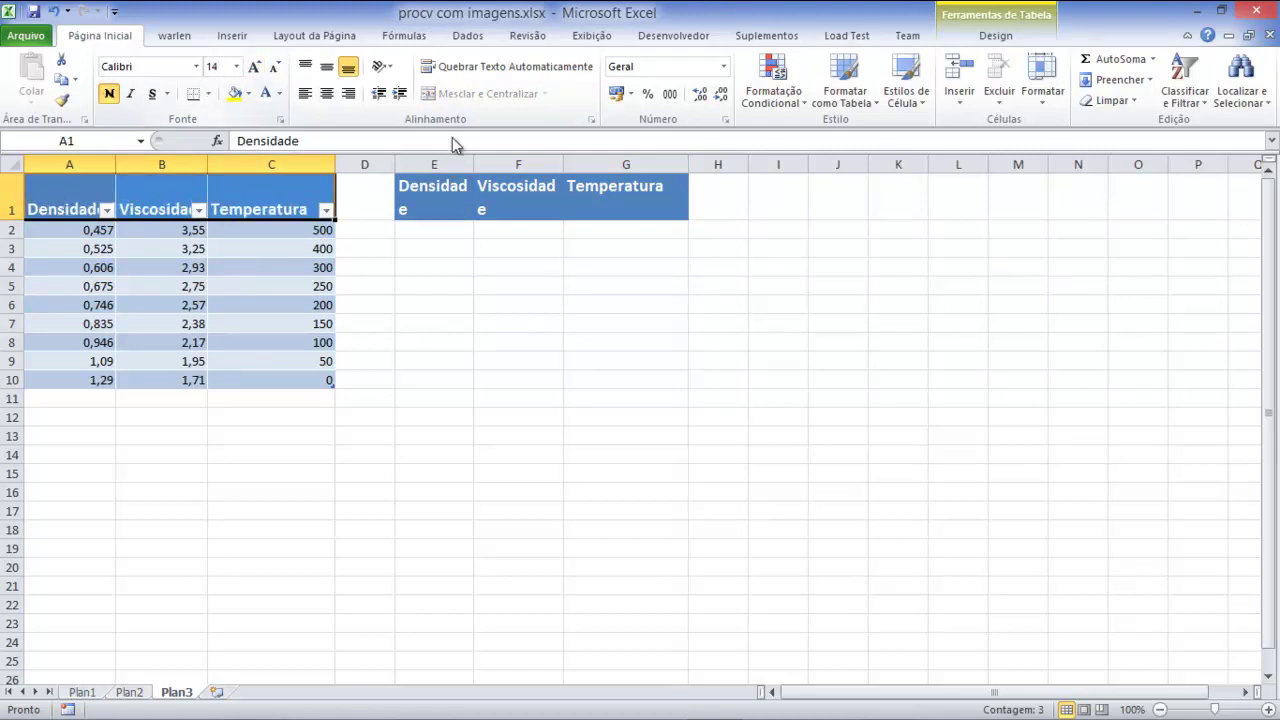
click(326, 93)
click(326, 67)
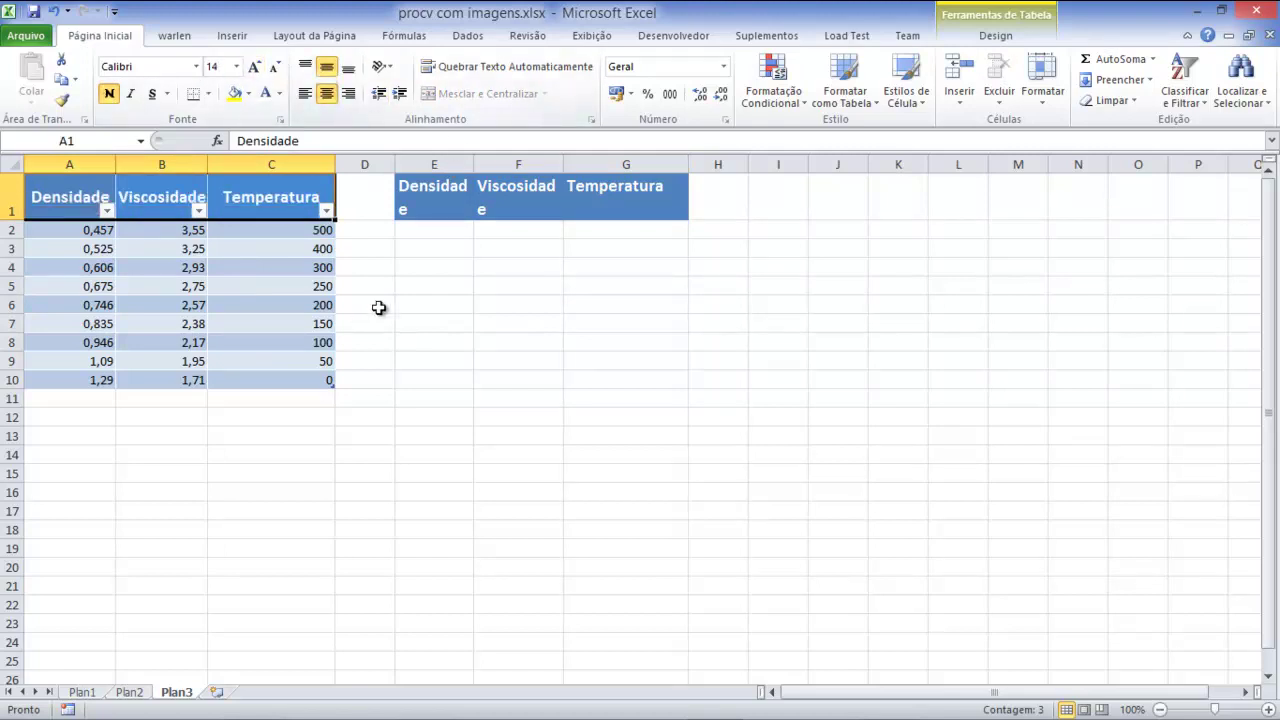
double_click(115, 165)
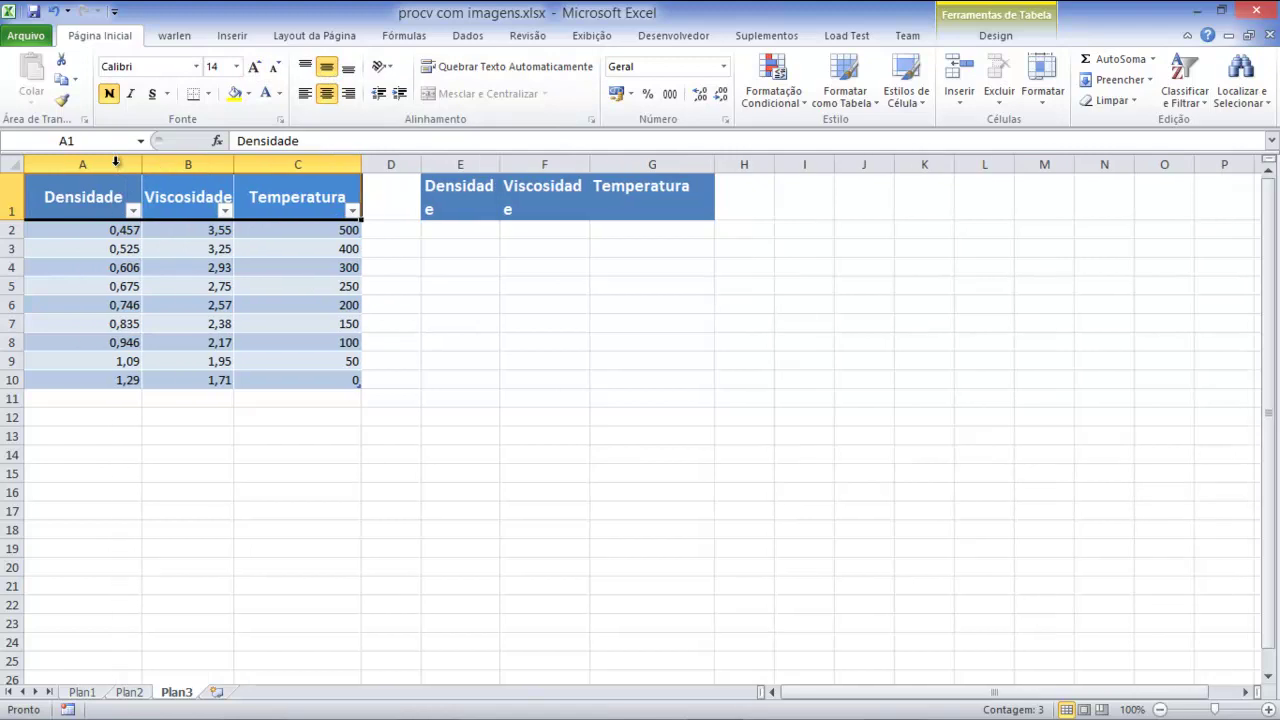
double_click(238, 162)
click(705, 353)
Step: Widen columns E and F to fit their headers and centre E1:G1
drag(535, 164, 565, 162)
drag(662, 162, 688, 162)
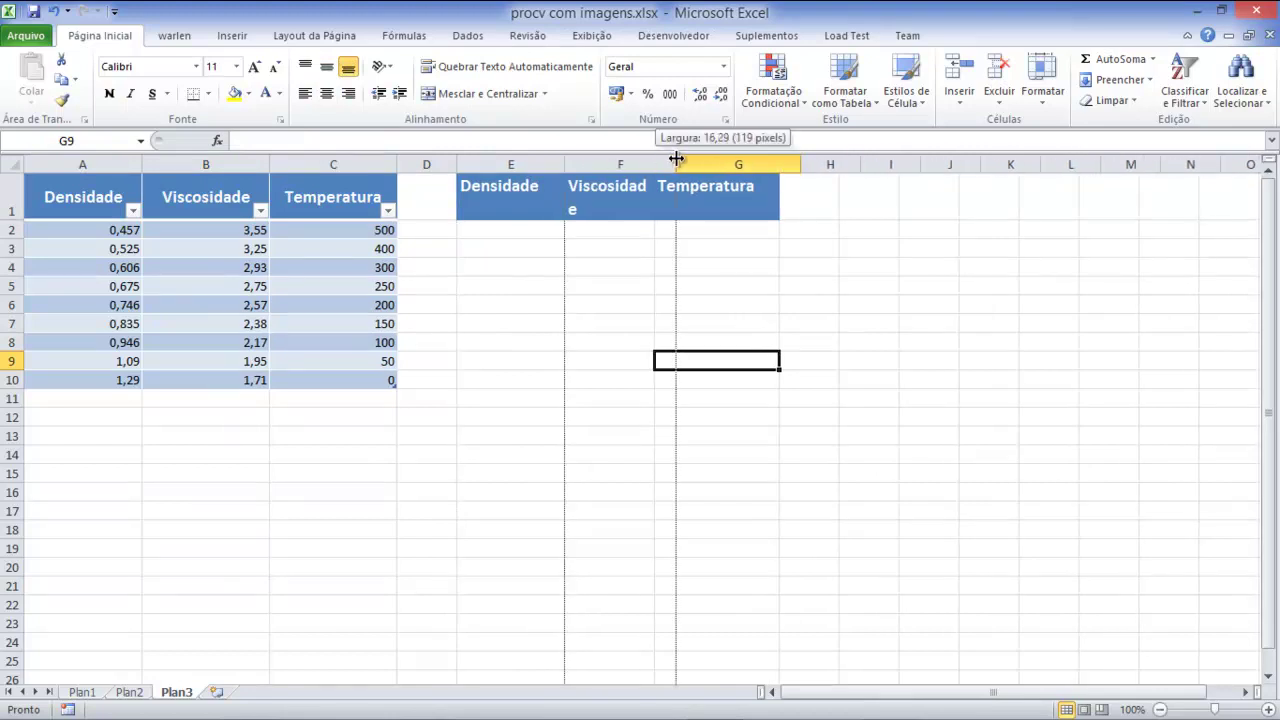
click(529, 208)
drag(529, 208, 751, 200)
click(327, 93)
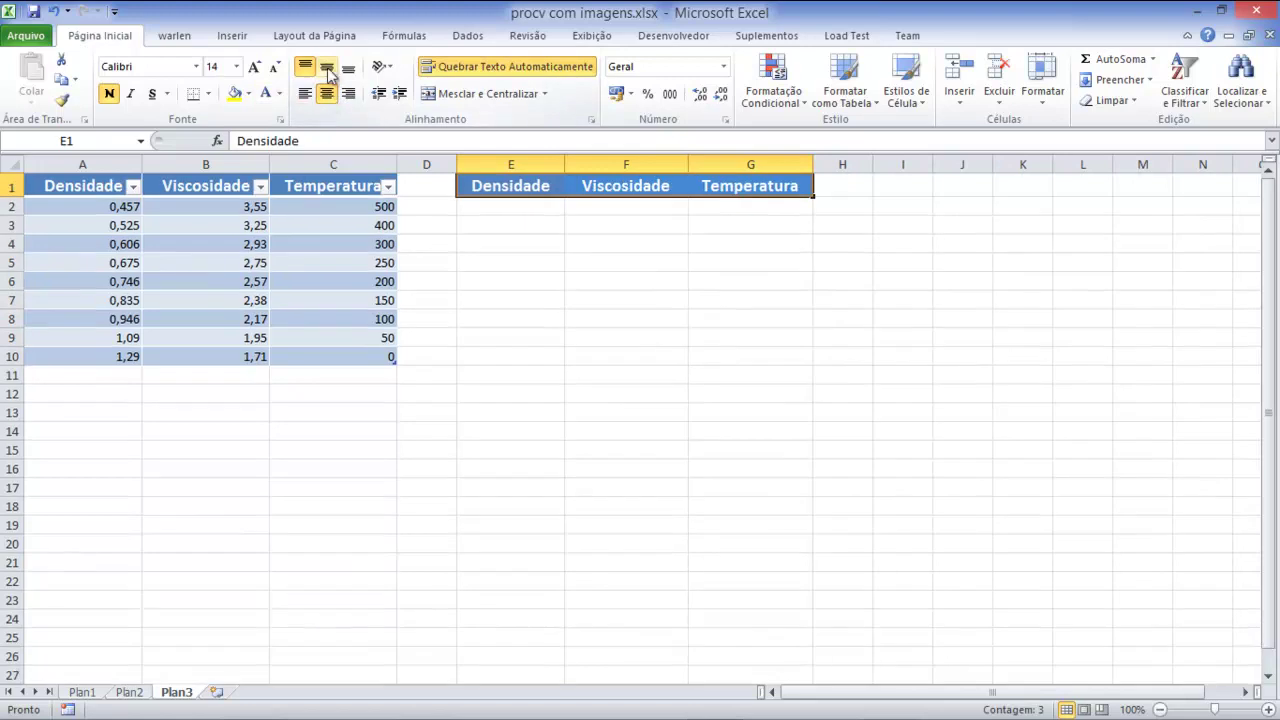
click(517, 208)
click(548, 281)
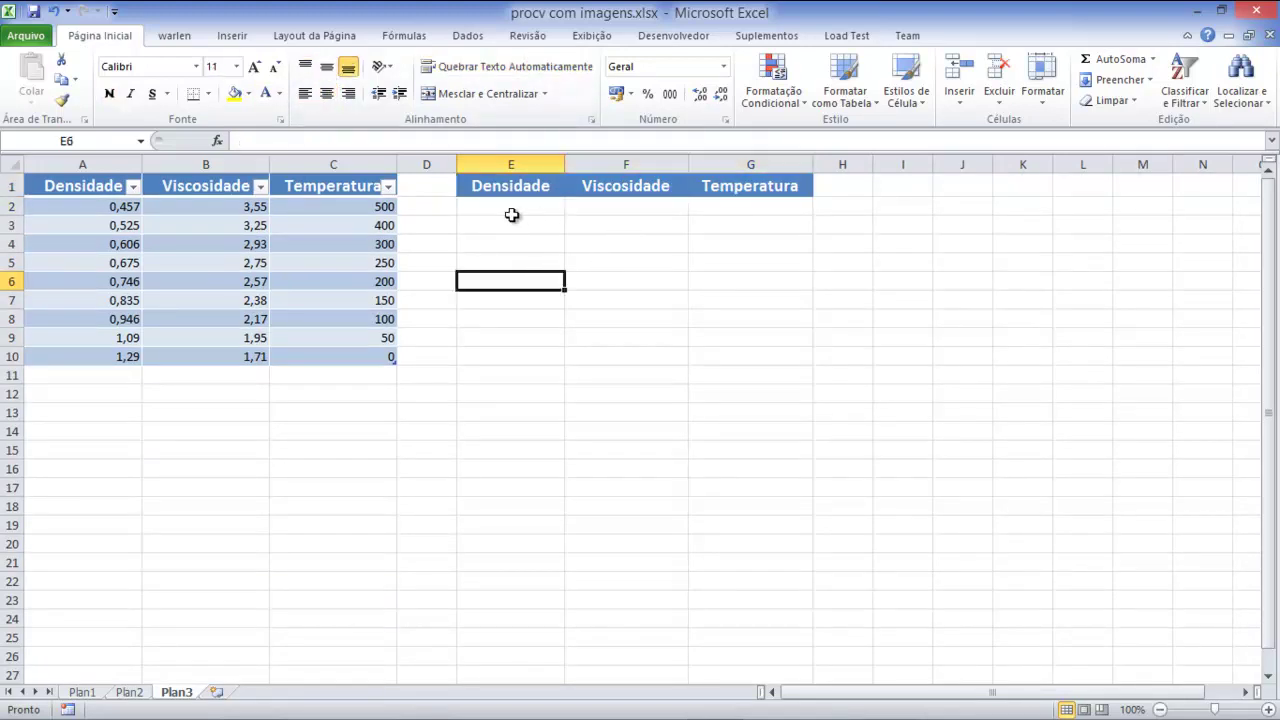
Step: Fill the input row E2:G2 with light grey
drag(511, 208, 728, 208)
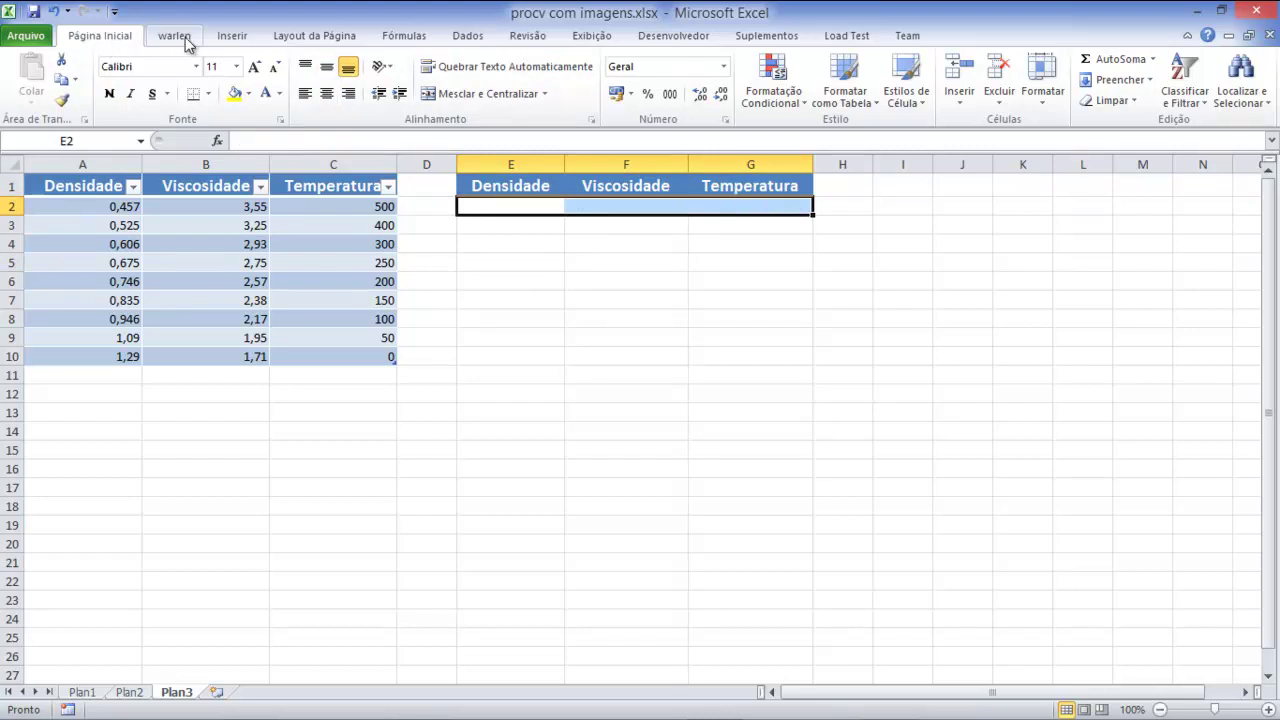
click(248, 93)
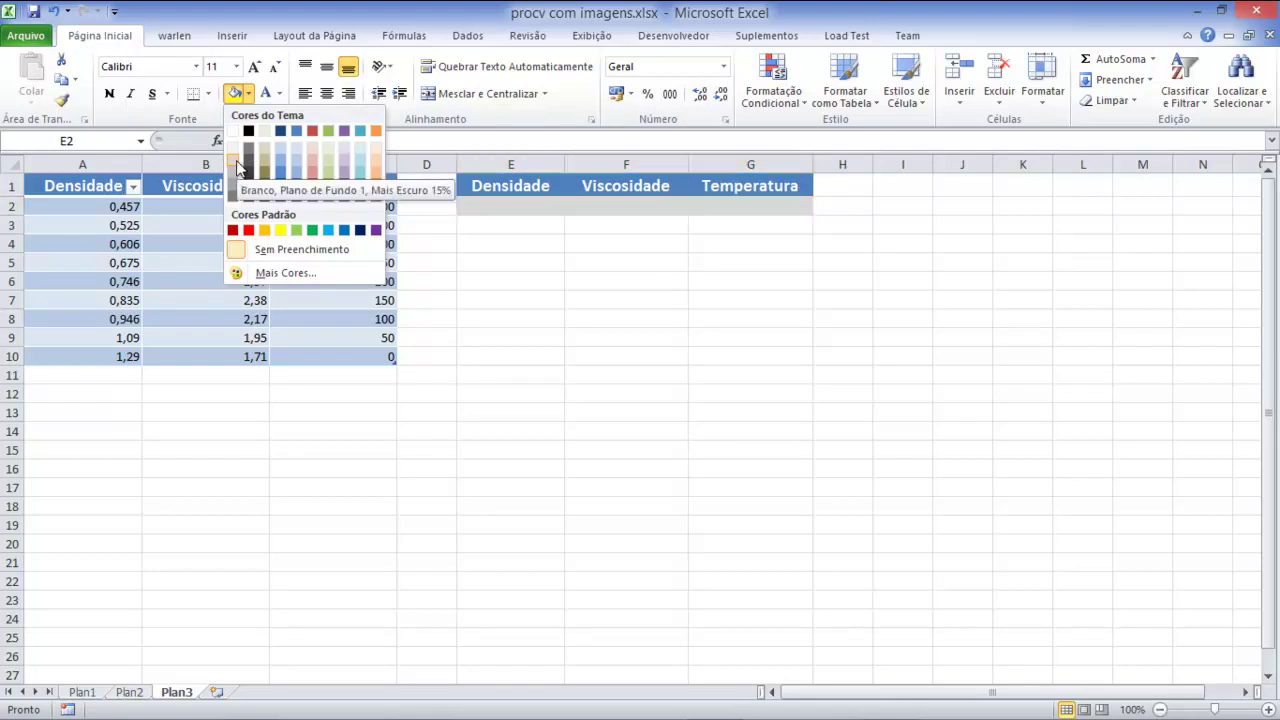
click(238, 168)
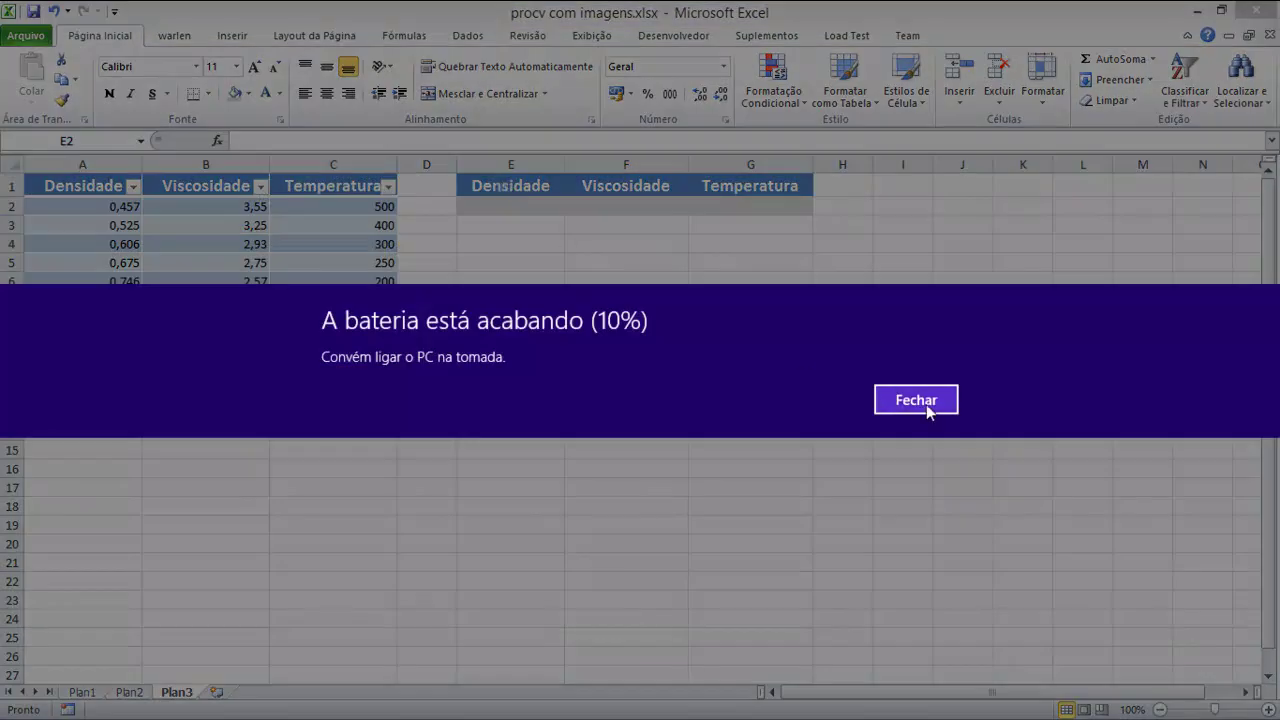
click(916, 399)
Step: Add All Borders to every cell of E1:G2
drag(512, 185, 757, 203)
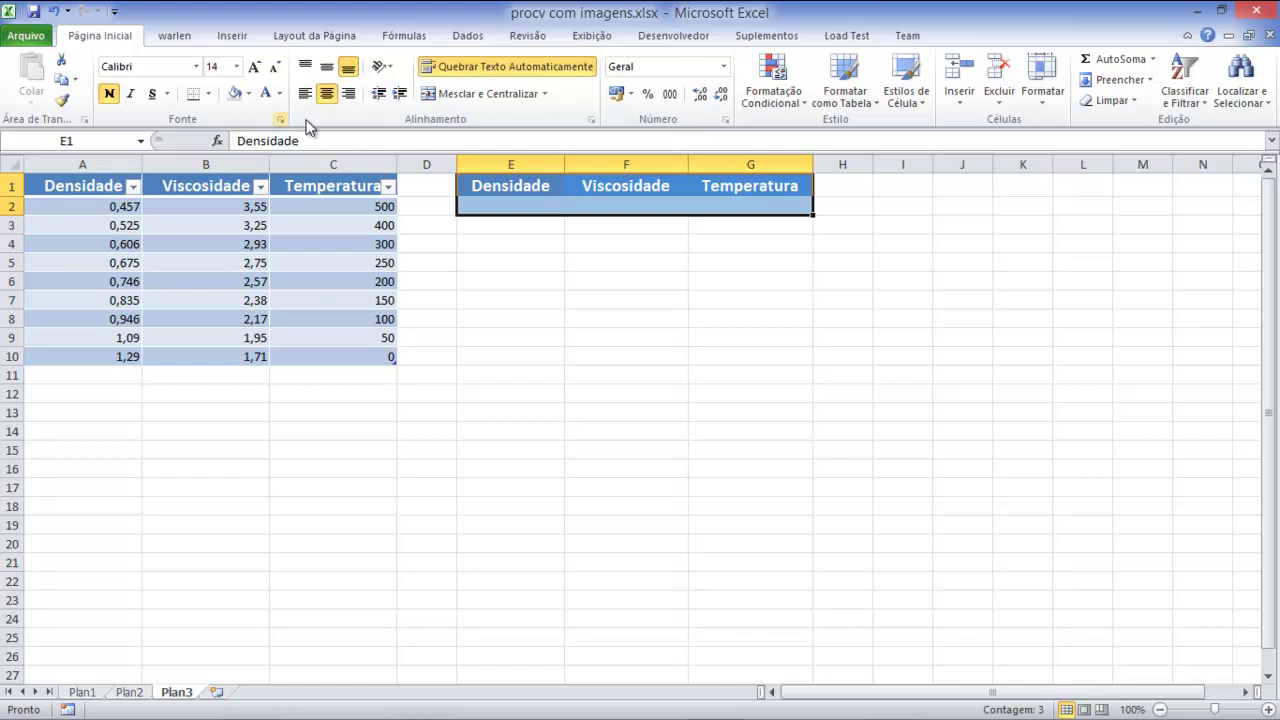
click(208, 93)
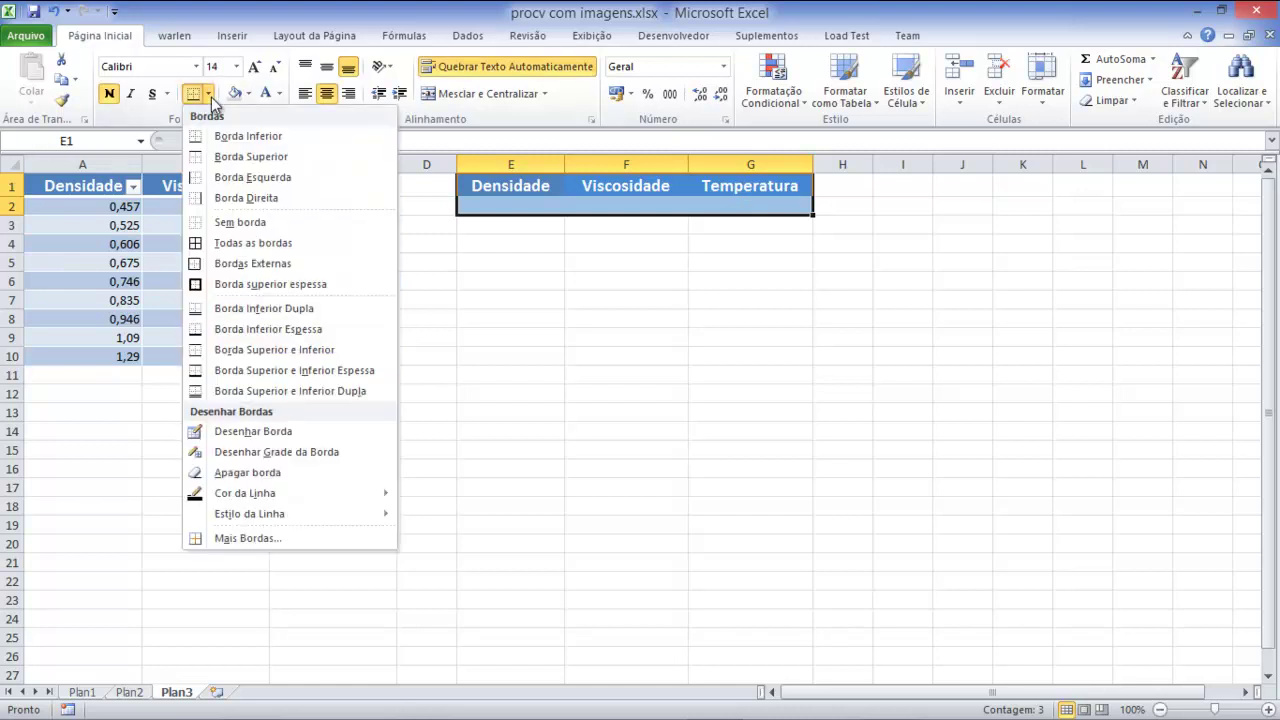
click(221, 243)
click(616, 310)
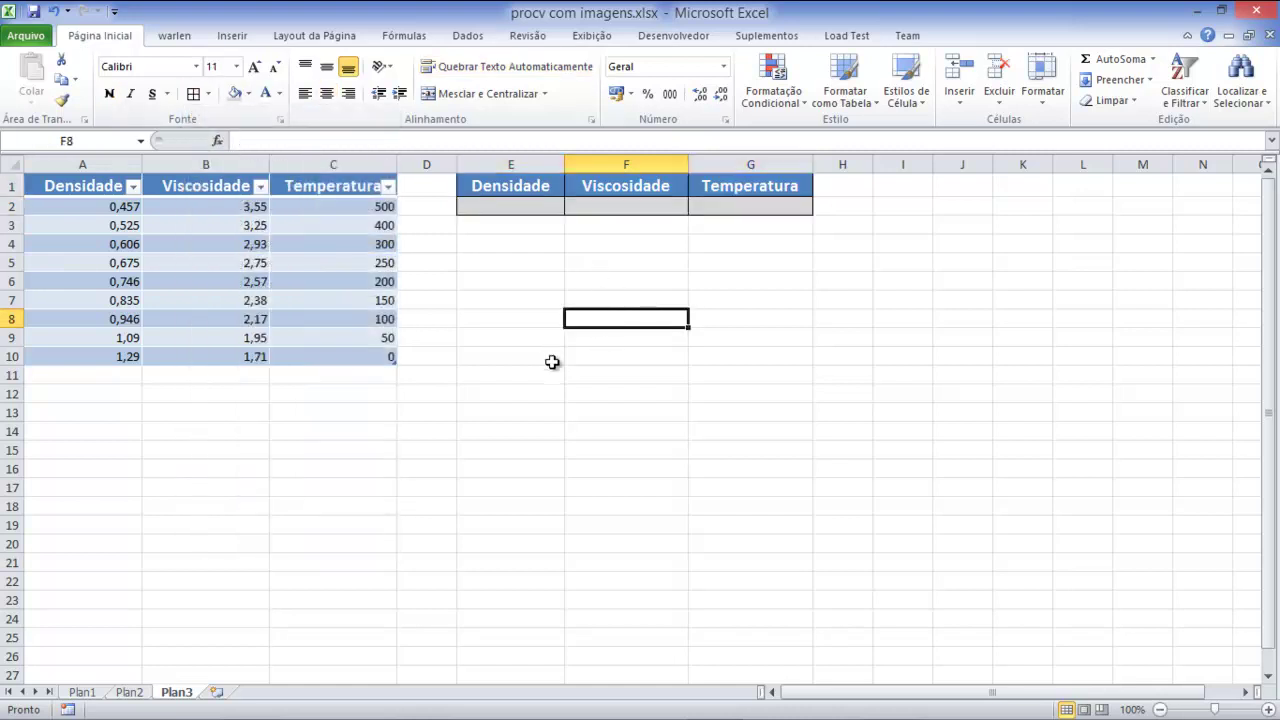
click(522, 204)
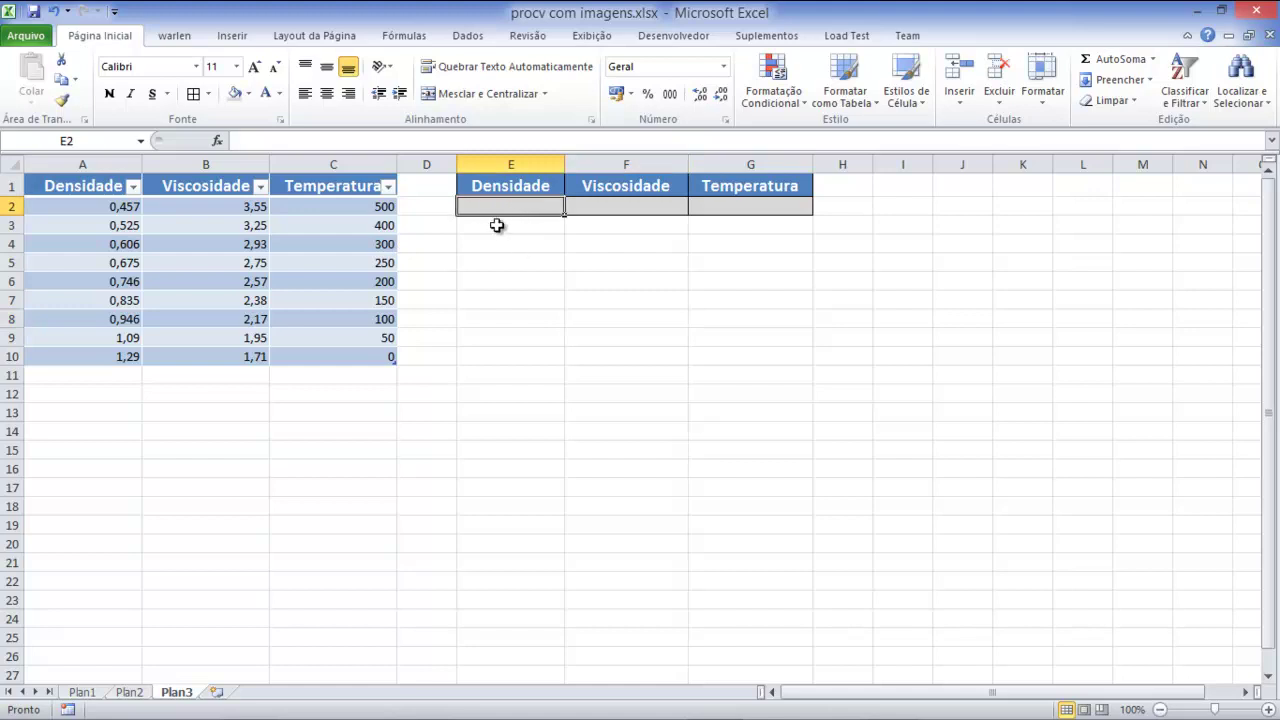
click(637, 206)
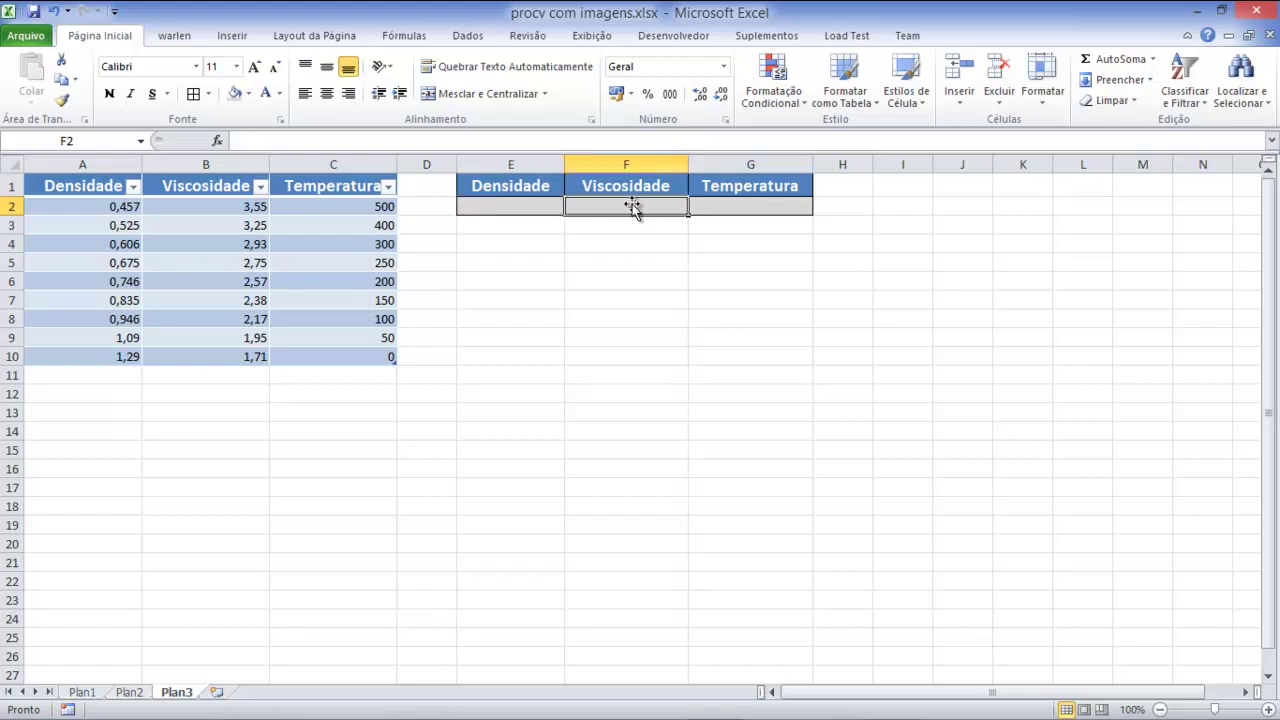
click(509, 206)
click(595, 201)
text(=)
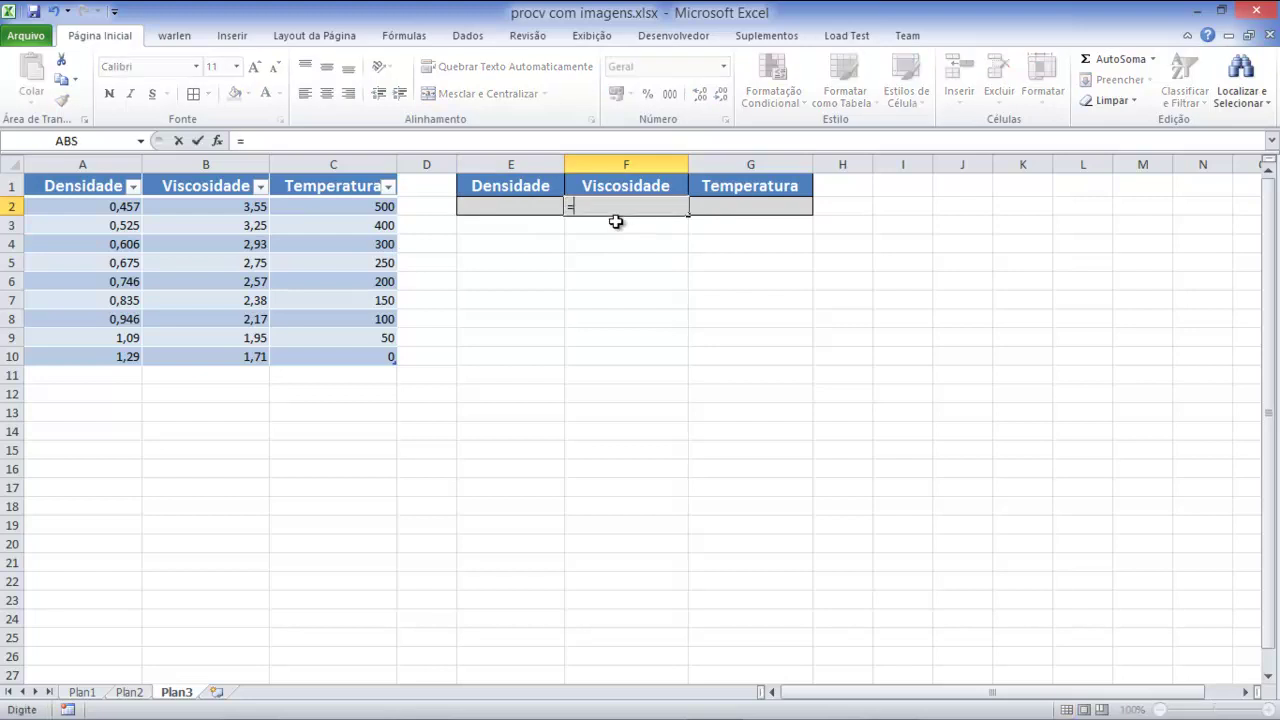
text(PROCV)
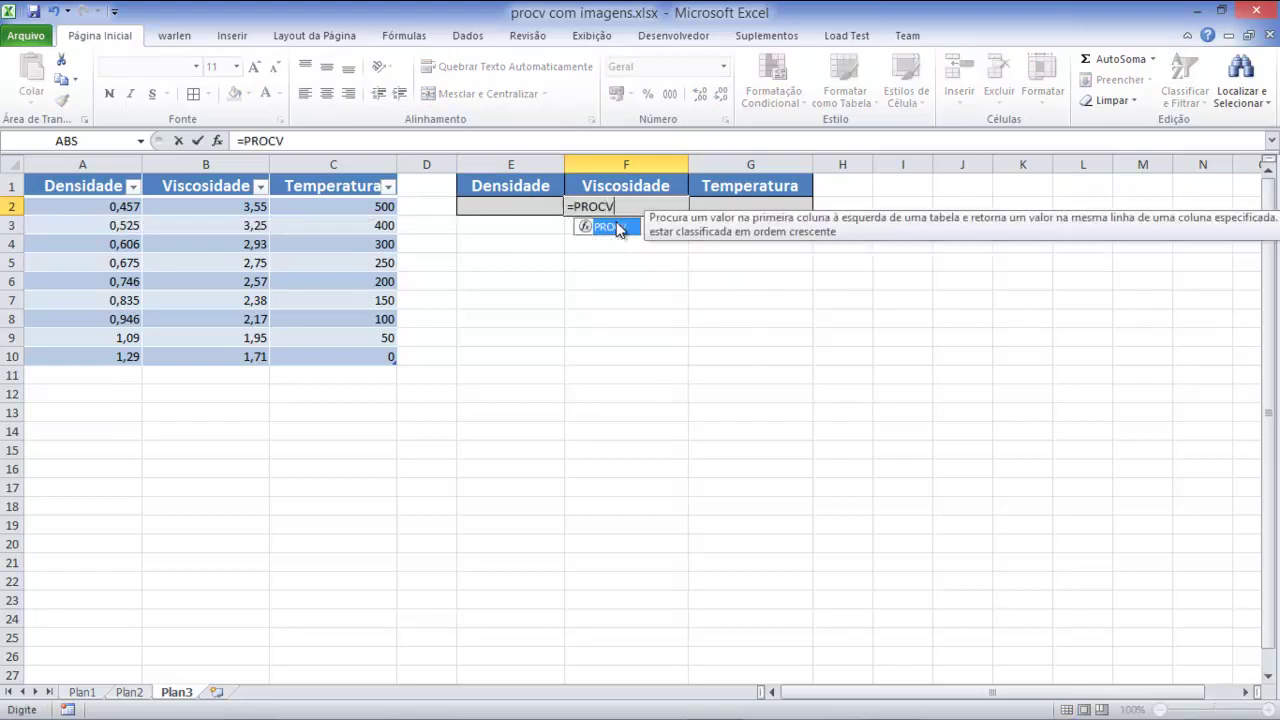
double_click(619, 227)
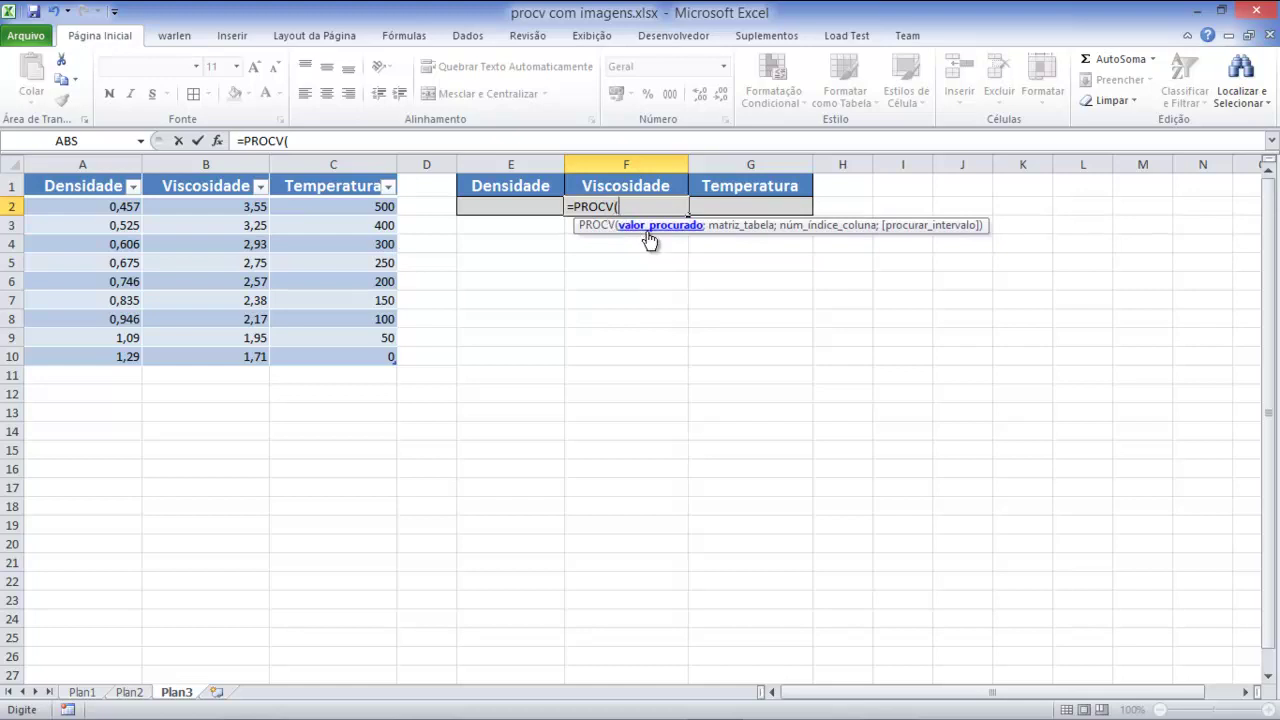
click(496, 209)
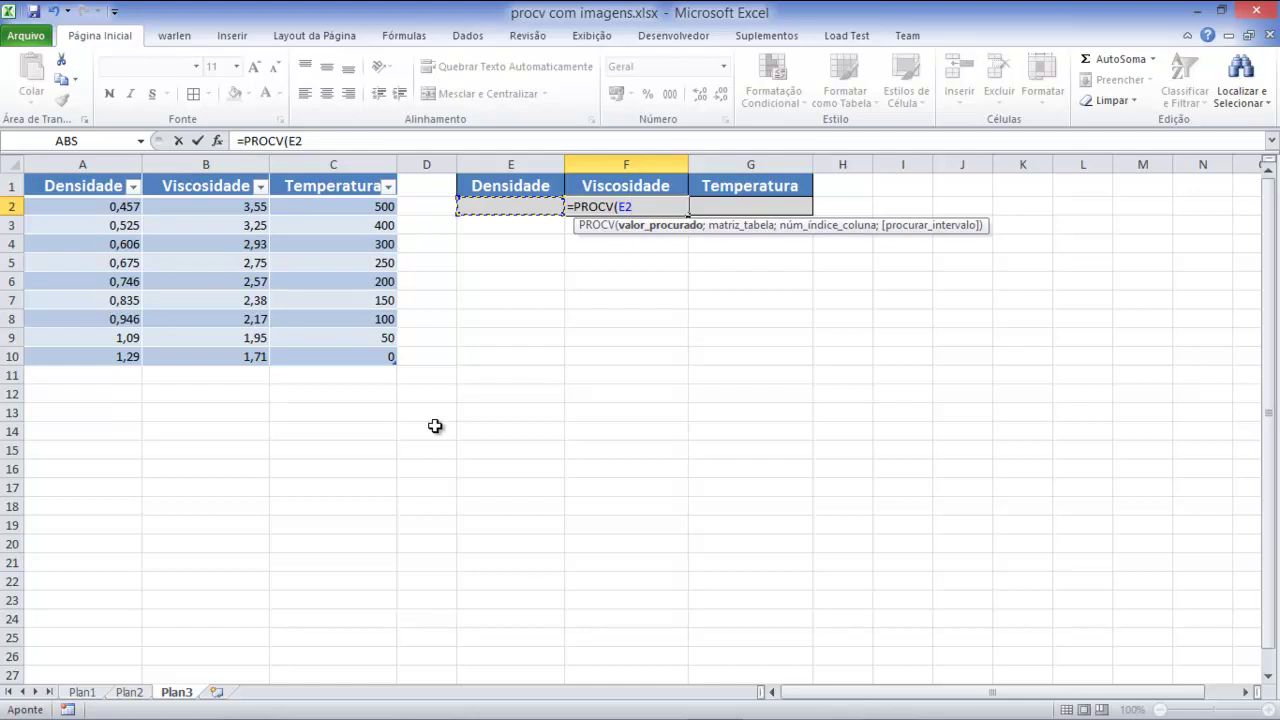
text(;)
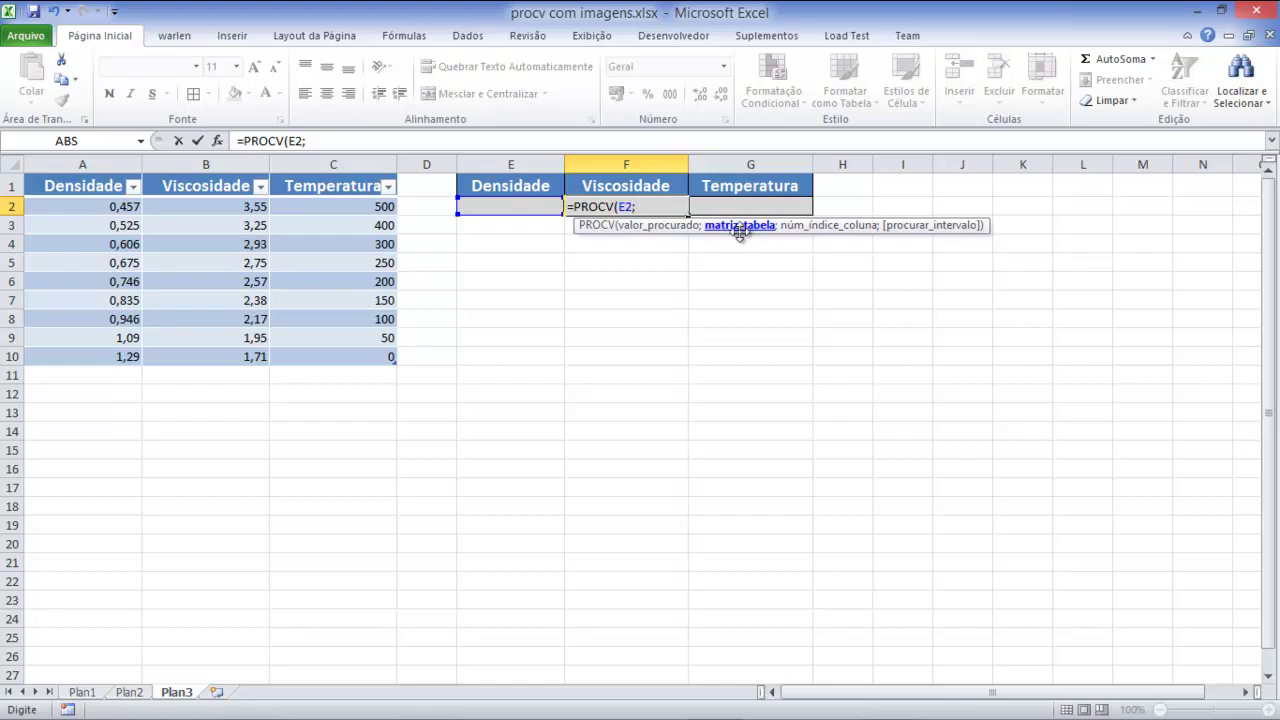
mouse_move(100, 187)
mouse_down()
mouse_move(301, 245)
mouse_move(385, 356)
mouse_up()
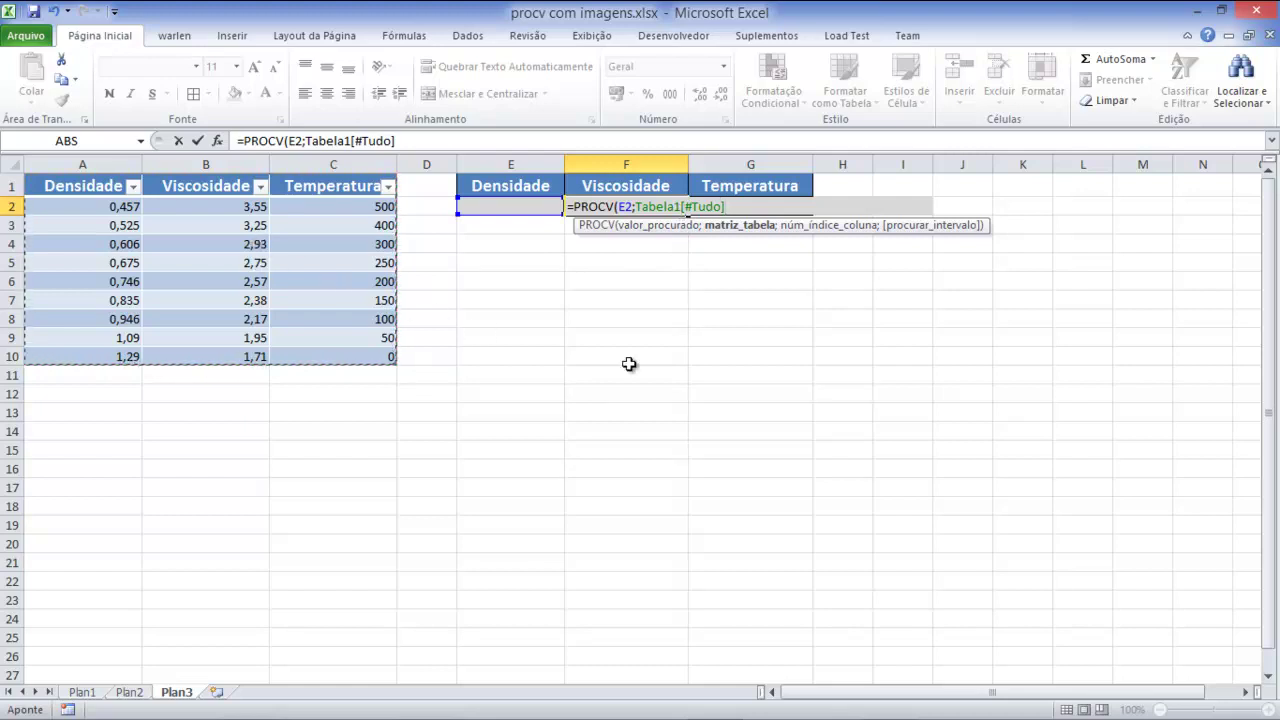
key(Escape)
click(492, 432)
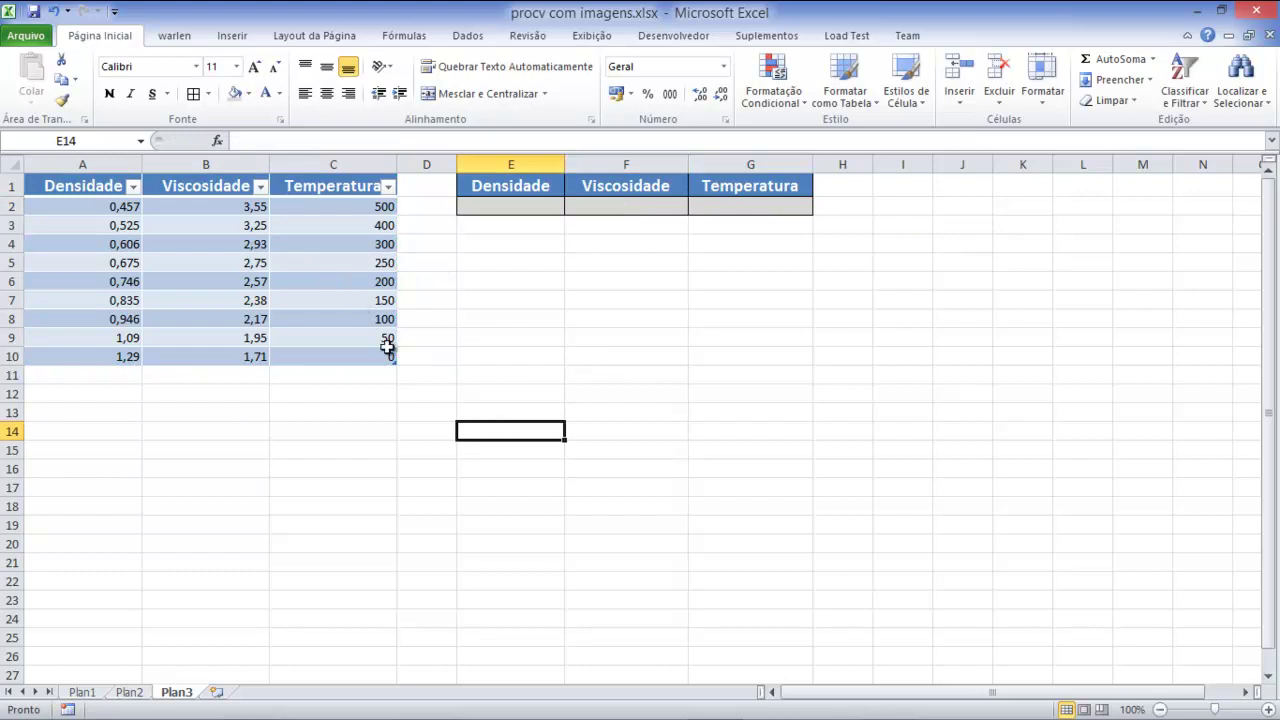
Step: Convert the density table to a normal range, confirming with Sim
click(230, 273)
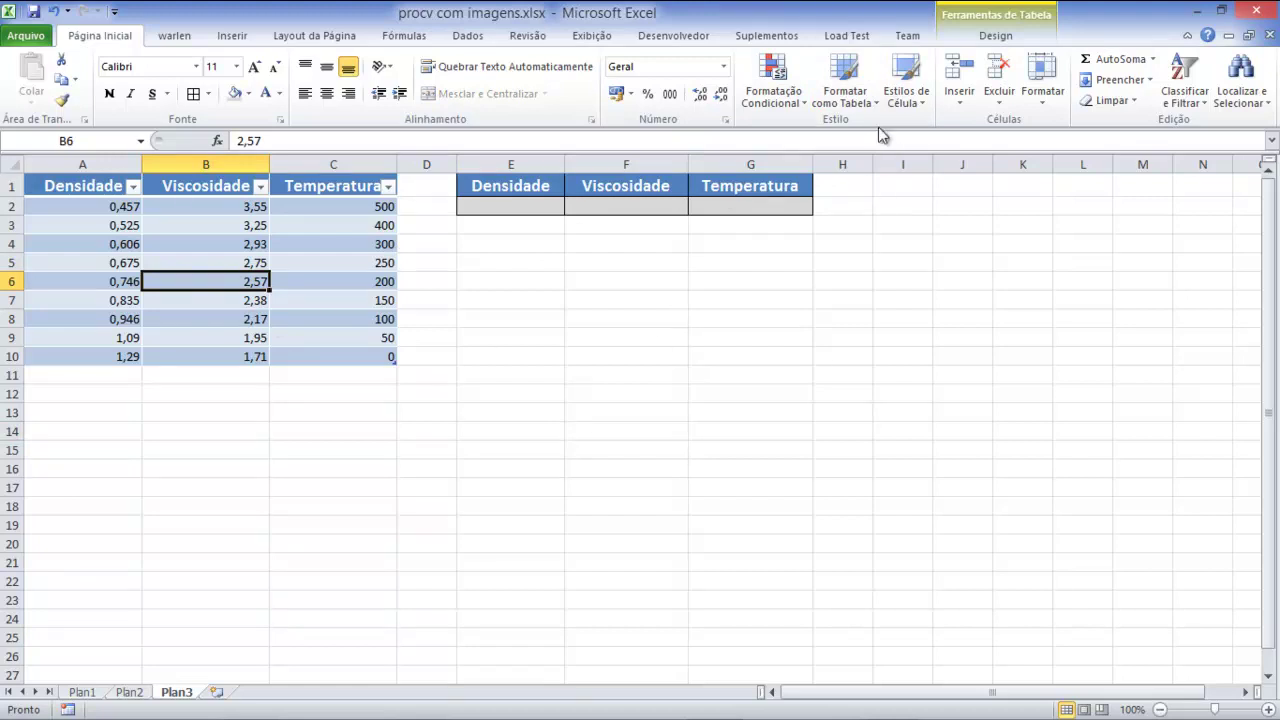
click(90, 228)
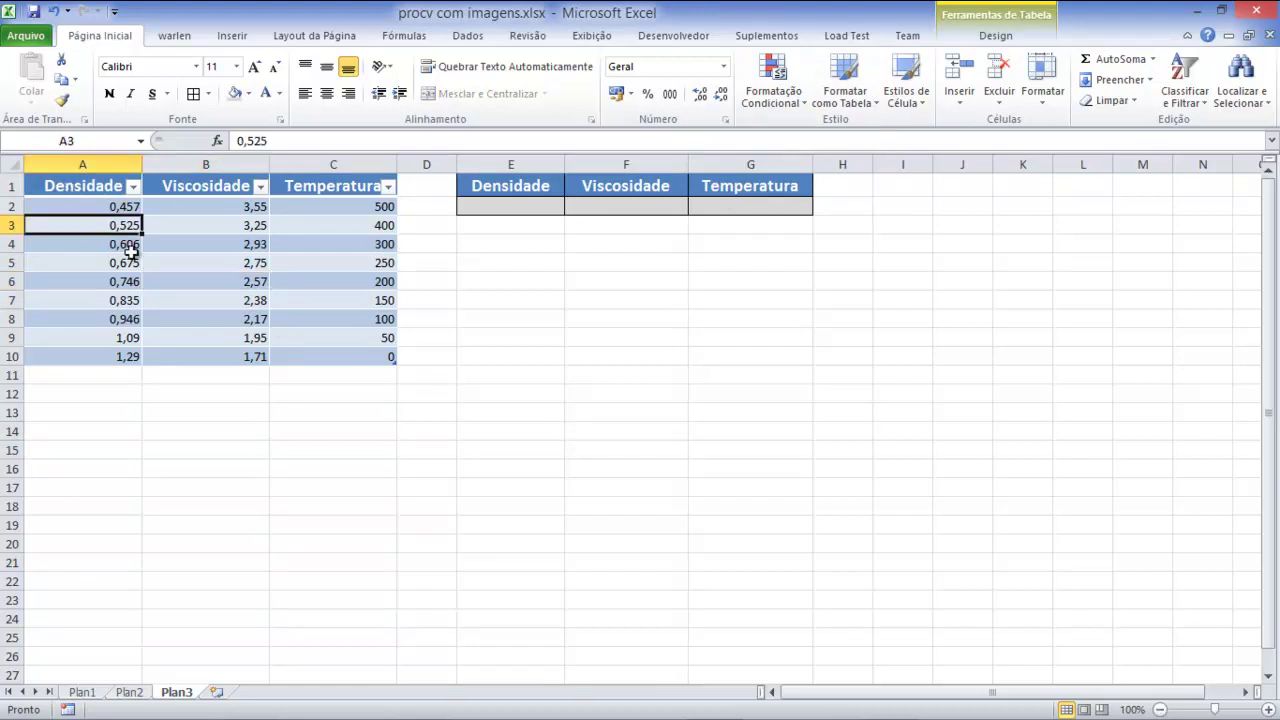
click(1007, 42)
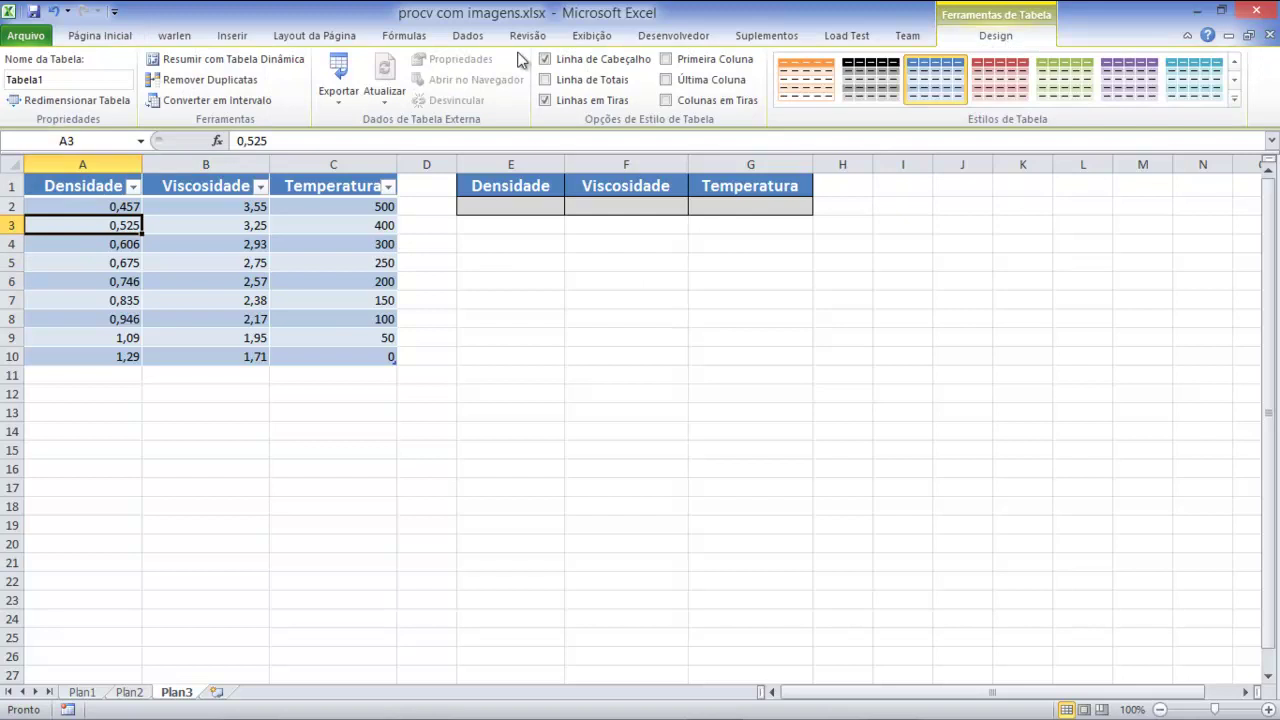
click(240, 105)
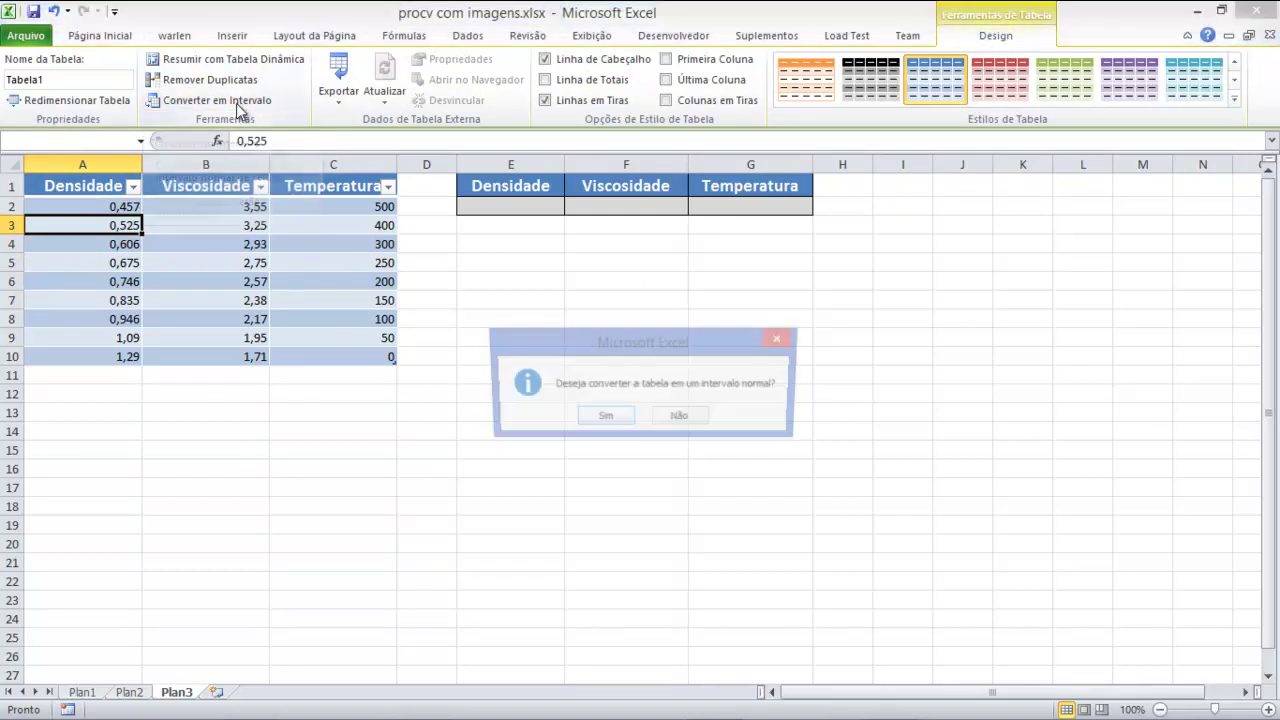
click(604, 418)
click(116, 208)
click(104, 190)
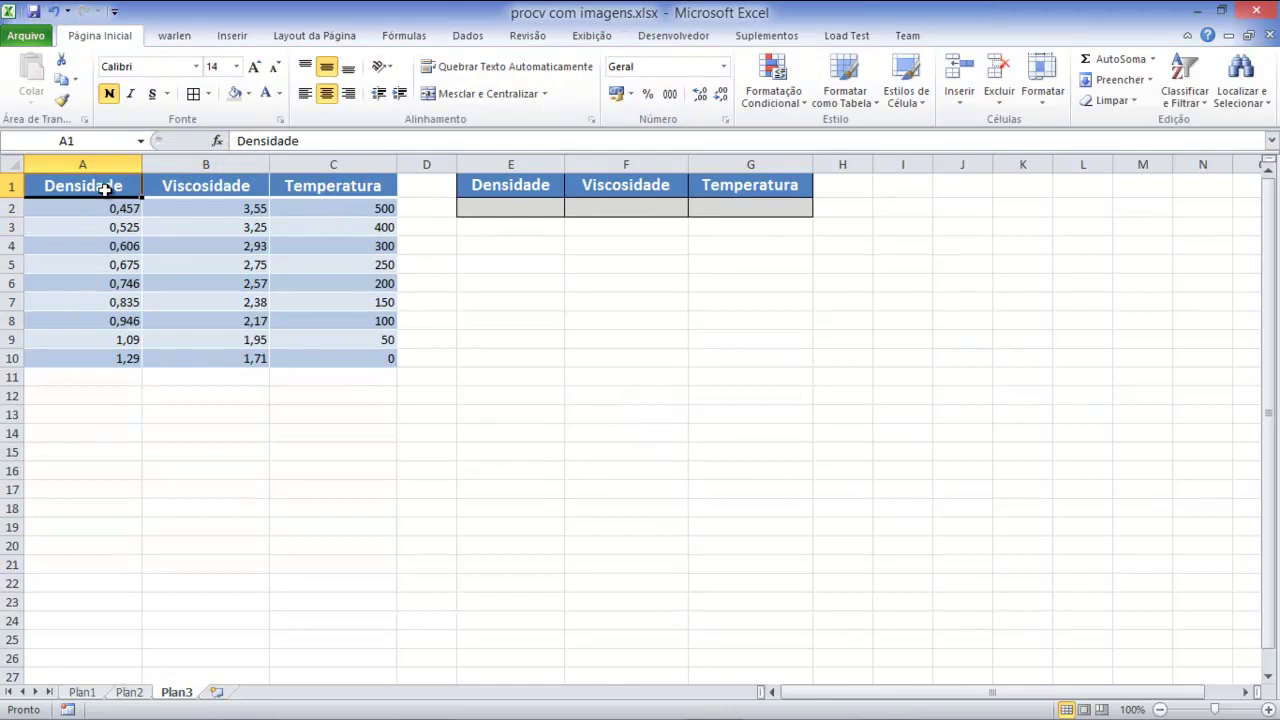
Step: Enter =PROCV(E2;A1:C10;2;FALSO) in F2 to look up viscosity
click(600, 210)
text(=)
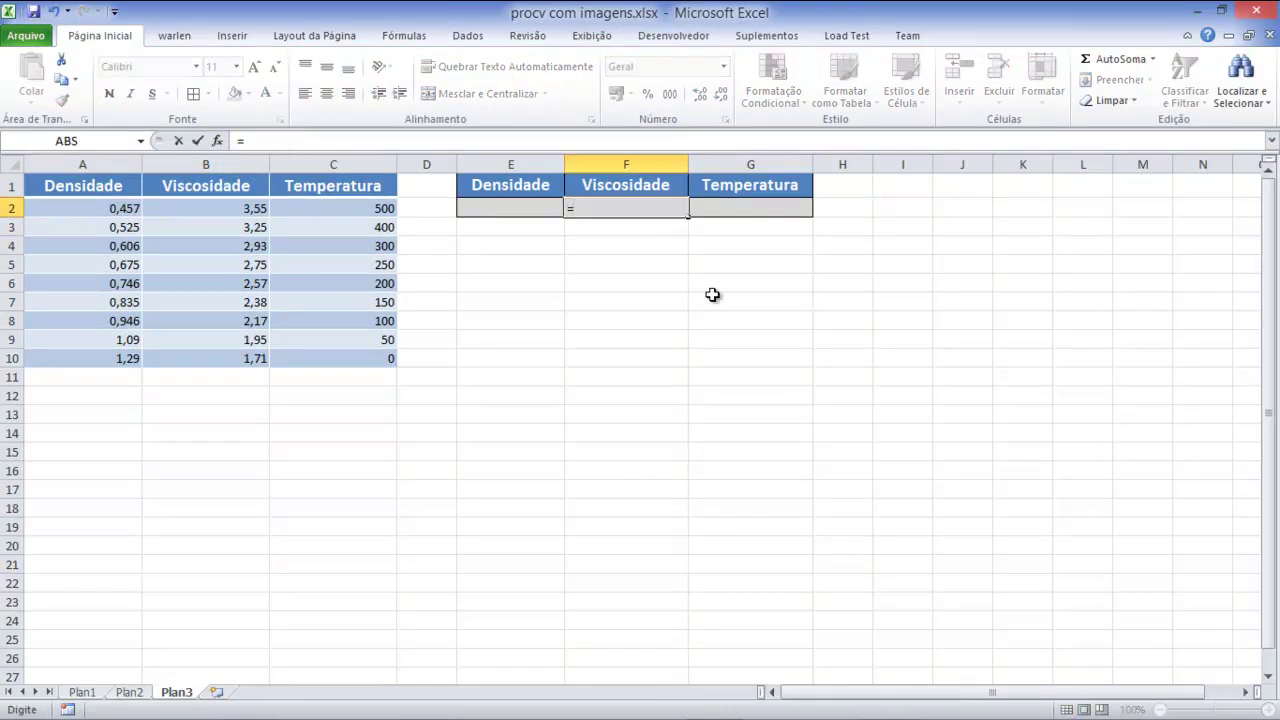
text(PROCV()
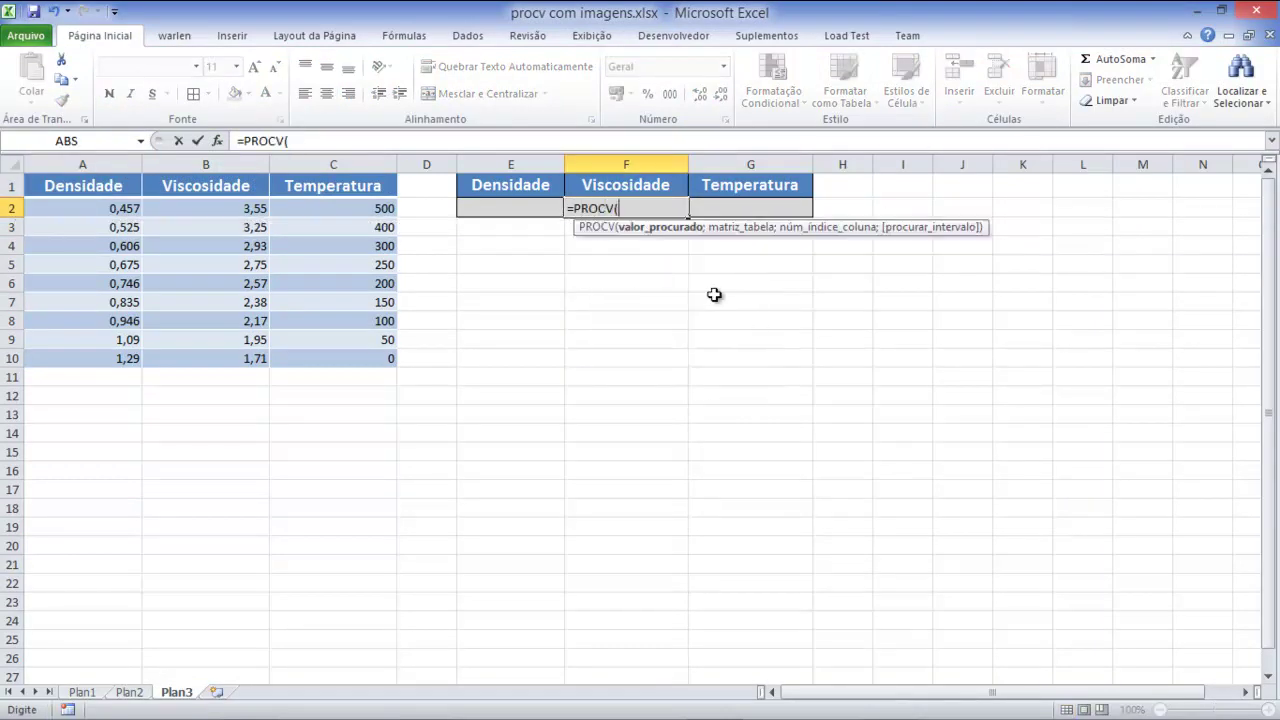
click(511, 204)
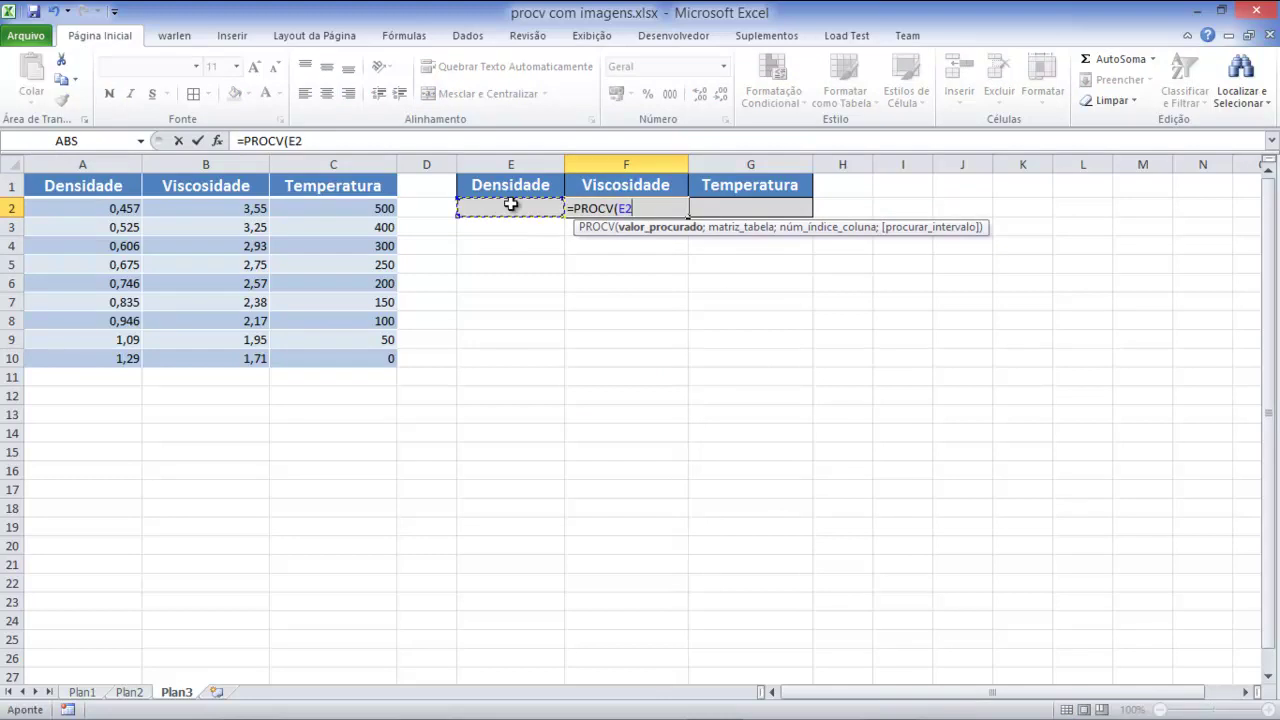
text(;)
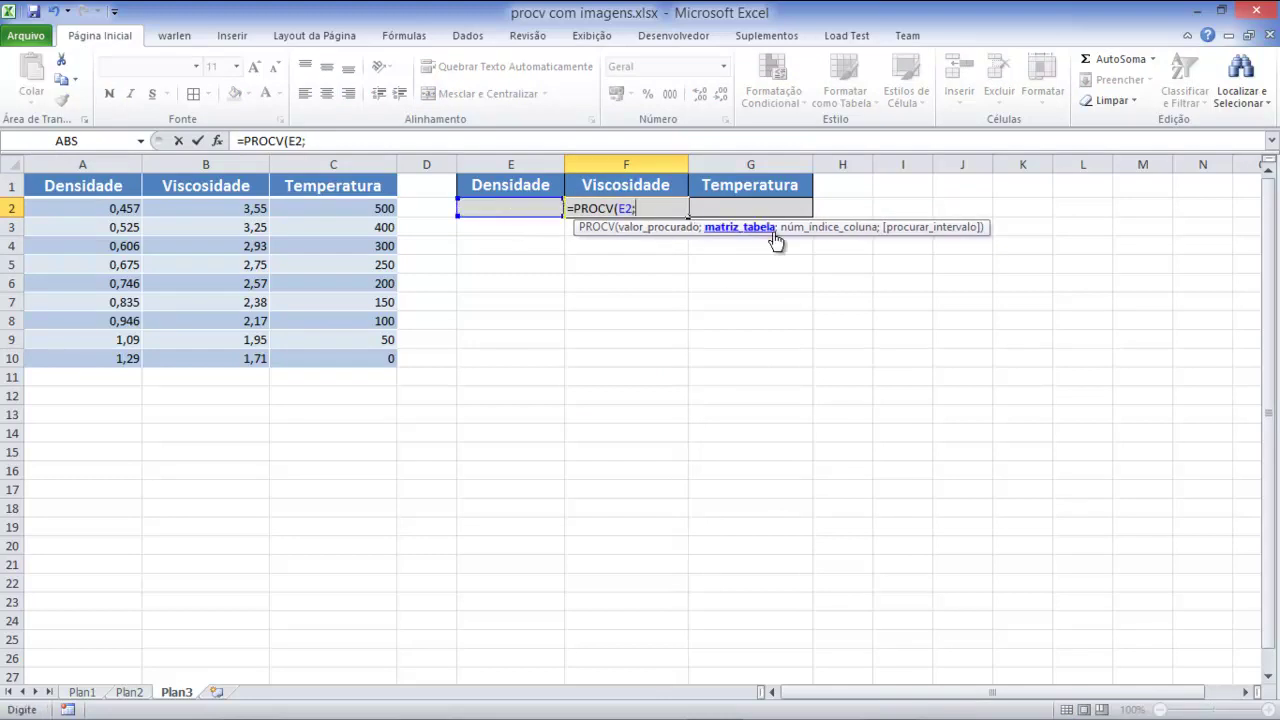
drag(95, 188, 325, 348)
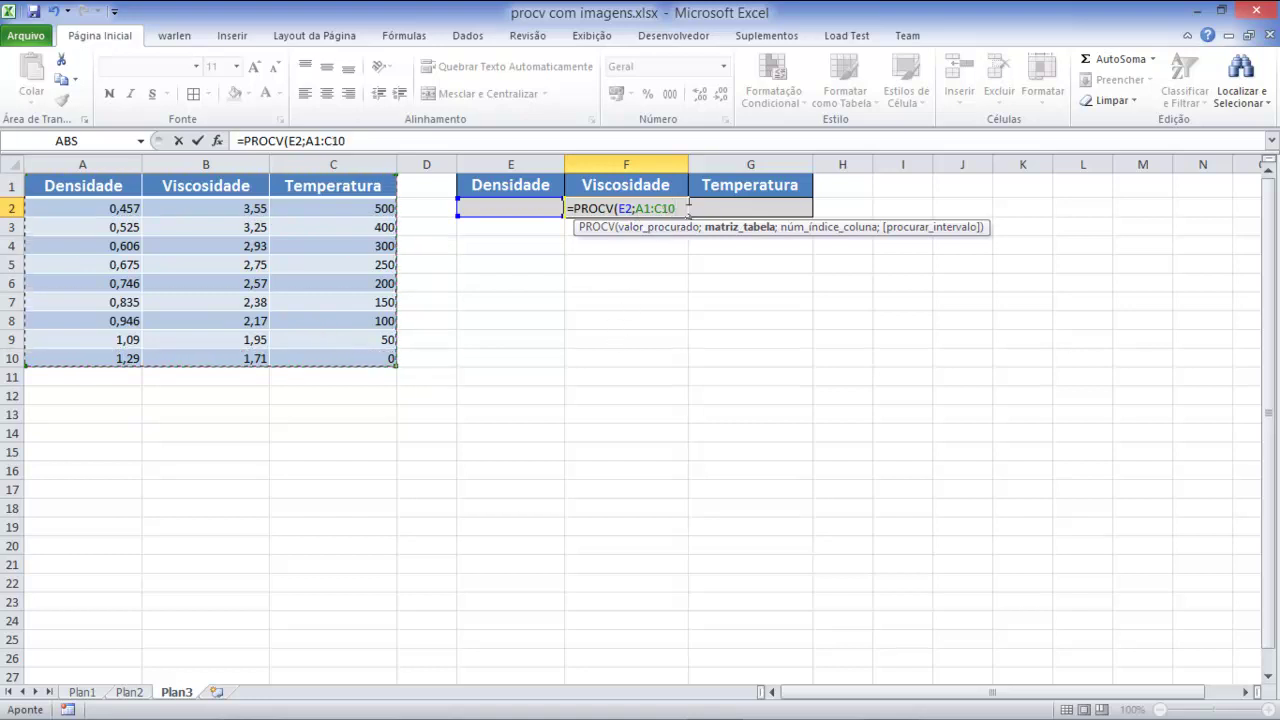
text(;2)
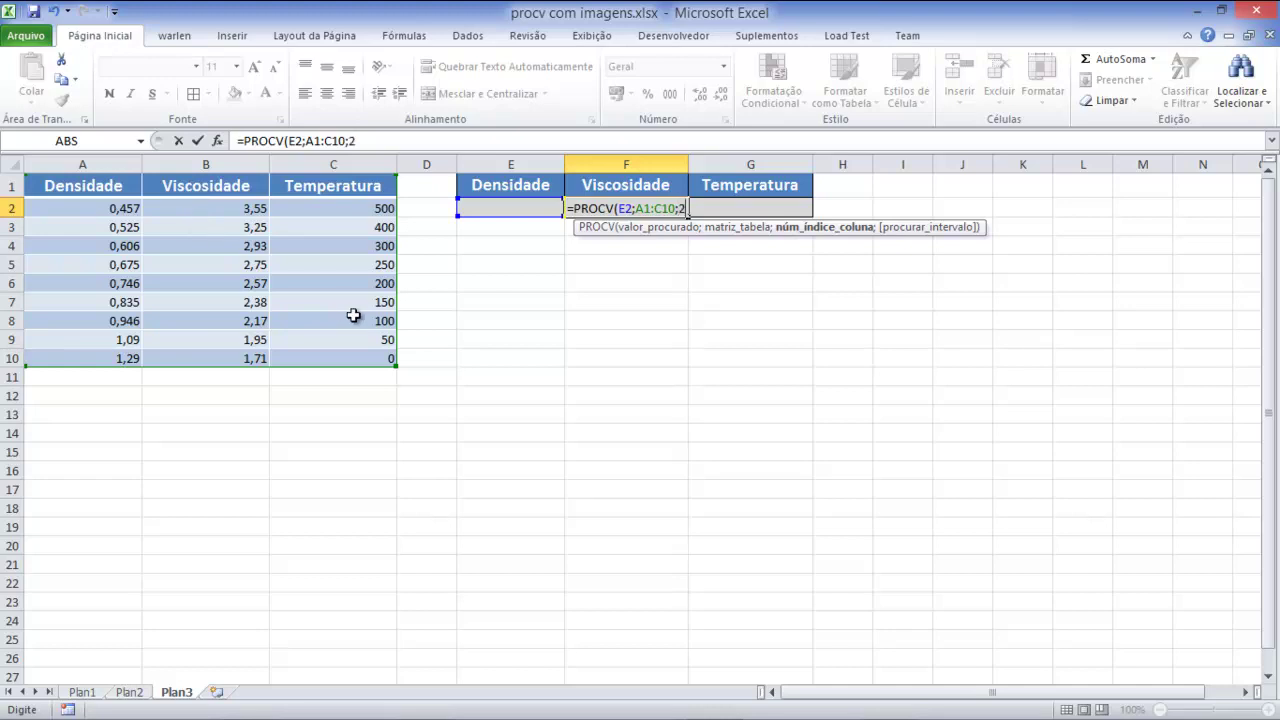
text(;)
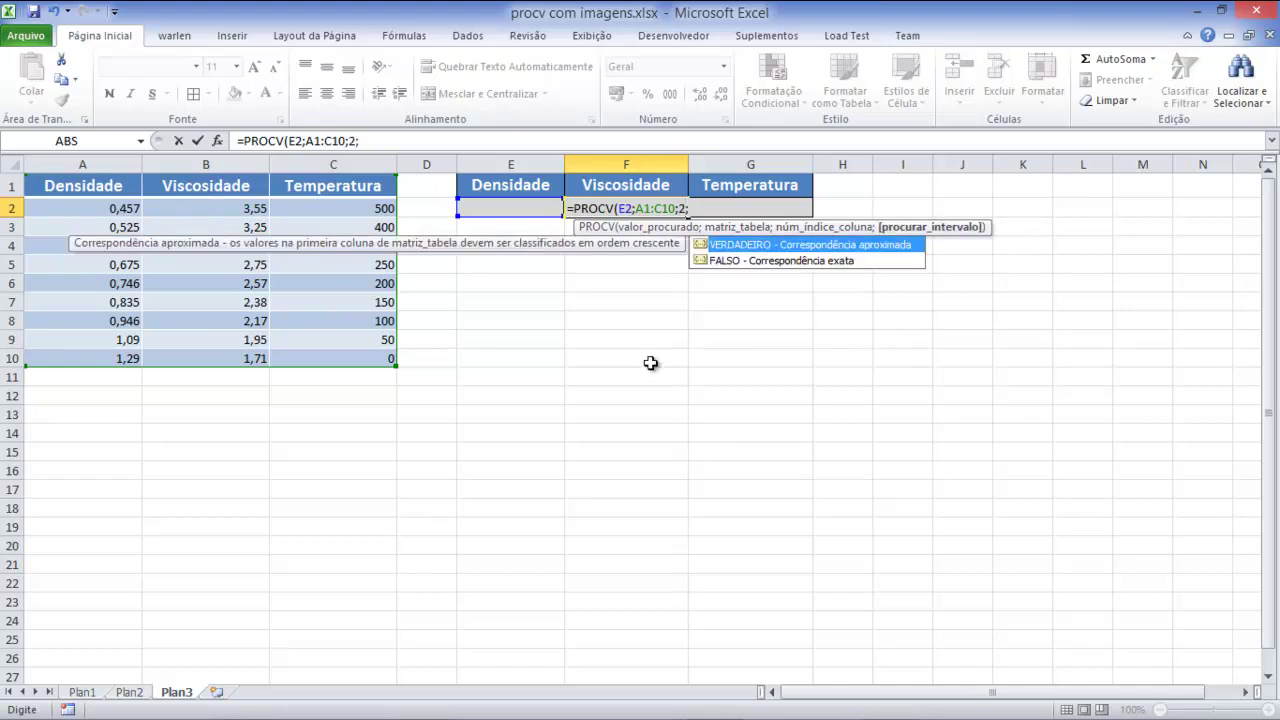
double_click(780, 260)
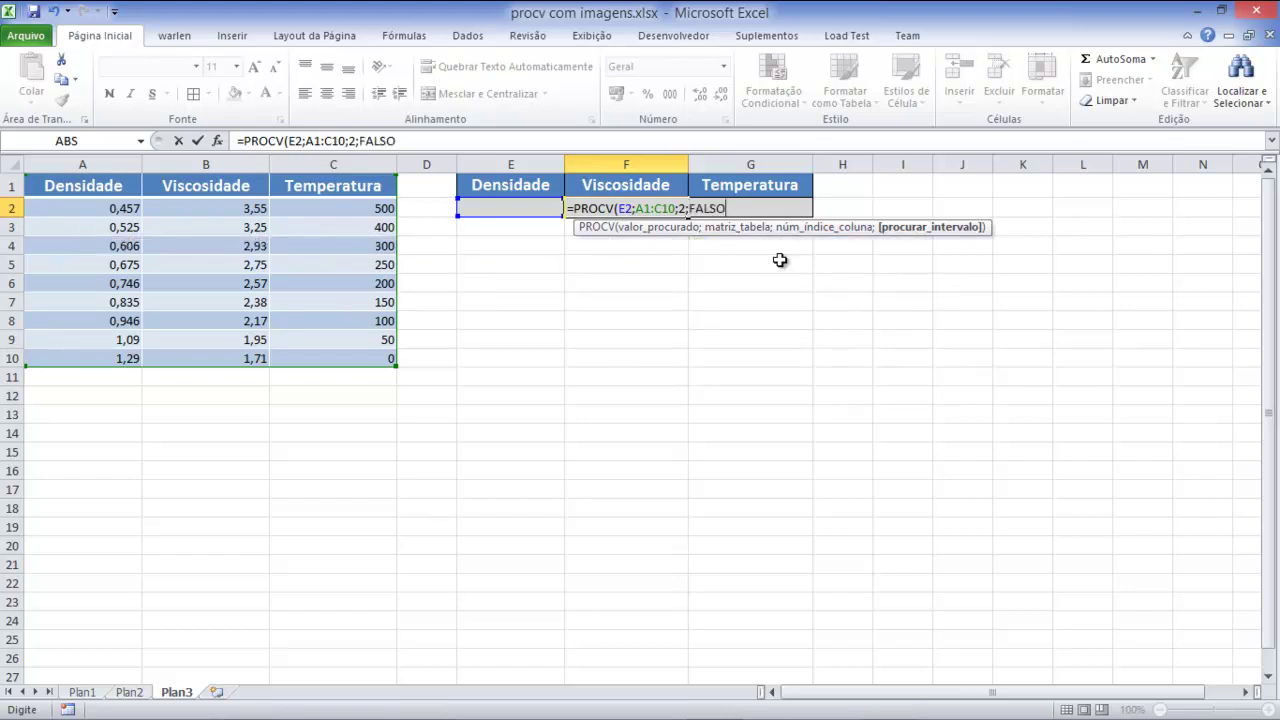
key(Return)
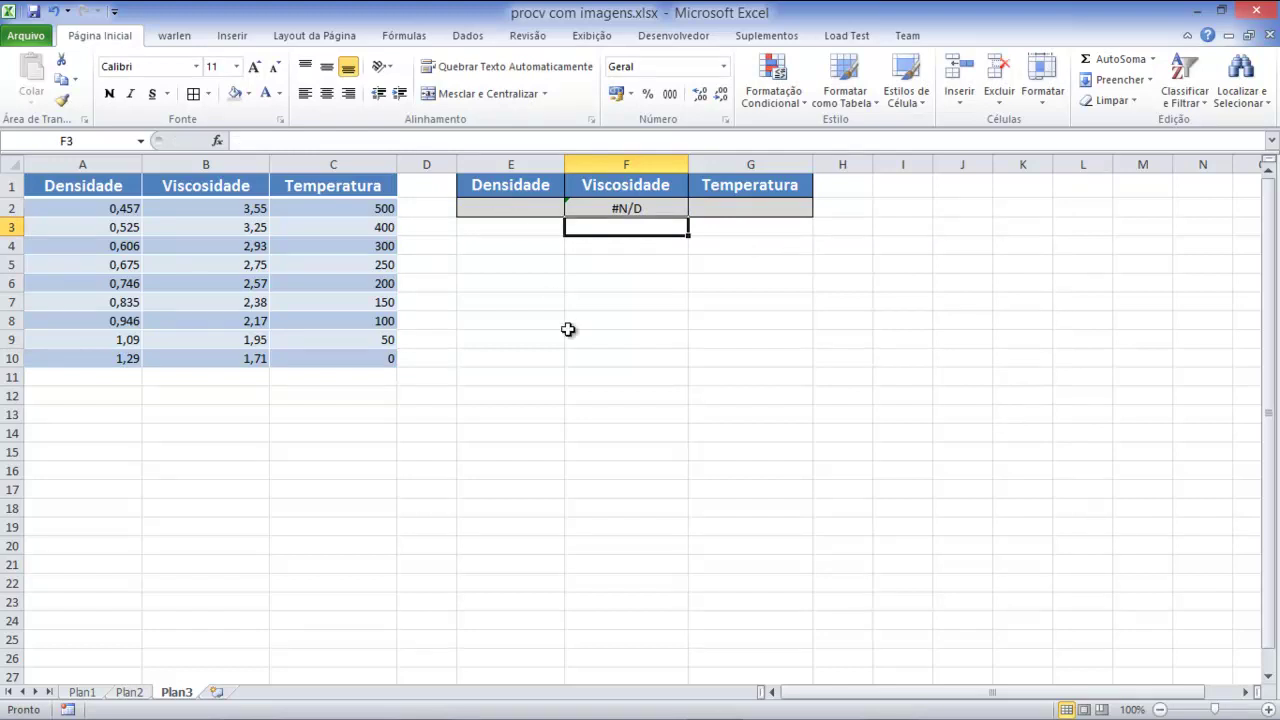
Step: Test densities 0,457 and 1,29 in E2, then clear E2
click(492, 206)
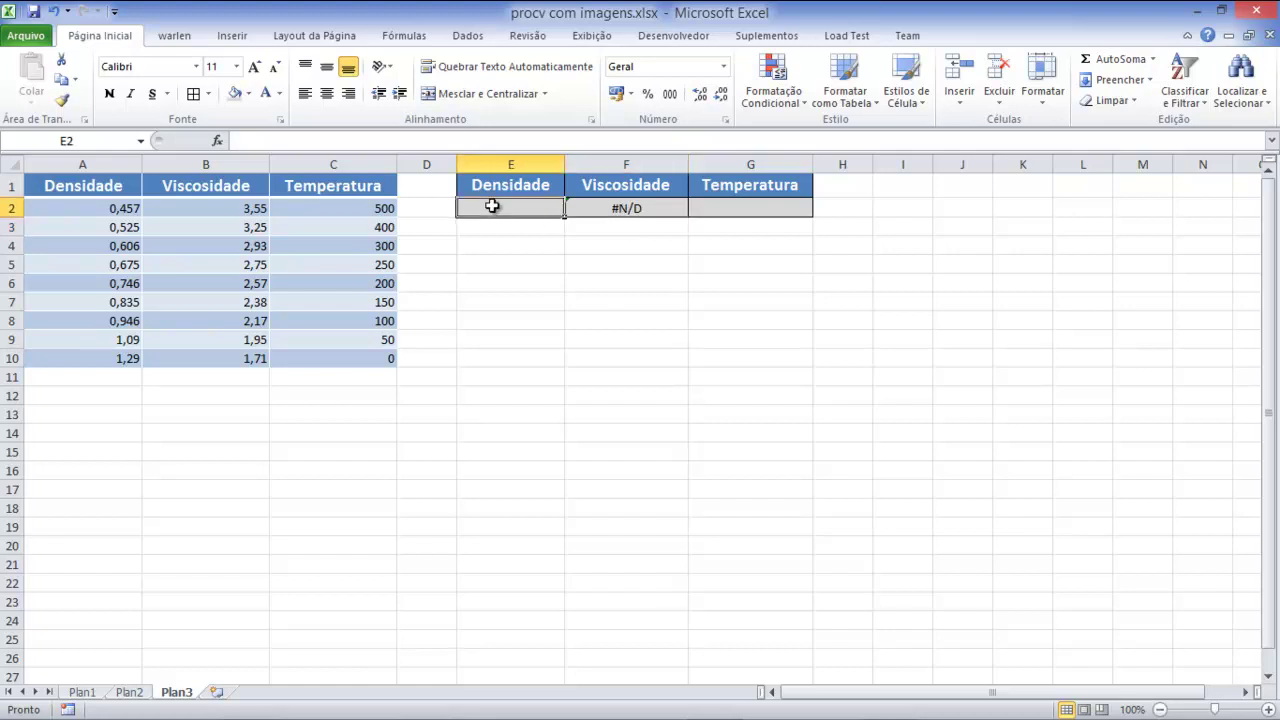
text(0,457)
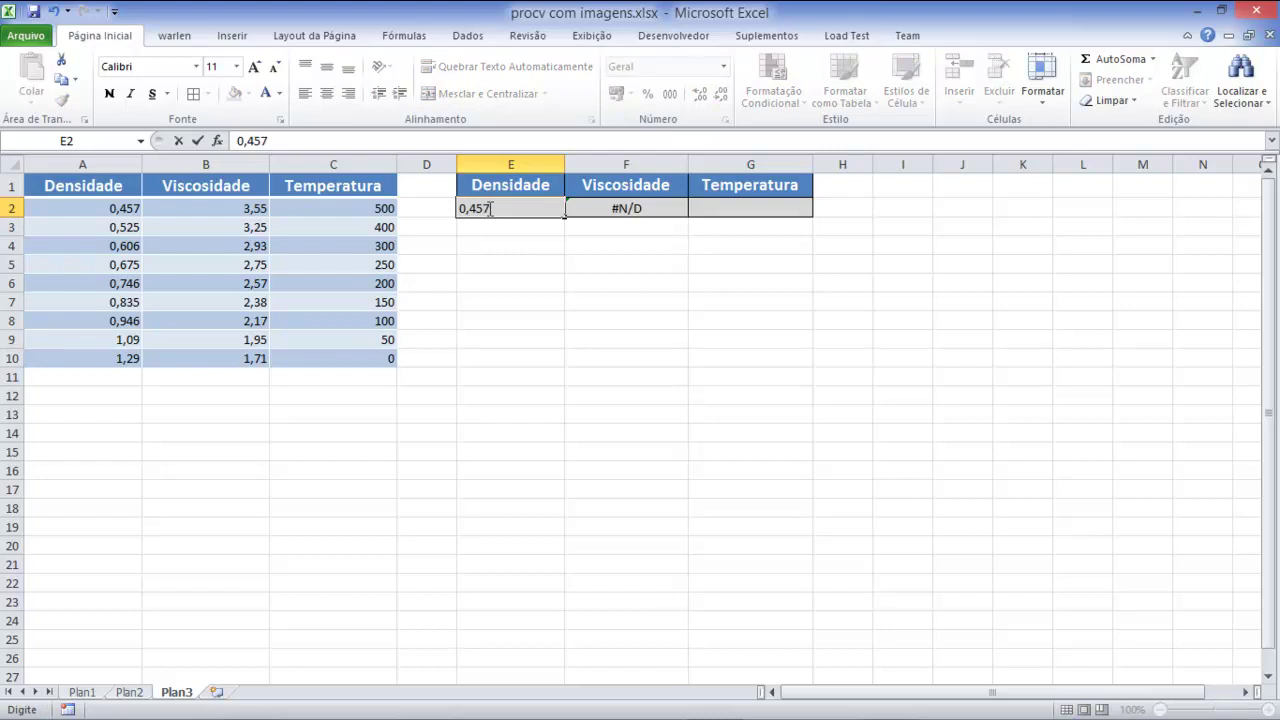
key(Return)
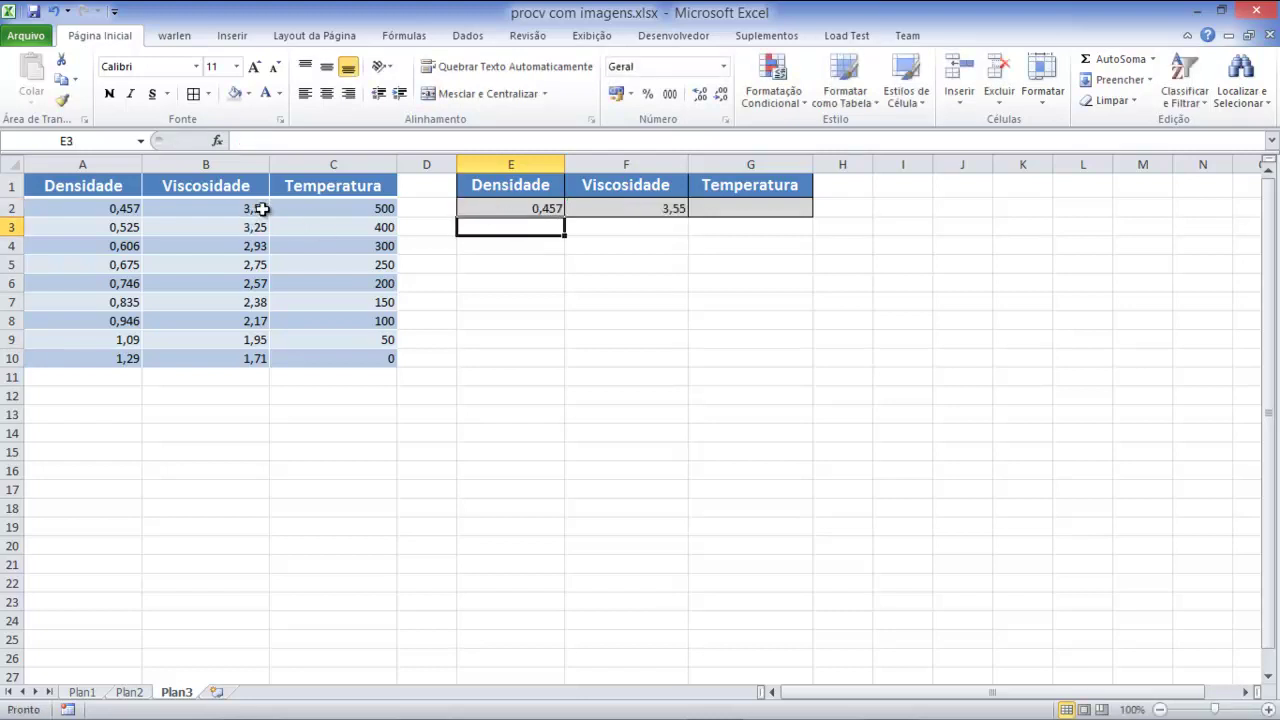
click(527, 208)
text(1,29)
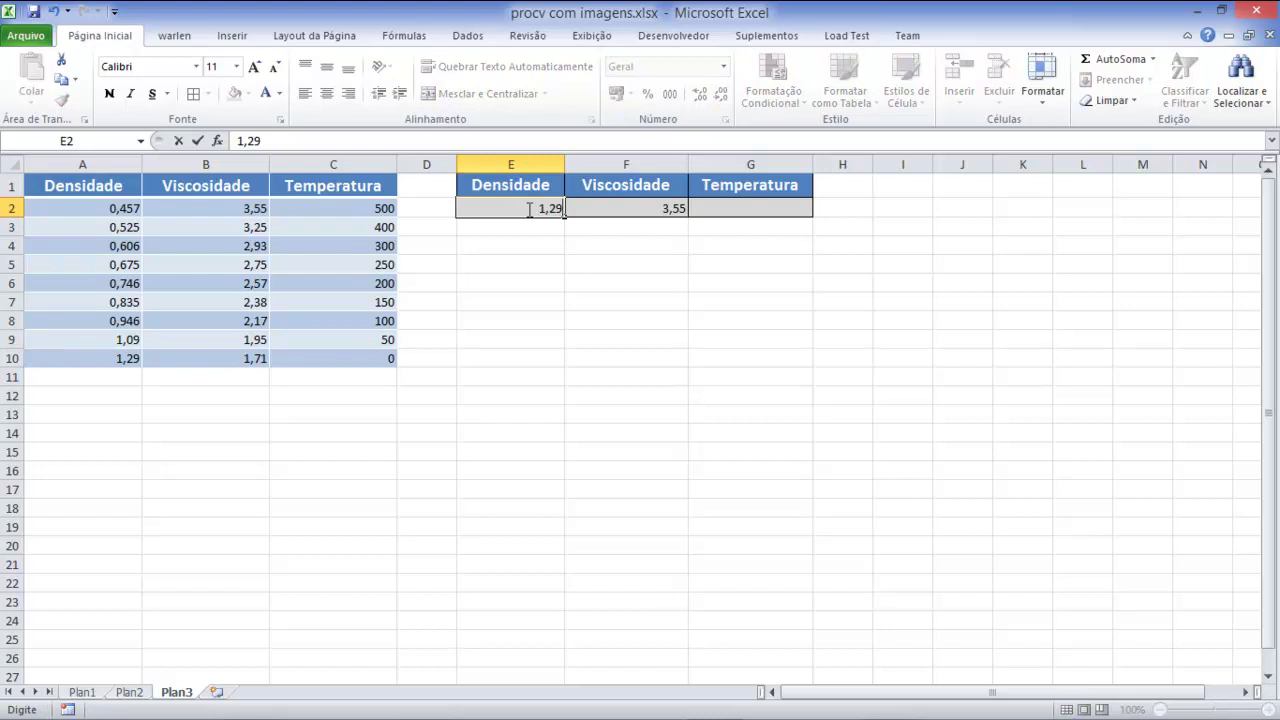
key(Return)
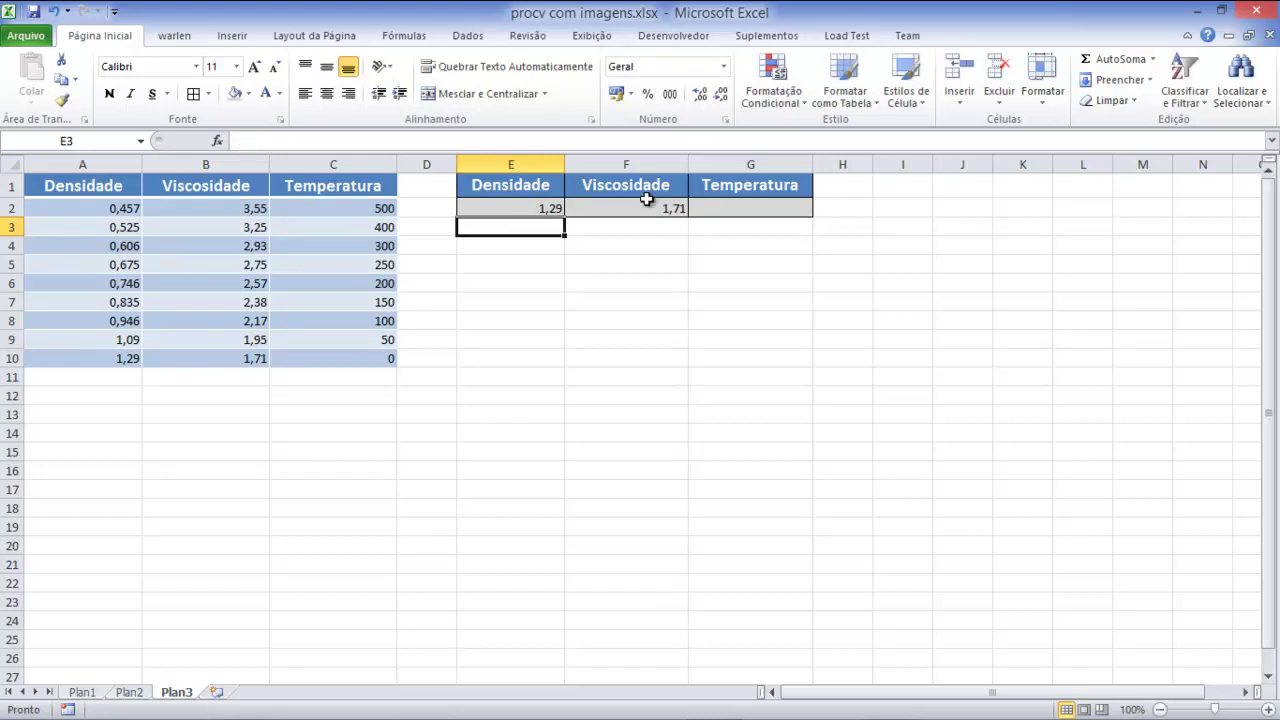
click(541, 211)
key(Delete)
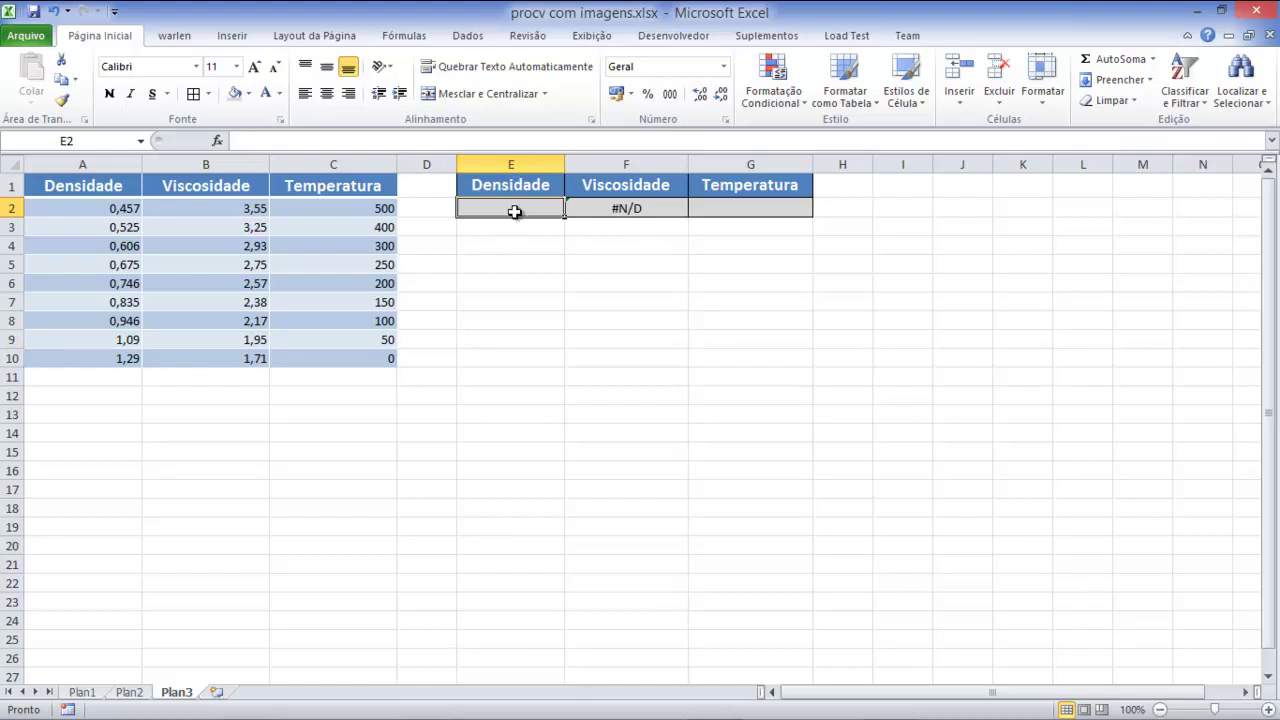
Step: Review the F2 PROCV formula, then begin a PROCV formula in G2
double_click(613, 208)
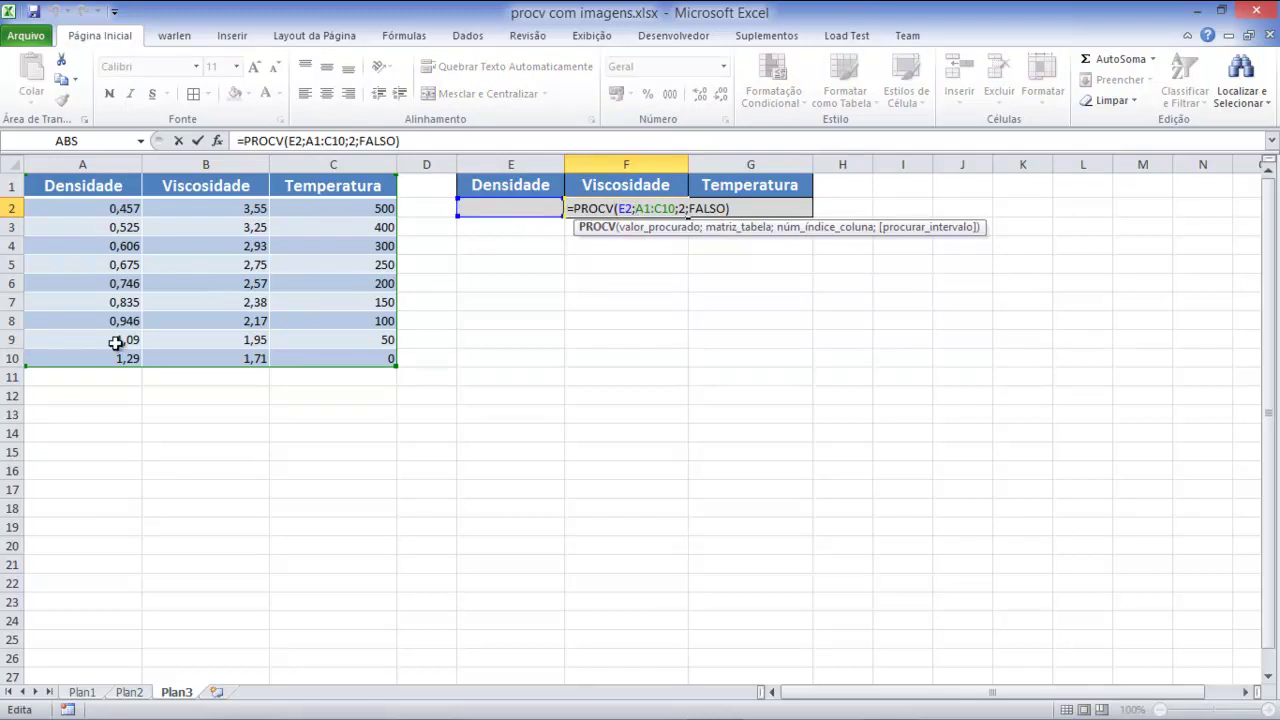
key(Return)
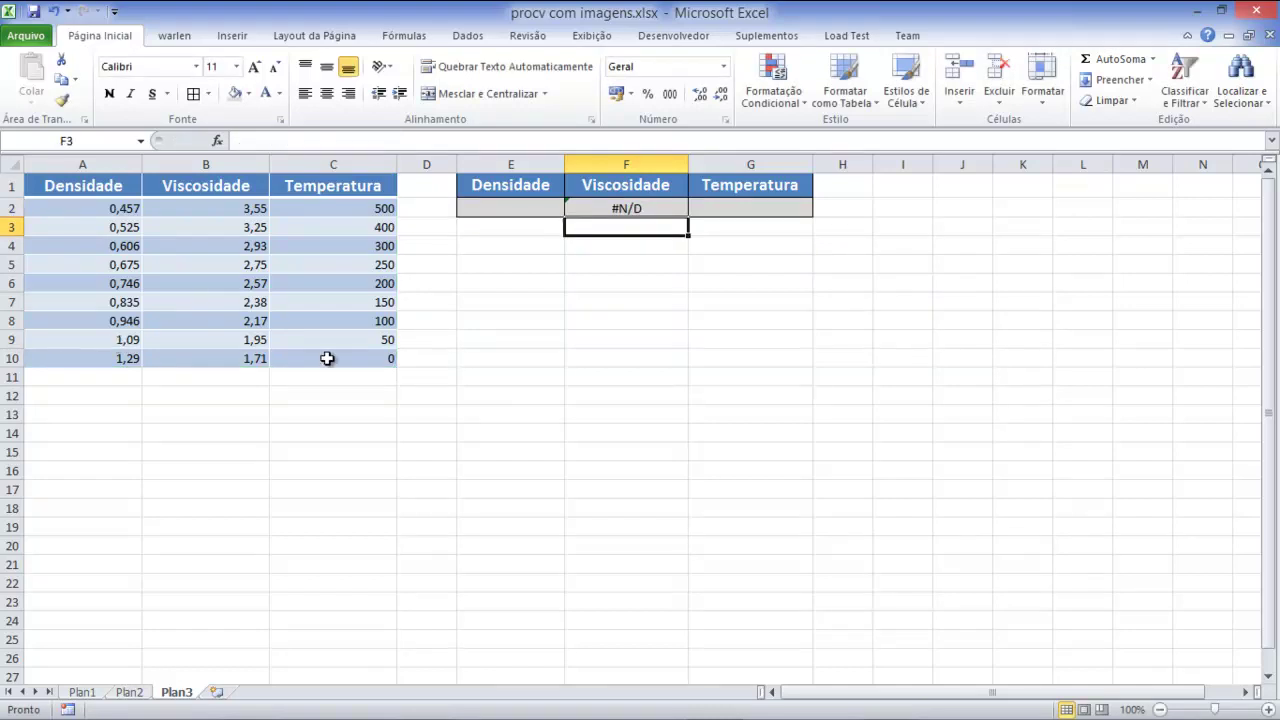
click(733, 211)
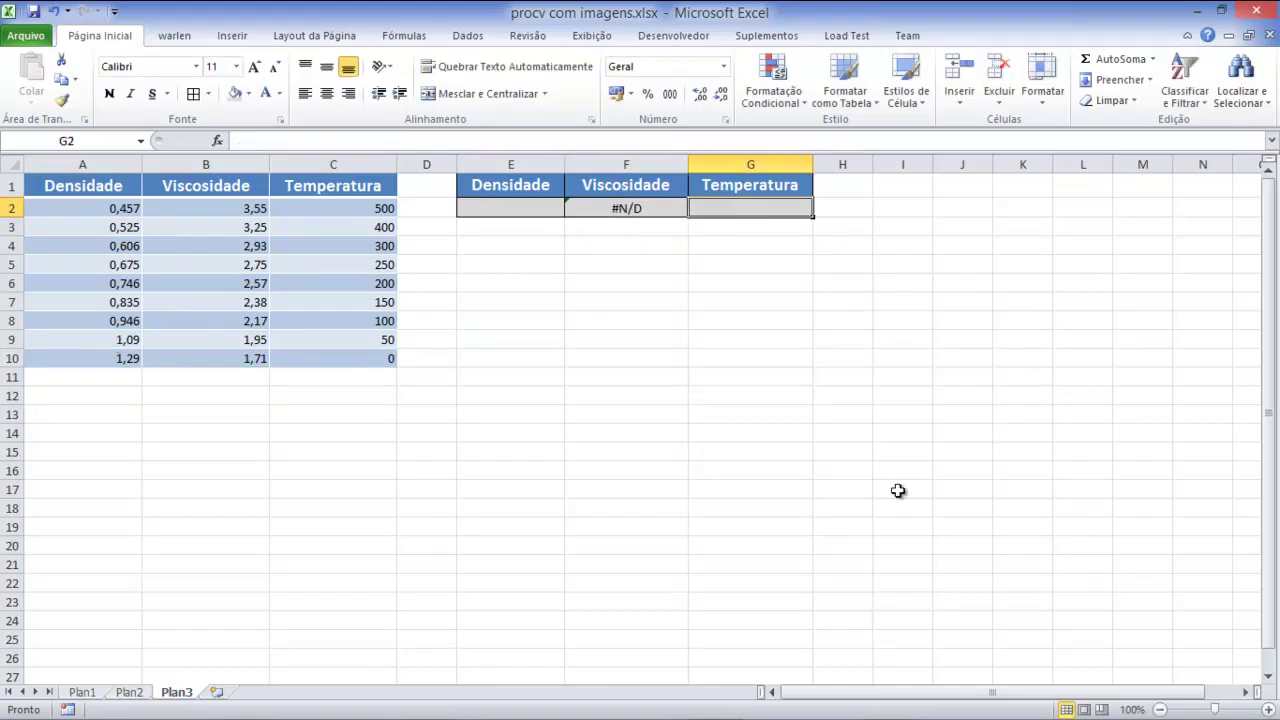
text(=P)
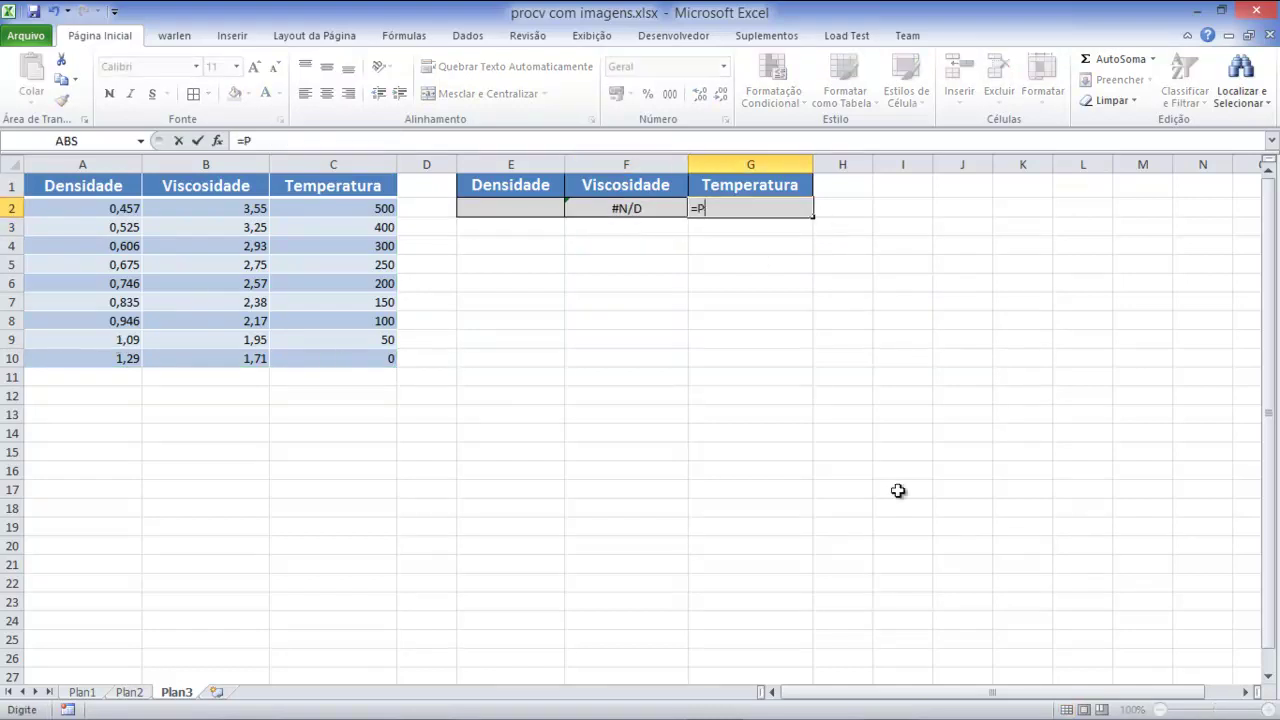
text(ROCVV()
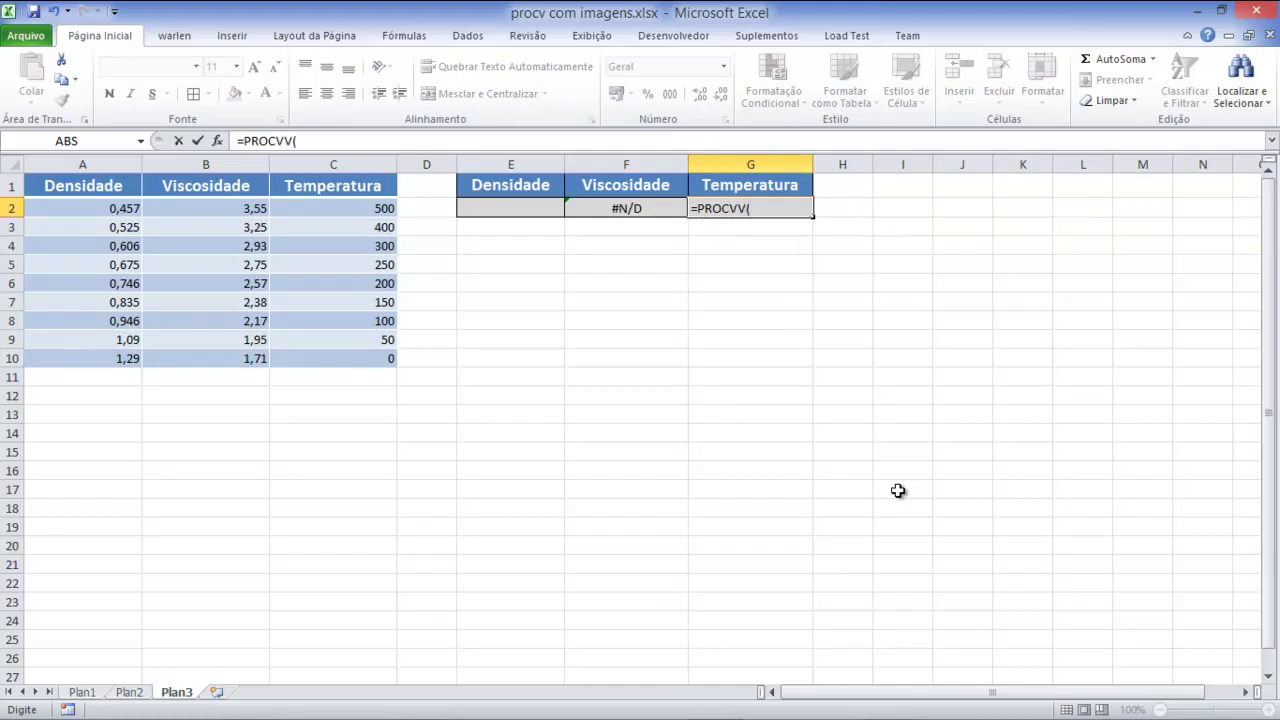
Step: Fix the misspelled function and complete G2 as =PROCV(E2;A1:C10;3;FALSO)
key(BackSpace)
key(BackSpace)
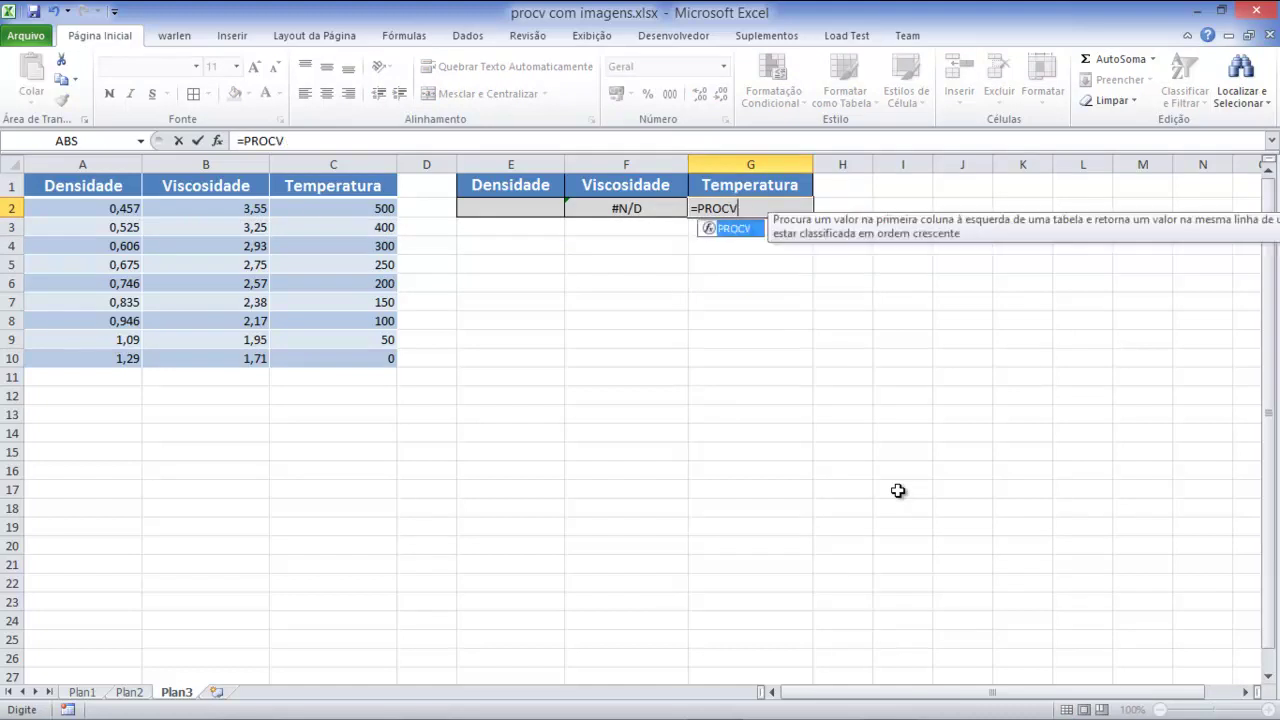
text(()
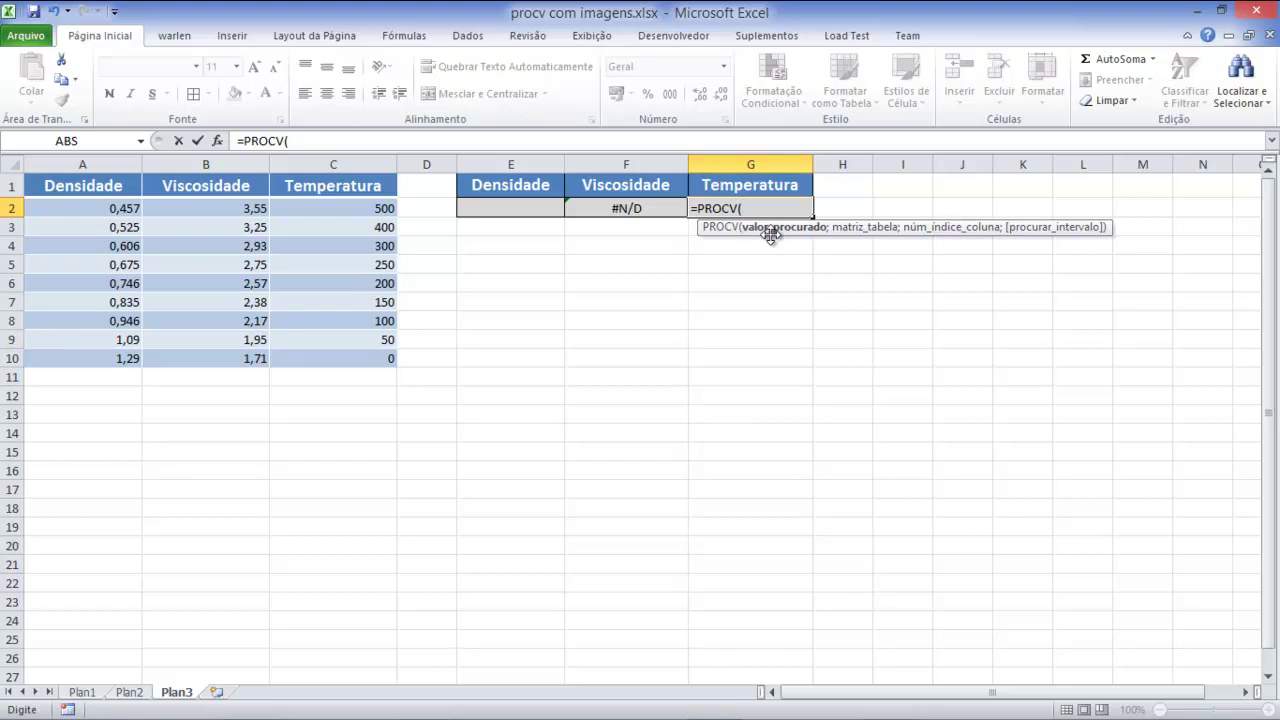
click(502, 206)
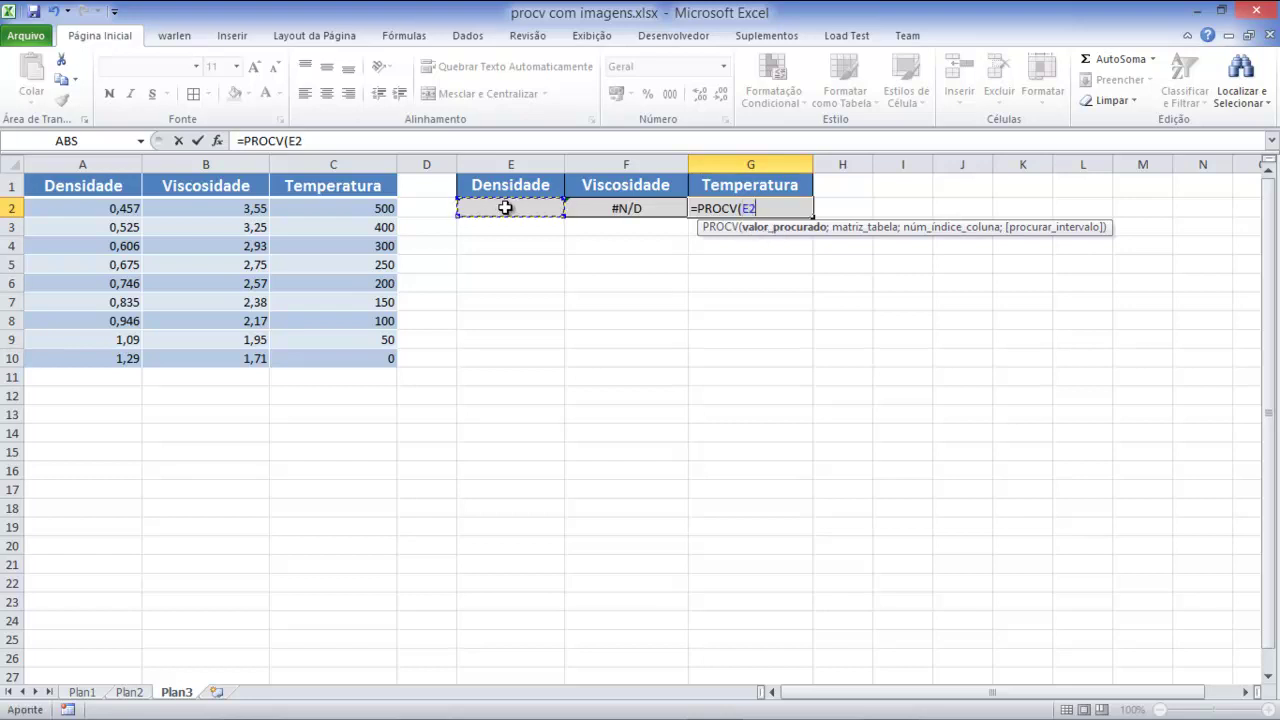
text(;)
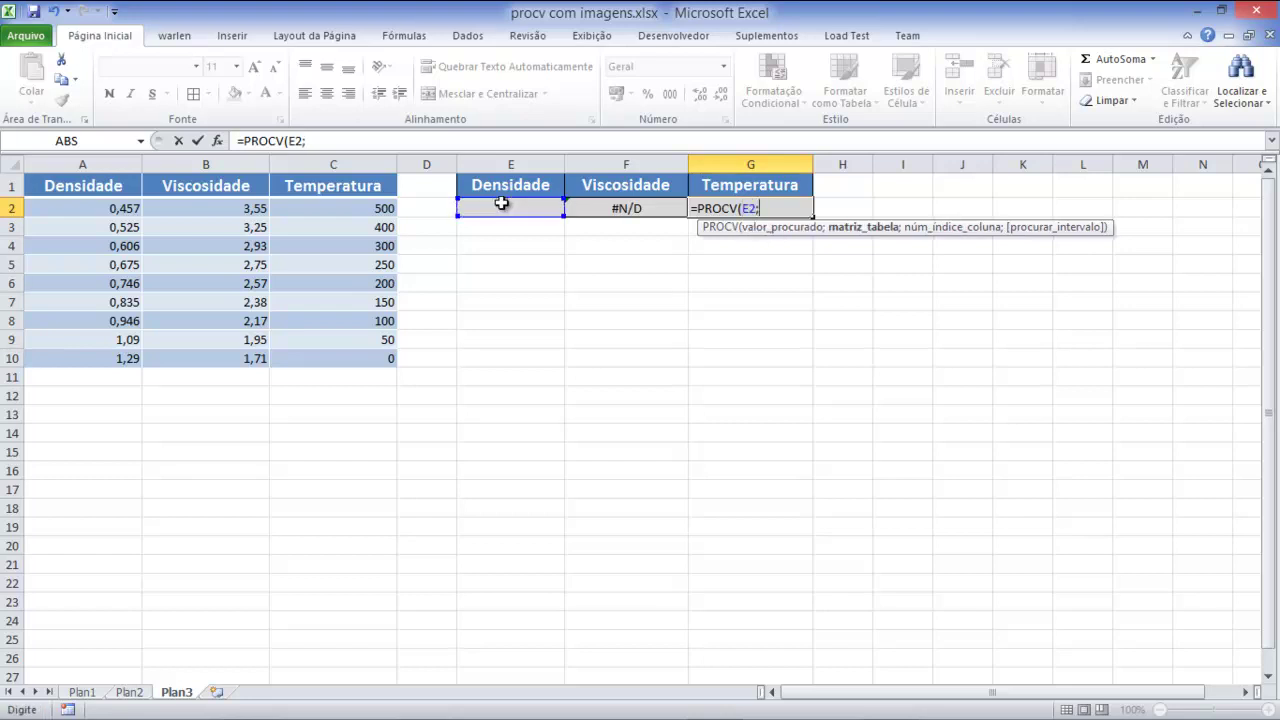
mouse_move(85, 180)
mouse_down()
mouse_move(305, 233)
mouse_move(346, 353)
mouse_up()
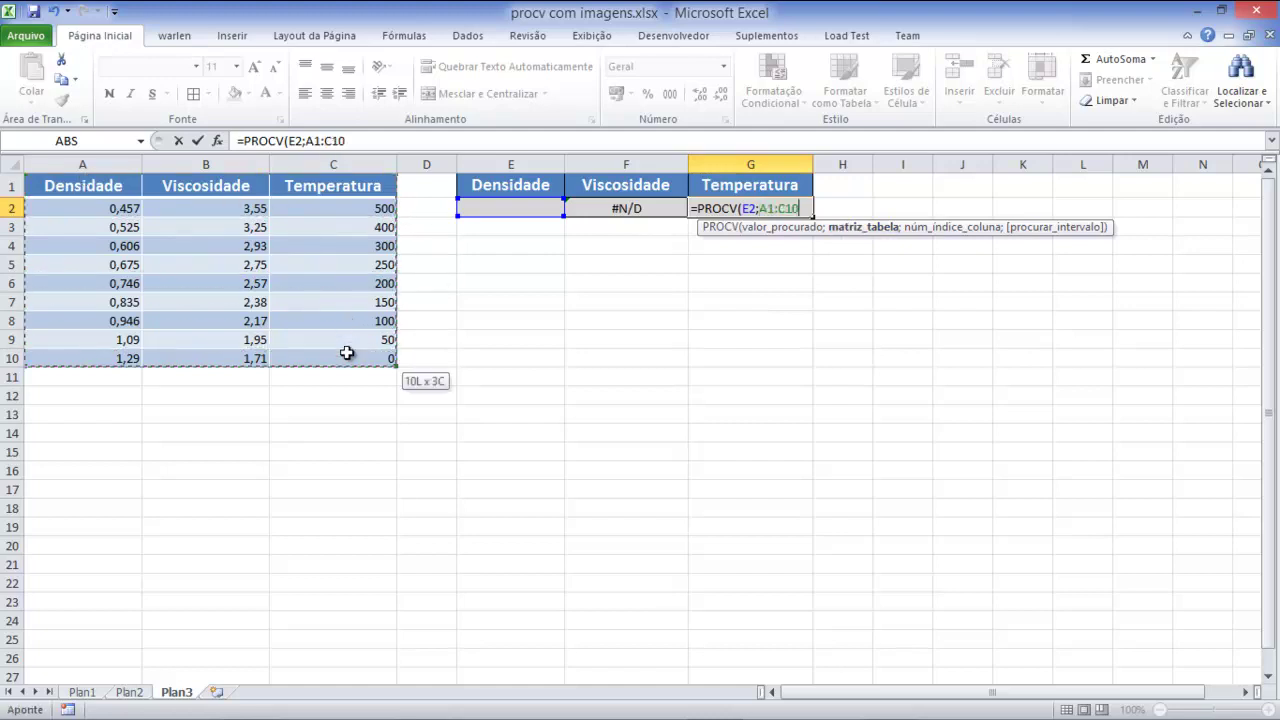
text(;)
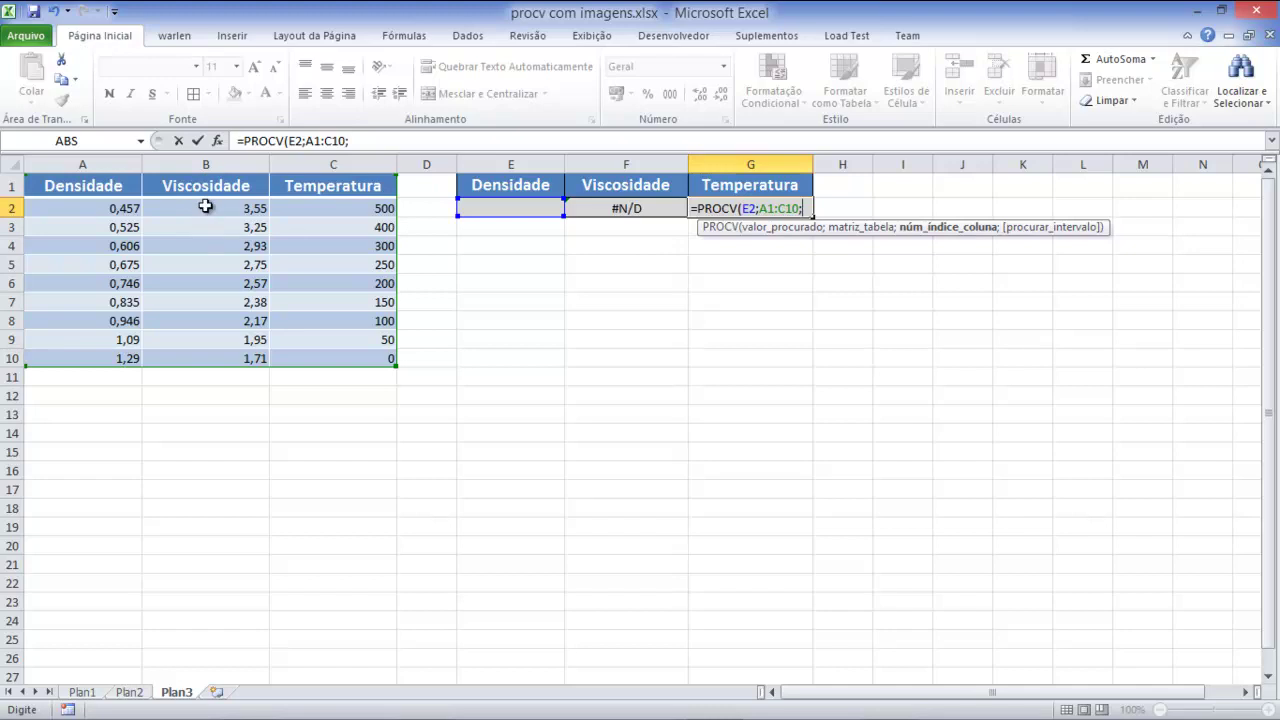
text(3)
text(;)
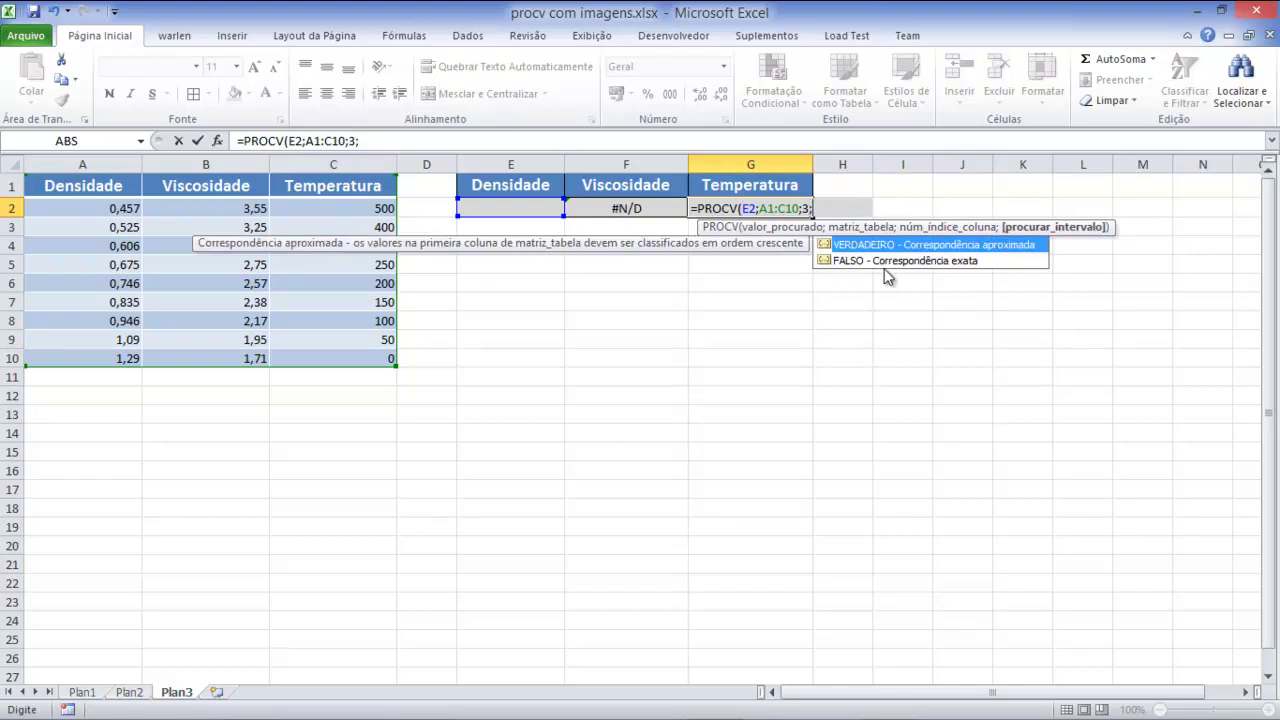
double_click(908, 261)
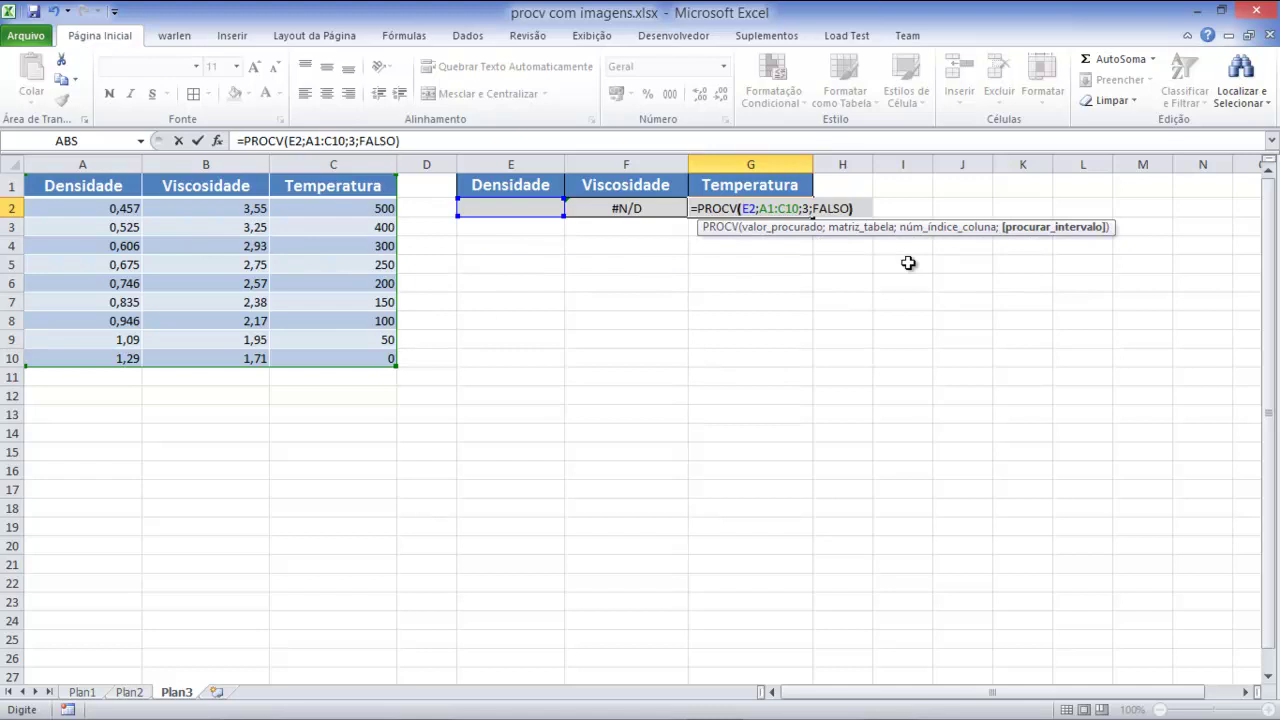
key(Return)
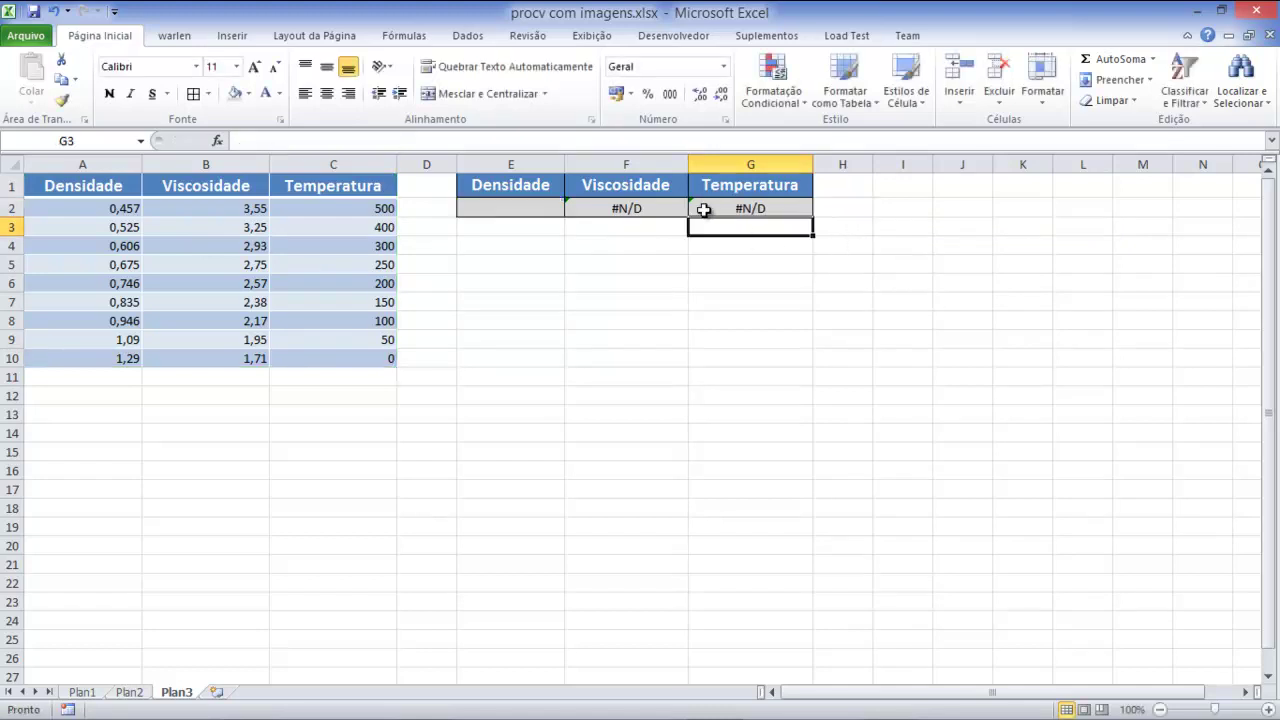
Step: Enter density 1,29 in E2, getting viscosity 1,71 and temperature 0, and check G2's formula
click(505, 207)
text(1,29)
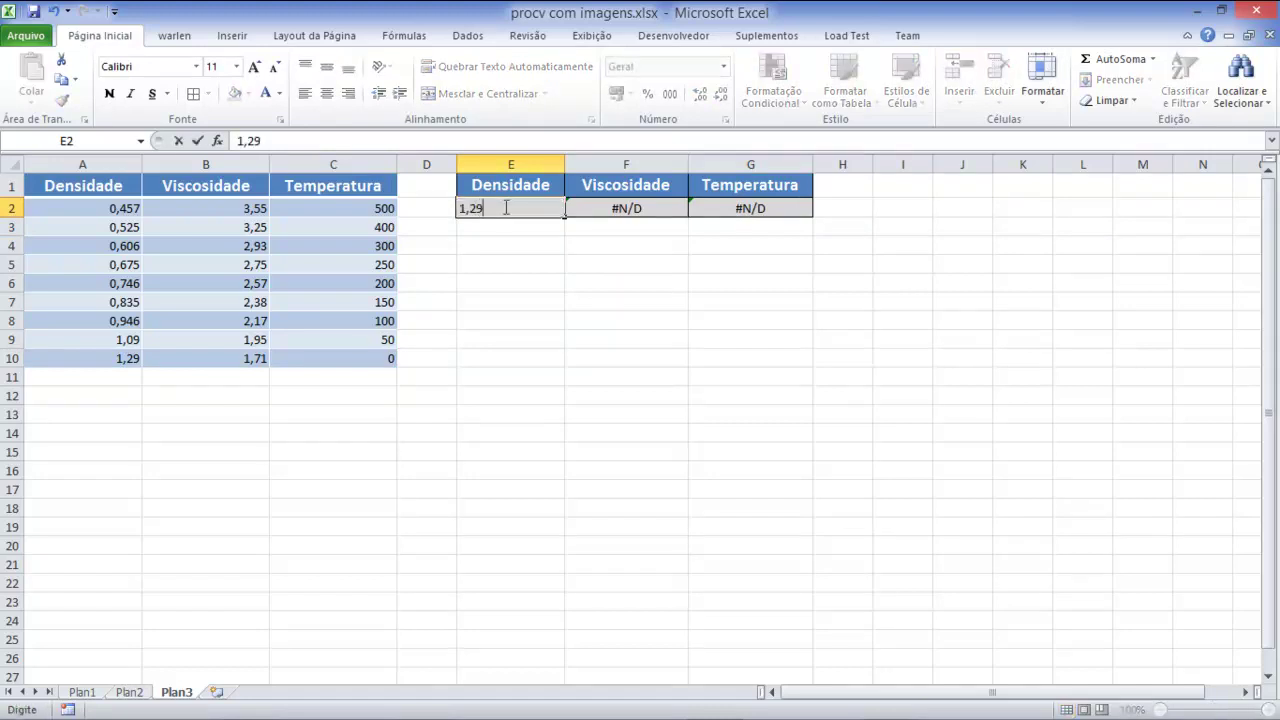
key(Return)
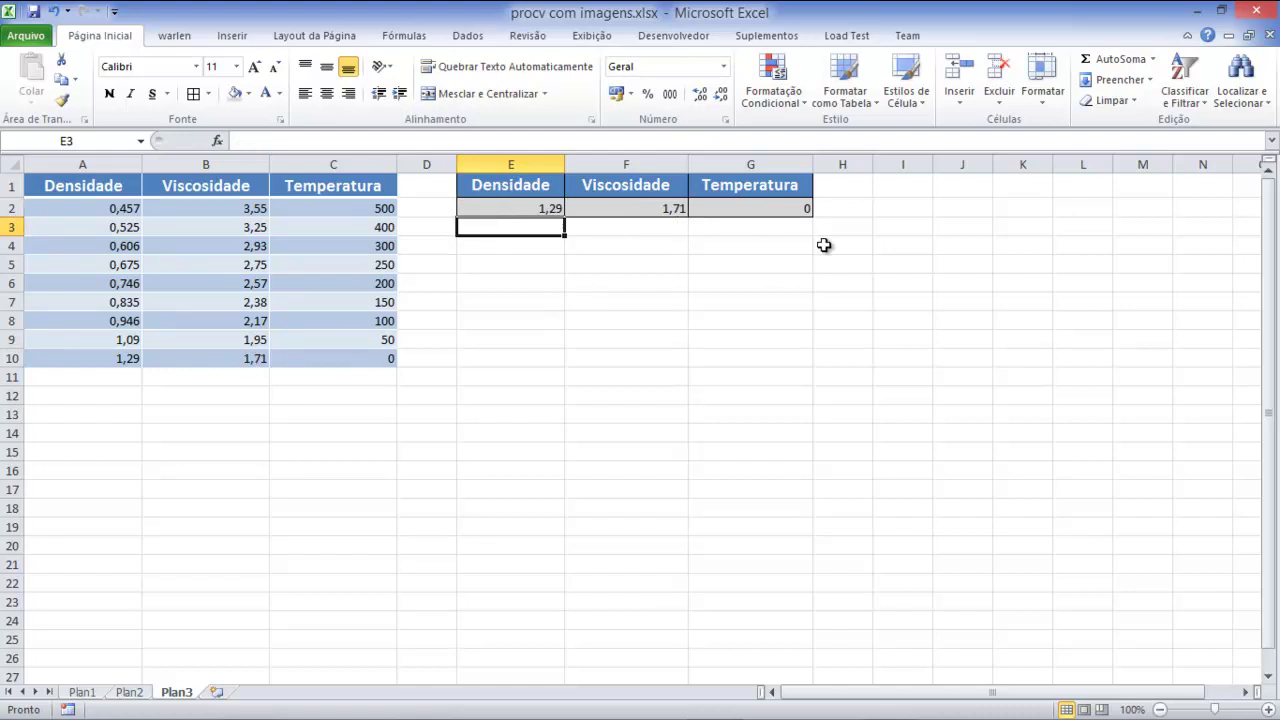
click(772, 206)
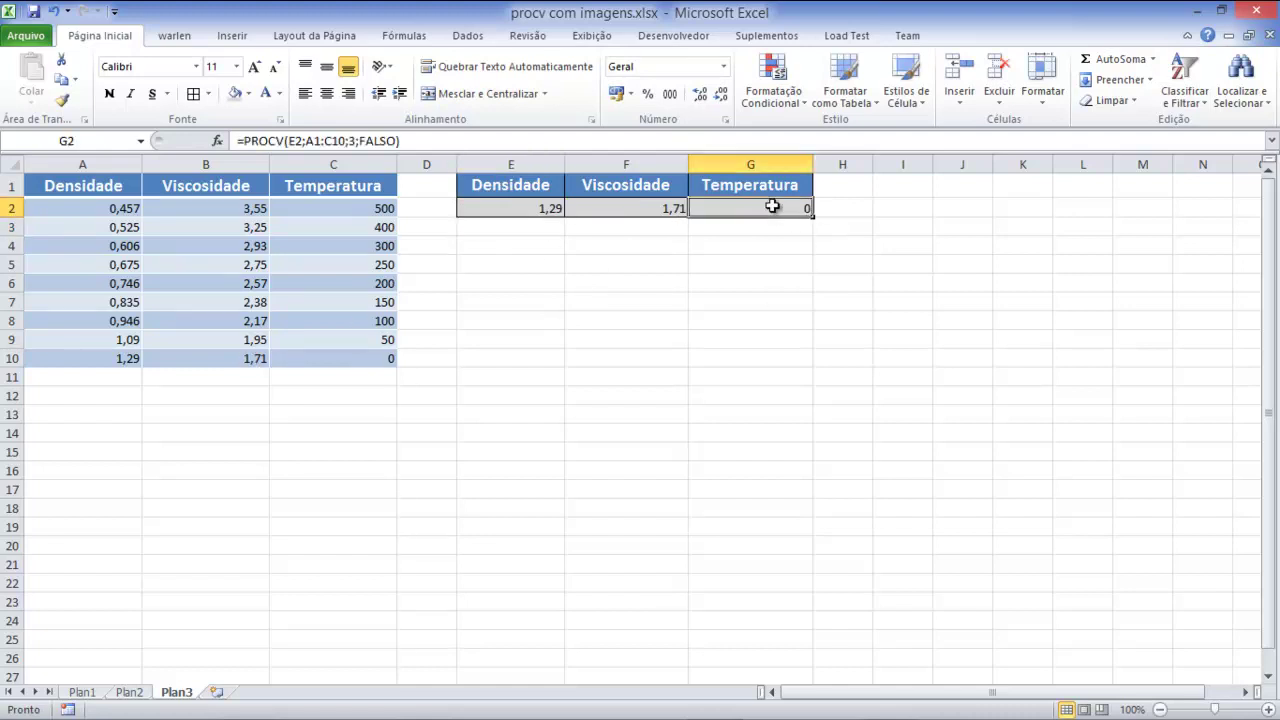
click(629, 320)
click(537, 211)
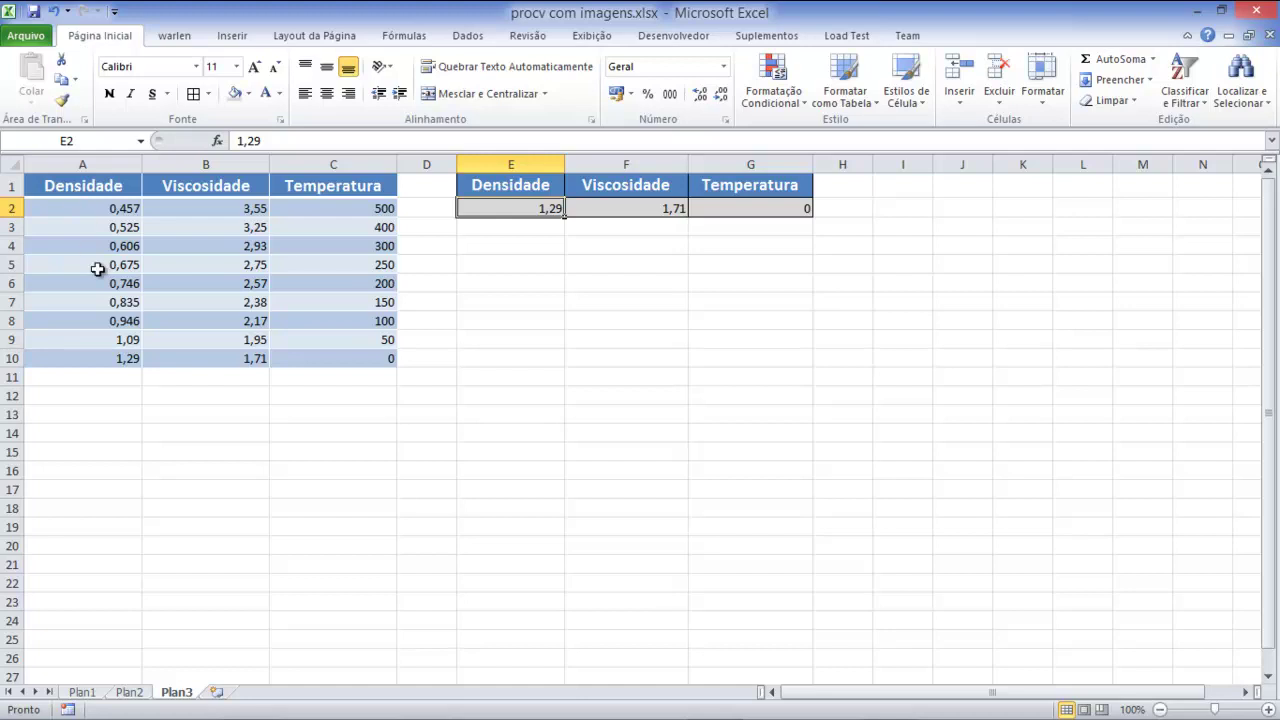
Step: Rearrange the table columns so Viscosidade sits in column A and Densidade in column B
mouse_move(106, 186)
mouse_down()
mouse_move(106, 287)
mouse_move(431, 359)
mouse_up()
mouse_move(76, 184)
mouse_down()
mouse_move(90, 226)
mouse_move(88, 357)
mouse_up()
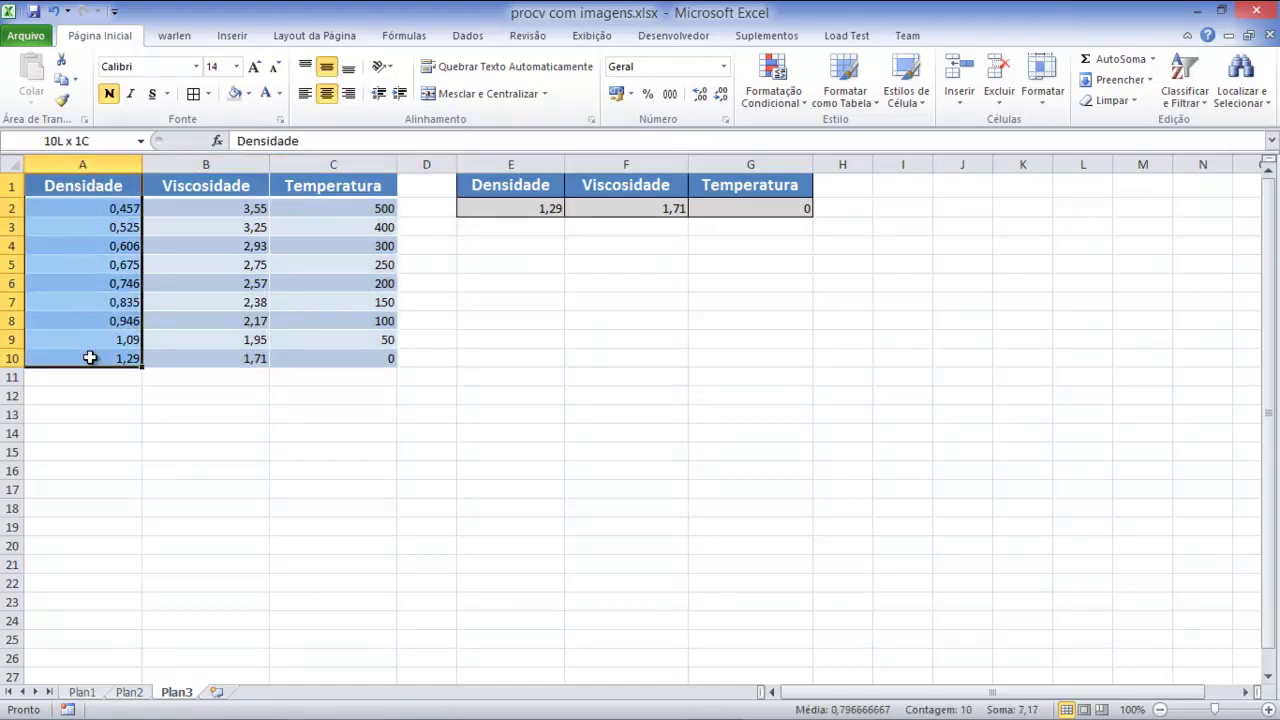
click(425, 435)
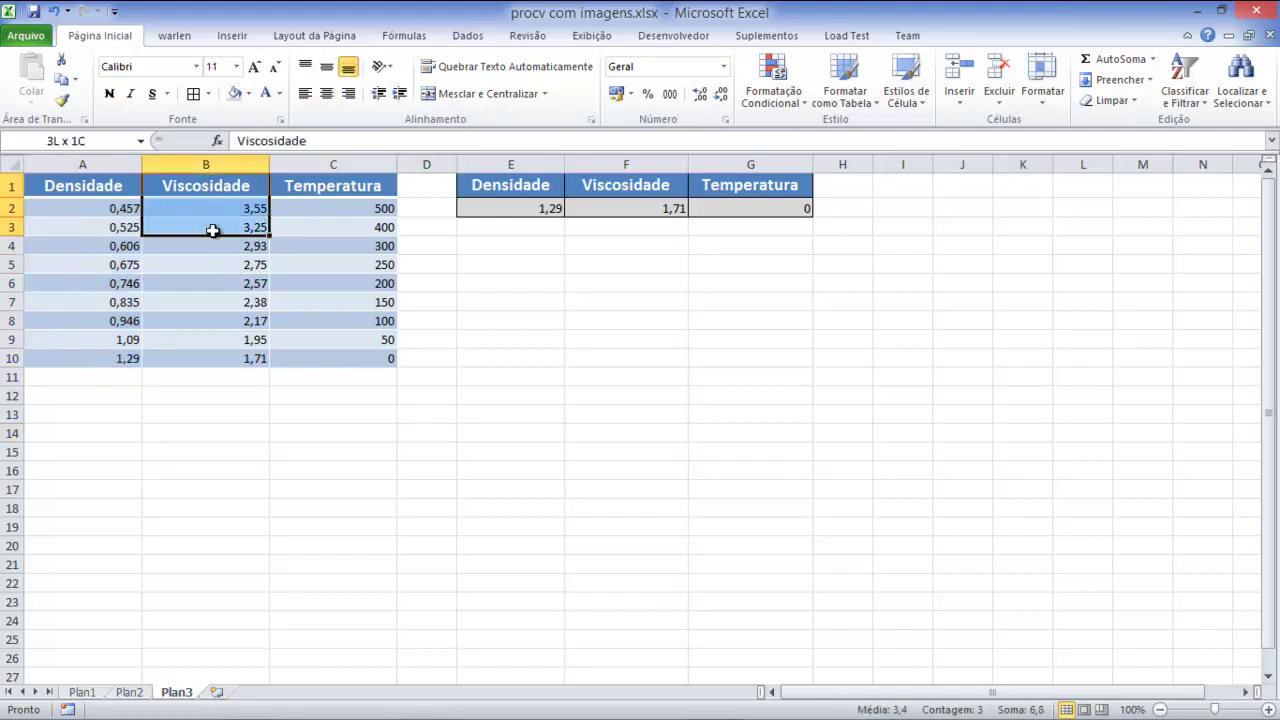
mouse_move(209, 186)
mouse_down()
mouse_move(203, 358)
mouse_move(220, 605)
mouse_up()
drag(106, 355, 110, 186)
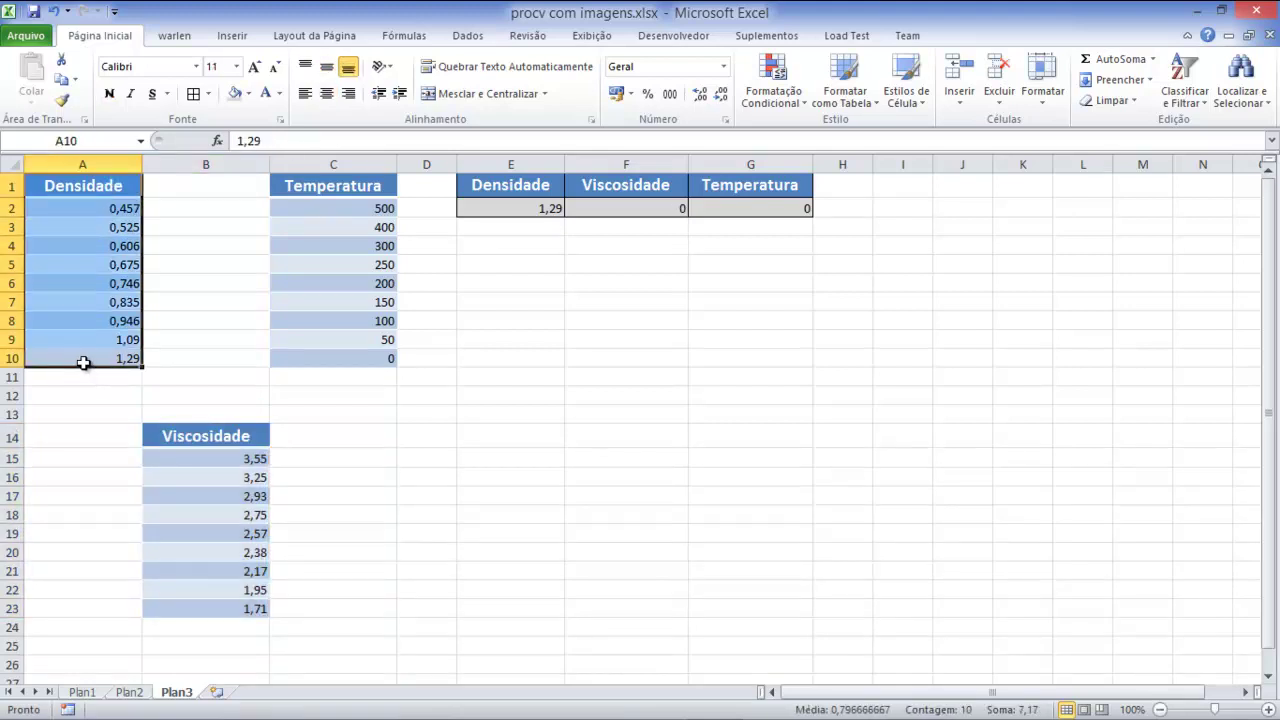
drag(83, 366, 175, 350)
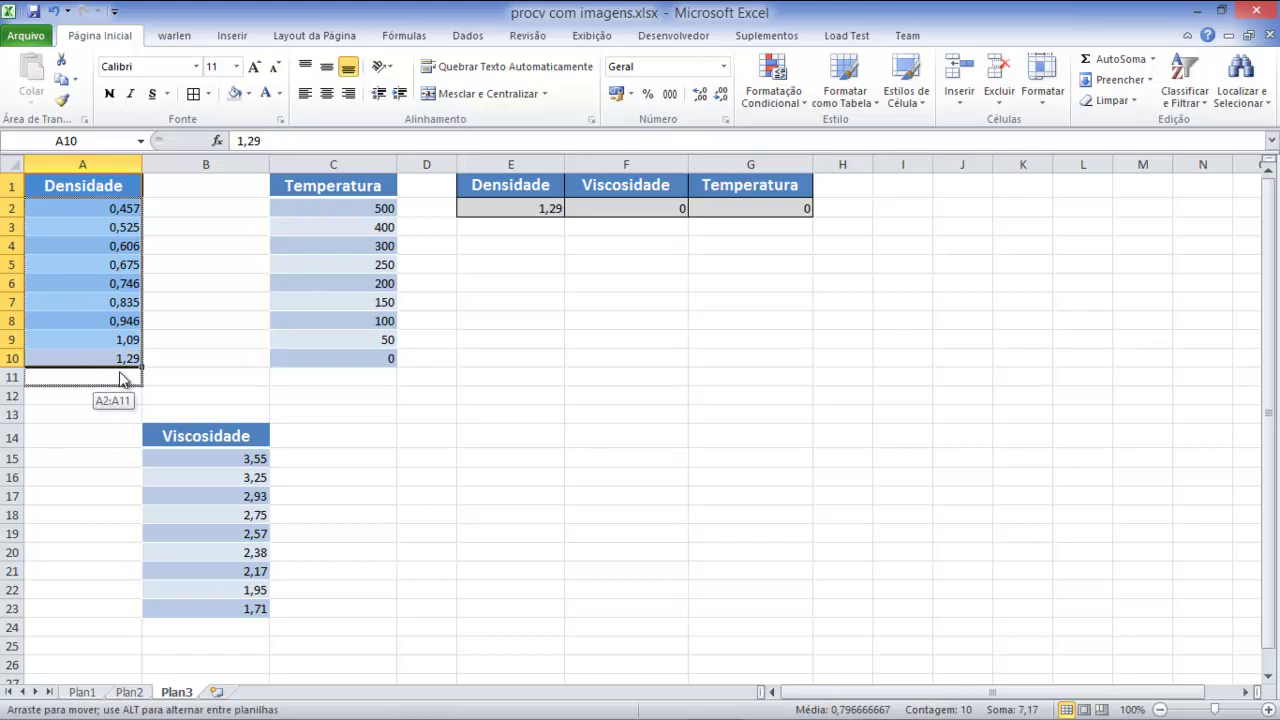
mouse_move(205, 445)
mouse_down()
mouse_move(200, 606)
mouse_move(170, 565)
mouse_move(123, 362)
mouse_up()
click(568, 486)
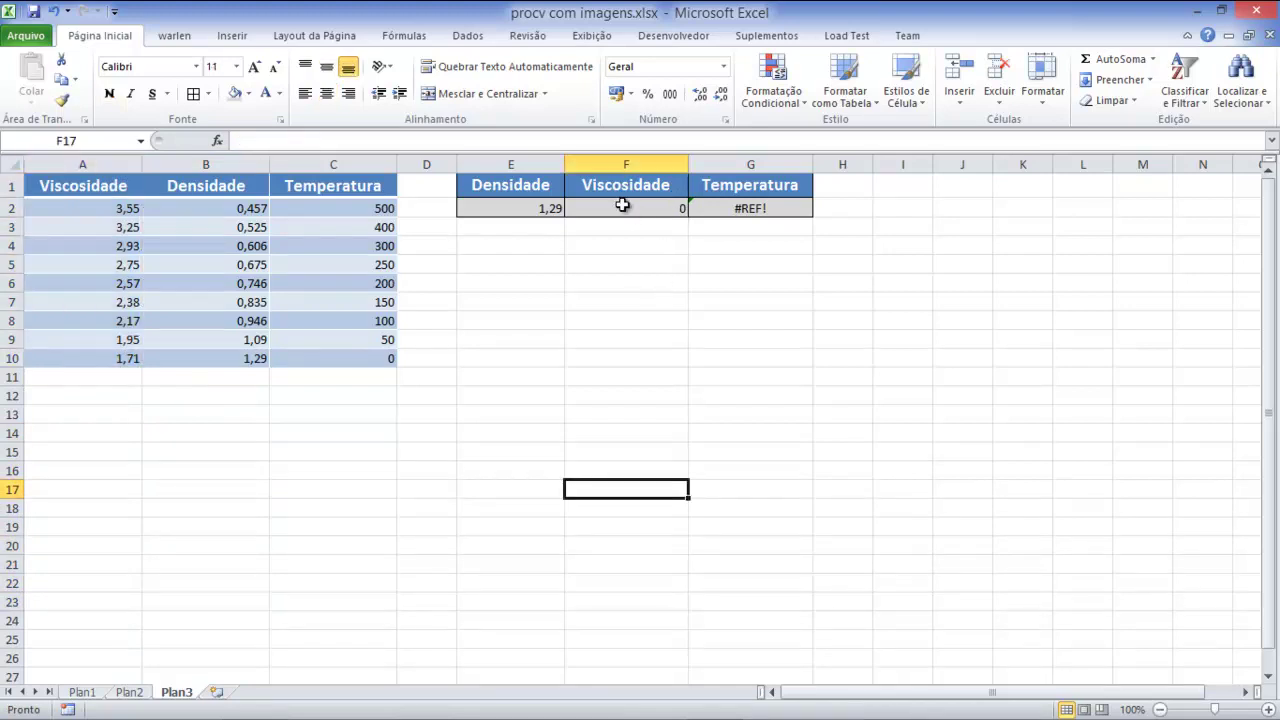
Step: Delete the lookup formulas in F2:G2 and review the Densidade values in B2:B10
drag(627, 213, 734, 214)
key(Delete)
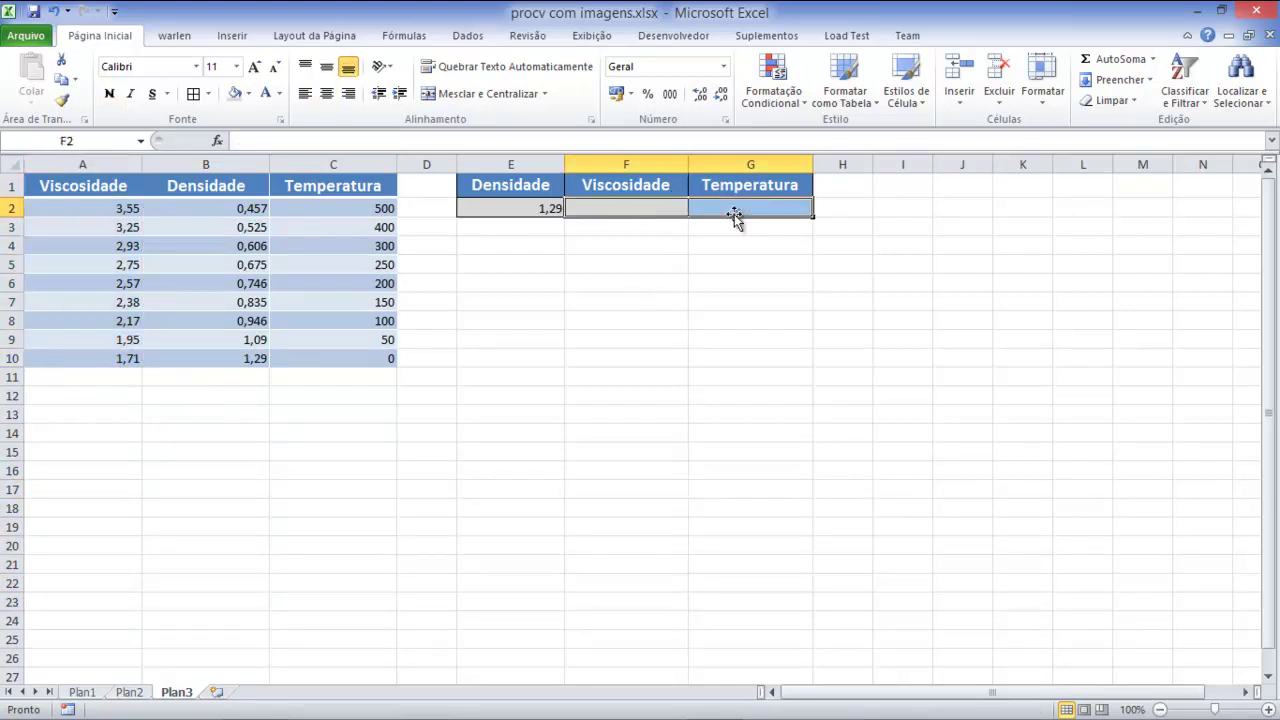
click(548, 210)
click(588, 264)
click(611, 208)
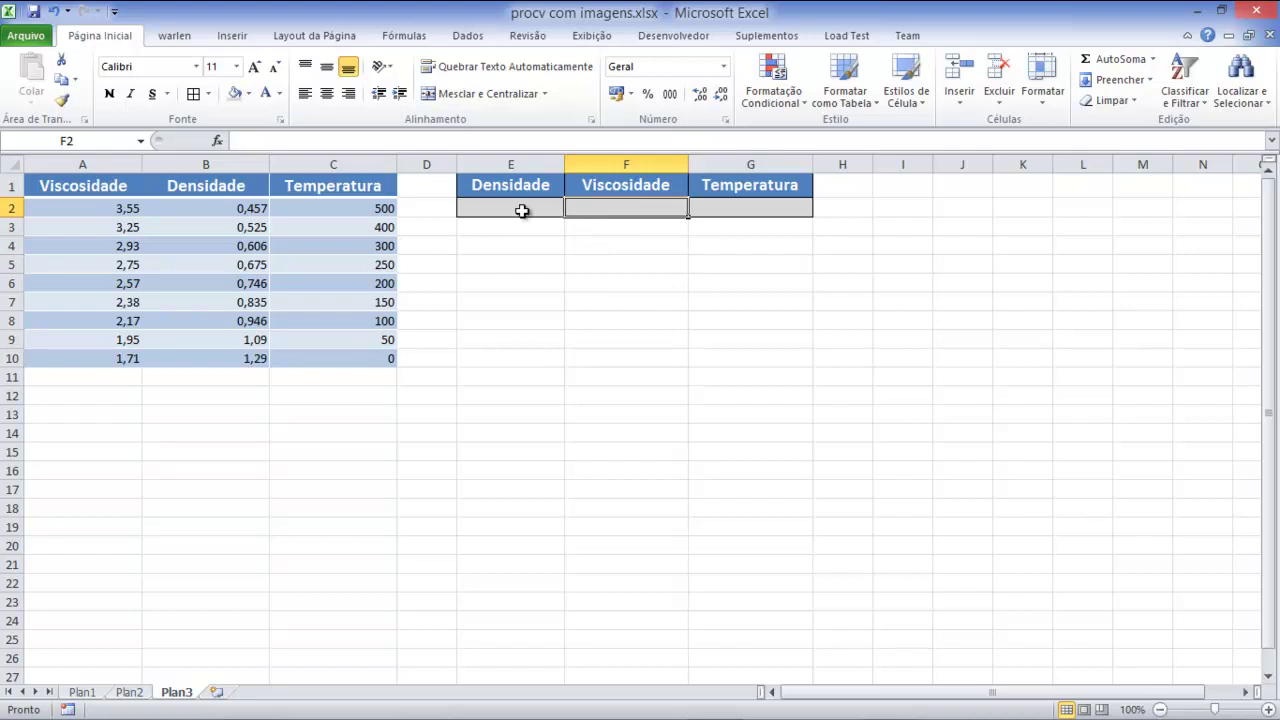
drag(216, 208, 215, 358)
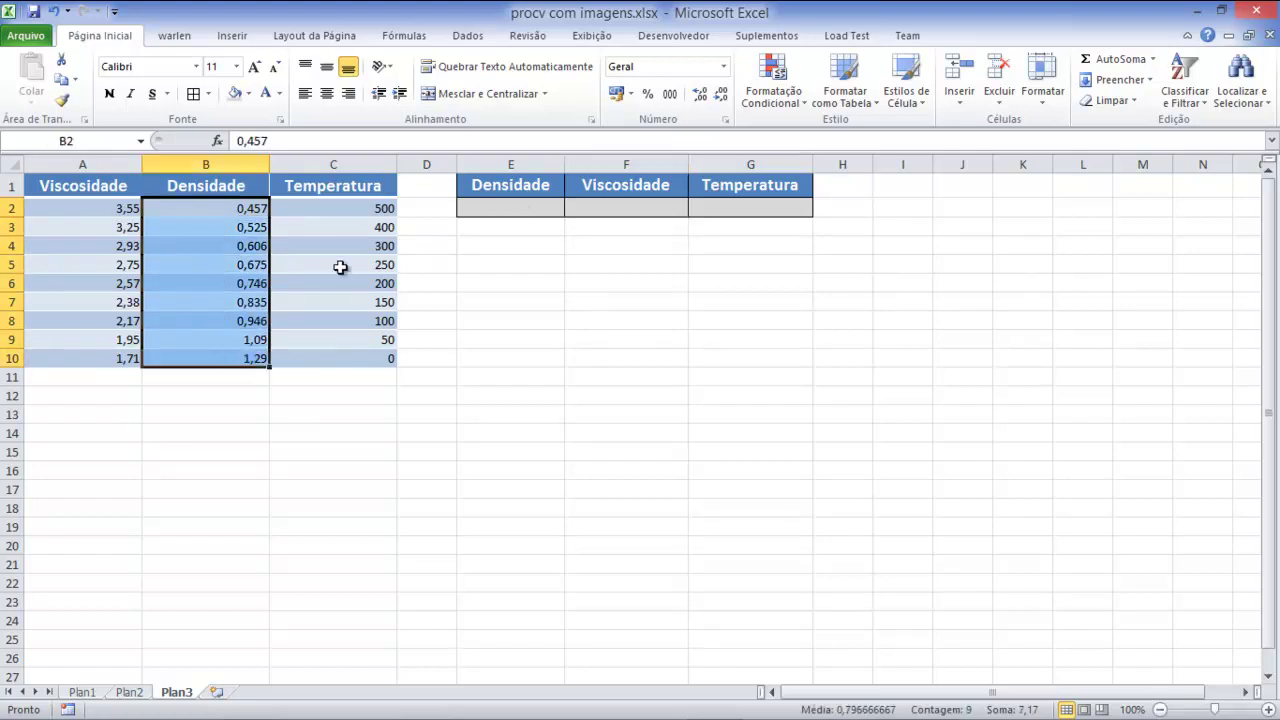
click(607, 204)
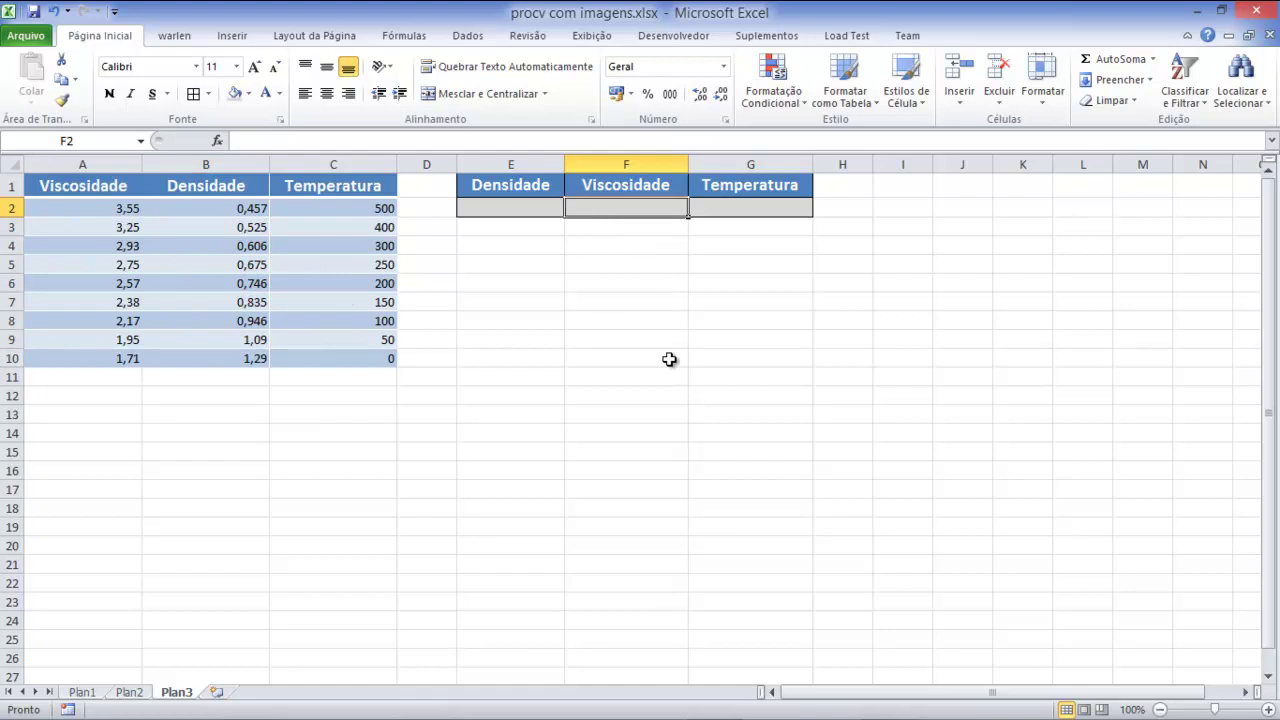
Step: Enter =PROCV(E2;A1:C10;1;FALSO) in F2 for an exact-match lookup of E2's density
text(=PROCV()
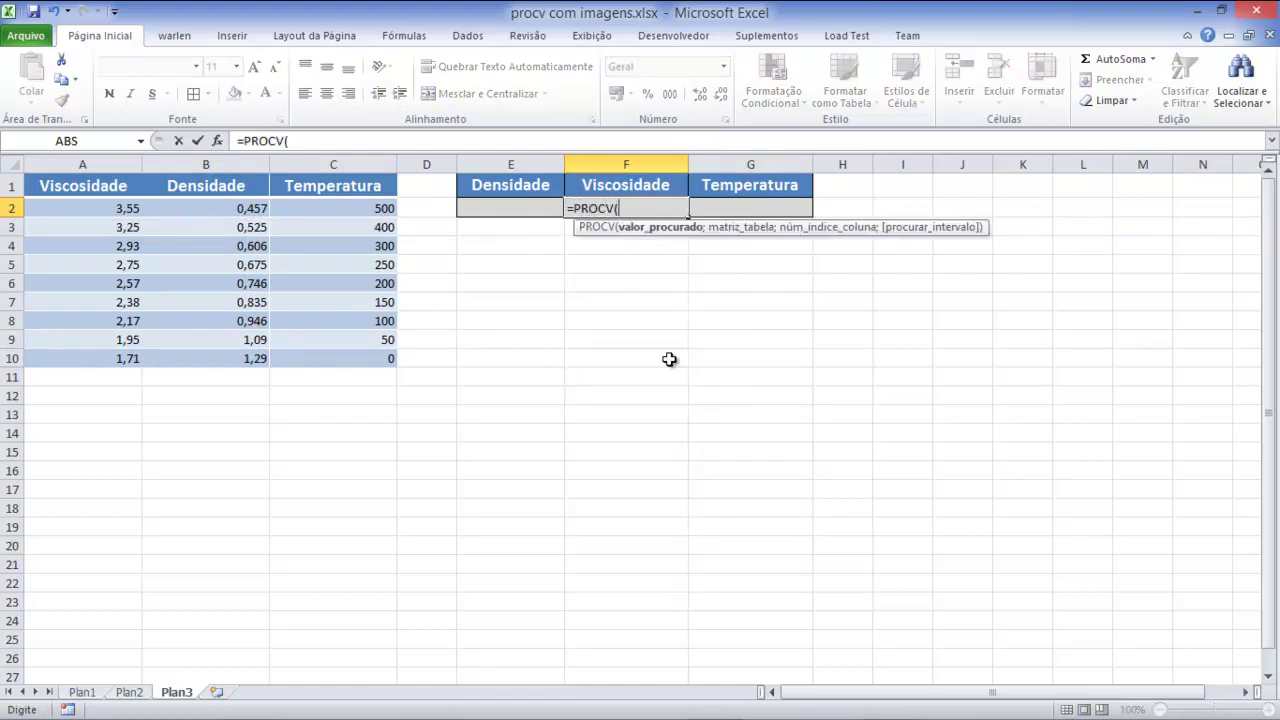
click(518, 208)
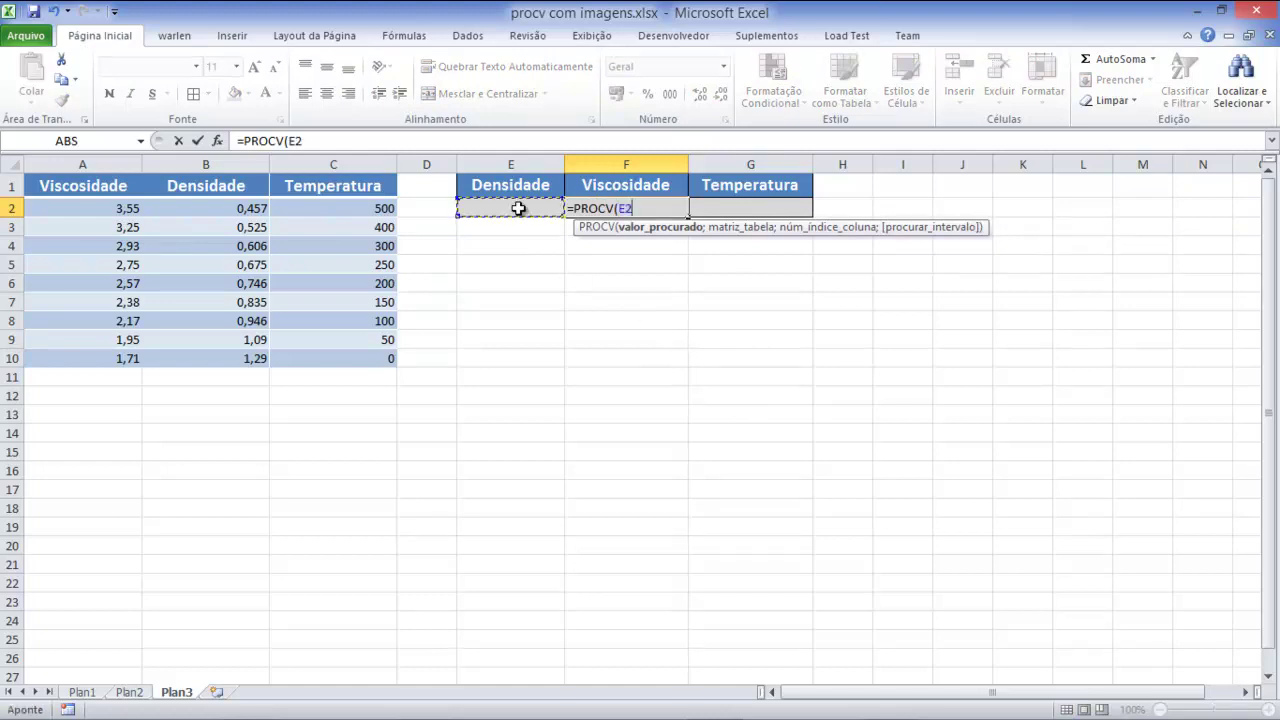
text(;)
mouse_move(106, 186)
mouse_down()
mouse_move(233, 197)
mouse_move(322, 352)
mouse_up()
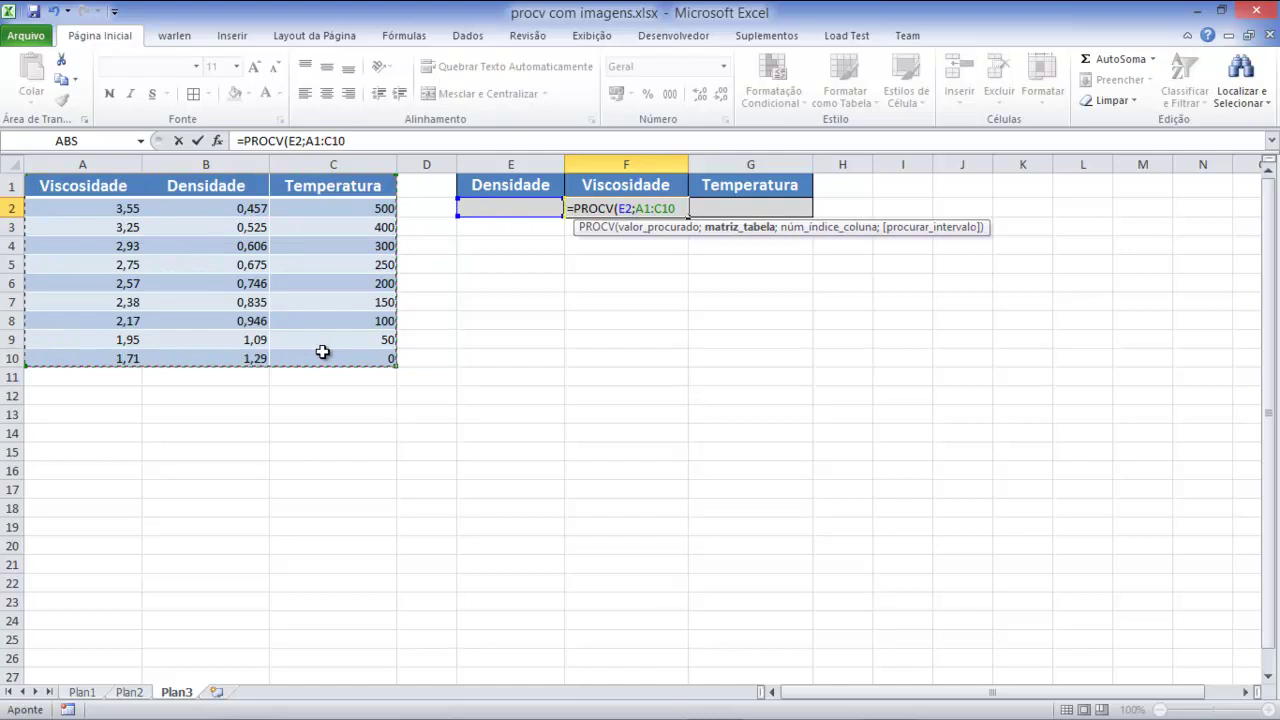
text(;)
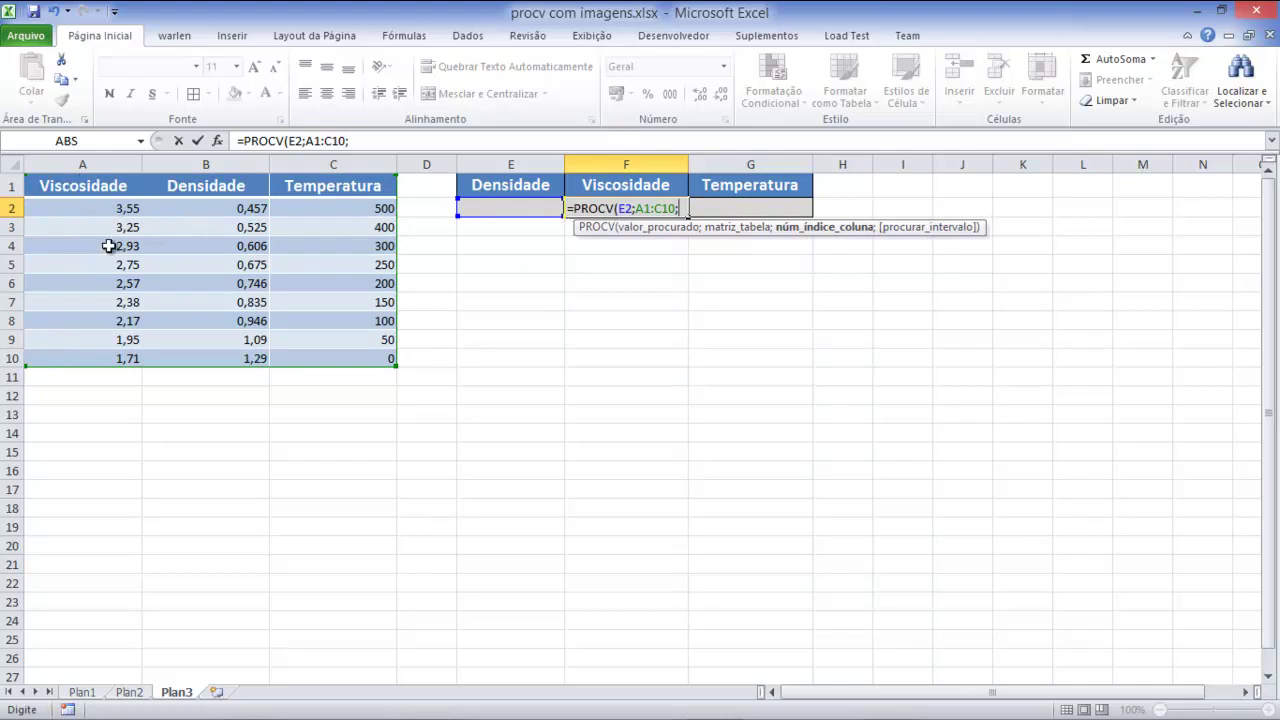
text(;)
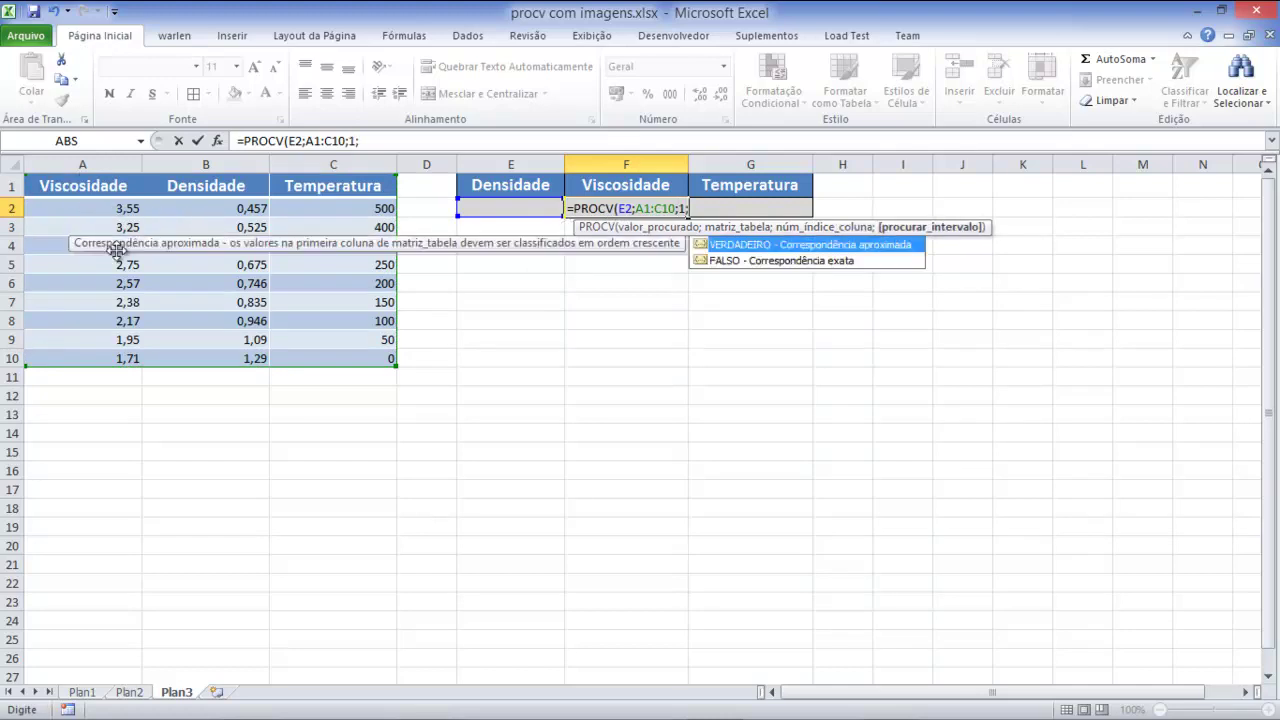
double_click(801, 261)
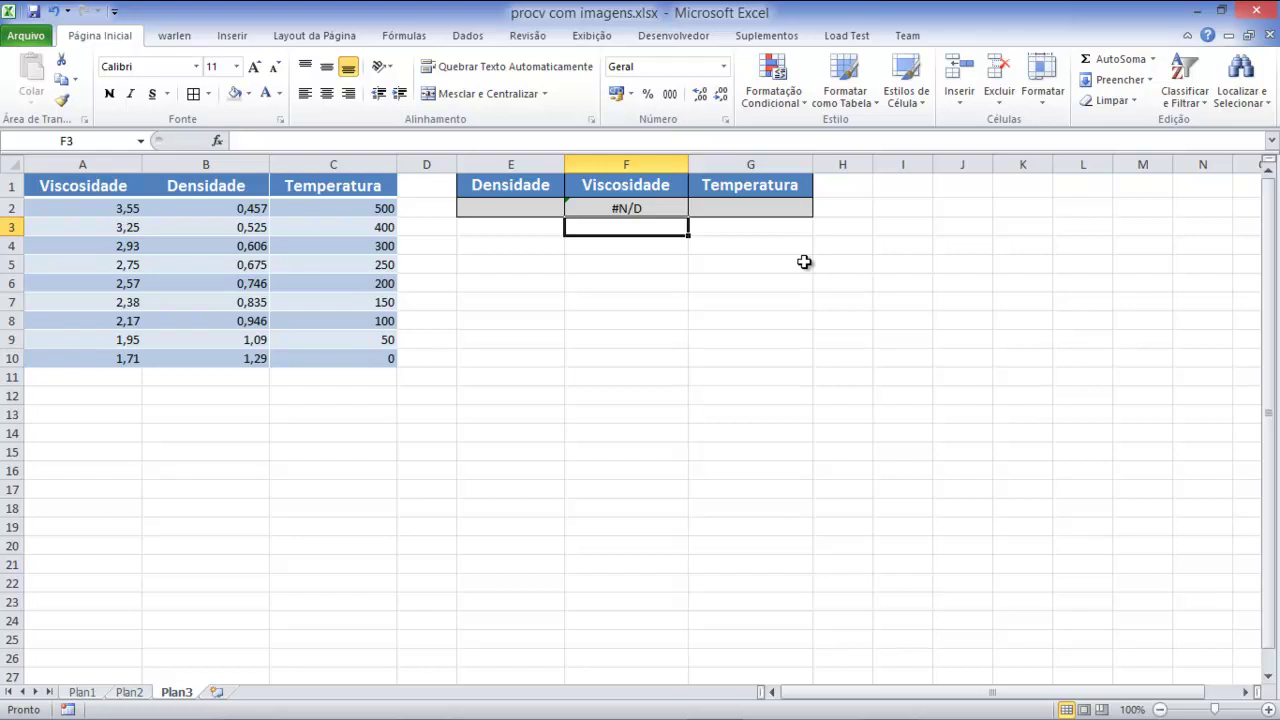
click(485, 207)
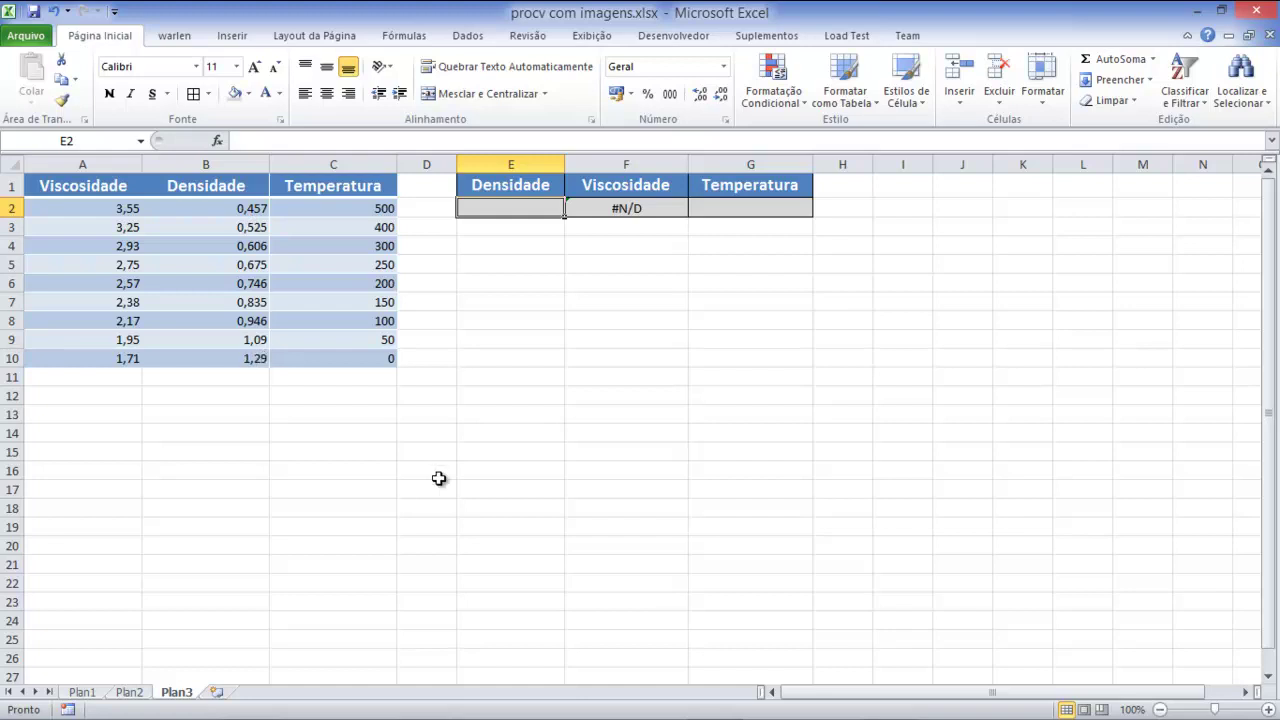
Step: Enter density 1,29 in E2 and compare the #N/D result against the table's B10 value
text(1,29)
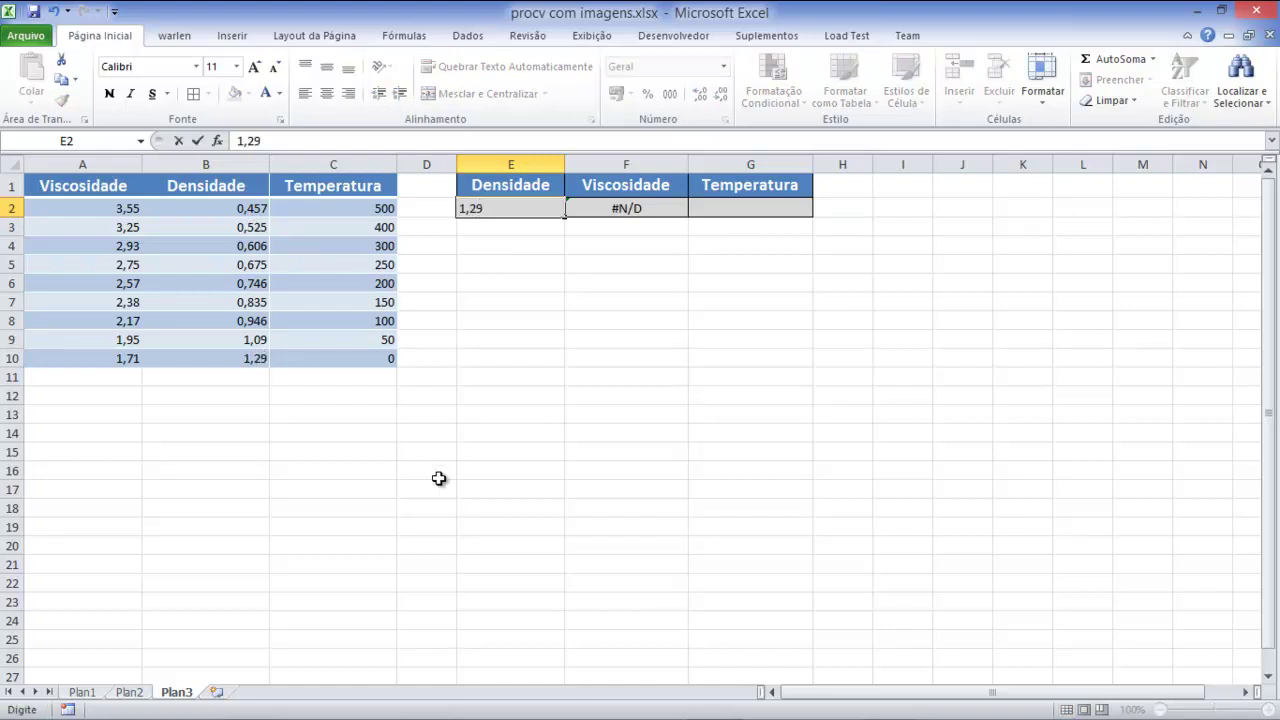
key(Return)
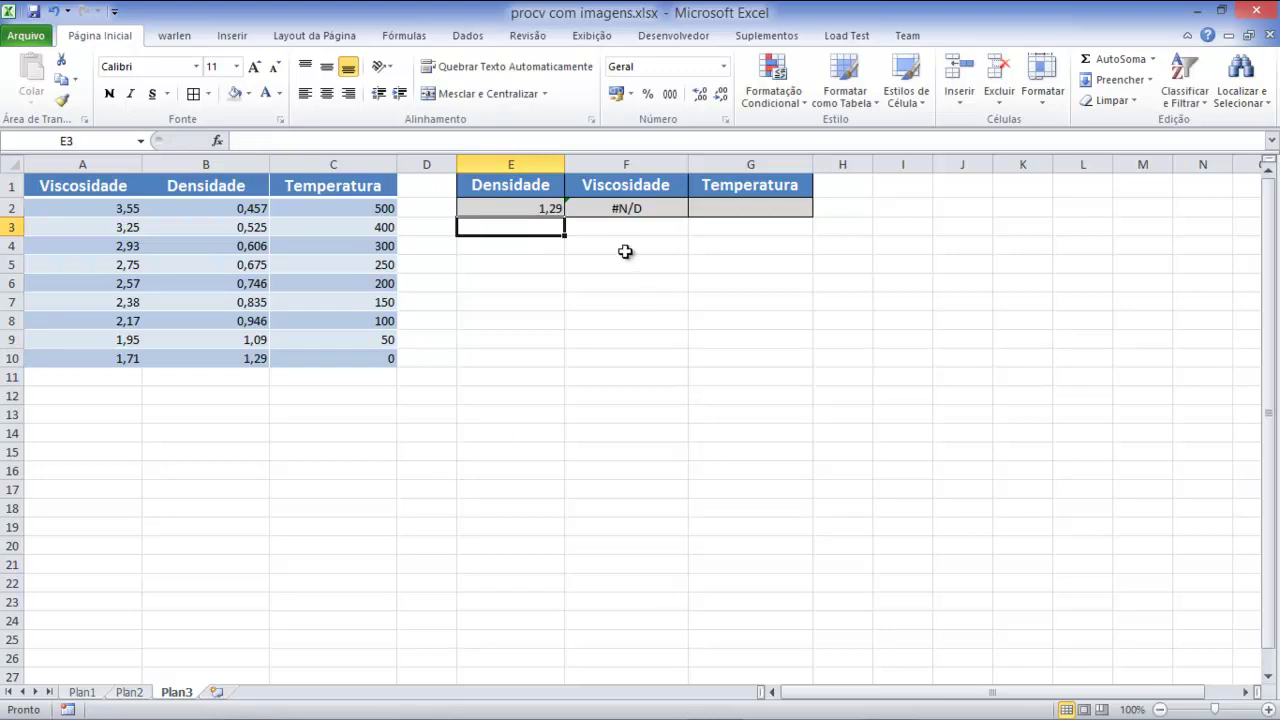
click(614, 213)
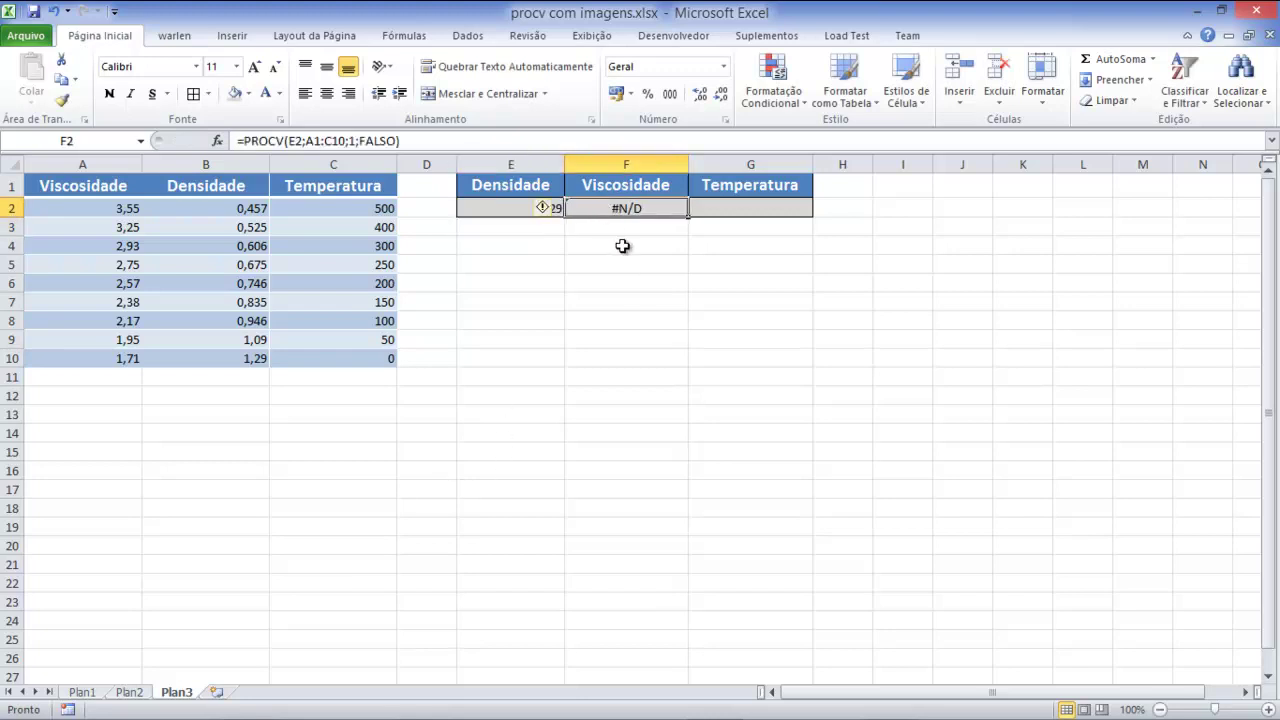
click(594, 282)
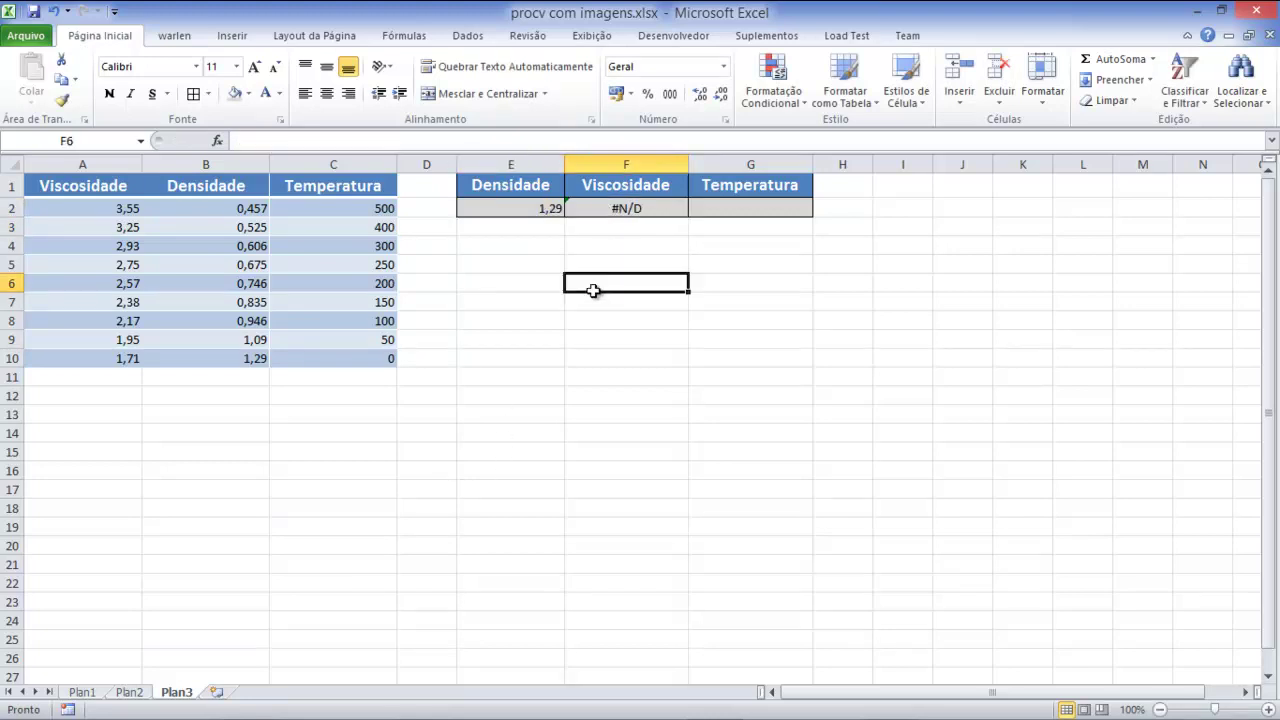
click(262, 366)
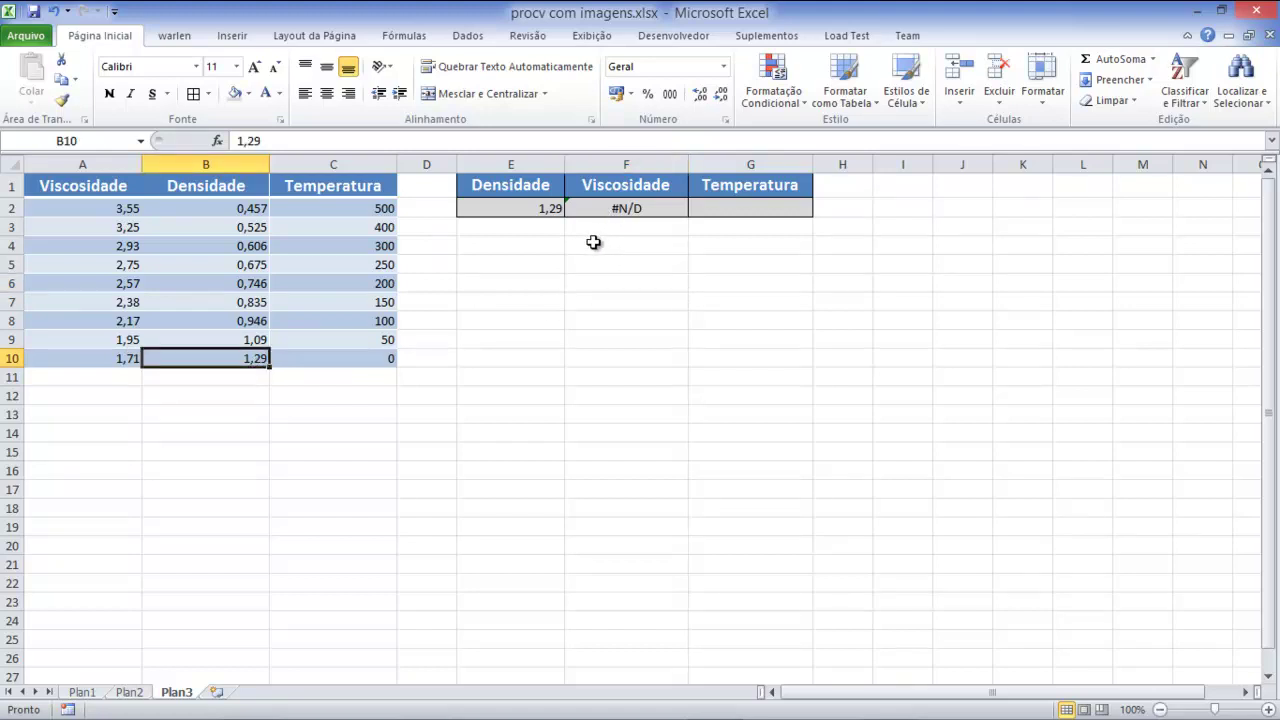
click(516, 210)
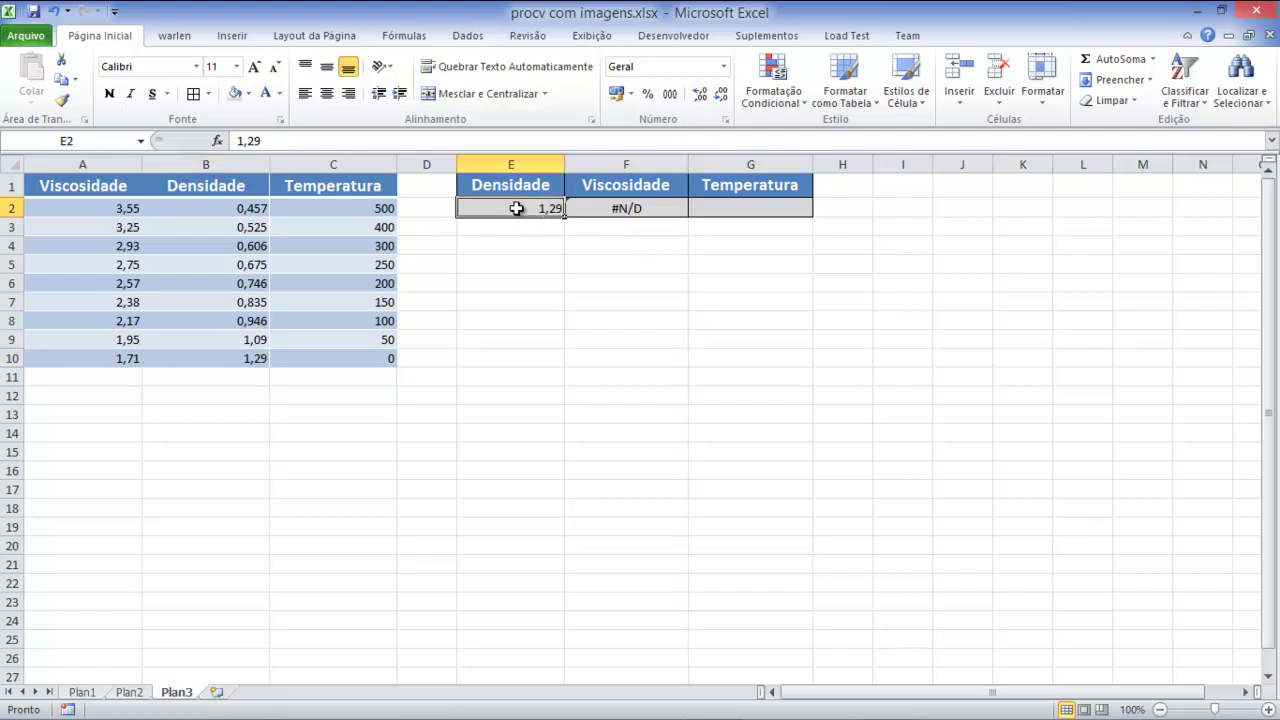
Step: Edit the column index argument in F2's PROCV formula, then clear the E2:F2 lookup cells
drag(100, 186, 95, 362)
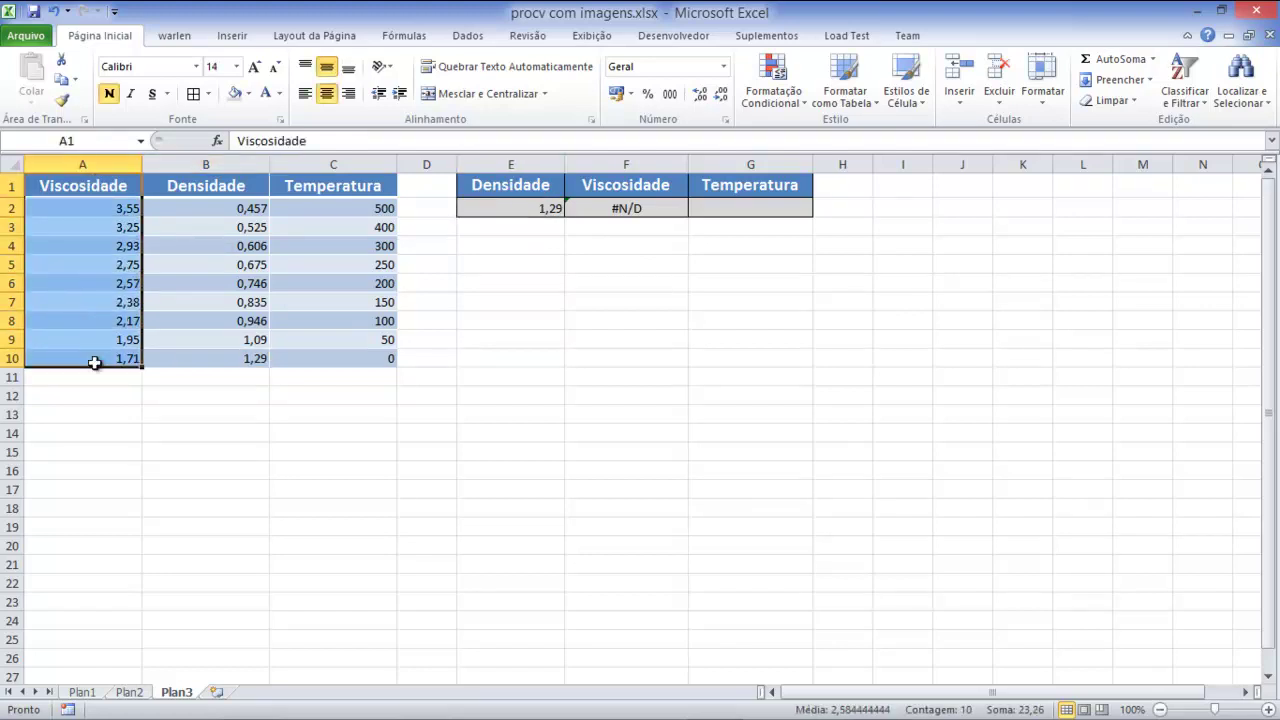
click(722, 312)
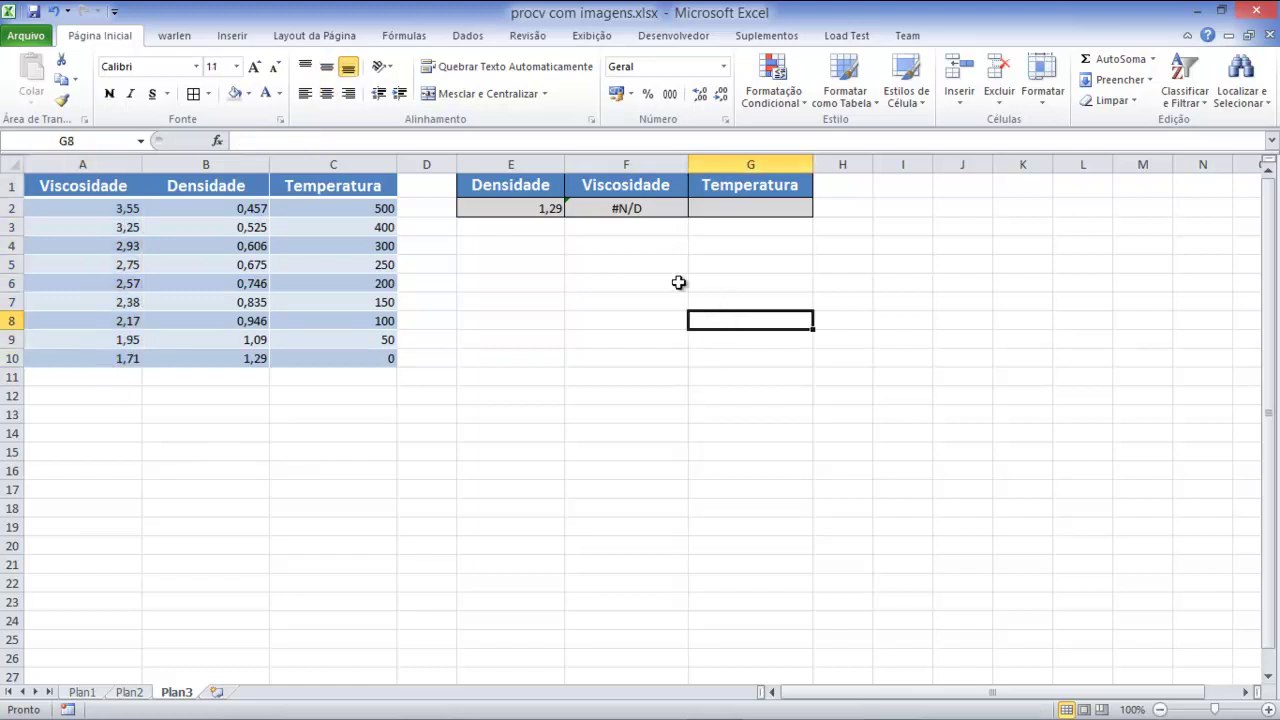
double_click(624, 208)
click(845, 228)
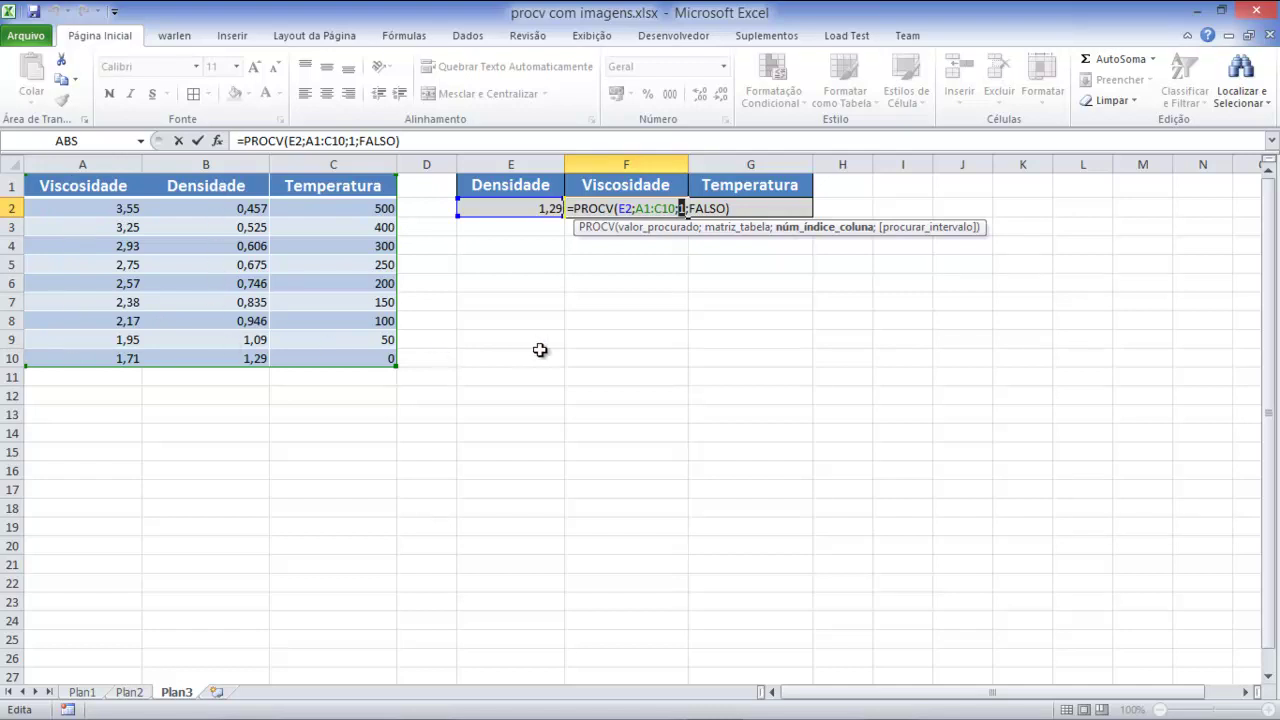
key(ctrl+Return)
click(556, 281)
drag(536, 213, 582, 206)
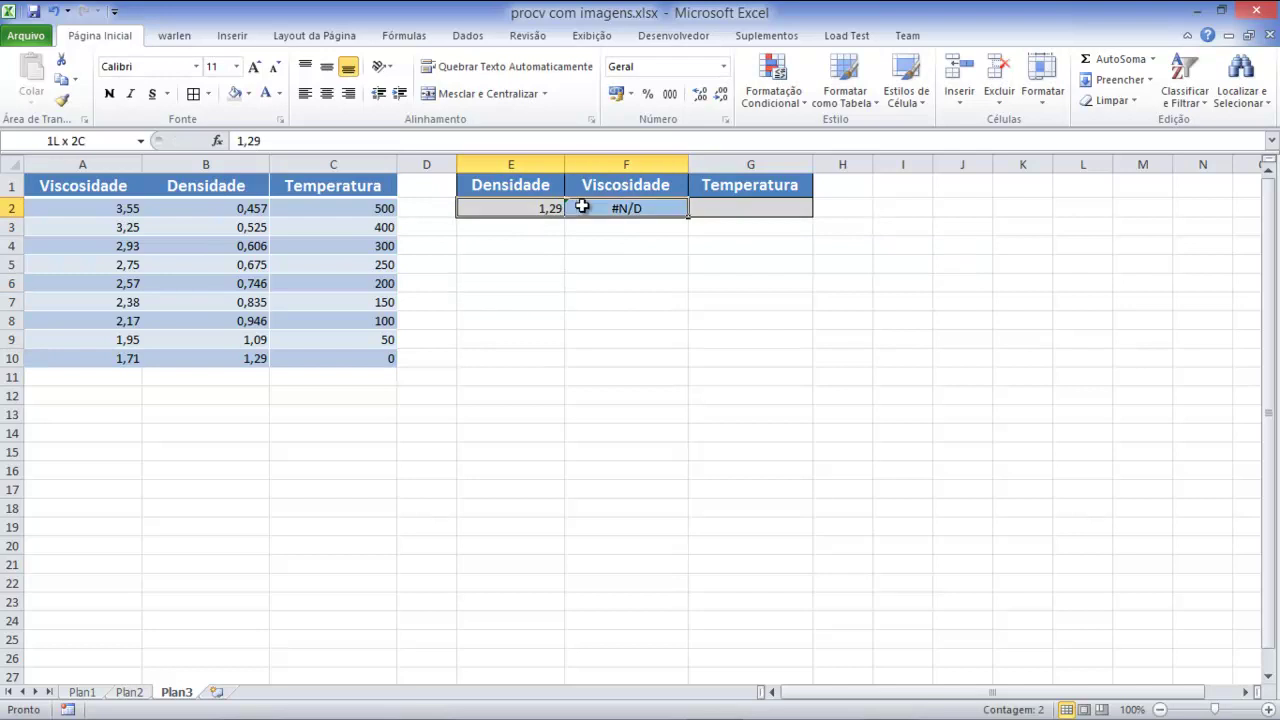
key(Delete)
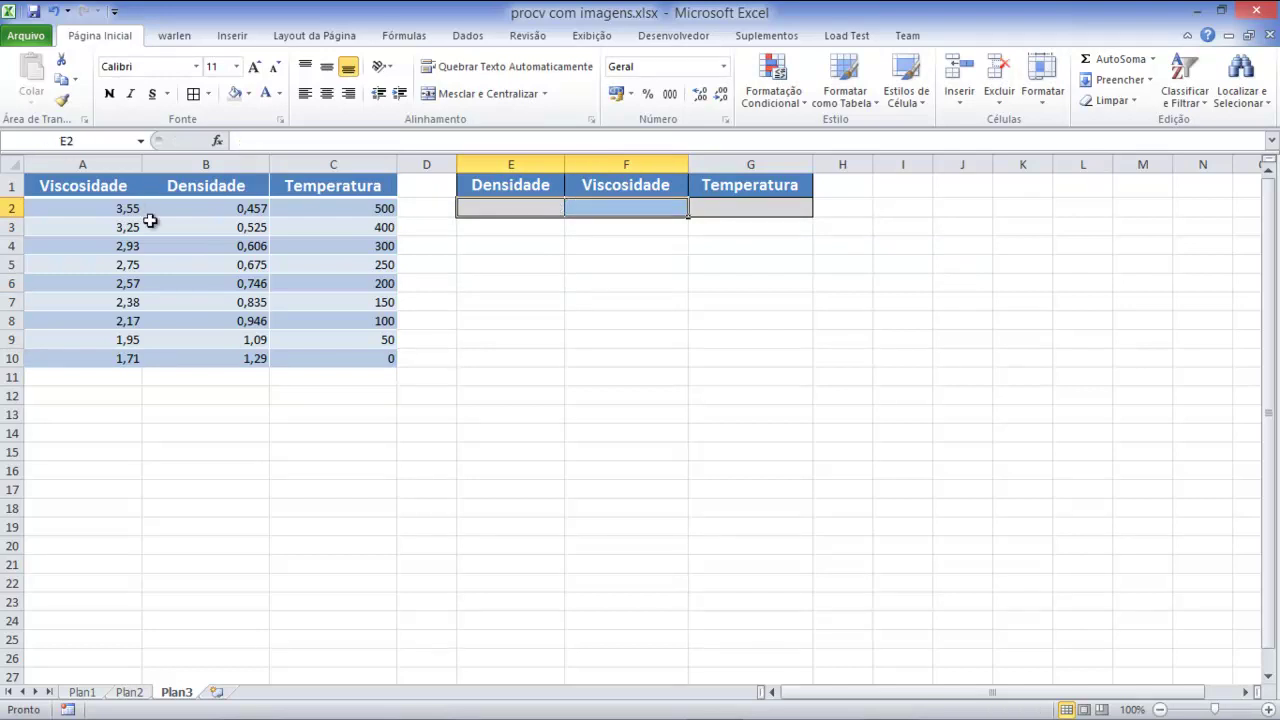
drag(205, 194, 211, 636)
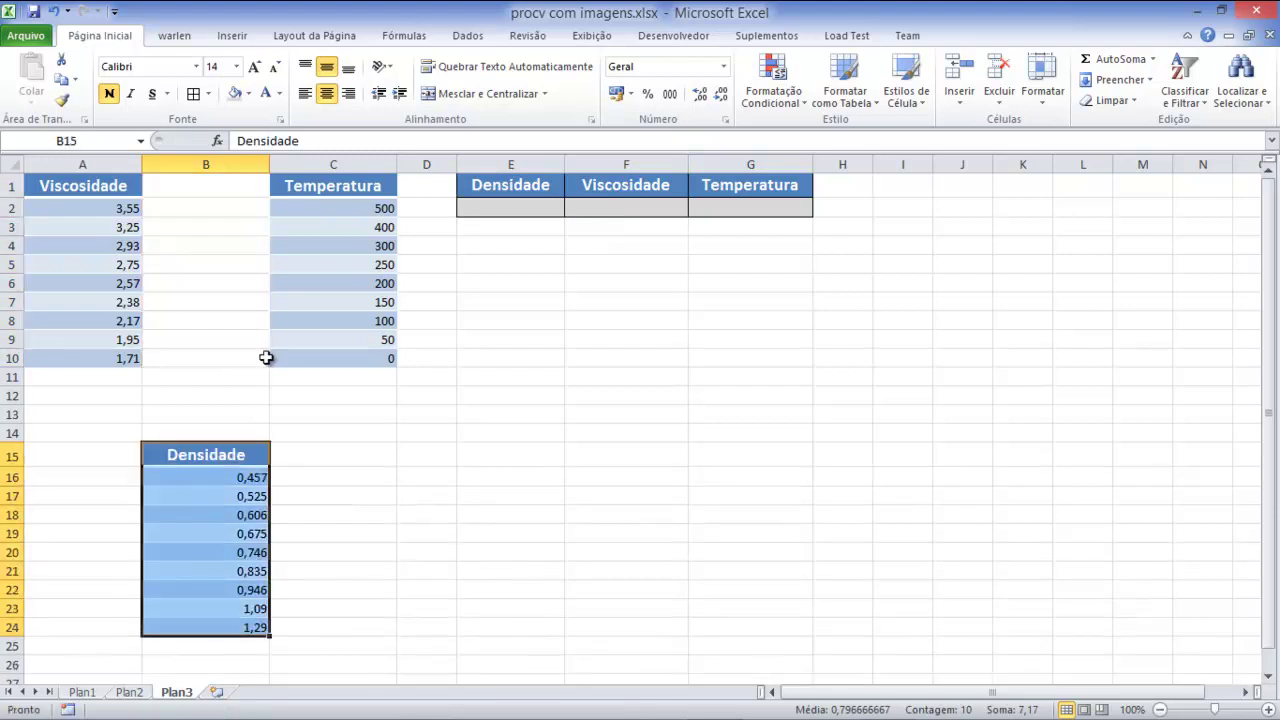
Step: Restore the Densidade, Viscosidade, Temperatura column order so density 1,29 returns 1,71 and 0
key(ctrl+z)
key(ctrl+z)
key(ctrl+z)
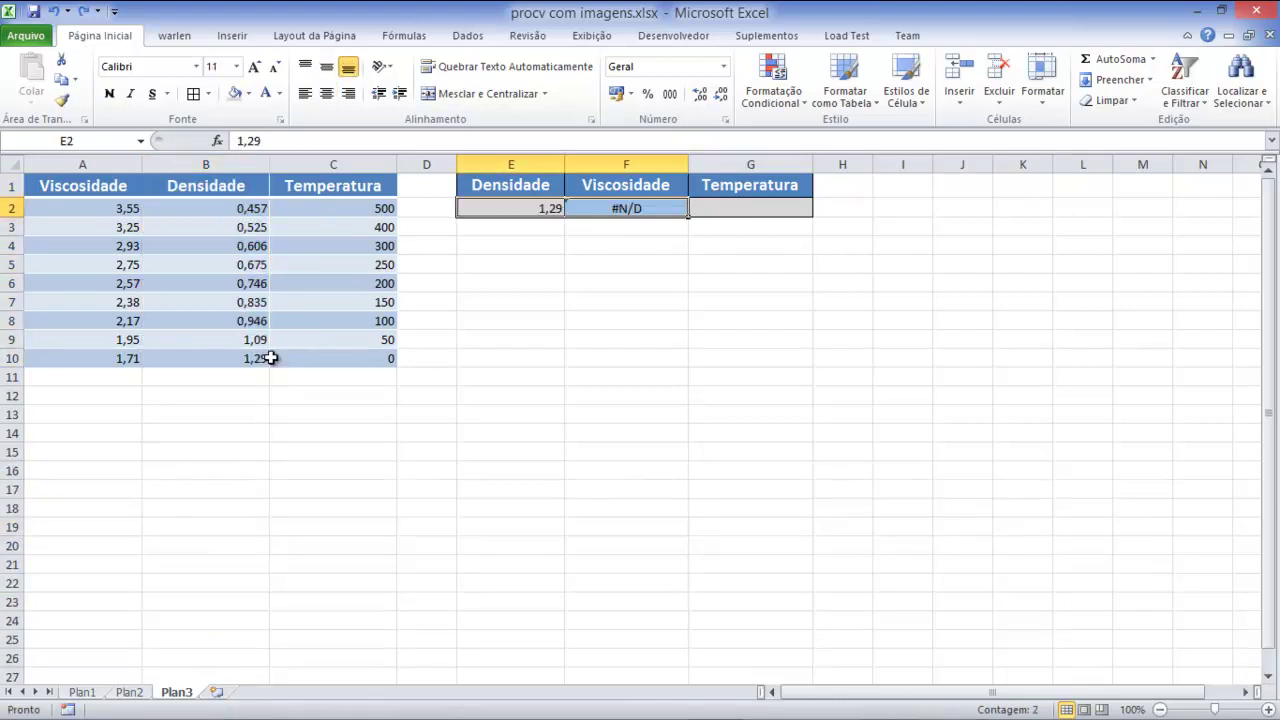
key(ctrl+y)
key(ctrl+y)
key(ctrl+y)
key(ctrl+y)
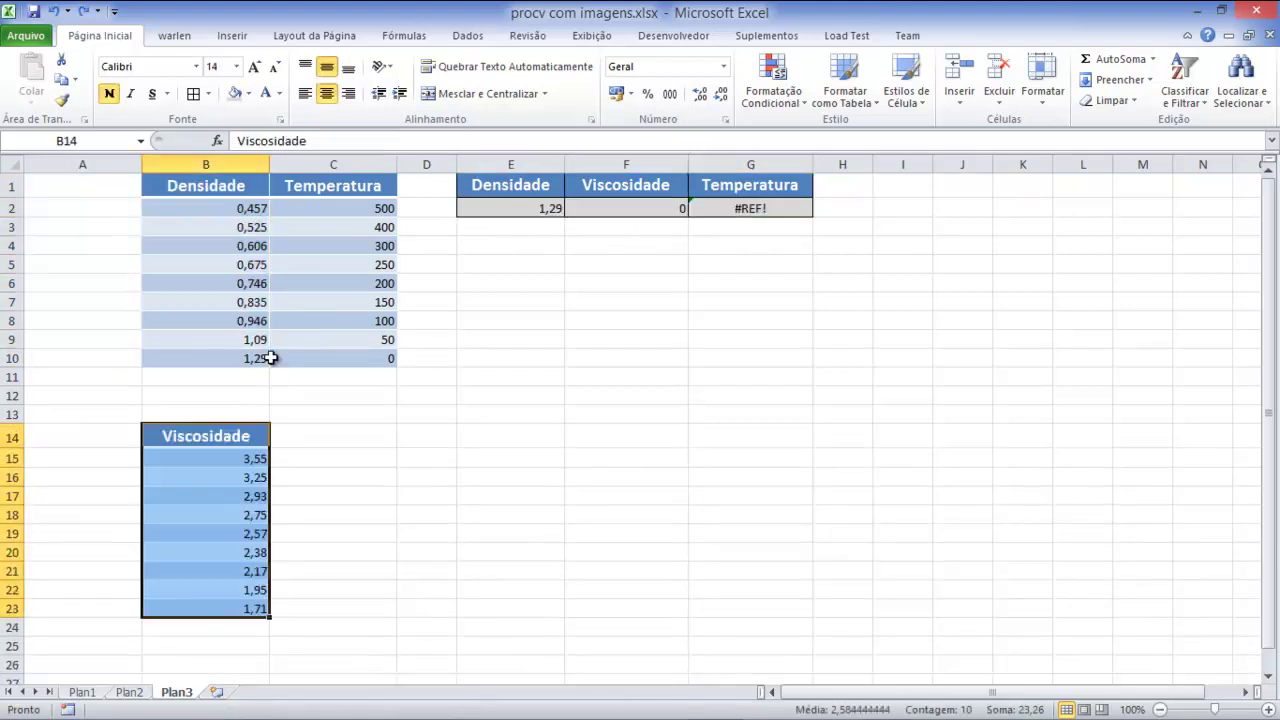
key(ctrl+y)
key(ctrl+y)
key(ctrl+y)
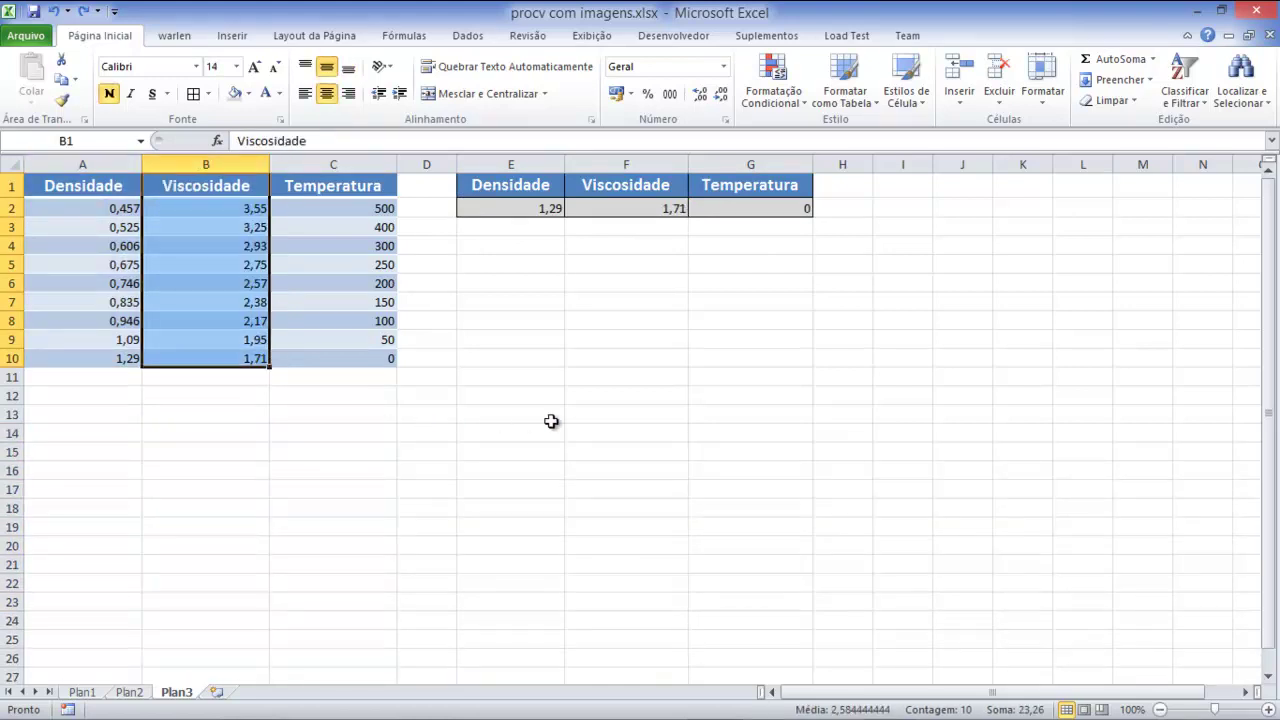
click(551, 415)
mouse_move(98, 190)
mouse_down()
mouse_move(334, 320)
mouse_move(321, 371)
mouse_up()
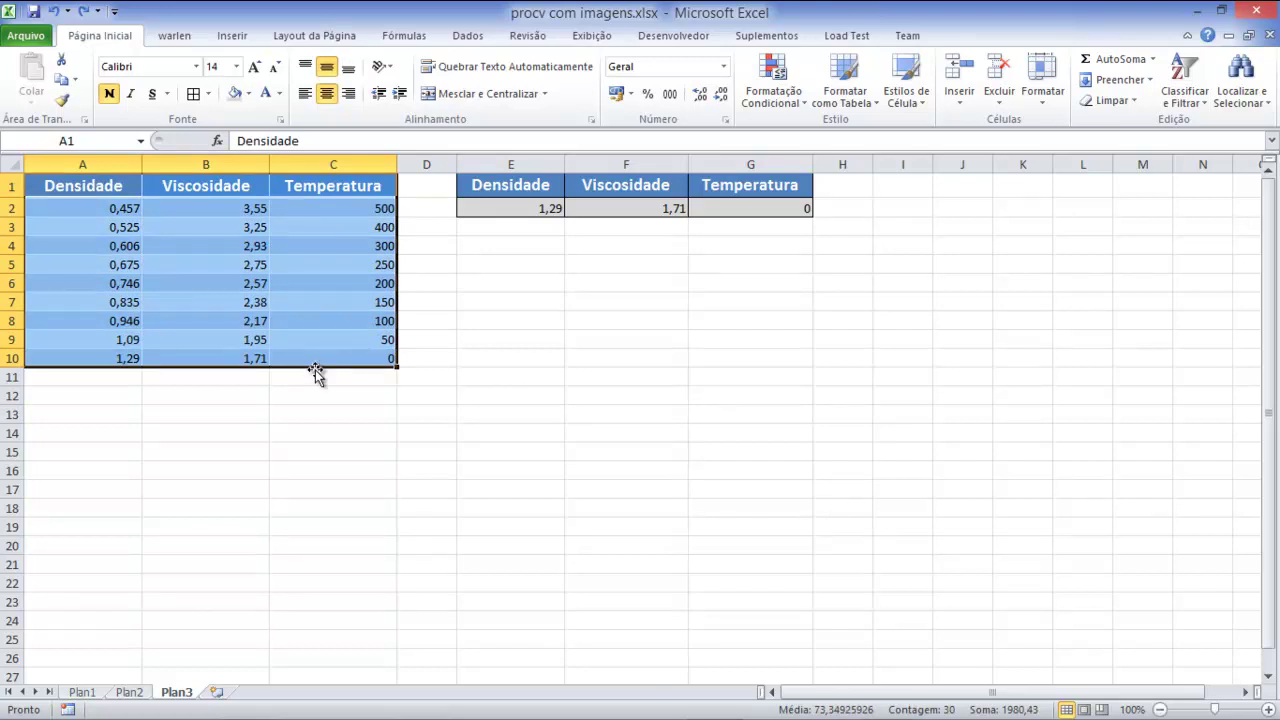
Step: Move the density table to D8:F17 and clear the viscosity and temperature results in F2:G2
mouse_move(280, 368)
mouse_down()
mouse_move(490, 480)
mouse_move(595, 500)
mouse_move(628, 492)
mouse_up()
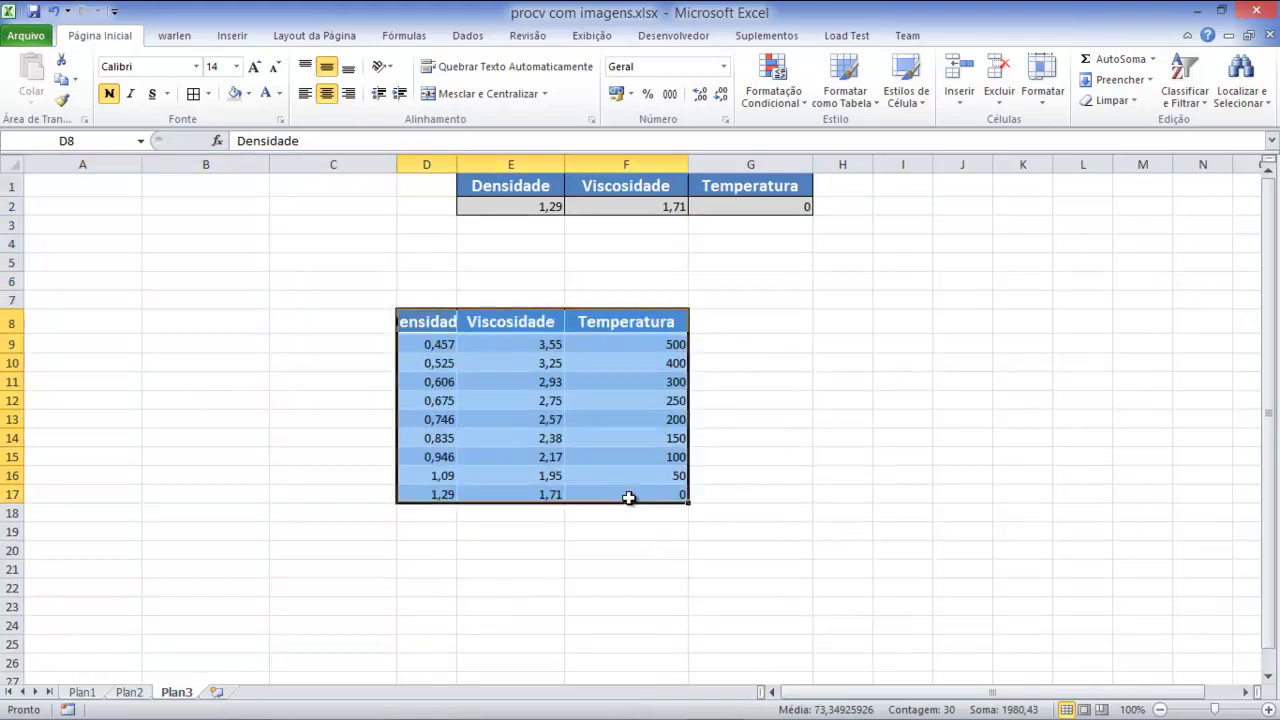
click(841, 420)
drag(636, 206, 777, 219)
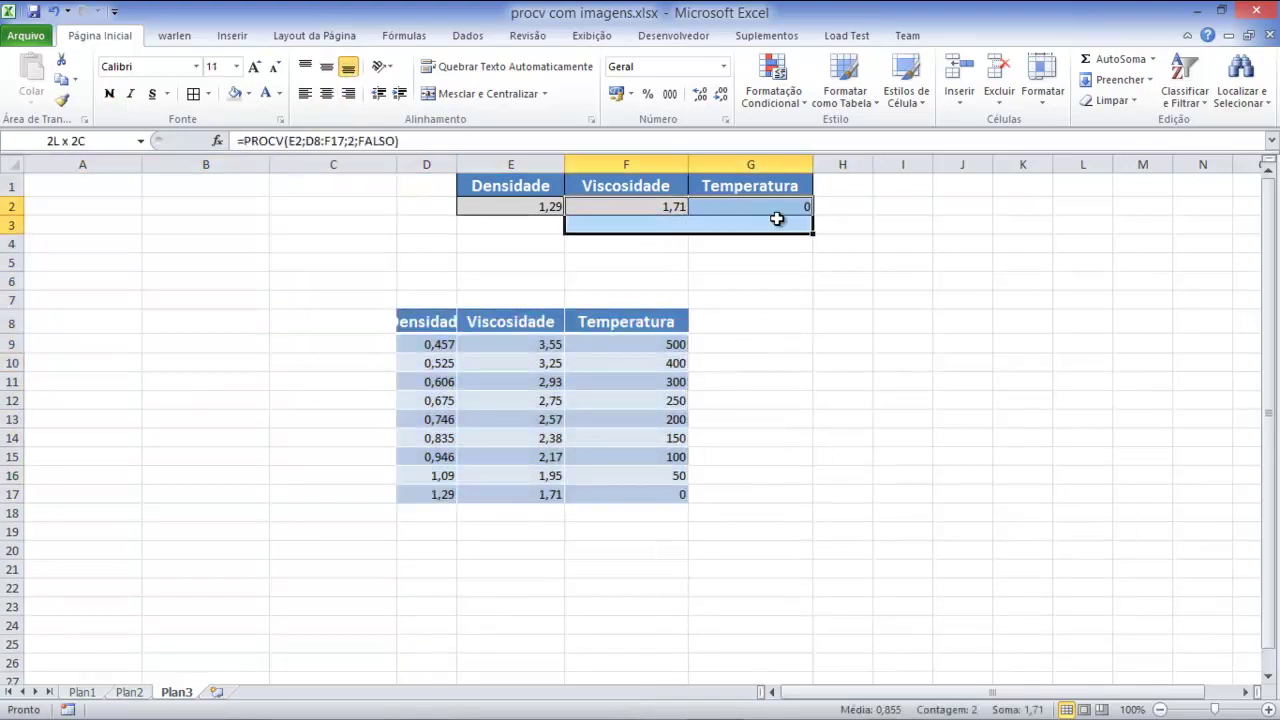
key(Delete)
click(531, 205)
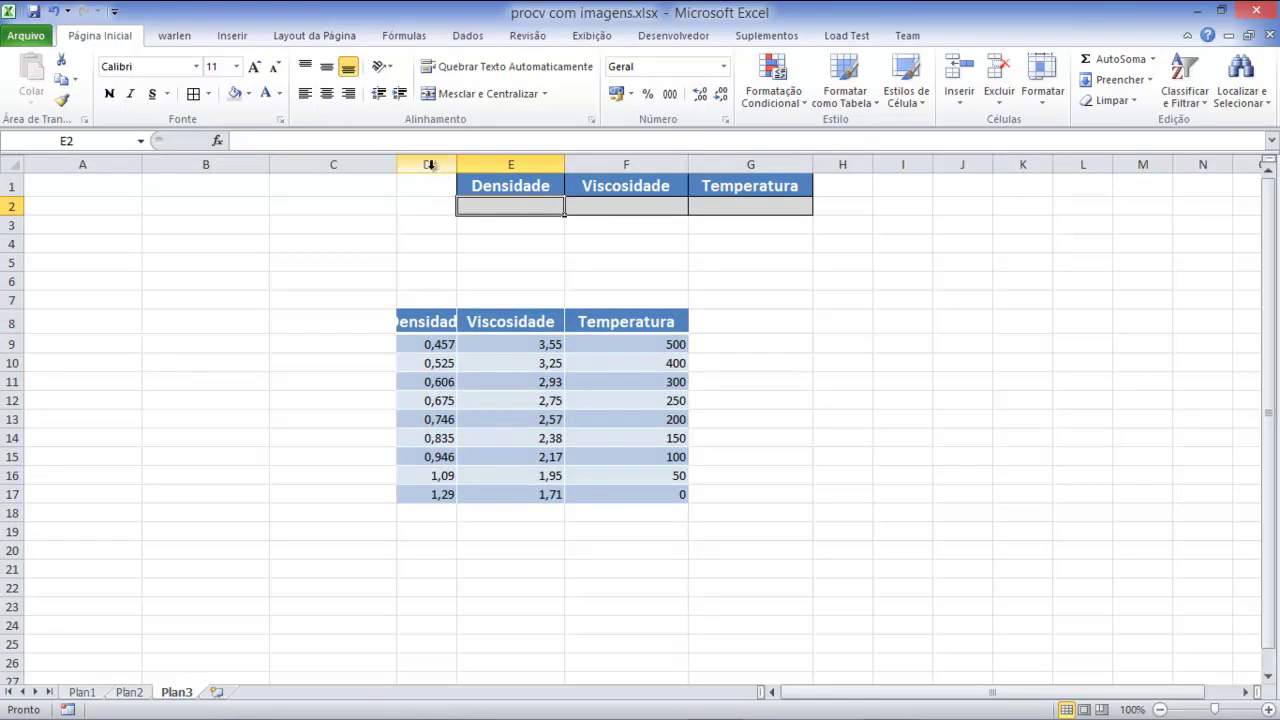
Step: Enter =PROCV(E2;D8:F17;2;FALSO) in F2 to return the exact-match viscosity
mouse_move(397, 164)
mouse_down()
mouse_move(326, 164)
mouse_move(435, 164)
mouse_up()
click(612, 207)
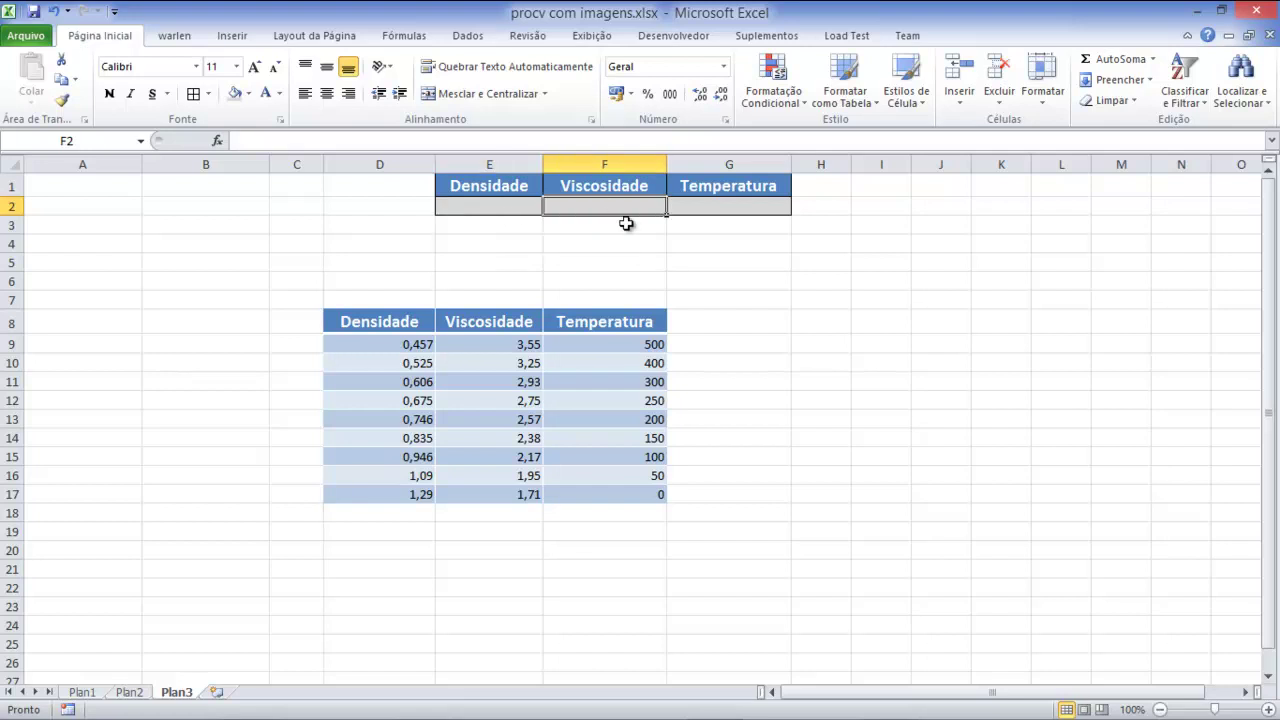
text(=PROC)
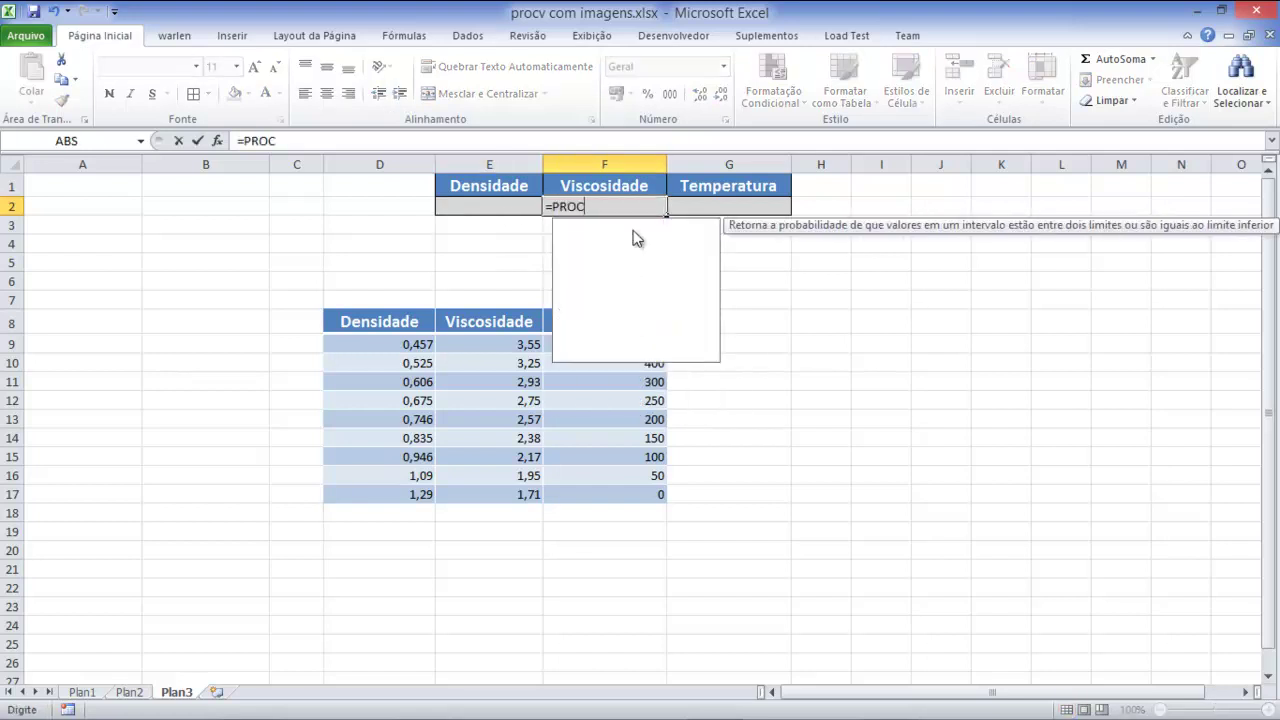
text(V()
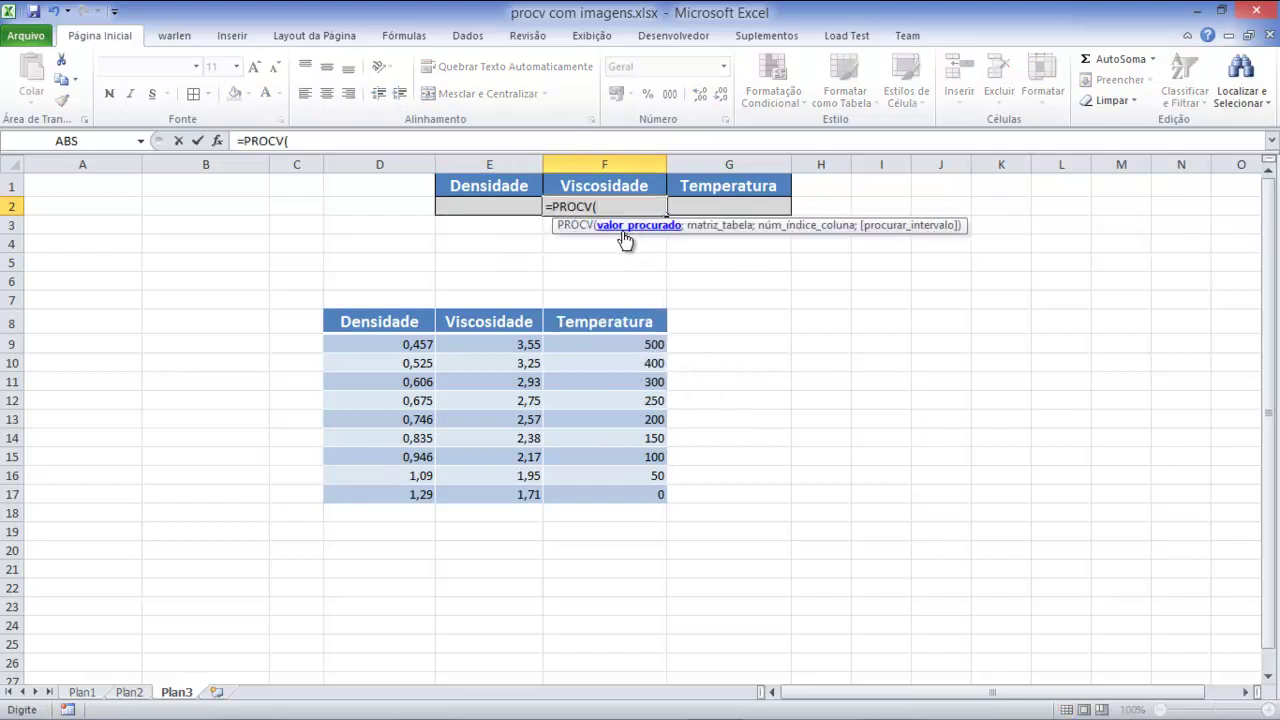
click(490, 203)
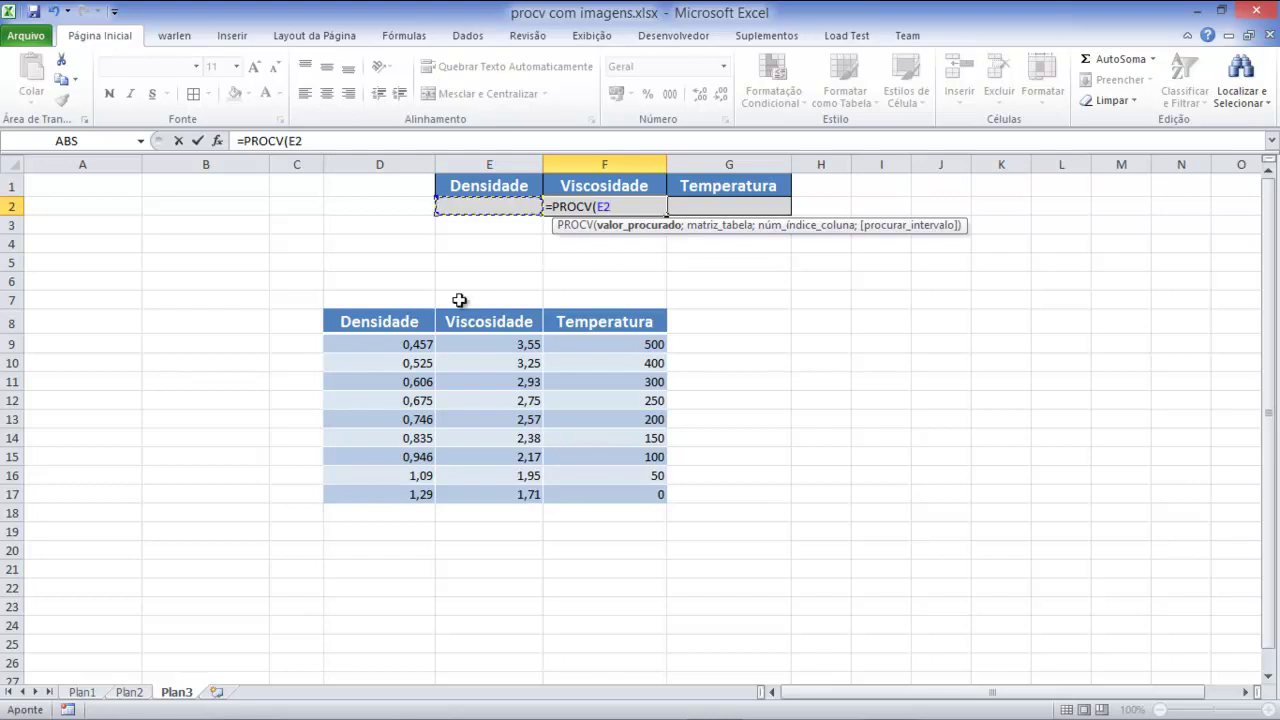
text(;)
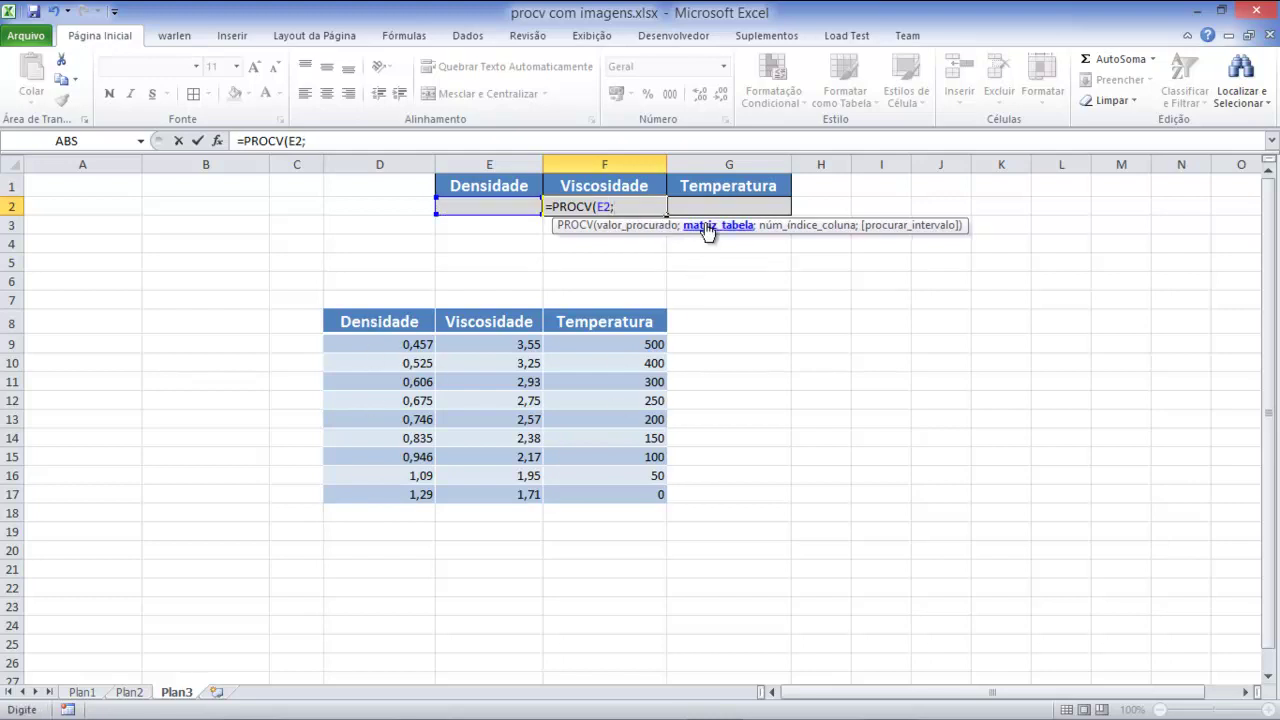
drag(365, 322, 634, 489)
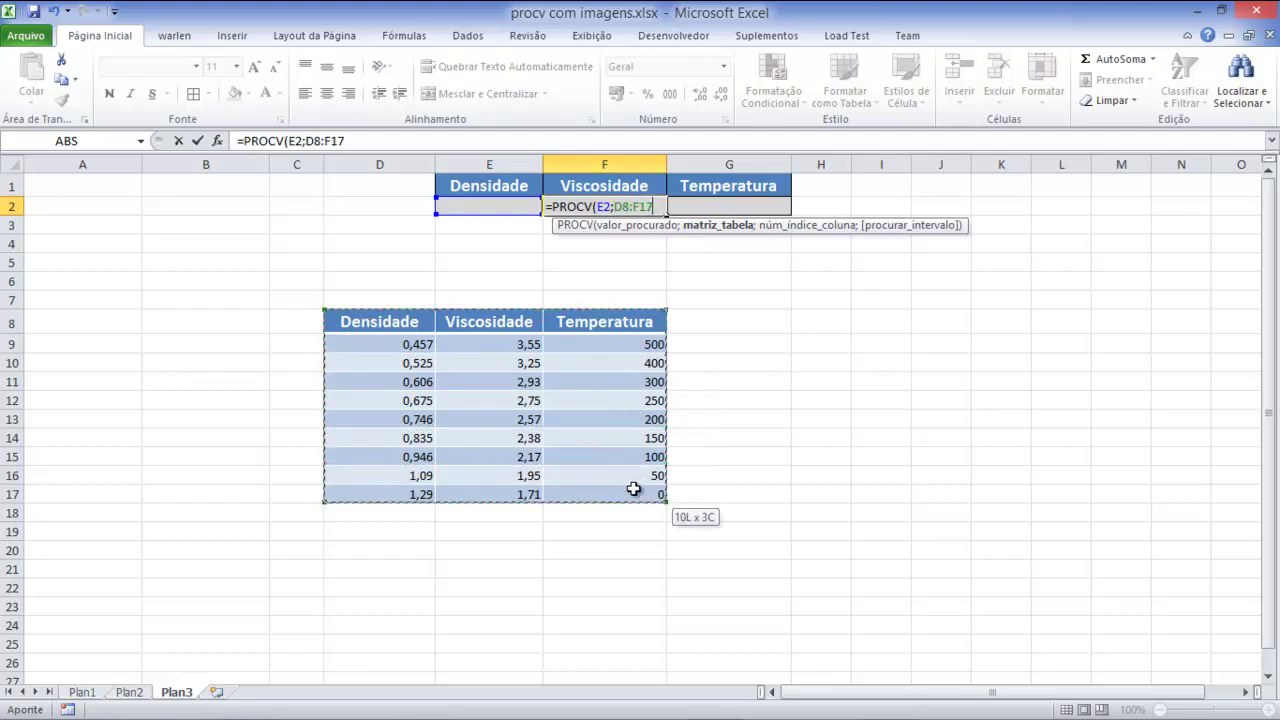
text(;2)
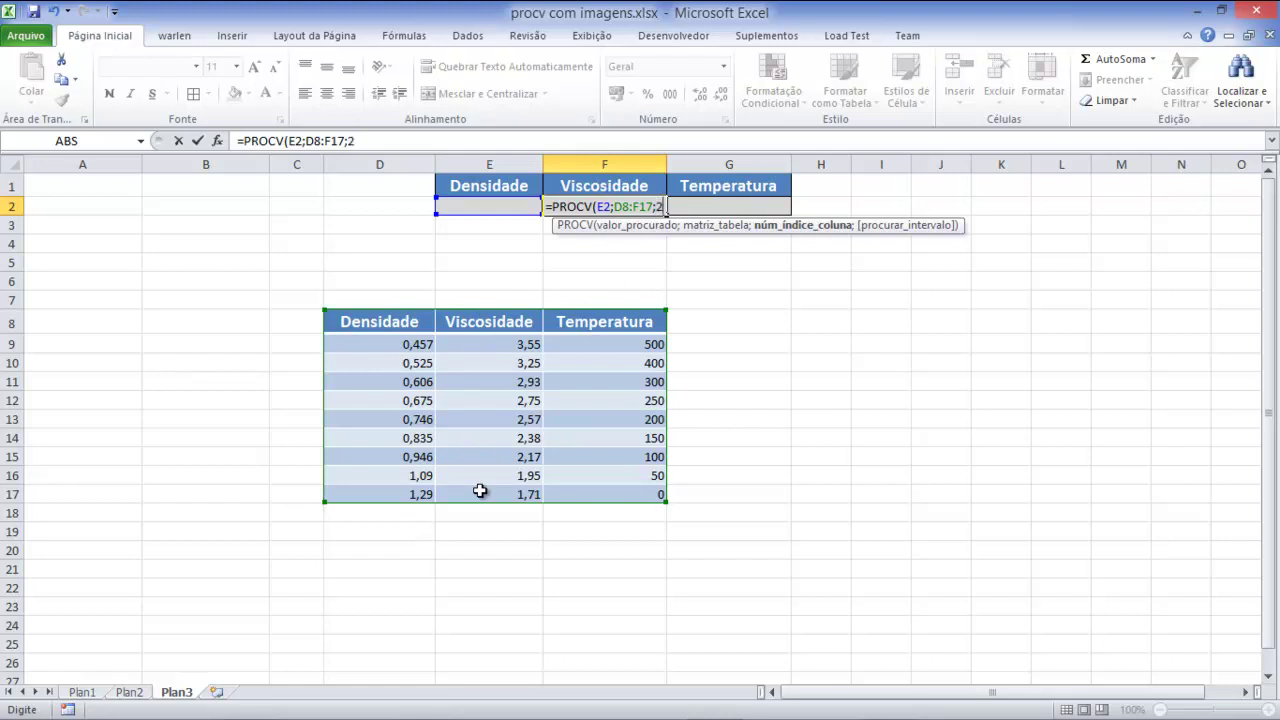
text(;)
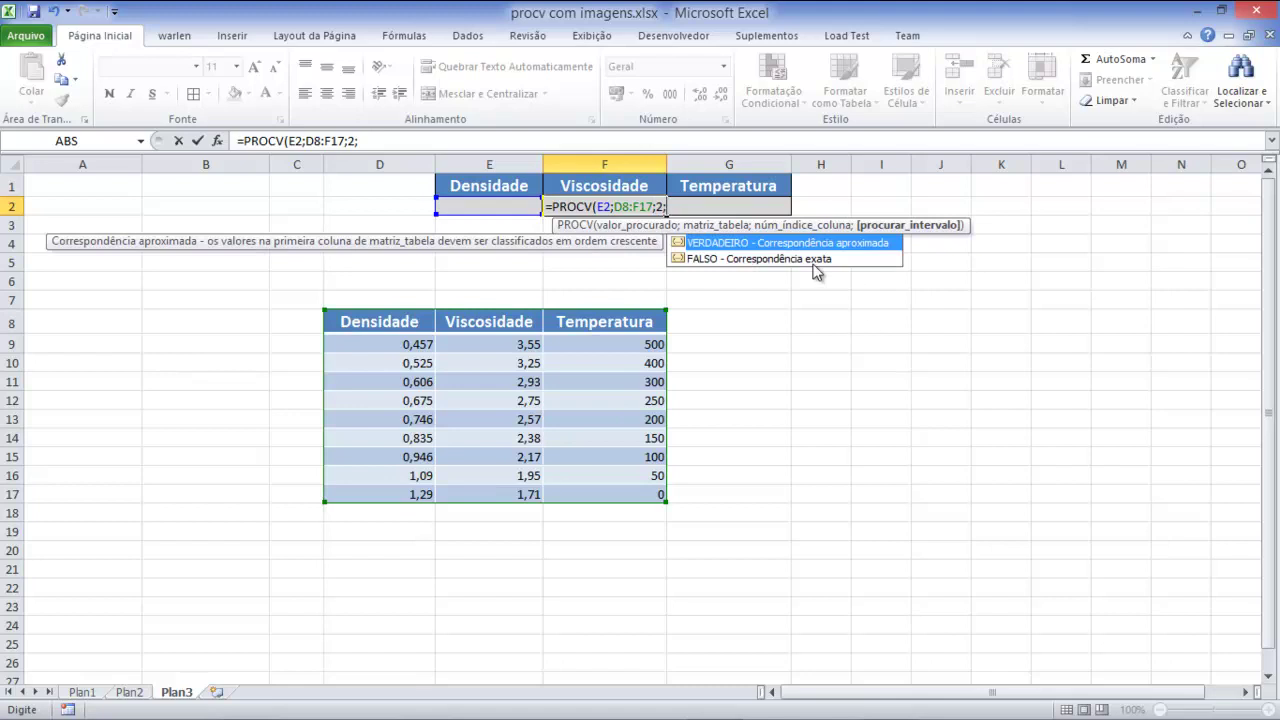
double_click(791, 259)
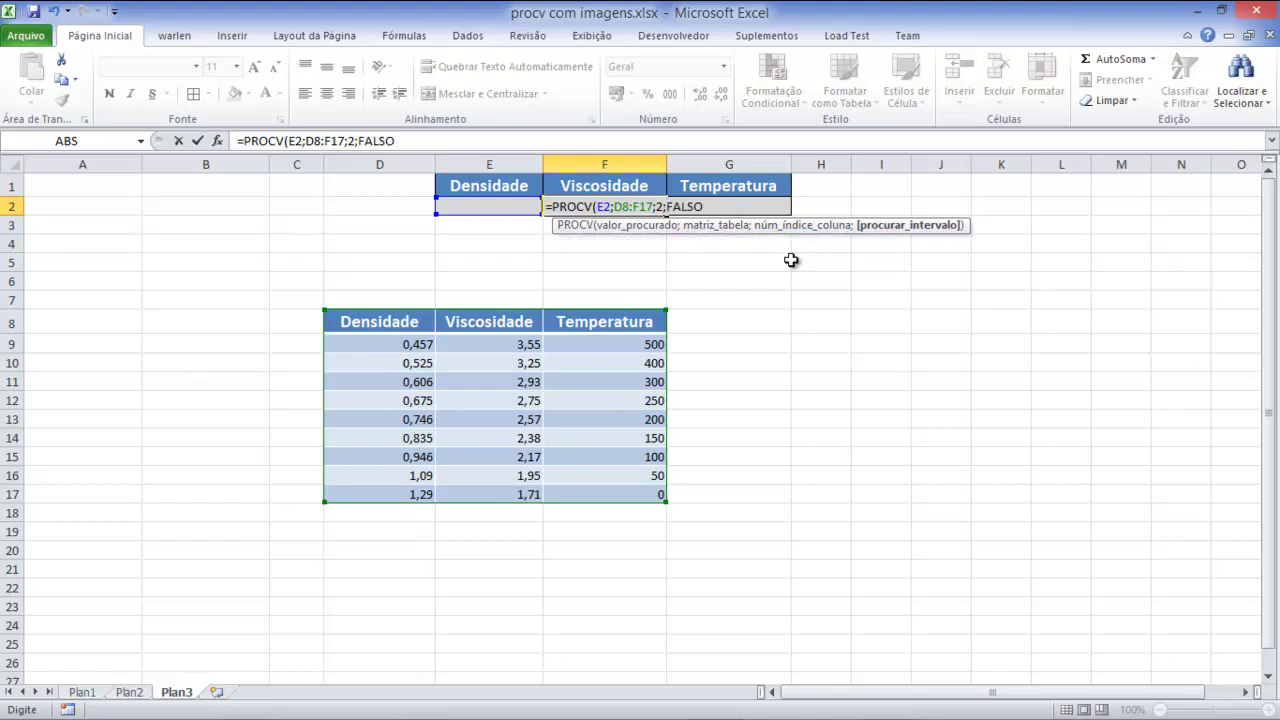
key(Return)
click(500, 208)
Step: Enter density 1,29 in E2 and check the matching viscosity in the table
text(1,29)
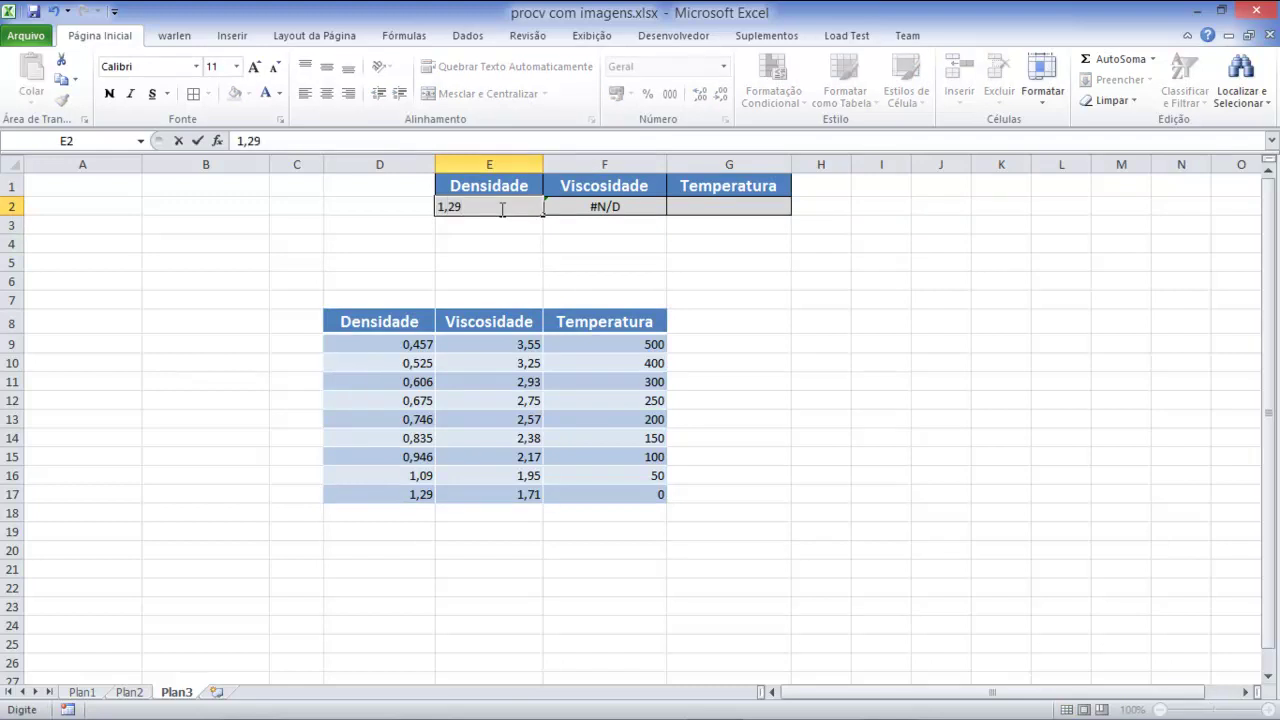
key(Return)
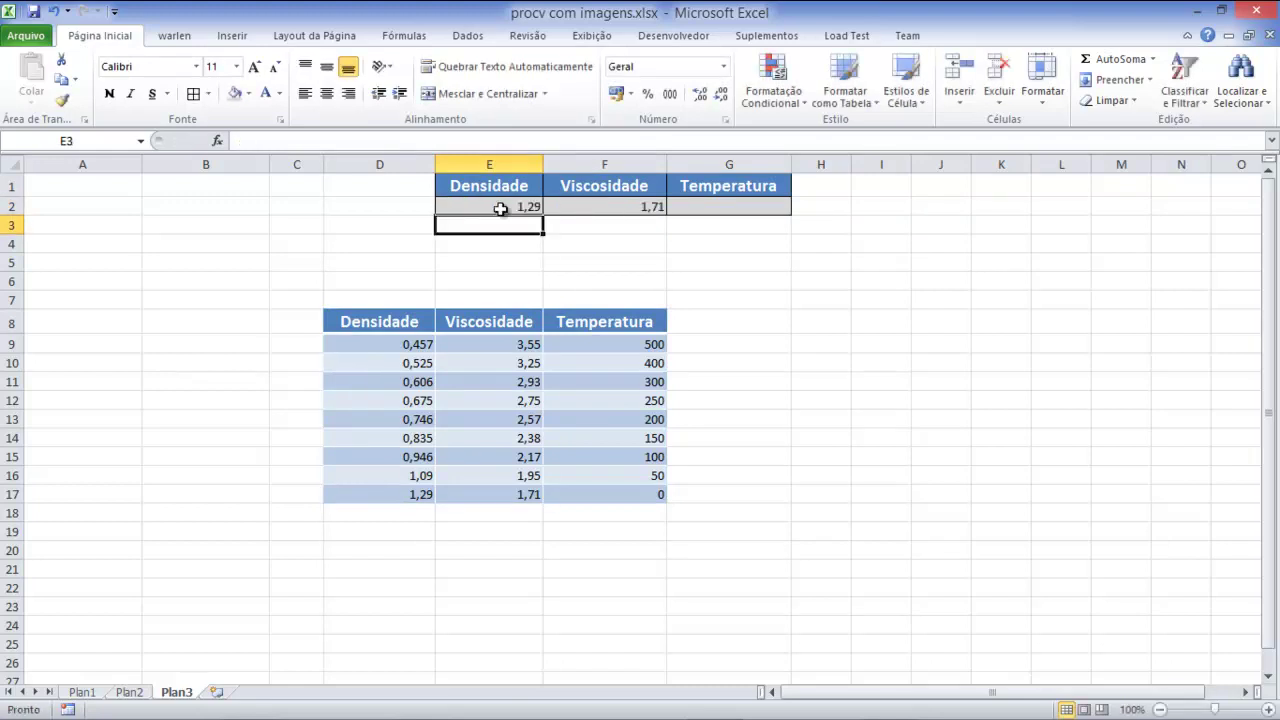
click(532, 500)
Step: Enter =PROCV(E2;D8:F17;3) in G2 so density 1,29 returns temperature 0
click(745, 210)
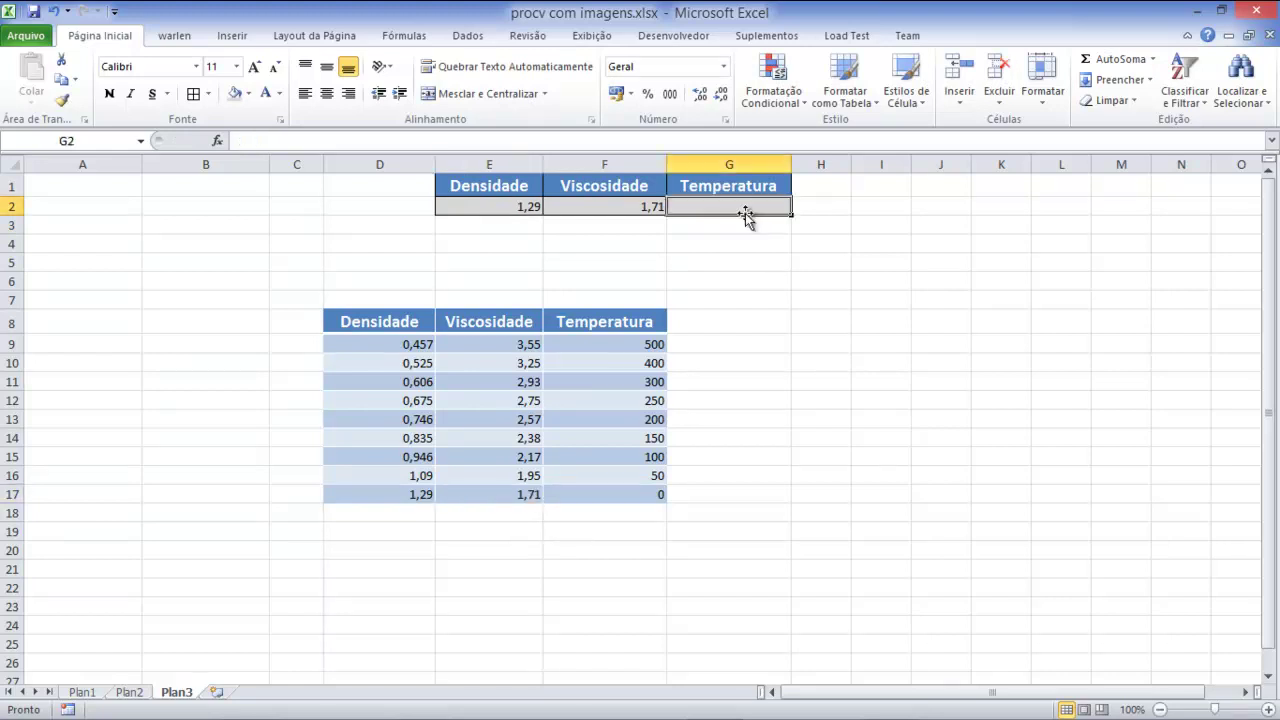
text(=PRO V)
key(BackSpace)
key(BackSpace)
text(CV)
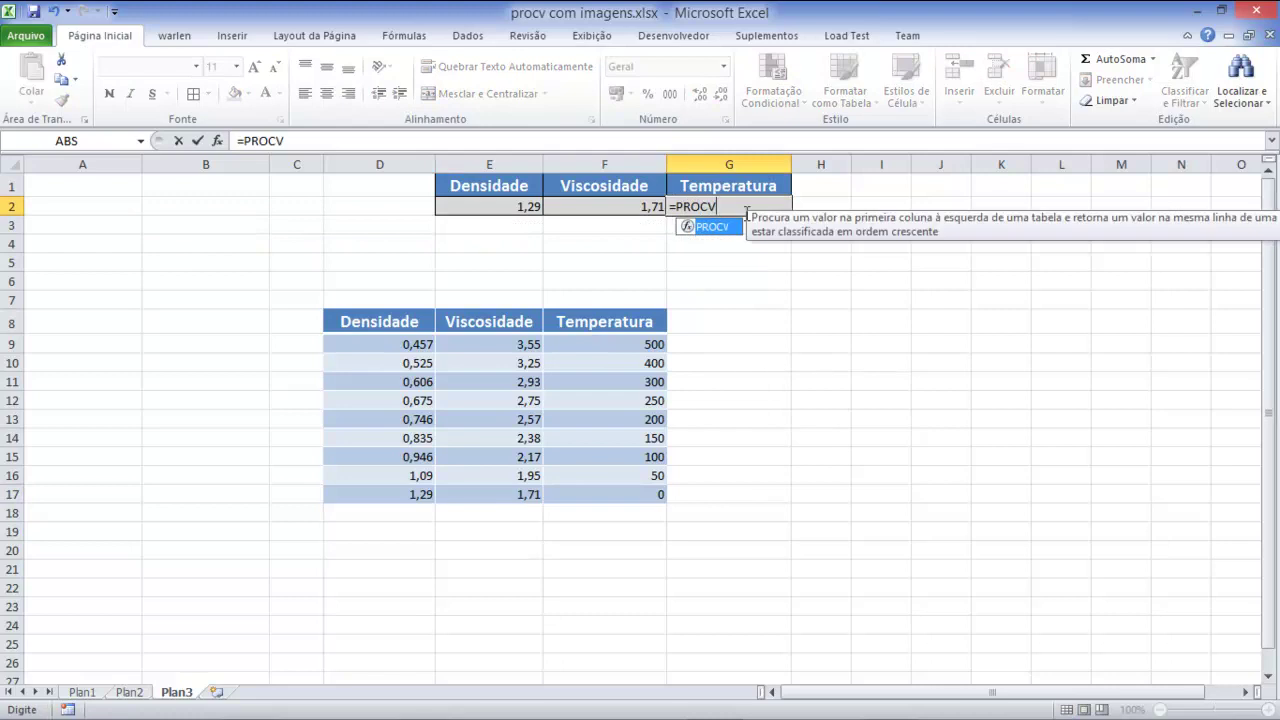
text(()
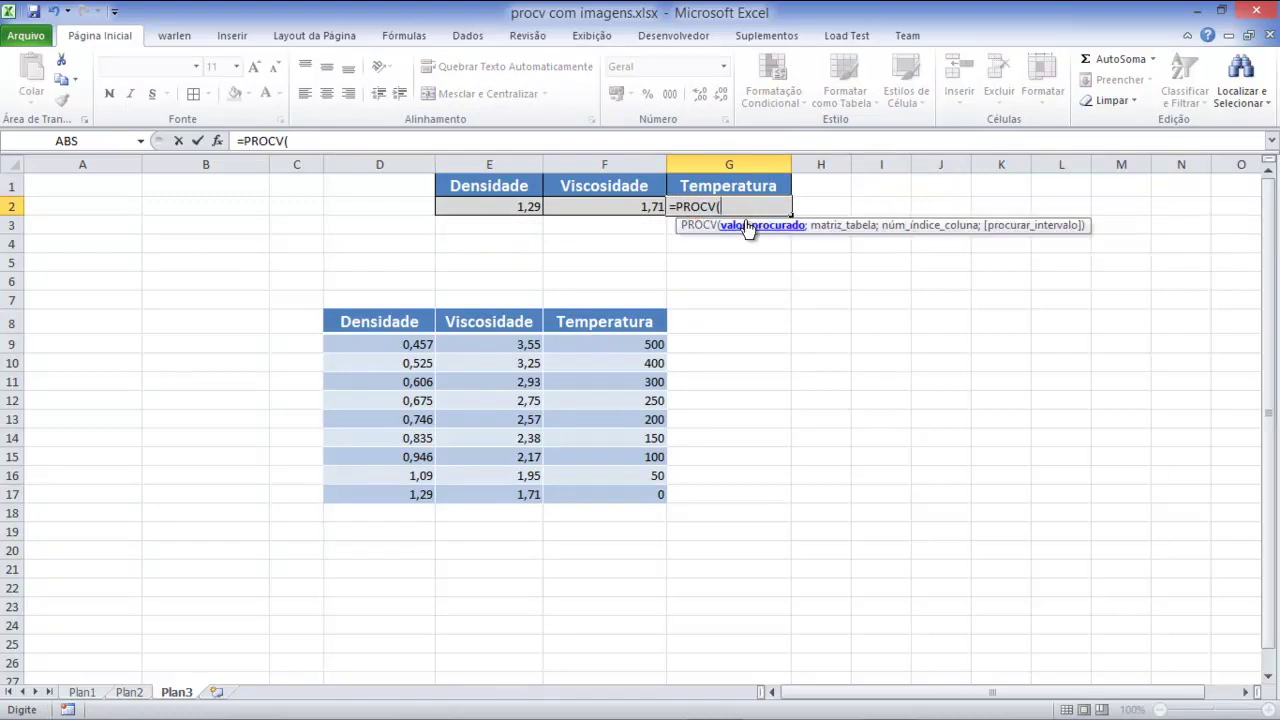
click(503, 206)
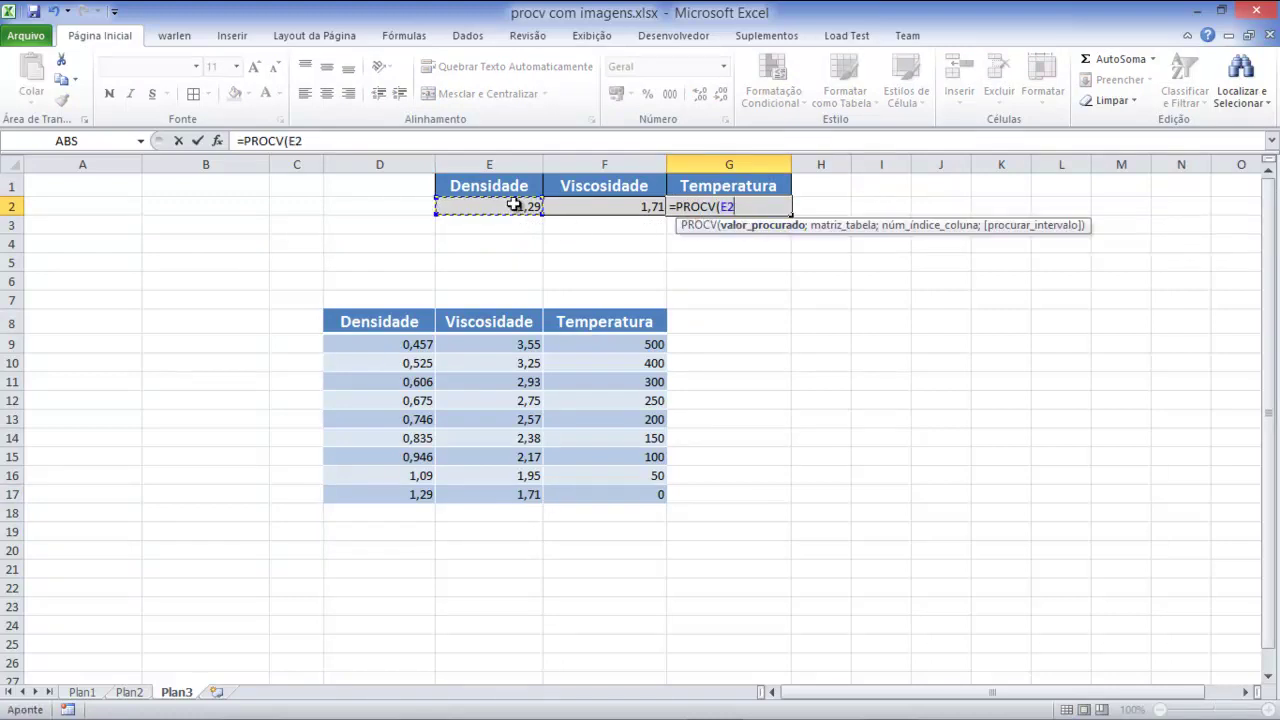
text(;)
mouse_move(383, 318)
mouse_down()
mouse_move(612, 427)
mouse_move(615, 487)
mouse_up()
text(;3)
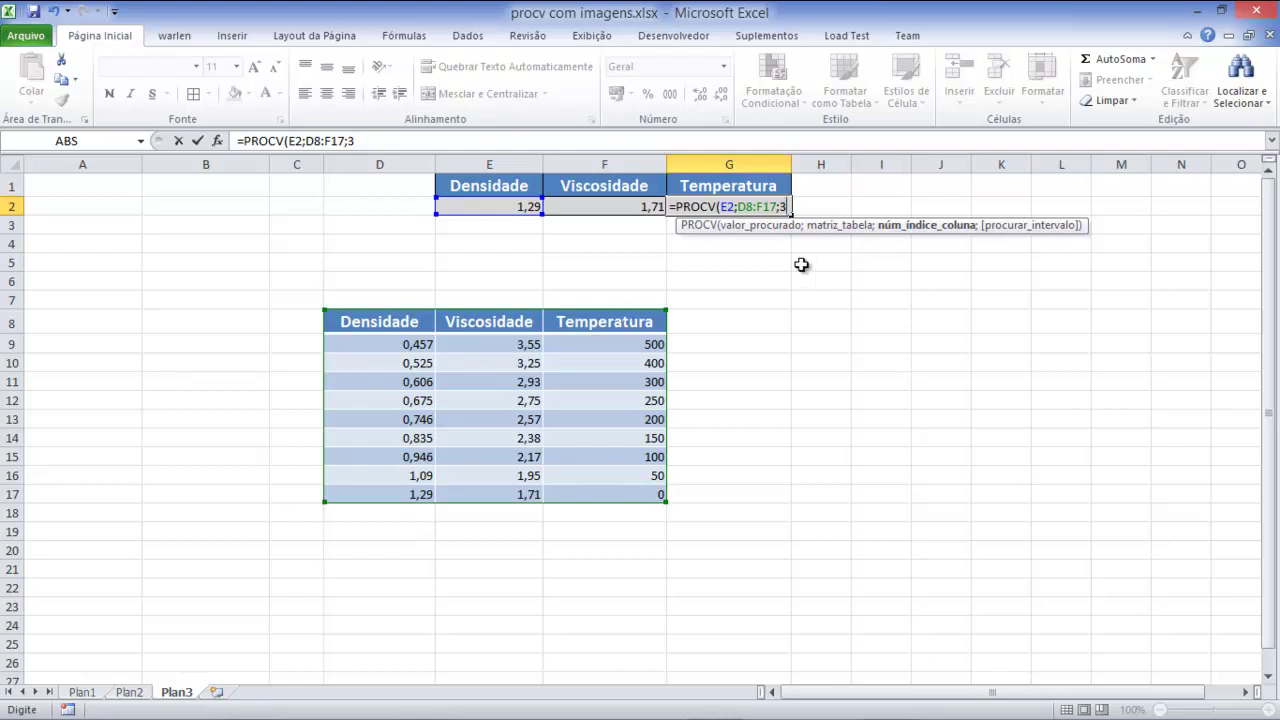
text())
key(Return)
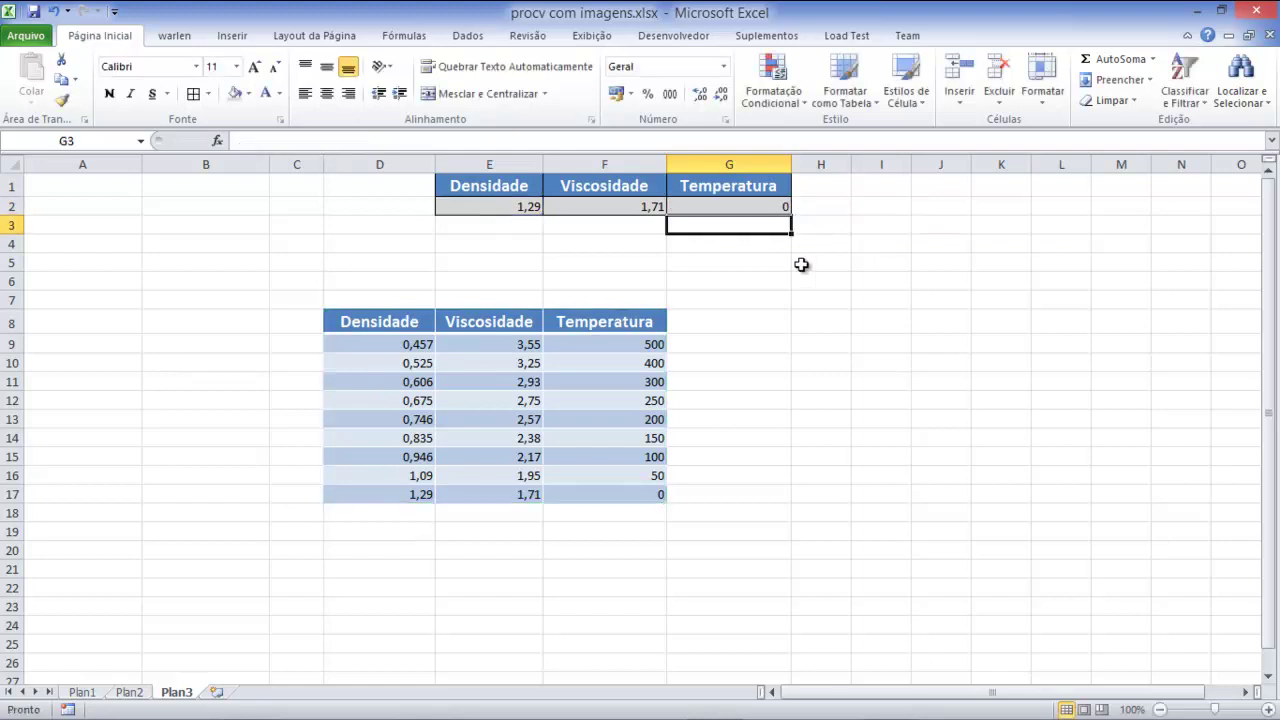
click(410, 495)
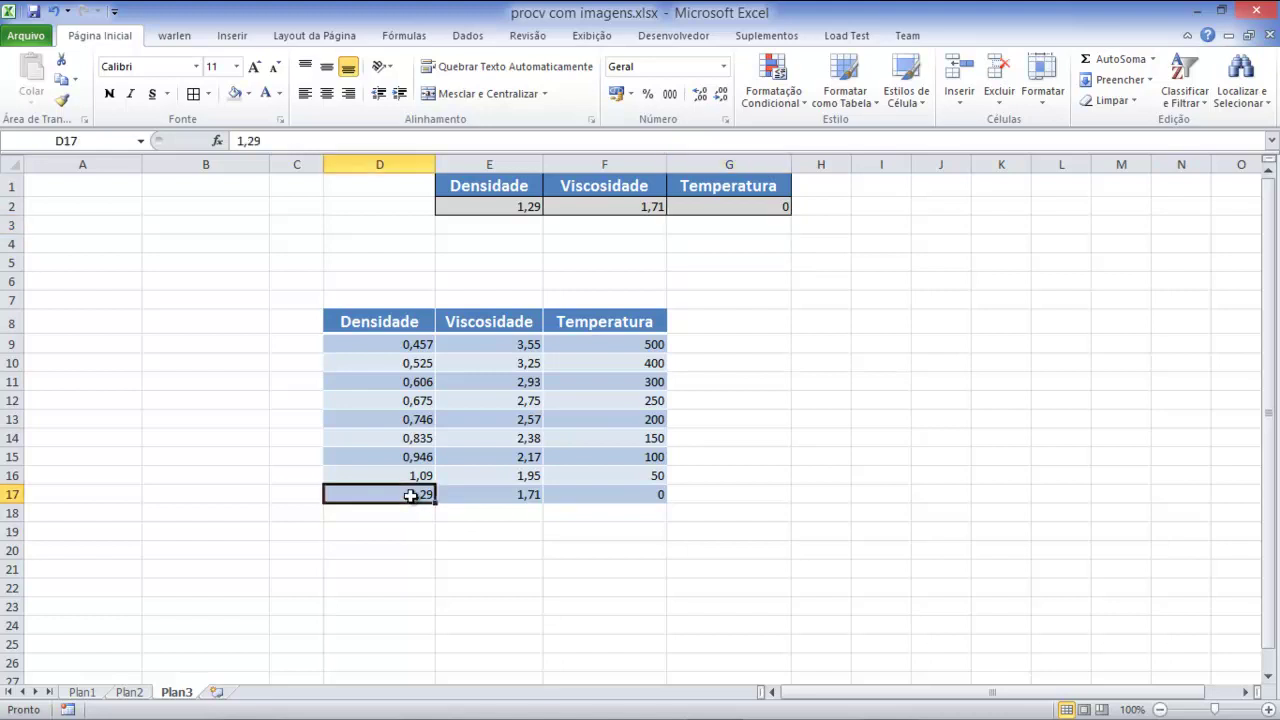
Step: Change the table's 1,29 row to viscosity 2 and temperature 30
click(617, 208)
click(750, 208)
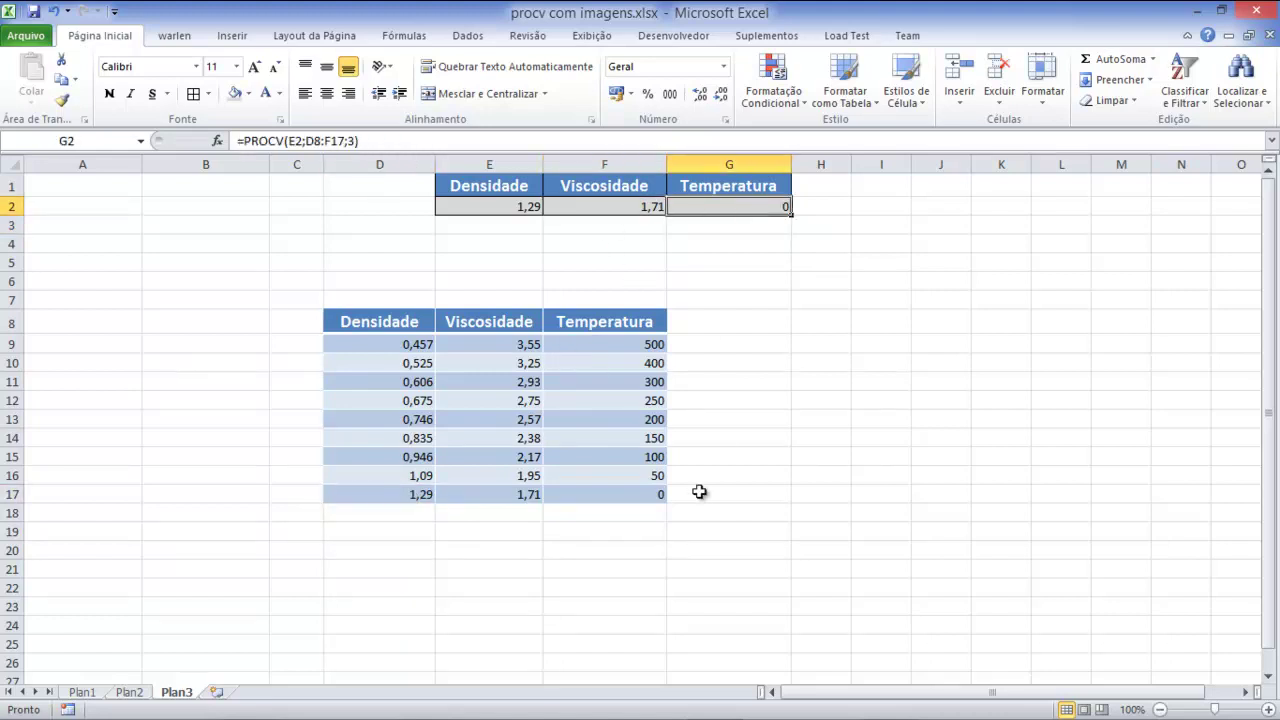
click(515, 497)
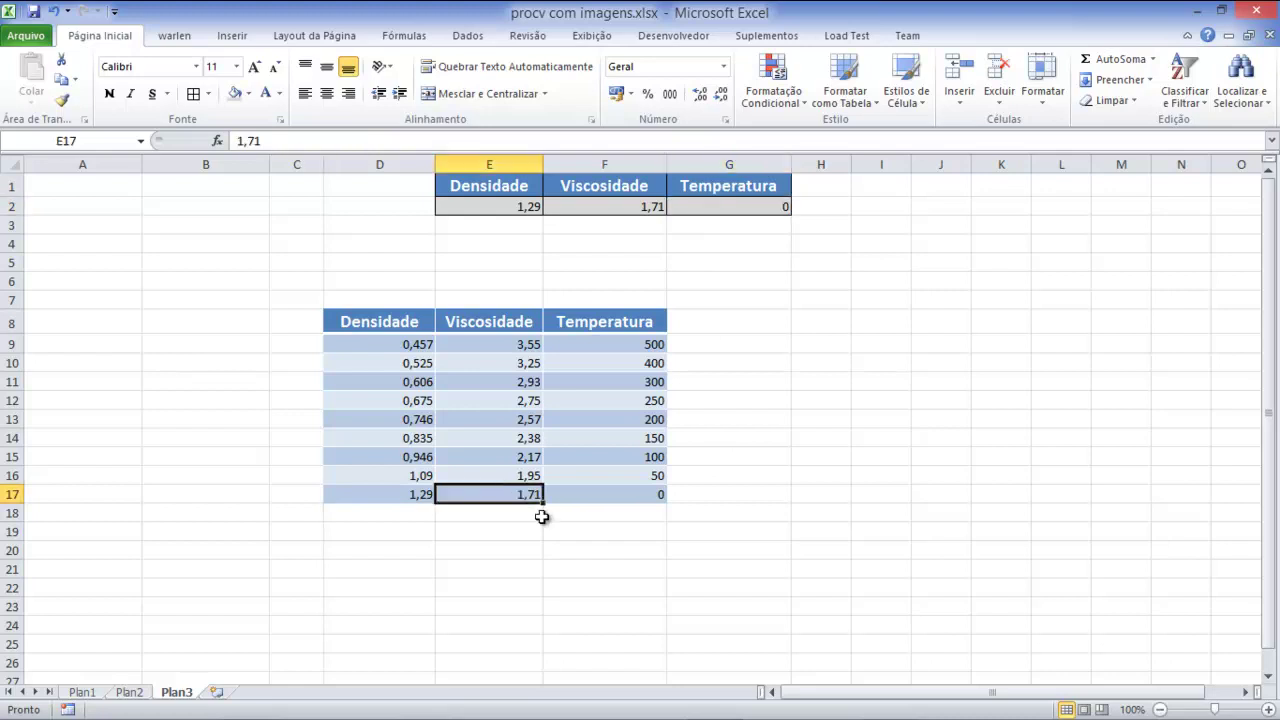
text(2)
click(610, 493)
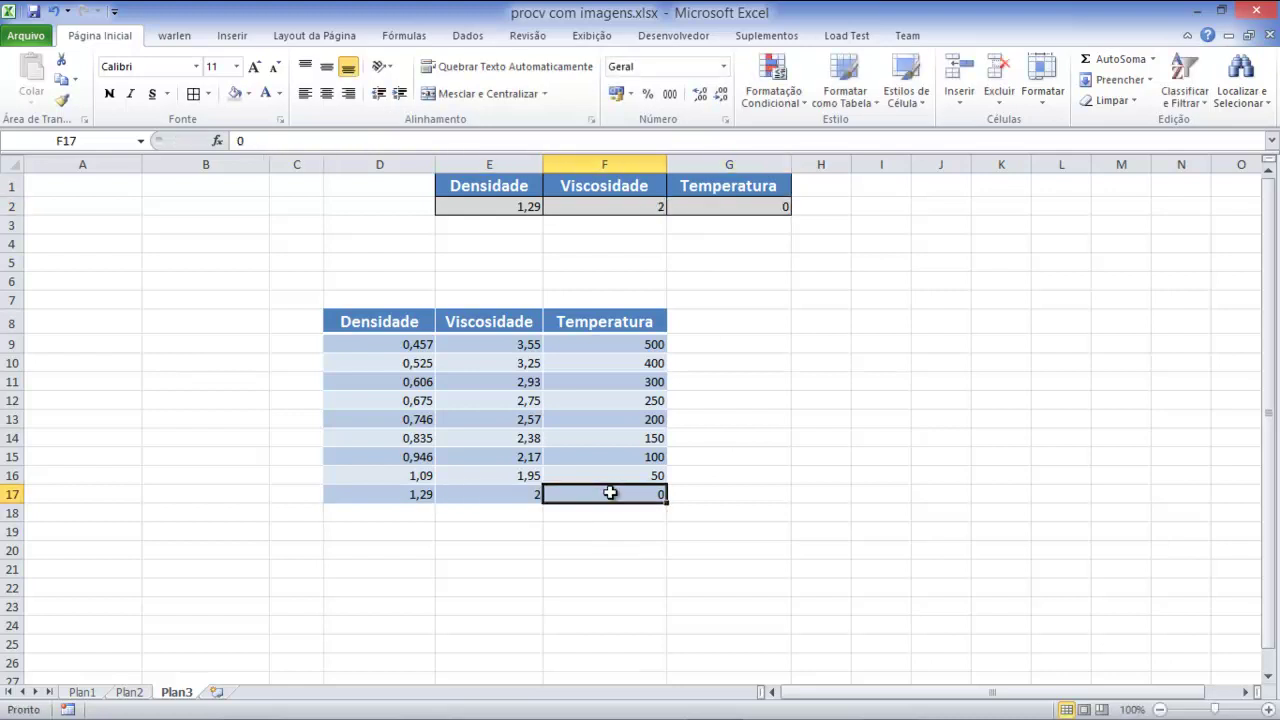
text(30)
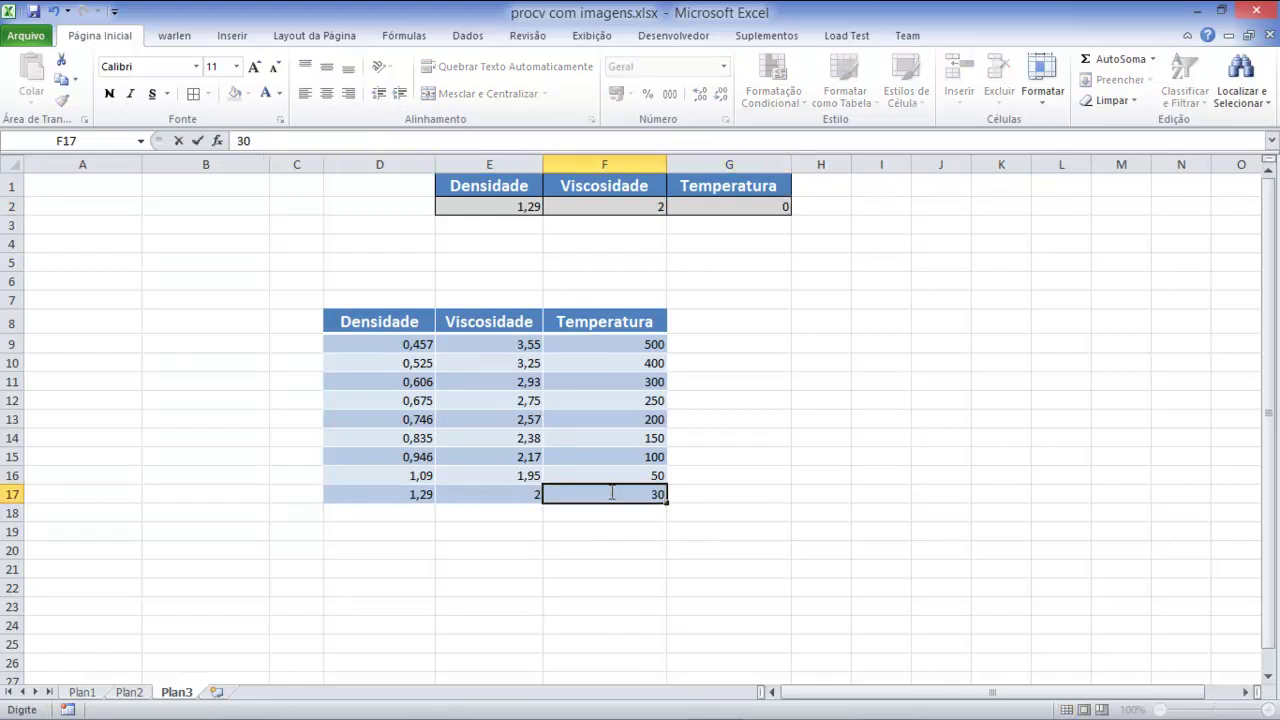
key(Return)
Step: Enter density 0,675 in E2 and confirm it returns 2,75 and 250 from the table
click(529, 208)
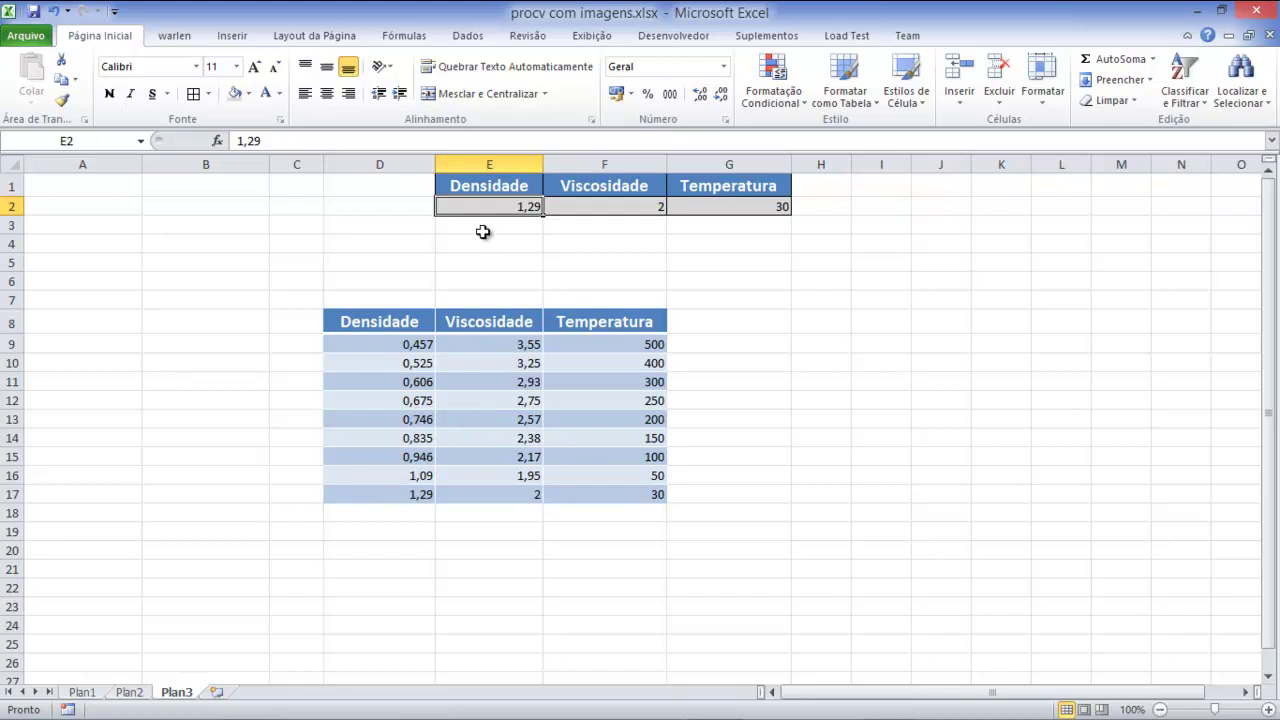
text(0,675)
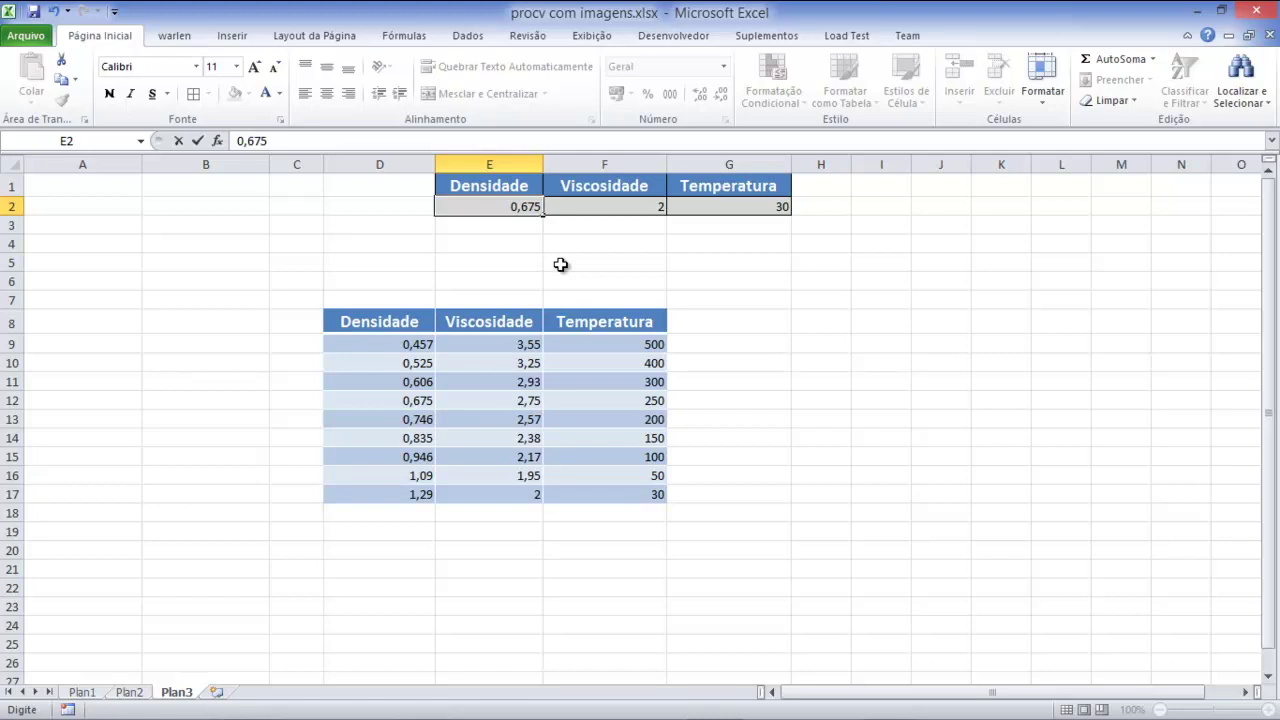
key(Return)
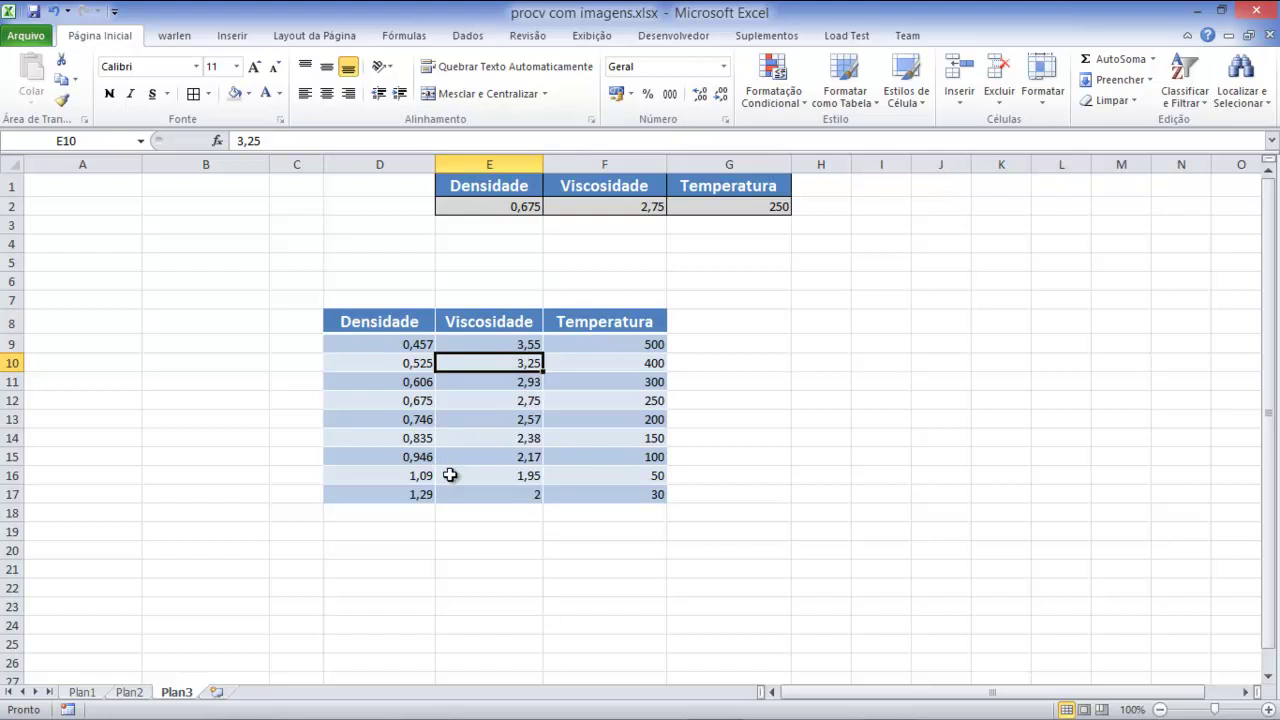
click(417, 405)
click(530, 400)
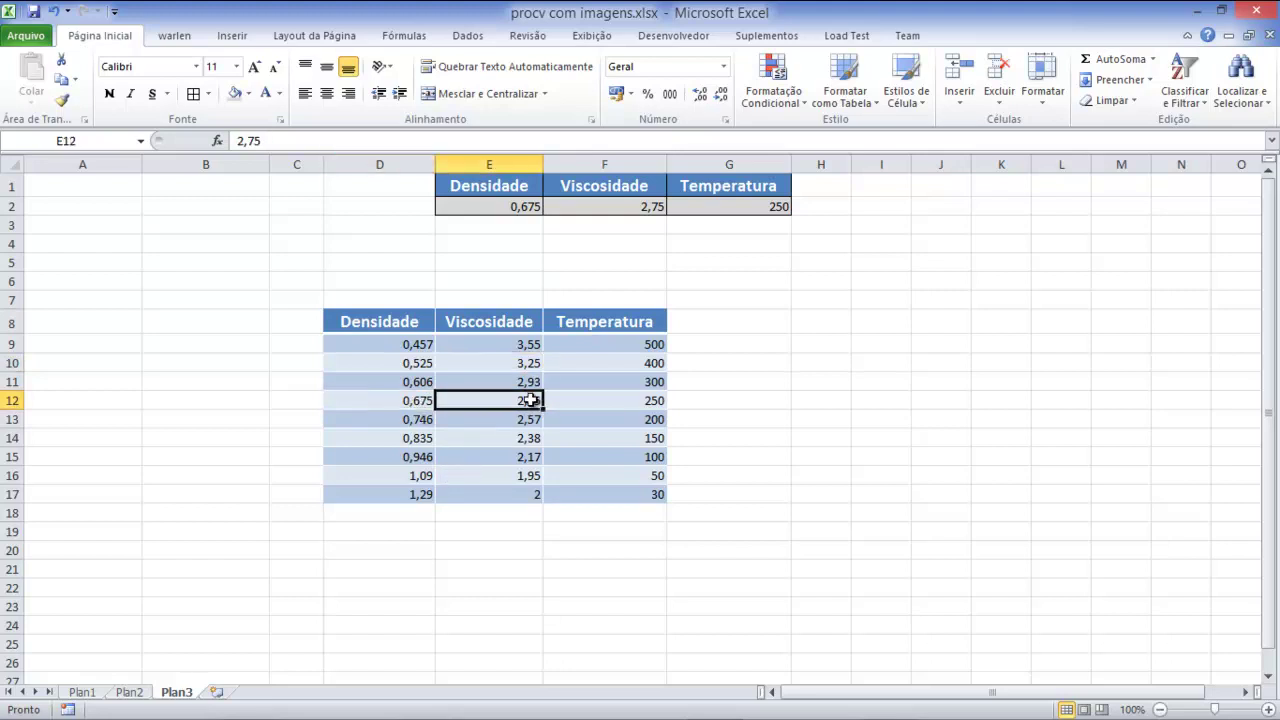
click(612, 405)
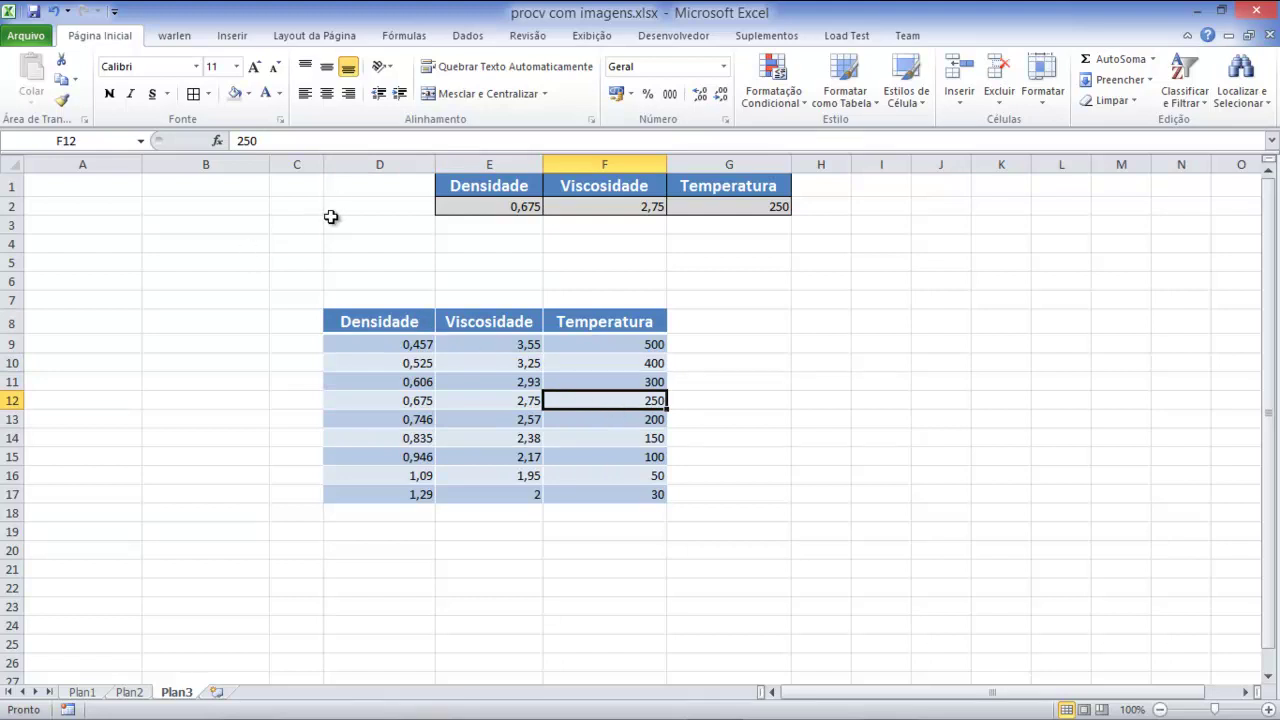
Step: Switch to Plan1 and inspect the I4 price lookup and the product picture's =PHOTO link
click(84, 692)
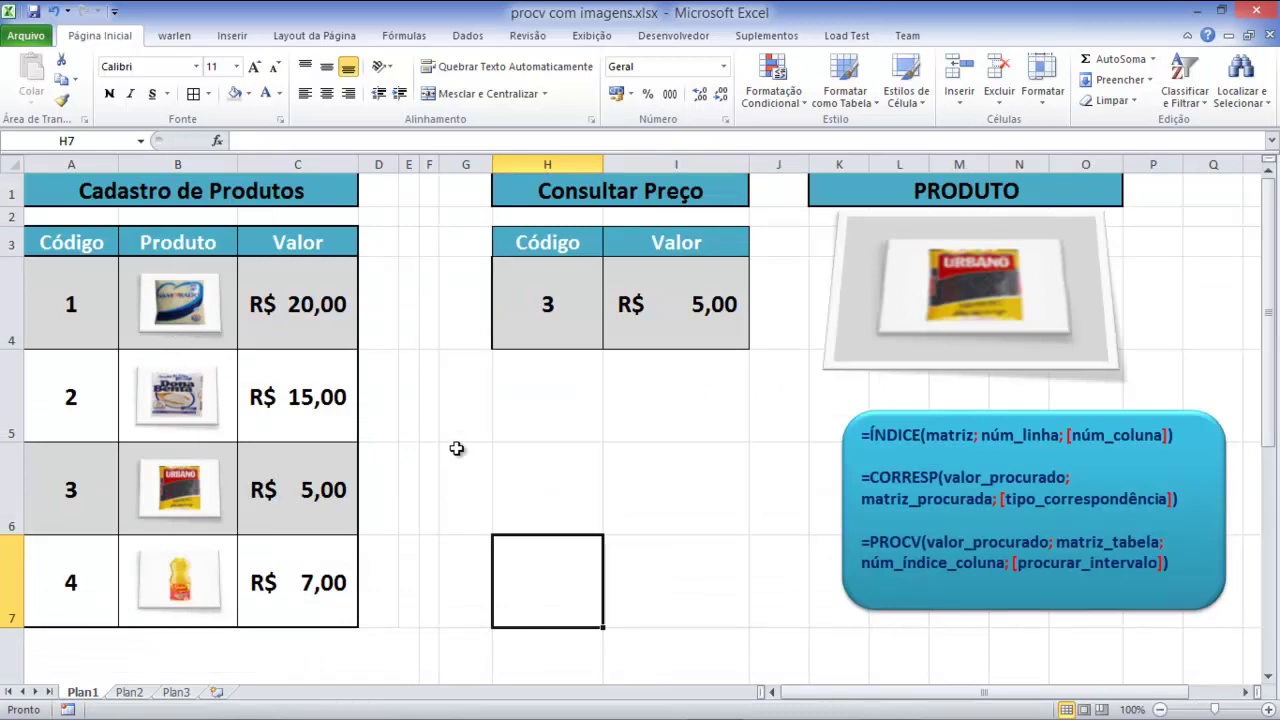
click(655, 457)
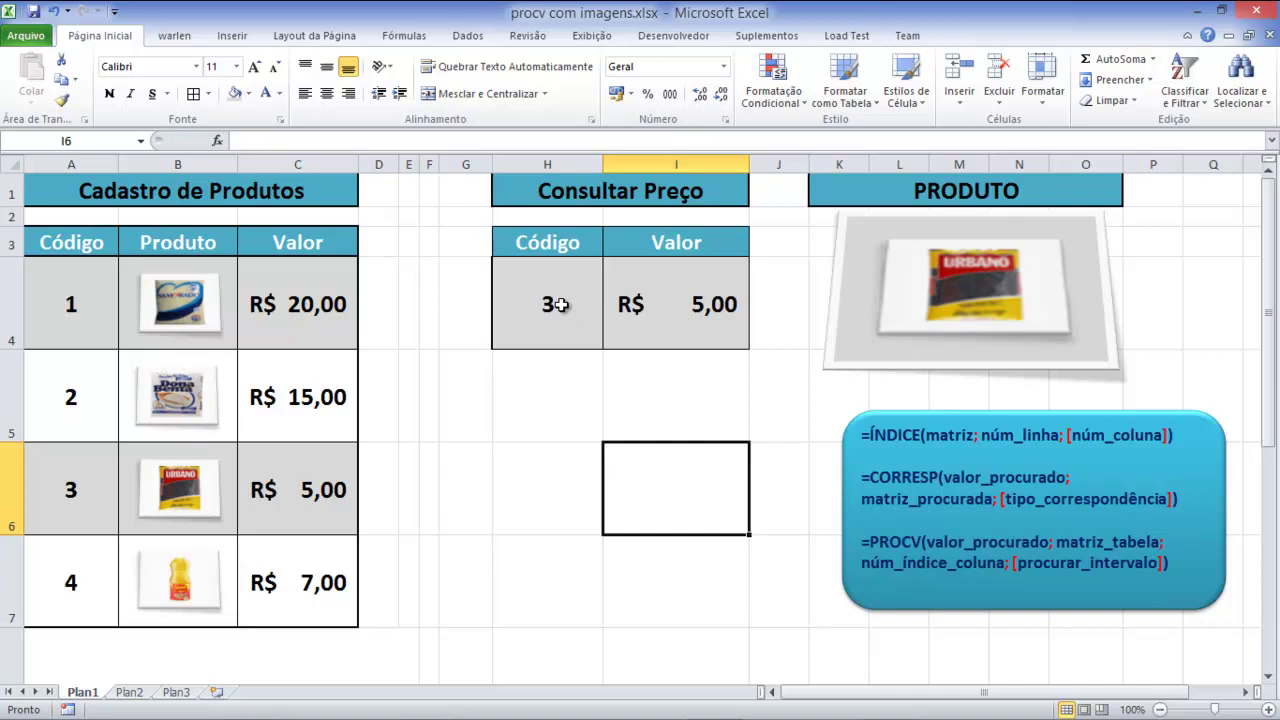
click(670, 318)
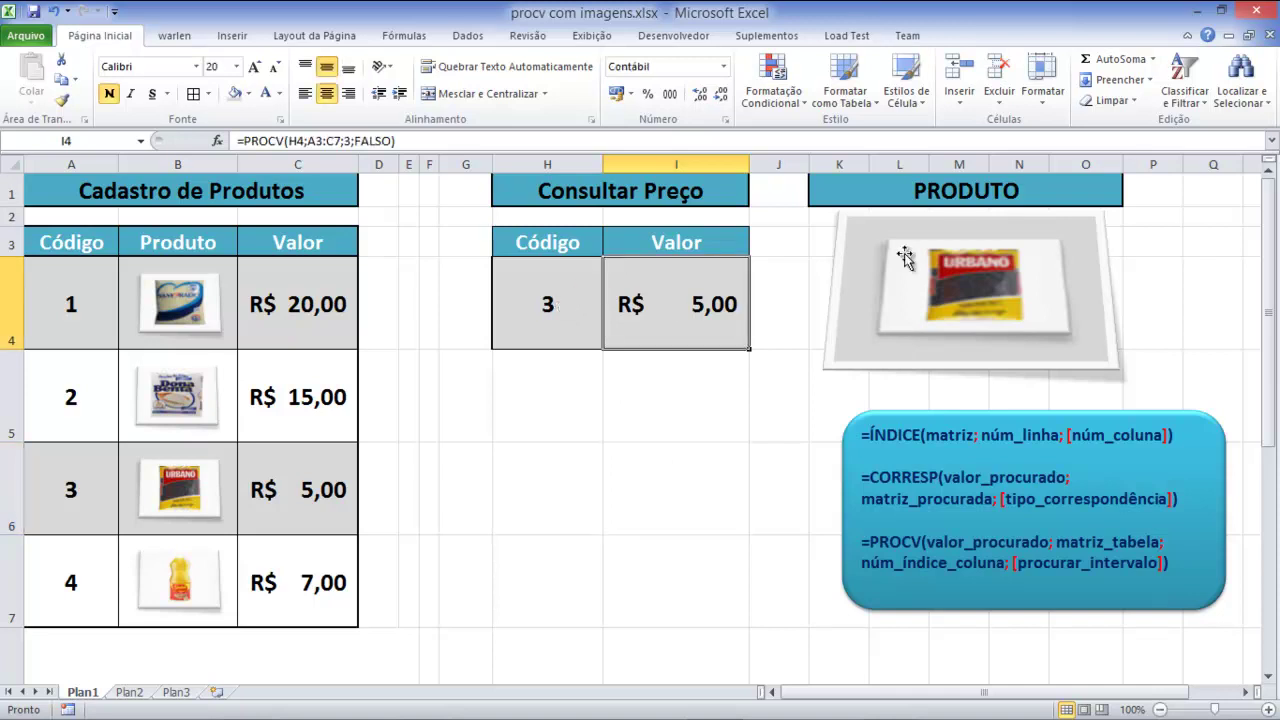
click(983, 270)
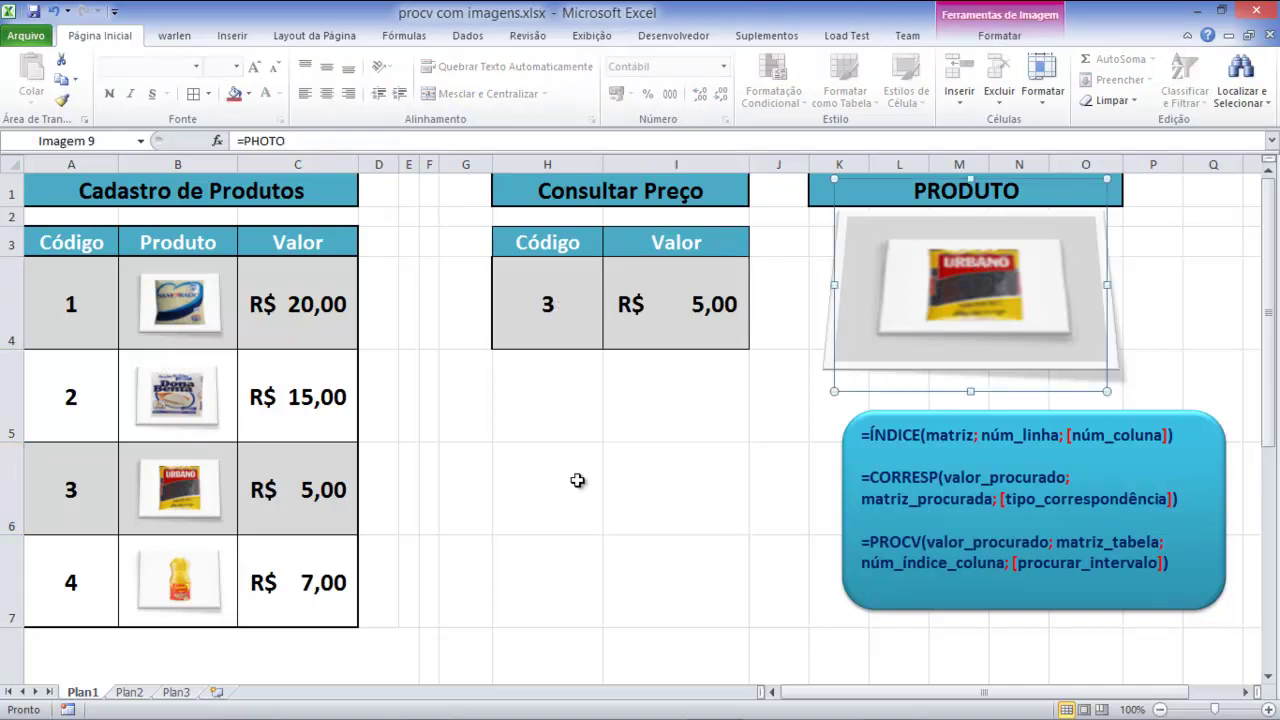